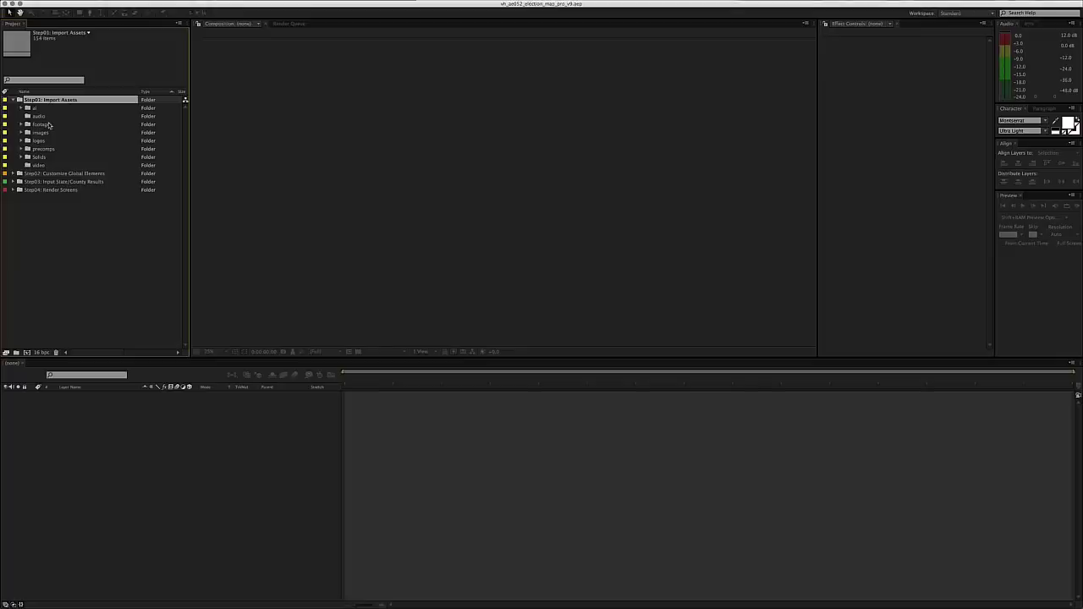
# - Collapse Step01: Import Assets and expand Step02: Customize Global Elements to browse its subfolders
pyautogui.click(13, 100)
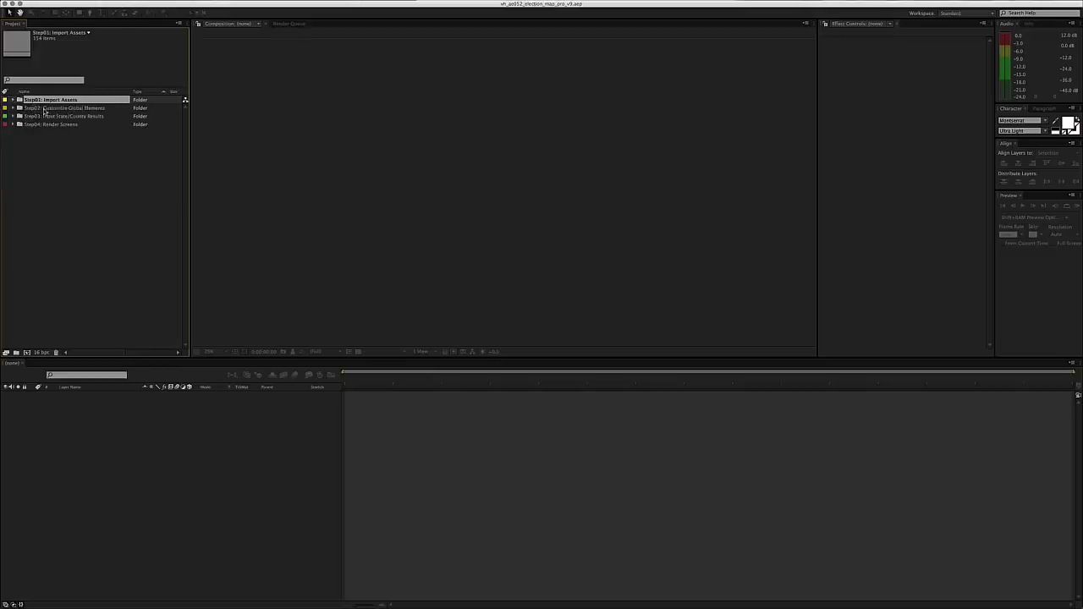
pyautogui.click(44, 108)
pyautogui.click(15, 108)
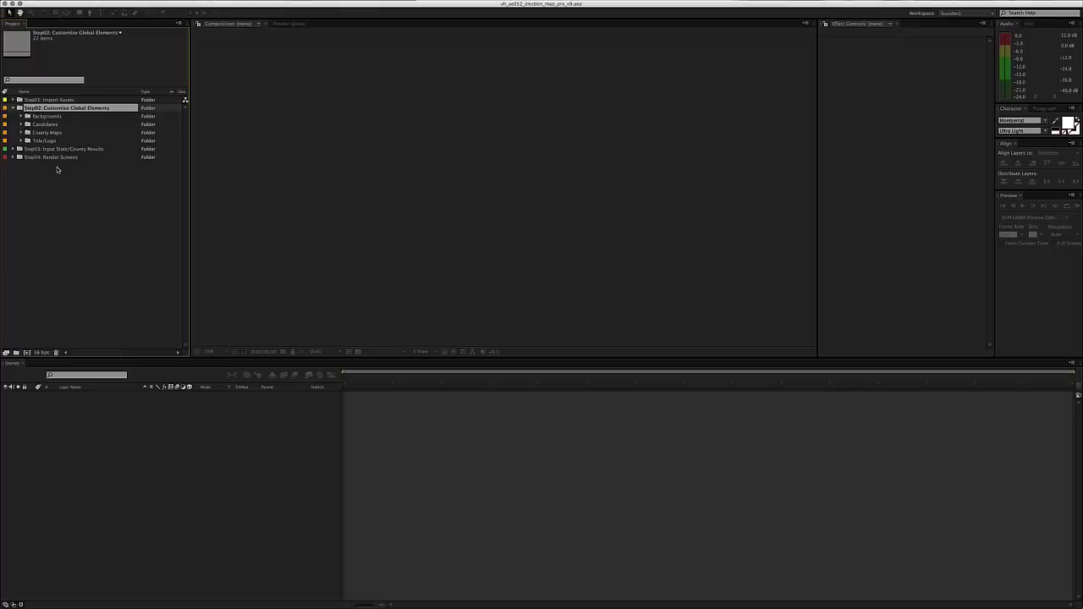
pyautogui.press('Left')
pyautogui.press('Right')
pyautogui.press('Down')
pyautogui.press('Down')
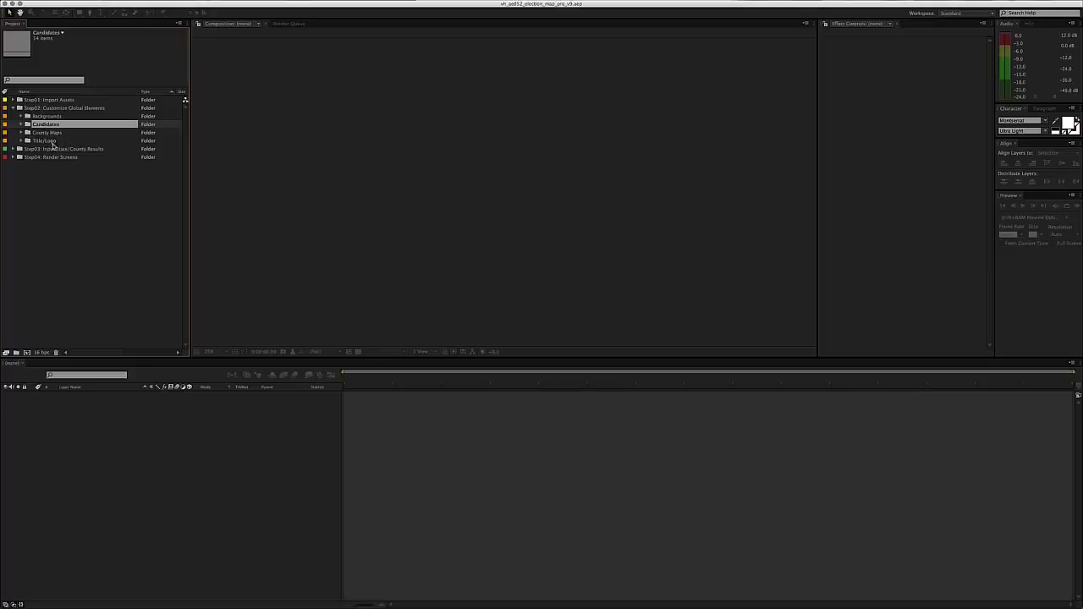
# - Expand the Backgrounds folder and select global_background_A and global_background_B to view their details
pyautogui.click(52, 142)
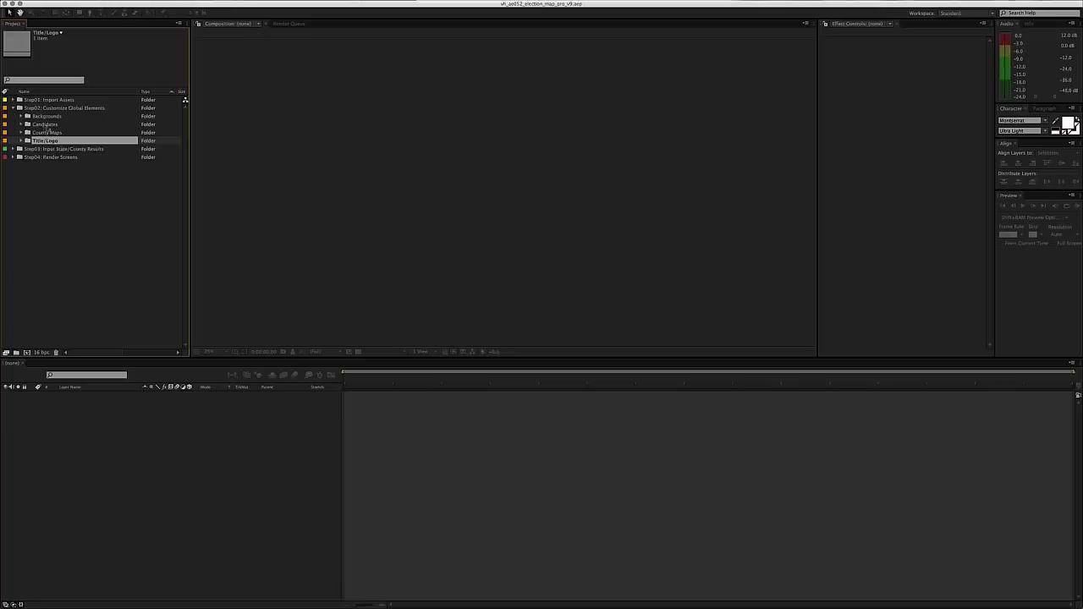
pyautogui.click(46, 118)
pyautogui.click(20, 116)
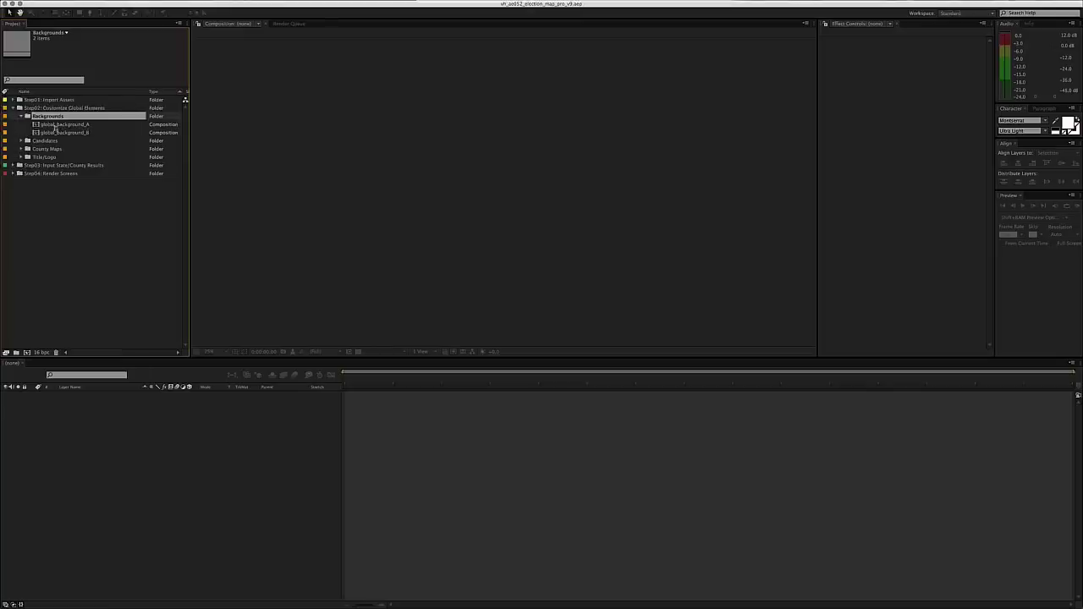
pyautogui.click(47, 126)
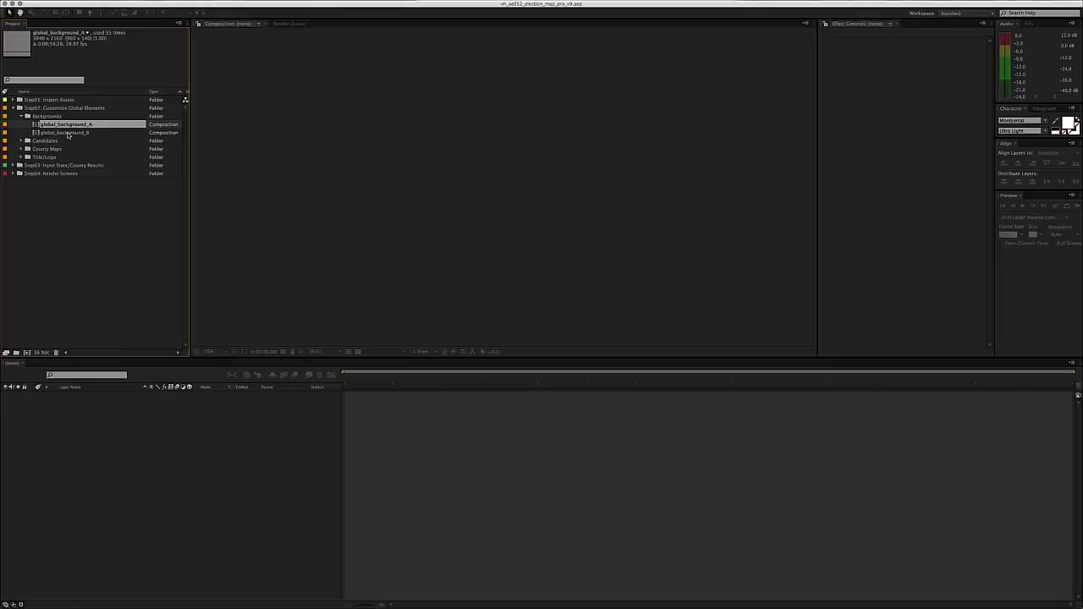
pyautogui.click(71, 134)
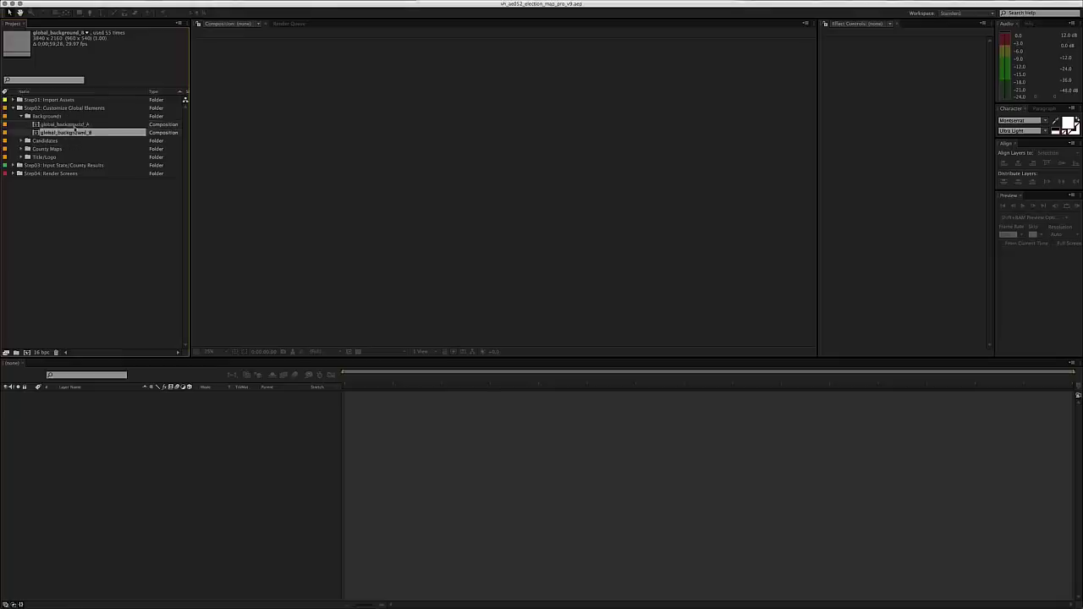
pyautogui.press('Up')
pyautogui.click(74, 134)
# - Open global_background_A at 0;00;00;00 and review its settings: 3840×2160, 29.97 fps, 0;00;59;28
pyautogui.doubleClick(76, 125)
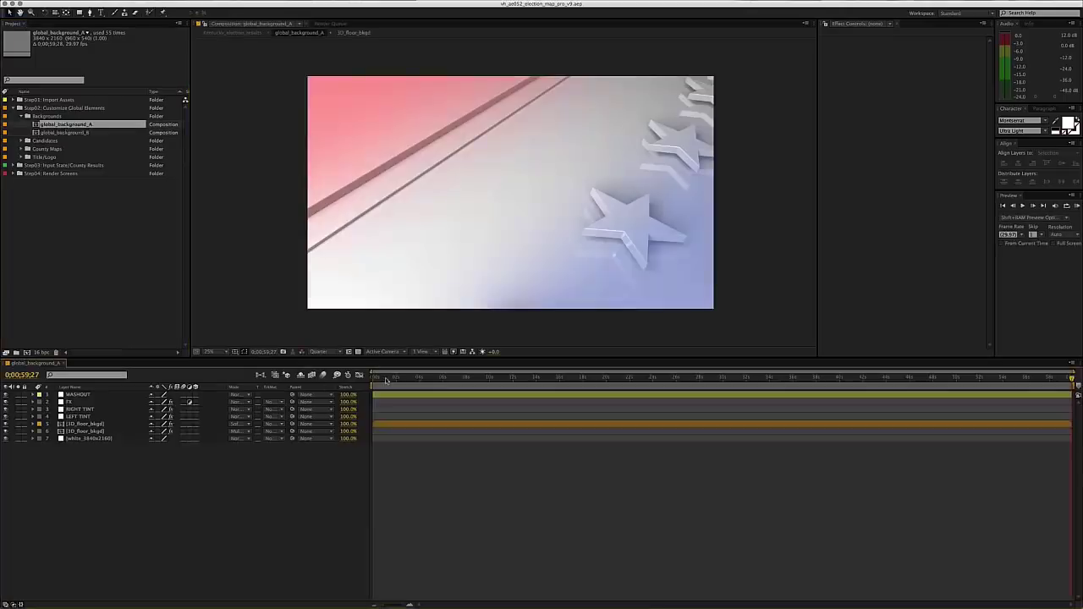
pyautogui.moveTo(386, 379); pyautogui.dragTo(372, 381)
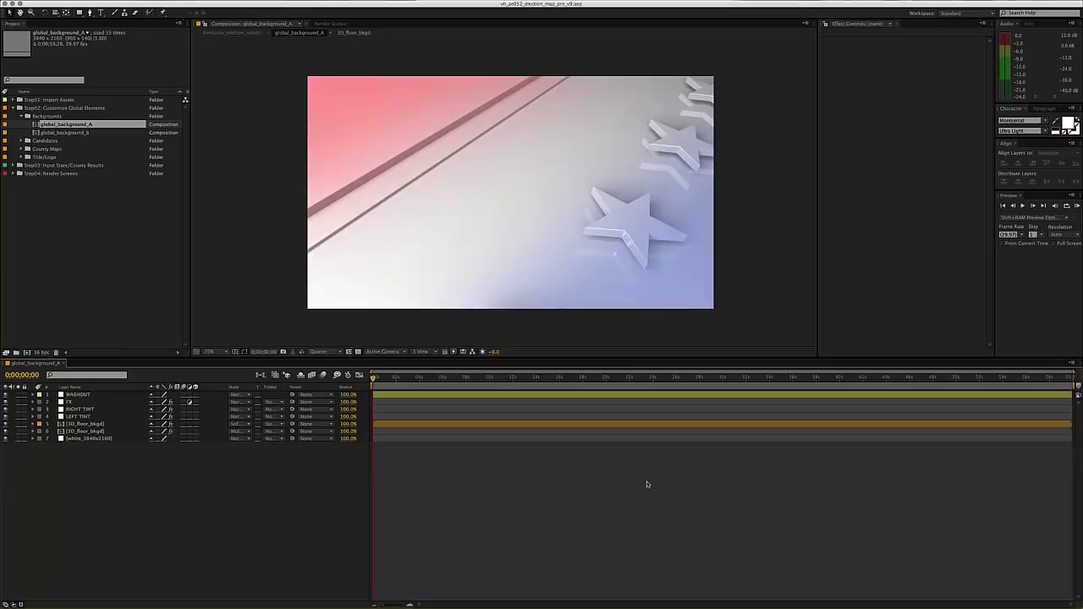
pyautogui.press('super+k')
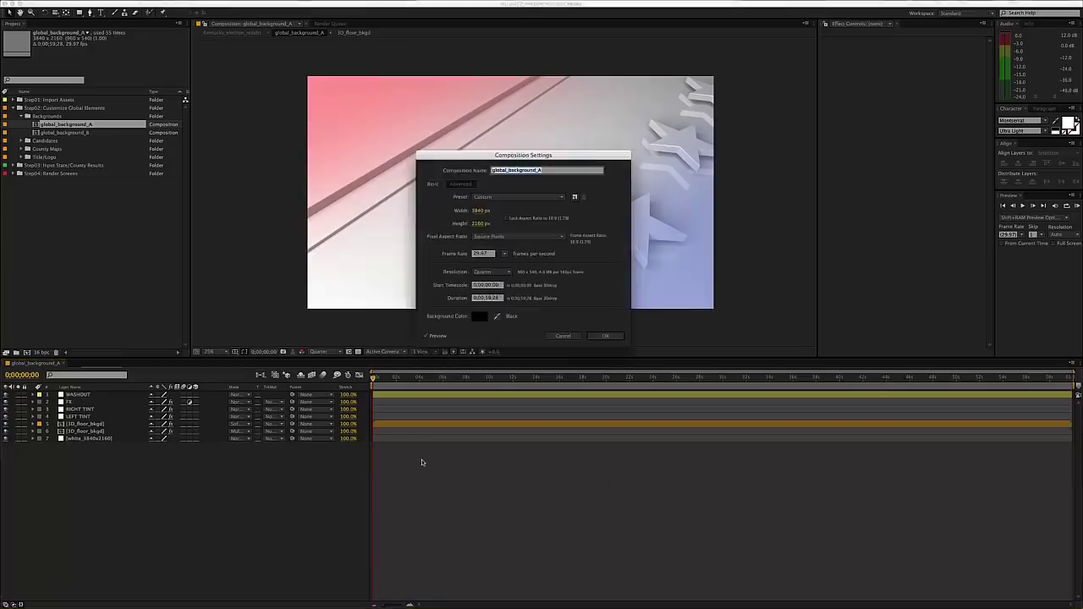
pyautogui.press('Return')
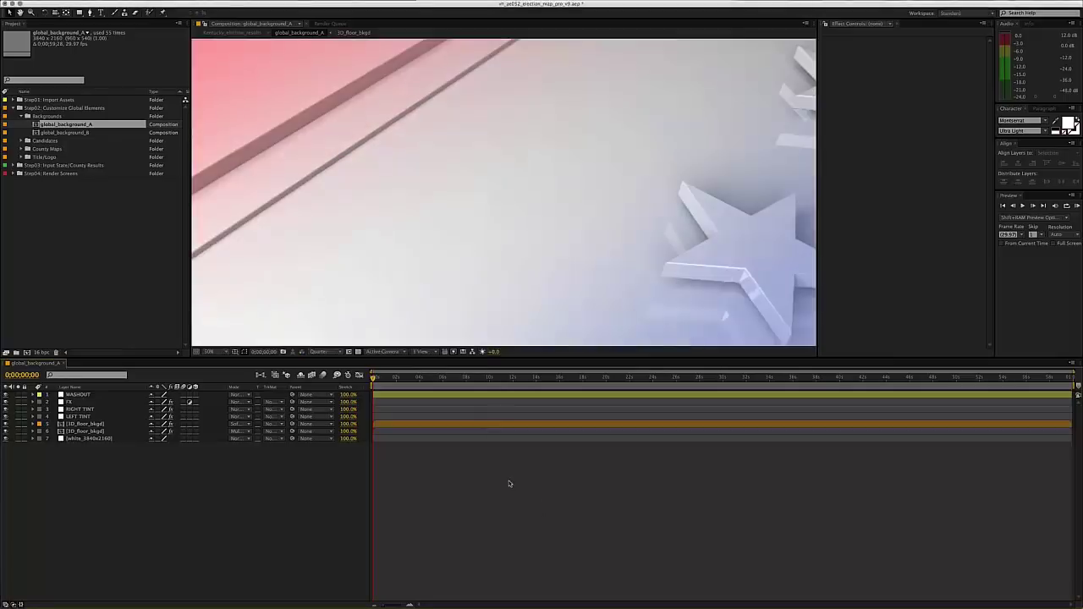
pyautogui.press(',')
pyautogui.press('super+k')
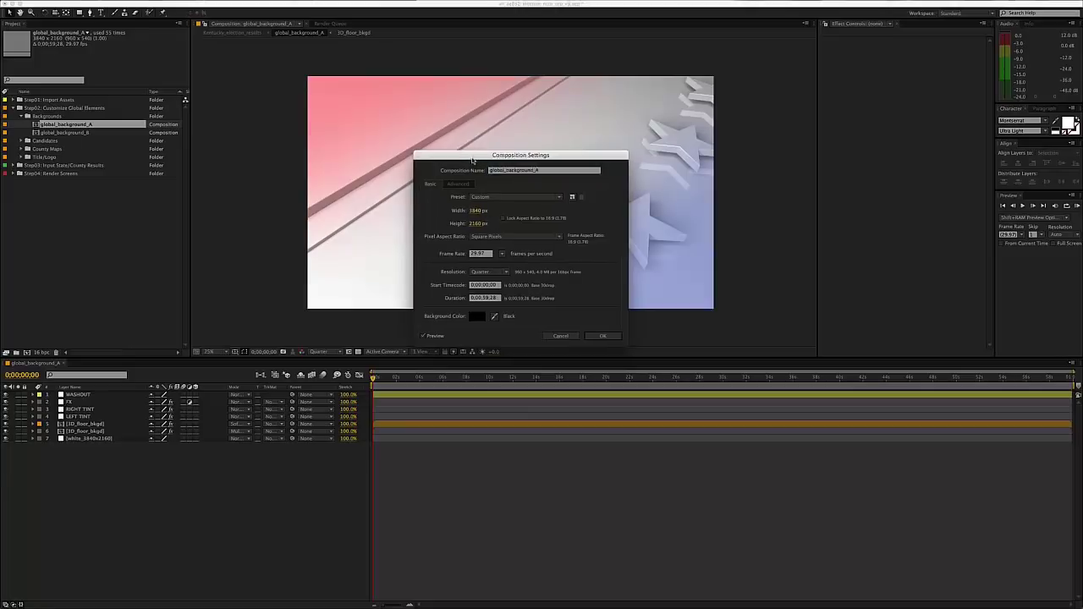
pyautogui.moveTo(474, 161); pyautogui.dragTo(484, 152)
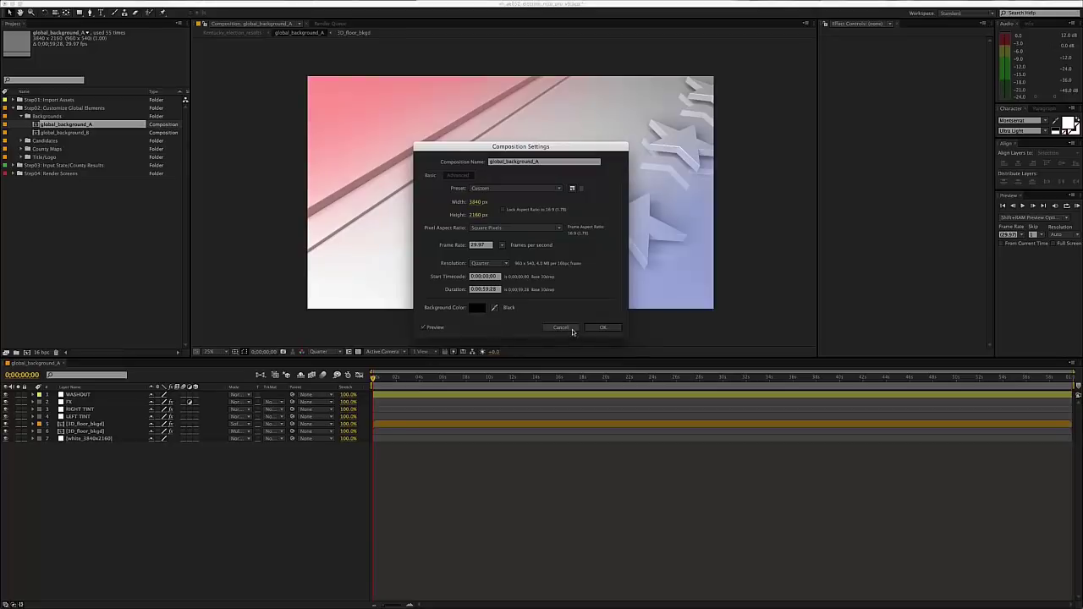
pyautogui.click(561, 328)
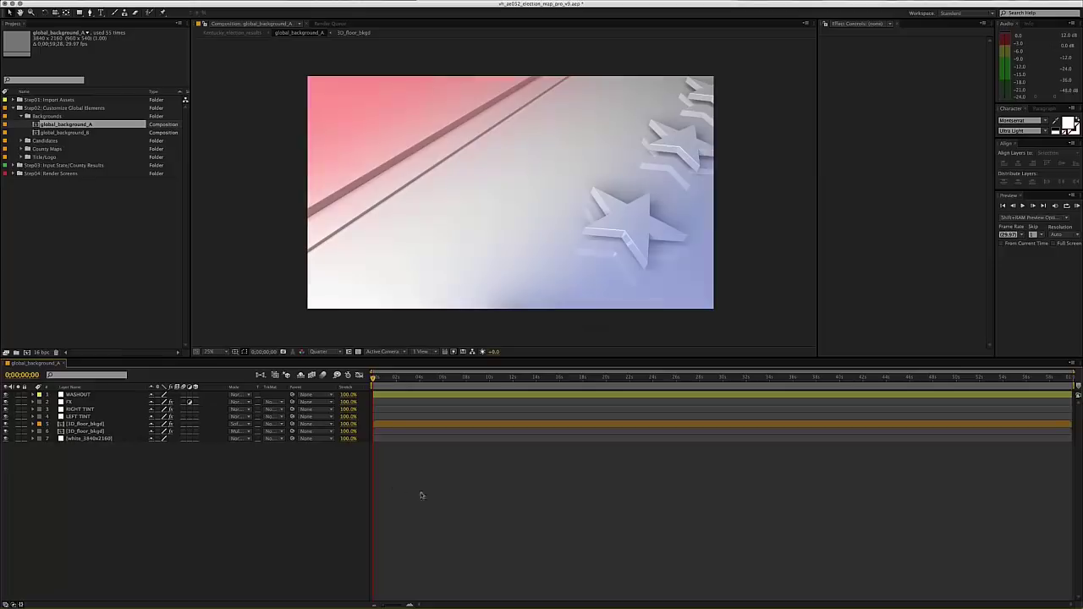
# - Inspect the WASHOUT, RIGHT TINT and LEFT TINT layers, hiding both tints briefly to compare the floor
pyautogui.click(80, 395)
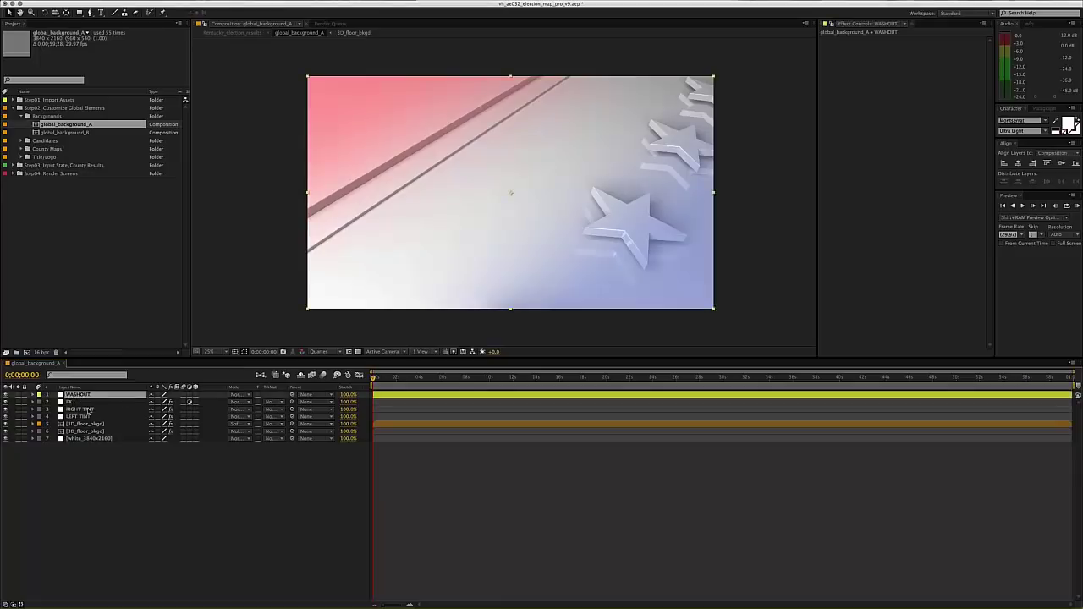
pyautogui.click(87, 409)
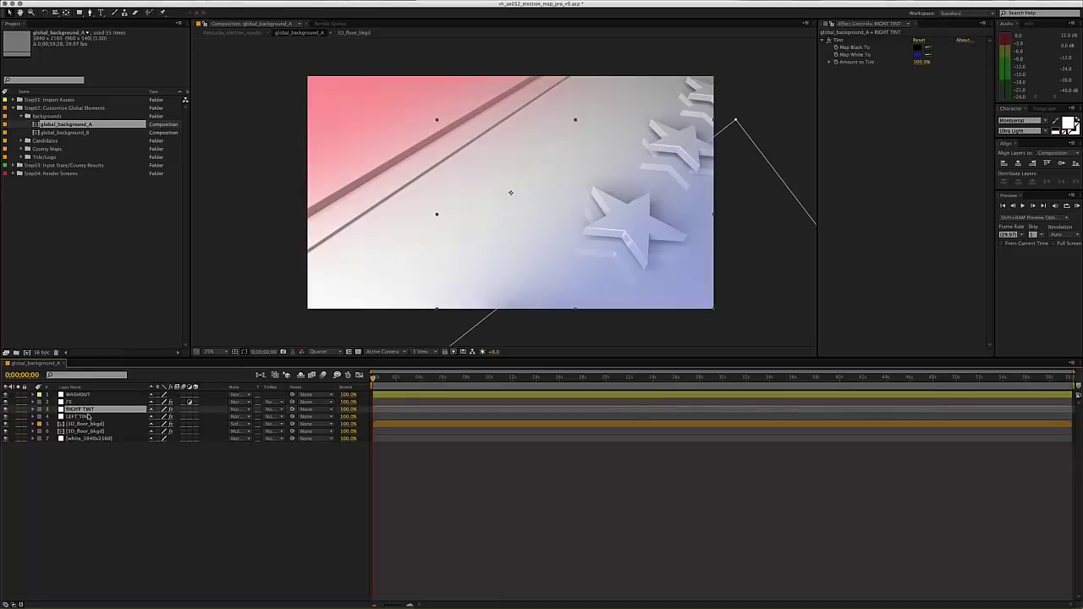
pyautogui.click(92, 416)
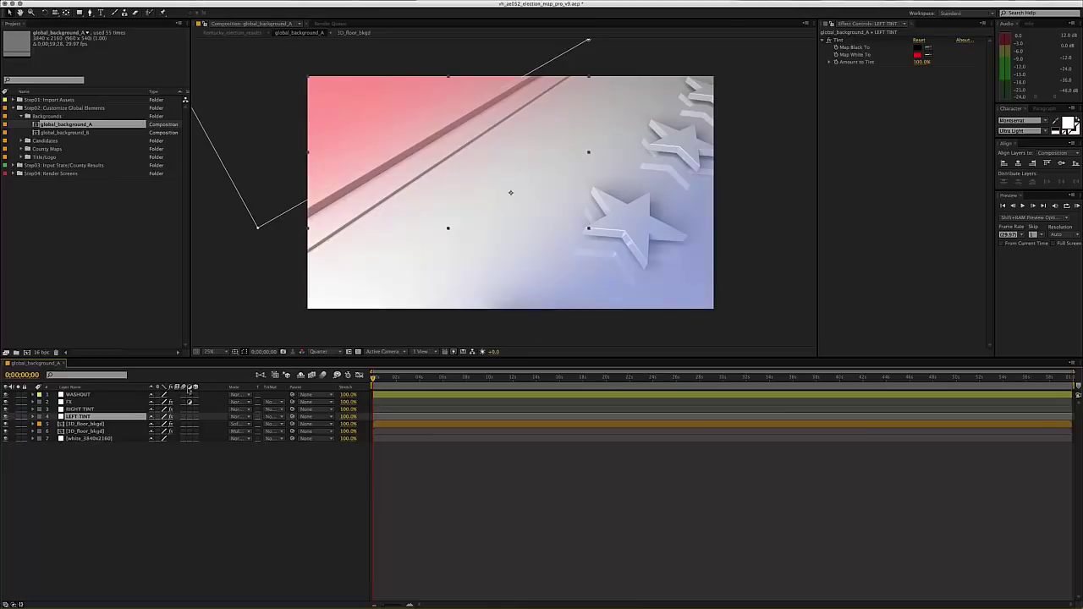
pyautogui.click(83, 408)
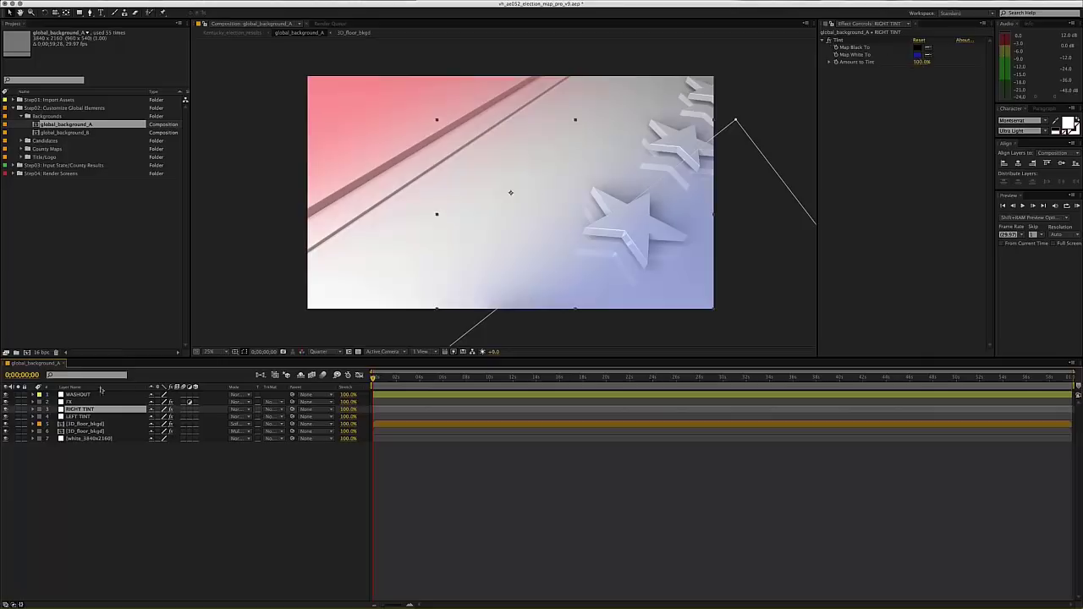
pyautogui.moveTo(6, 416); pyautogui.dragTo(7, 409)
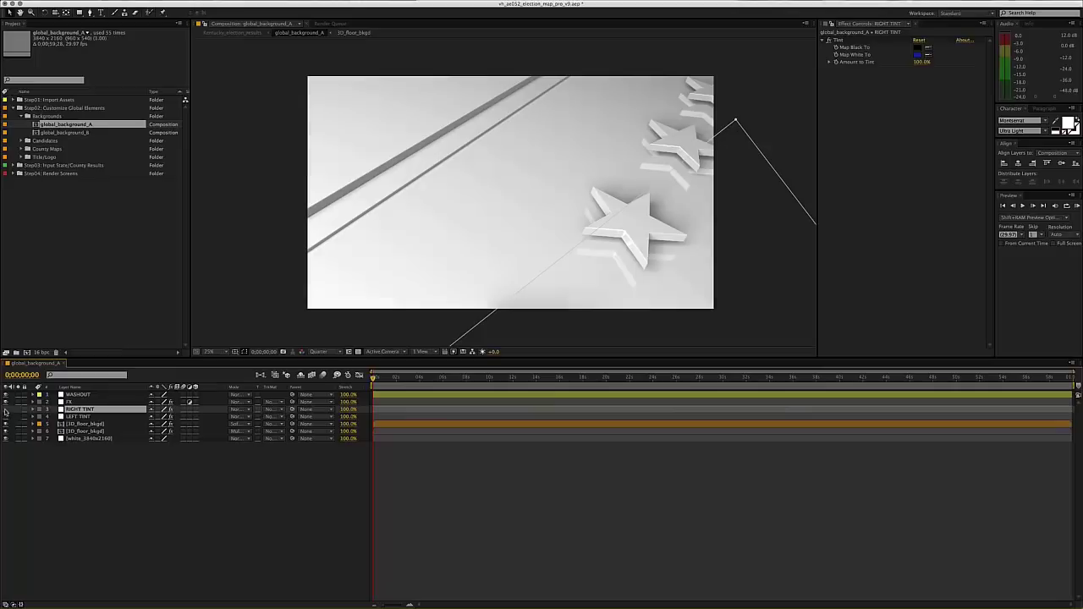
pyautogui.moveTo(7, 410); pyautogui.dragTo(7, 416)
pyautogui.click(80, 486)
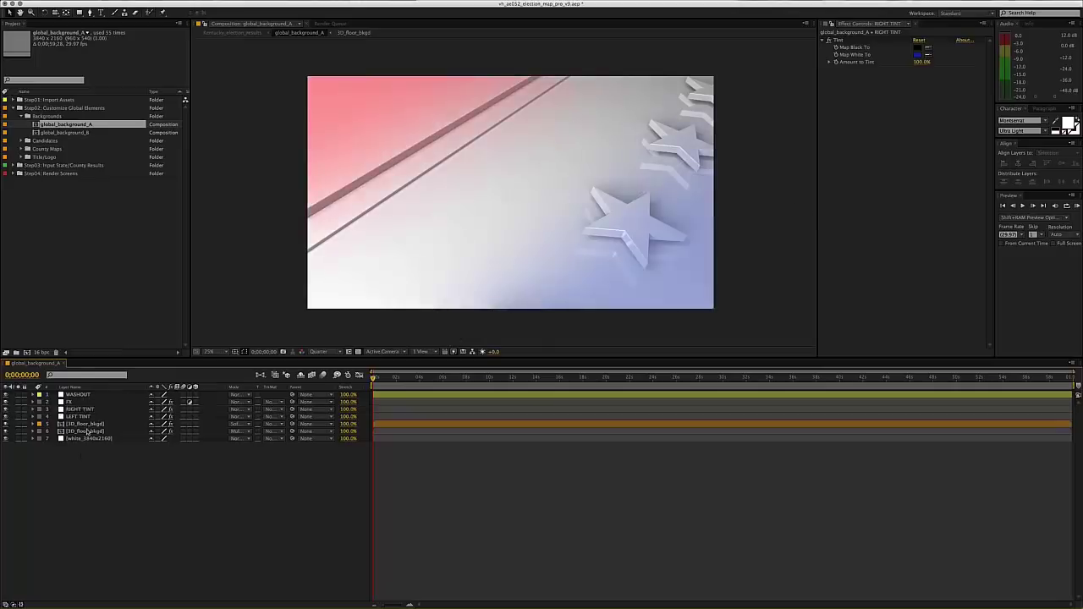
# - Check the Curves on 3D_floor_bkgd and Exposure on FX, ending with RIGHT TINT's Tint selected
pyautogui.click(86, 424)
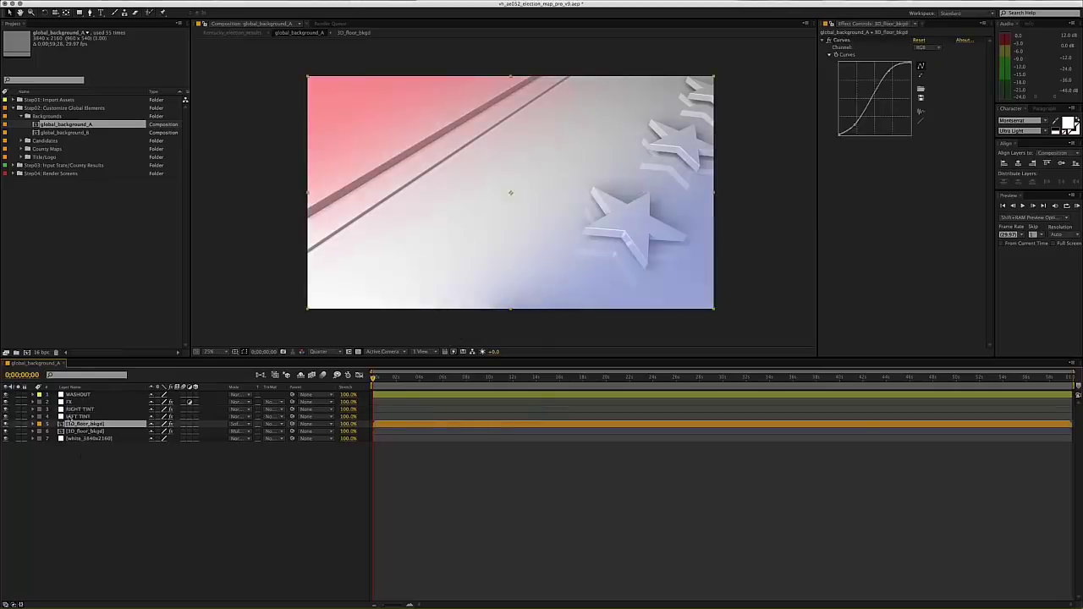
pyautogui.click(79, 409)
pyautogui.click(78, 424)
pyautogui.click(74, 409)
pyautogui.click(82, 417)
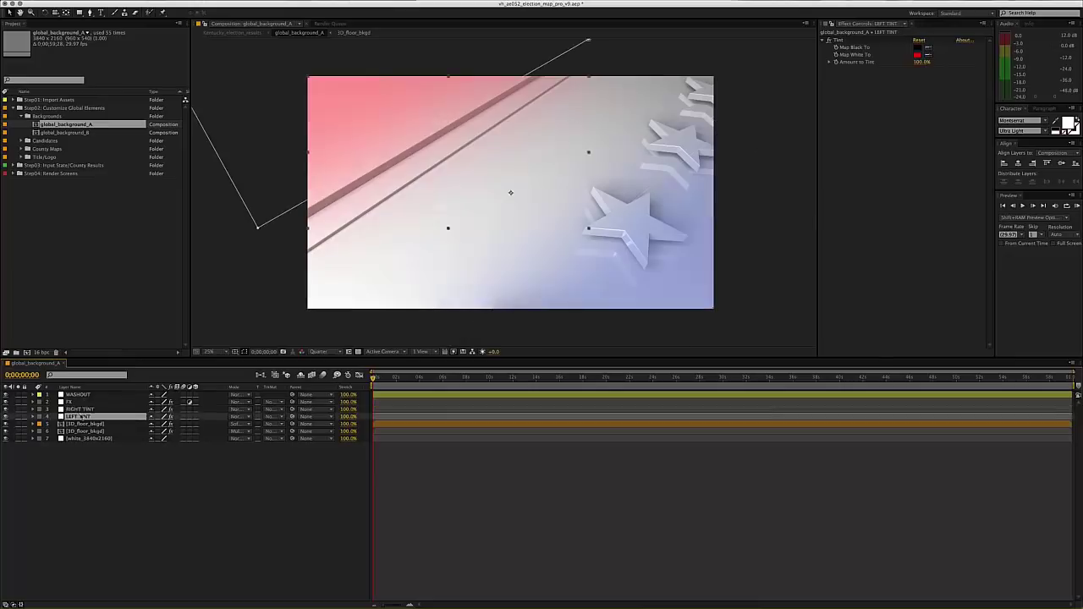
pyautogui.click(80, 403)
pyautogui.click(126, 408)
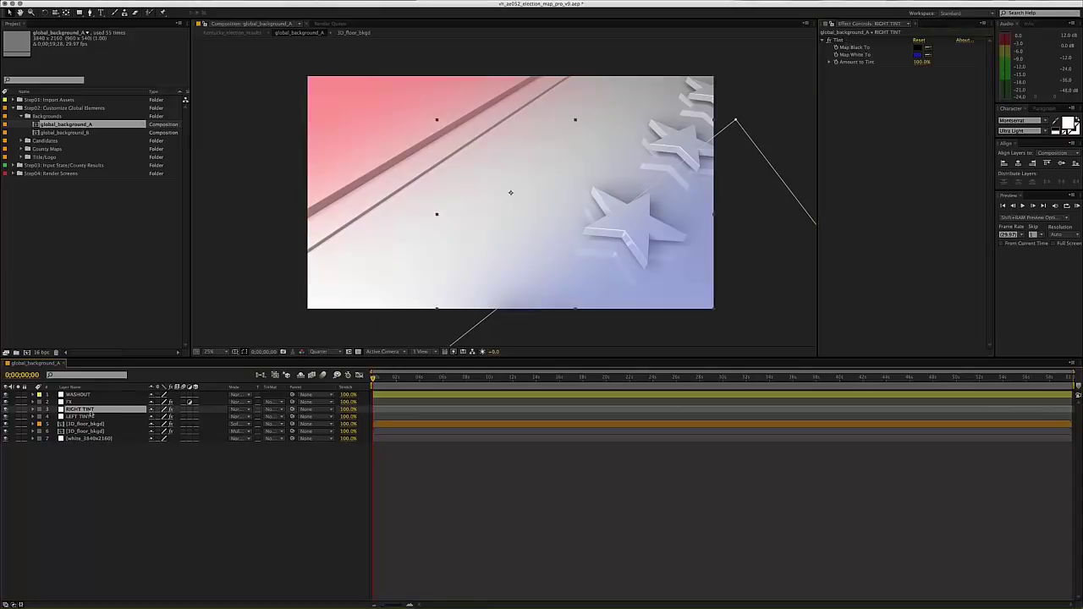
pyautogui.press('e')
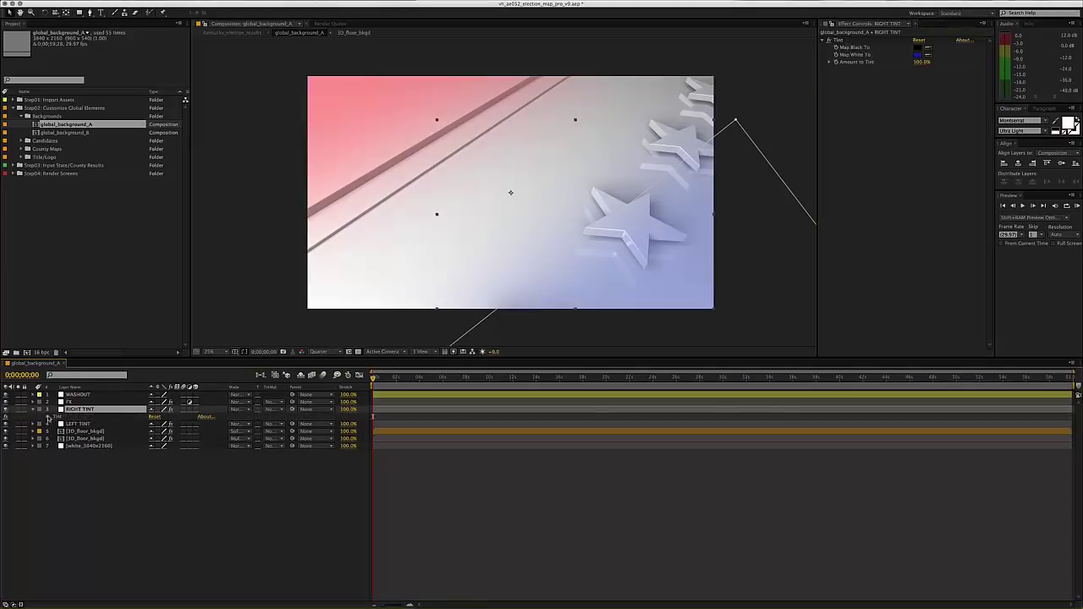
pyautogui.click(48, 416)
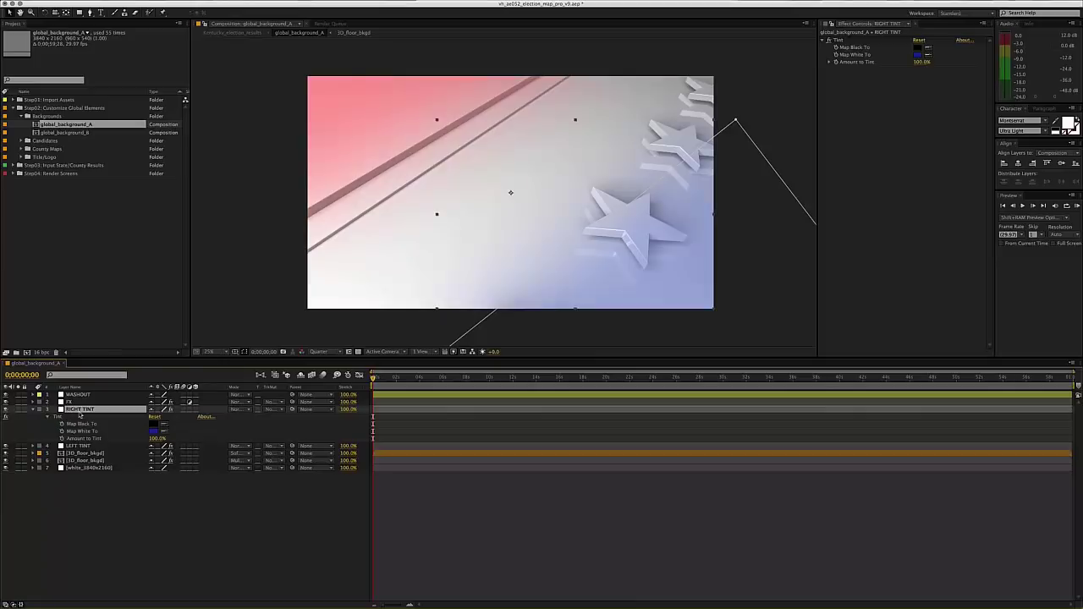
pyautogui.press('e')
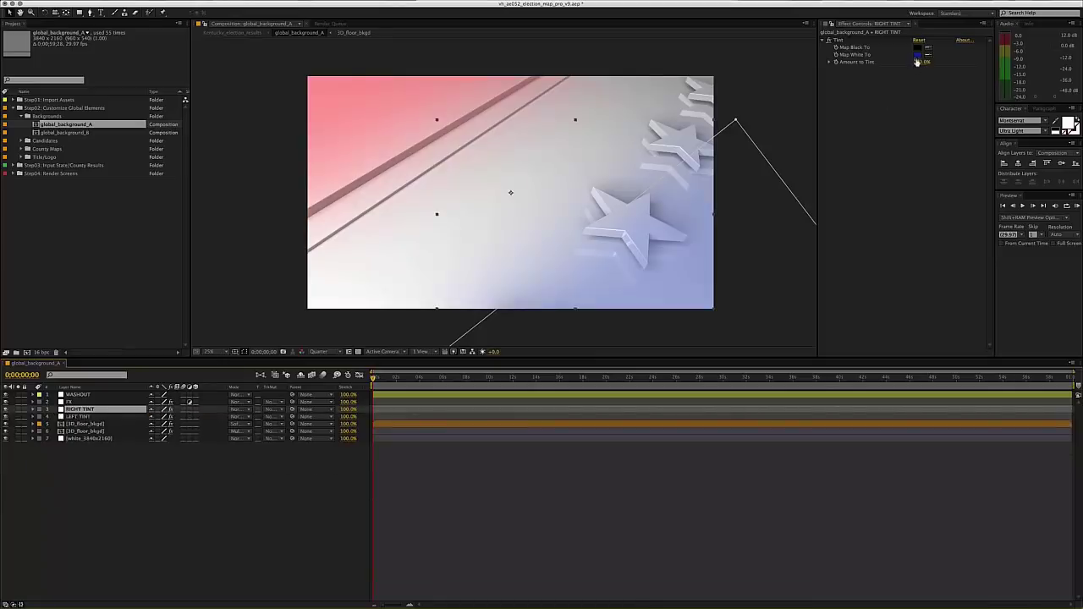
pyautogui.click(917, 55)
pyautogui.moveTo(756, 223); pyautogui.dragTo(745, 211)
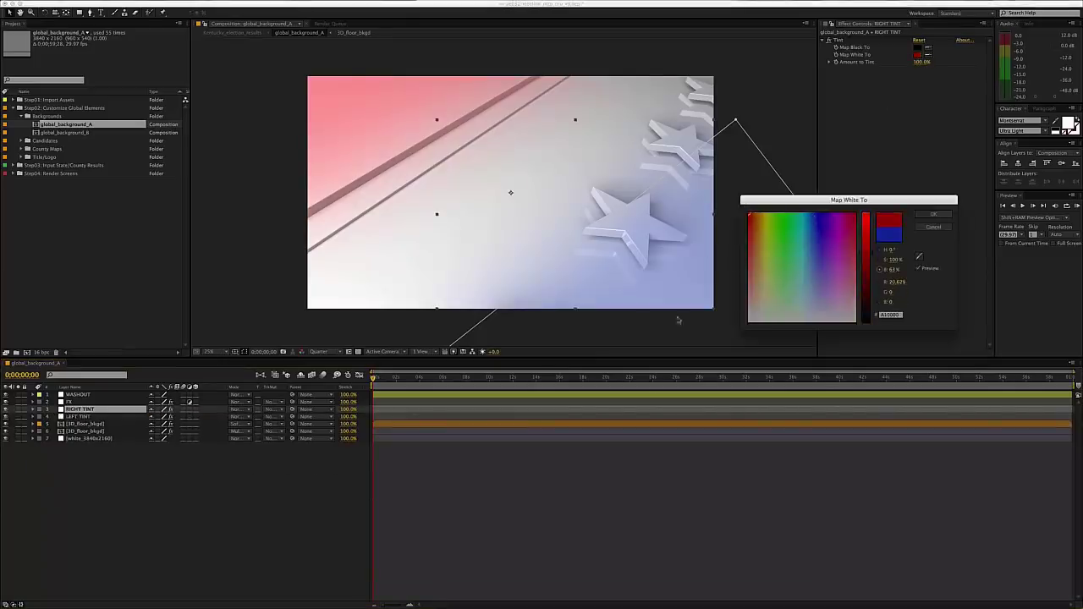
pyautogui.press('Return')
pyautogui.click(701, 525)
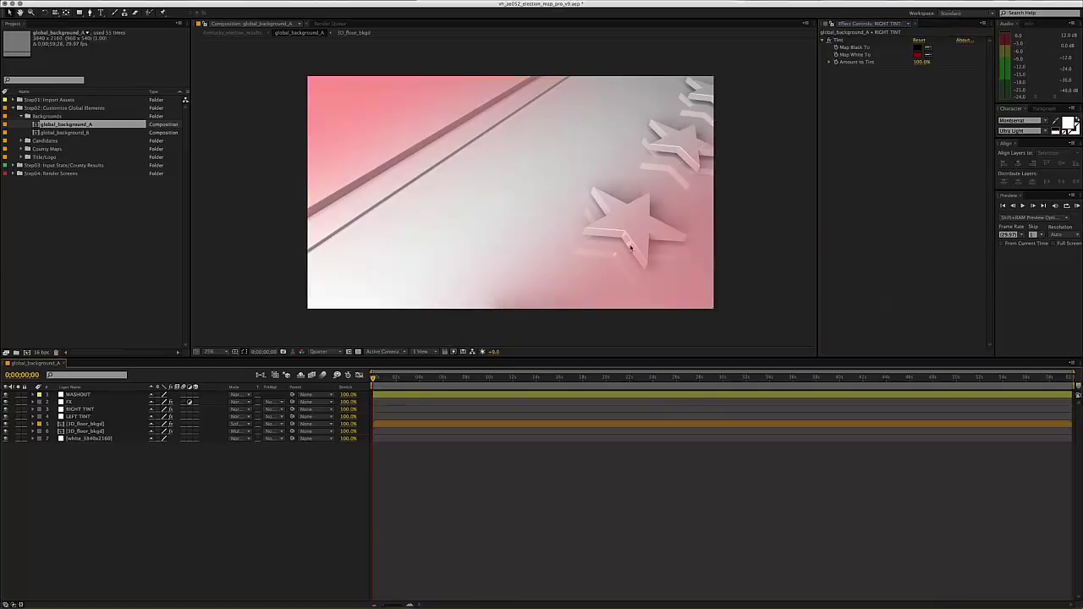
pyautogui.press('super+z')
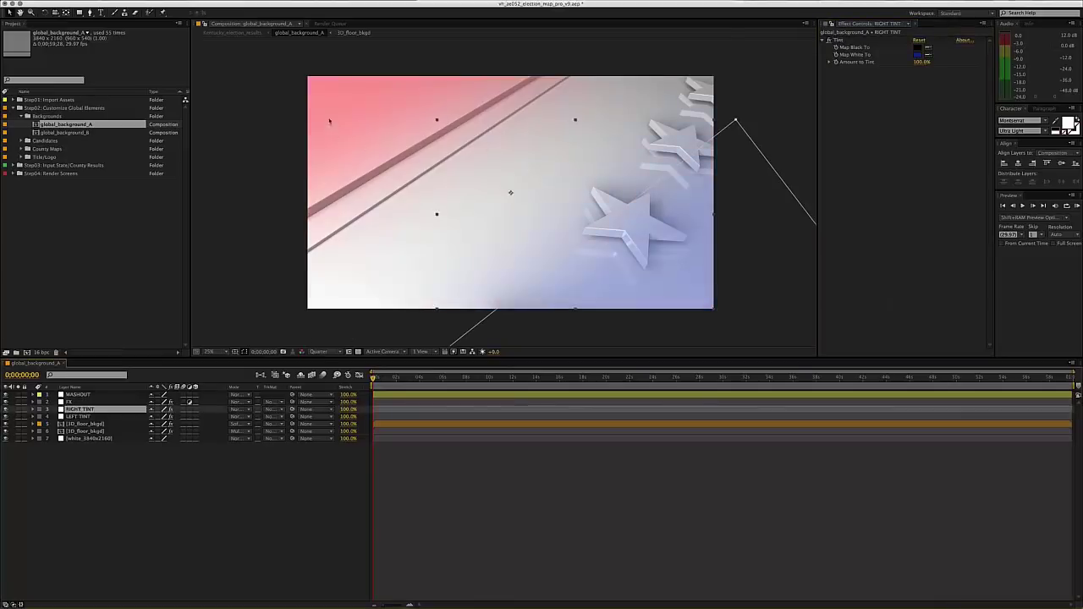
pyautogui.click(227, 477)
pyautogui.click(89, 425)
pyautogui.click(90, 432)
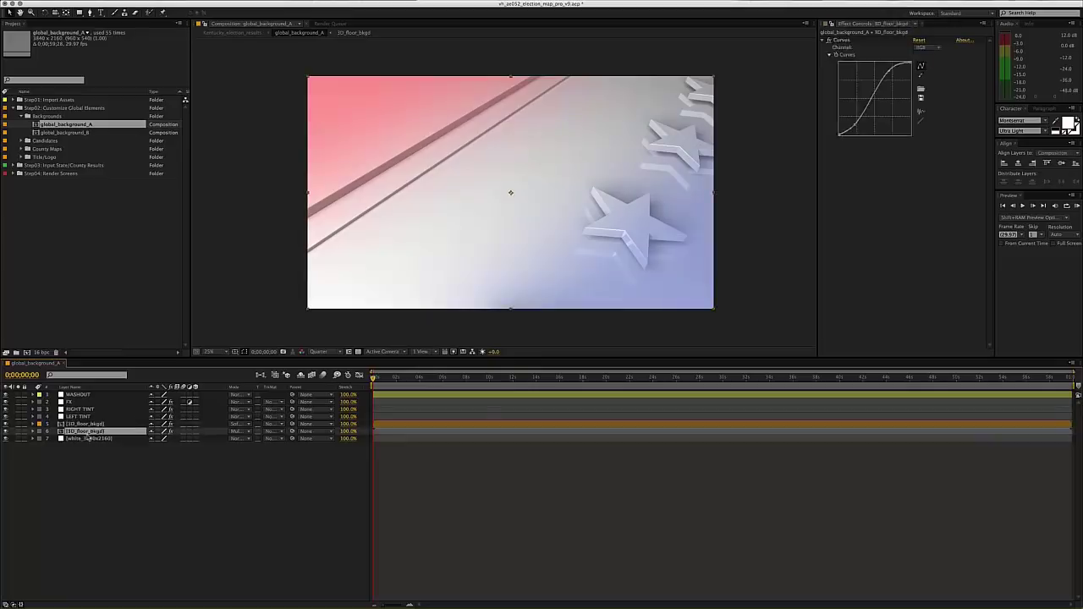
pyautogui.click(91, 438)
pyautogui.click(89, 395)
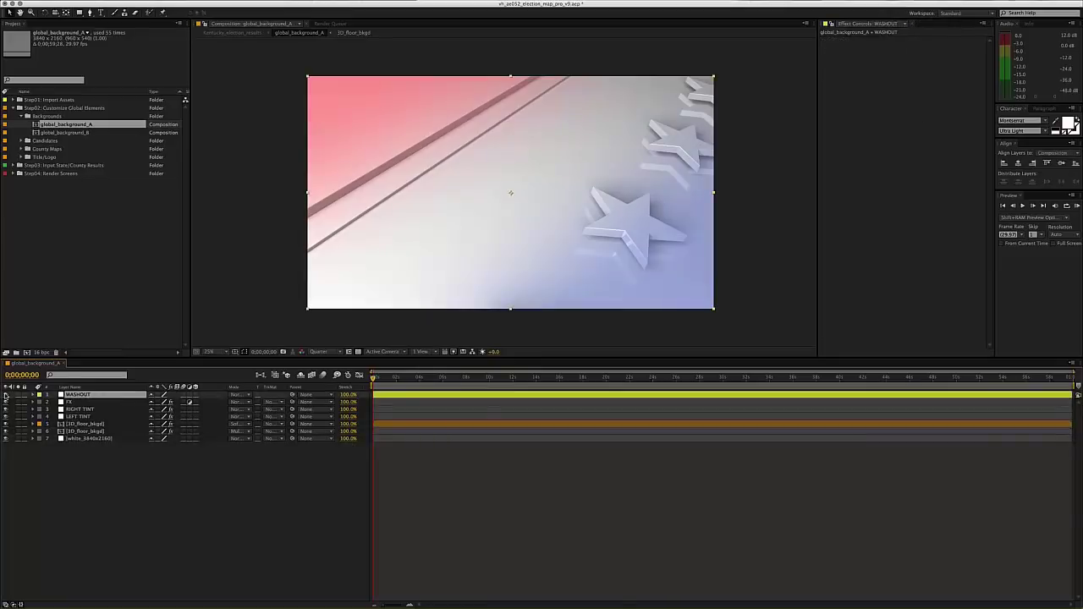
pyautogui.click(5, 395)
pyautogui.click(6, 395)
pyautogui.click(6, 395)
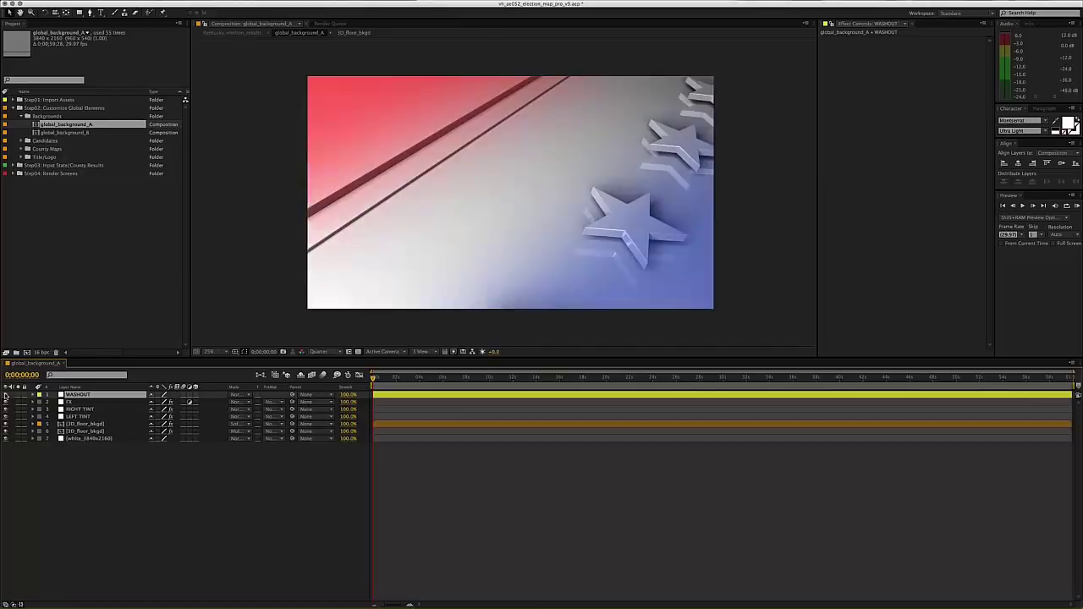
pyautogui.click(6, 395)
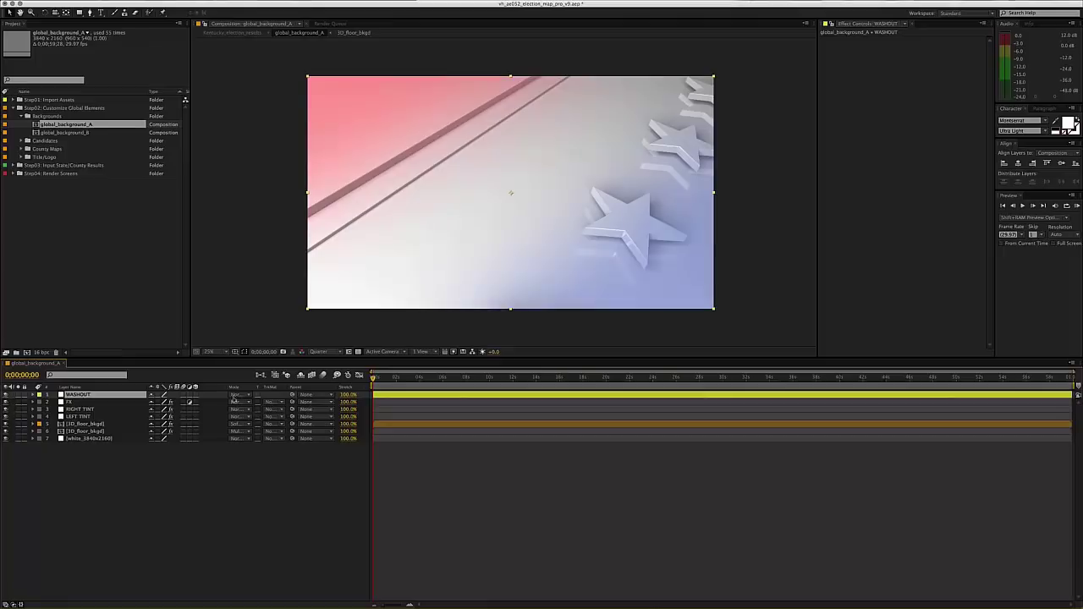
pyautogui.click(87, 403)
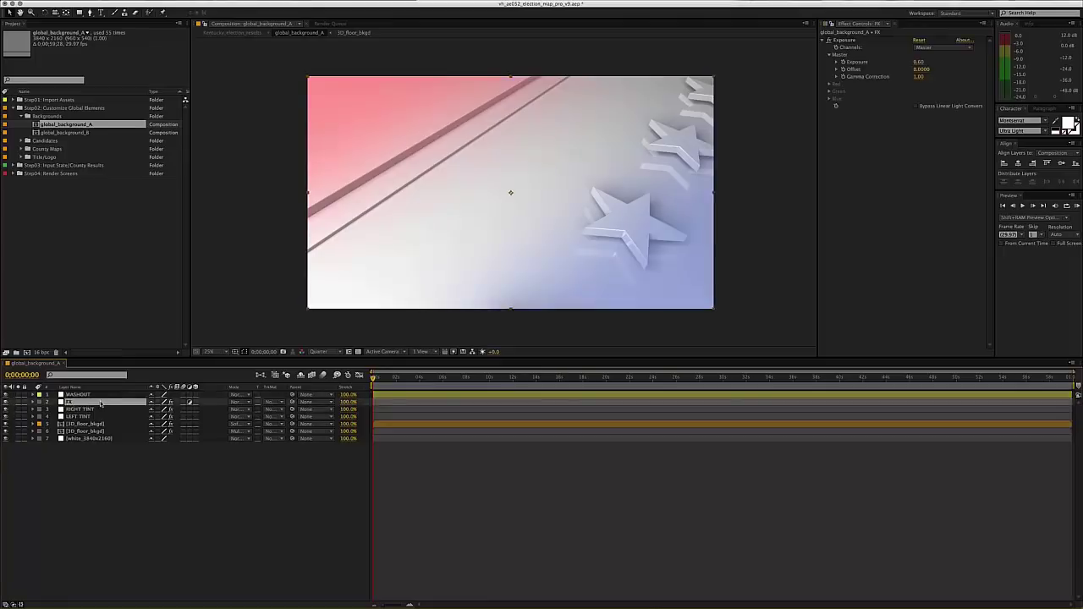
pyautogui.click(6, 403)
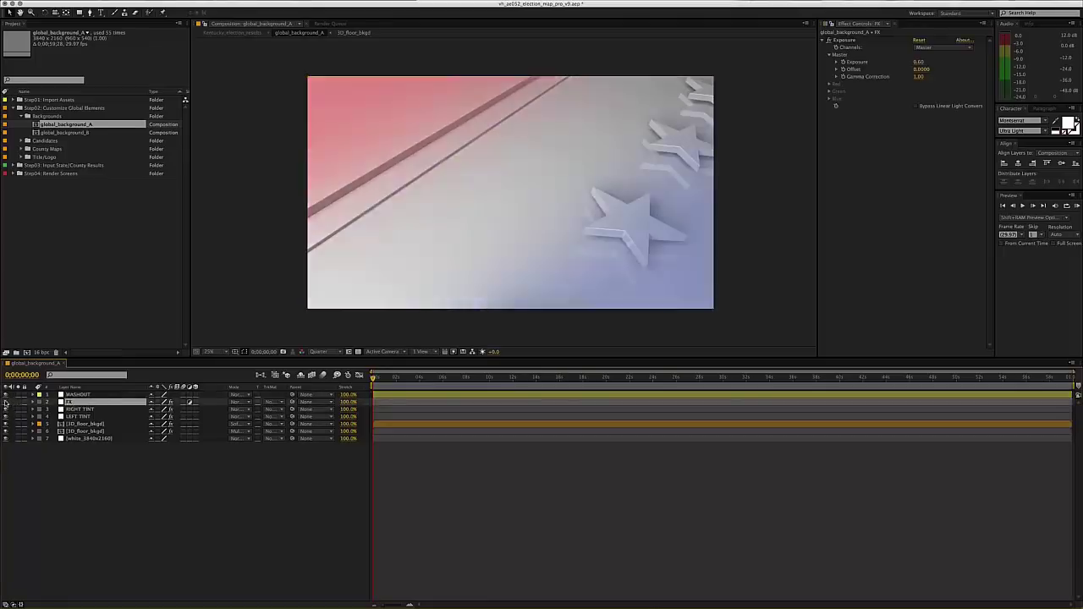
pyautogui.click(6, 403)
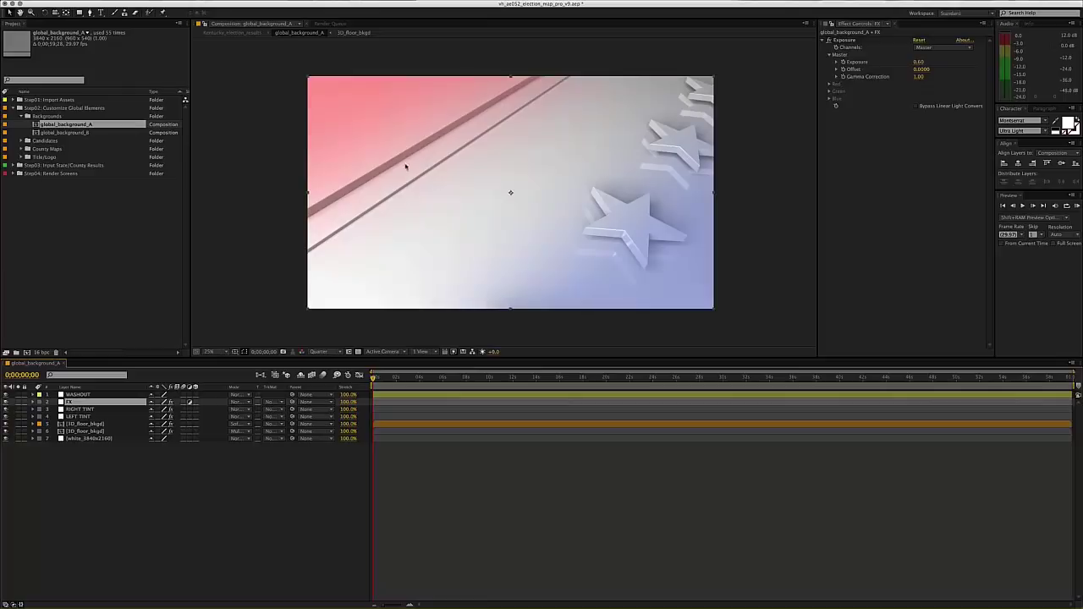
pyautogui.click(109, 474)
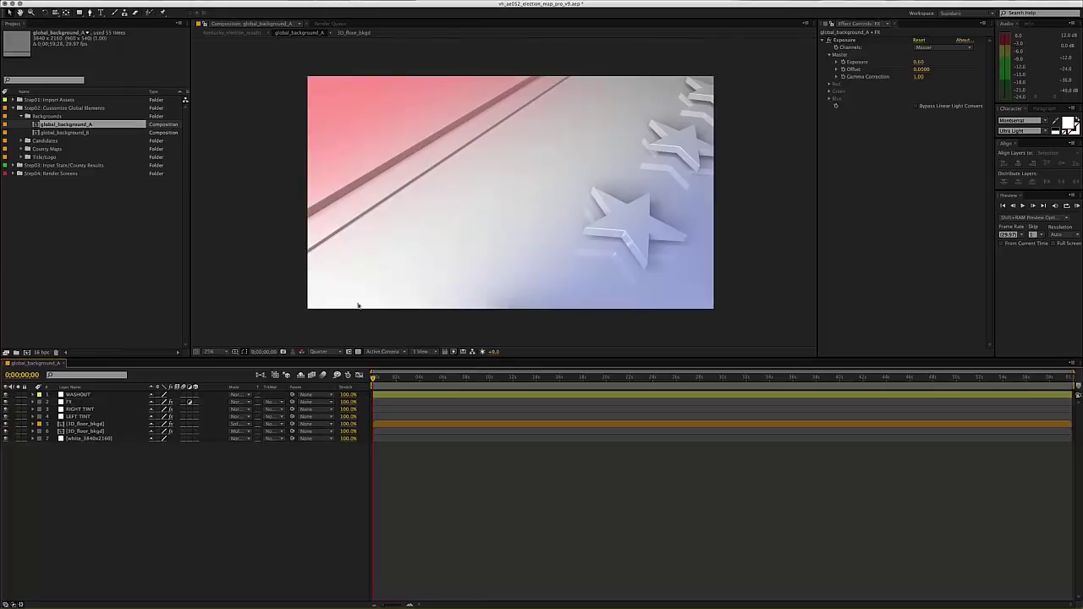
pyautogui.press('super+w')
# - Open global_background_B, scrub its star animation to about 24 seconds, and inspect 3D_star_bkgd's Curves
pyautogui.doubleClick(67, 133)
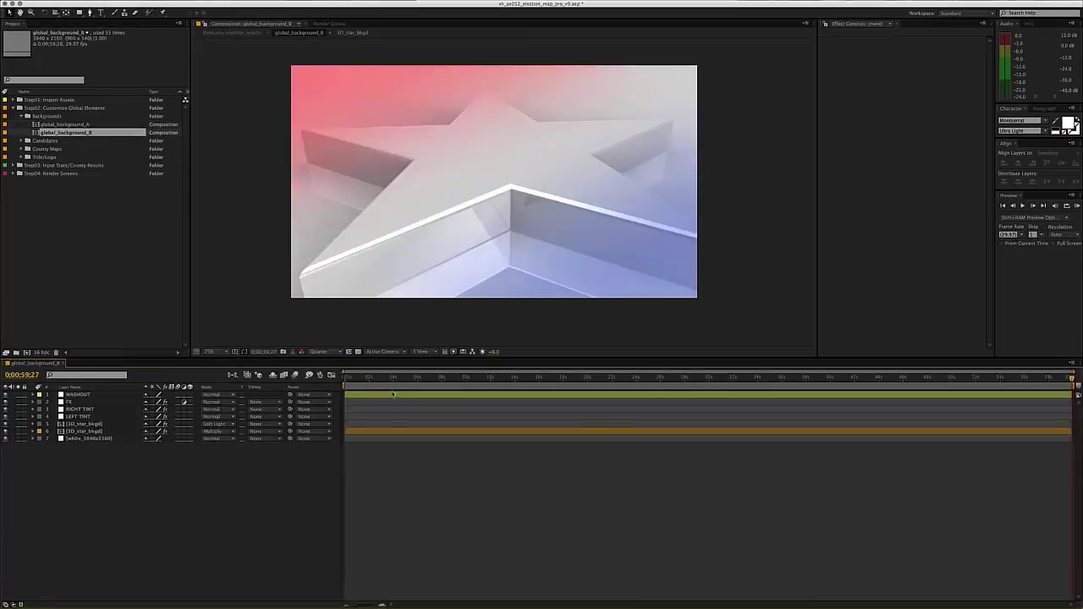
pyautogui.moveTo(369, 378); pyautogui.dragTo(463, 379)
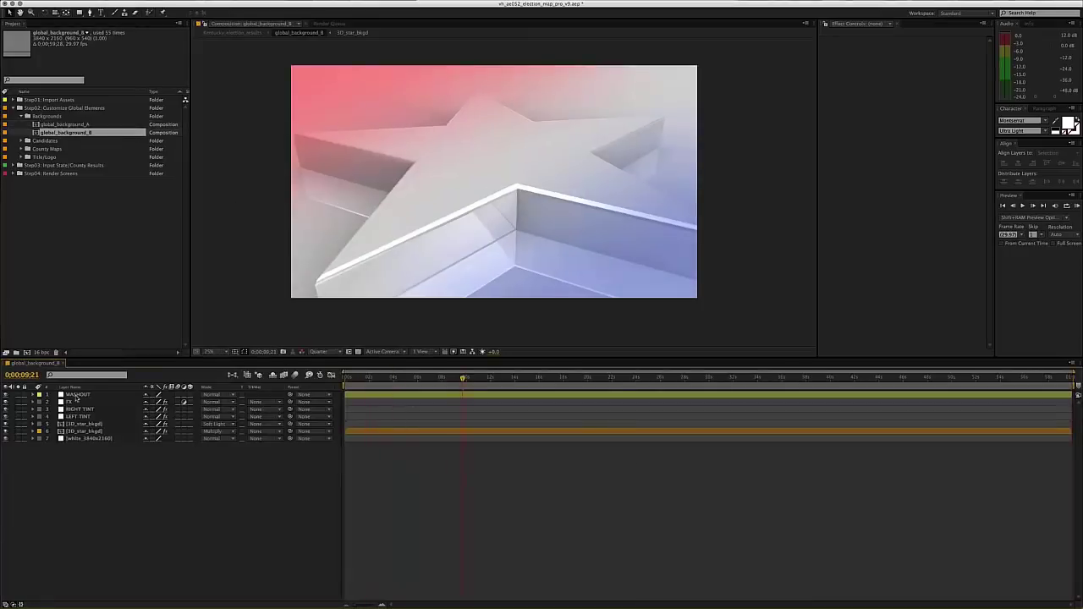
pyautogui.click(522, 379)
pyautogui.click(583, 378)
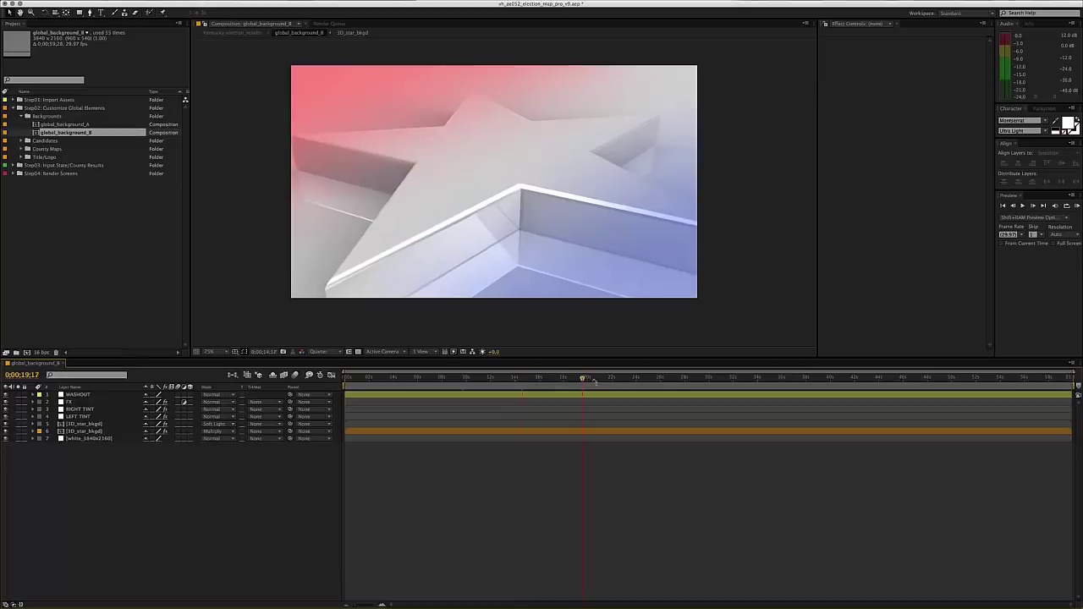
pyautogui.click(638, 378)
pyautogui.click(86, 425)
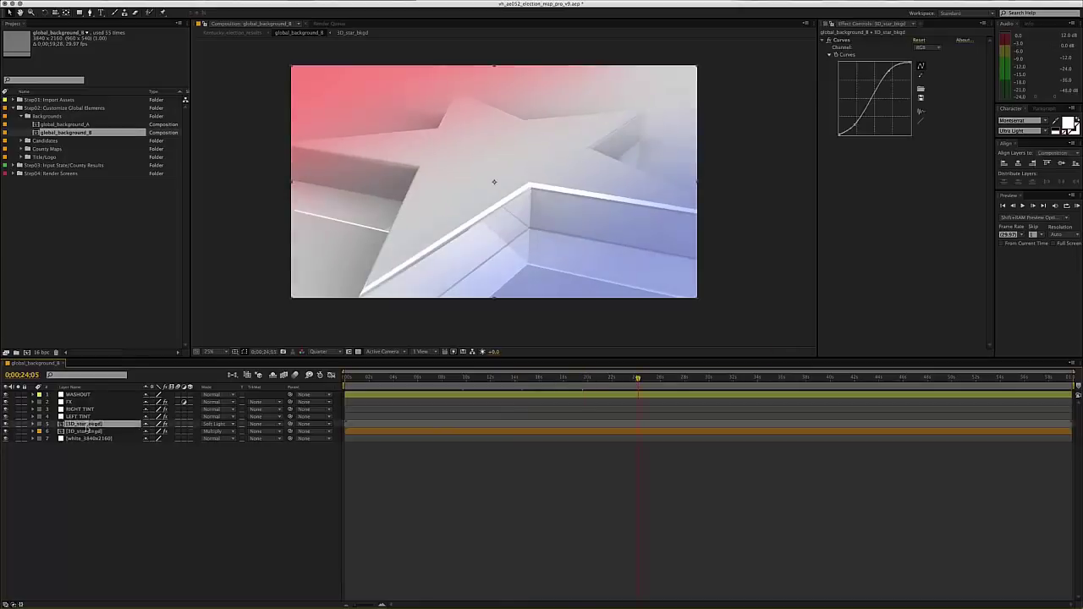
pyautogui.click(302, 490)
pyautogui.press('Home')
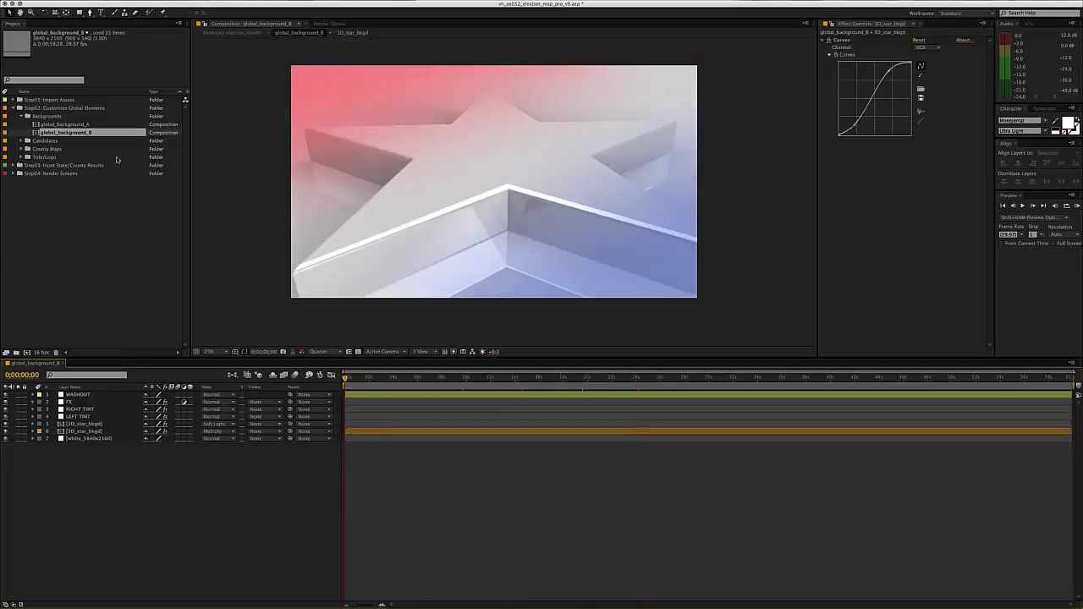
# - Close global_background_A and collapse the Backgrounds folder
pyautogui.doubleClick(65, 125)
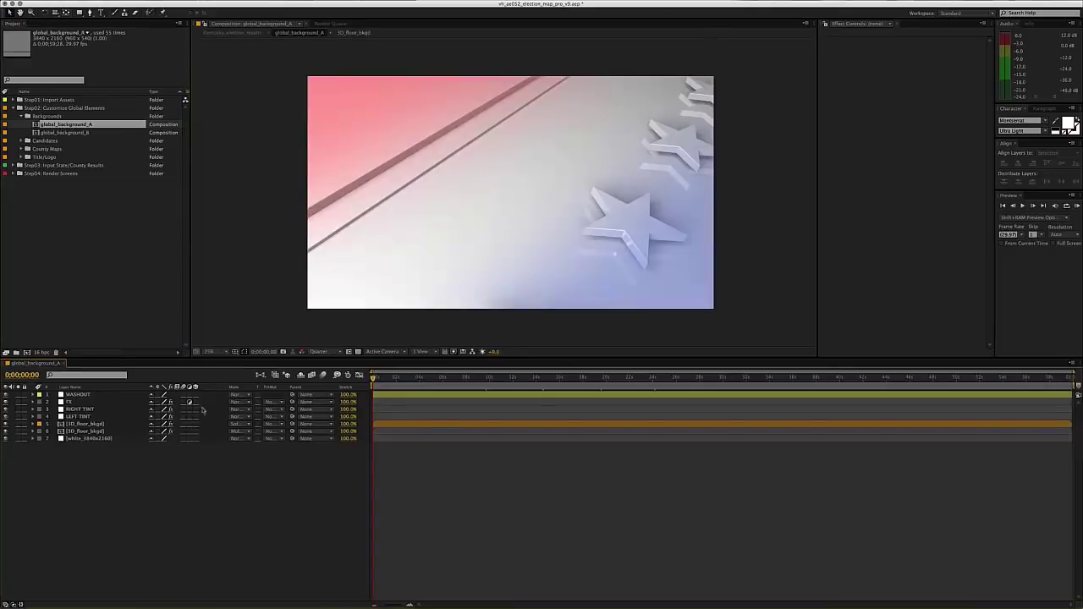
pyautogui.press('super+w')
pyautogui.click(92, 237)
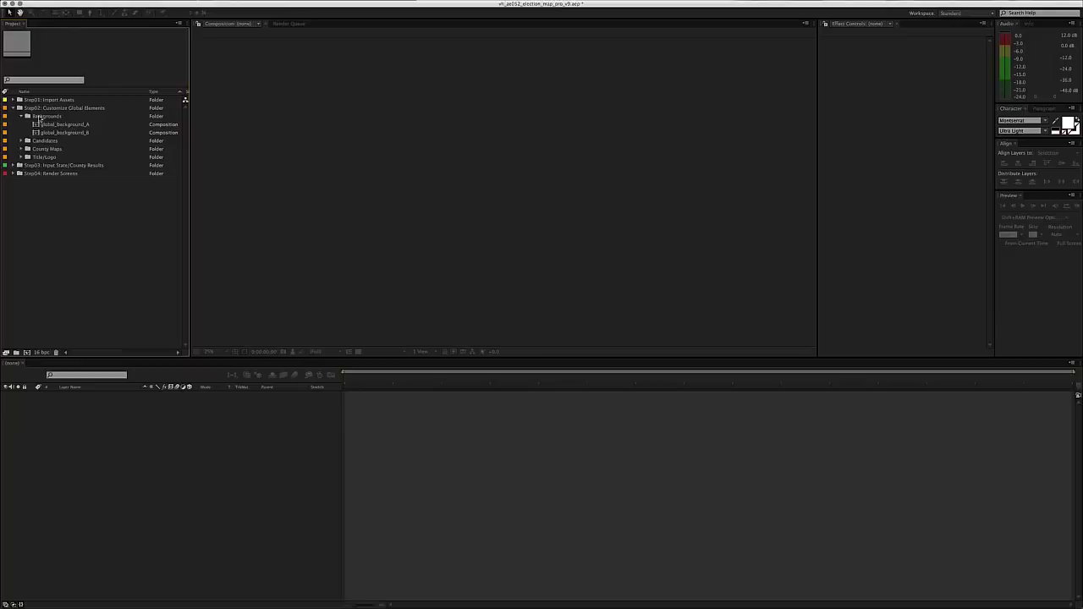
pyautogui.click(40, 116)
pyautogui.click(22, 116)
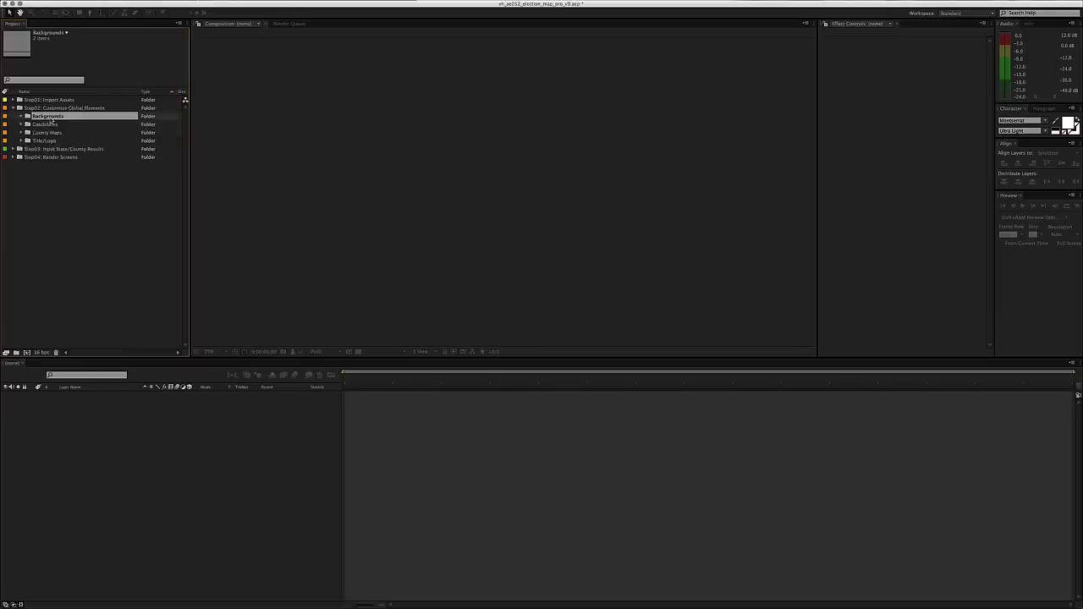
# - Expand the Candidates folder and its 1_candidate headshots subfolder
pyautogui.click(48, 124)
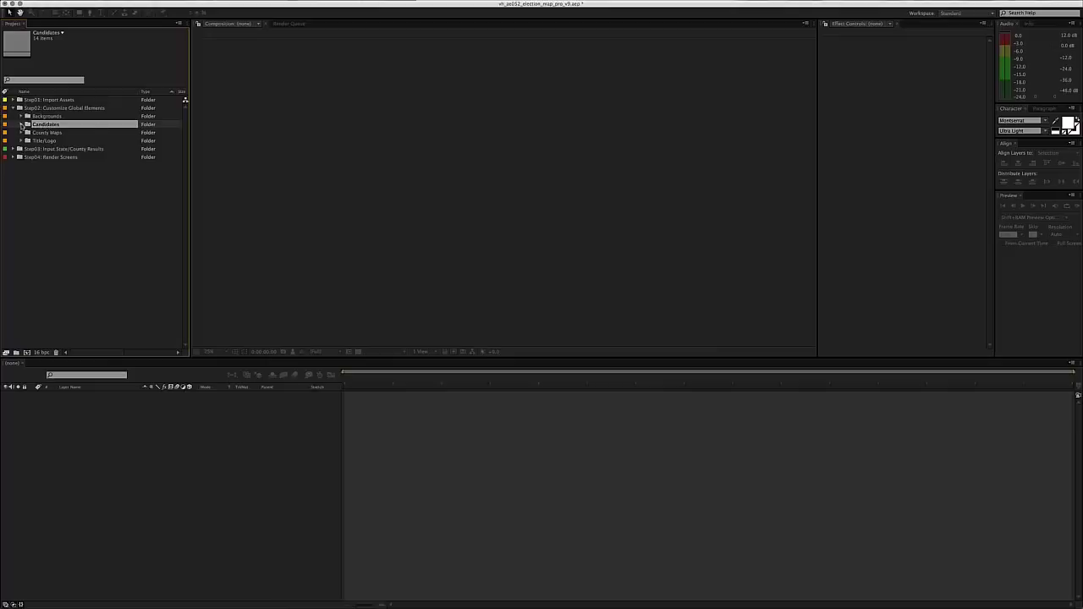
pyautogui.click(22, 124)
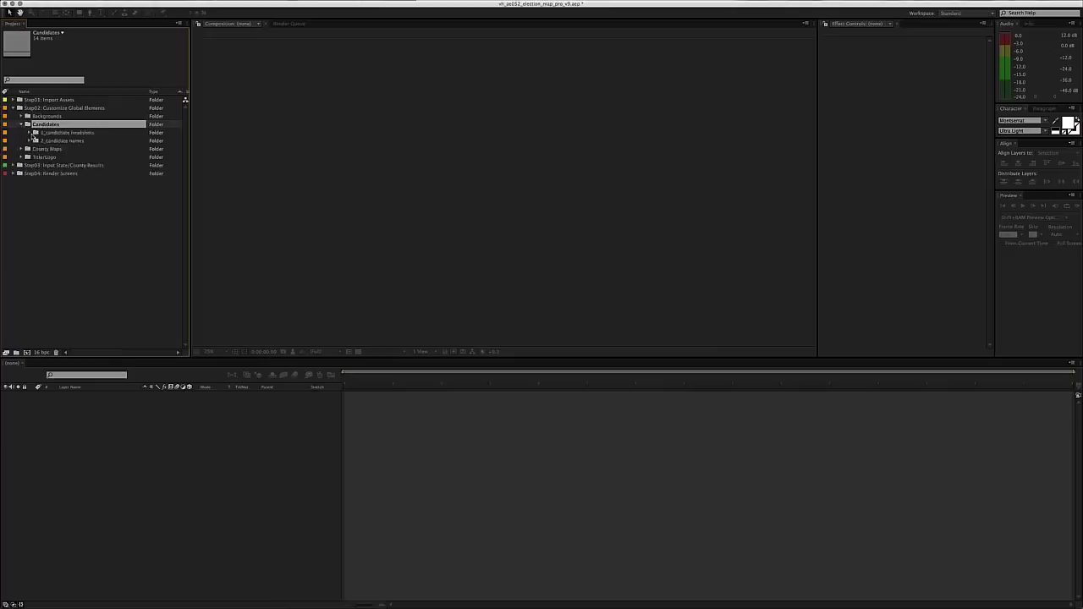
pyautogui.click(63, 132)
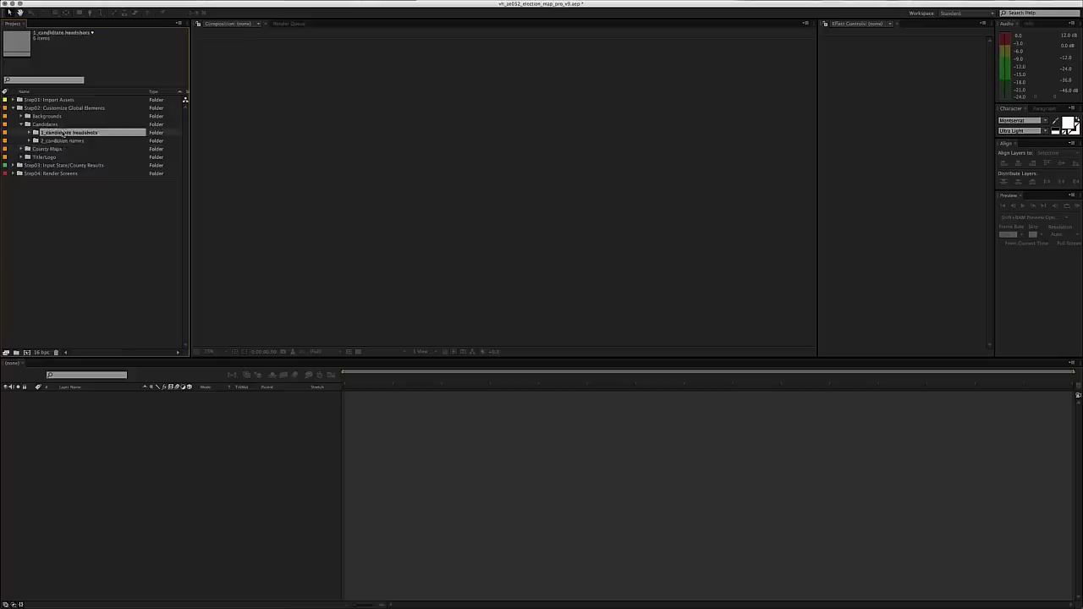
pyautogui.click(61, 140)
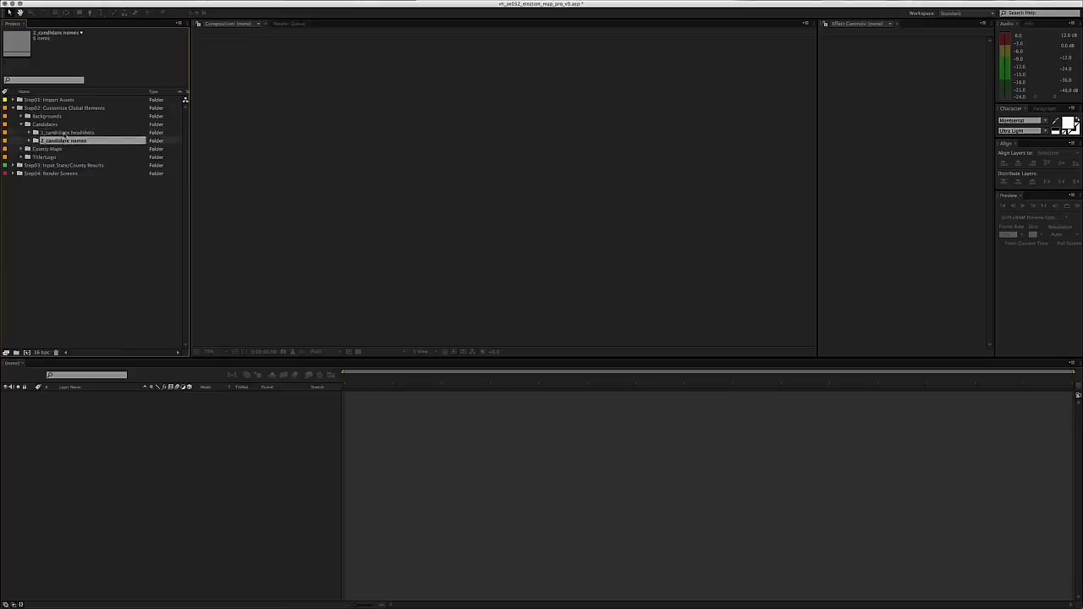
pyautogui.click(64, 133)
pyautogui.click(30, 133)
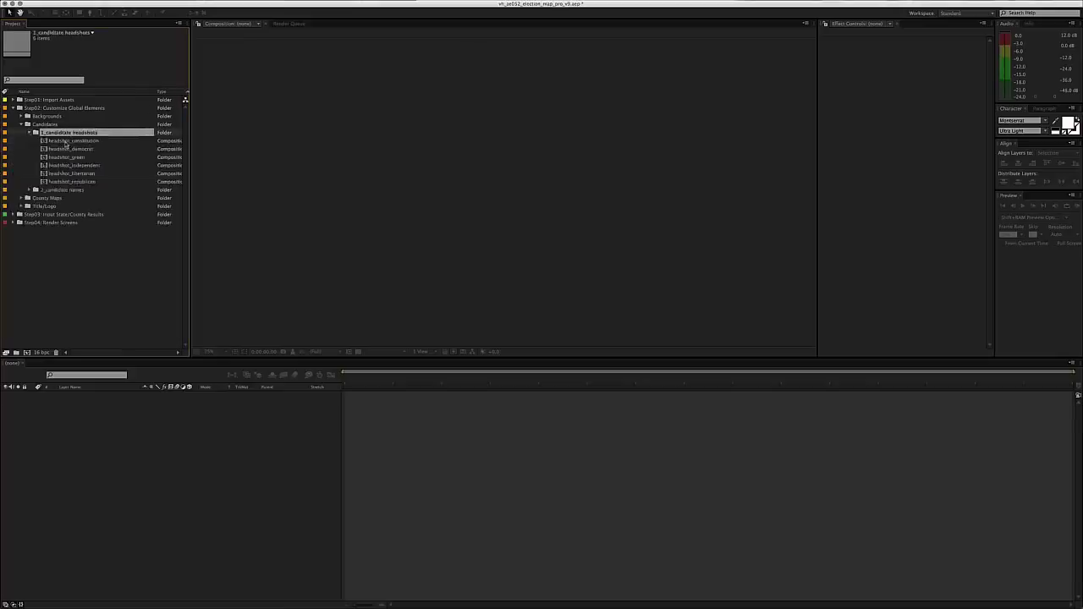
# - Review the six headshot compositions, constitution through republican, ending with headshot_democrat selected
pyautogui.click(65, 141)
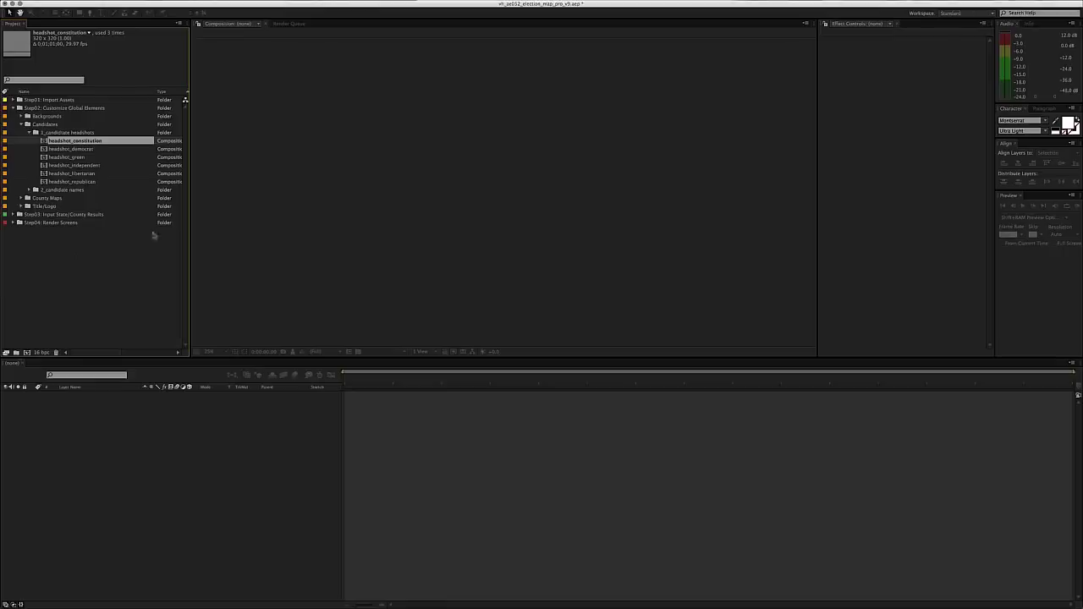
pyautogui.click(94, 151)
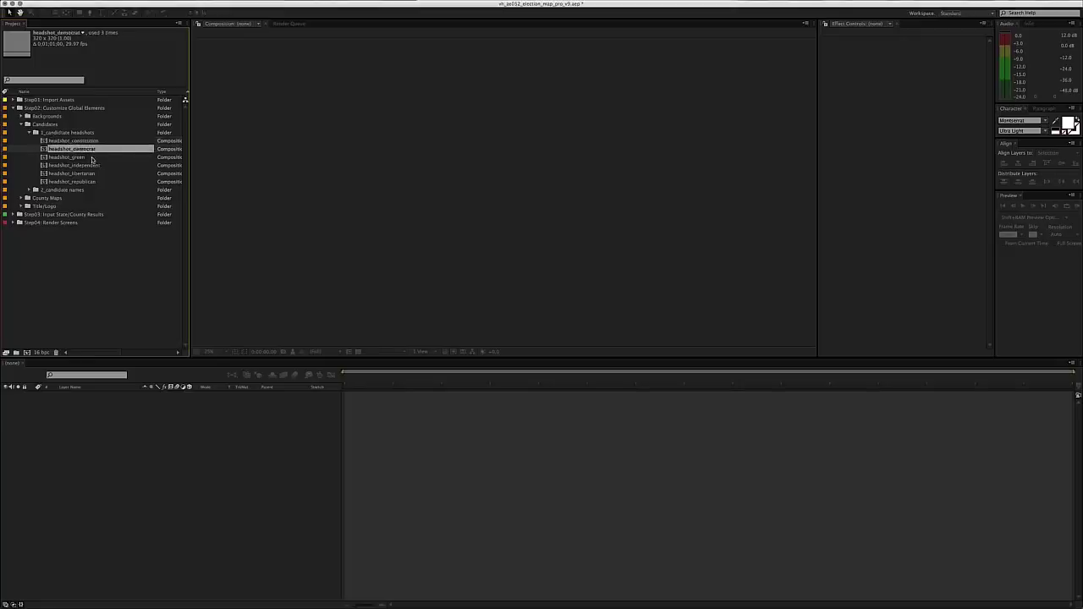
pyautogui.click(96, 158)
pyautogui.click(111, 166)
pyautogui.click(110, 173)
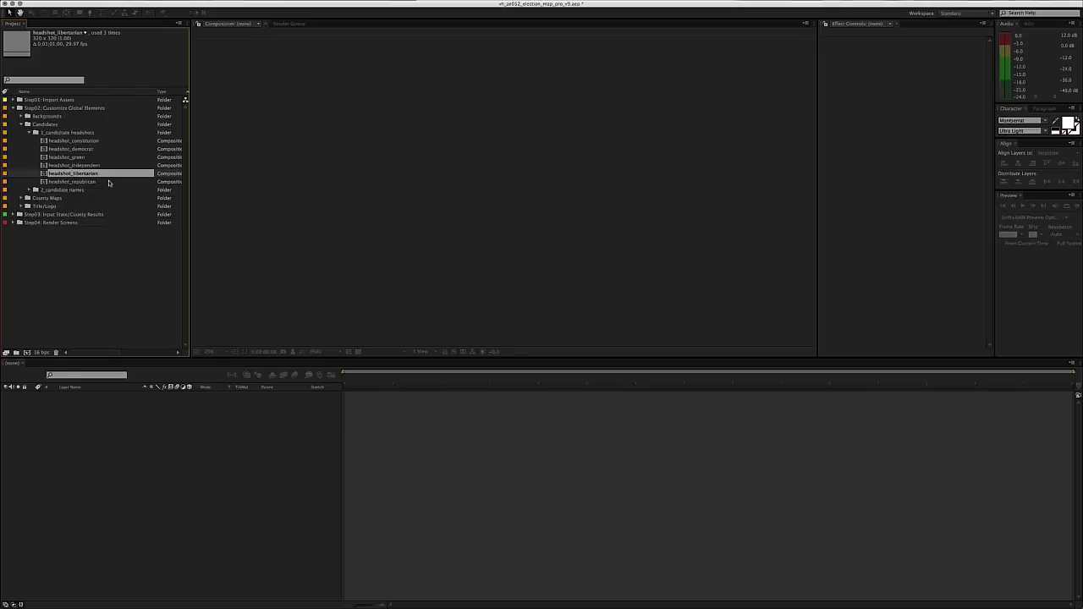
pyautogui.click(102, 142)
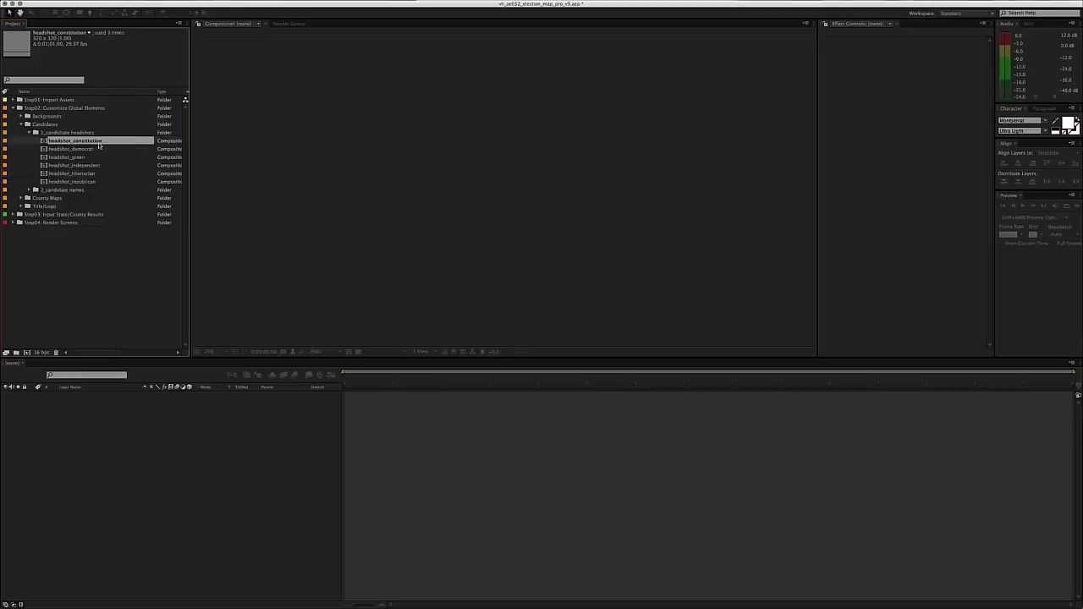
pyautogui.click(108, 151)
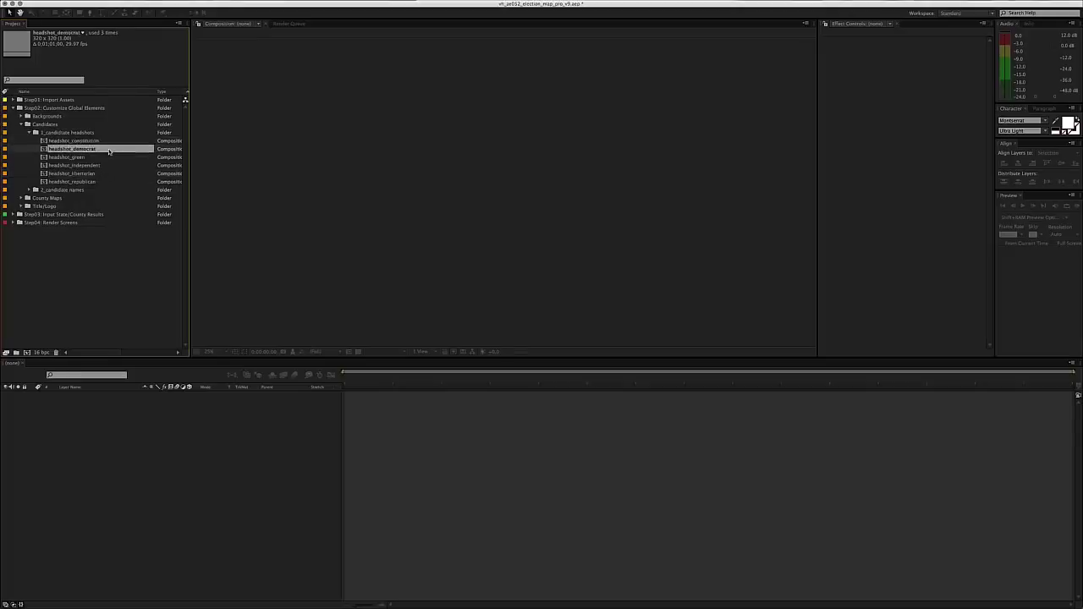
pyautogui.click(108, 158)
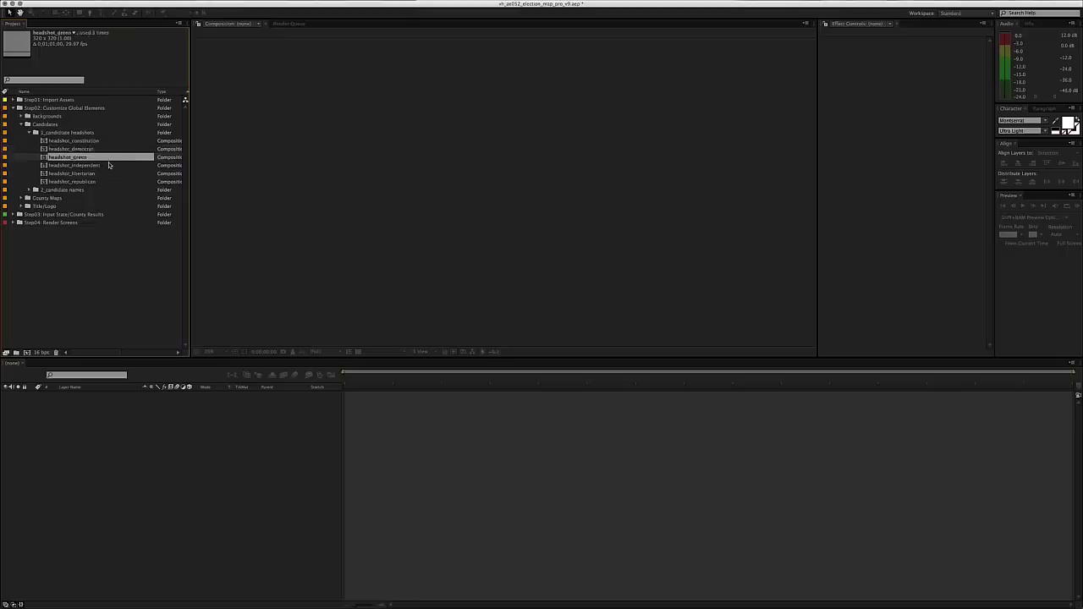
pyautogui.click(109, 165)
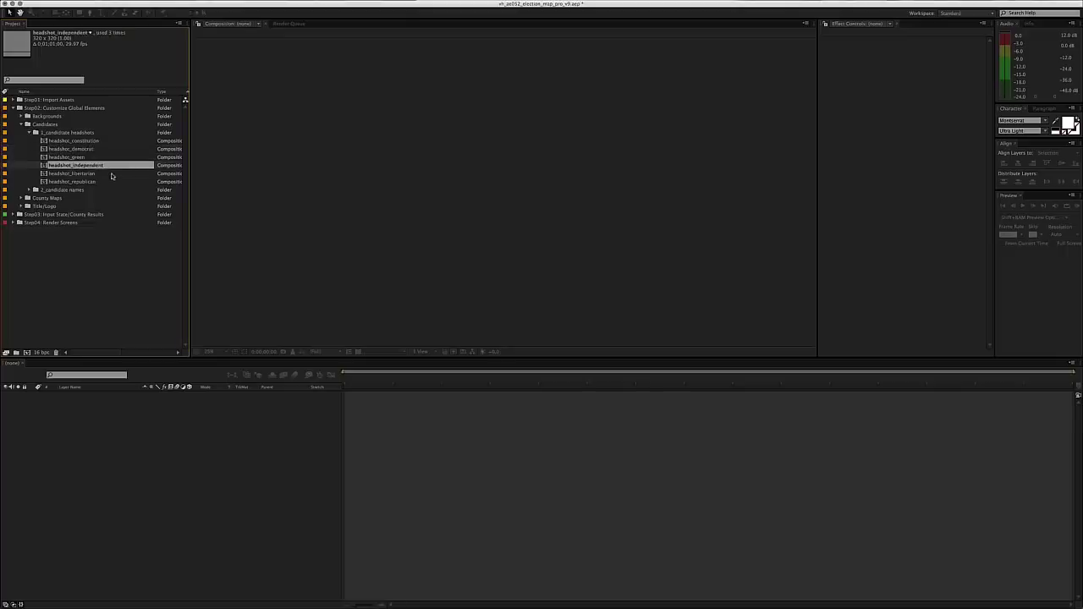
pyautogui.click(110, 182)
pyautogui.click(109, 275)
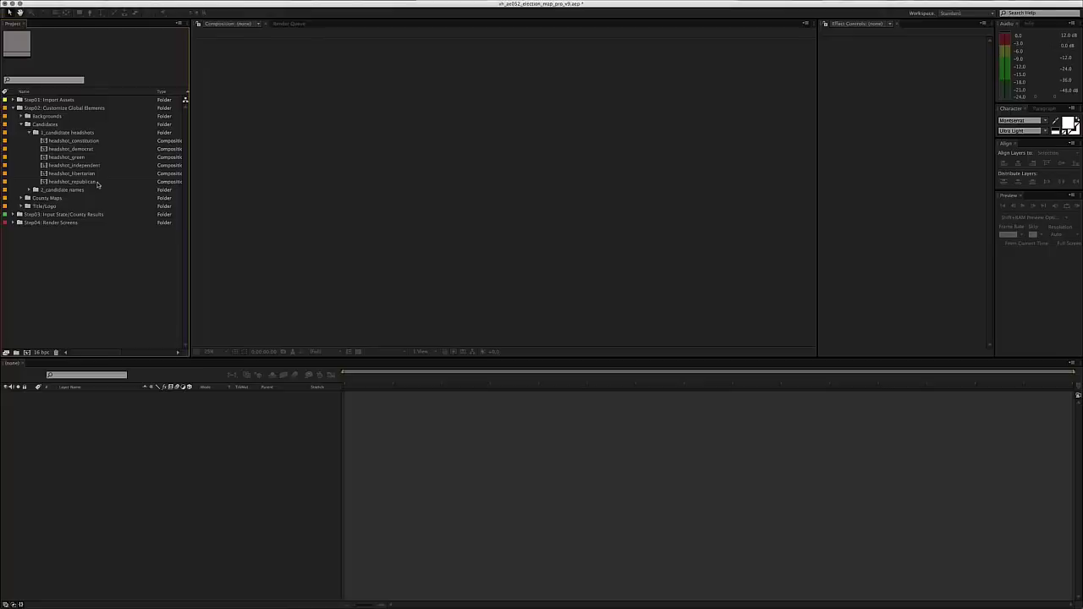
pyautogui.click(95, 142)
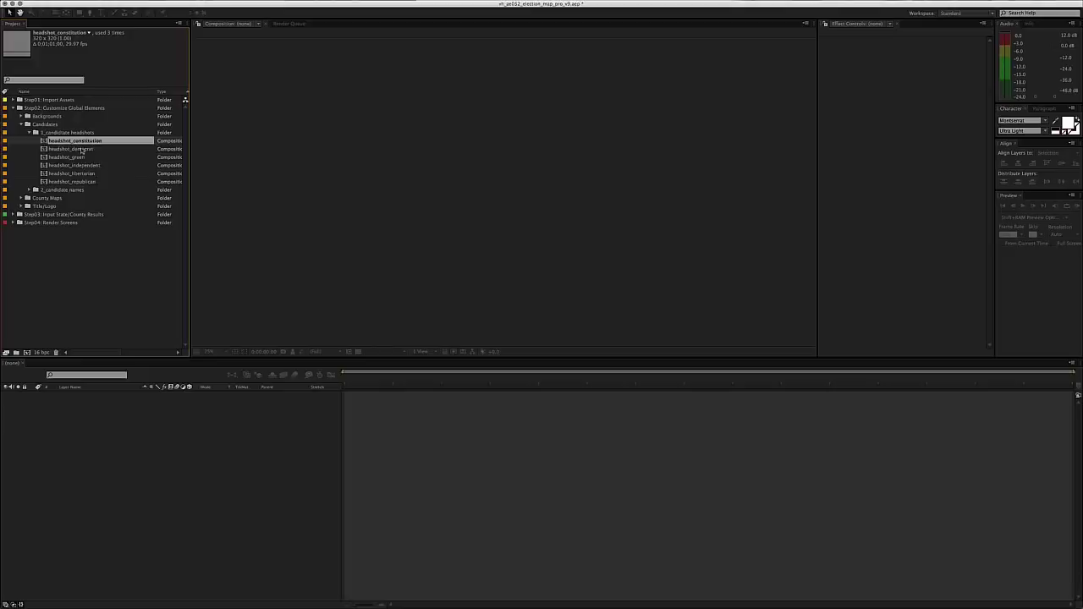
pyautogui.click(82, 149)
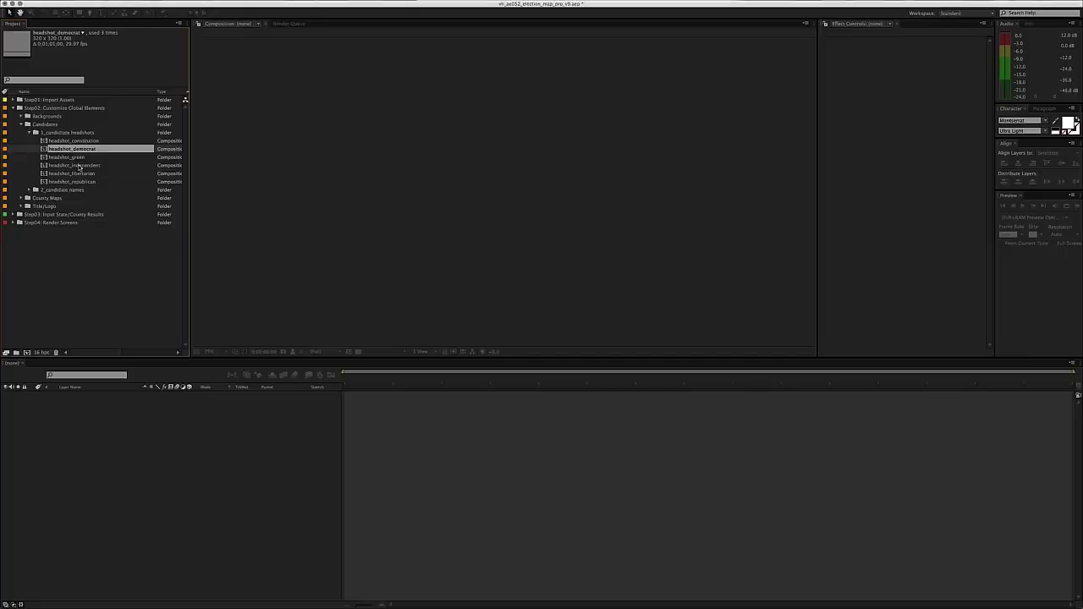
# - Open headshot_democrat at its start and delete the candidate photo layer, revealing the blue D placeholder
pyautogui.doubleClick(80, 152)
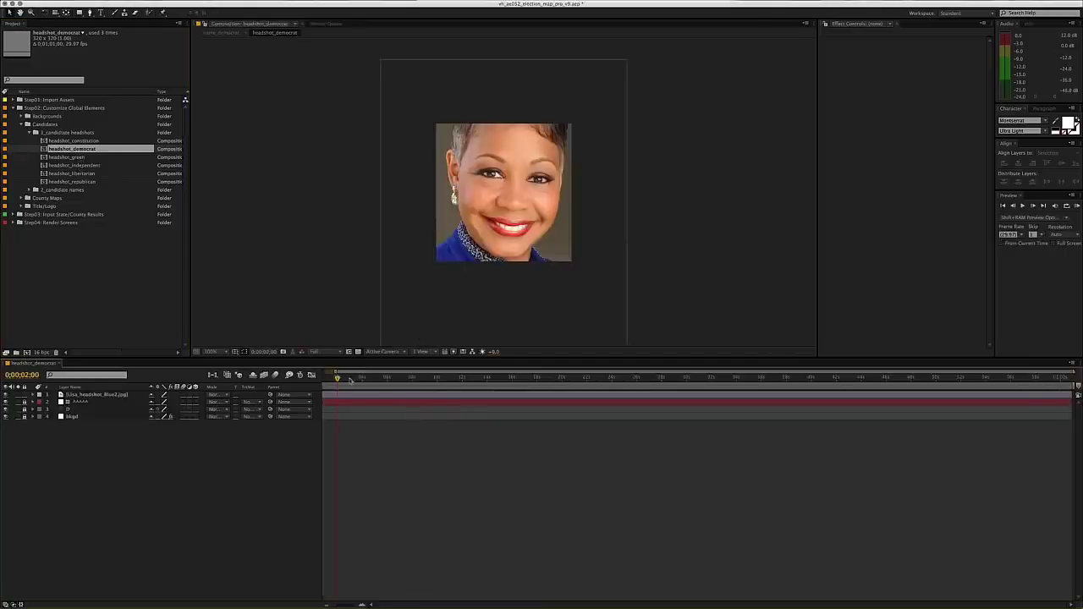
pyautogui.moveTo(346, 379); pyautogui.dragTo(309, 382)
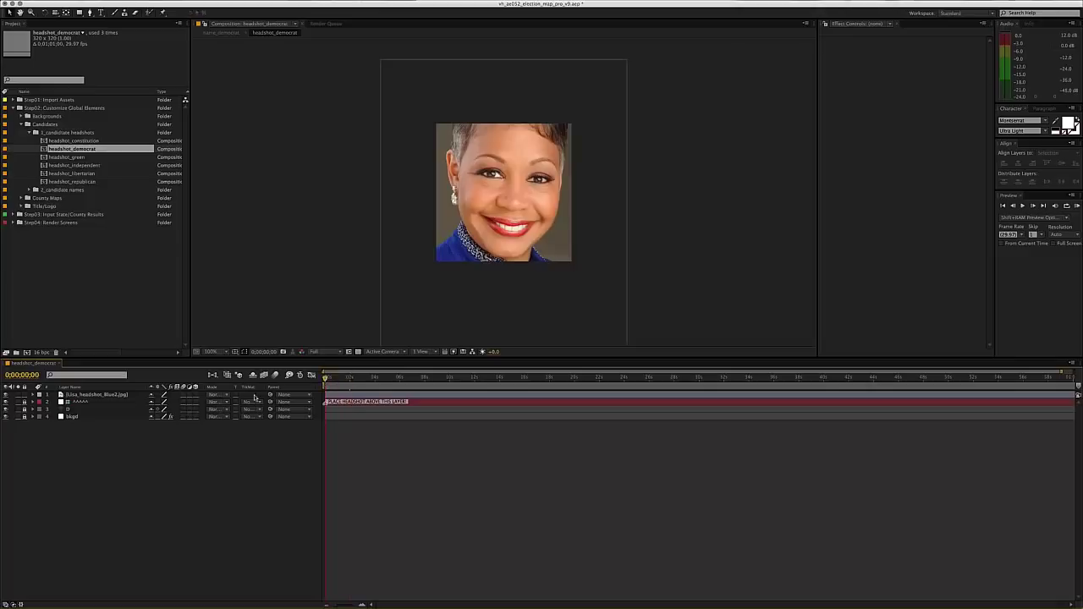
pyautogui.click(90, 396)
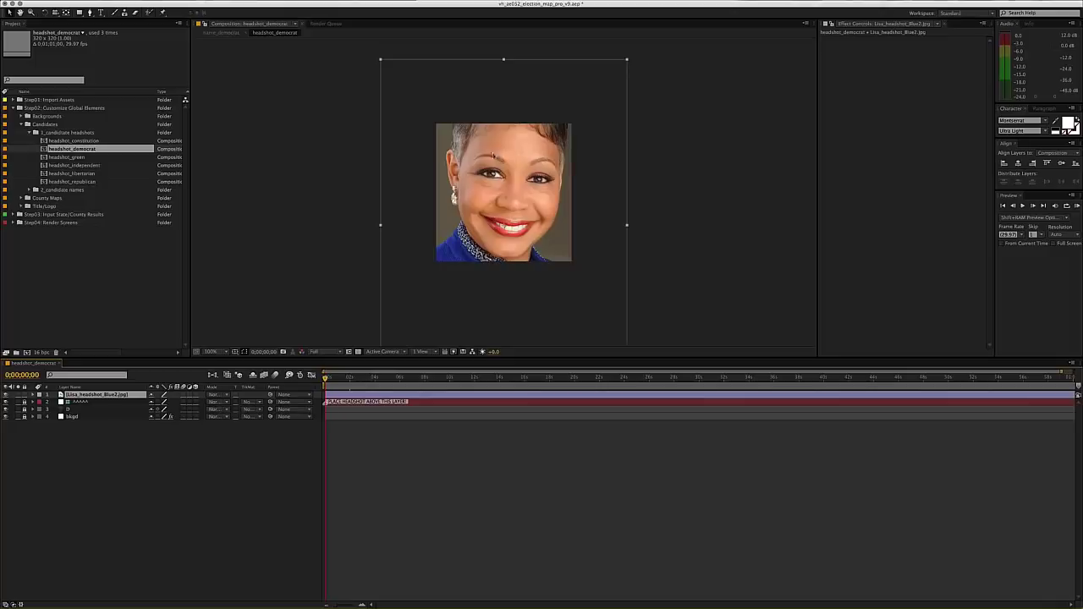
pyautogui.click(5, 395)
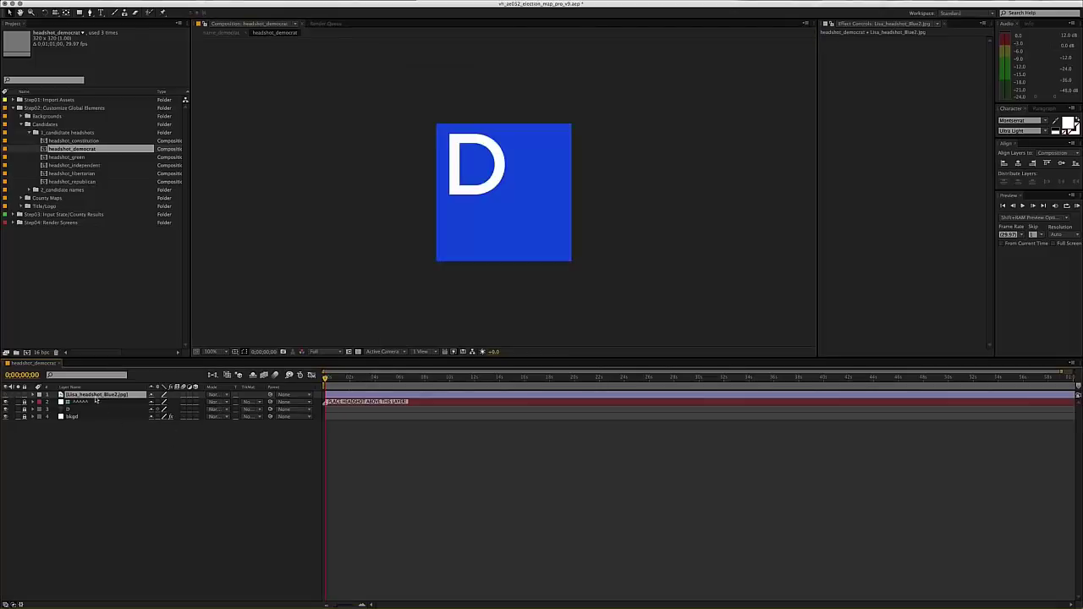
pyautogui.press('Delete')
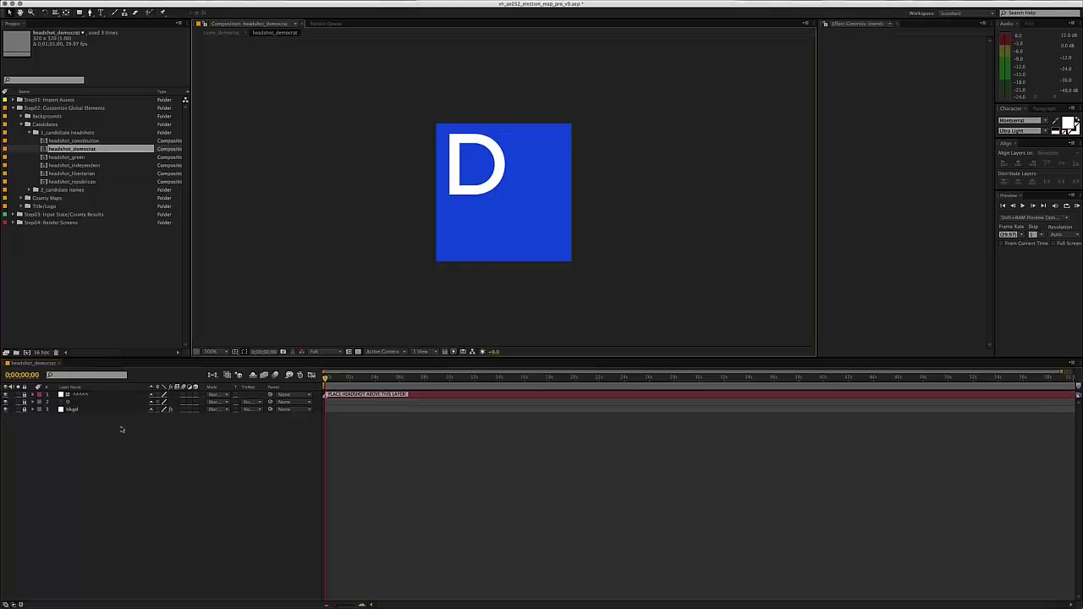
pyautogui.moveTo(445, 244); pyautogui.dragTo(439, 242)
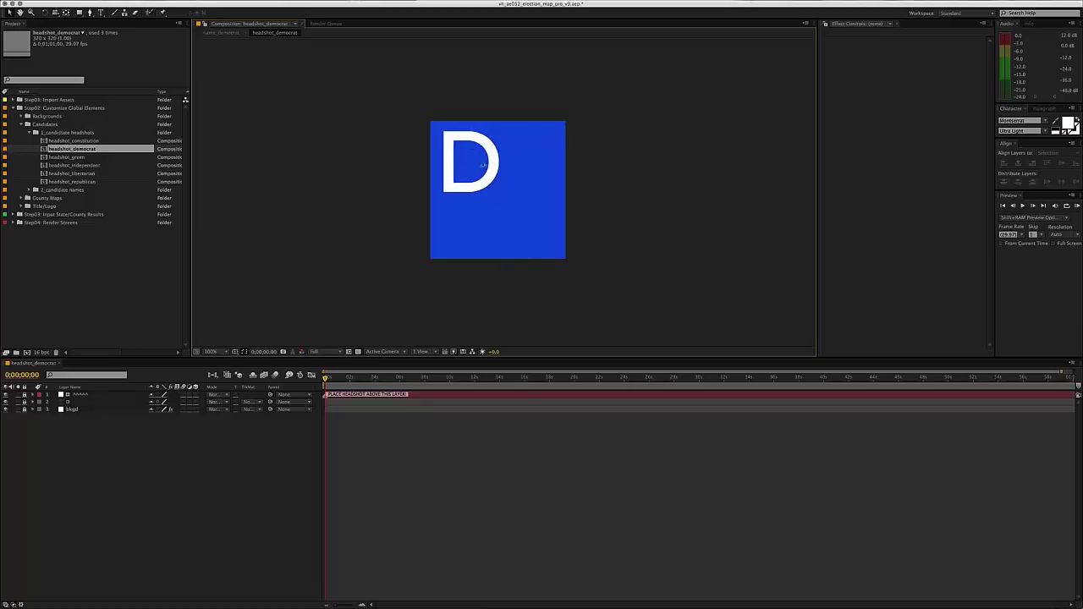
pyautogui.press(',')
pyautogui.press(',')
pyautogui.press(',')
pyautogui.press('.')
pyautogui.press('.')
pyautogui.press('.')
pyautogui.press('.')
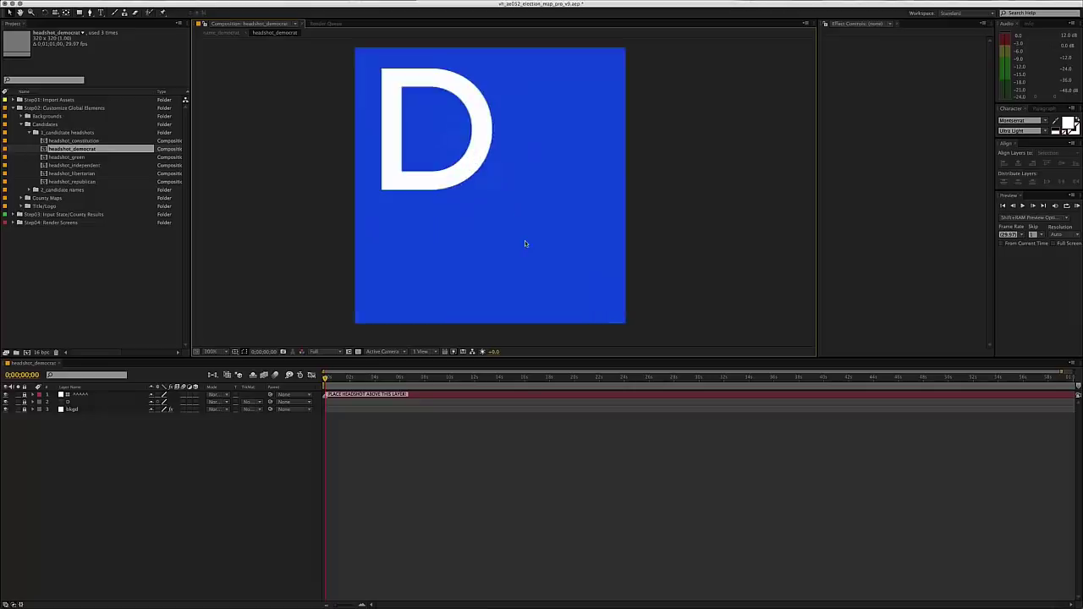
pyautogui.press(',')
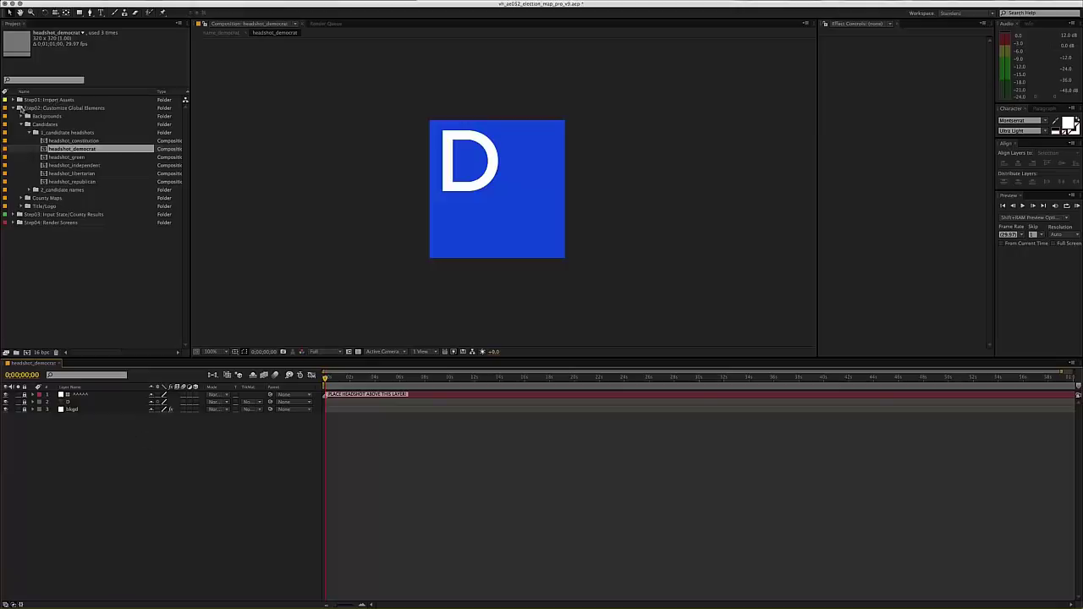
# - Drag the candidate jpg back to the top of the timeline and confirm it covers the D placeholder
pyautogui.moveTo(46, 299); pyautogui.dragTo(88, 448)
pyautogui.click(6, 395)
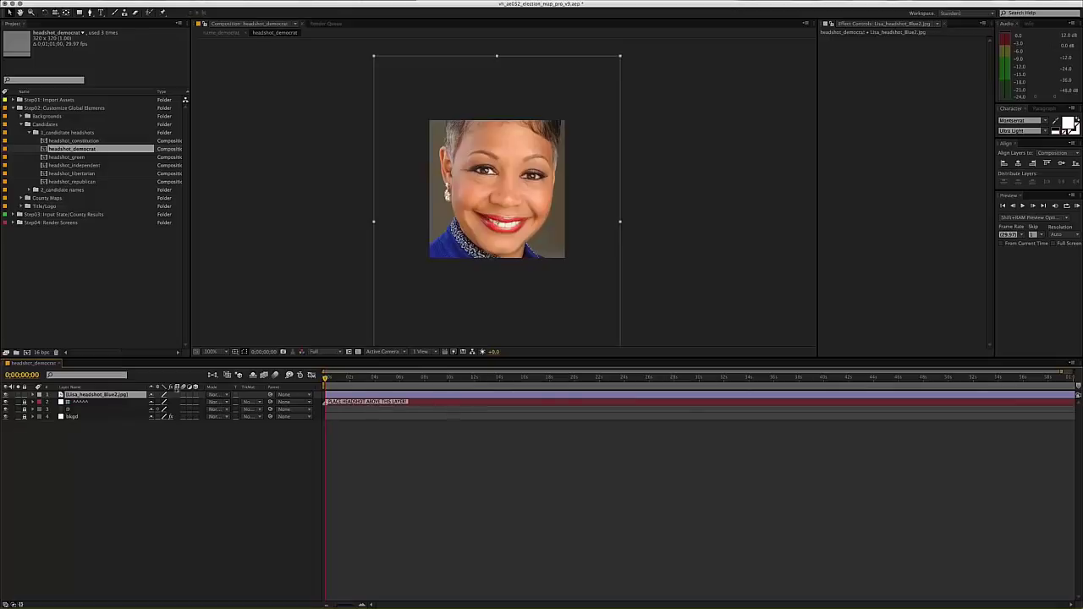
pyautogui.click(5, 395)
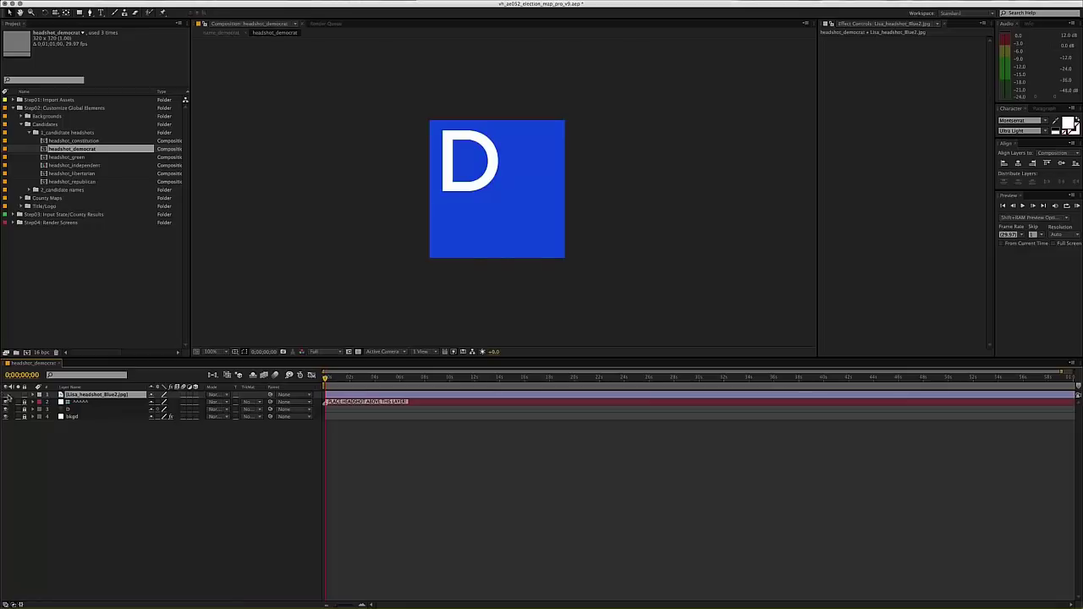
pyautogui.click(5, 394)
pyautogui.click(347, 379)
pyautogui.press('Home')
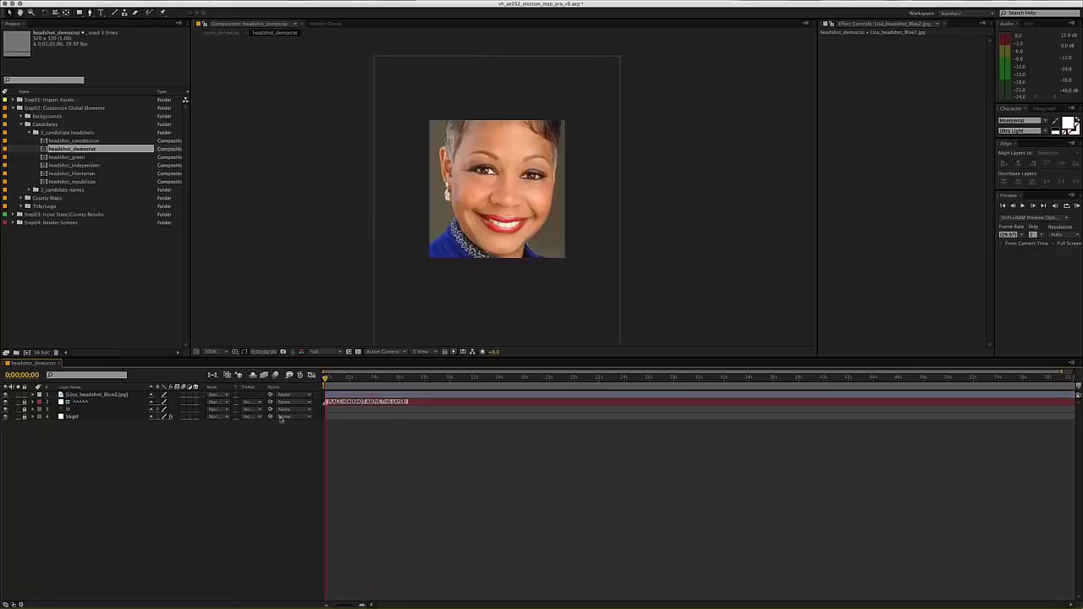
pyautogui.click(85, 396)
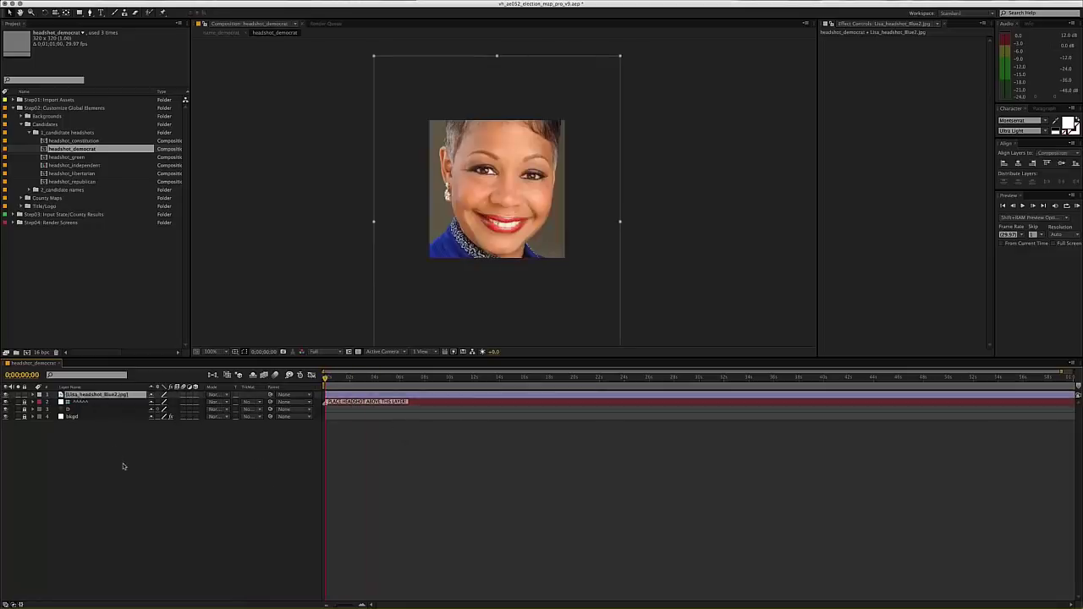
pyautogui.click(127, 469)
pyautogui.doubleClick(72, 181)
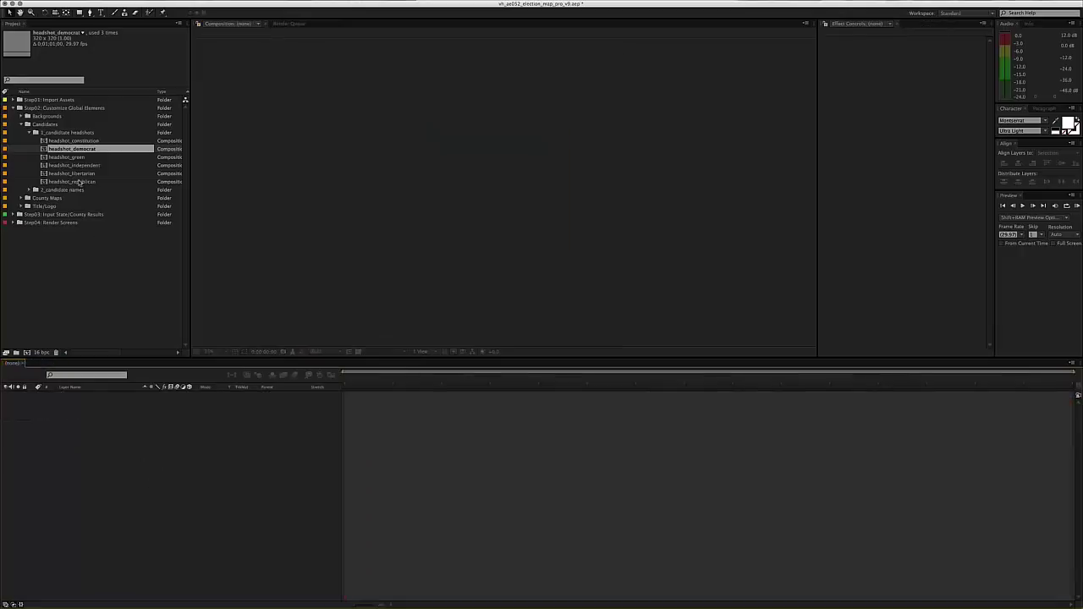
pyautogui.click(451, 248)
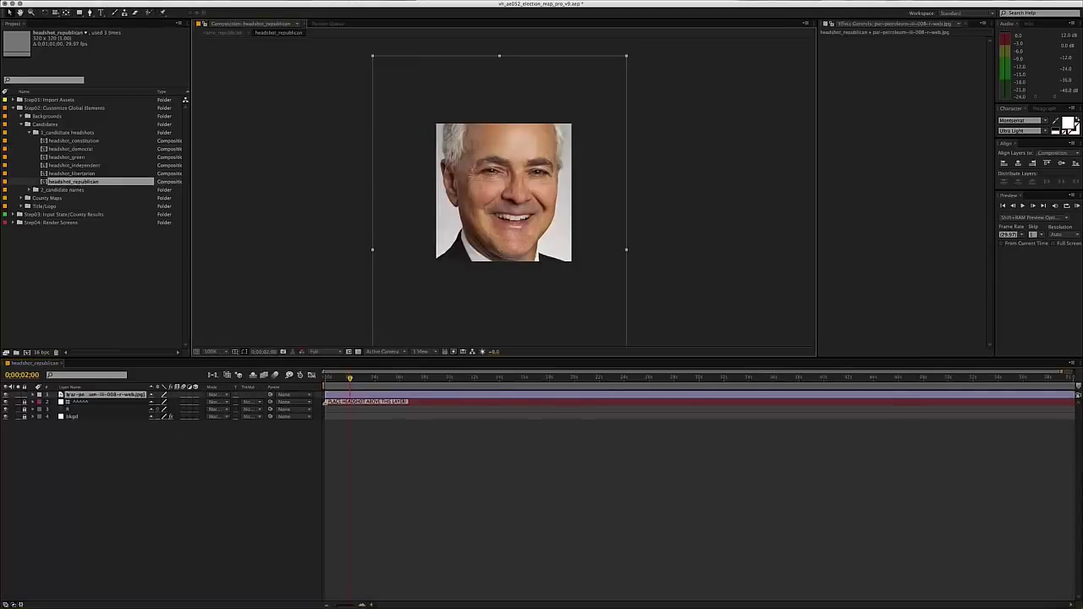
pyautogui.click(6, 395)
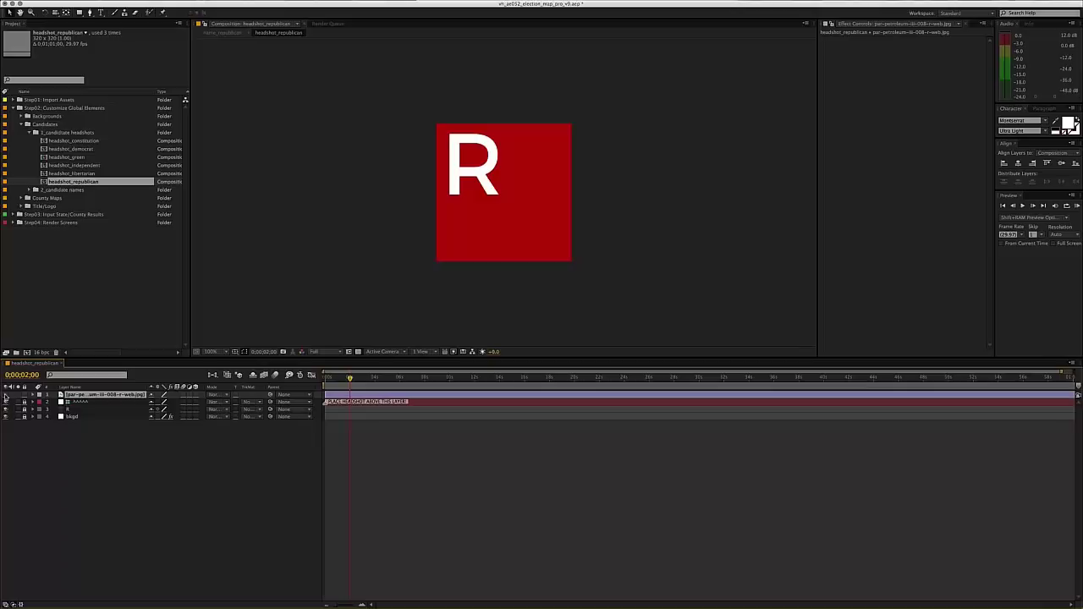
pyautogui.click(514, 235)
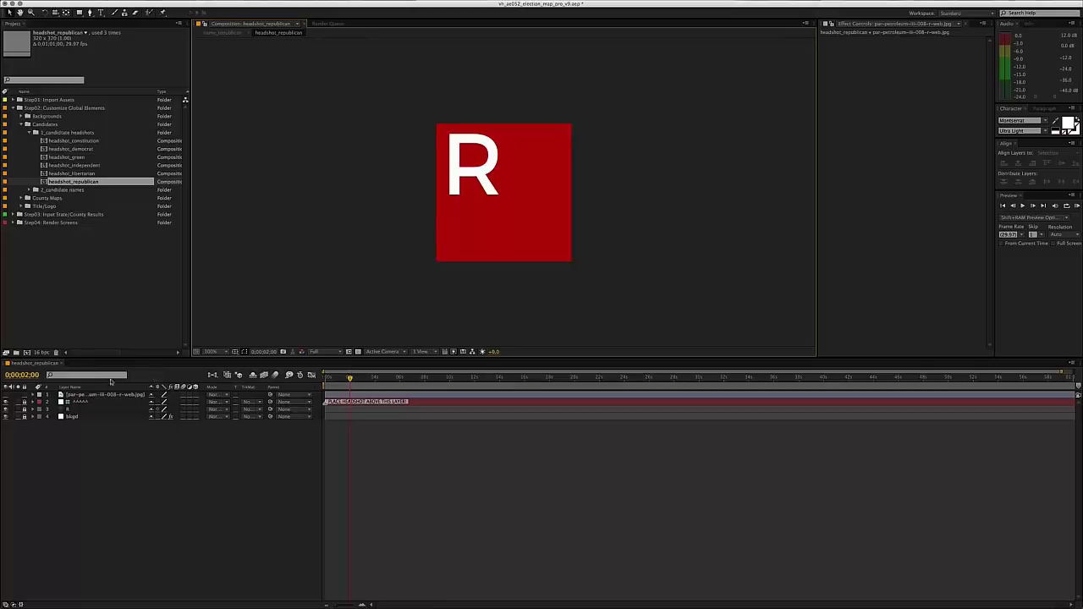
pyautogui.click(5, 395)
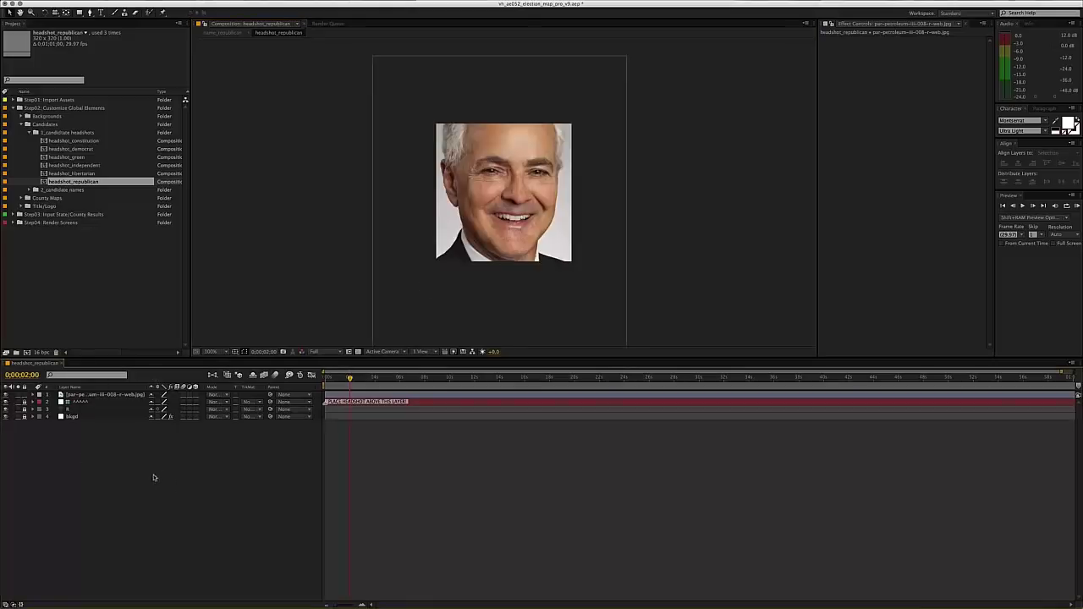
pyautogui.click(104, 313)
pyautogui.press('super+w')
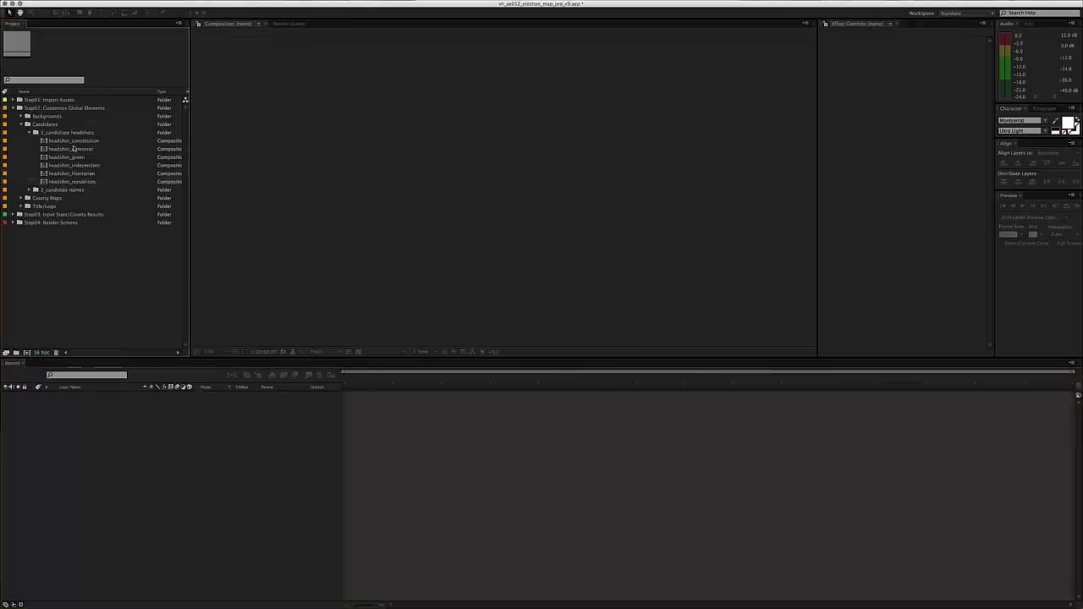
# - Briefly open and close headshot_democrat, then collapse the 1_candidate headshots folder
pyautogui.click(69, 141)
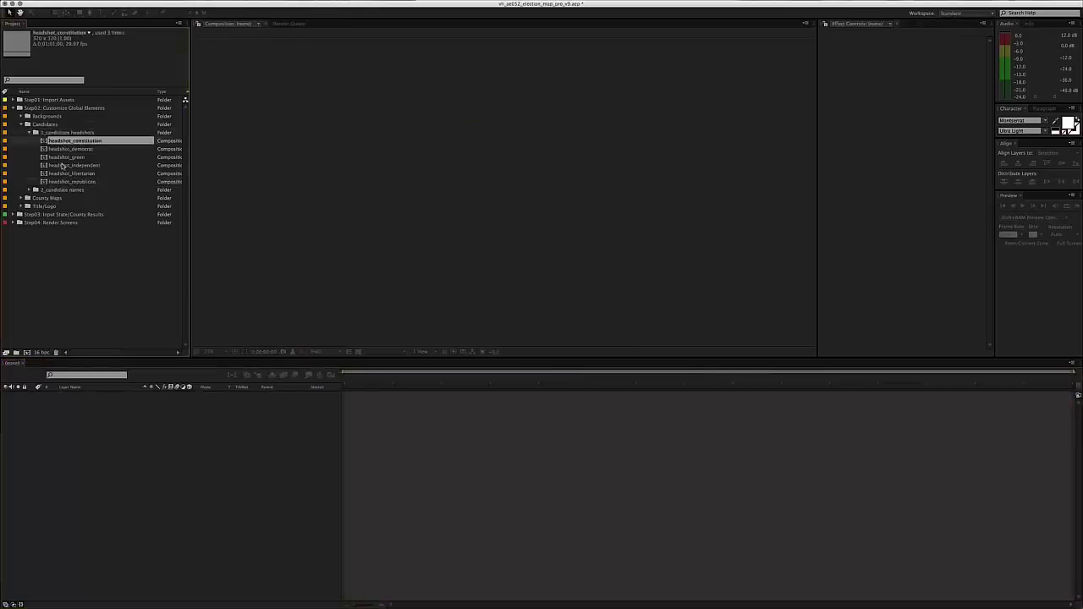
pyautogui.click(70, 133)
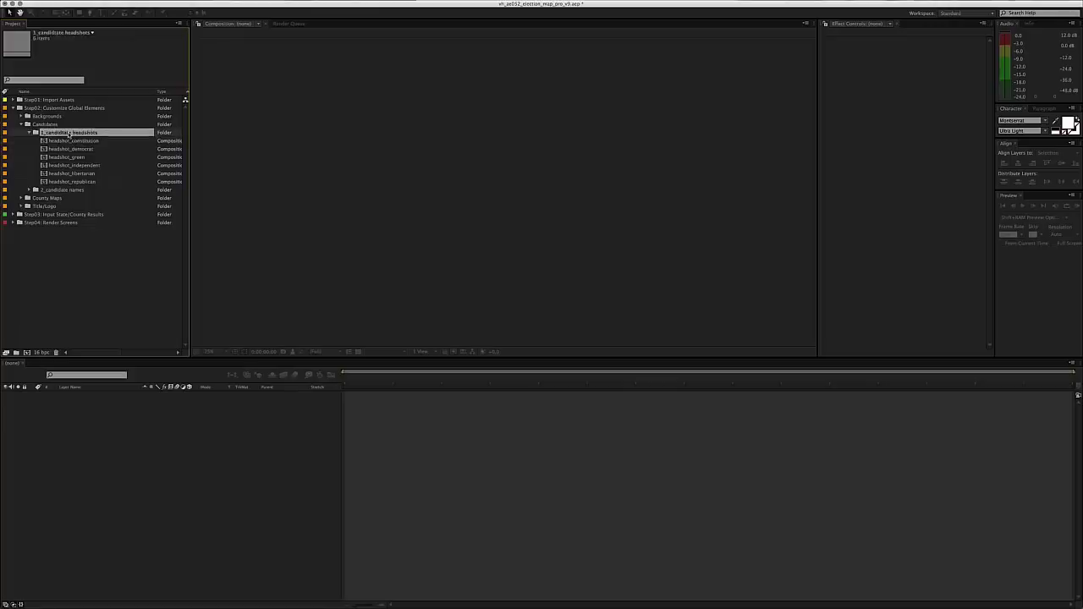
pyautogui.doubleClick(68, 149)
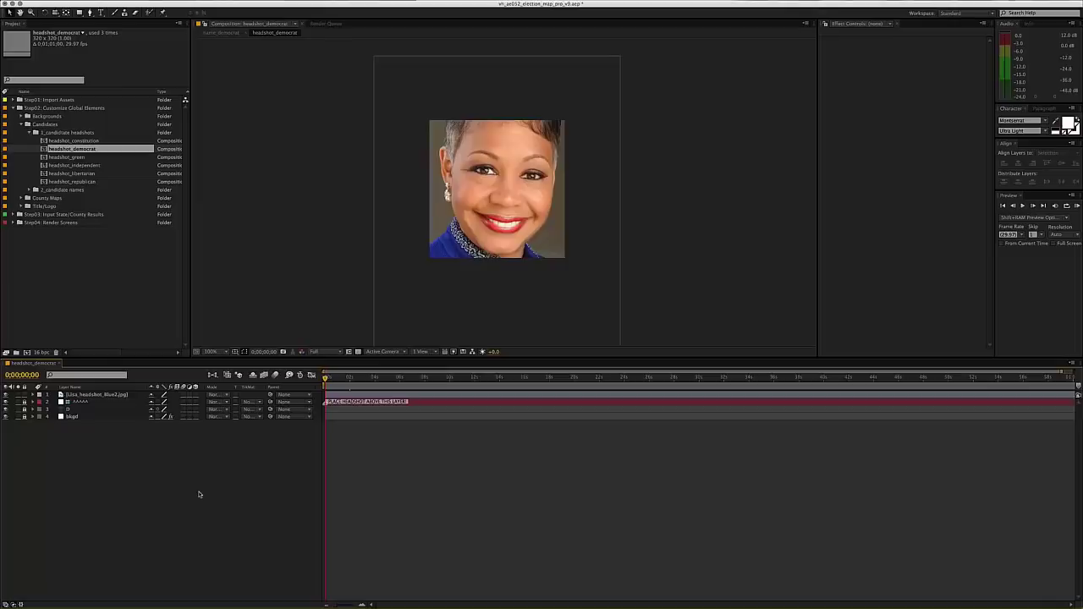
pyautogui.press('super+w')
pyautogui.click(35, 132)
# - Expand 2_candidate names and open the name_democrat composition with its D-NAME and D-PARTY layers
pyautogui.click(50, 140)
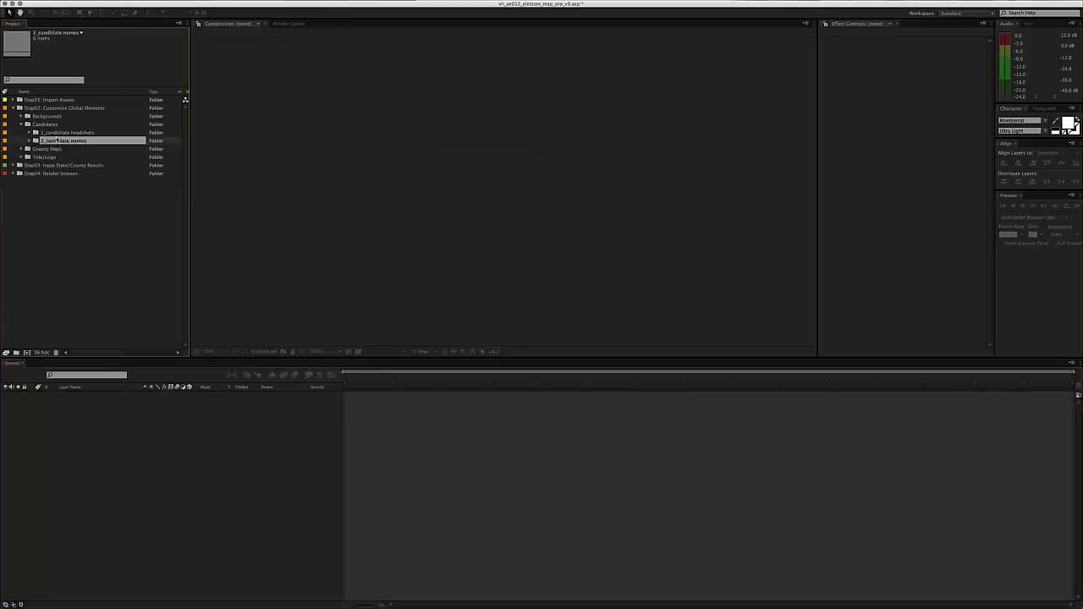
pyautogui.click(34, 141)
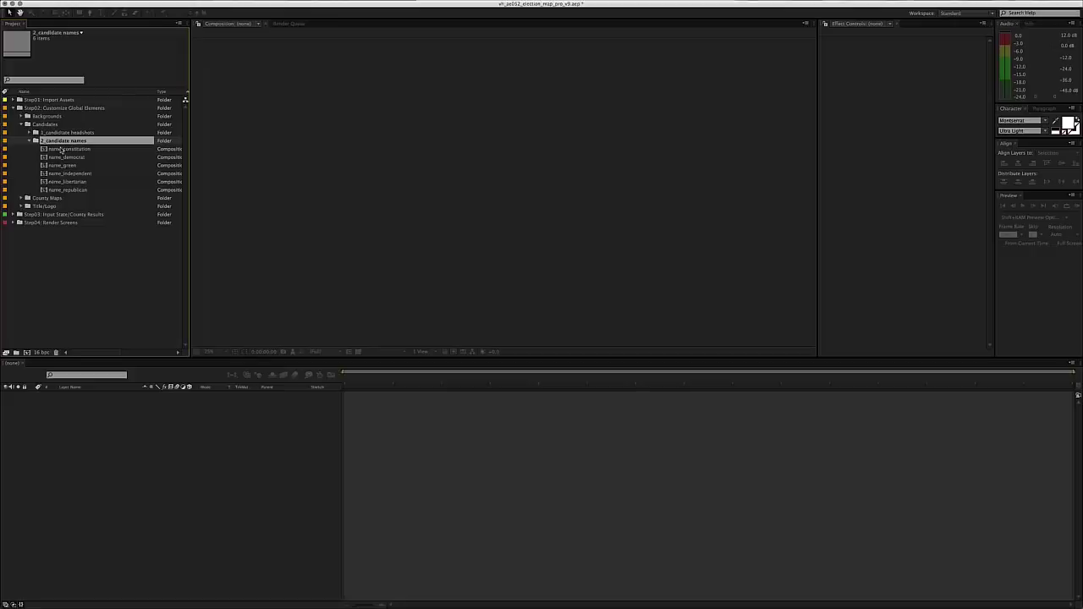
pyautogui.click(63, 150)
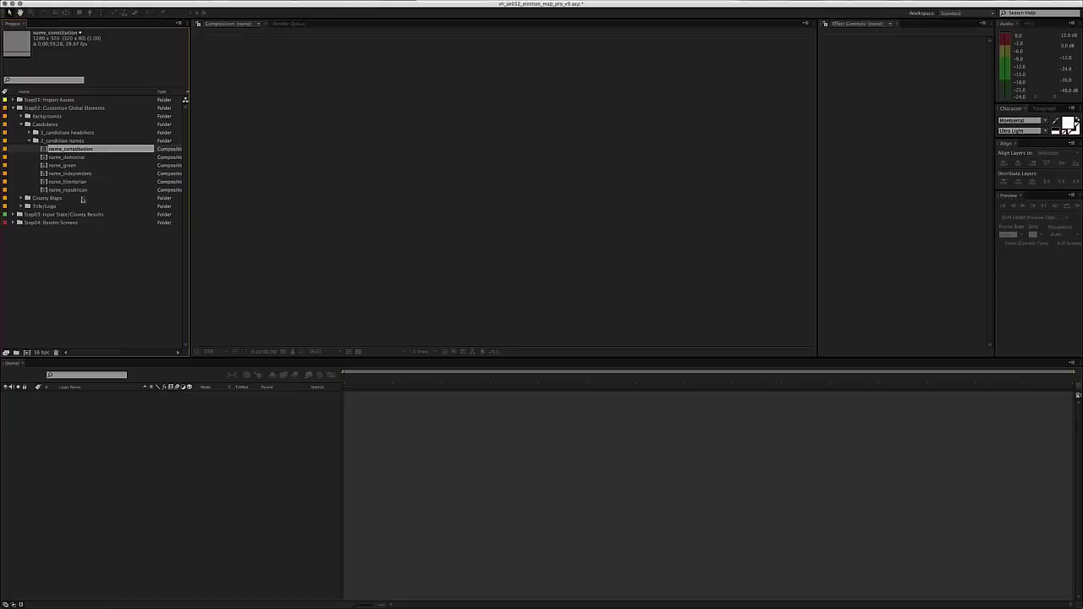
pyautogui.click(72, 157)
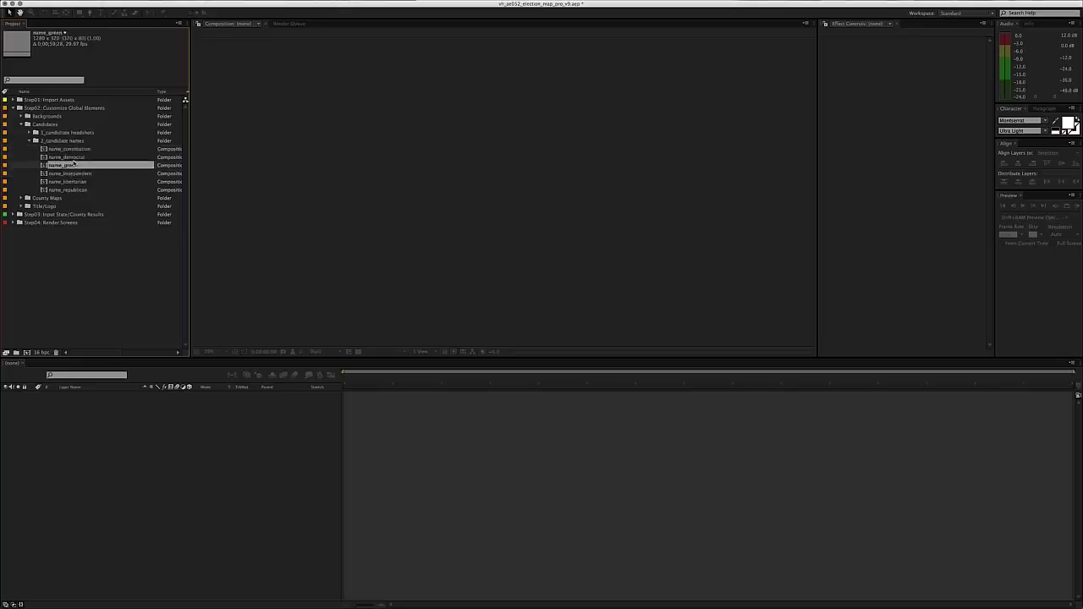
pyautogui.doubleClick(68, 157)
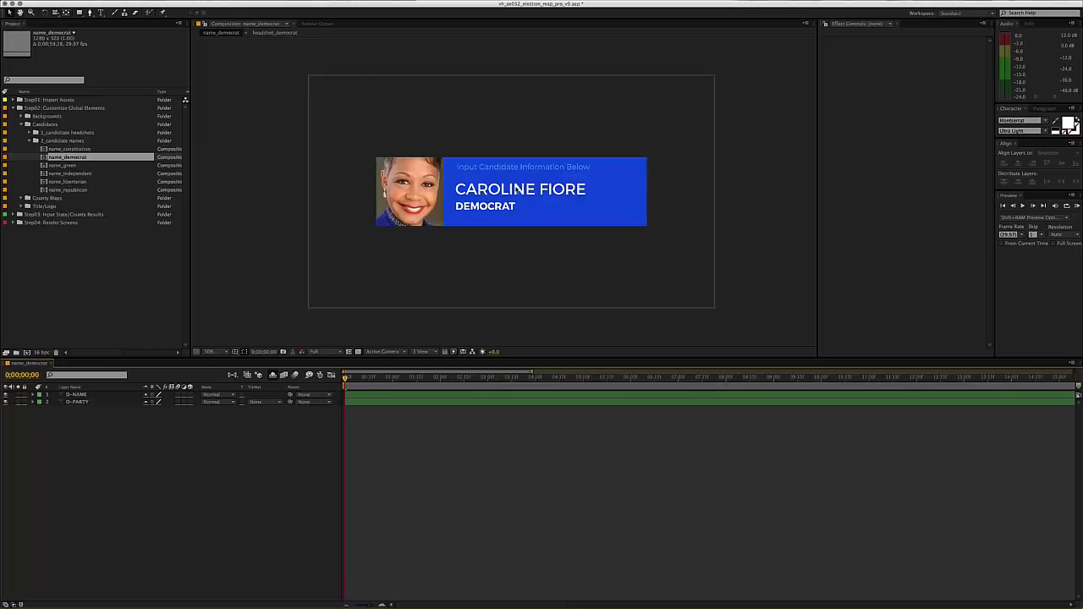
pyautogui.doubleClick(519, 190)
pyautogui.press('super+equal')
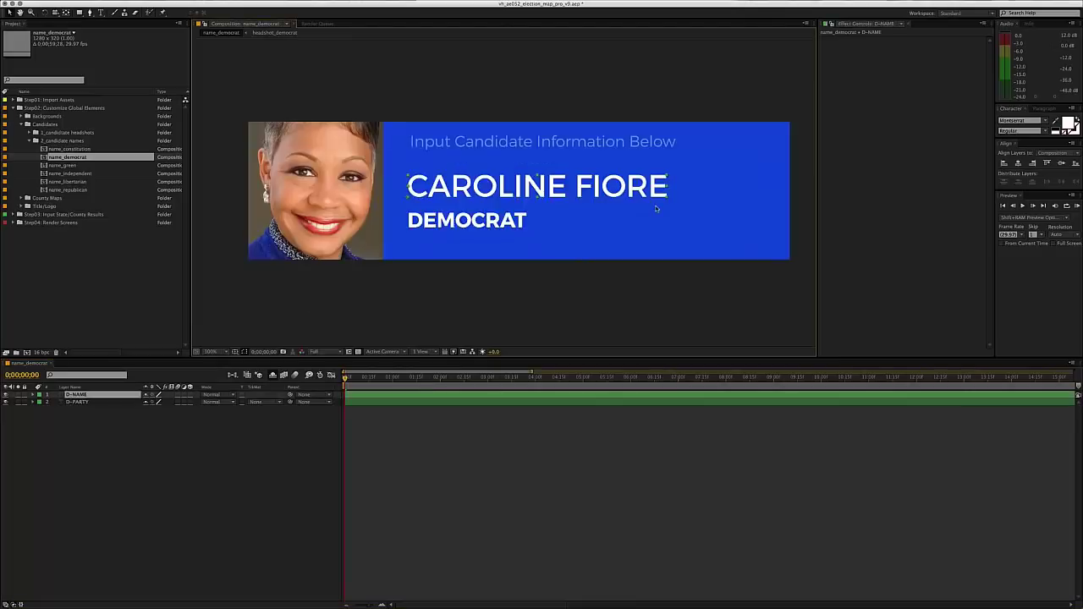
pyautogui.press('super')
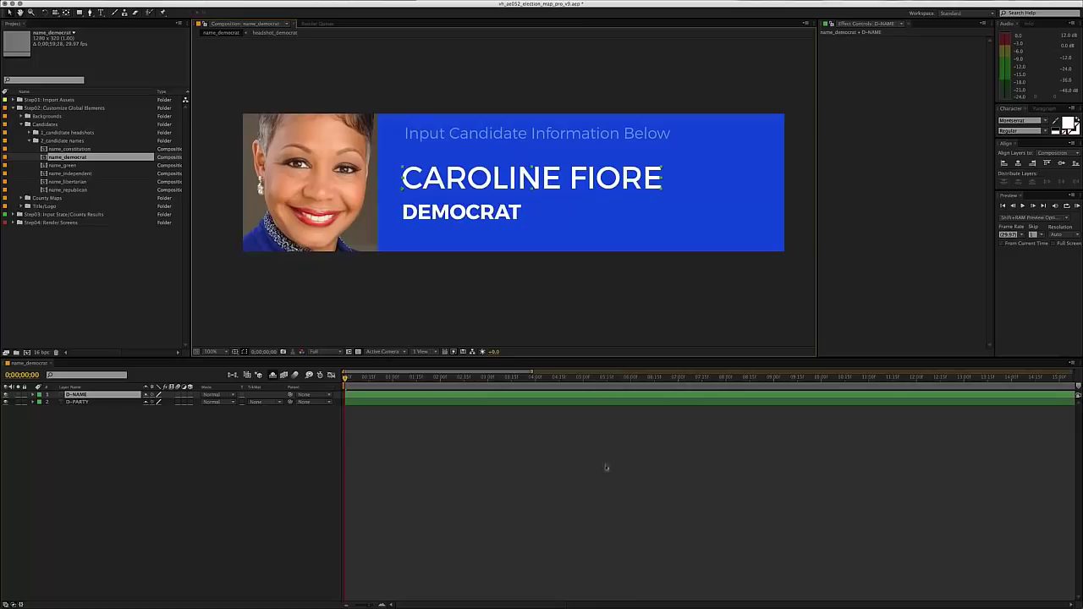
pyautogui.rightClick(599, 497)
pyautogui.click(592, 424)
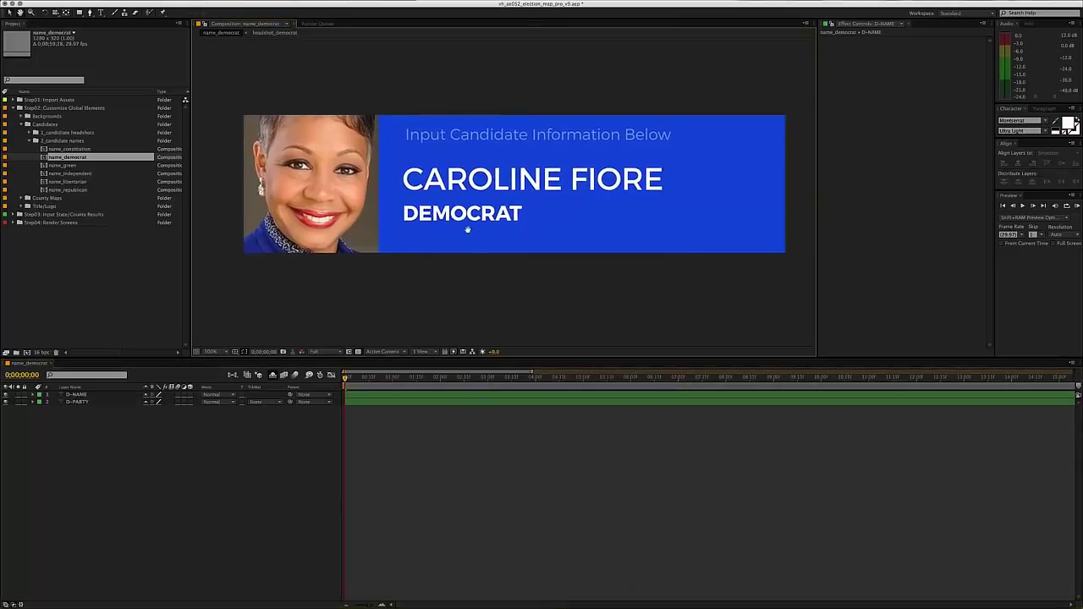
pyautogui.click(100, 395)
pyautogui.keyDown('shift'); pyautogui.click(93, 402); pyautogui.keyUp('shift')
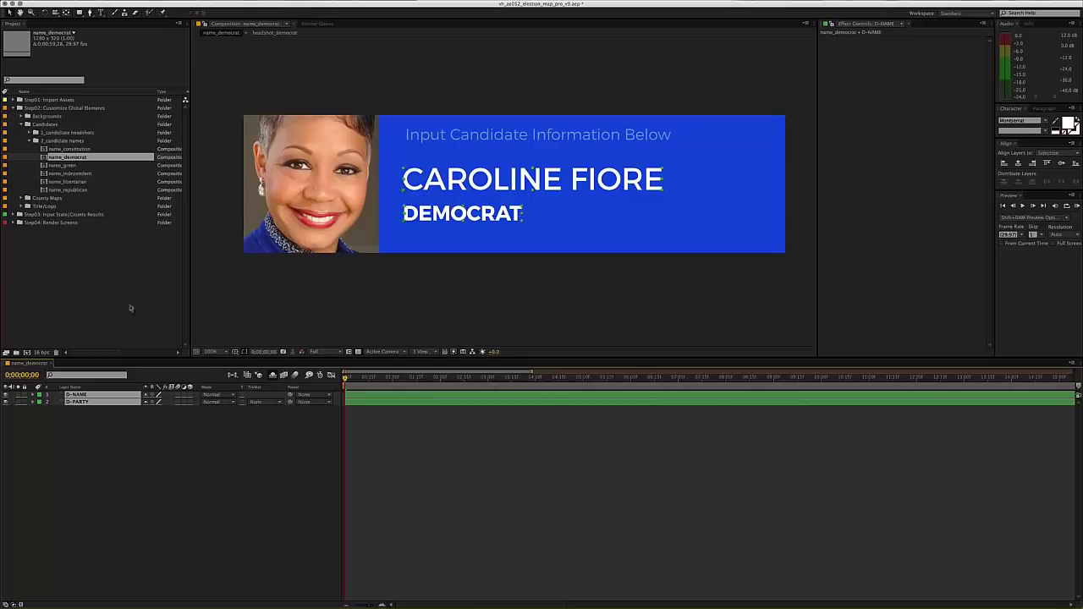
pyautogui.click(247, 479)
pyautogui.click(487, 184)
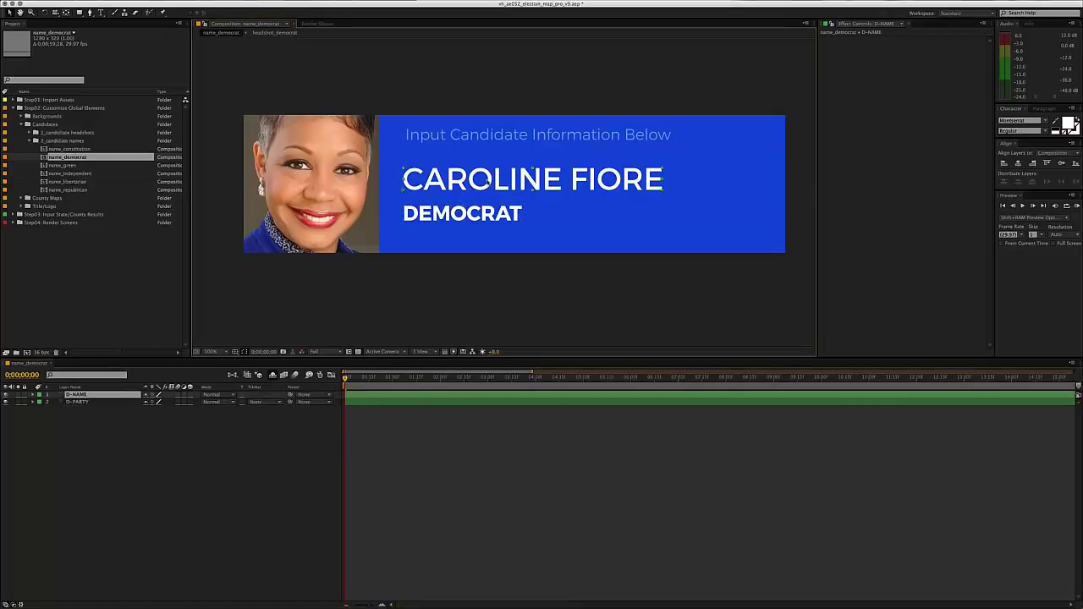
pyautogui.click(484, 214)
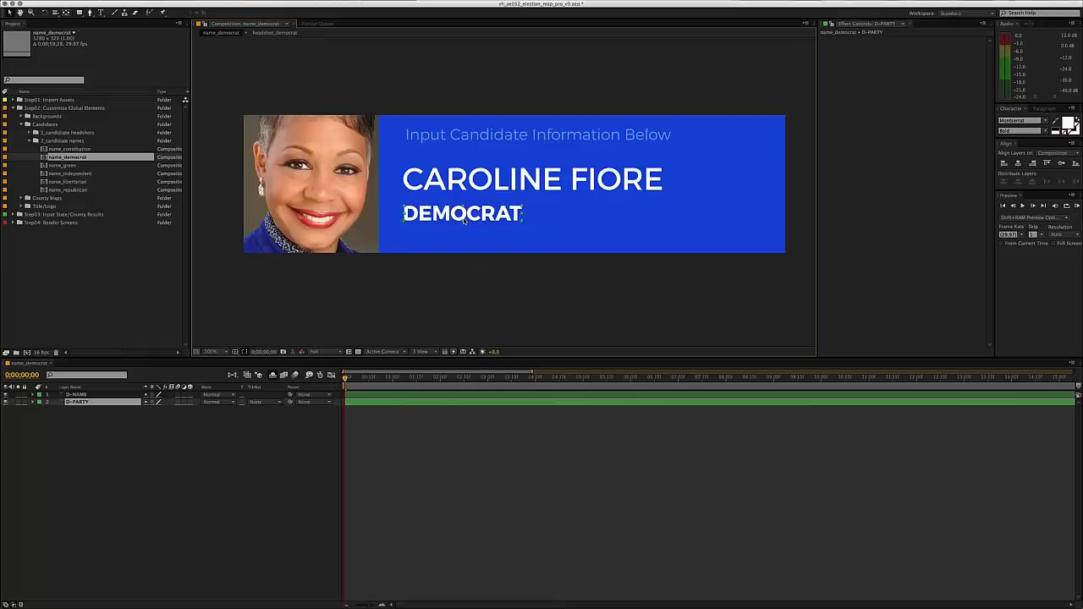
# - Try shortening the party text DEMOCRAT to D, then undo it
pyautogui.doubleClick(457, 217)
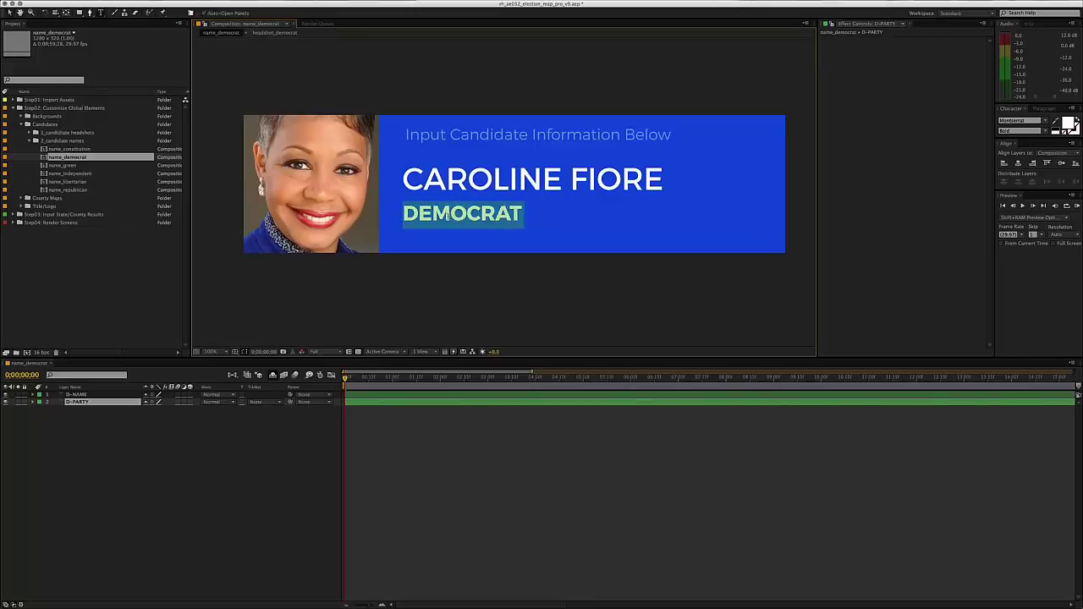
pyautogui.write('D')
pyautogui.click(482, 500)
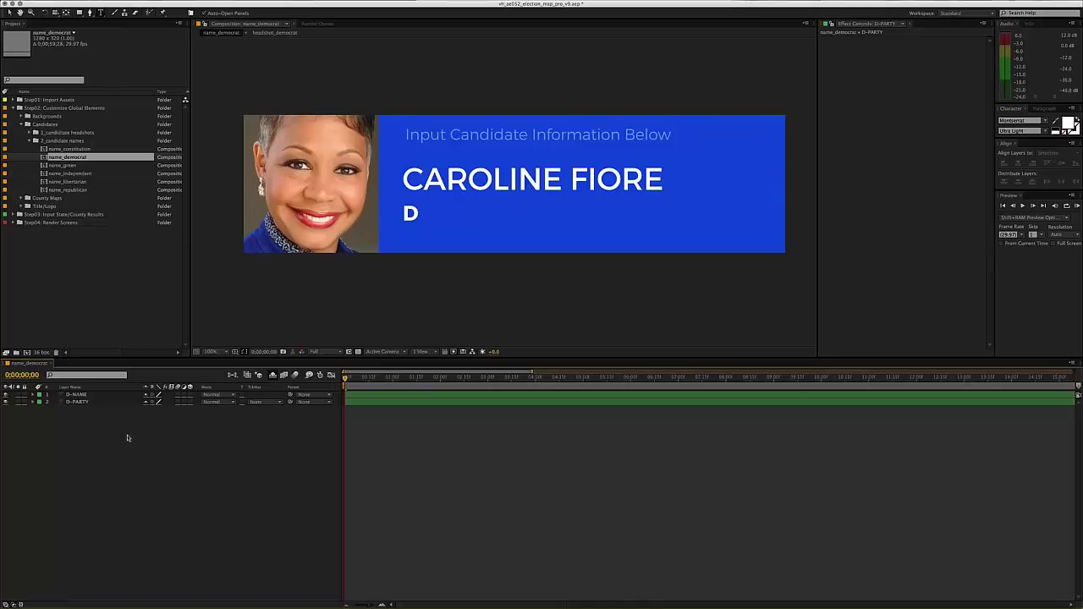
pyautogui.hotkey('ctrl', 'z')
pyautogui.click(360, 468)
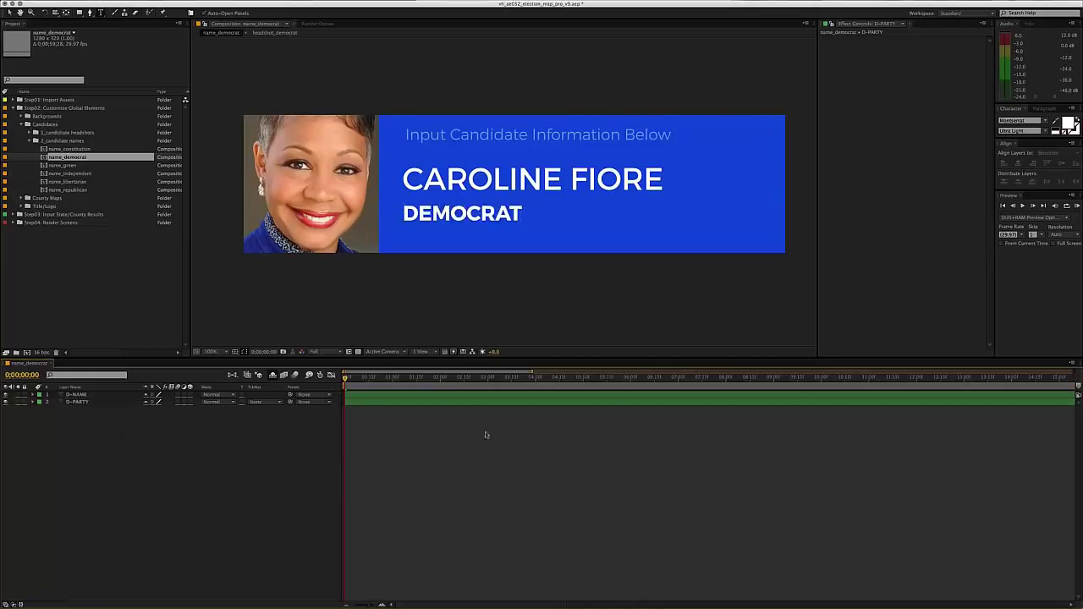
# - Select the candidate name layer and put its text into editing mode
pyautogui.click(484, 286)
pyautogui.scroll(1, 412, 278)
pyautogui.scroll(-1, 355, 262)
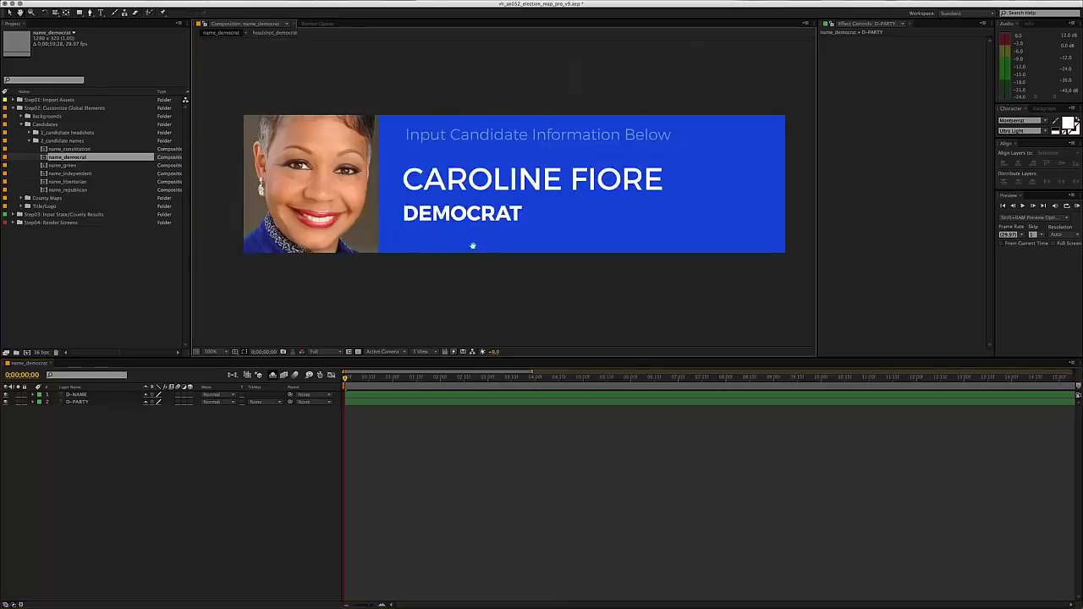
pyautogui.click(465, 192)
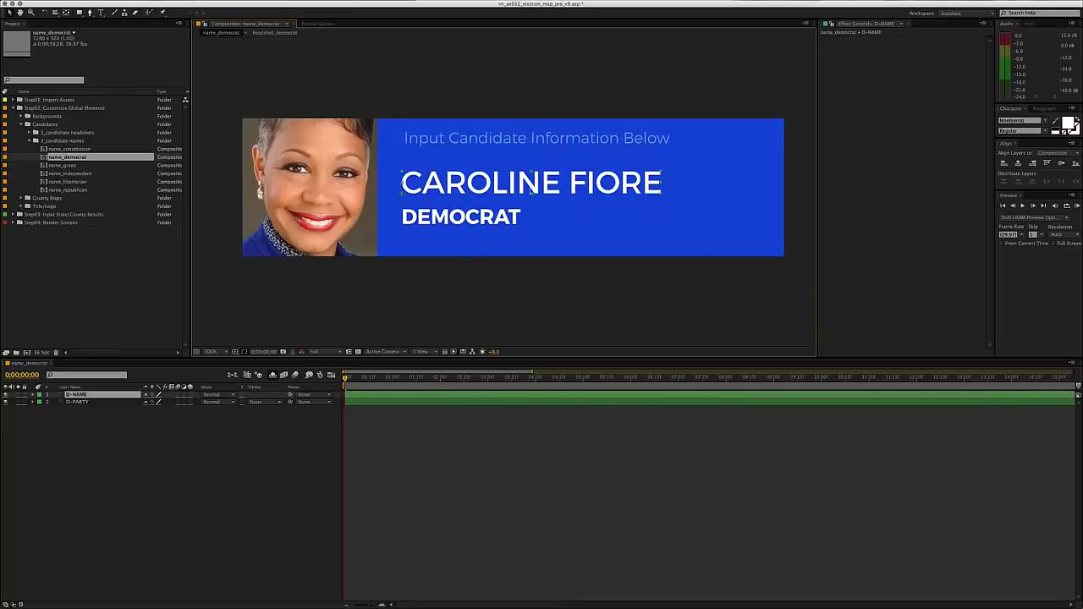
pyautogui.click(452, 225)
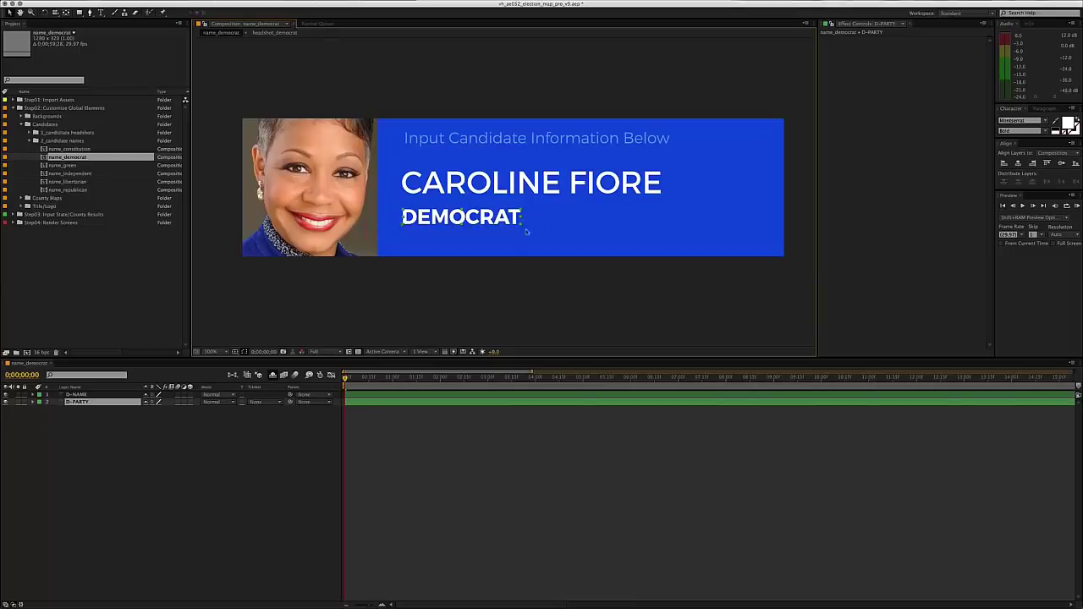
pyautogui.click(496, 187)
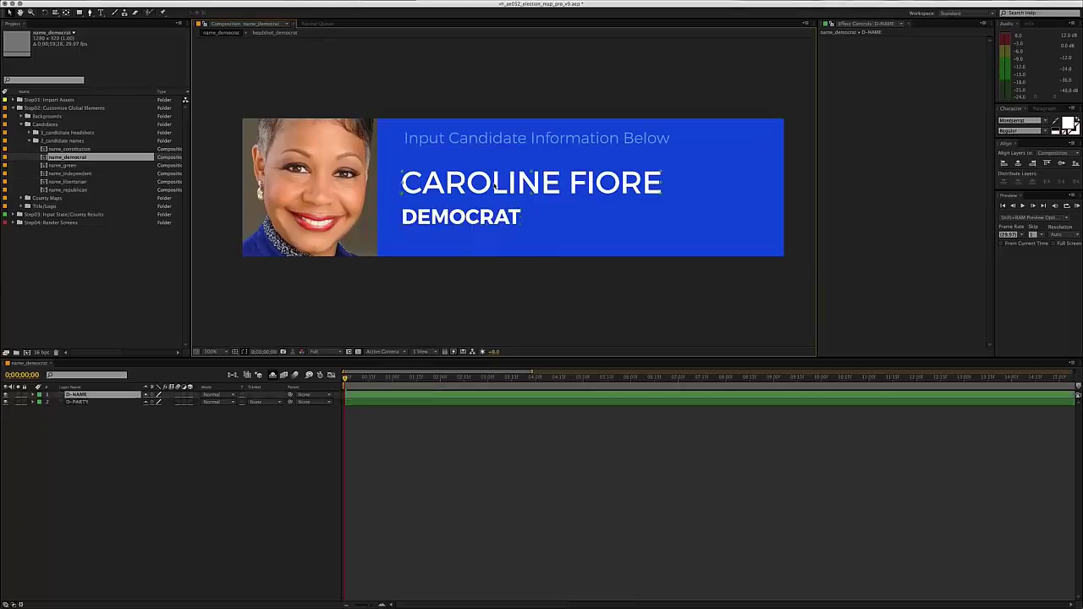
pyautogui.doubleClick(490, 189)
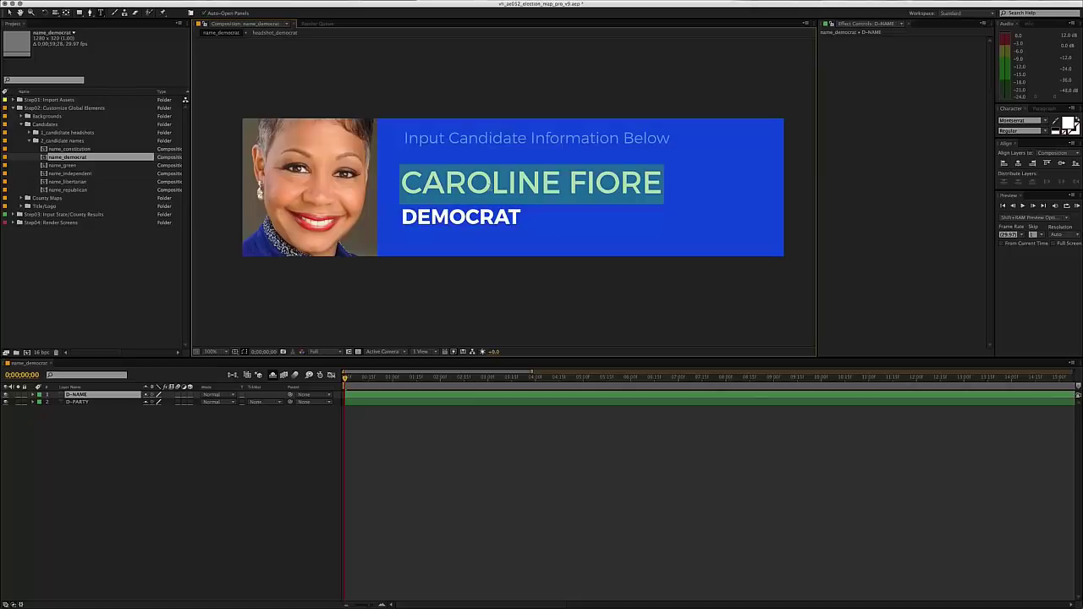
# - Retype the candidate's new name in capitals on the D-NAME layer and commit the edit
pyautogui.write('mary')
pyautogui.doubleClick(489, 186)
pyautogui.click(489, 187)
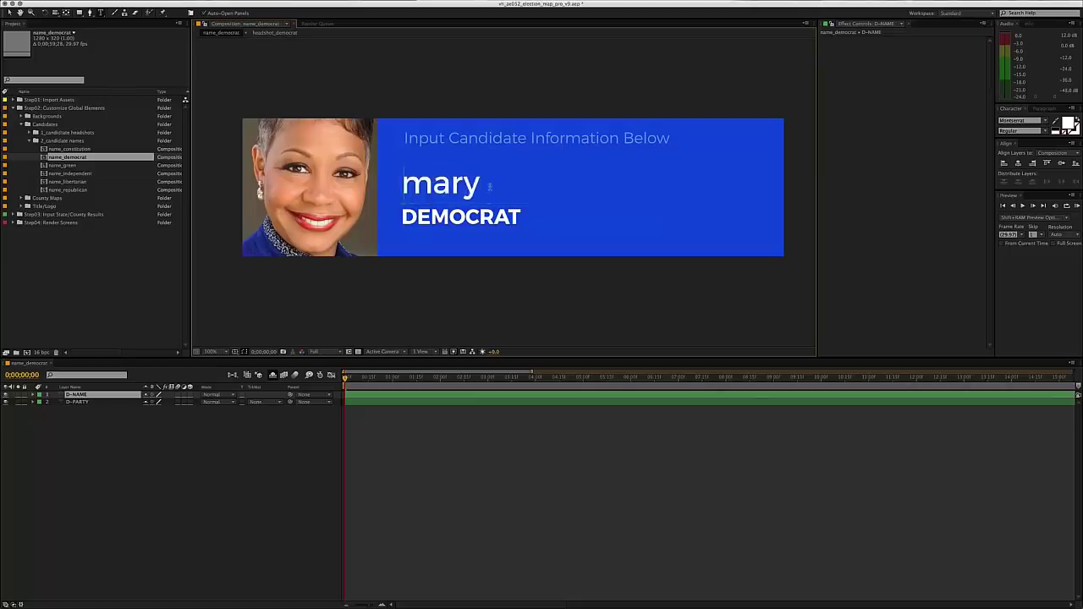
pyautogui.doubleClick(489, 187)
pyautogui.write('ma')
pyautogui.press('BackSpace')
pyautogui.press('BackSpace')
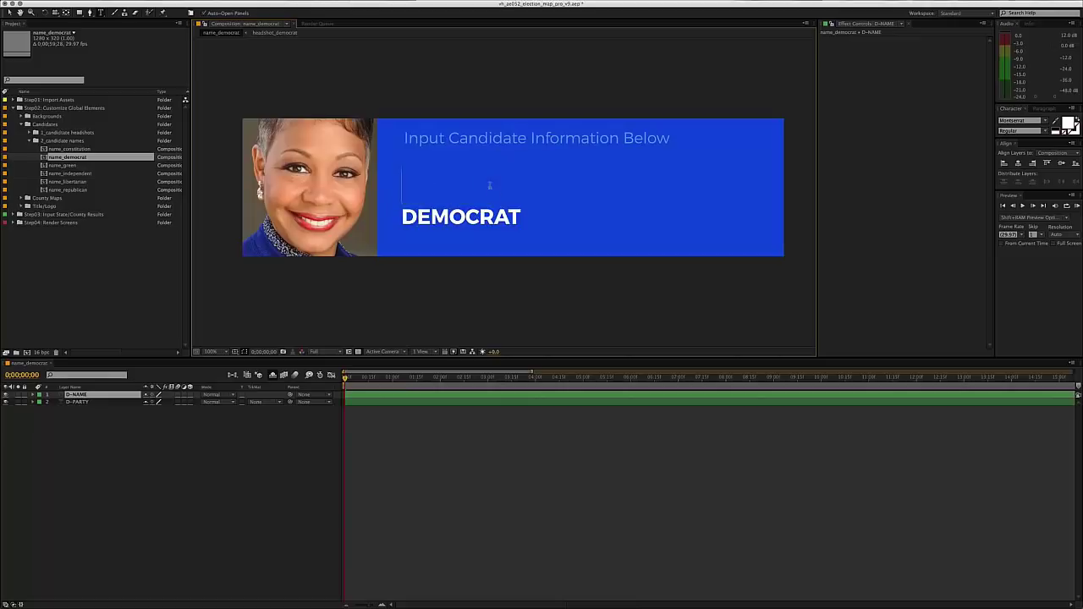
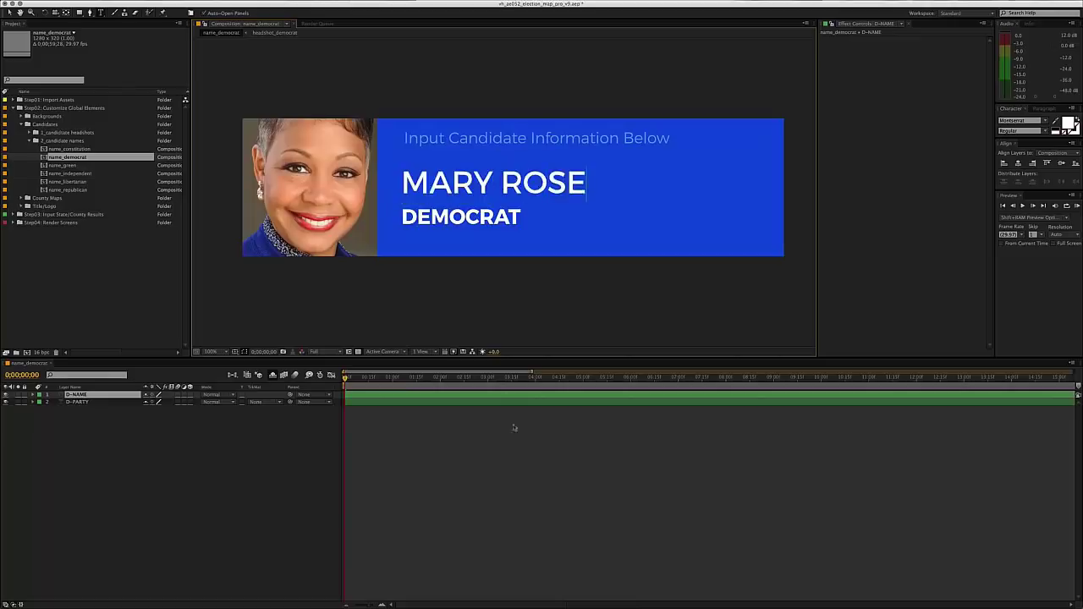
pyautogui.click(512, 421)
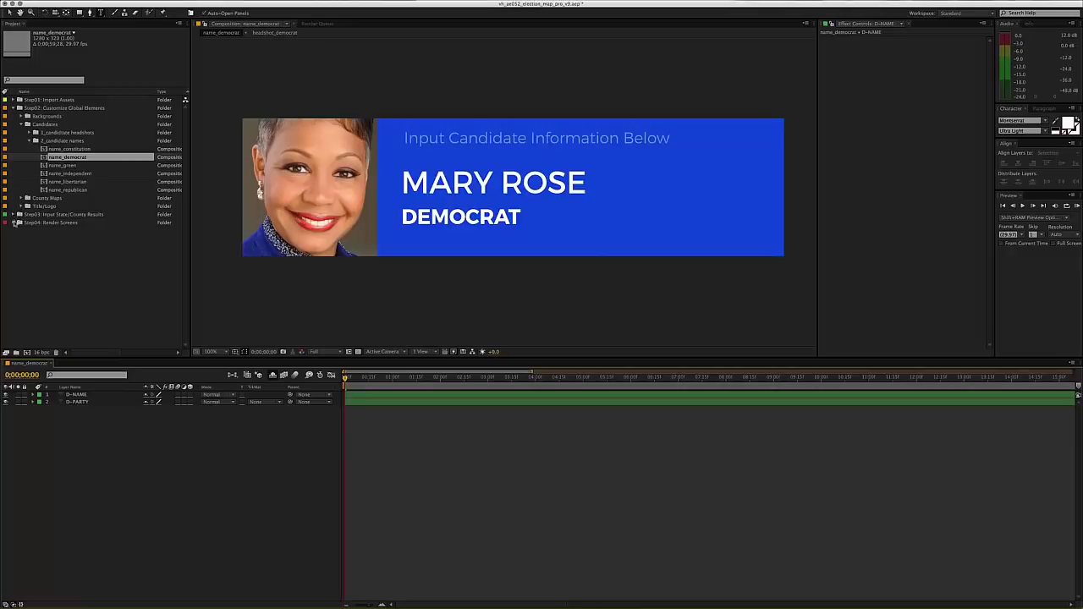
pyautogui.click(14, 223)
pyautogui.click(21, 239)
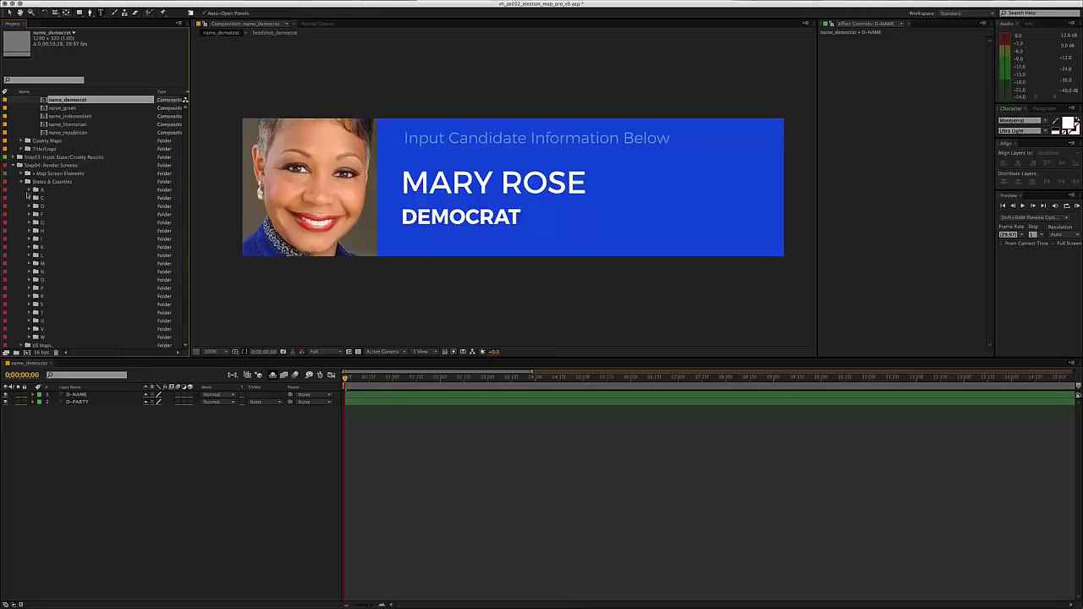
pyautogui.click(30, 190)
pyautogui.click(38, 197)
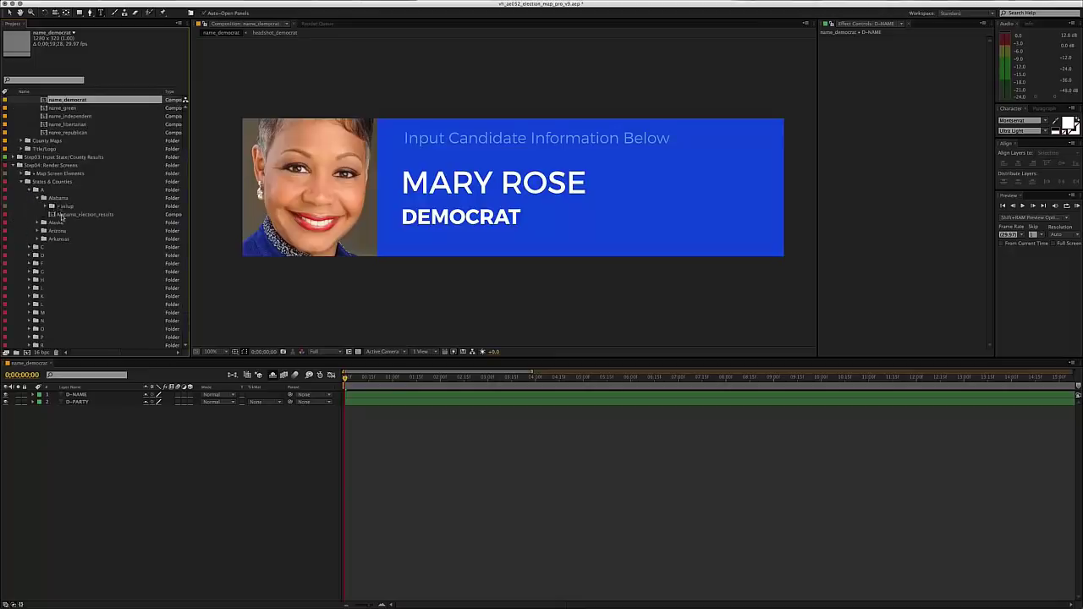
pyautogui.doubleClick(84, 214)
pyautogui.click(368, 380)
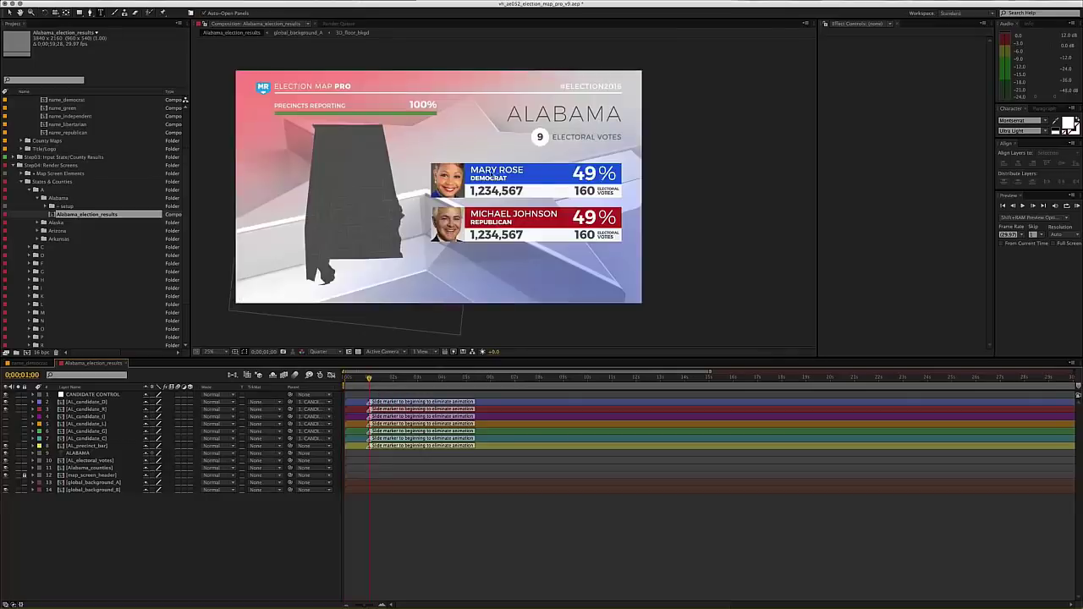
pyautogui.press('.')
pyautogui.press('.')
pyautogui.moveTo(494, 176); pyautogui.dragTo(546, 198)
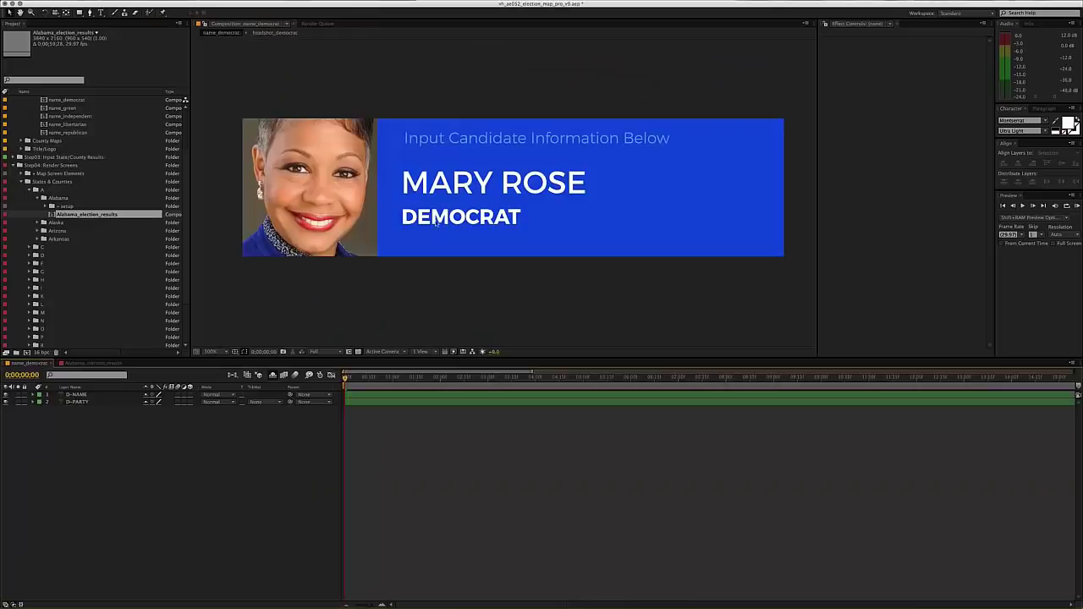
pyautogui.click(41, 364)
pyautogui.doubleClick(462, 217)
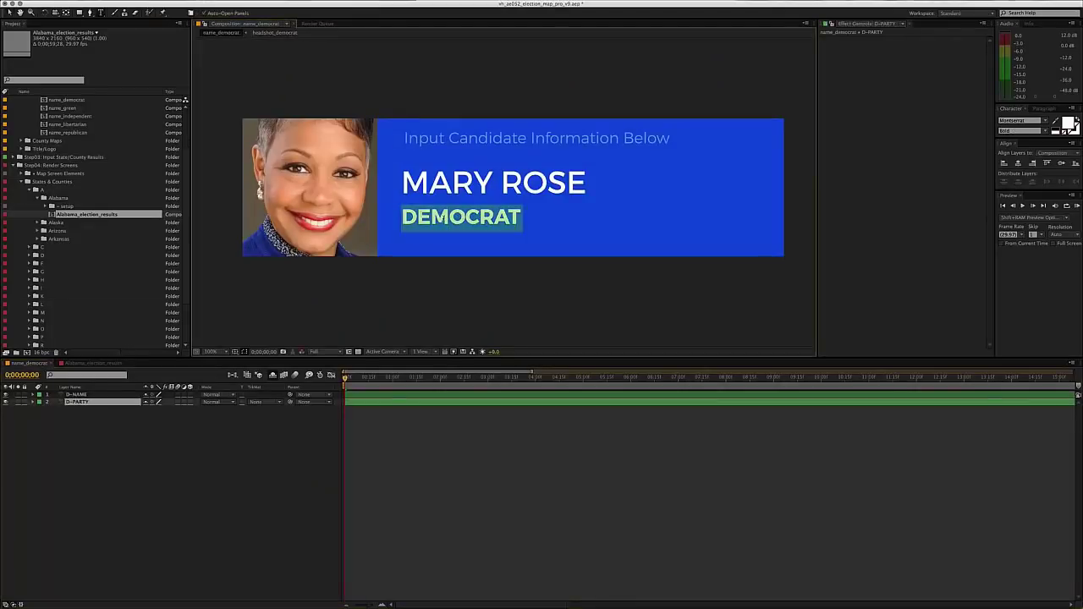
pyautogui.write('D')
pyautogui.click(431, 506)
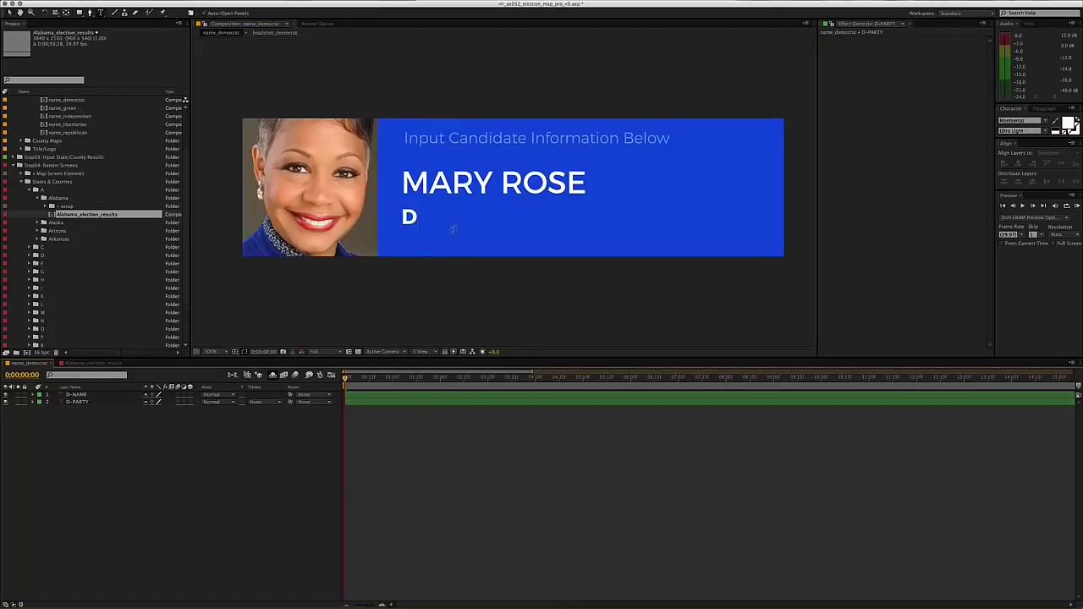
pyautogui.click(82, 364)
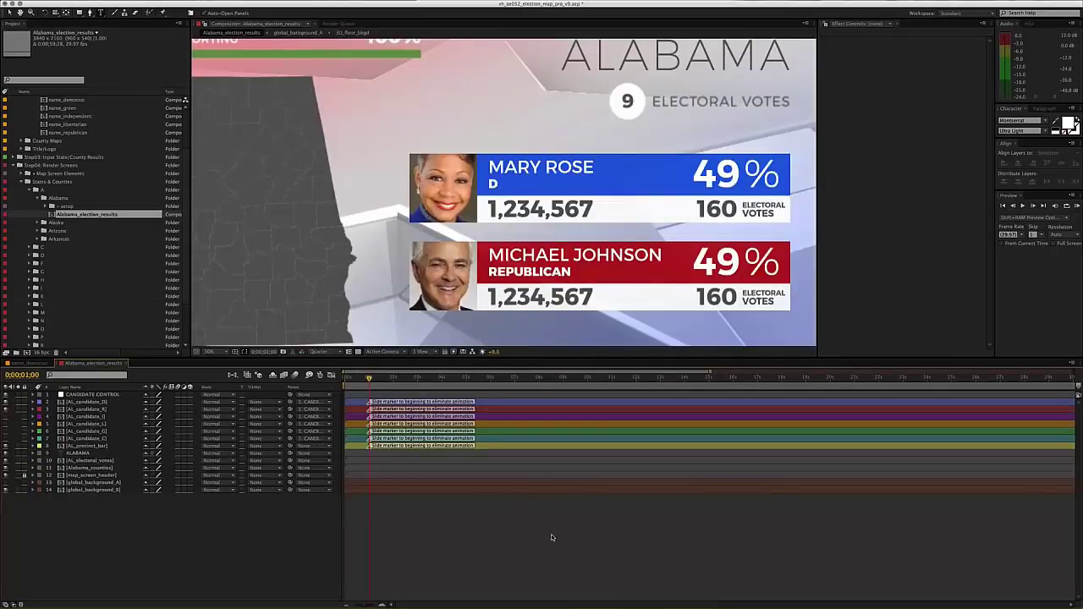
pyautogui.press('super+z')
pyautogui.press('super+w')
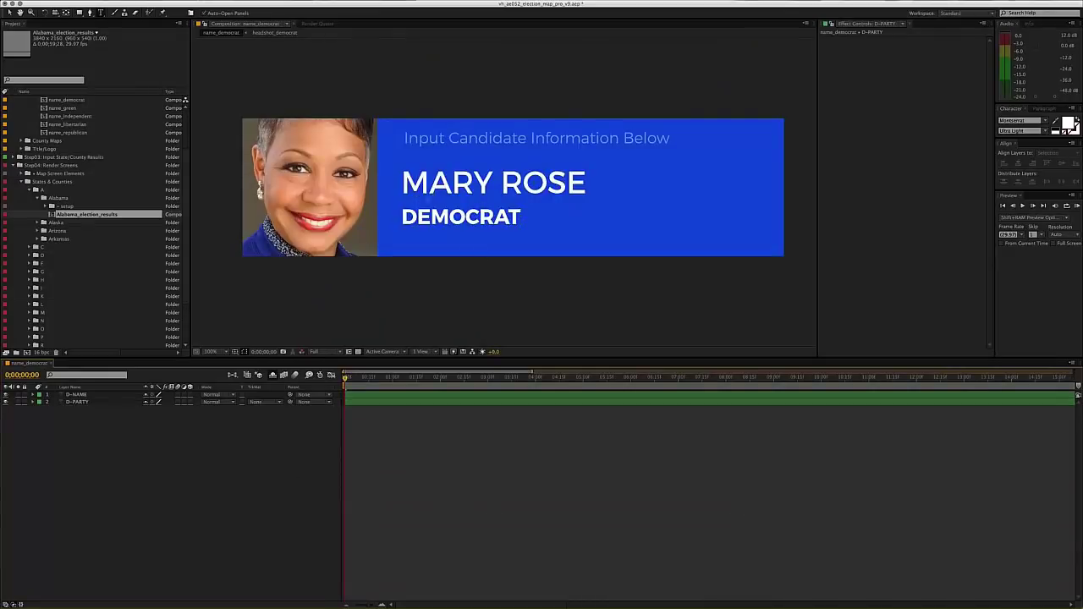
# - Collapse the States & Counties and Step04: Render Screens folders in the Project panel
pyautogui.click(21, 181)
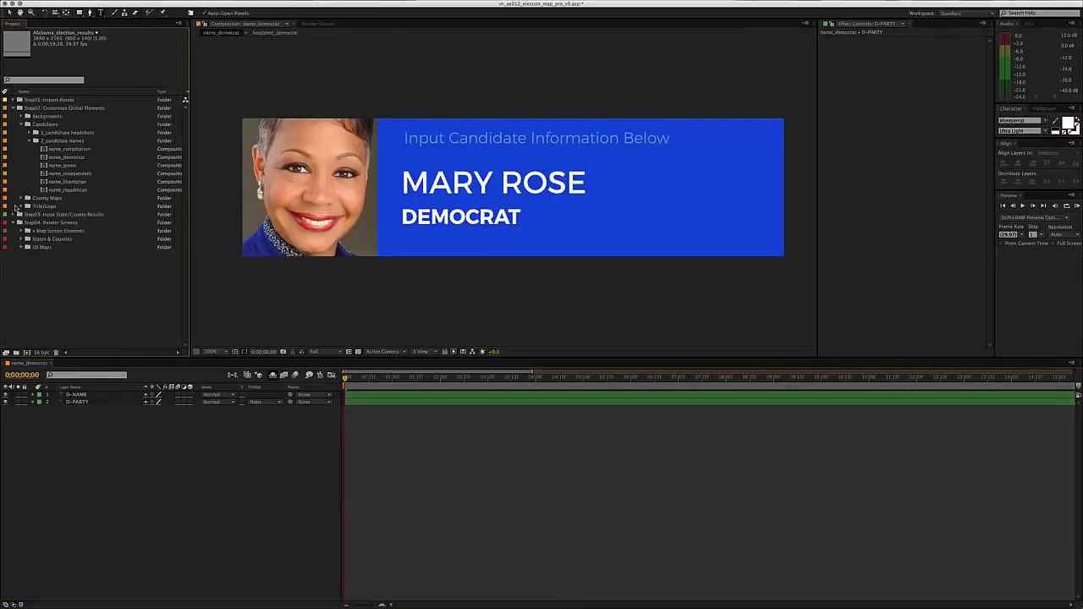
pyautogui.click(16, 223)
pyautogui.click(181, 491)
pyautogui.click(334, 327)
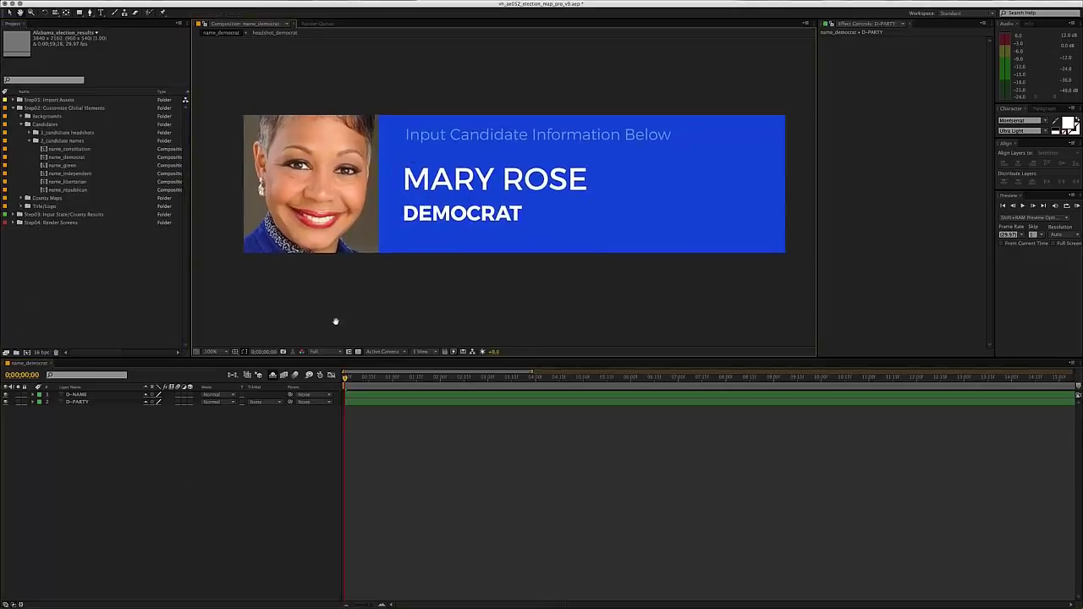
pyautogui.hscroll(2, 391, 209)
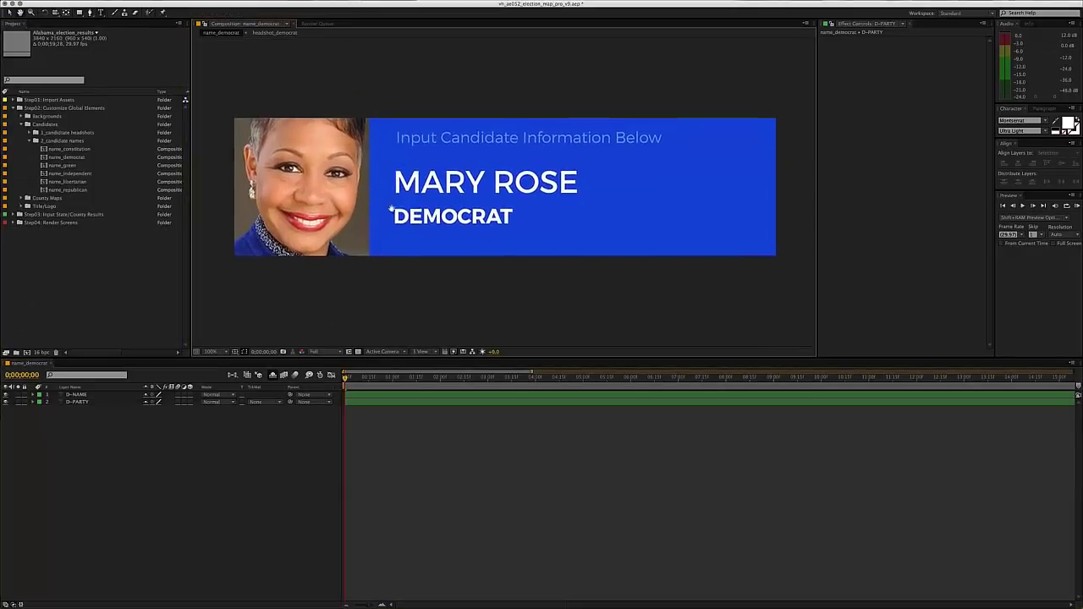
pyautogui.press('v')
pyautogui.click(442, 187)
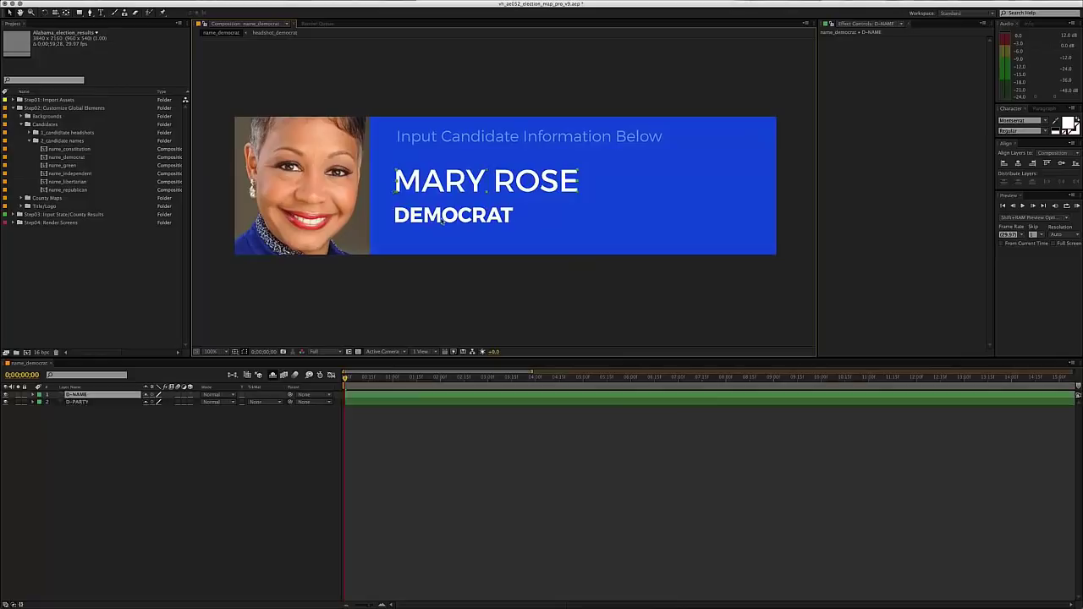
pyautogui.click(441, 235)
pyautogui.click(435, 288)
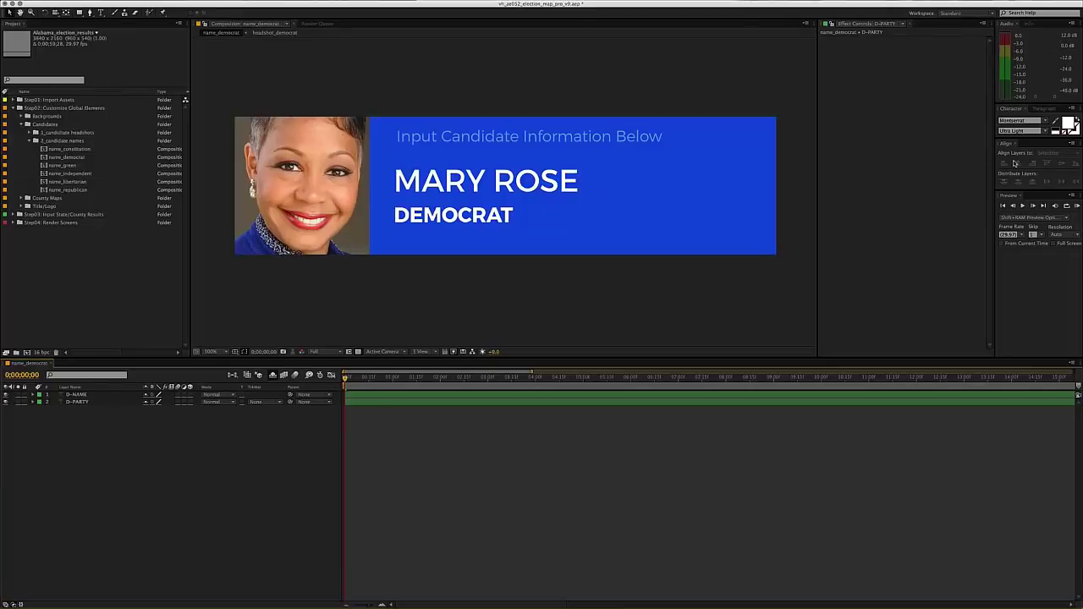
pyautogui.click(1017, 121)
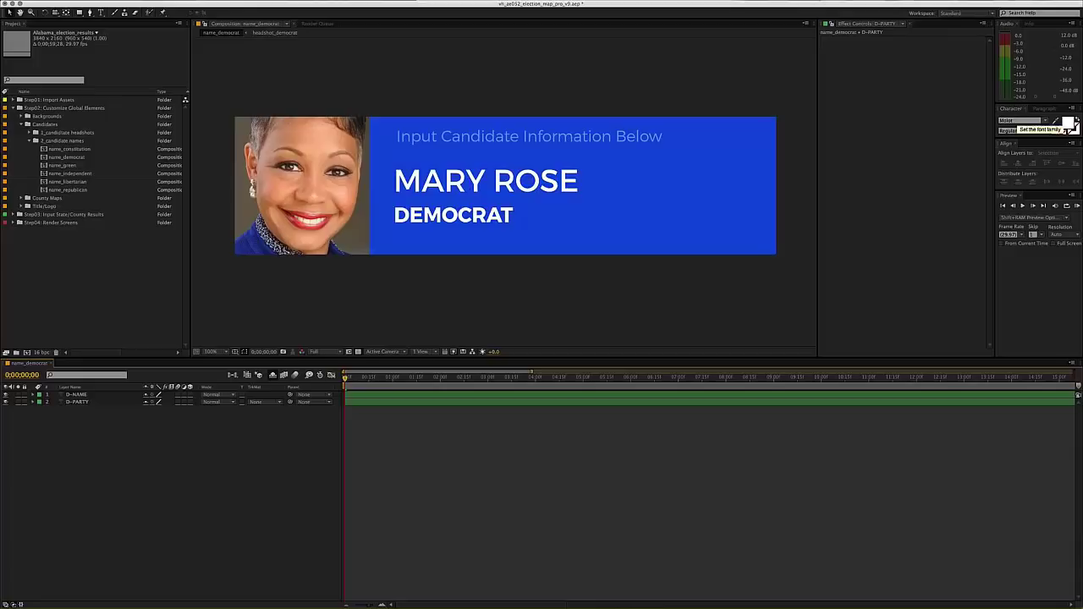
pyautogui.click(474, 186)
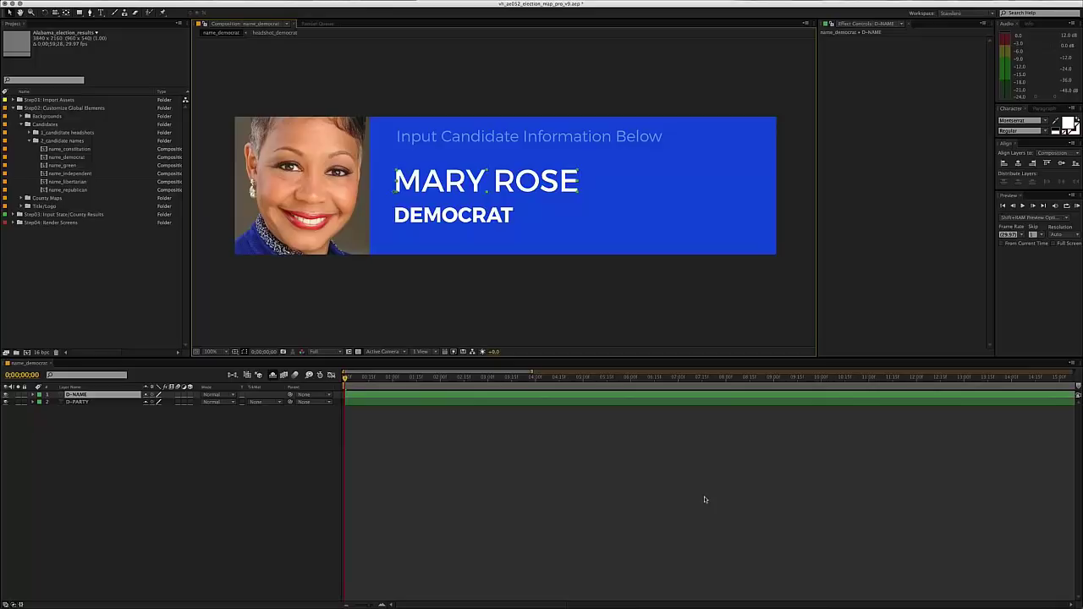
pyautogui.click(704, 499)
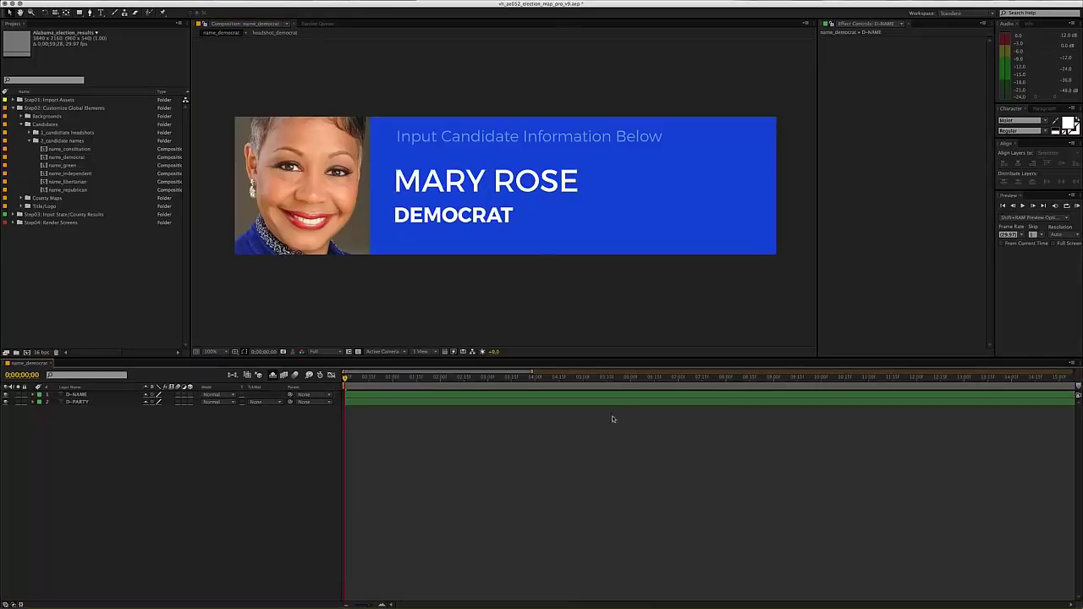
# - Check the D-NAME layer, then close the name_democrat composition
pyautogui.moveTo(536, 251); pyautogui.dragTo(542, 257)
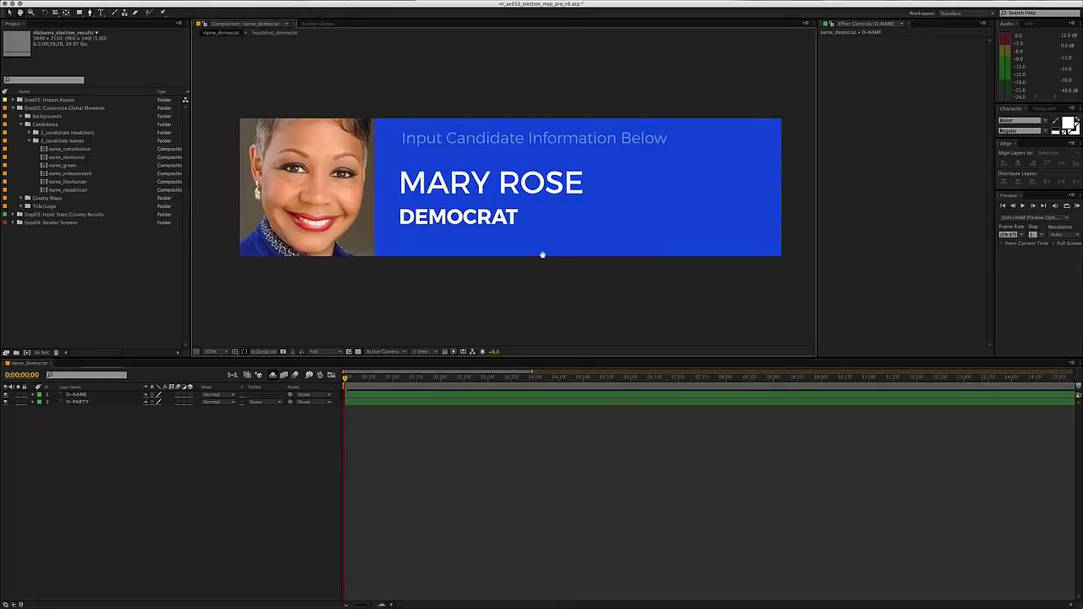
pyautogui.click(425, 396)
pyautogui.click(459, 498)
pyautogui.moveTo(474, 251); pyautogui.dragTo(471, 251)
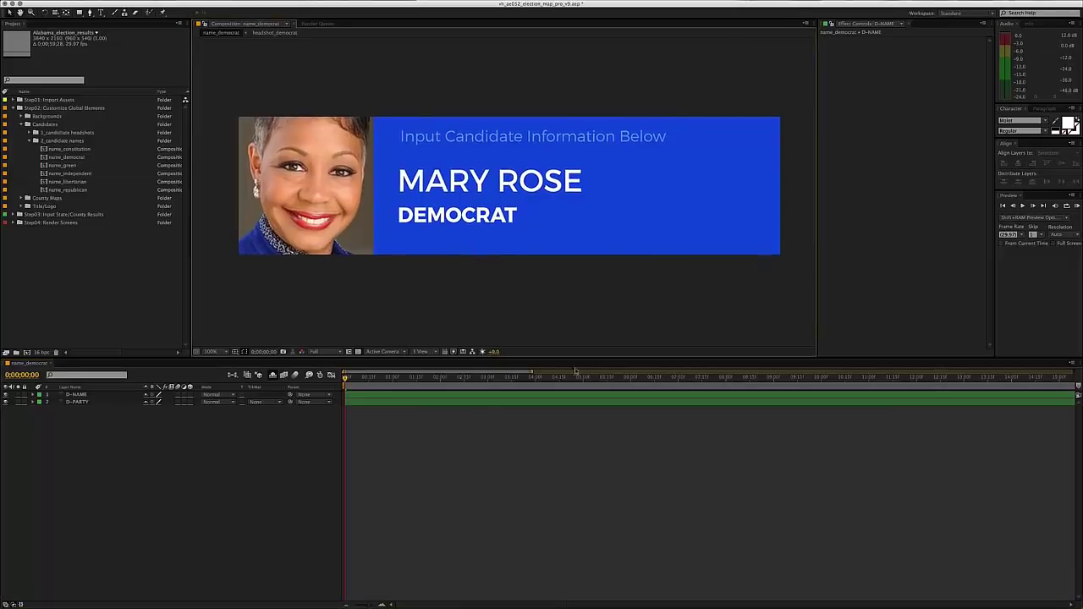
pyautogui.click(526, 547)
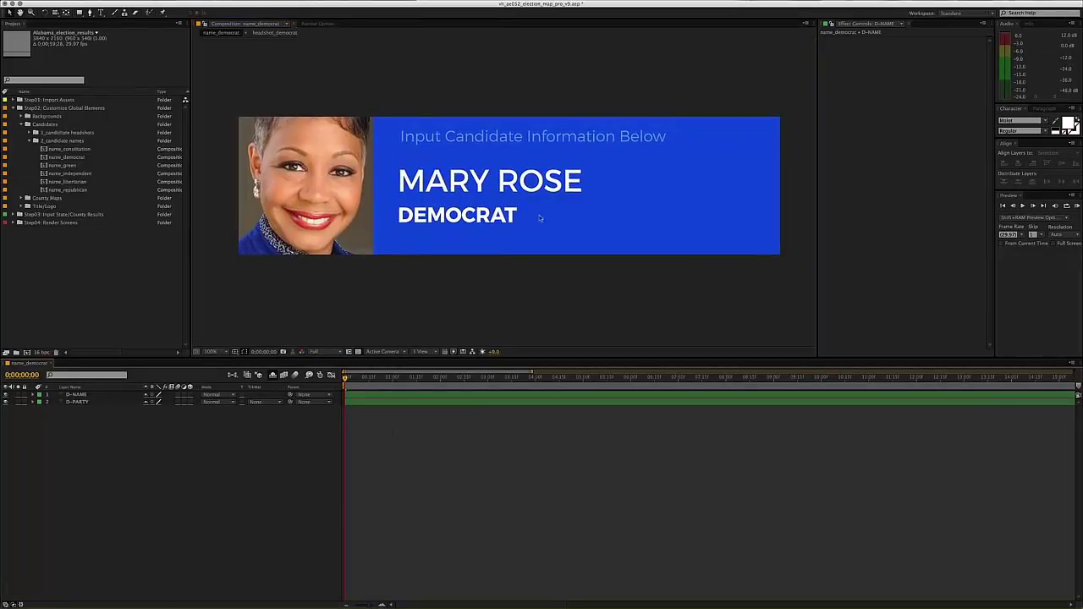
pyautogui.click(470, 186)
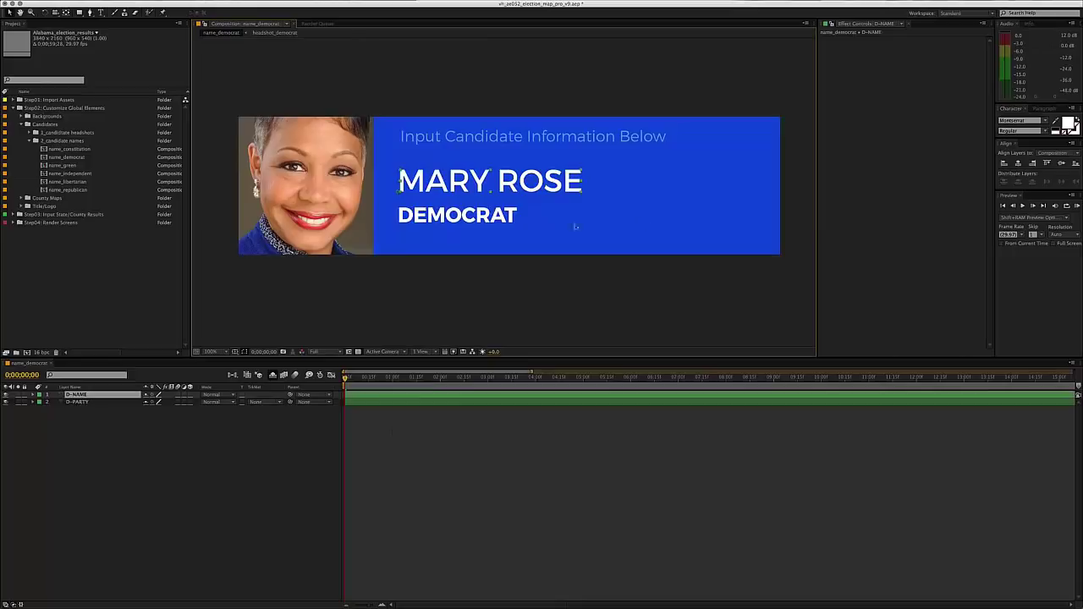
pyautogui.click(353, 482)
pyautogui.press('super+w')
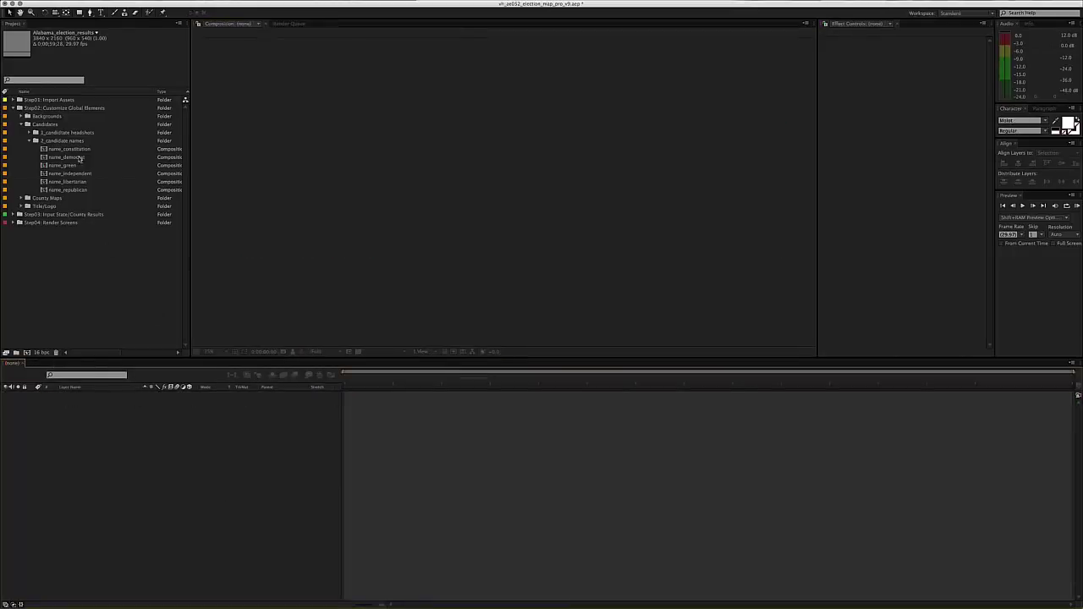
# - Open name_republican at full size and inspect the MICHAEL JOHNSON R-NAME text layer
pyautogui.click(74, 149)
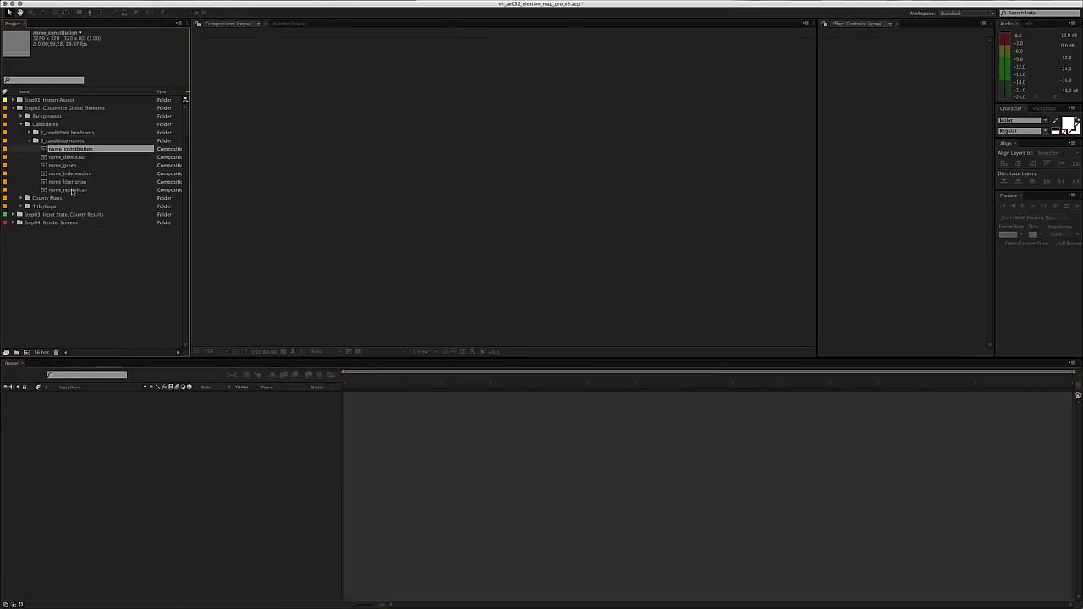
pyautogui.doubleClick(73, 190)
pyautogui.press('/')
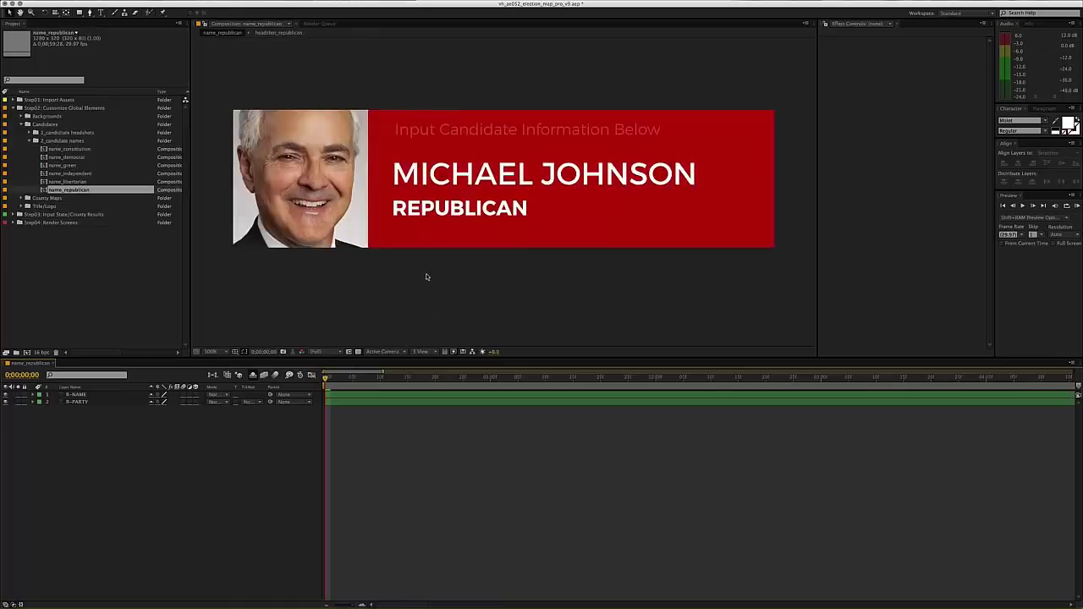
pyautogui.moveTo(462, 270); pyautogui.dragTo(464, 273)
pyautogui.click(485, 178)
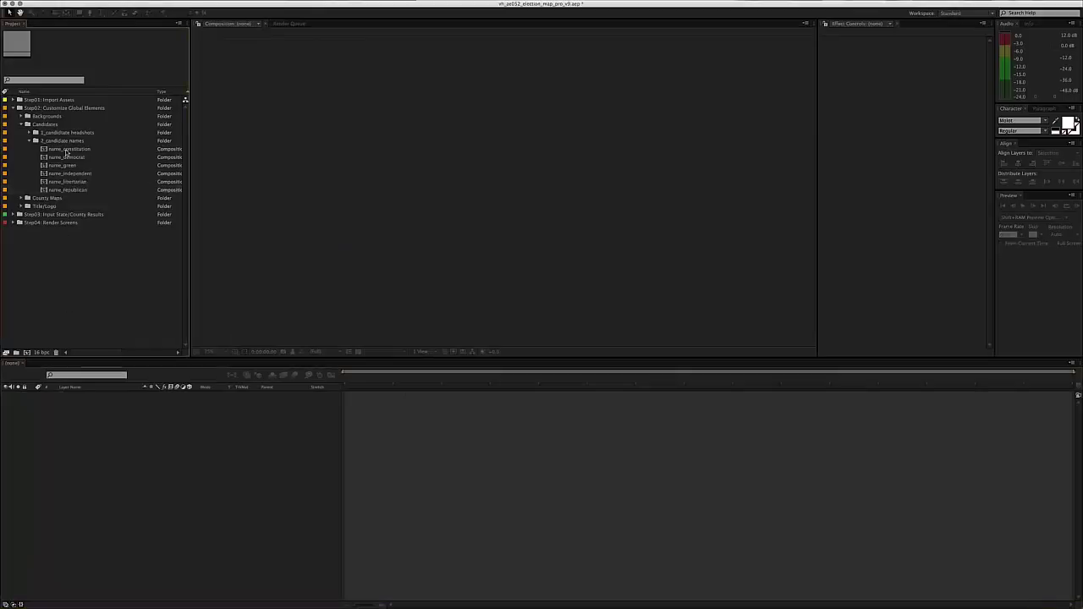
pyautogui.click(68, 184)
pyautogui.doubleClick(71, 159)
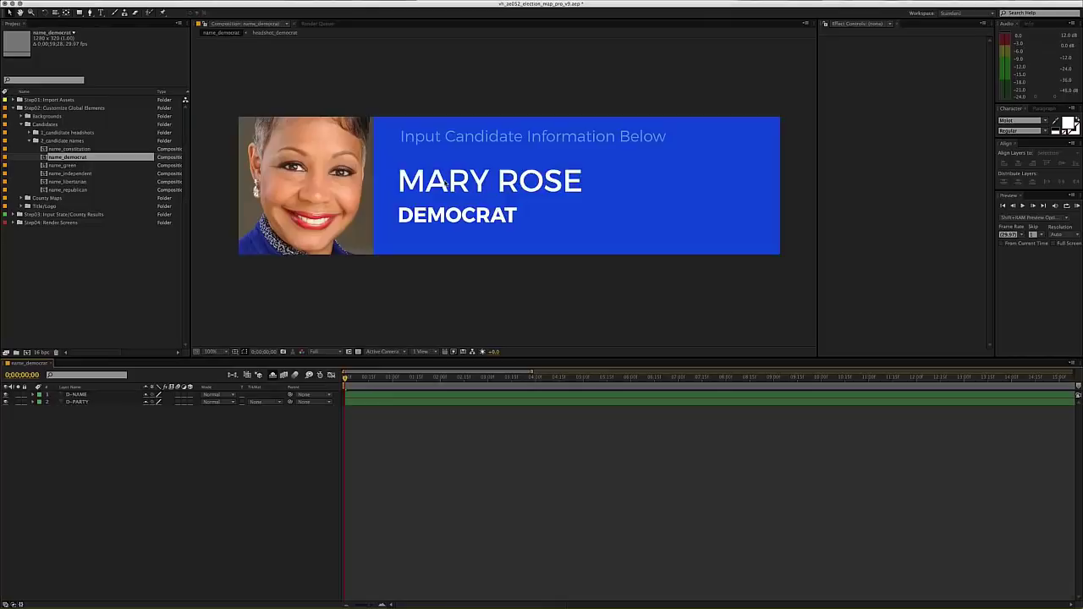
pyautogui.click(447, 184)
pyautogui.click(348, 472)
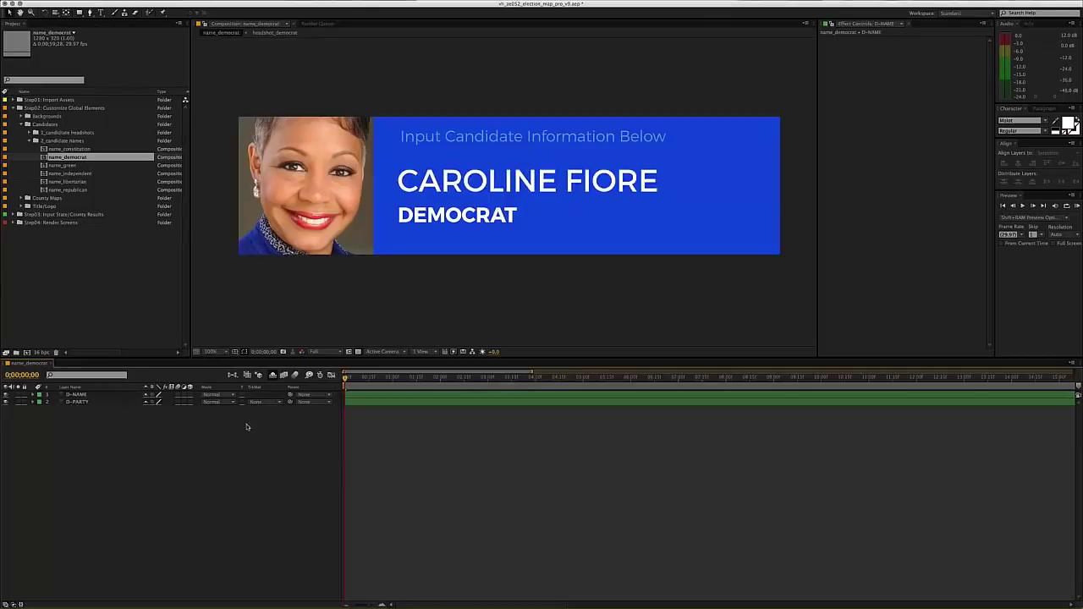
pyautogui.press('super+w')
# - Open the name_constitution composition from the 2_candidate names folder
pyautogui.click(36, 144)
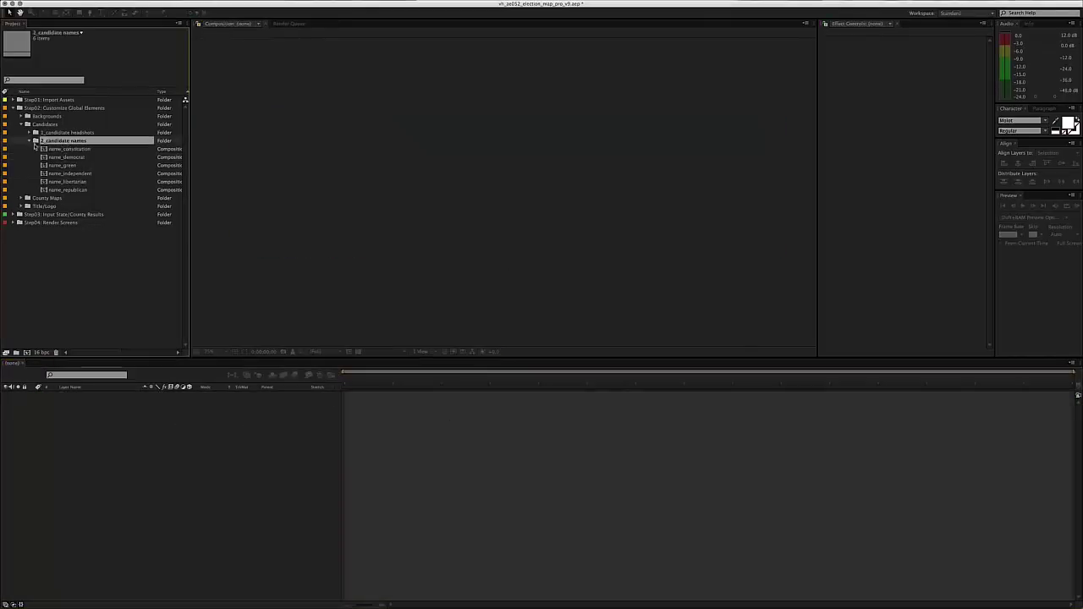
pyautogui.click(61, 150)
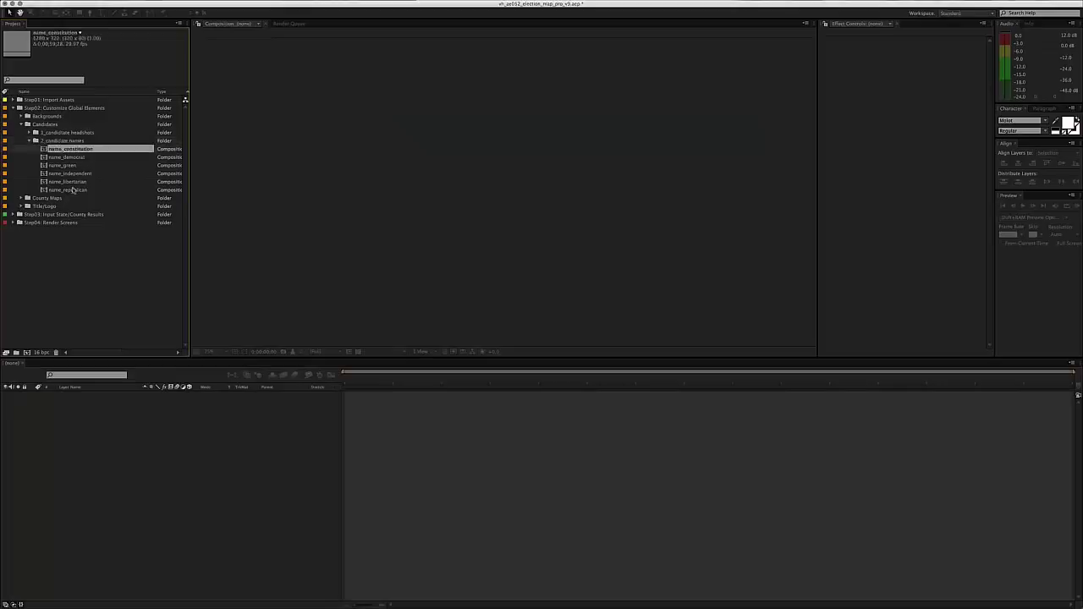
pyautogui.doubleClick(70, 150)
# - Collapse the 2_candidate names and Candidates folders and expand County Maps to select county_map_appearance
pyautogui.click(35, 141)
pyautogui.click(44, 125)
pyautogui.click(21, 125)
pyautogui.click(42, 133)
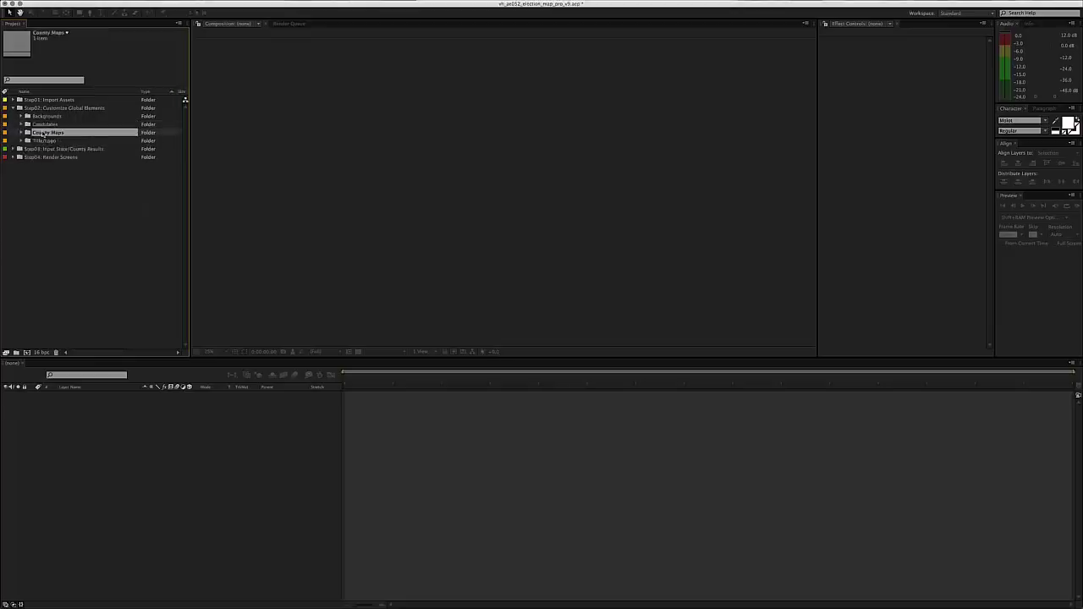
pyautogui.click(20, 133)
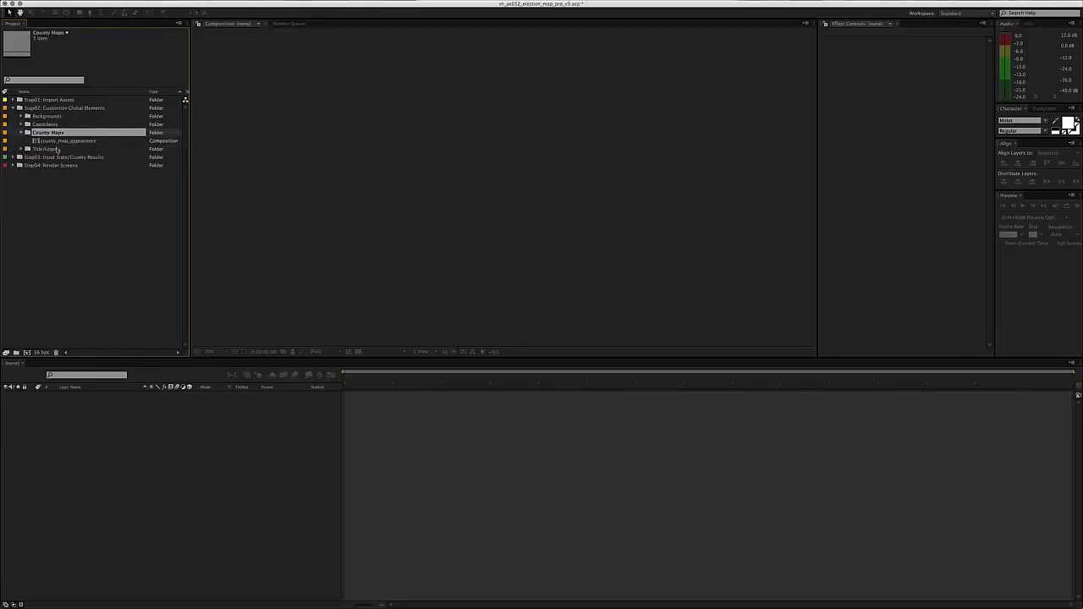
pyautogui.click(83, 141)
# - Open county_map_appearance at the 2-second mark and pan the map view slightly left
pyautogui.doubleClick(82, 141)
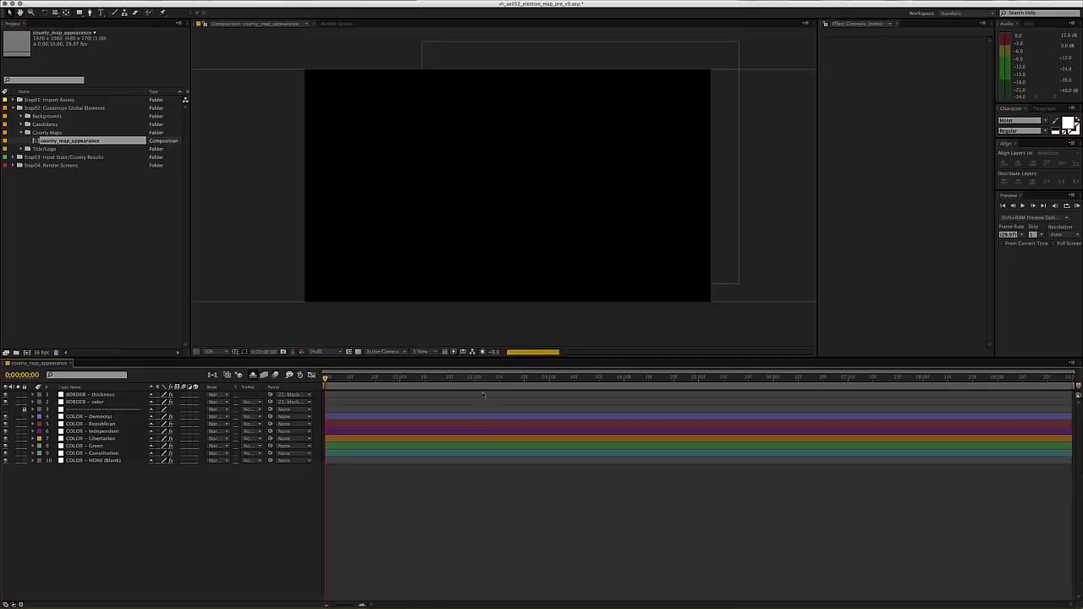
pyautogui.click(475, 380)
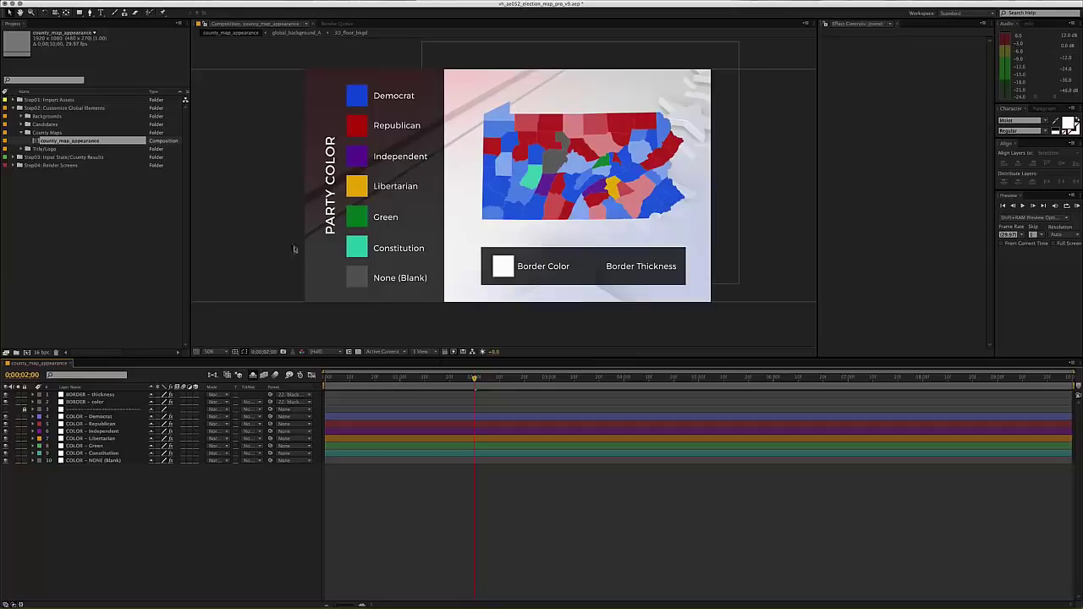
pyautogui.press('space')
pyautogui.moveTo(519, 147); pyautogui.dragTo(506, 149)
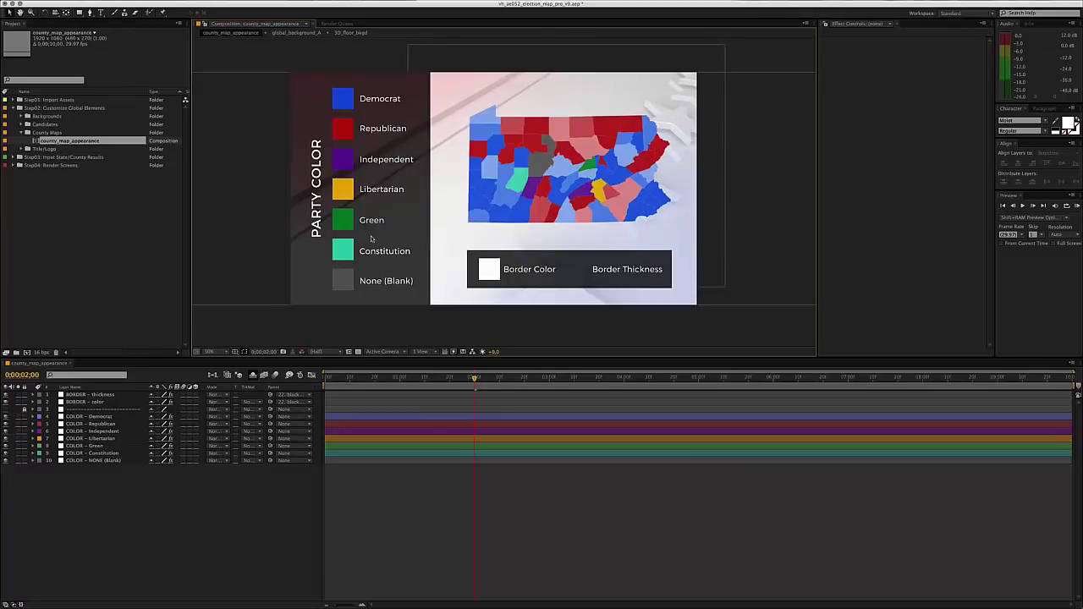
# - Select the COLOR - Democrat layer and reveal its DEMOCRAT colour effect
pyautogui.click(343, 99)
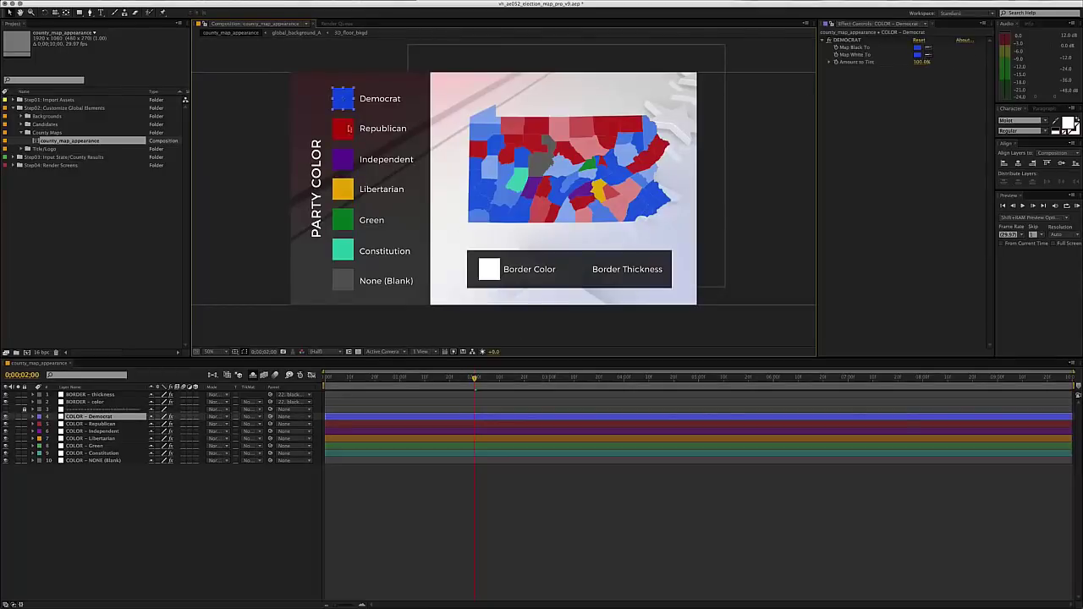
pyautogui.click(87, 417)
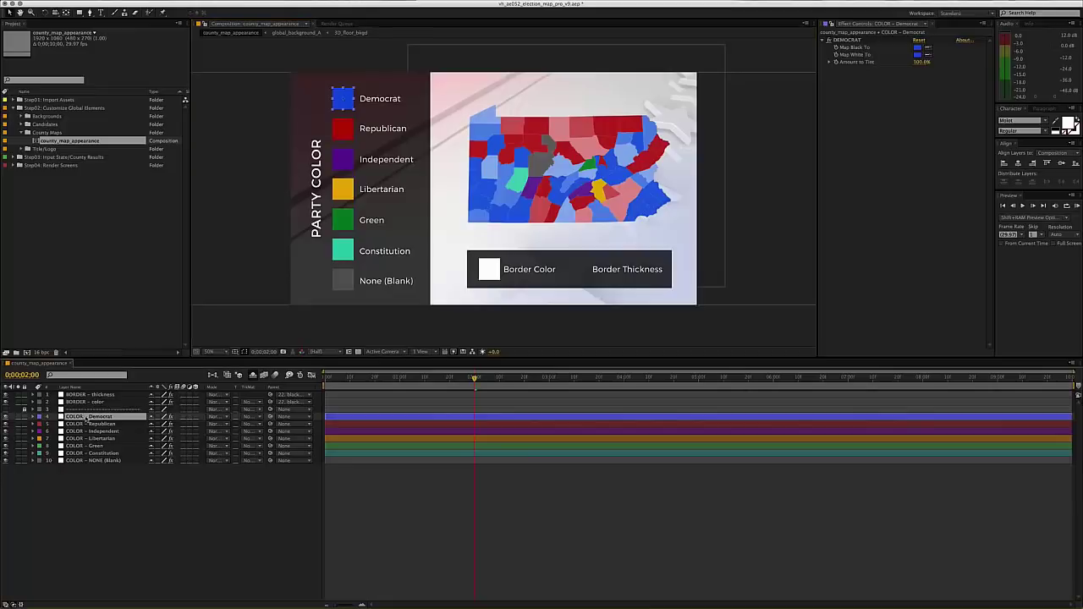
pyautogui.press('e')
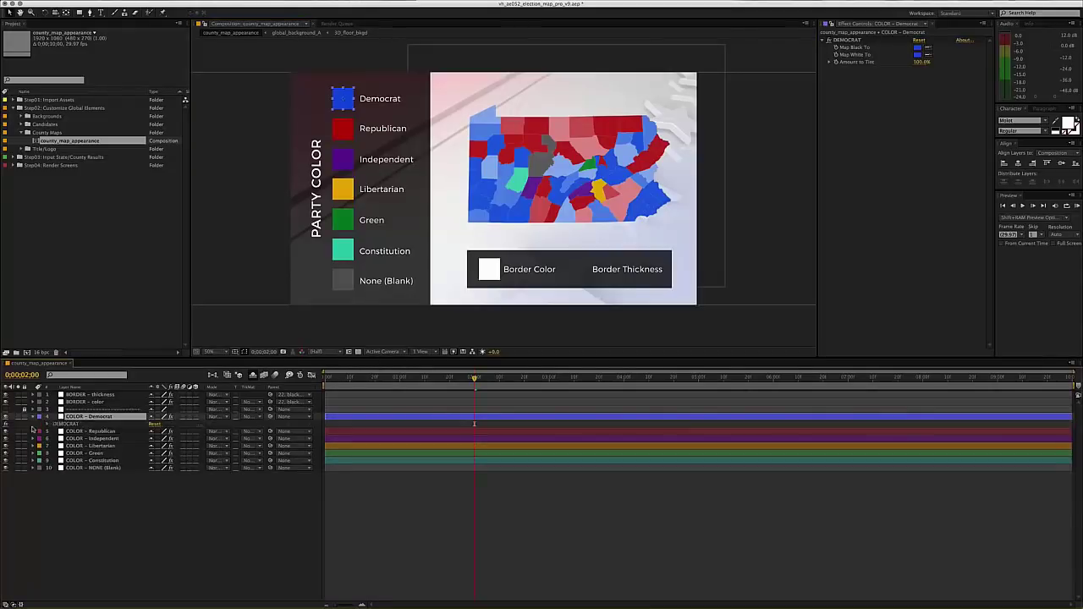
pyautogui.click(47, 424)
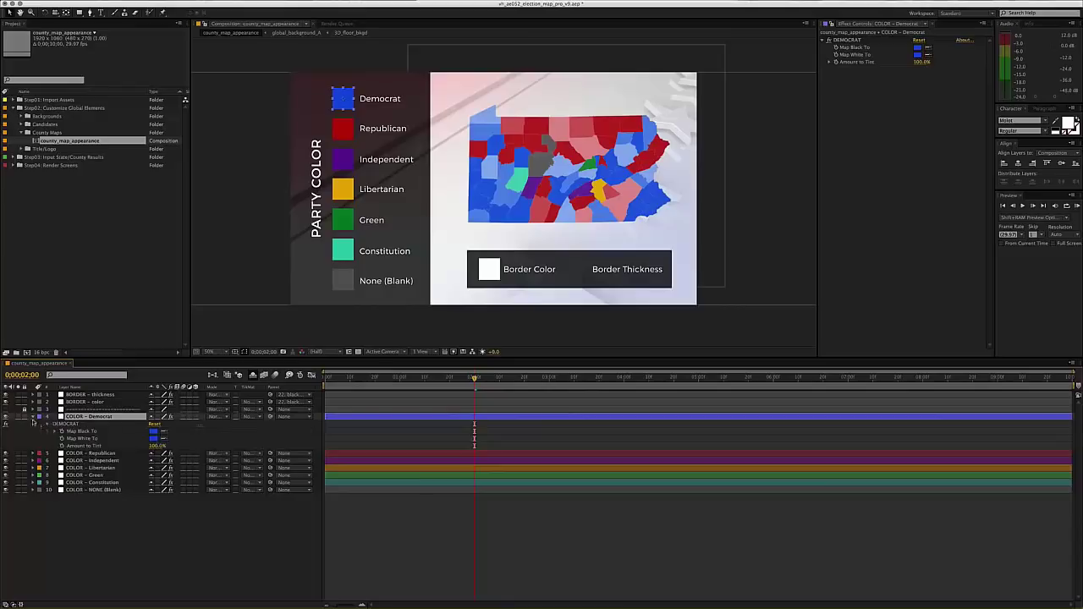
pyautogui.click(47, 424)
pyautogui.click(35, 417)
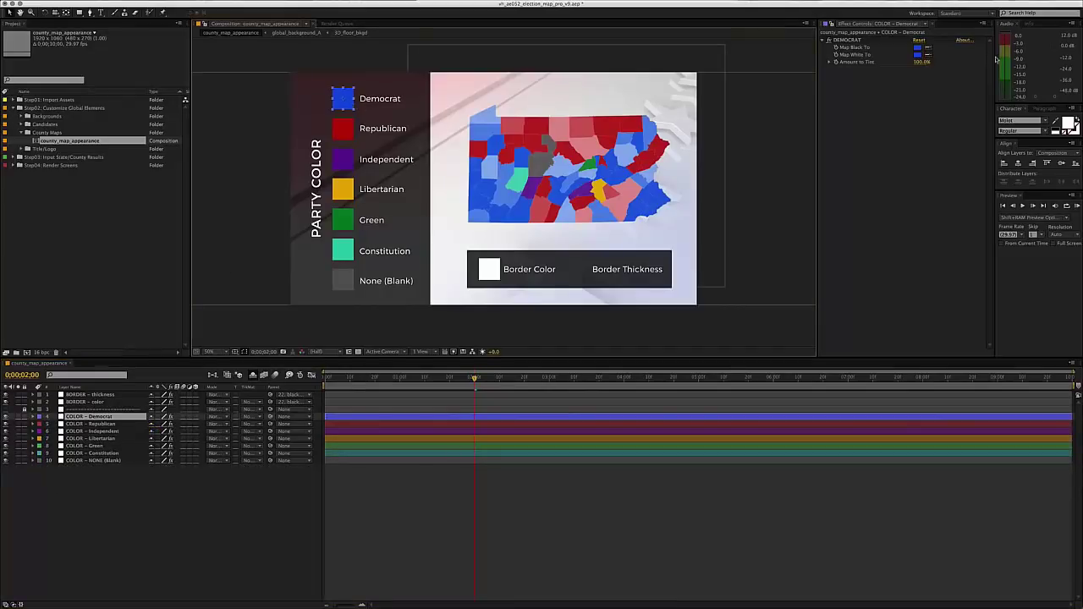
pyautogui.click(883, 104)
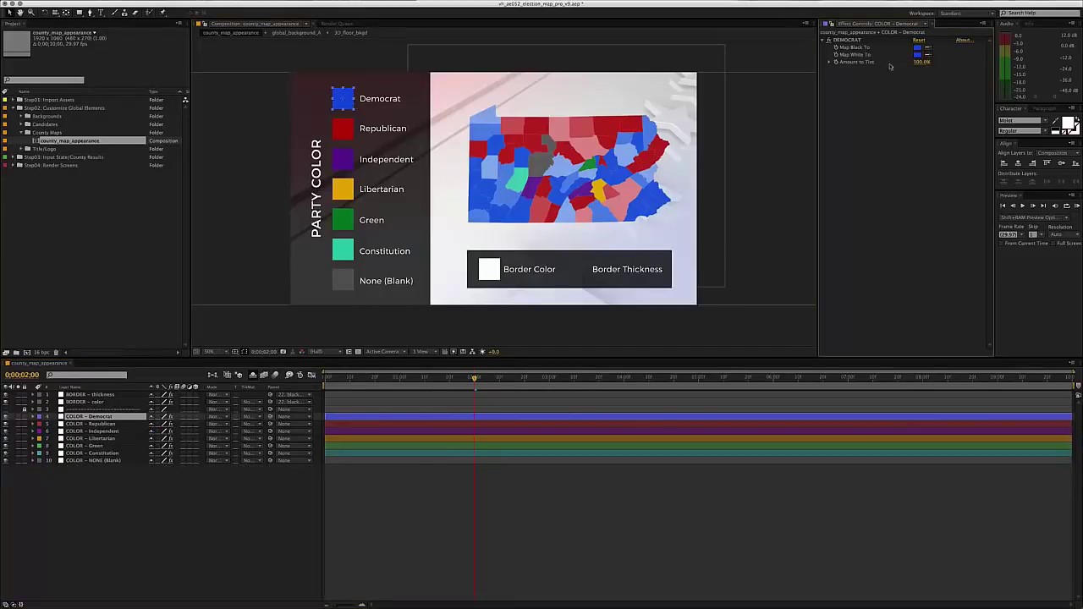
# - Try brighter and less saturated blues for the Democrat Map White To colour, then revert
pyautogui.click(918, 55)
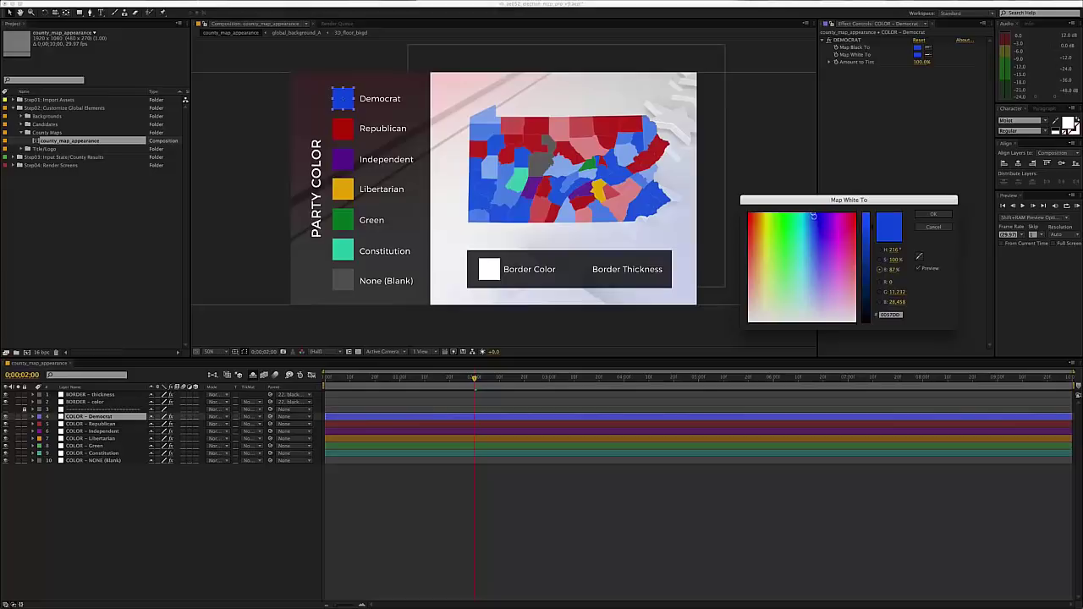
pyautogui.click(811, 215)
pyautogui.click(865, 221)
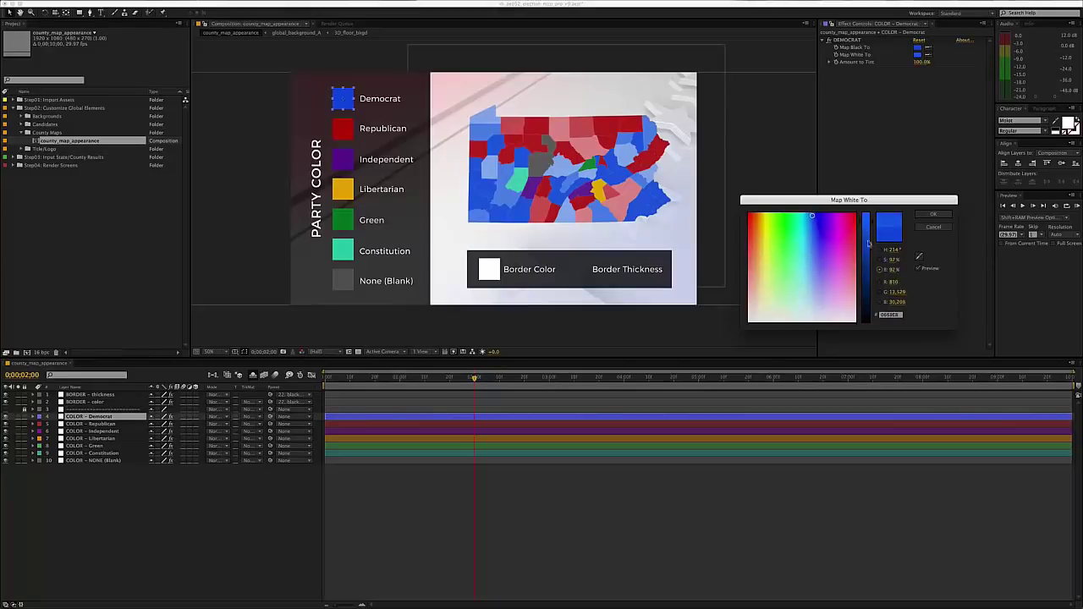
pyautogui.click(879, 259)
pyautogui.moveTo(867, 231); pyautogui.dragTo(810, 218)
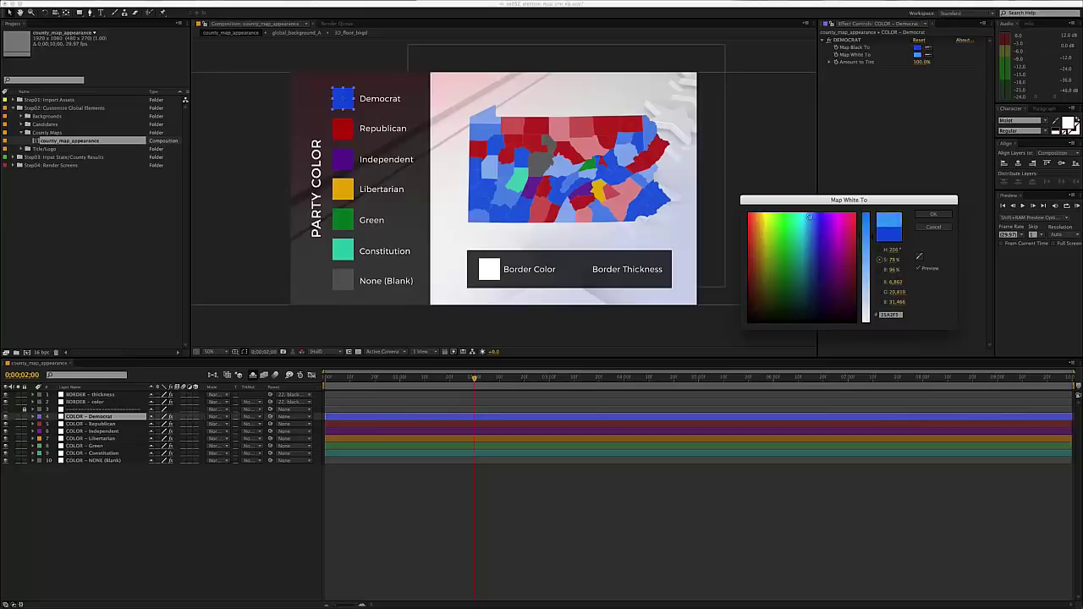
pyautogui.moveTo(868, 241); pyautogui.dragTo(866, 231)
pyautogui.click(881, 235)
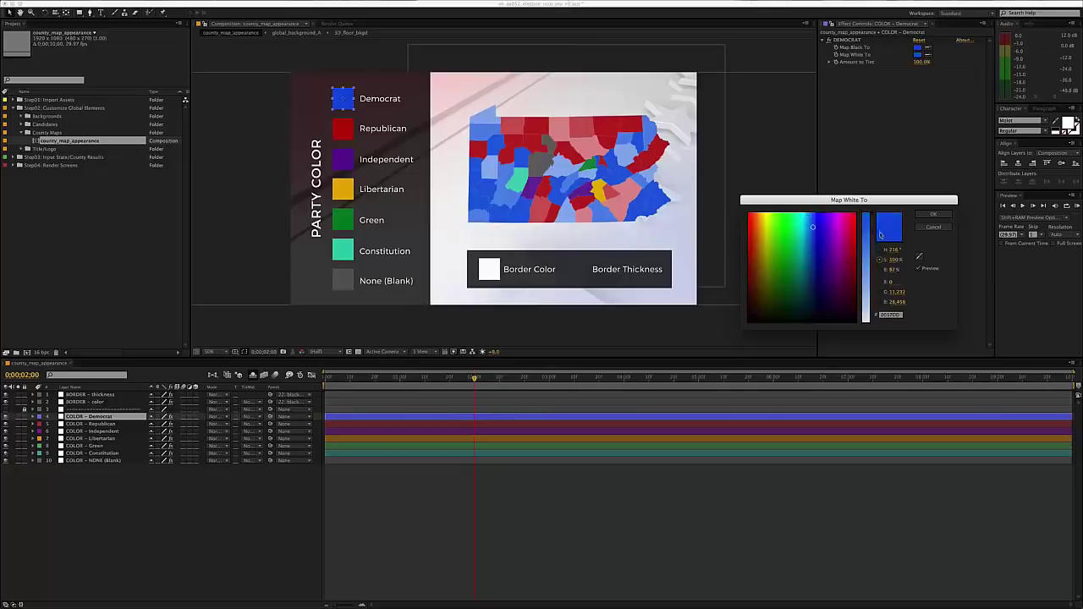
# - Darken the Democrat blue to 38% brightness, shift its hue to 190, and confirm
pyautogui.click(879, 269)
pyautogui.moveTo(867, 252); pyautogui.dragTo(867, 281)
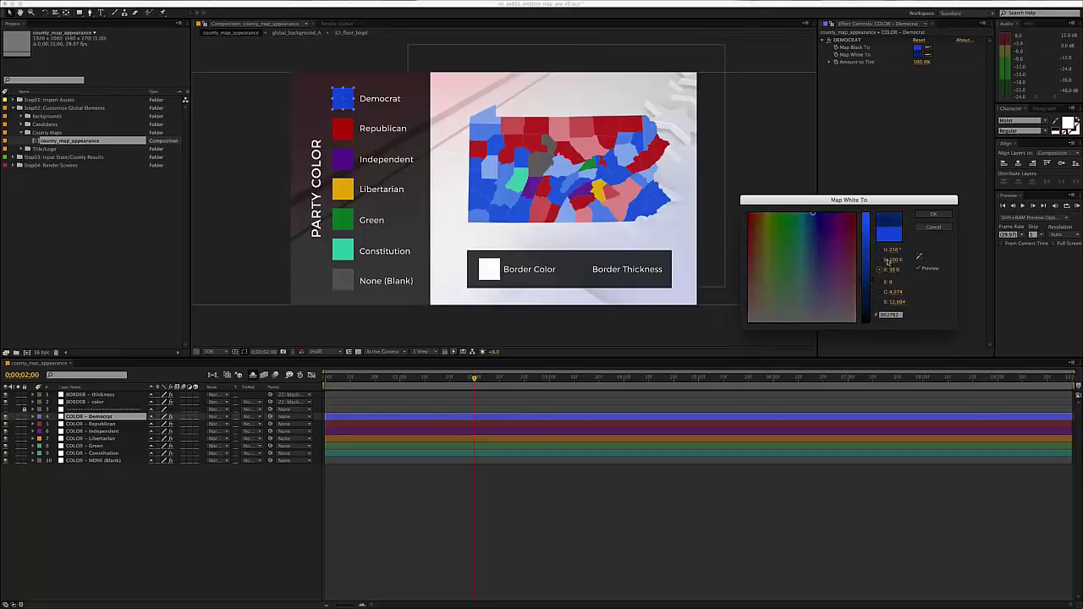
pyautogui.click(879, 259)
pyautogui.click(879, 269)
pyautogui.click(813, 213)
pyautogui.moveTo(813, 212); pyautogui.dragTo(807, 212)
pyautogui.press('Return')
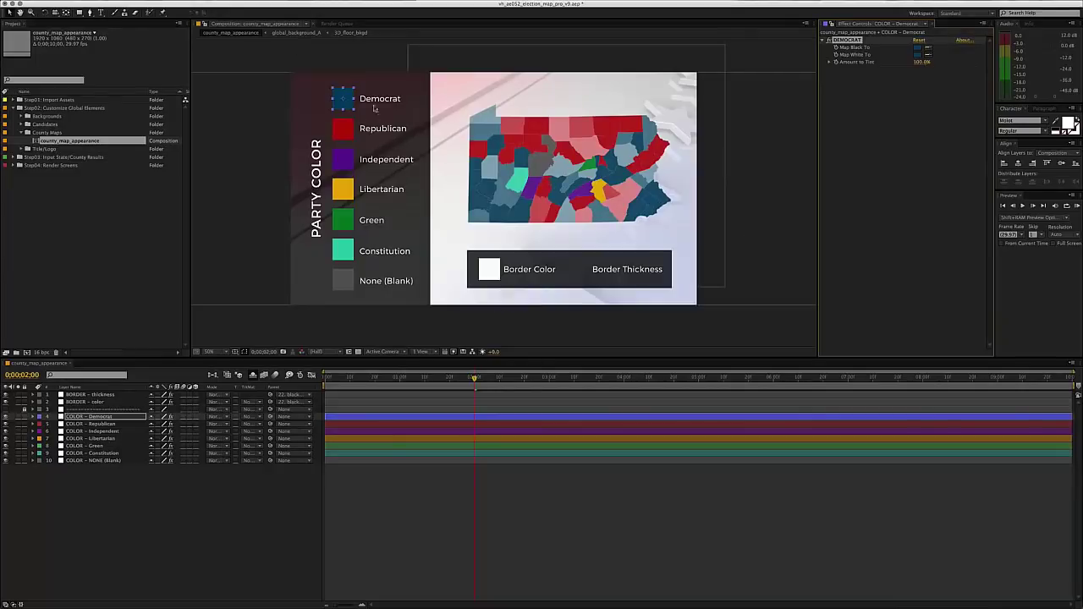
pyautogui.hotkey('ctrl', 'z')
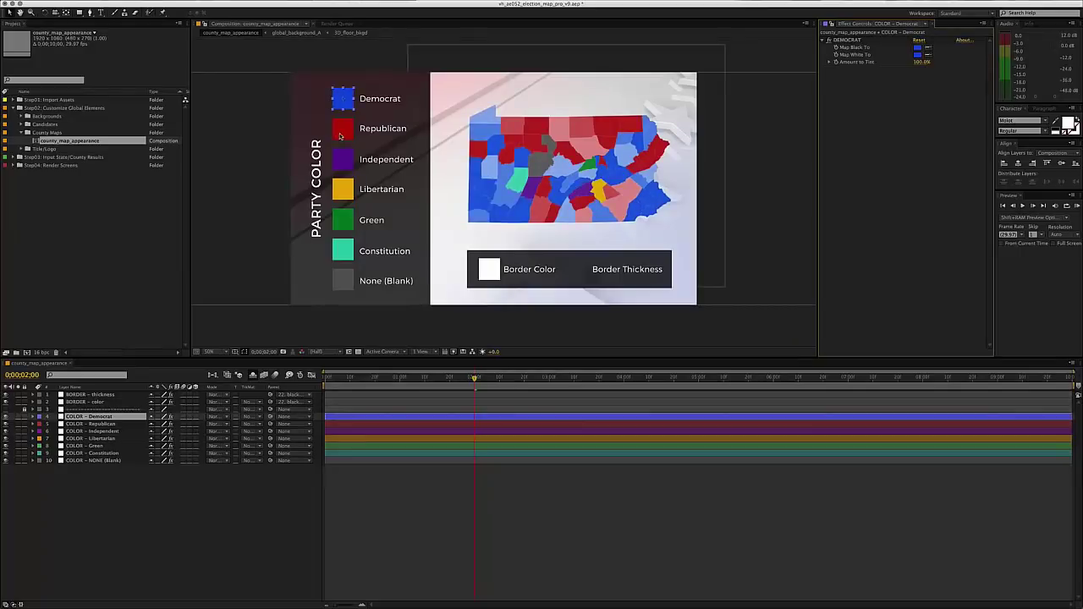
# - Set the COLOR - Republican Map White To colour to a darker, deeper red
pyautogui.click(340, 136)
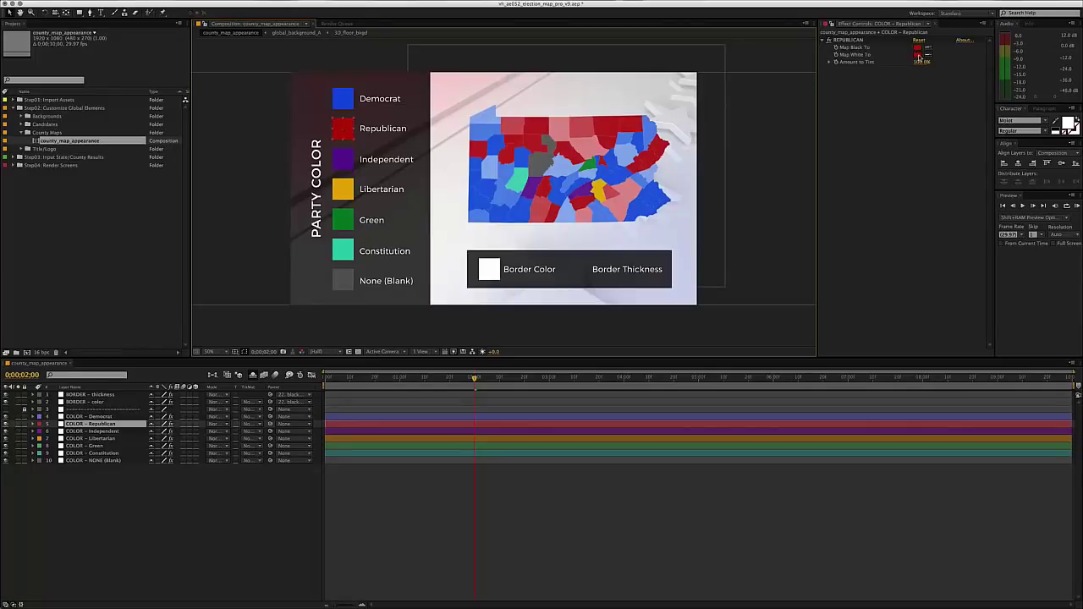
pyautogui.click(918, 55)
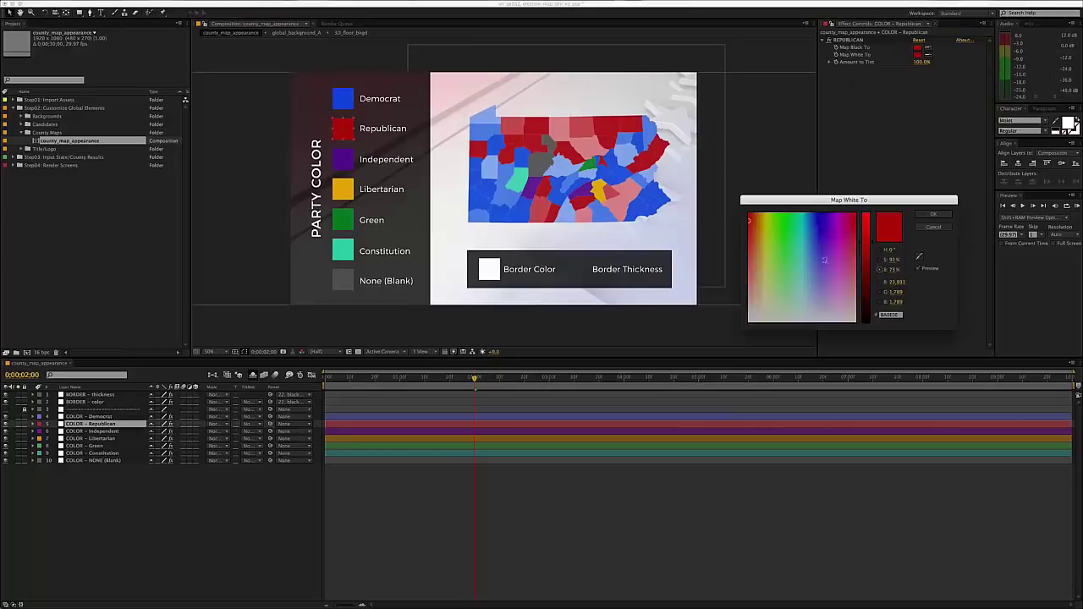
pyautogui.moveTo(858, 219); pyautogui.dragTo(869, 280)
pyautogui.press('Return')
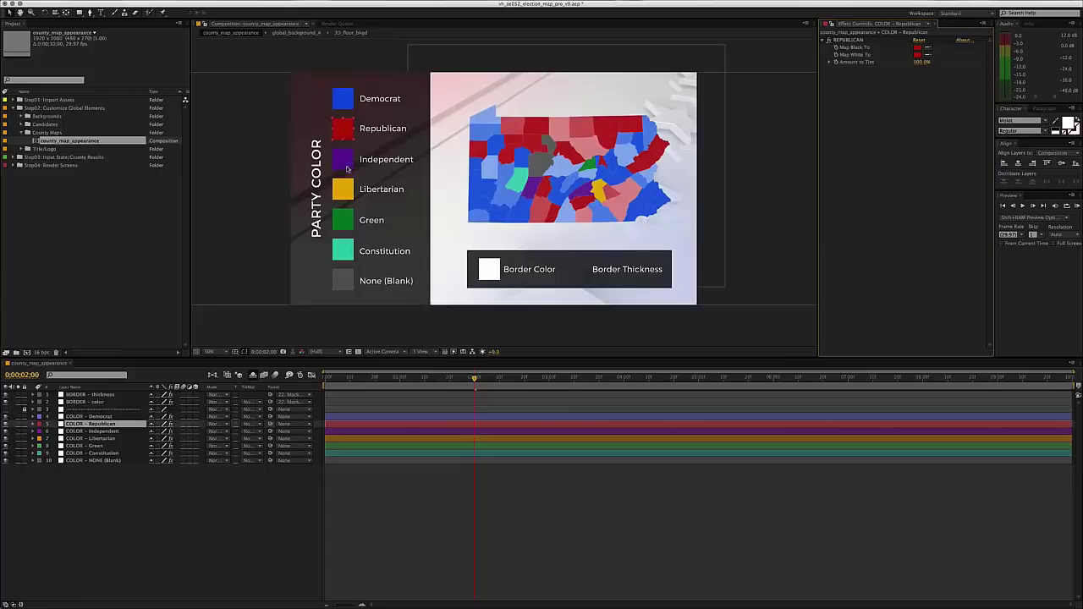
# - Review the Independent, Libertarian, Green, Constitution and None (Blank) colour layers, then the border colour layer
pyautogui.click(347, 167)
pyautogui.click(344, 194)
pyautogui.click(345, 223)
pyautogui.click(344, 256)
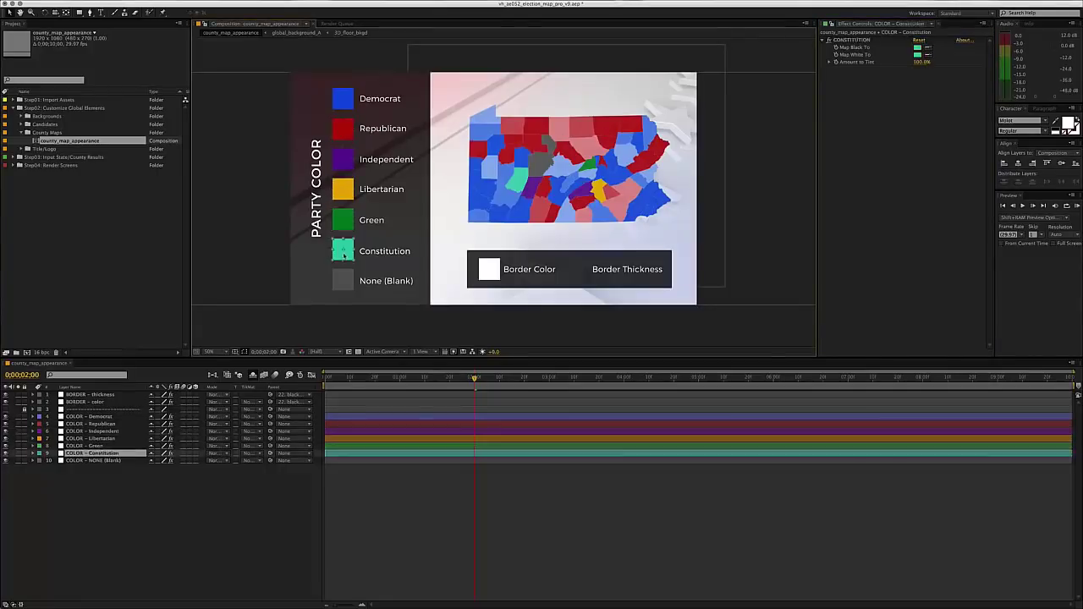
pyautogui.click(342, 287)
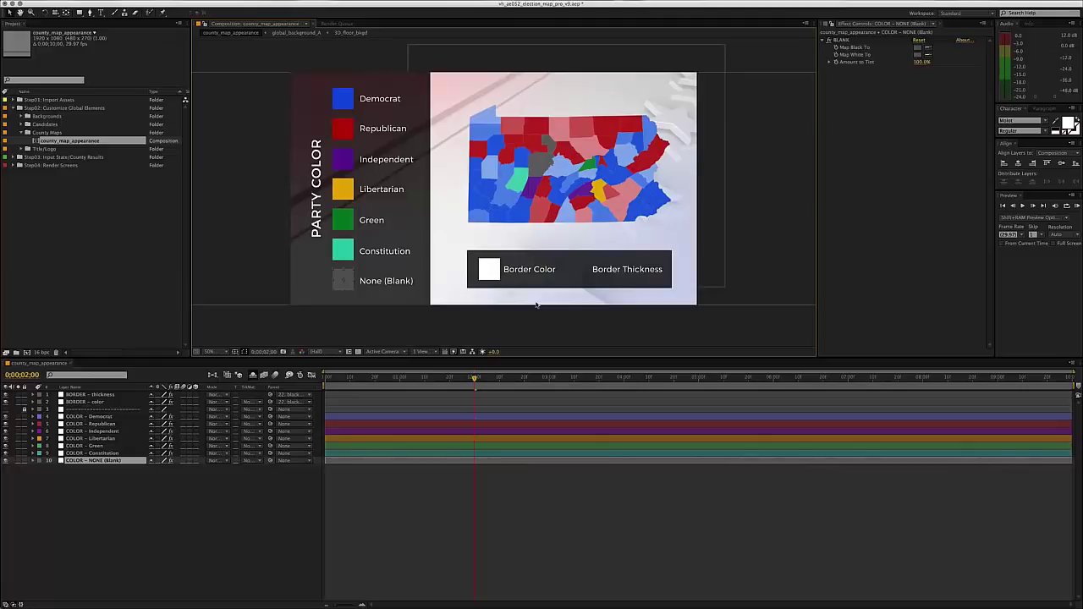
pyautogui.click(375, 315)
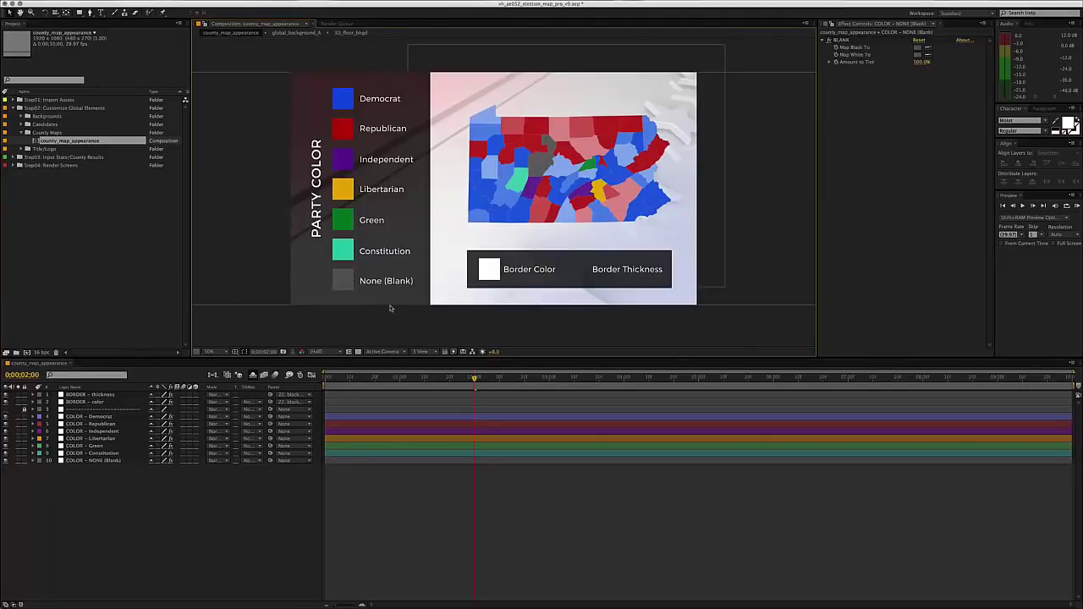
pyautogui.click(492, 270)
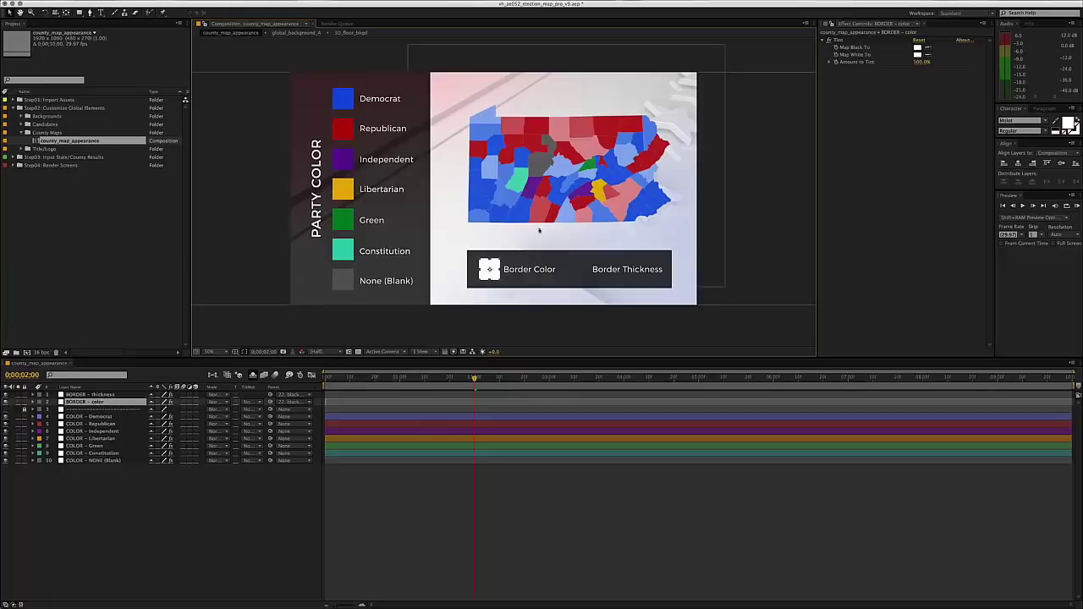
# - Select BORDER - thickness and set its Stroke Brush Size to 4.0
pyautogui.click(548, 202)
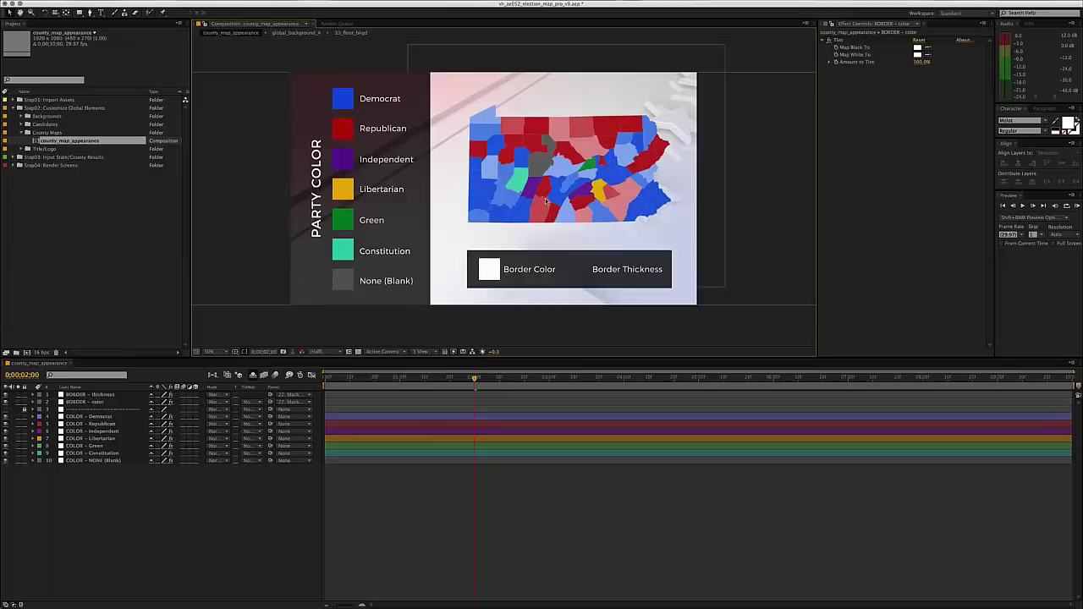
pyautogui.click(587, 272)
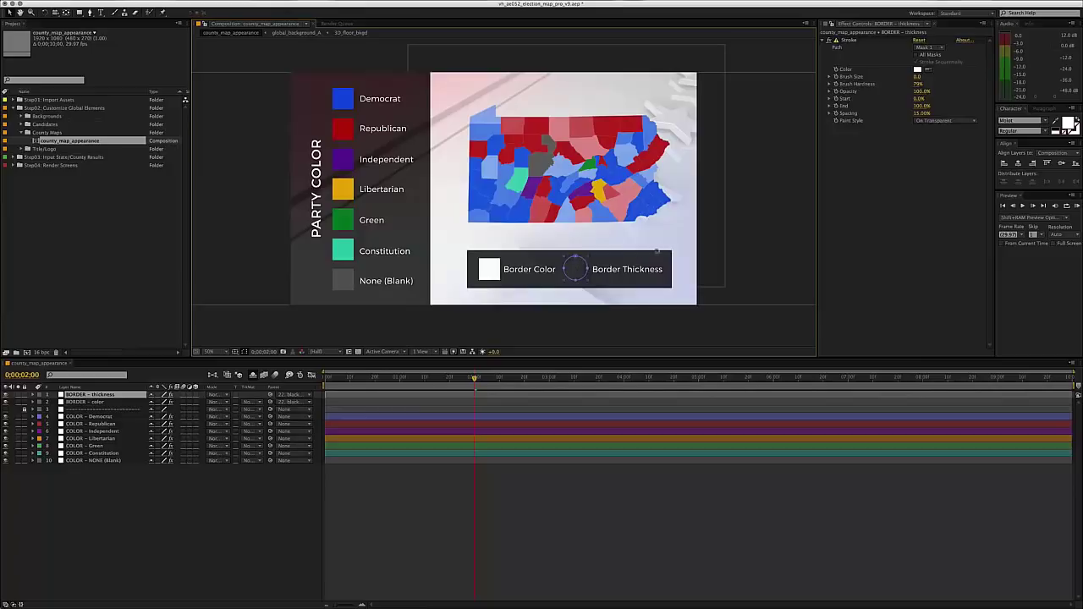
pyautogui.click(598, 330)
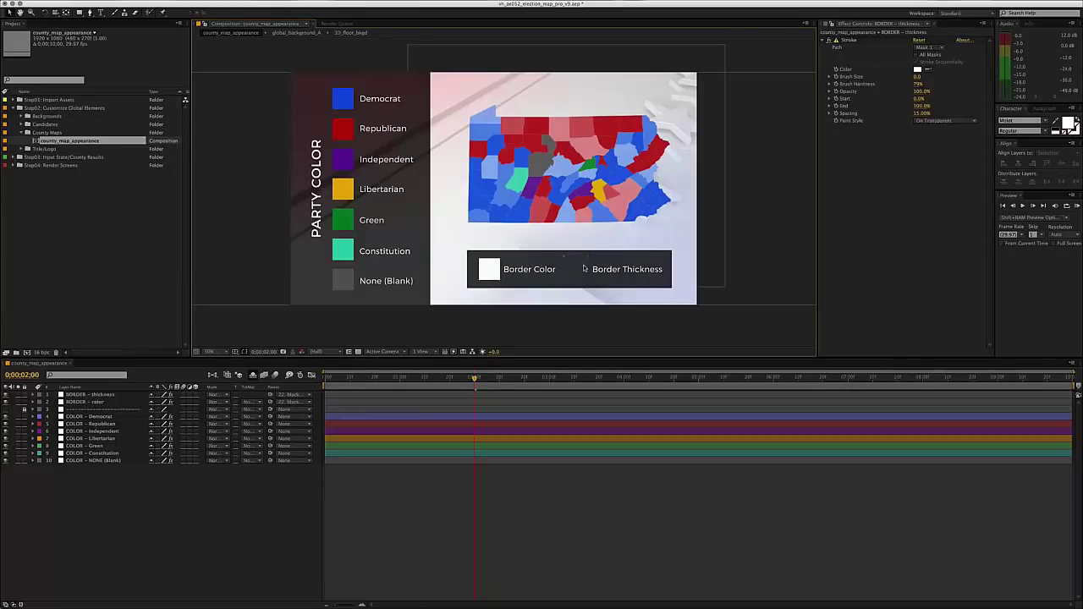
pyautogui.click(580, 269)
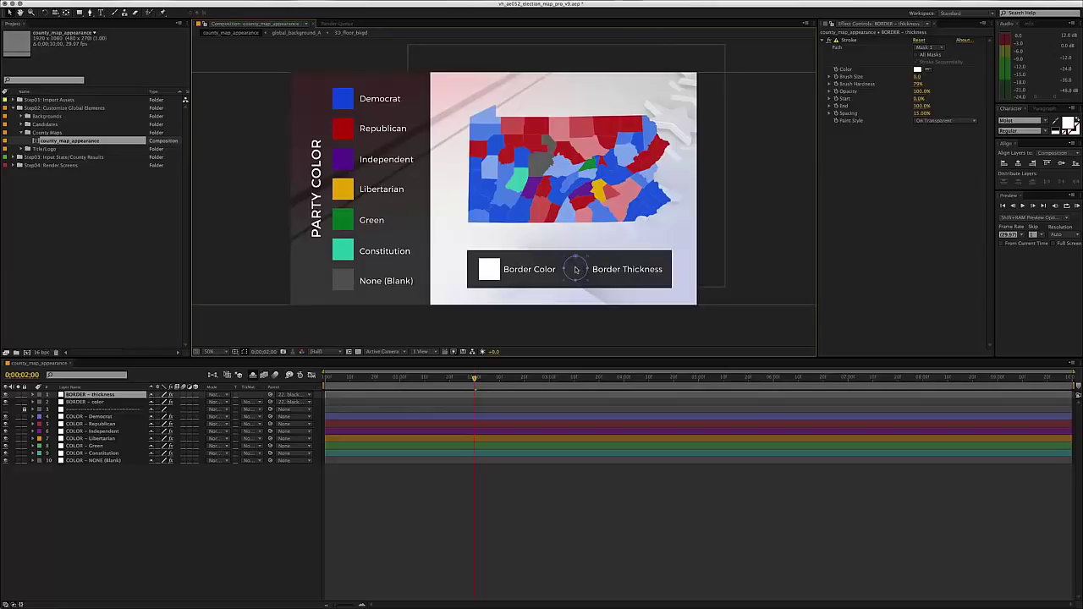
pyautogui.click(95, 401)
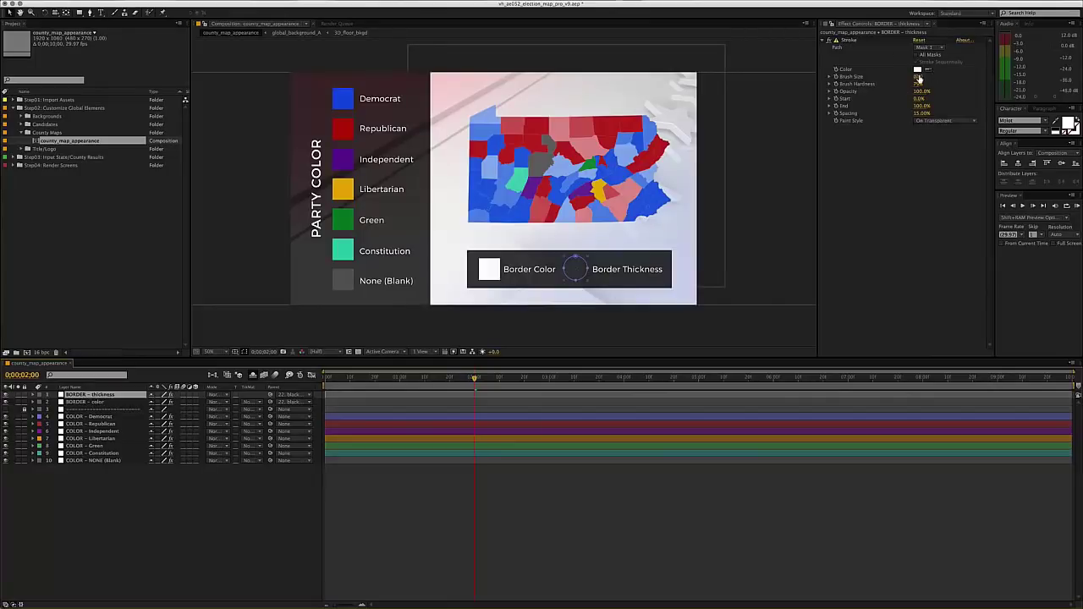
pyautogui.click(919, 78)
pyautogui.write('4')
pyautogui.press('Return')
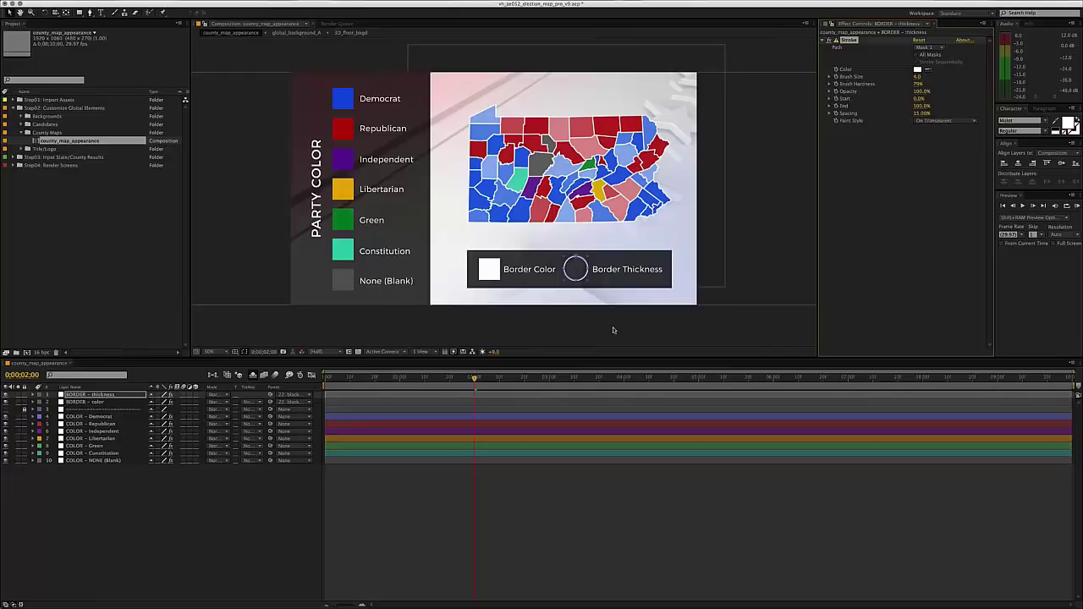
pyautogui.click(106, 402)
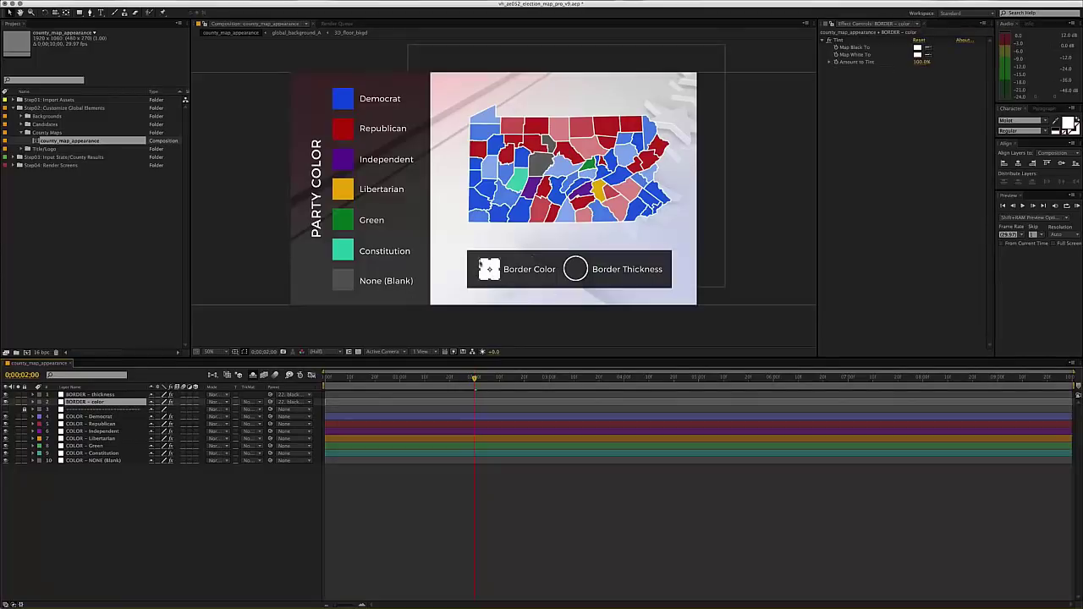
# - Set the BORDER - color Map White To colour to bright green
pyautogui.click(919, 54)
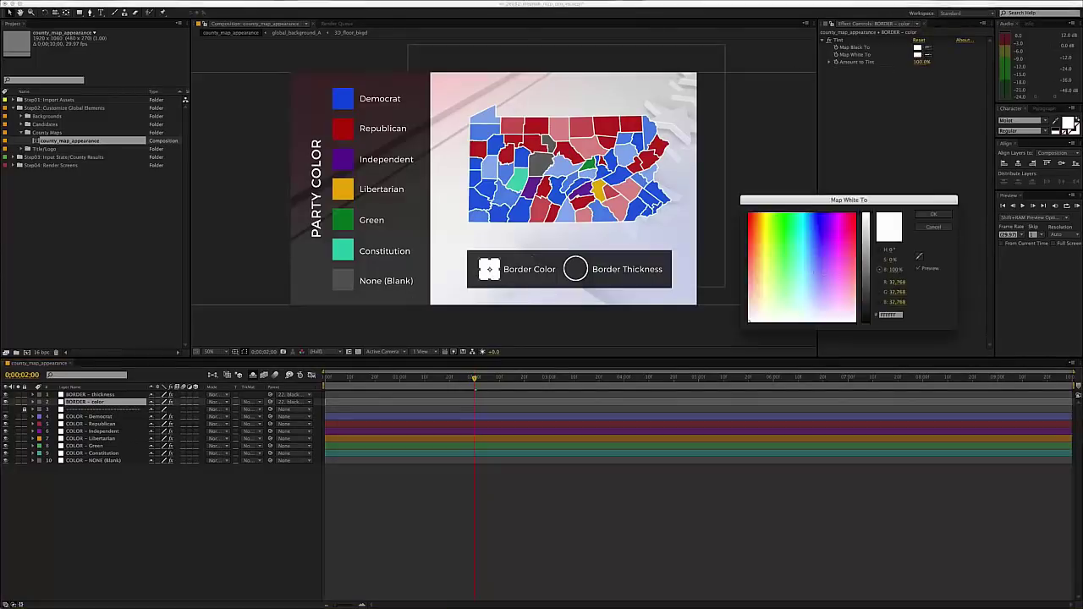
pyautogui.moveTo(807, 256); pyautogui.dragTo(780, 212)
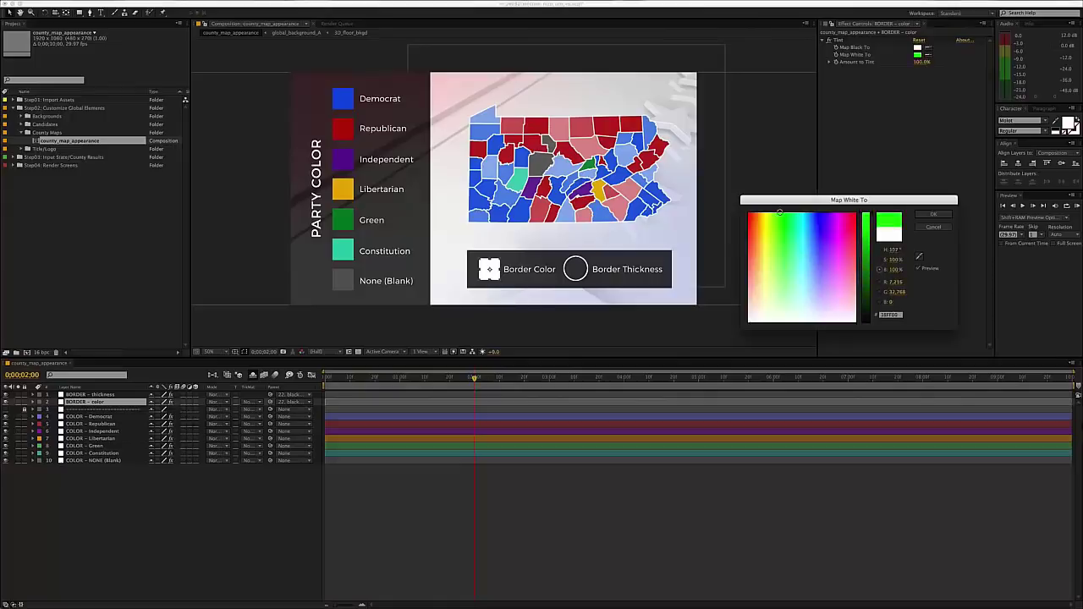
pyautogui.click(934, 214)
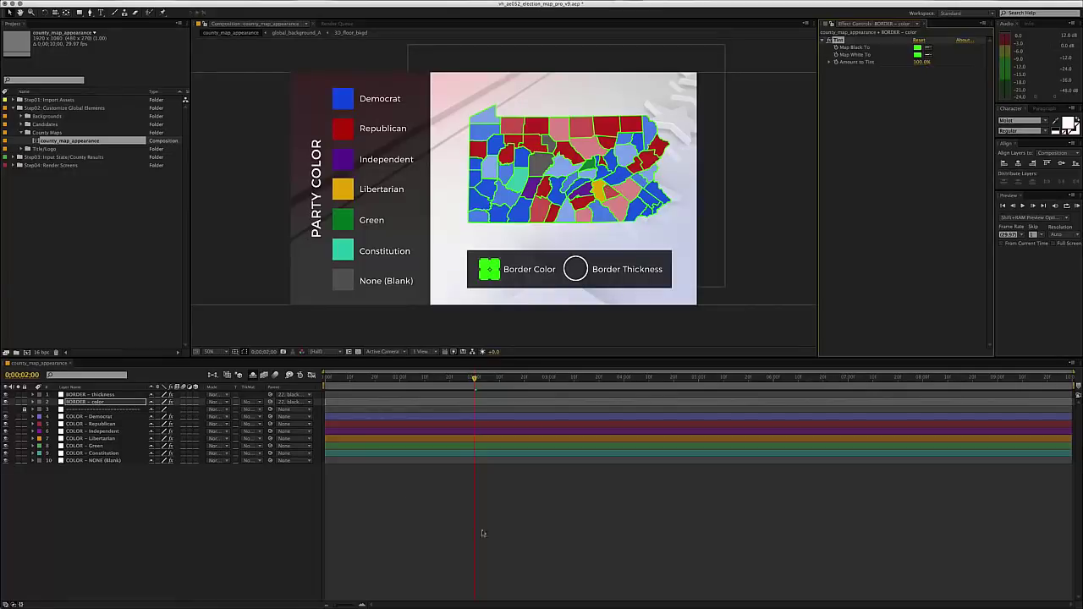
# - Select the border thickness layer and jump to the composition start to preview the borders
pyautogui.hotkey('ctrl', 'Up')
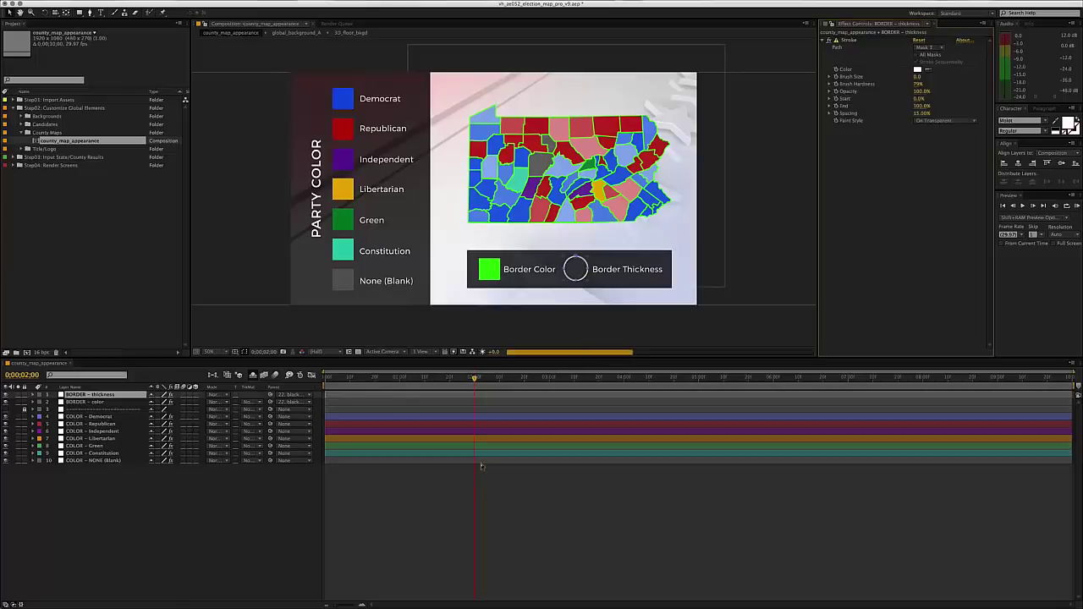
pyautogui.click(483, 468)
pyautogui.press('Home')
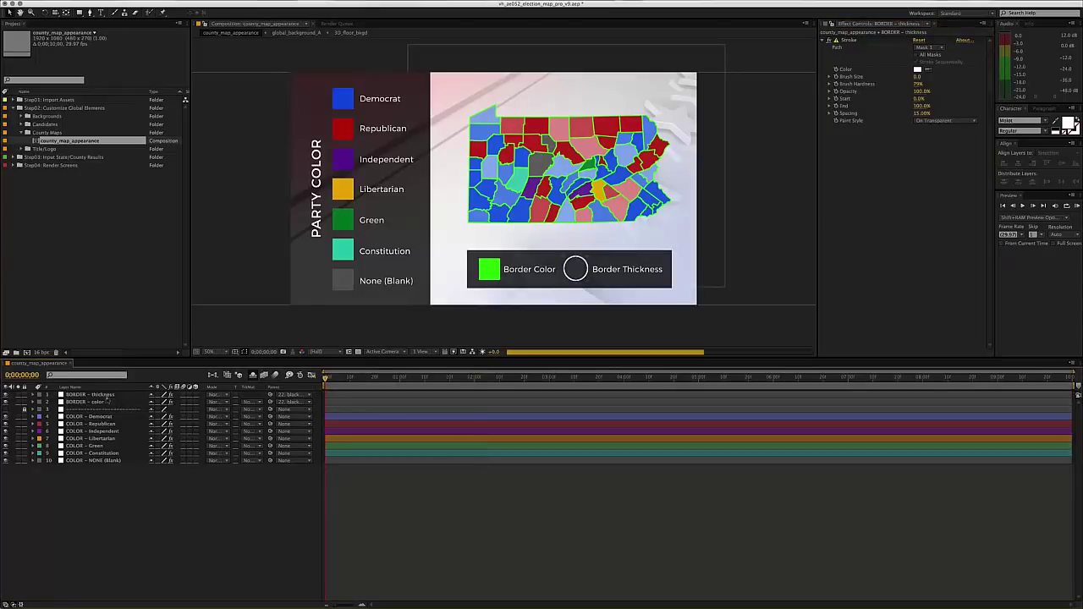
pyautogui.click(446, 394)
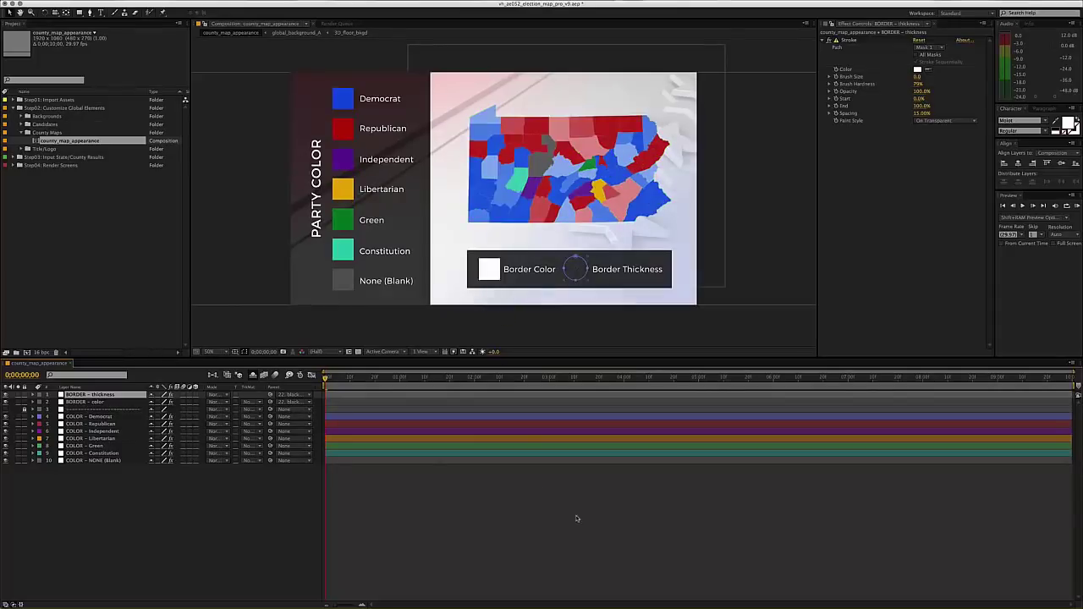
# - Close county_map_appearance, reopen it from the Project panel, and close it again
pyautogui.click(428, 473)
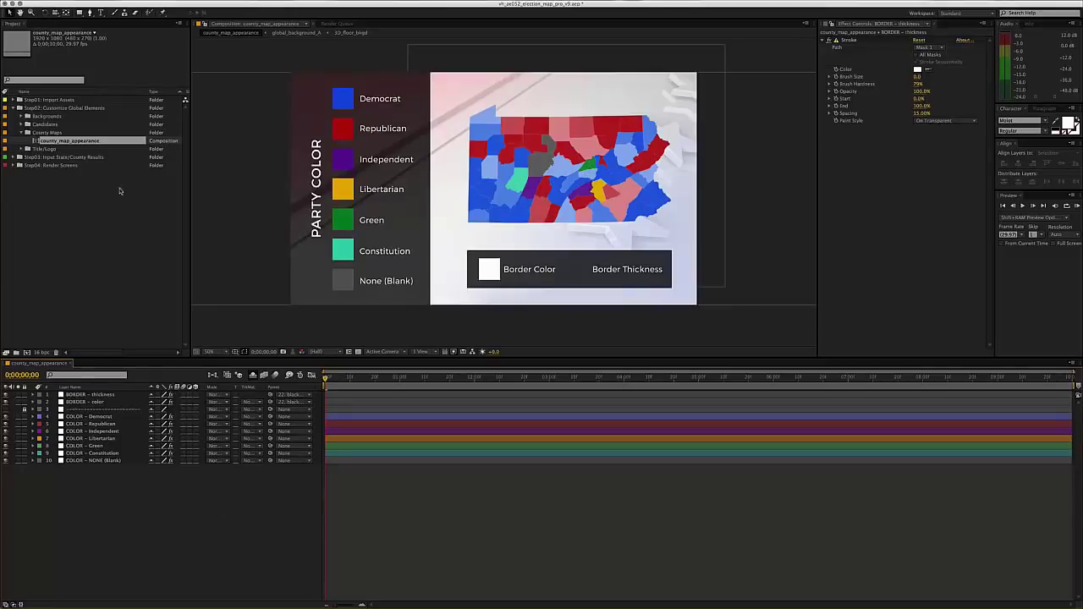
pyautogui.press('super+w')
pyautogui.doubleClick(71, 141)
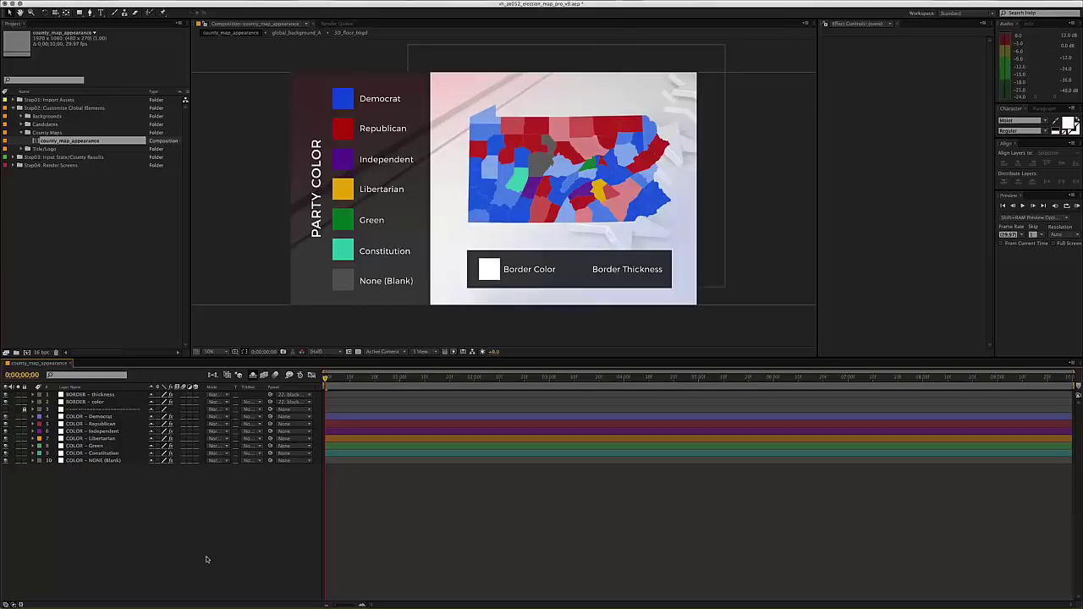
pyautogui.press('super+w')
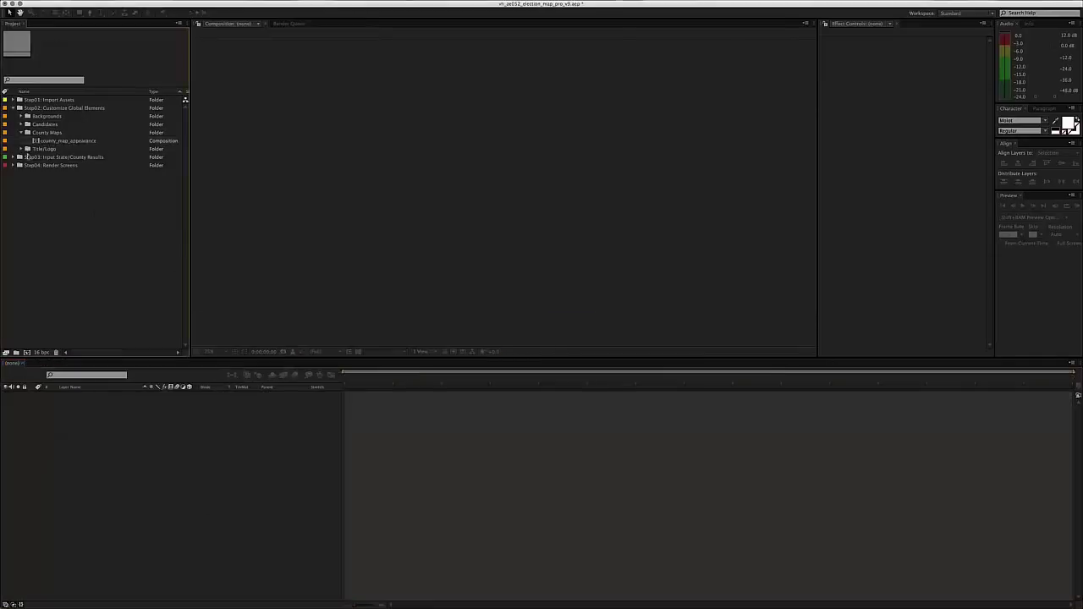
# - Open main_title/logo from the Title/Logo folder and move the time to 0;00;03;27
pyautogui.click(22, 132)
pyautogui.click(44, 141)
pyautogui.click(21, 140)
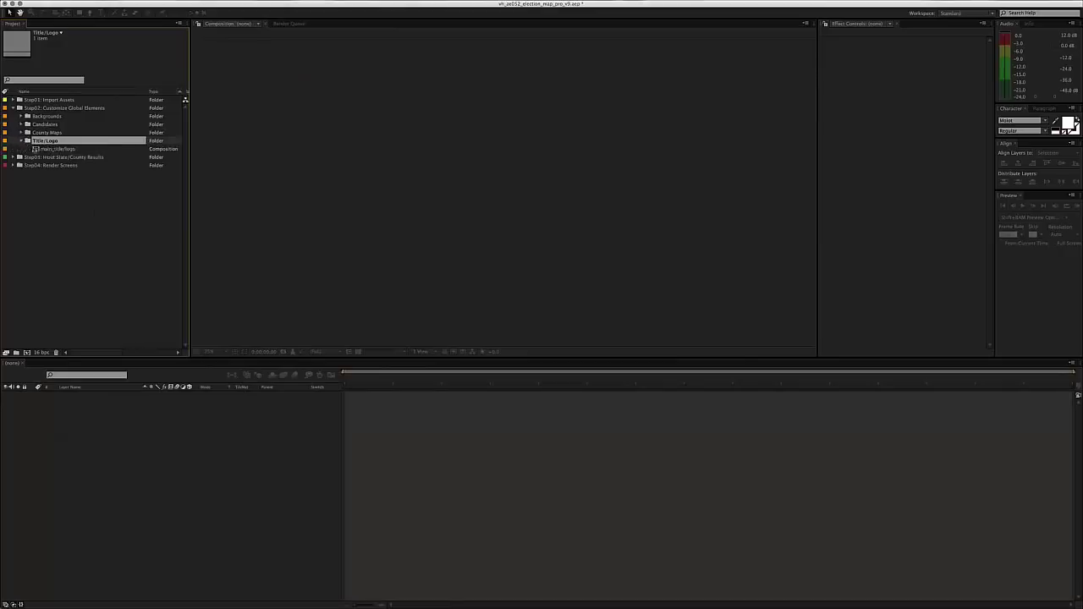
pyautogui.doubleClick(53, 149)
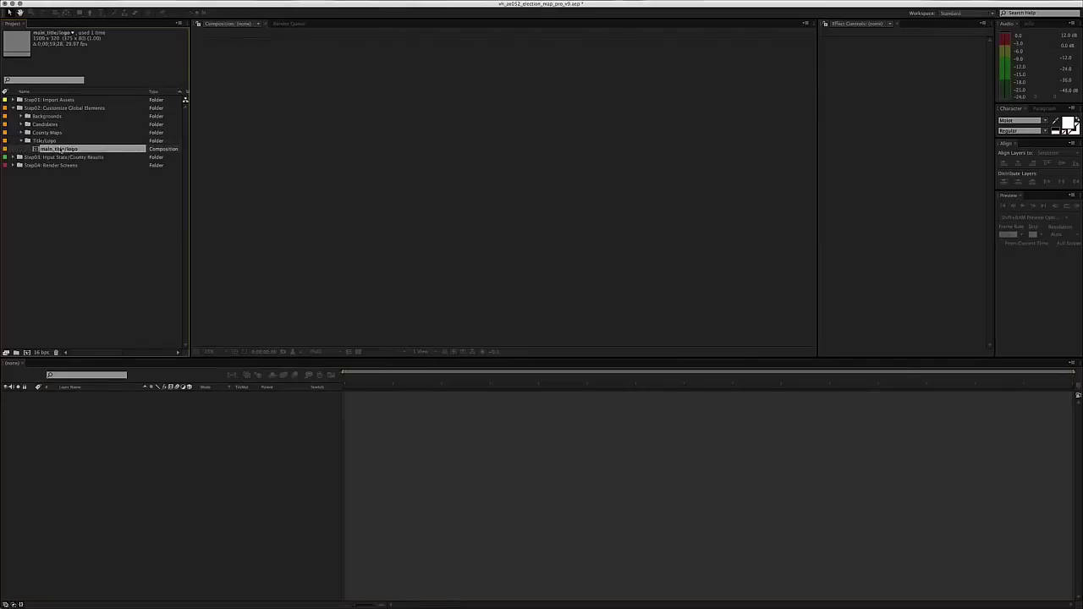
pyautogui.moveTo(375, 378); pyautogui.dragTo(392, 378)
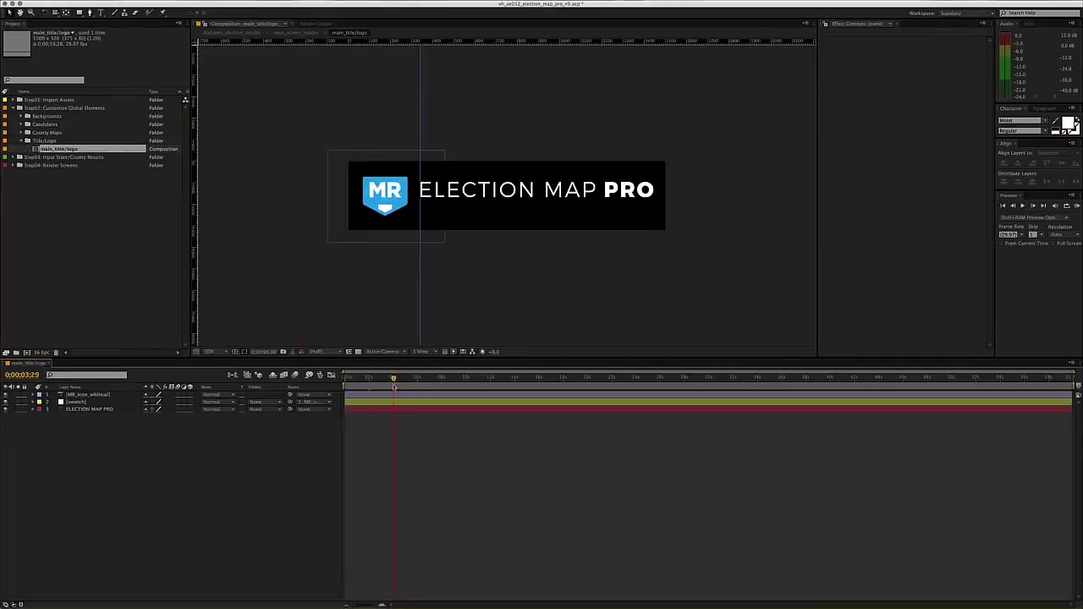
# - Inspect Alabama_counties in Alabama_election_results at 1 second, then select MR_icon_white.ai in main_title/logo
pyautogui.click(19, 165)
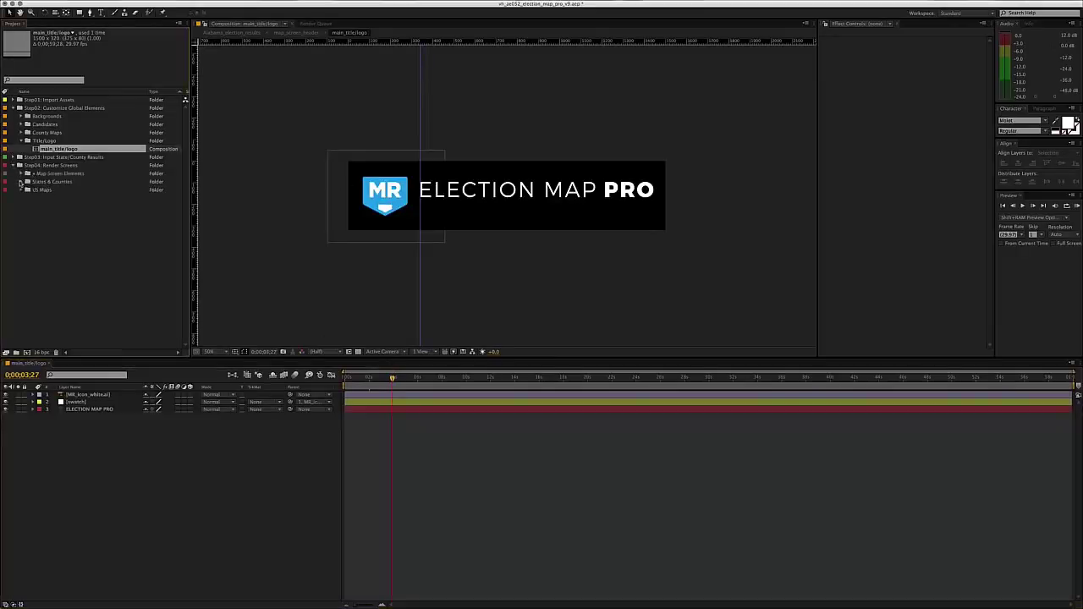
pyautogui.click(20, 181)
pyautogui.scroll(-2, 44, 198)
pyautogui.doubleClick(85, 165)
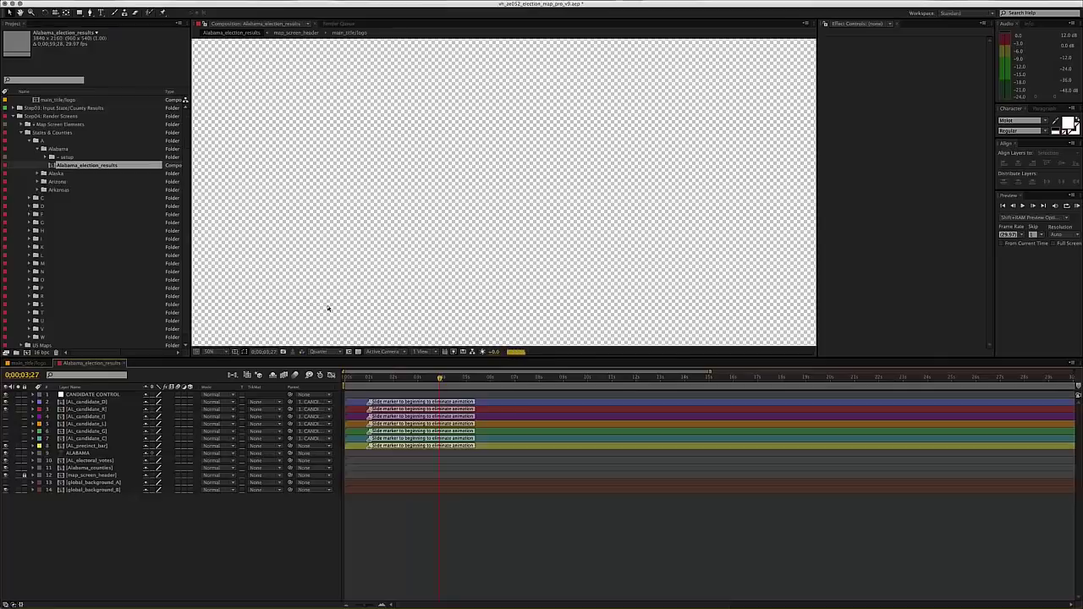
pyautogui.scroll(-1, 329, 307)
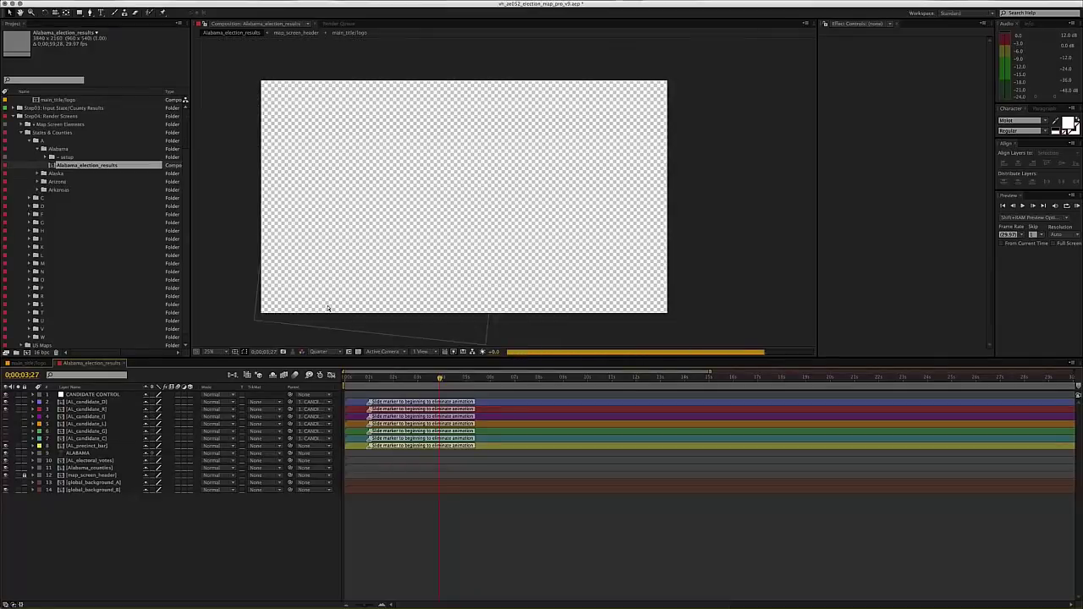
pyautogui.click(370, 378)
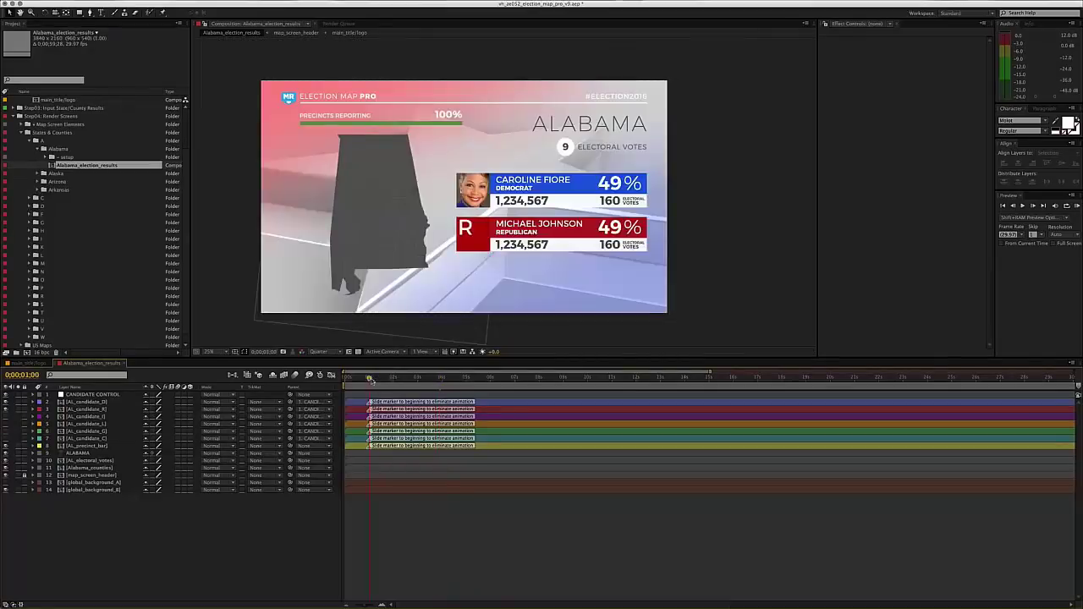
pyautogui.click(298, 98)
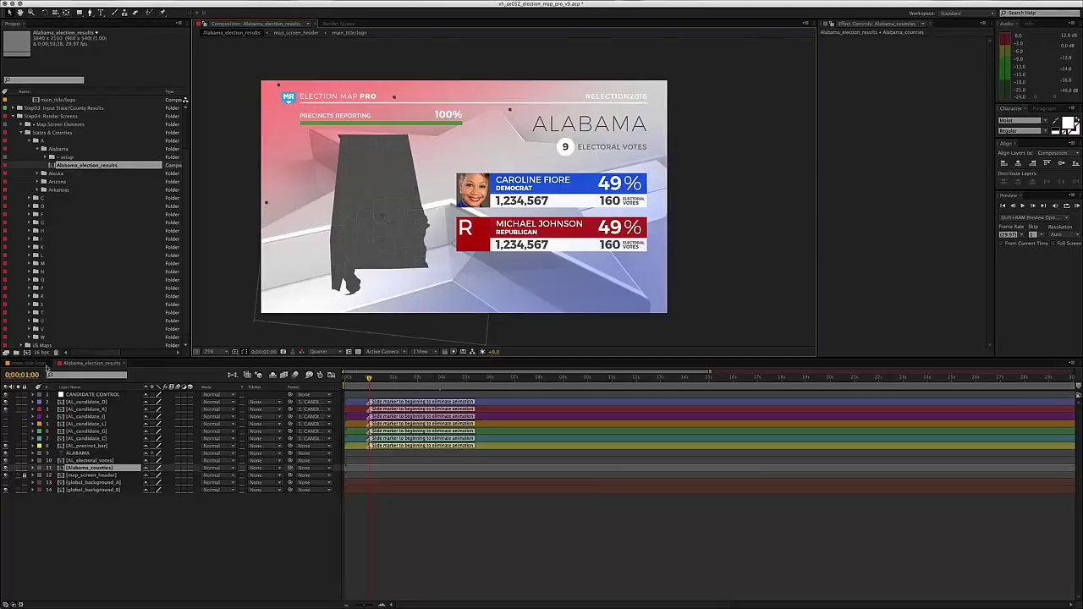
pyautogui.click(33, 364)
pyautogui.click(363, 222)
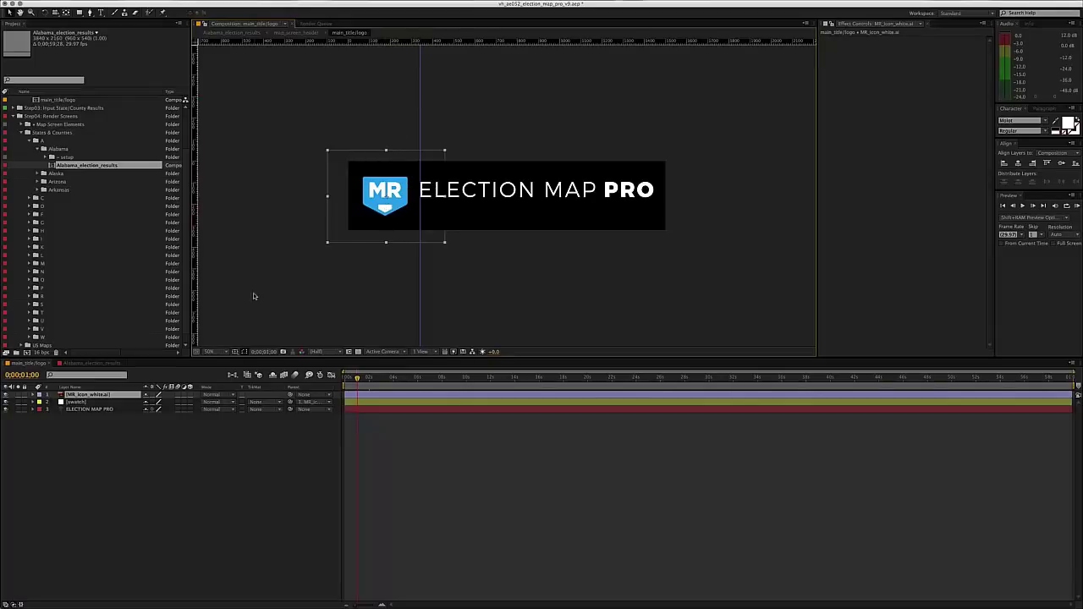
# - Hide the blue swatch and white MR shield icon layers in main_title/logo
pyautogui.click(454, 203)
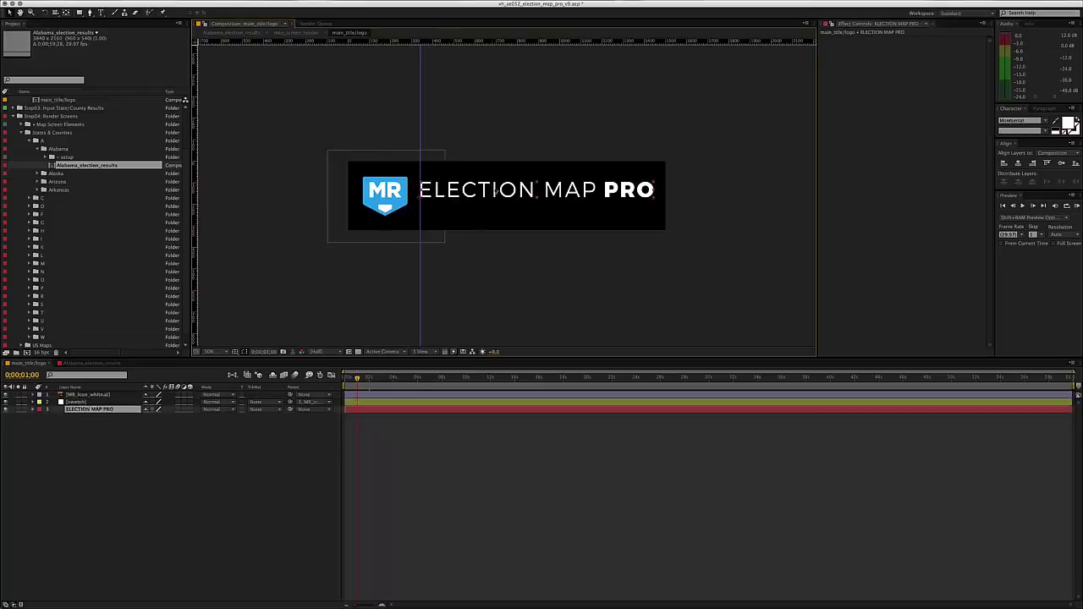
pyautogui.click(7, 402)
pyautogui.click(29, 459)
pyautogui.click(6, 394)
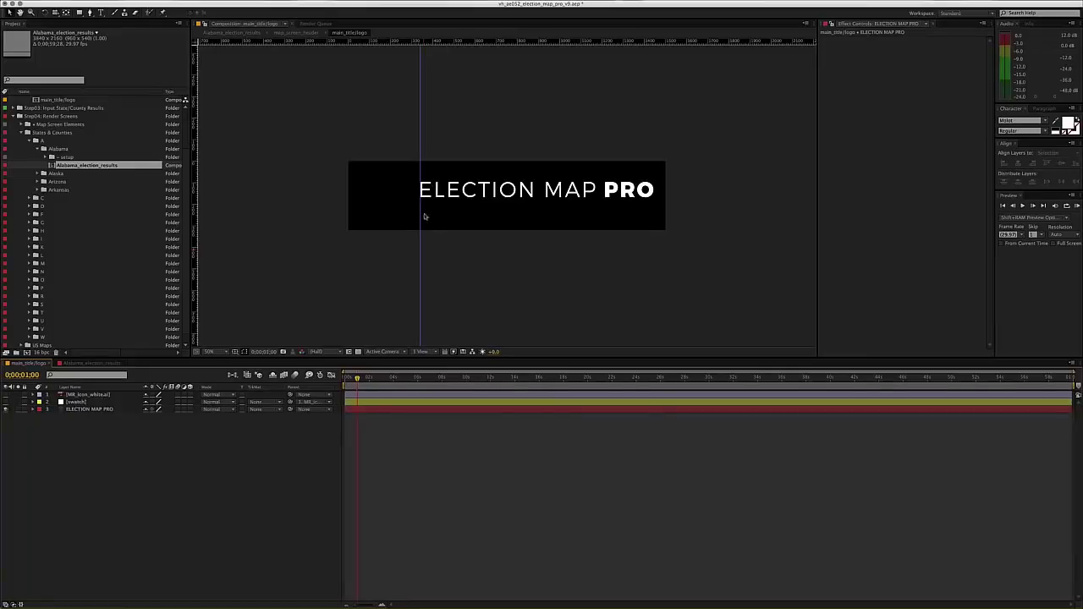
# - Check the title header in Alabama_election_results with safe guides briefly shown, then return to main_title/logo
pyautogui.click(91, 363)
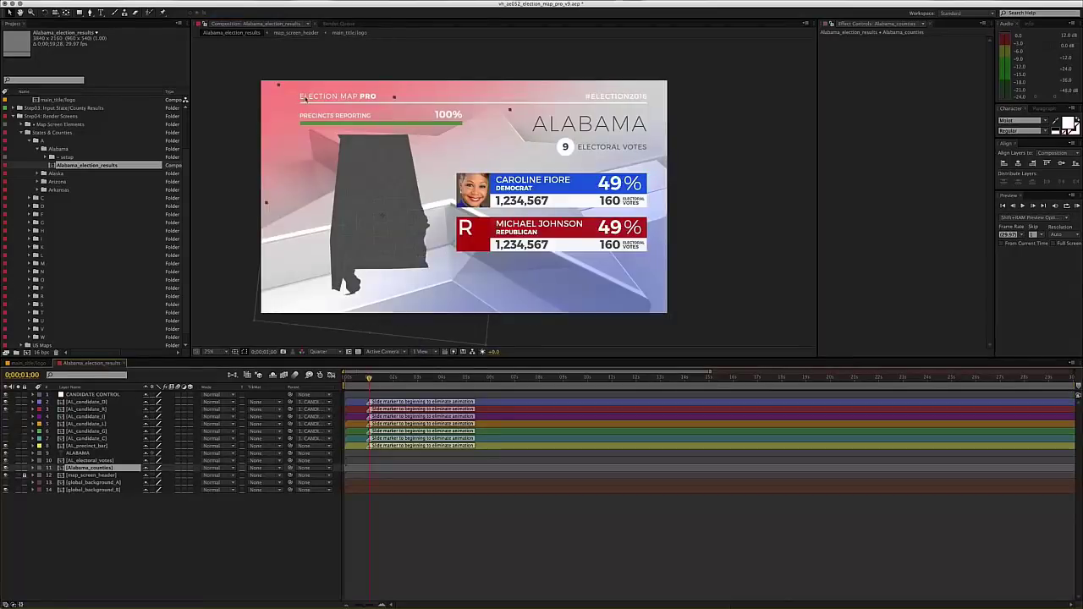
pyautogui.press("'")
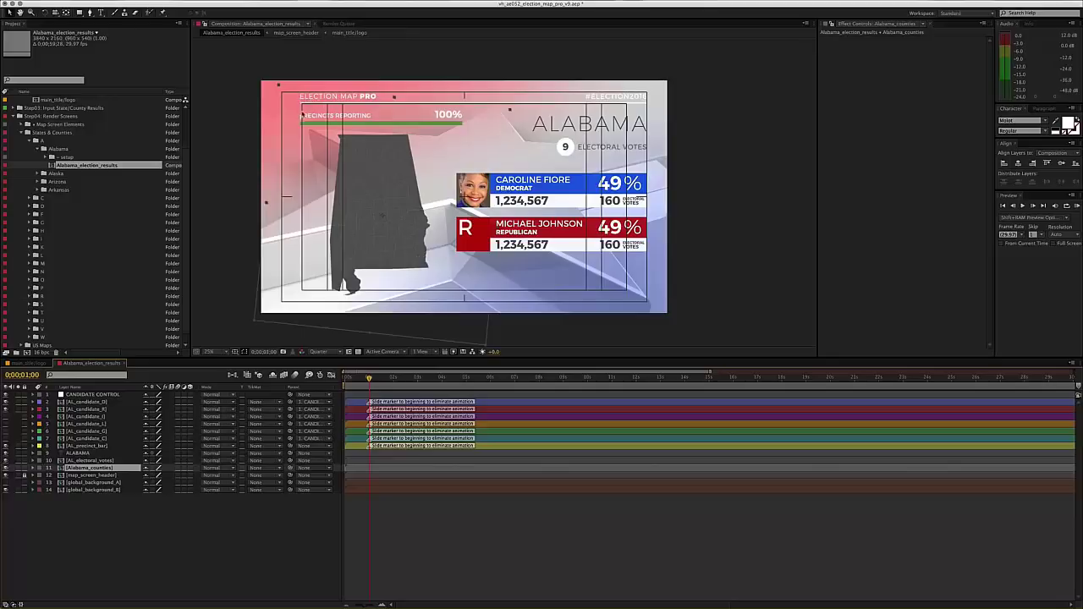
pyautogui.press("'")
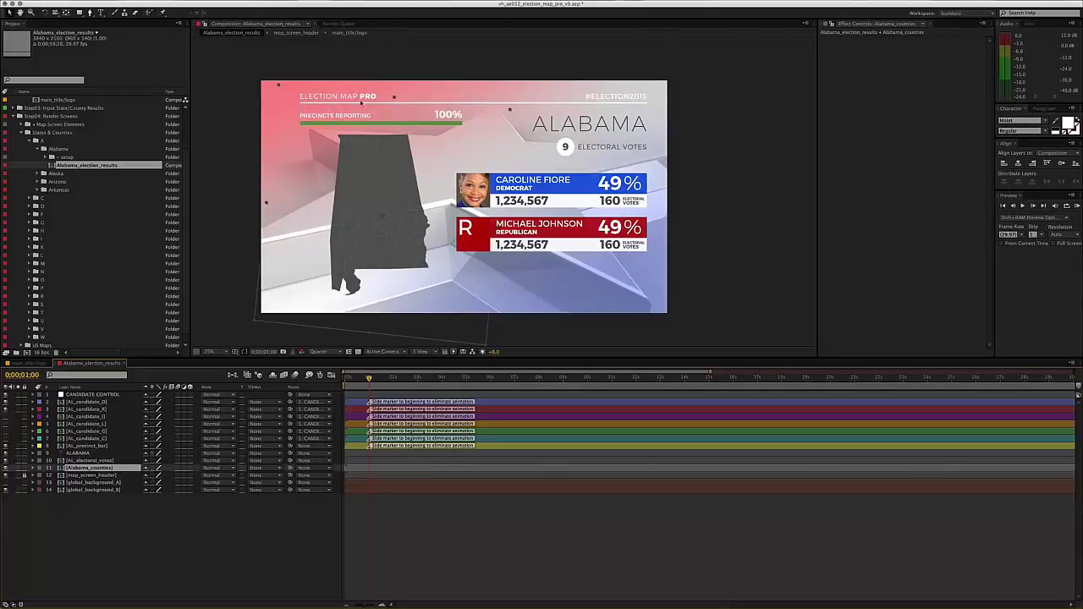
pyautogui.click(39, 364)
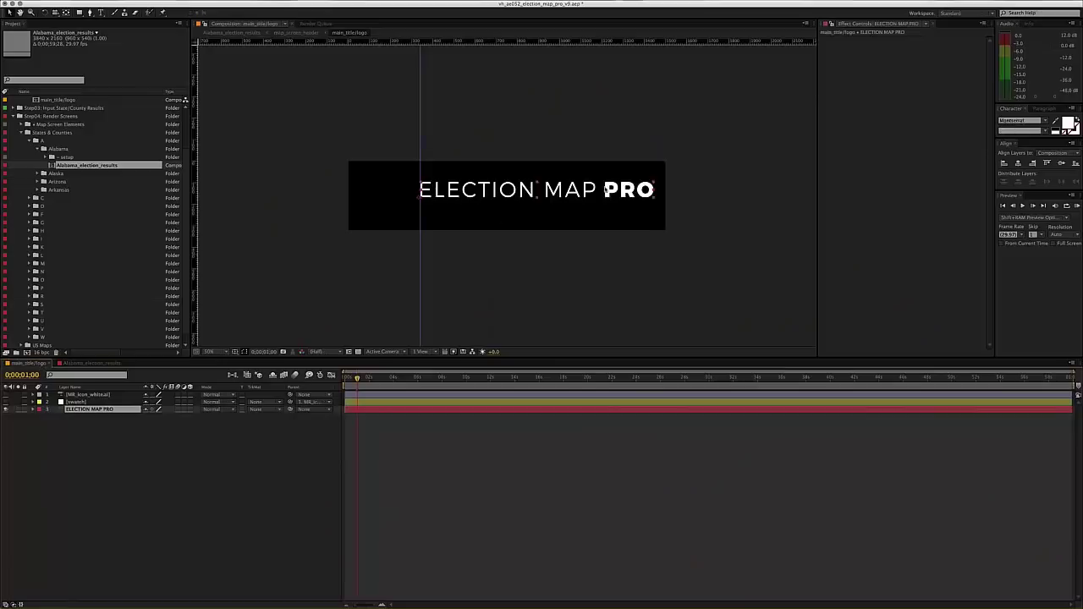
# - Change the title text to '2016 ELECTION' with 2016 set in Bold
pyautogui.doubleClick(474, 192)
pyautogui.write('201')
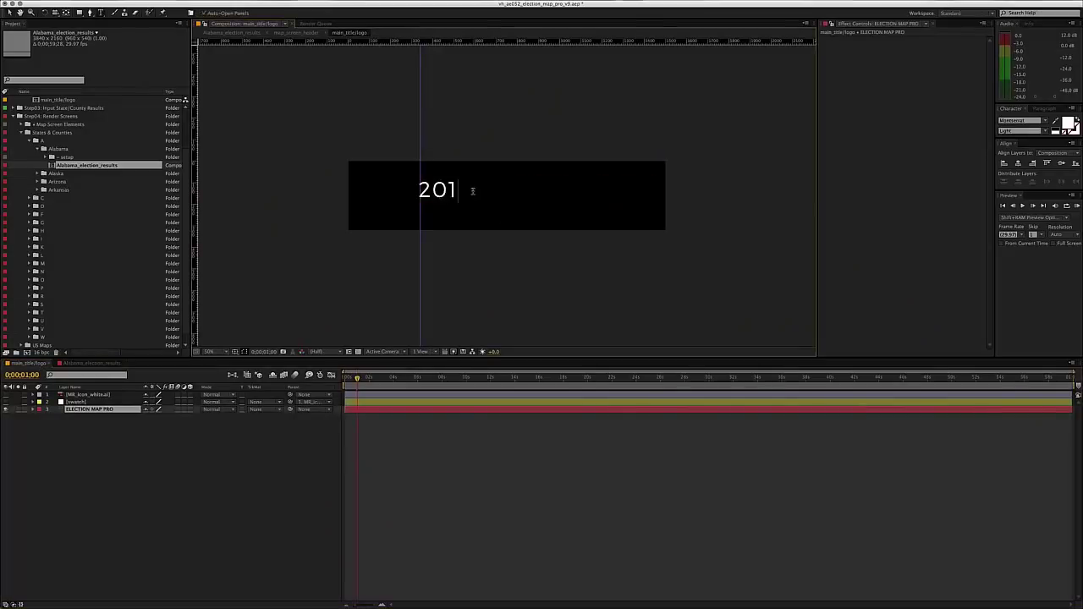
pyautogui.write('6 Election')
pyautogui.press('BackSpace')
pyautogui.press('BackSpace')
pyautogui.press('BackSpace')
pyautogui.press('BackSpace')
pyautogui.press('BackSpace')
pyautogui.press('BackSpace')
pyautogui.press('BackSpace')
pyautogui.write('LECTION')
pyautogui.doubleClick(448, 192)
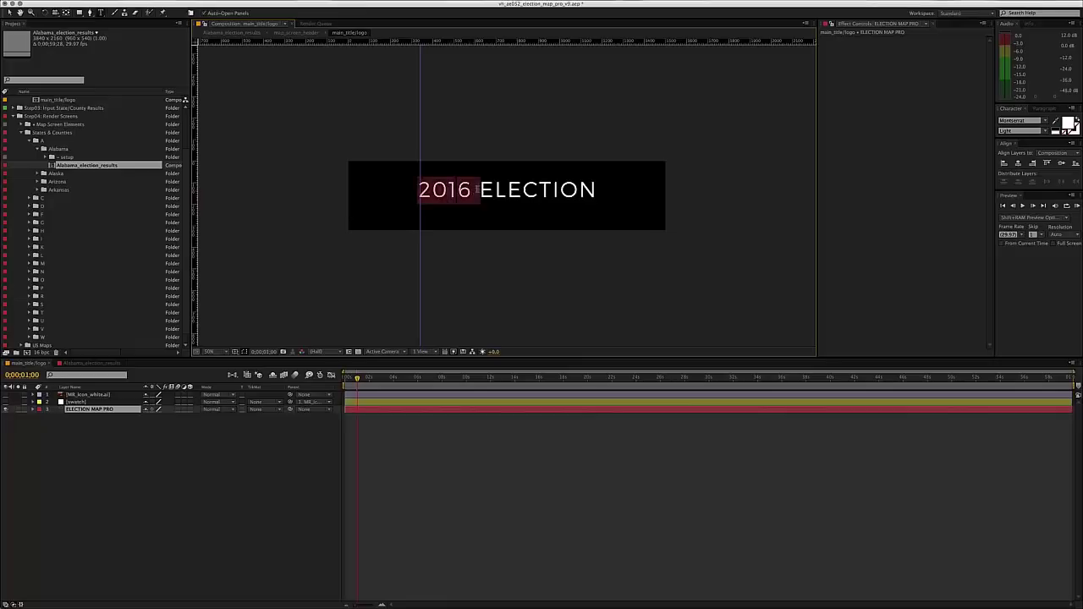
pyautogui.click(1045, 132)
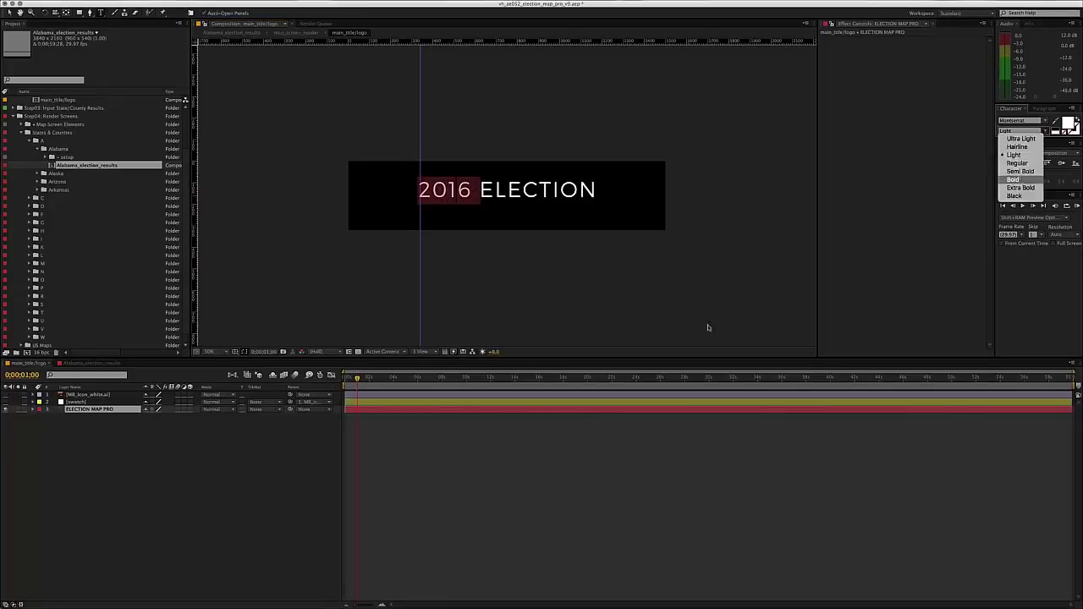
pyautogui.press('Return')
pyautogui.click(491, 519)
# - Preview the new title in Alabama_election_results, close it, and undo back to the original logo
pyautogui.click(91, 362)
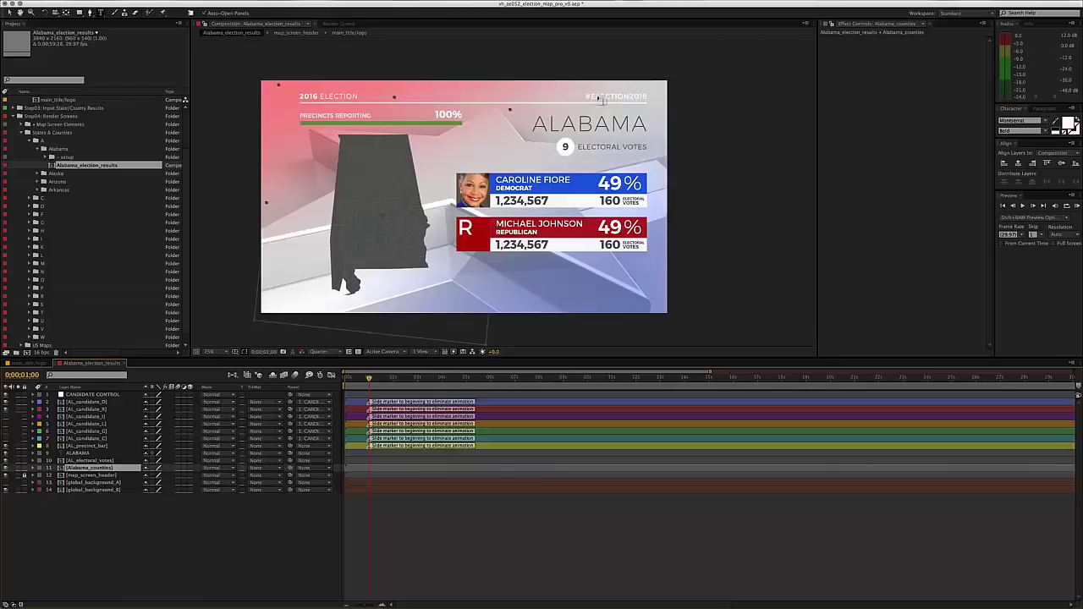
pyautogui.click(205, 539)
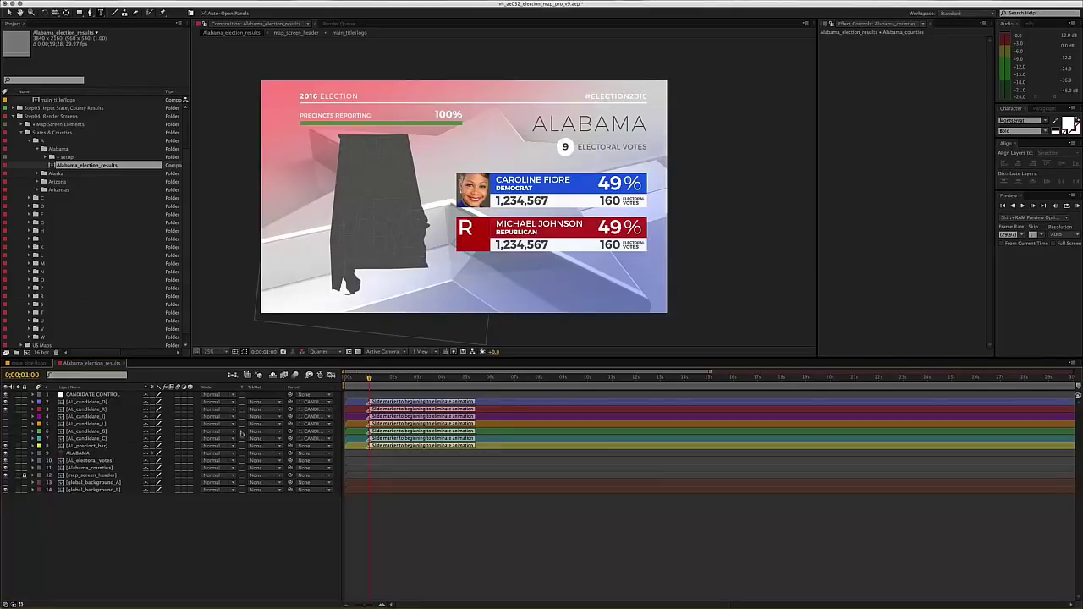
pyautogui.hotkey('ctrl', 'w')
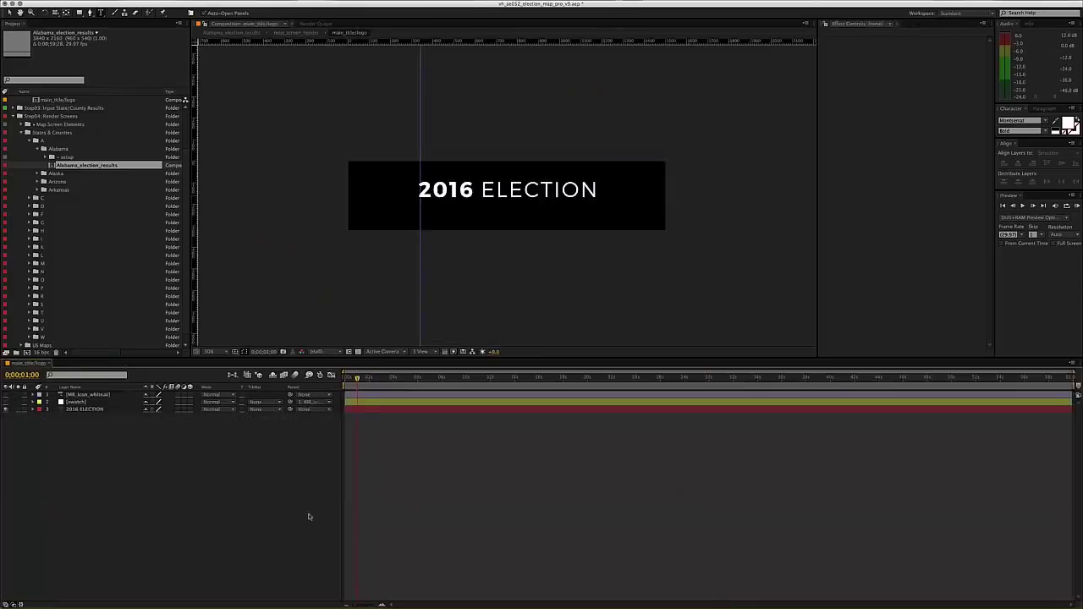
pyautogui.press('super+z')
pyautogui.press('super+z')
pyautogui.press('super+z')
pyautogui.press('super+z')
pyautogui.press('super+z')
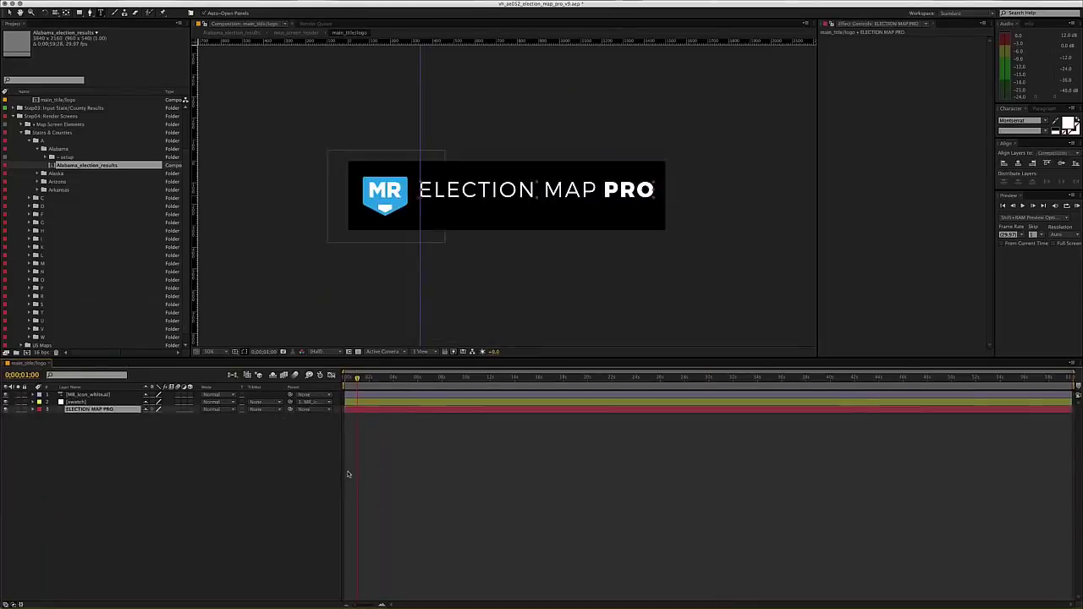
# - Close main_title/logo and collapse the Alabama, Title/Logo, Step02 and Step04 folders
pyautogui.press('super+w')
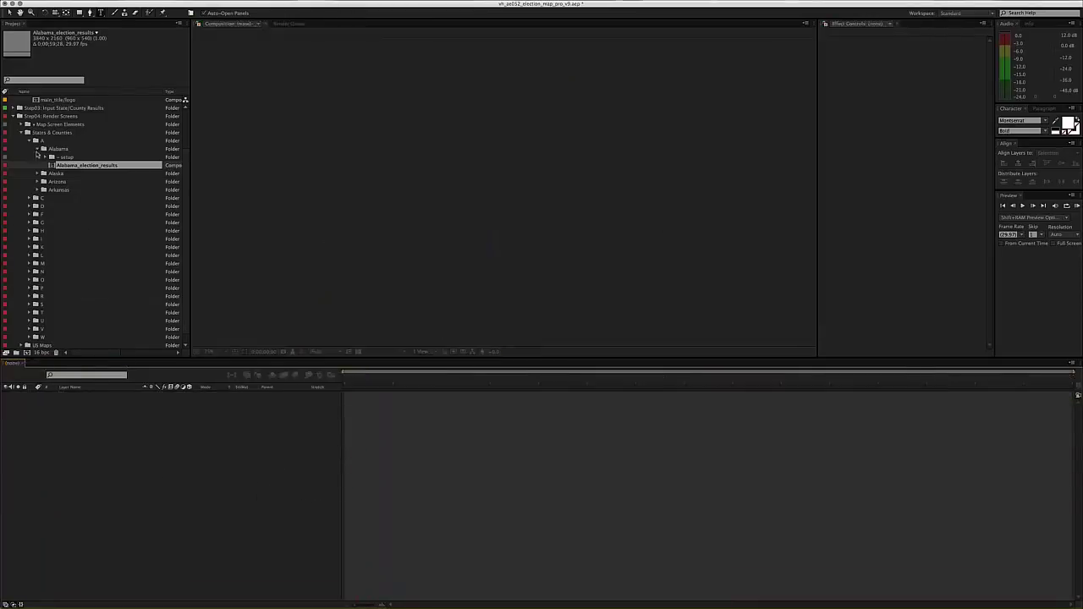
pyautogui.click(39, 148)
pyautogui.scroll(3, 61, 200)
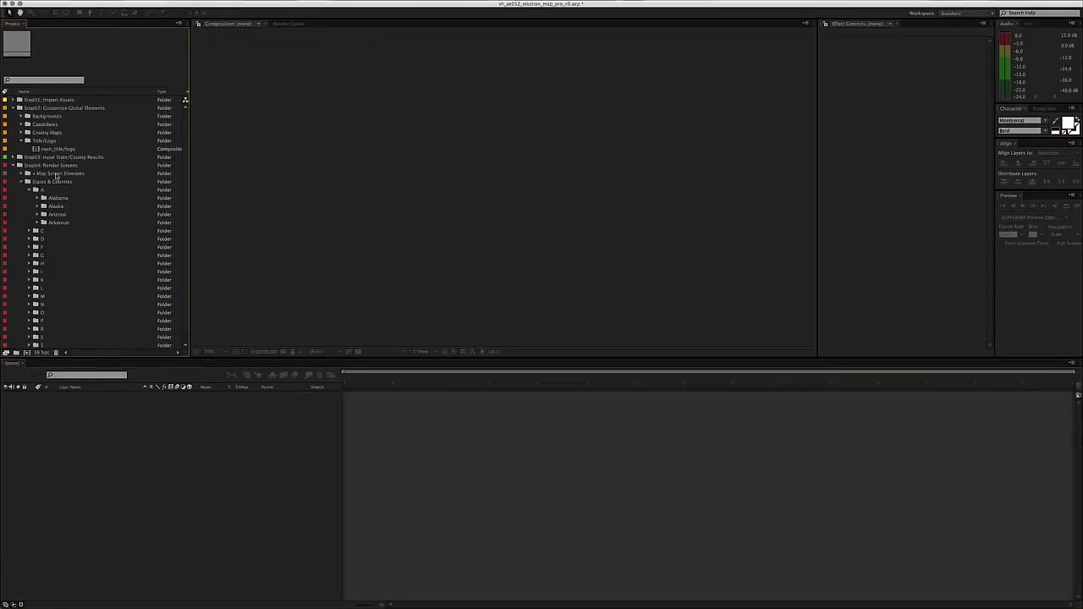
pyautogui.click(46, 141)
pyautogui.click(23, 141)
pyautogui.click(50, 109)
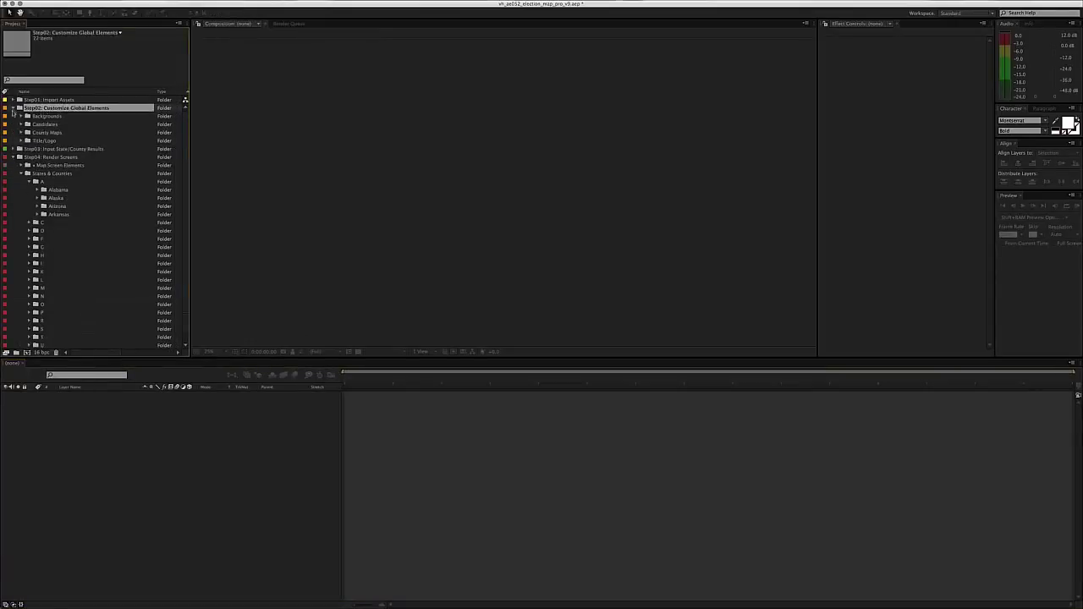
pyautogui.click(14, 109)
pyautogui.click(35, 116)
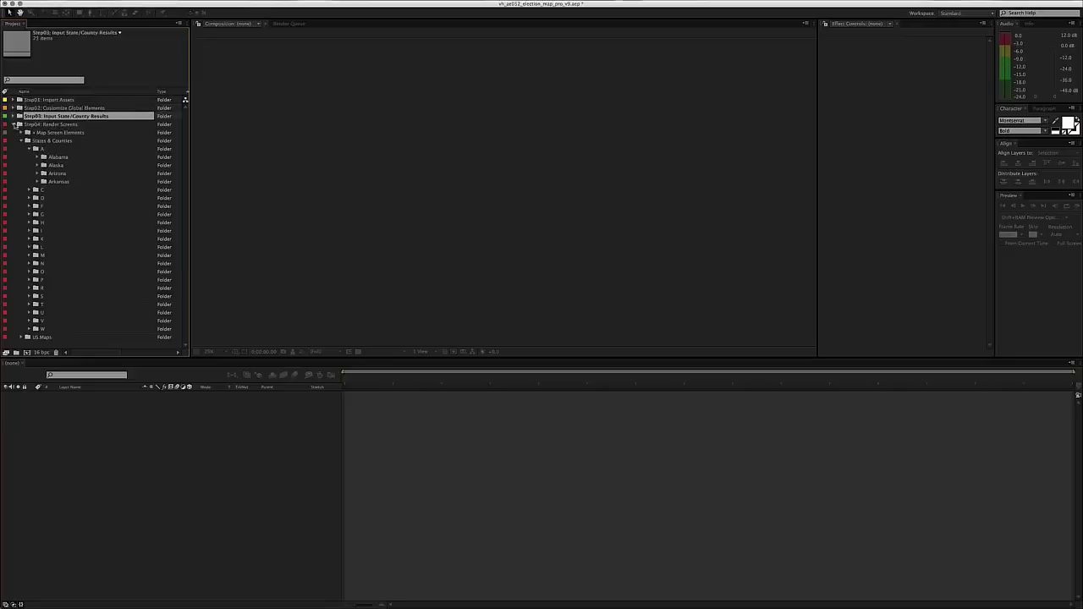
pyautogui.click(15, 125)
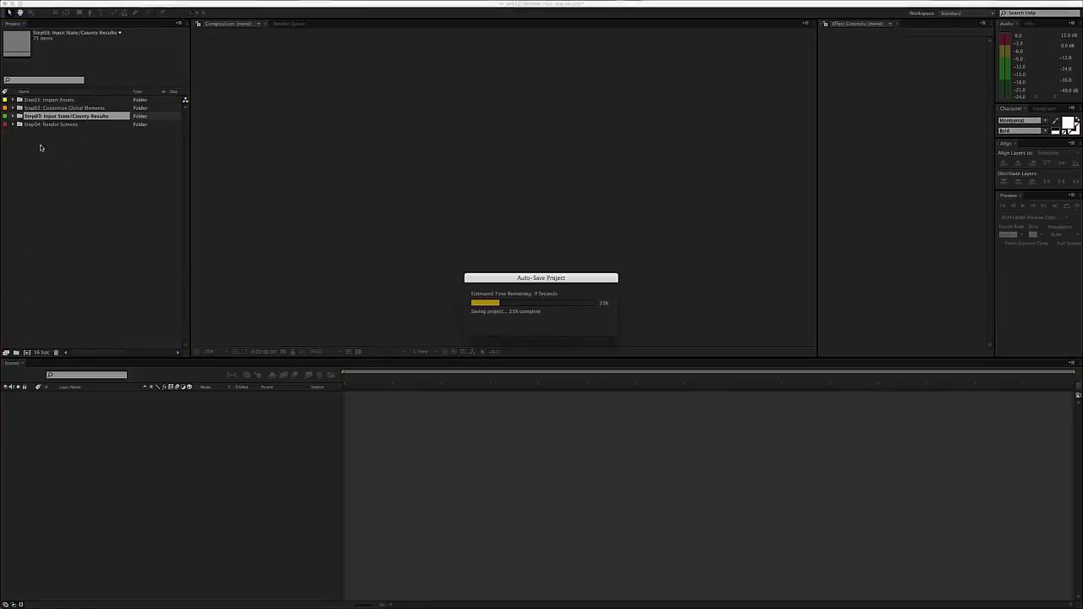
pyautogui.moveTo(554, 280); pyautogui.dragTo(560, 275)
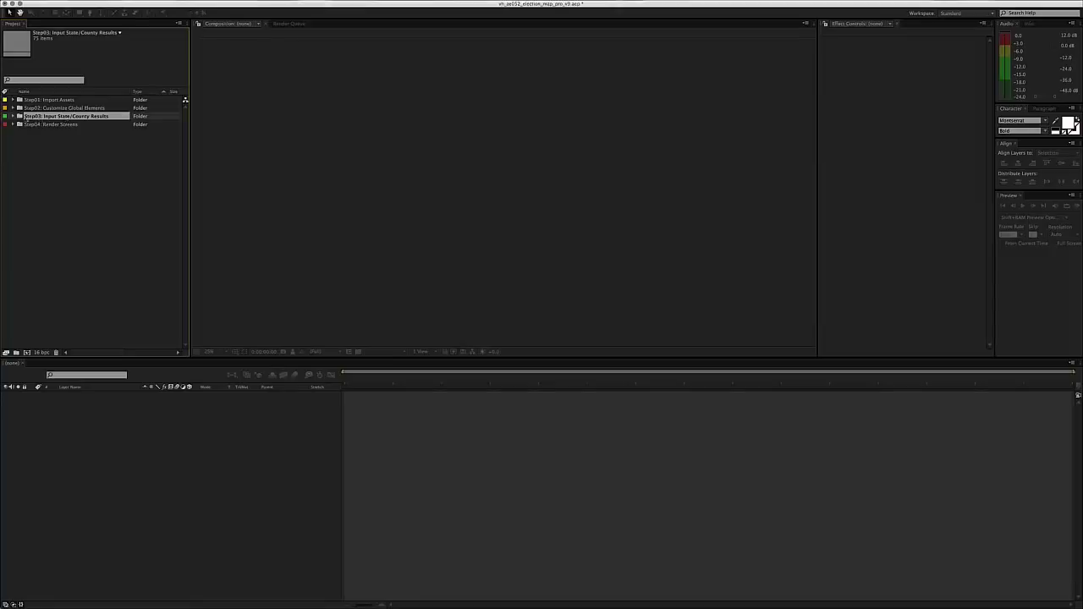
# - Expand the Step03 folder and locate its County Results folder
pyautogui.click(13, 115)
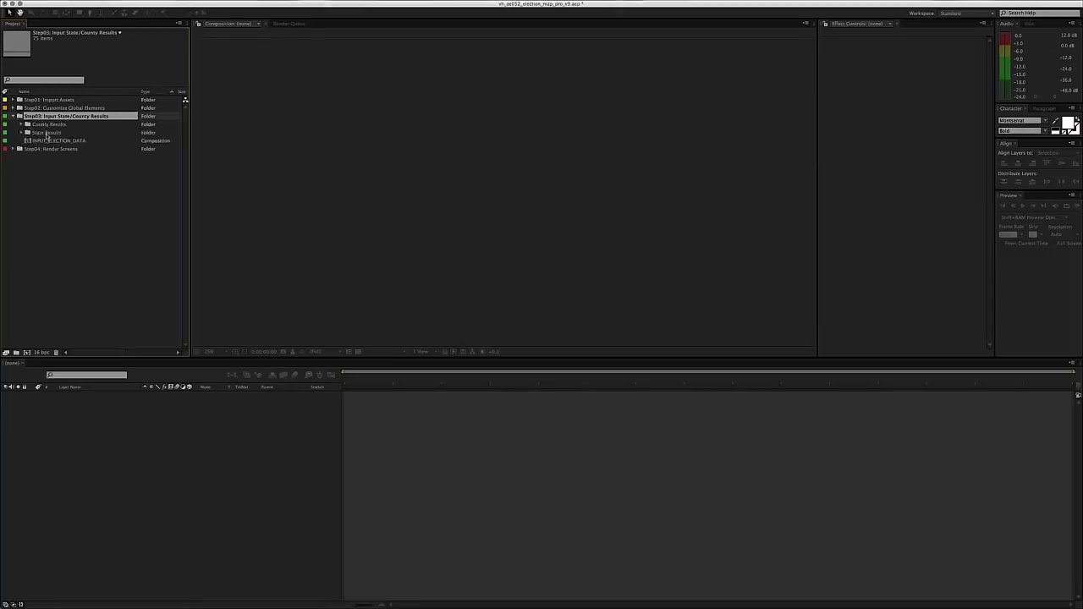
pyautogui.click(47, 133)
pyautogui.click(47, 125)
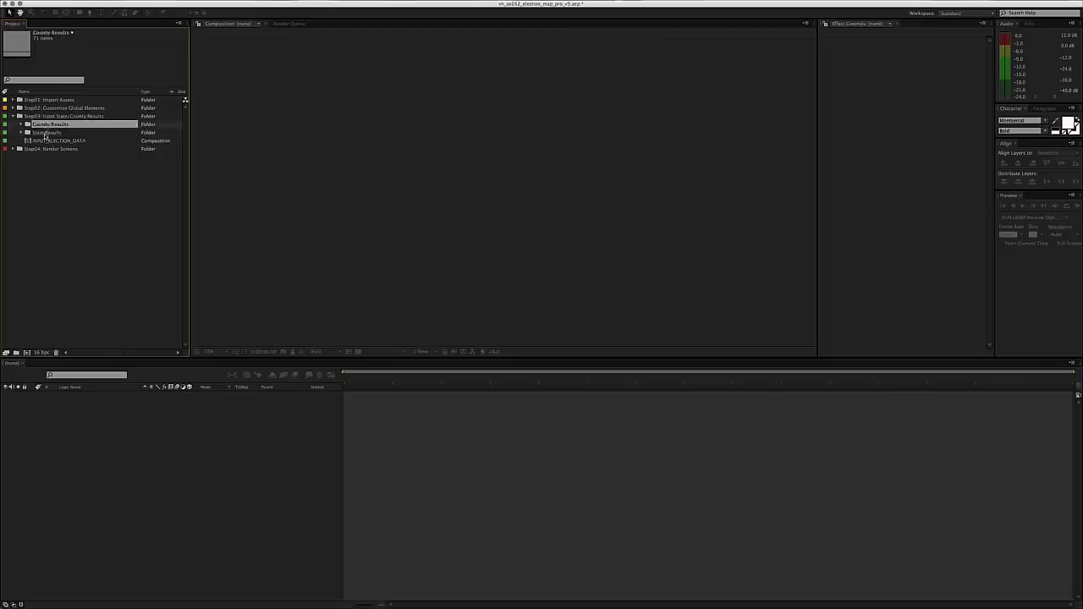
pyautogui.click(44, 133)
pyautogui.click(41, 141)
pyautogui.click(39, 191)
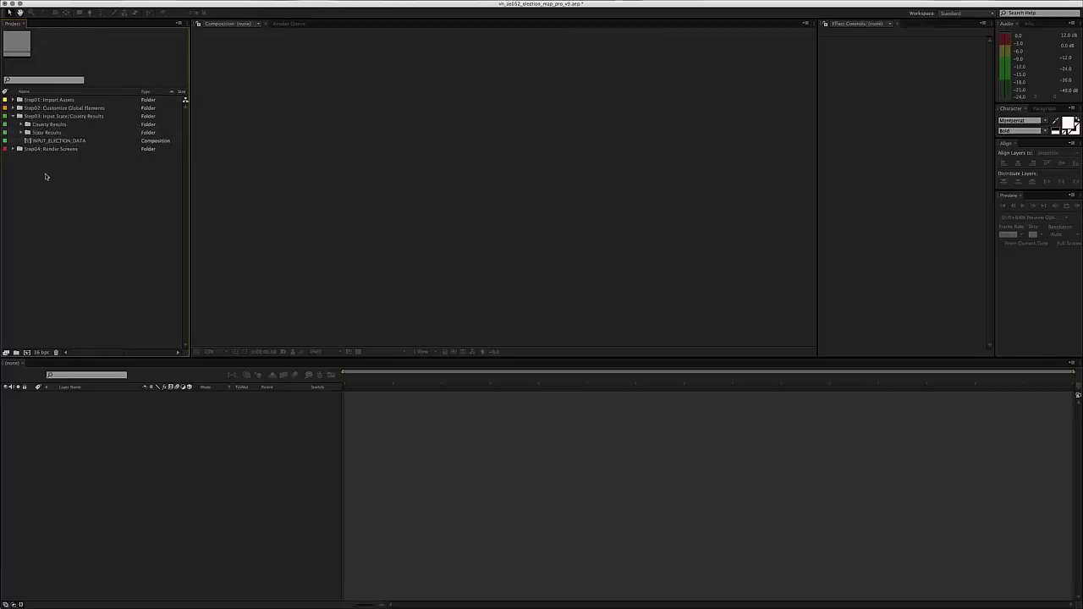
pyautogui.click(44, 124)
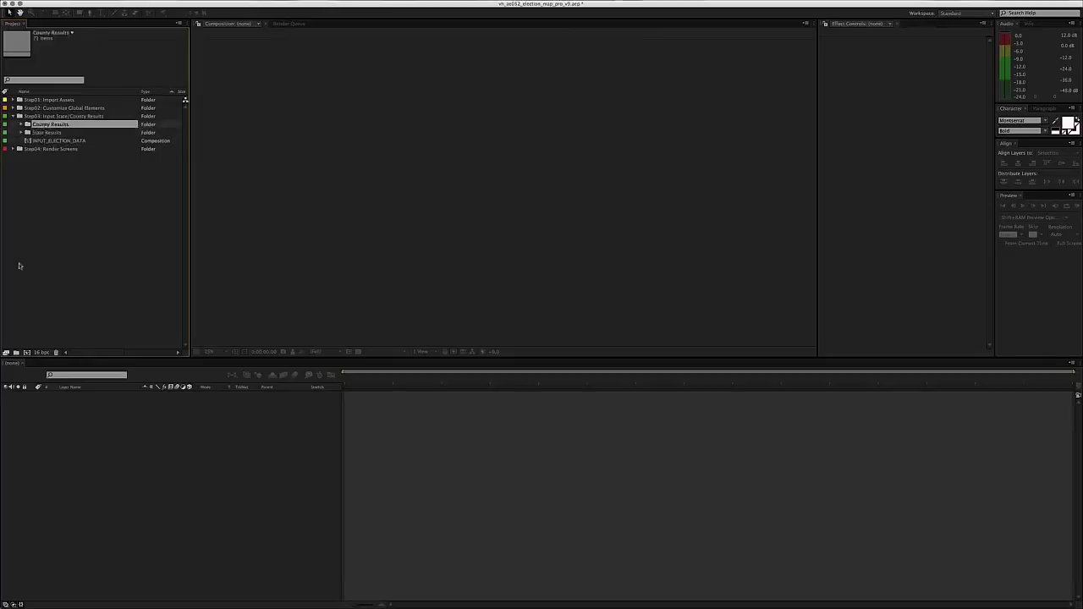
pyautogui.click(58, 210)
# - Expand County Results and its C folder to list California, Colorado and Connecticut comps
pyautogui.click(23, 123)
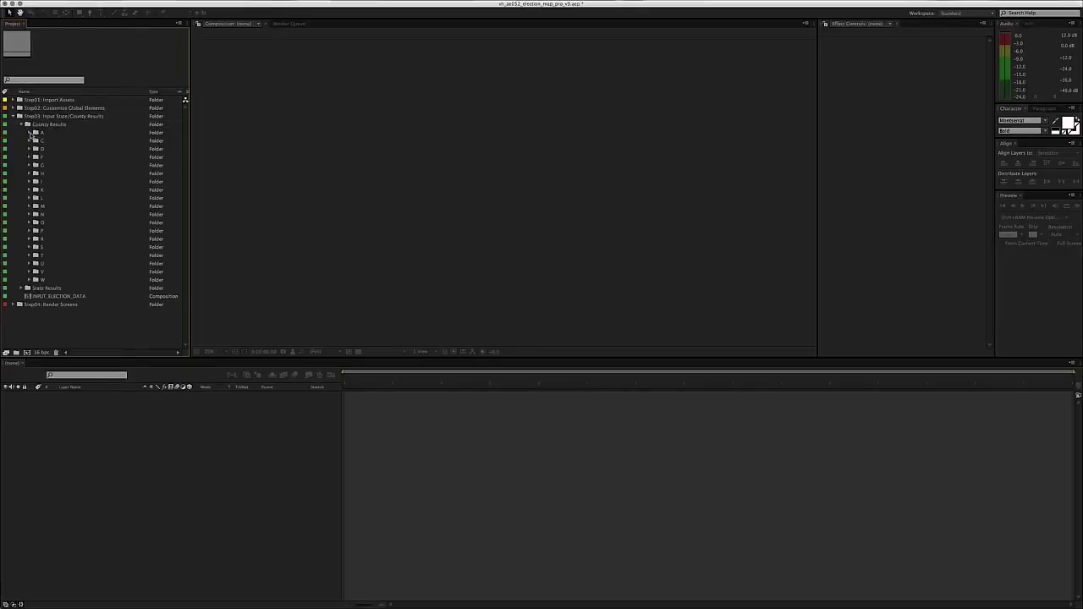
pyautogui.click(30, 132)
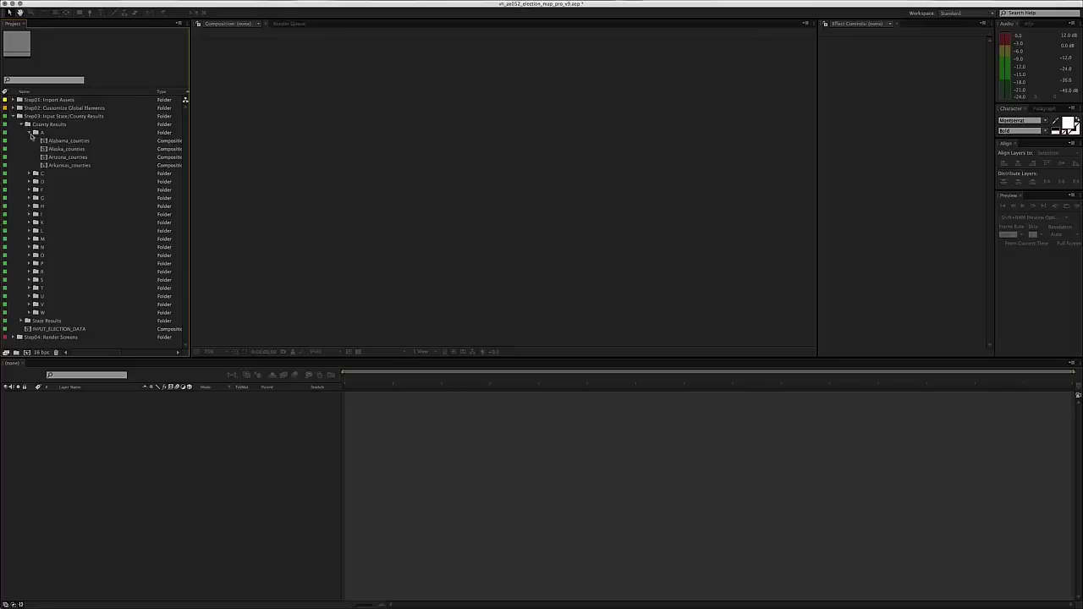
pyautogui.click(30, 133)
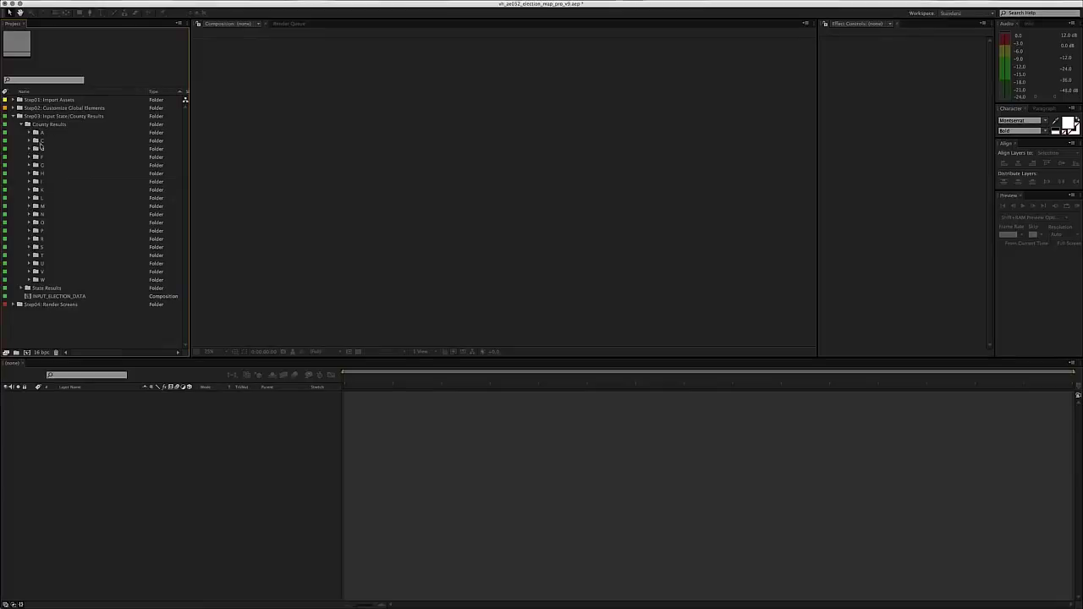
pyautogui.click(29, 141)
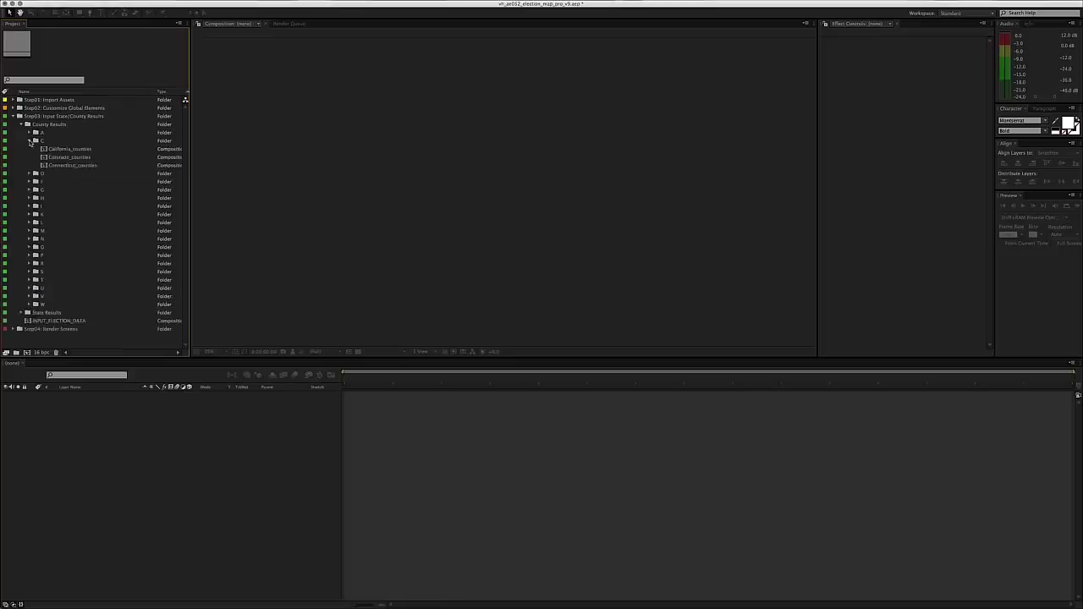
pyautogui.click(30, 140)
pyautogui.click(29, 140)
# - Open Connecticut_counties and select each county layer in the timeline to inspect its tints
pyautogui.doubleClick(57, 165)
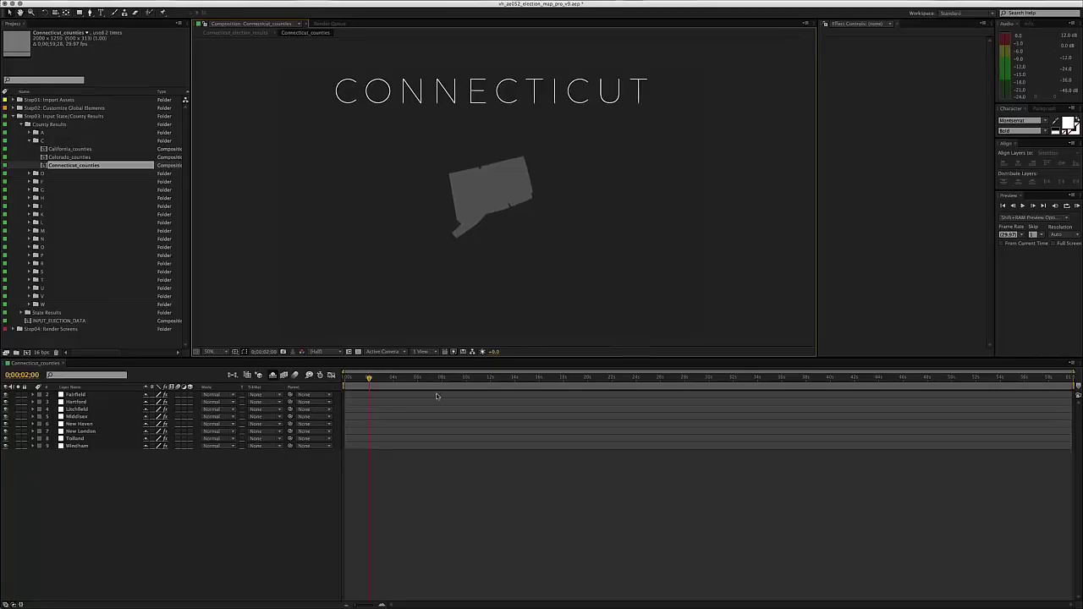
pyautogui.click(94, 396)
pyautogui.click(93, 402)
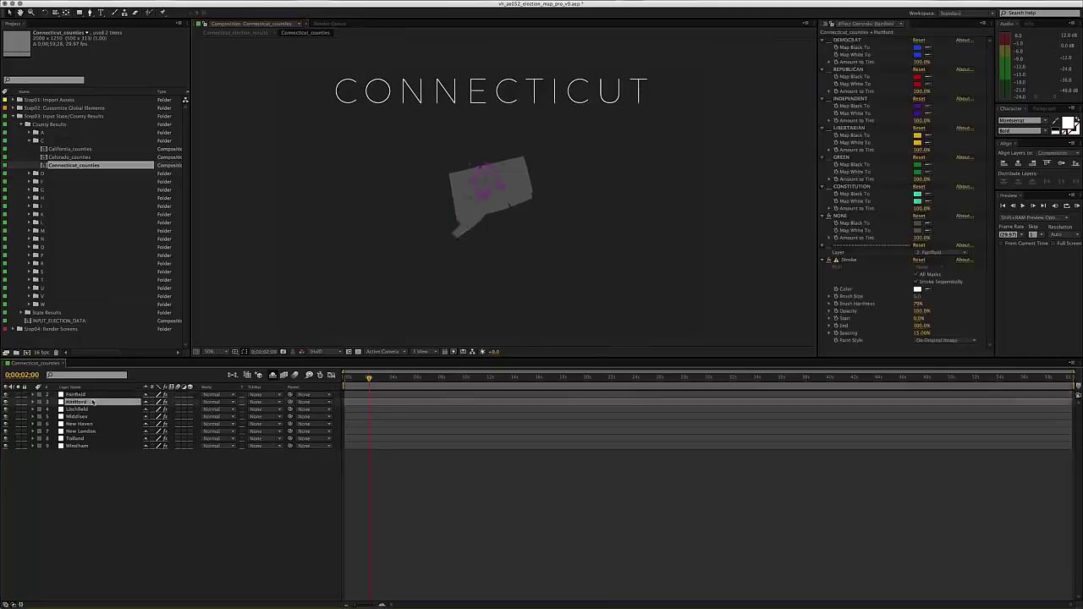
pyautogui.click(92, 409)
pyautogui.click(90, 423)
pyautogui.click(84, 438)
pyautogui.click(81, 446)
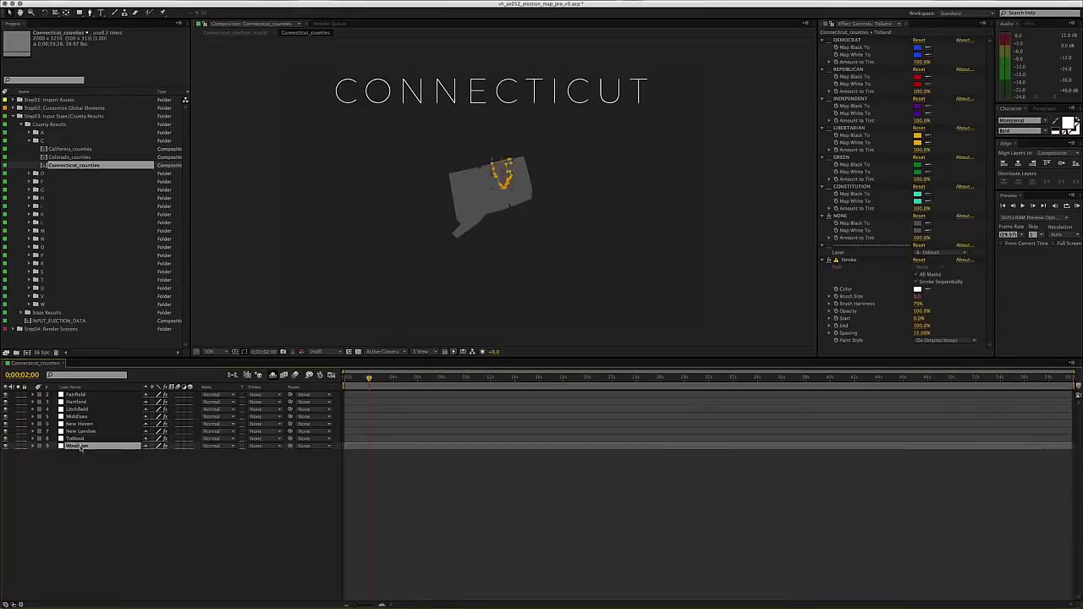
pyautogui.click(143, 512)
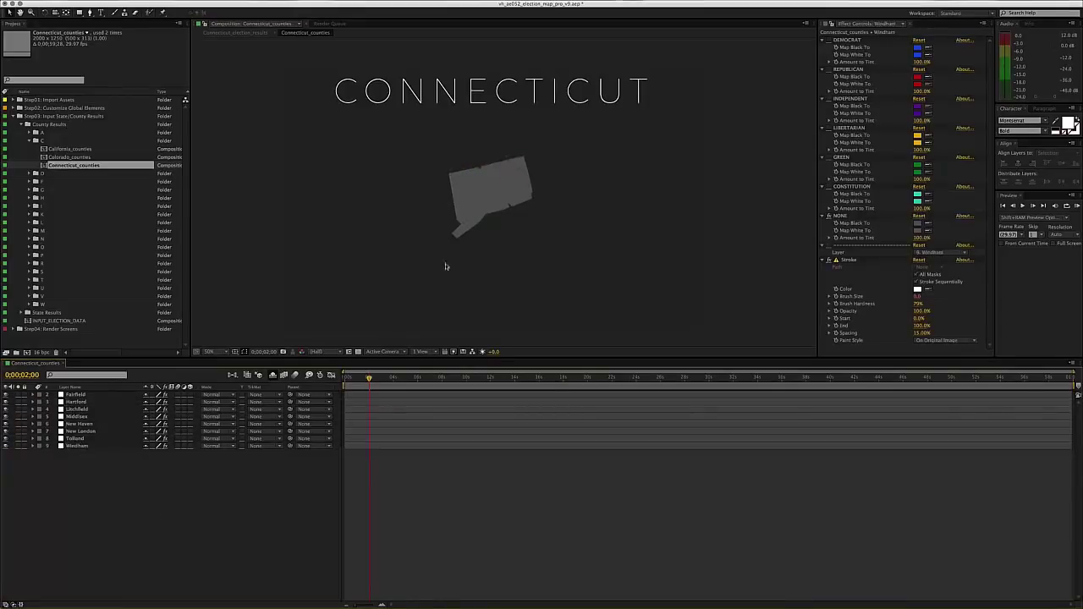
# - Click each Connecticut county on the map to check its tint settings
pyautogui.click(463, 194)
pyautogui.click(485, 209)
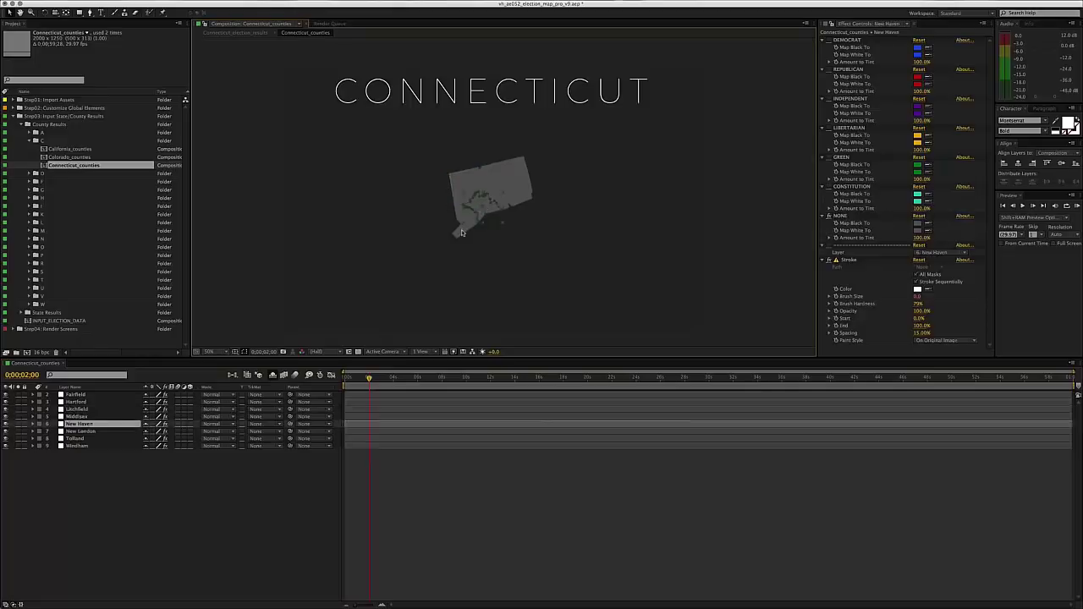
pyautogui.click(462, 233)
pyautogui.click(496, 176)
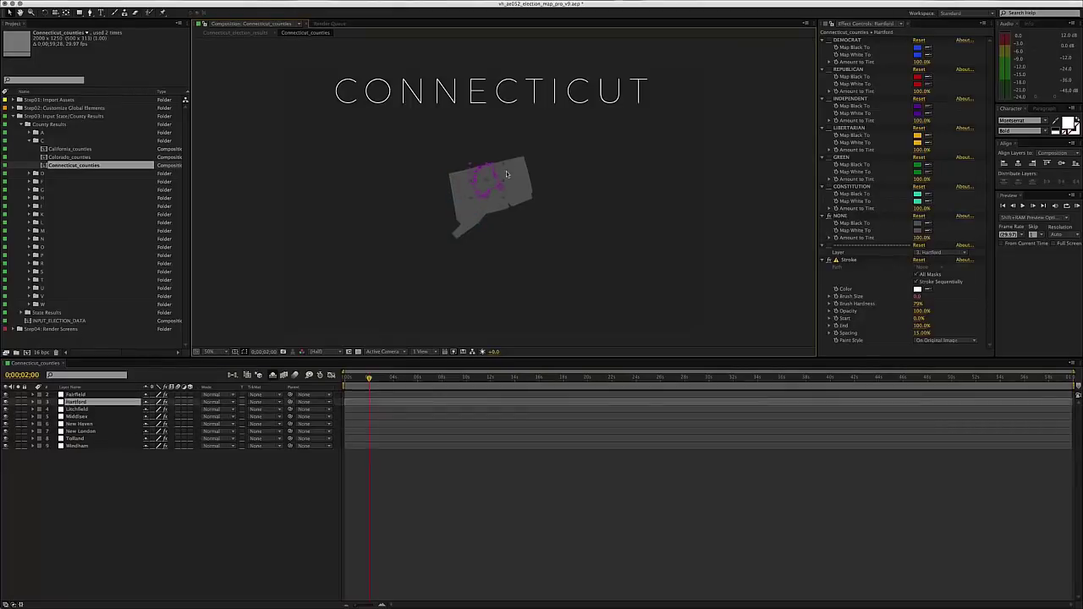
pyautogui.click(507, 174)
pyautogui.click(525, 174)
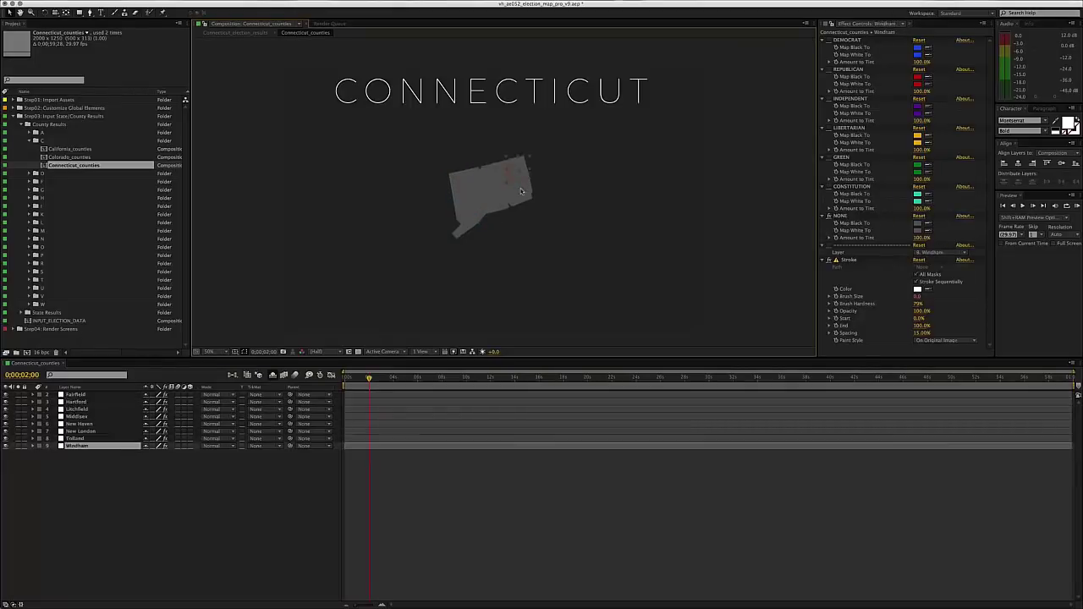
pyautogui.click(520, 192)
pyautogui.click(495, 201)
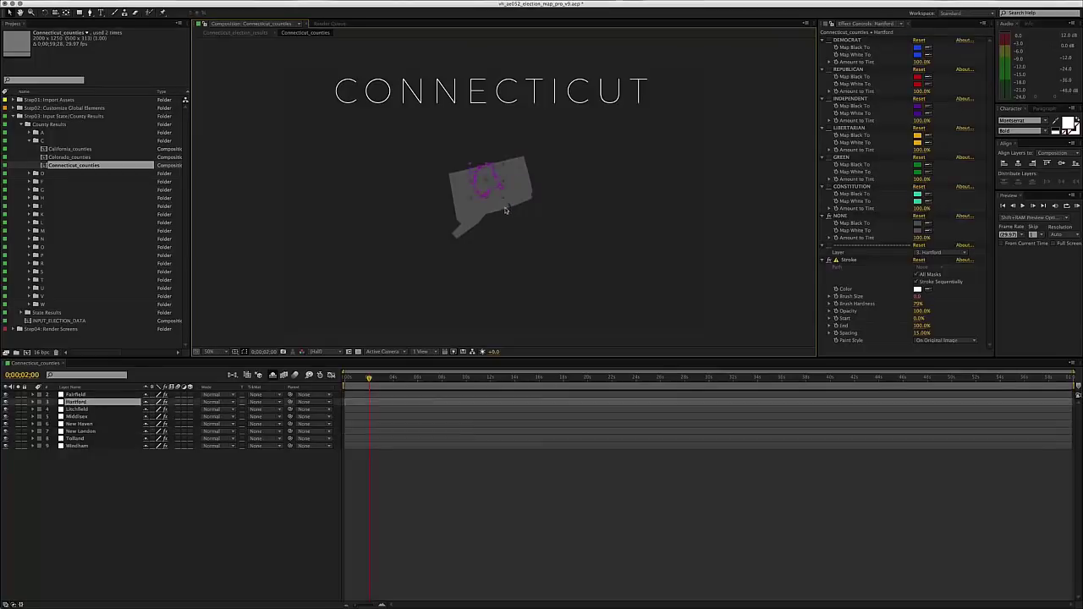
pyautogui.click(505, 209)
pyautogui.click(479, 208)
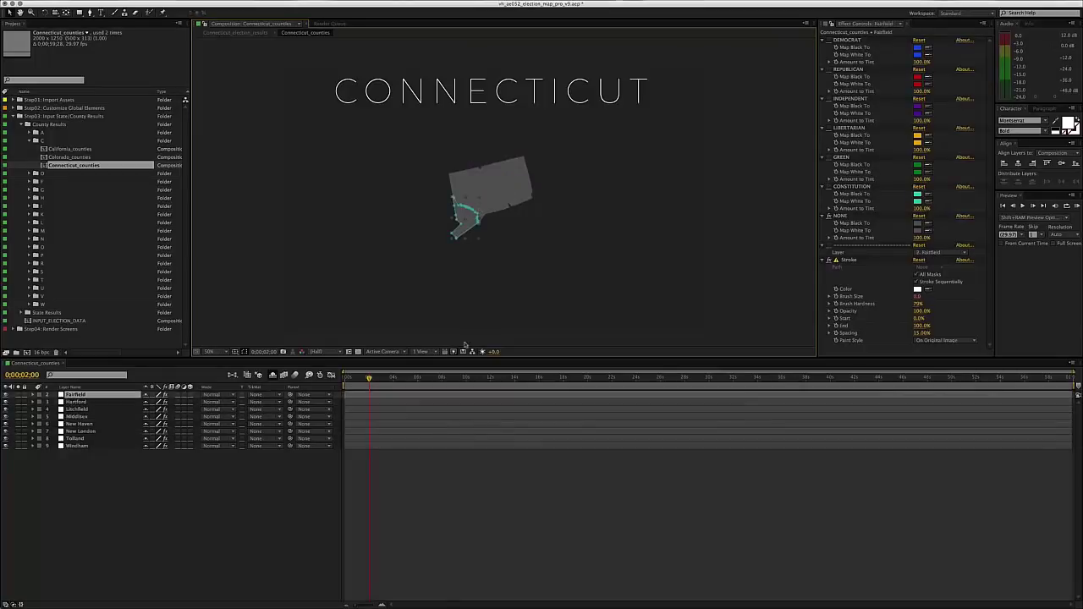
pyautogui.click(484, 217)
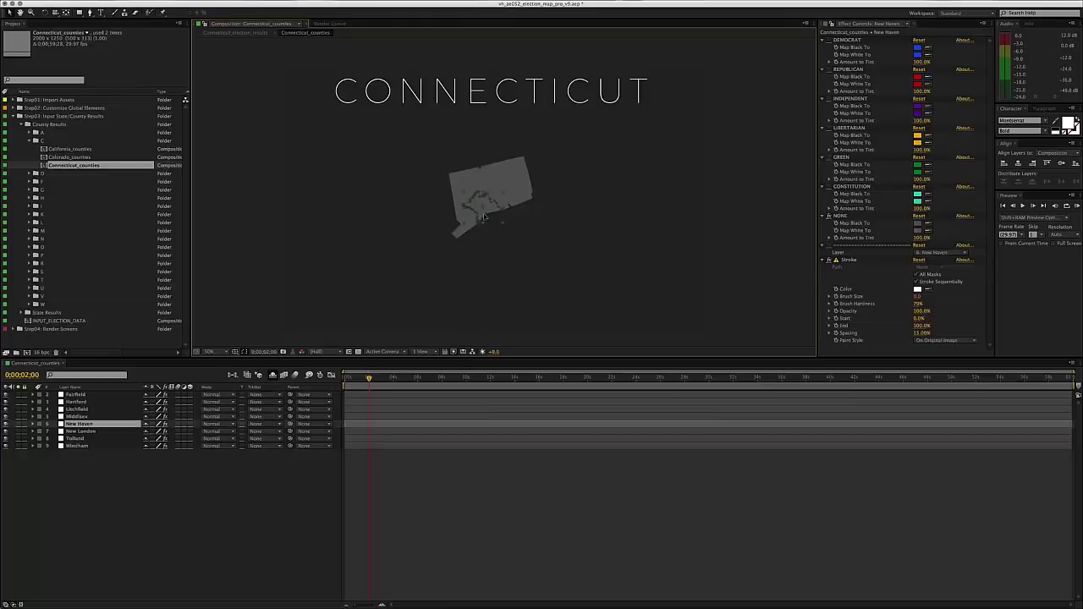
pyautogui.click(252, 533)
# - Step through all eight county layers again, then select Texas_counties in the T folder
pyautogui.click(85, 395)
pyautogui.click(86, 403)
pyautogui.click(85, 409)
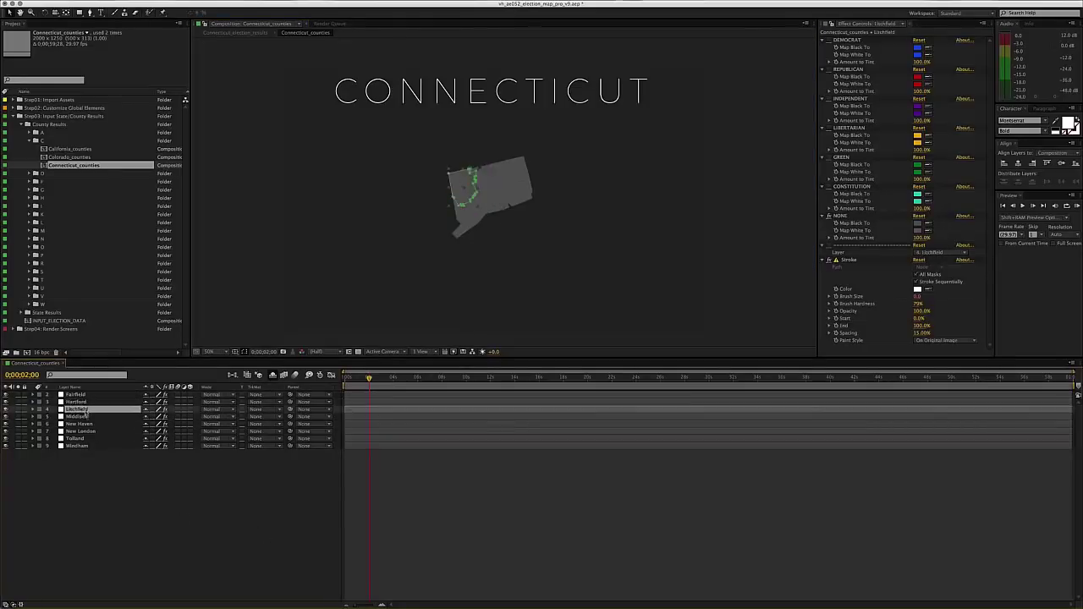
pyautogui.click(85, 416)
pyautogui.click(86, 424)
pyautogui.click(85, 431)
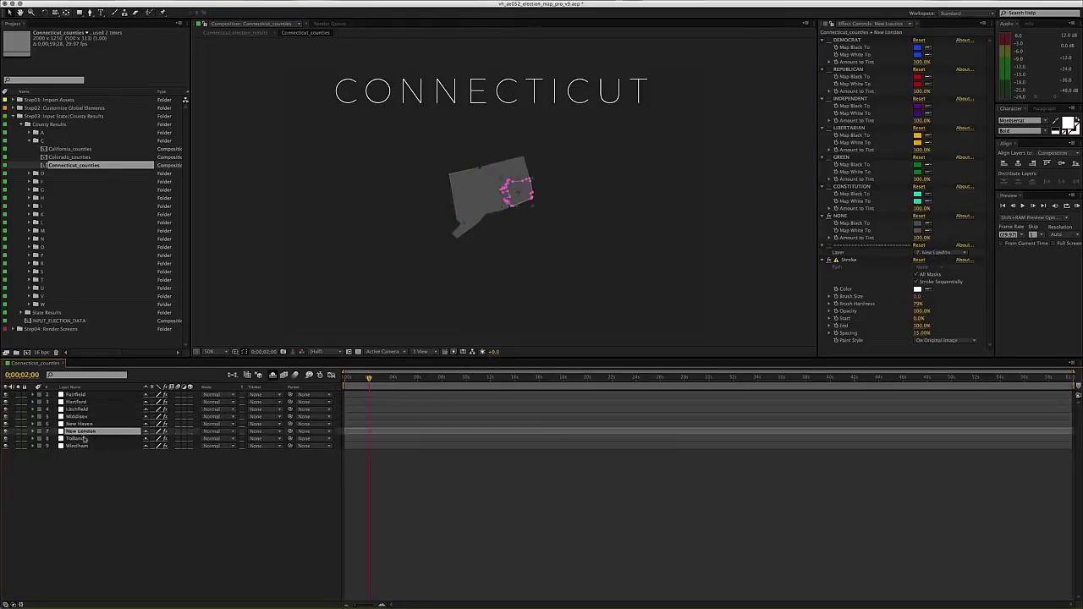
pyautogui.click(85, 438)
pyautogui.click(84, 446)
pyautogui.click(131, 485)
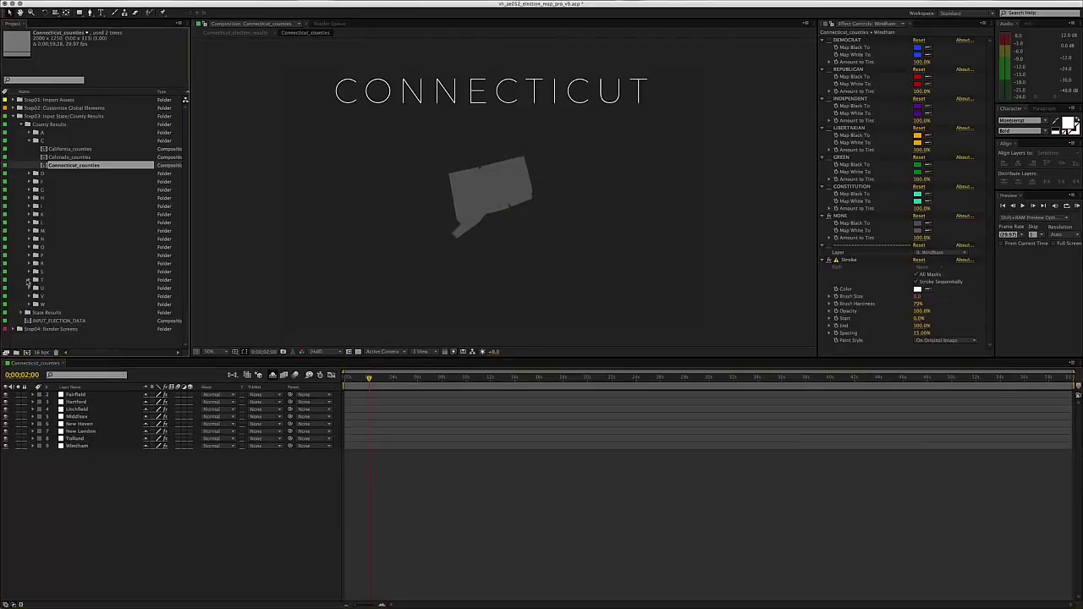
pyautogui.click(30, 280)
pyautogui.click(61, 296)
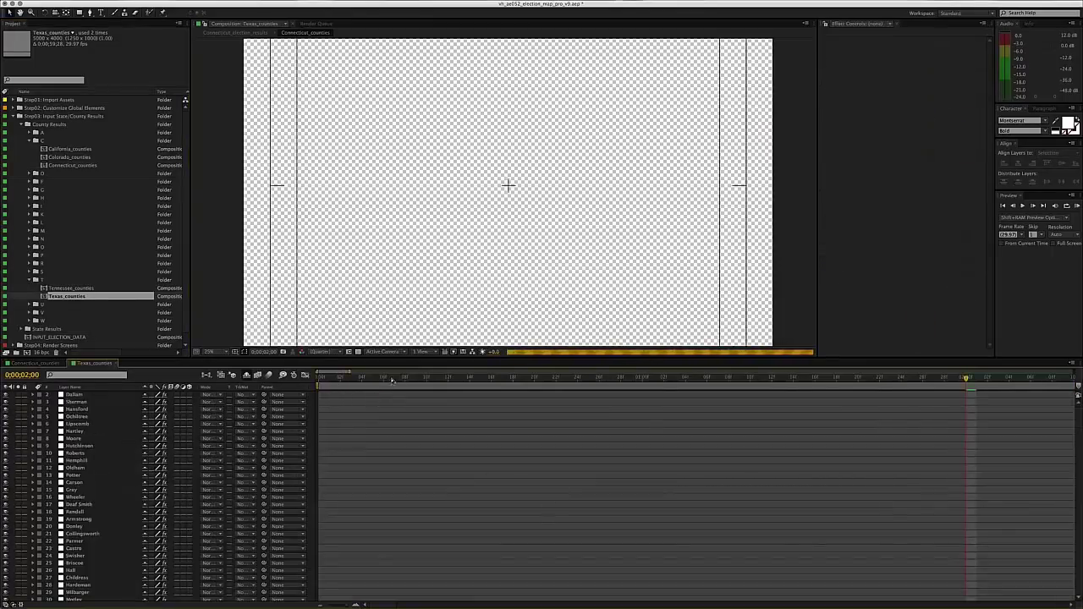
pyautogui.moveTo(392, 382); pyautogui.dragTo(1071, 378)
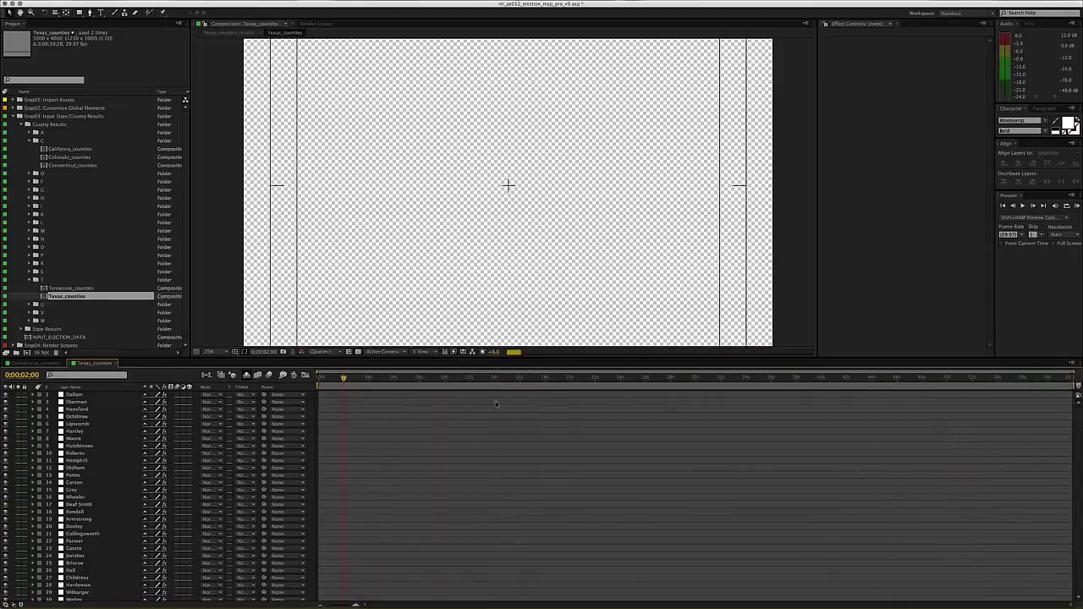
pyautogui.press(',')
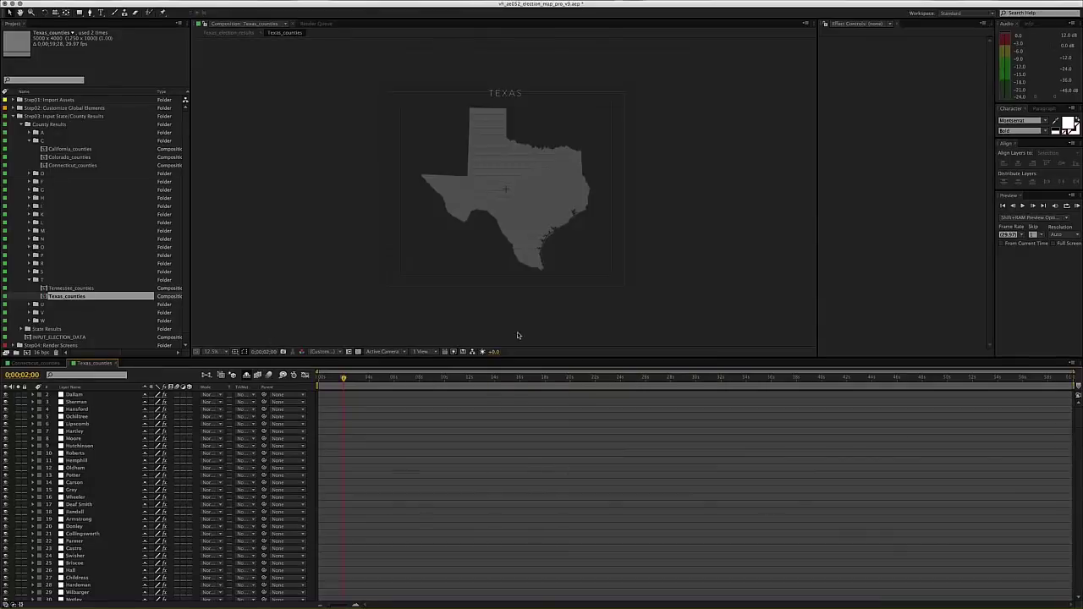
pyautogui.press('.')
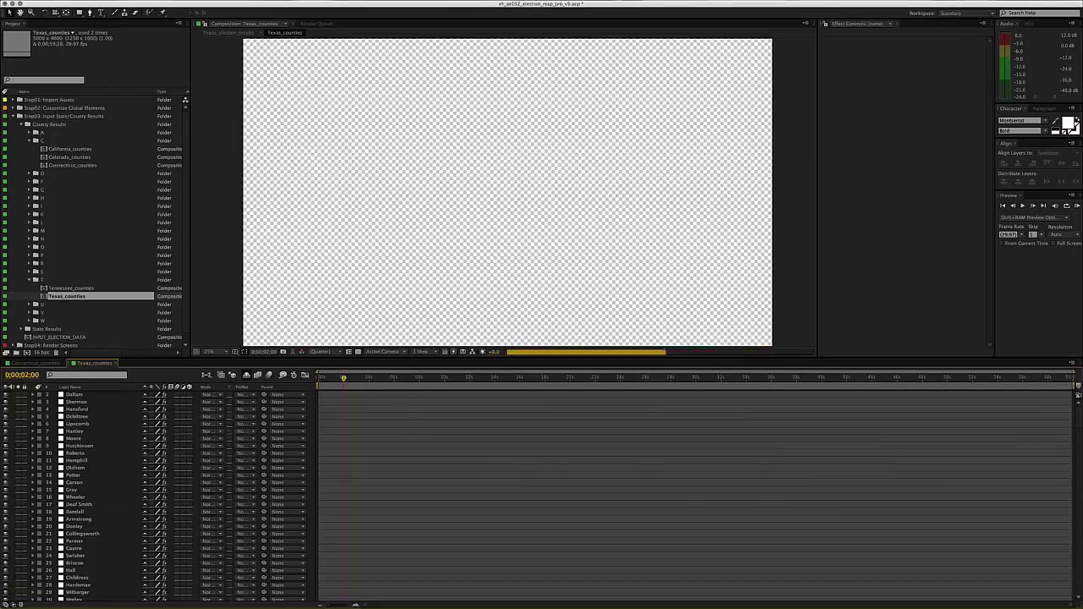
pyautogui.moveTo(346, 359); pyautogui.dragTo(345, 369)
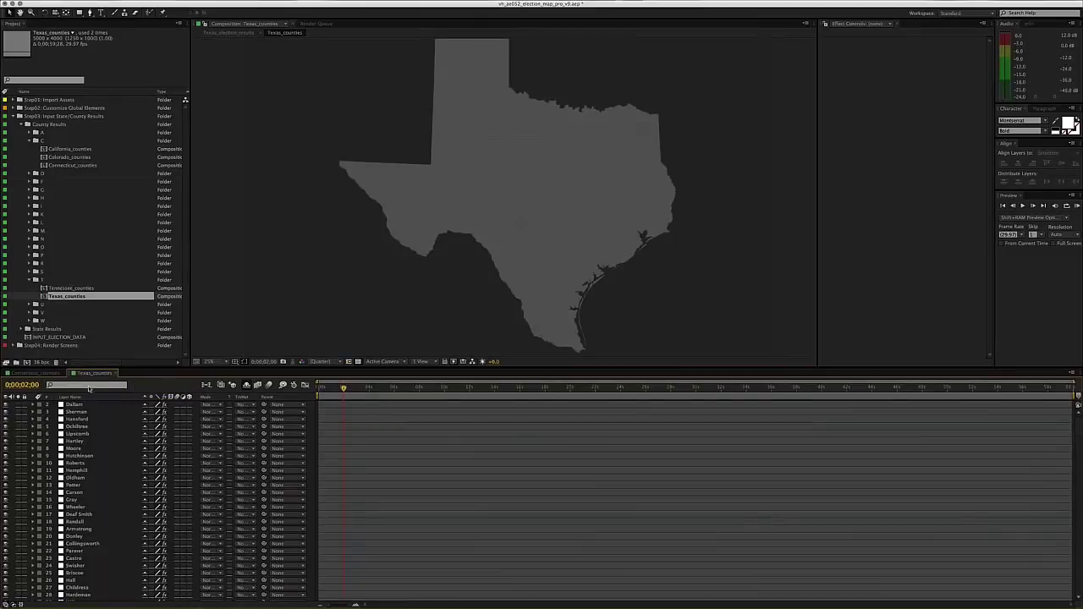
pyautogui.click(89, 386)
pyautogui.write('Gray')
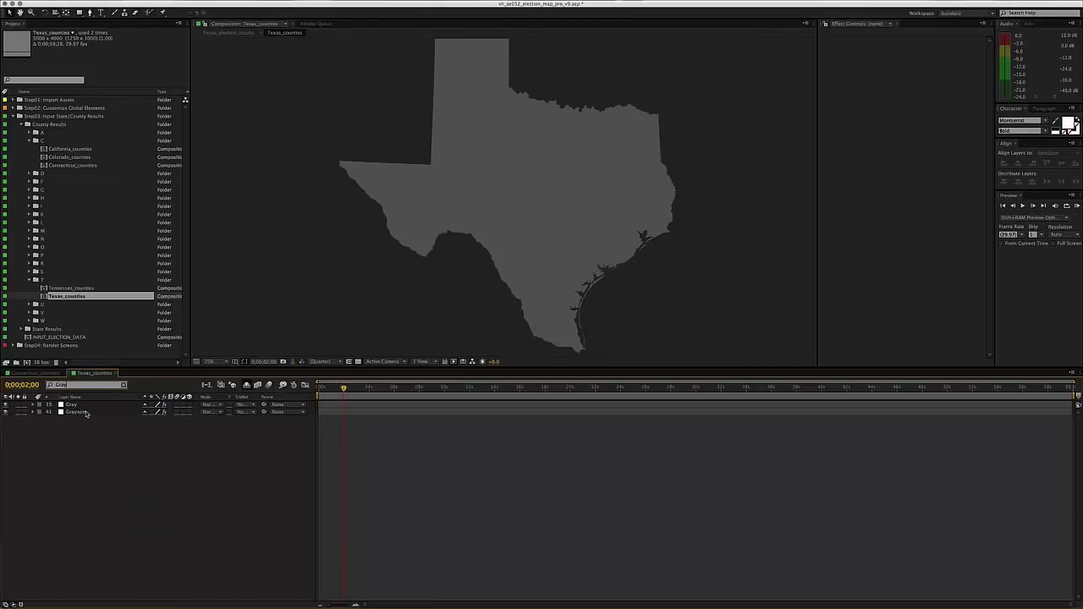
pyautogui.click(85, 406)
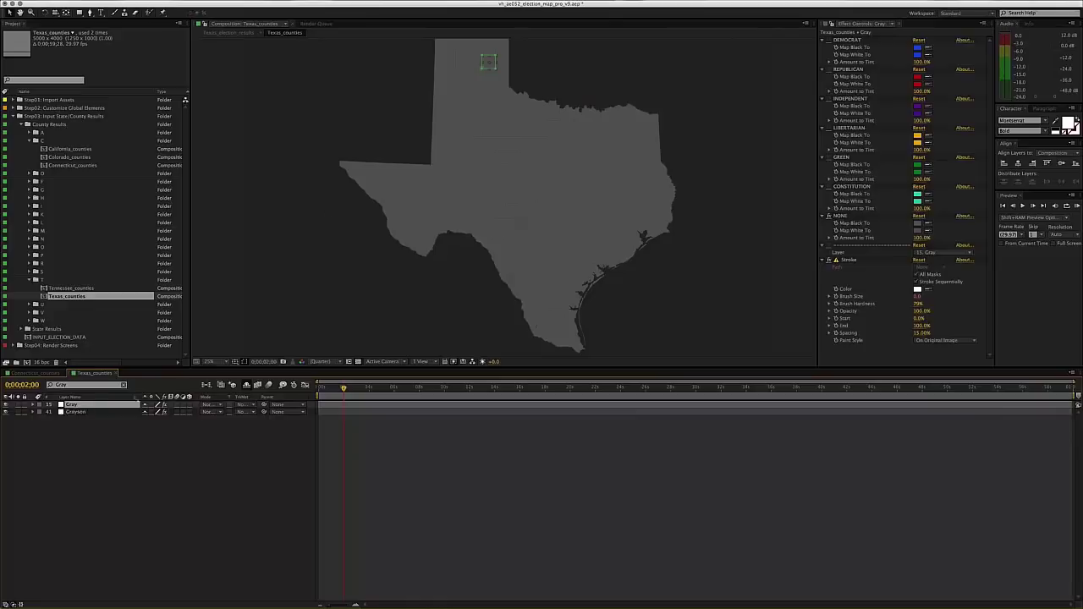
pyautogui.moveTo(443, 102); pyautogui.dragTo(440, 134)
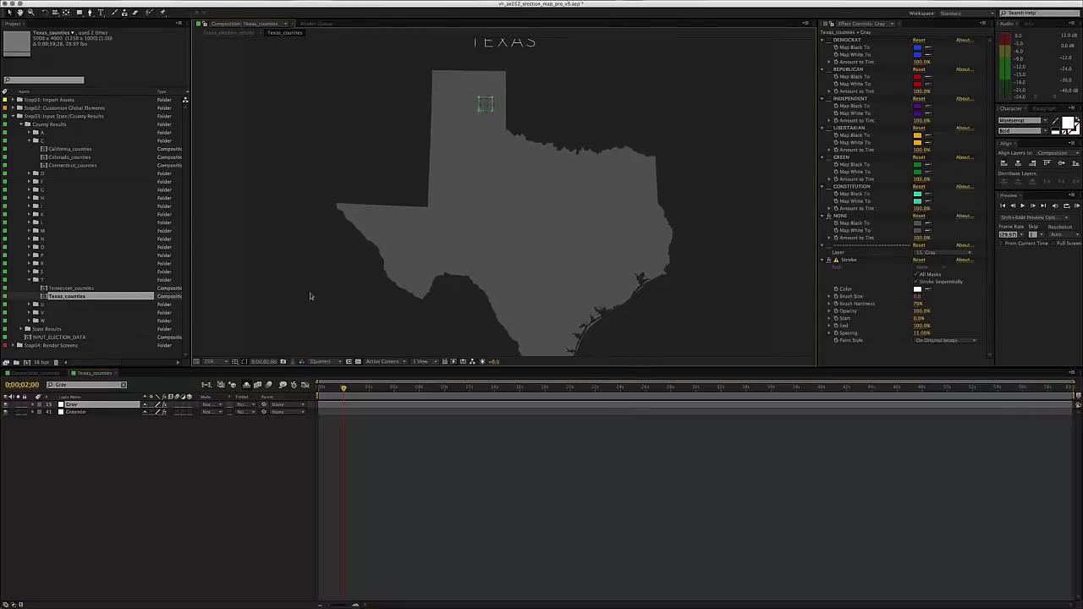
pyautogui.click(158, 484)
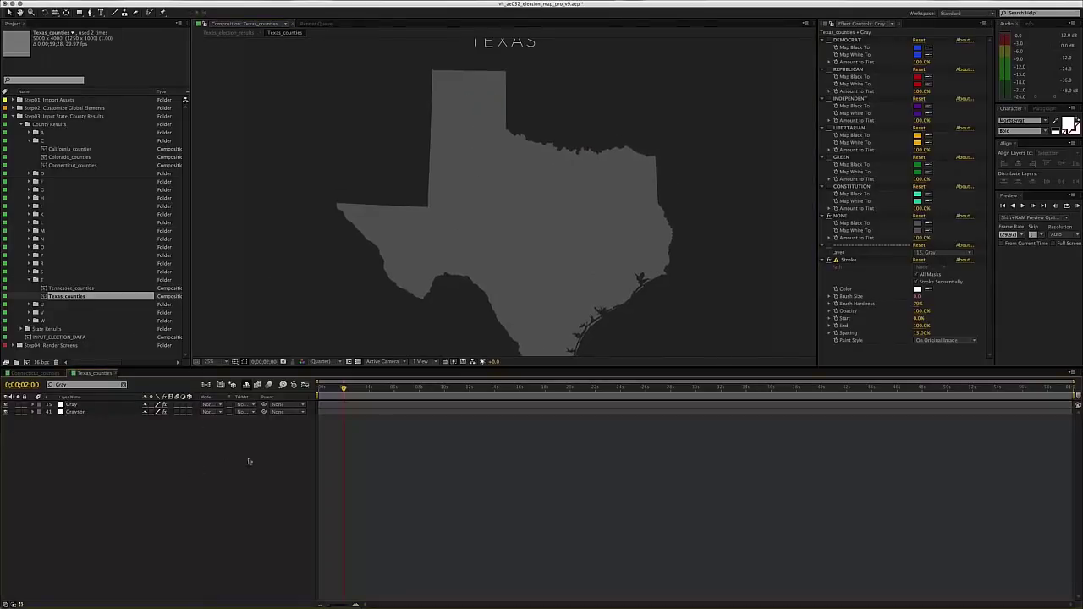
pyautogui.press('super+w')
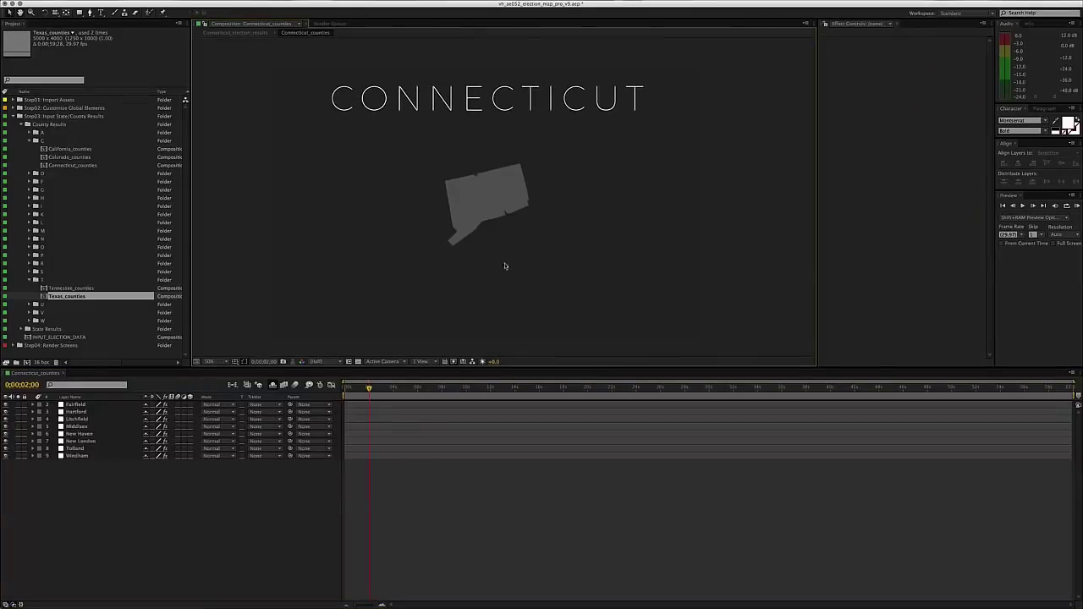
# - Collapse the T folder and select the Fairfield layer to inspect its effects
pyautogui.click(91, 406)
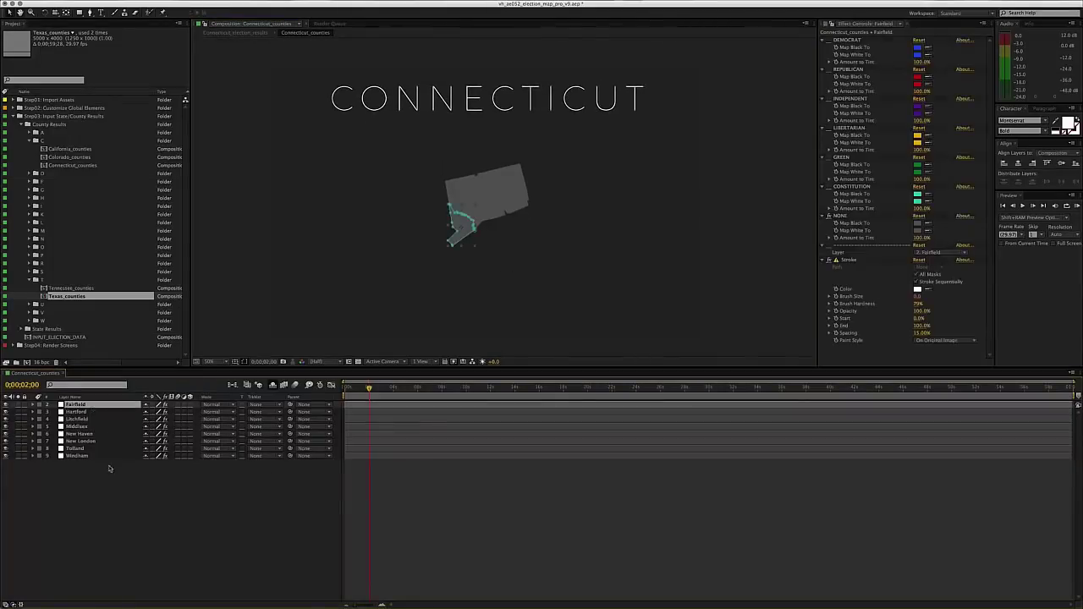
pyautogui.click(116, 513)
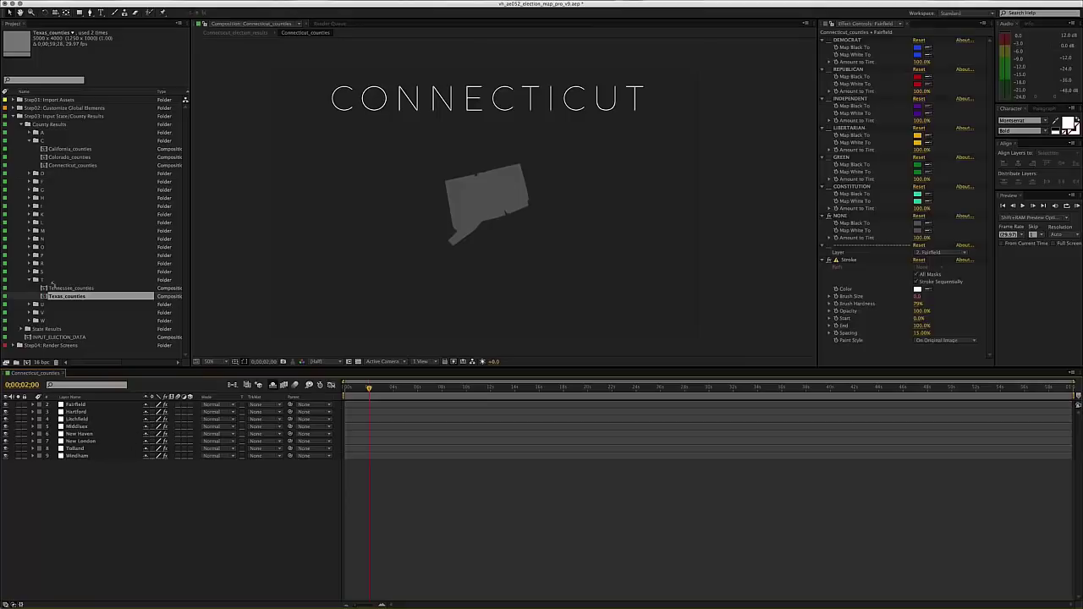
pyautogui.click(30, 280)
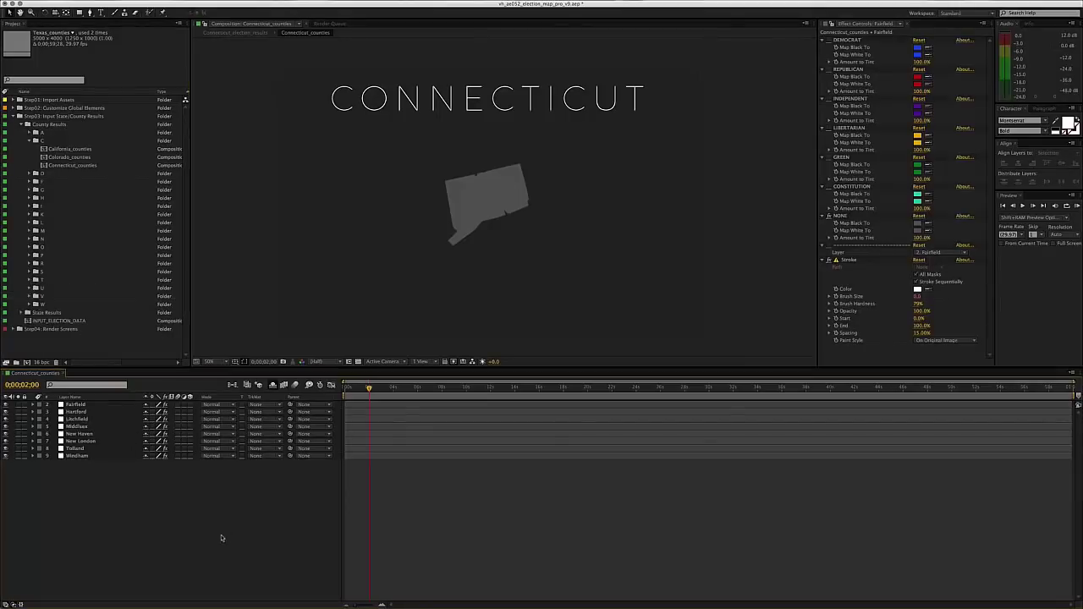
pyautogui.click(91, 406)
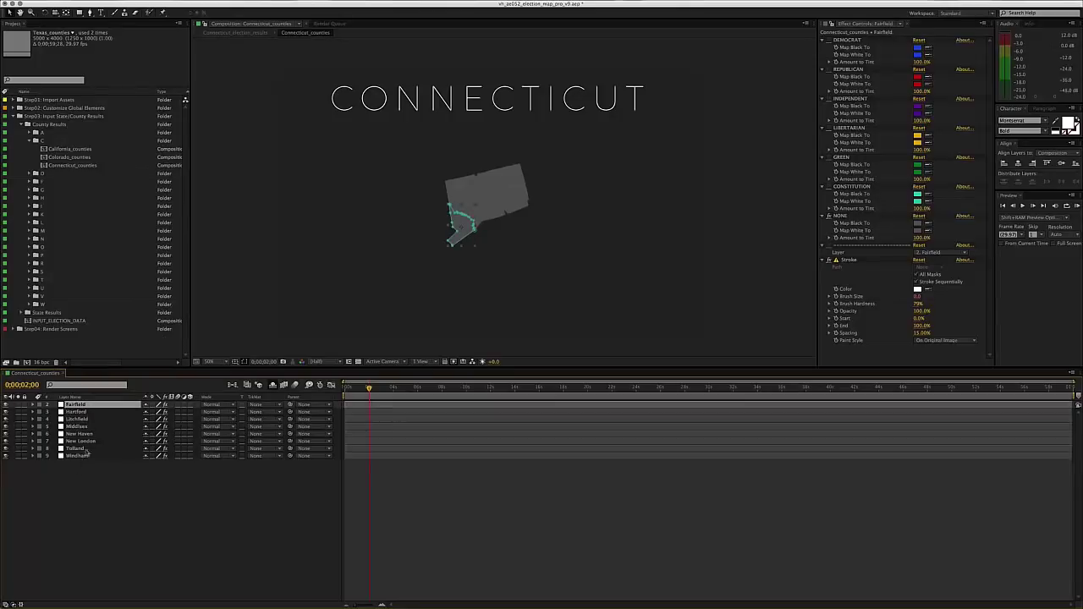
pyautogui.press('super+a')
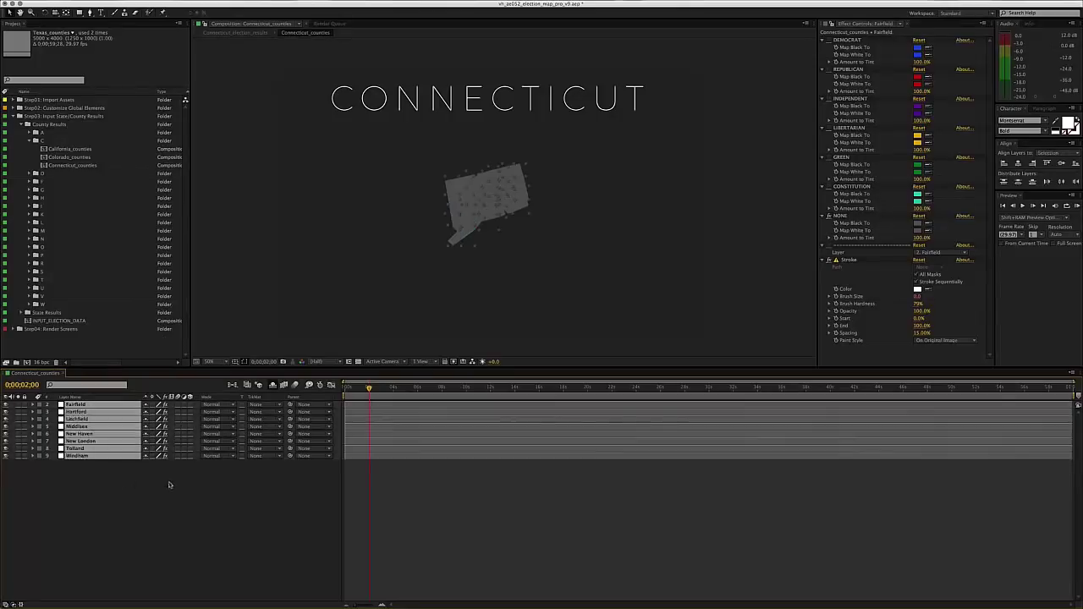
pyautogui.click(168, 485)
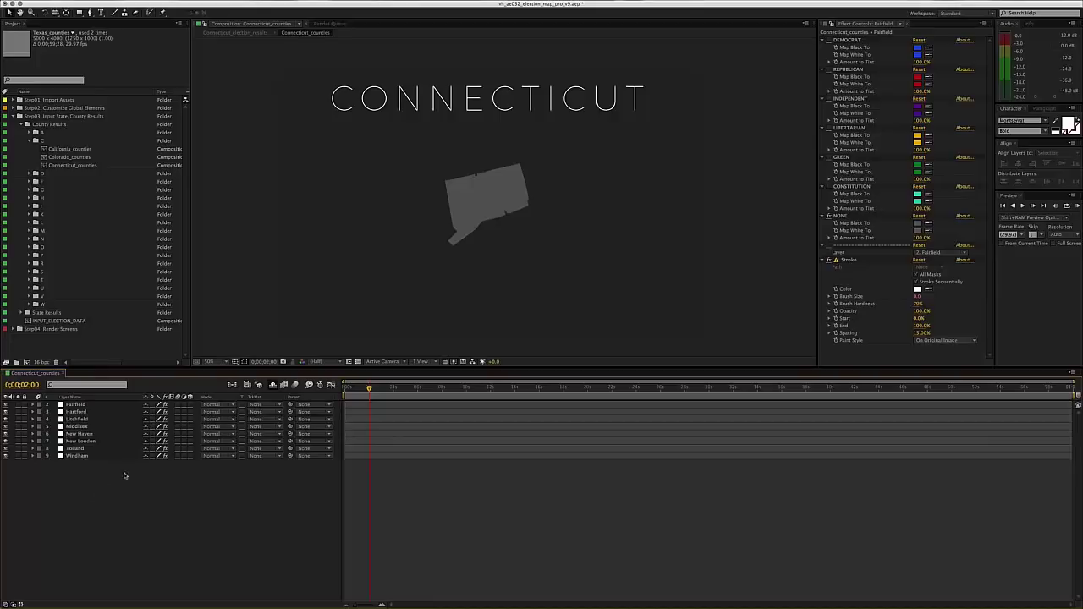
pyautogui.click(76, 407)
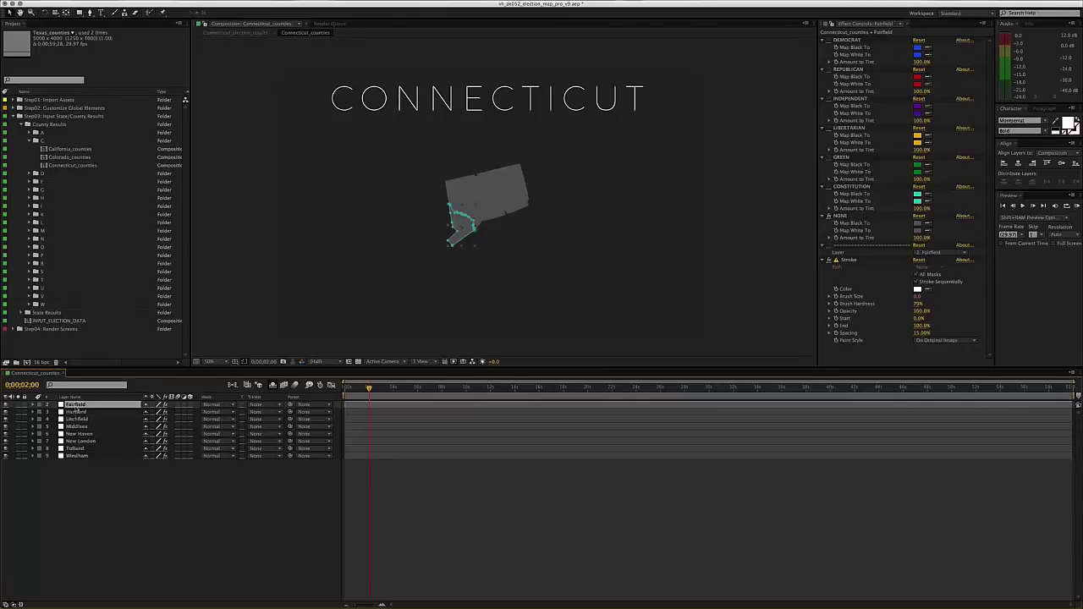
pyautogui.press('e')
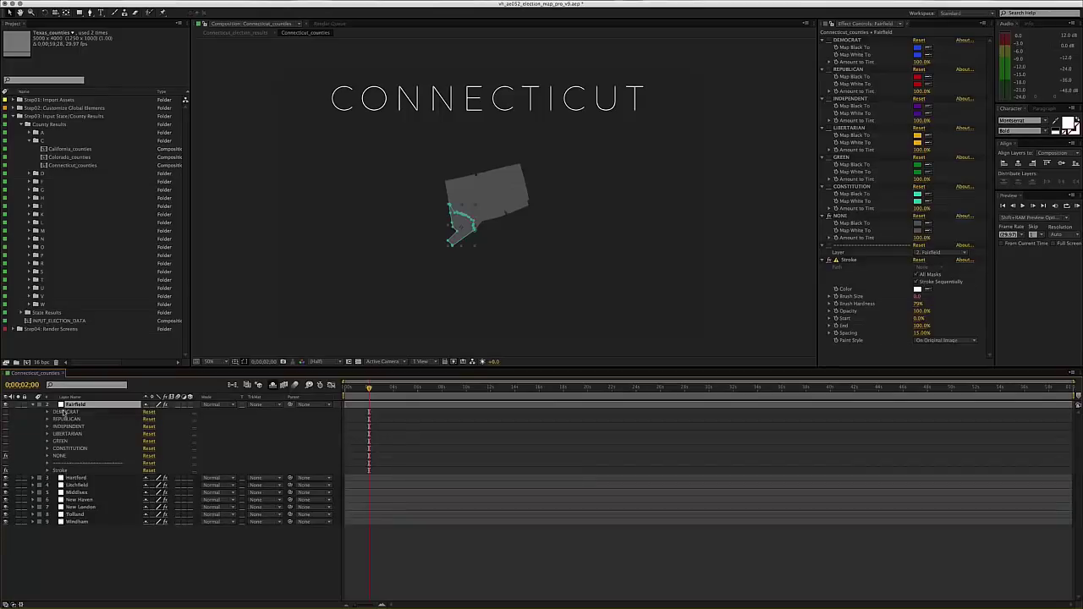
pyautogui.press('e')
pyautogui.click(152, 572)
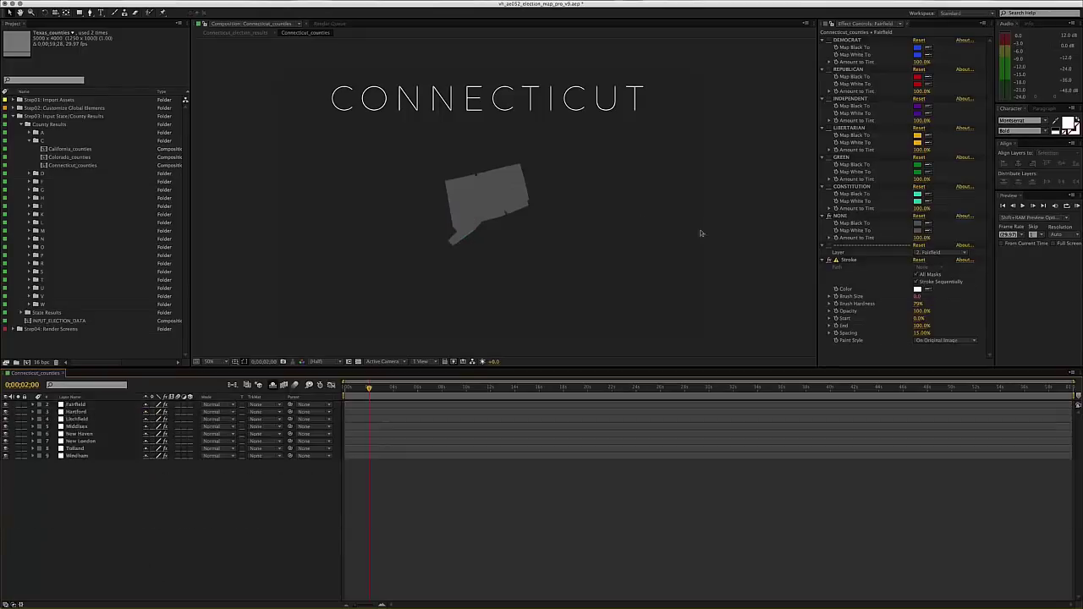
# - Switch off Fairfield's NONE tint and enable its DEMOCRAT tint so it turns blue
pyautogui.click(823, 261)
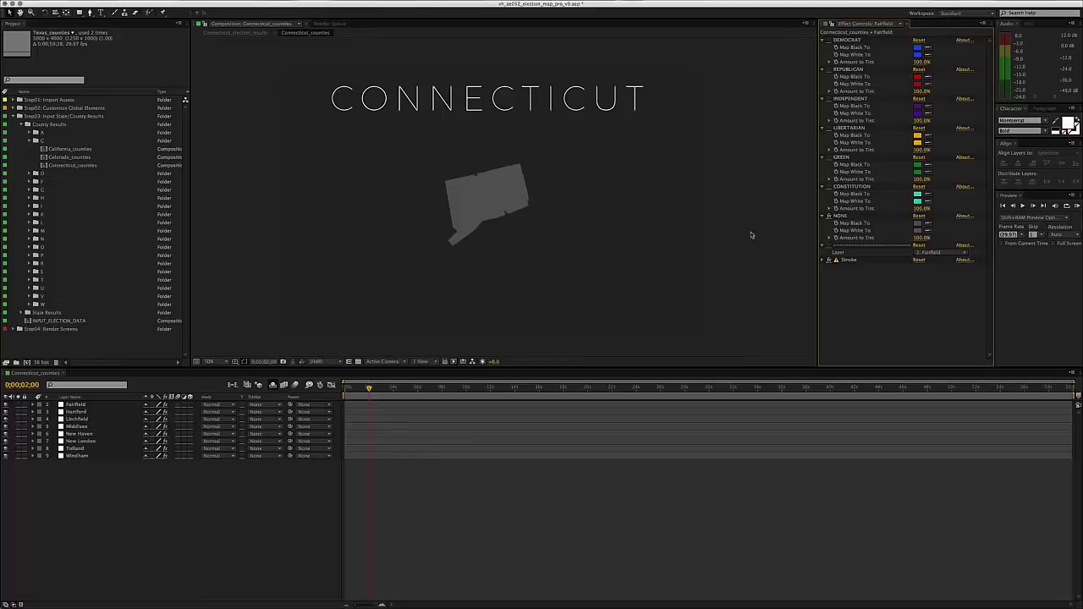
pyautogui.click(843, 217)
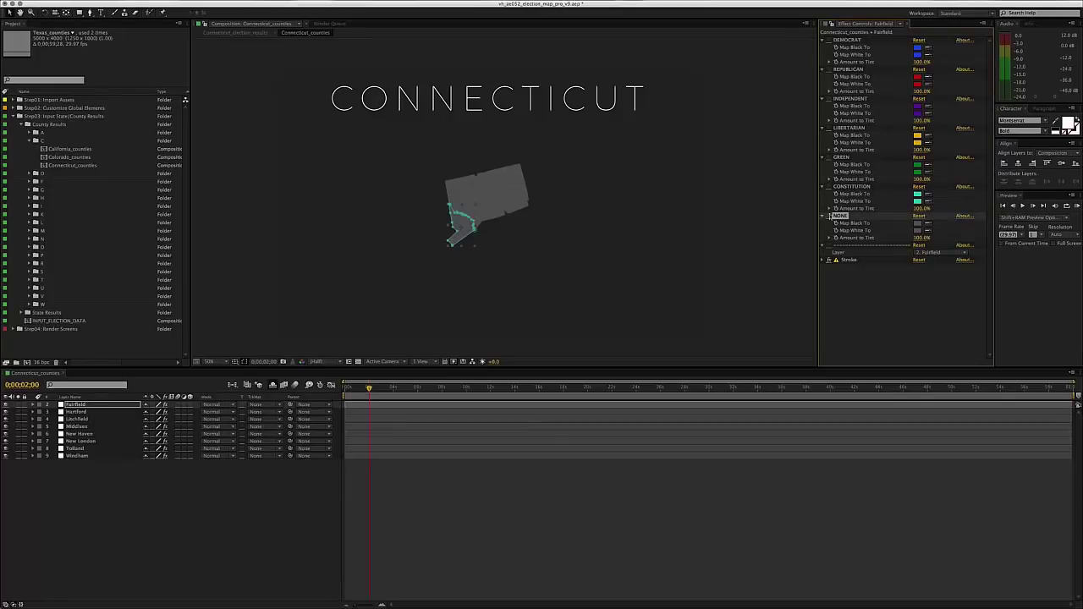
pyautogui.click(830, 217)
pyautogui.click(831, 40)
pyautogui.click(829, 217)
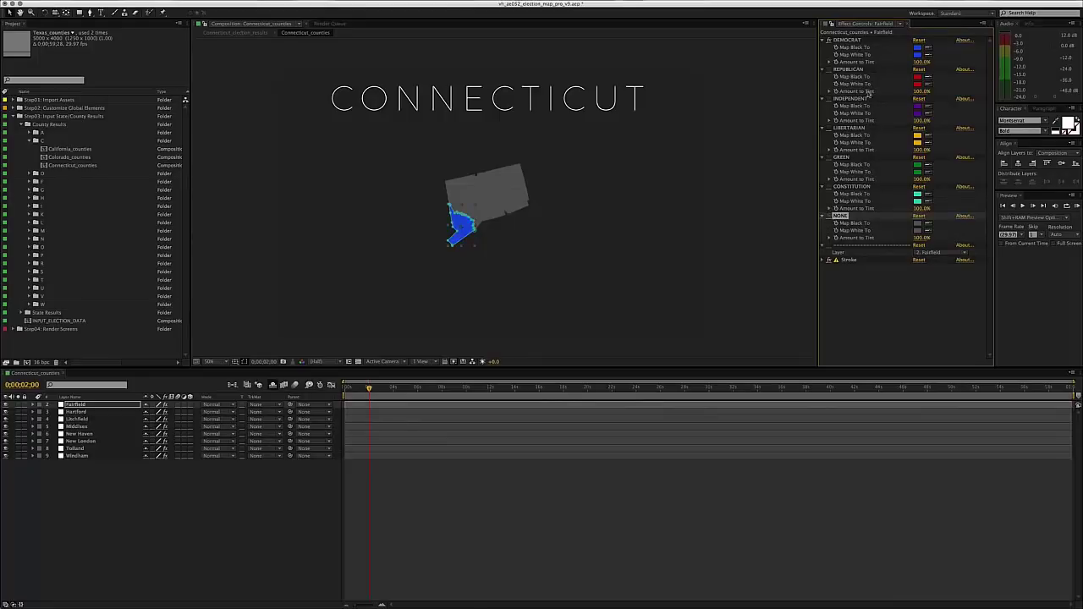
pyautogui.click(850, 40)
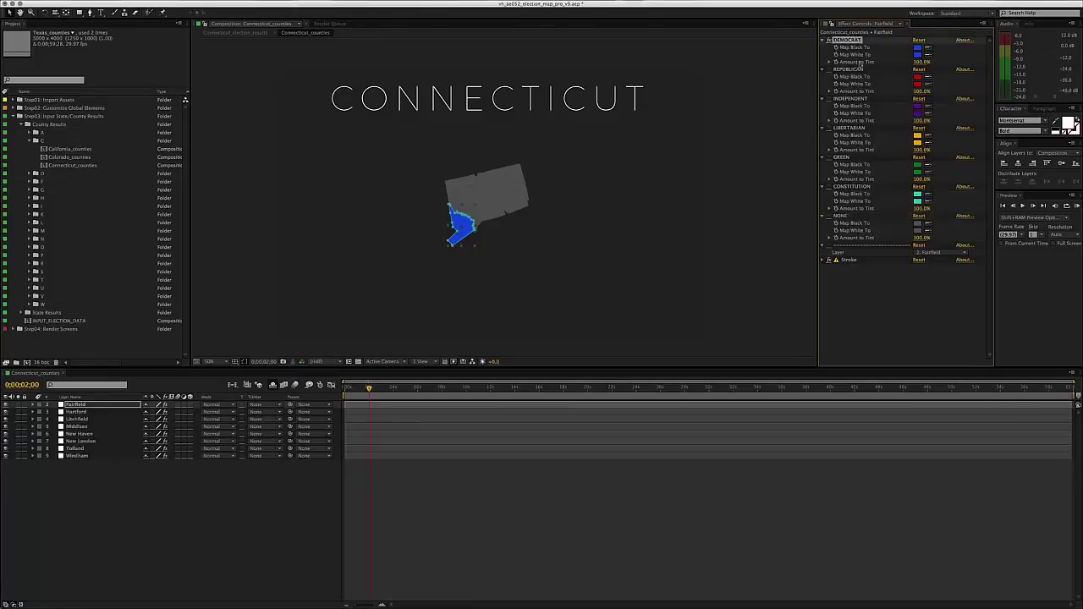
# - Switch off the NONE tint on Litchfield, New Haven, New London and Tolland so they show blue
pyautogui.click(691, 556)
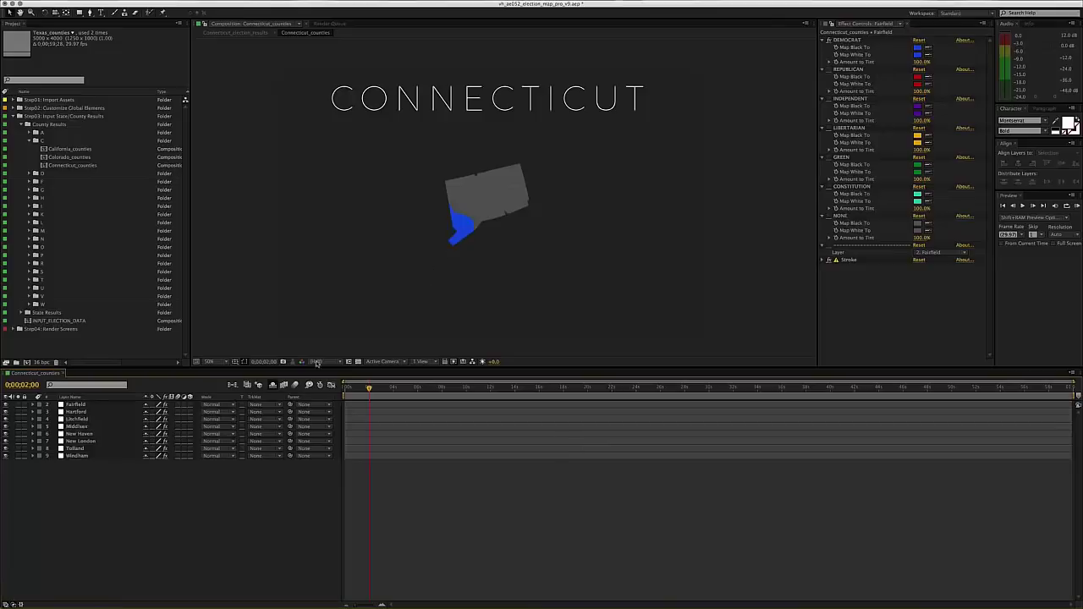
pyautogui.click(92, 405)
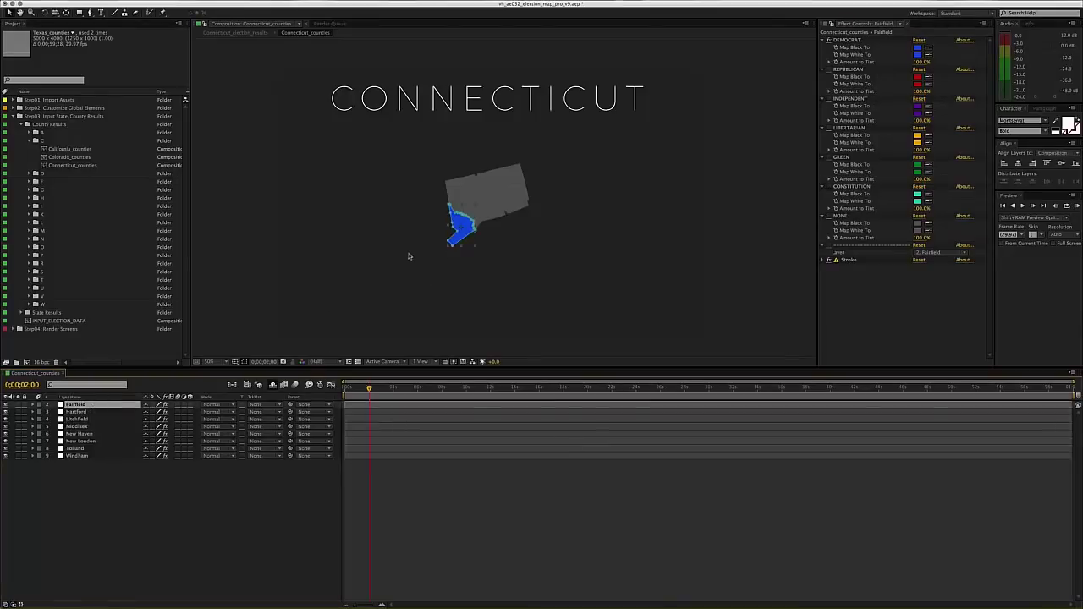
pyautogui.click(87, 412)
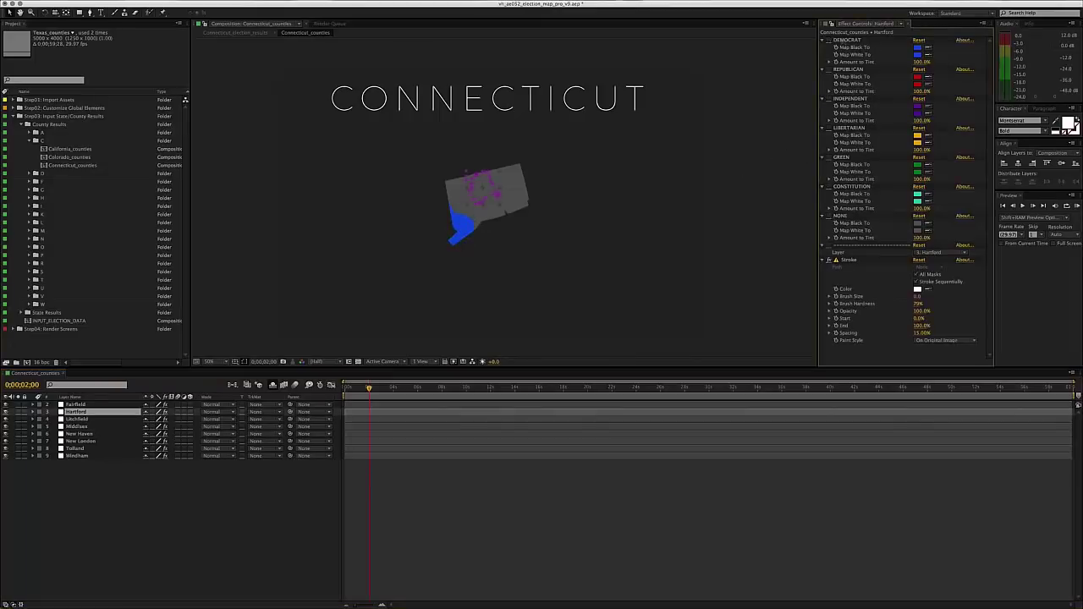
pyautogui.click(75, 419)
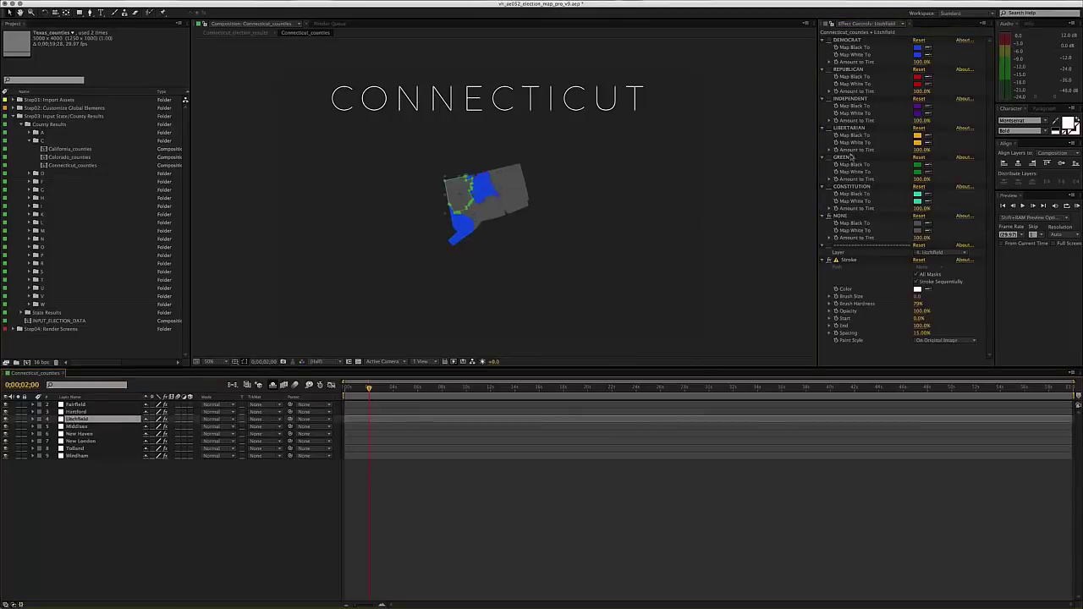
pyautogui.click(829, 216)
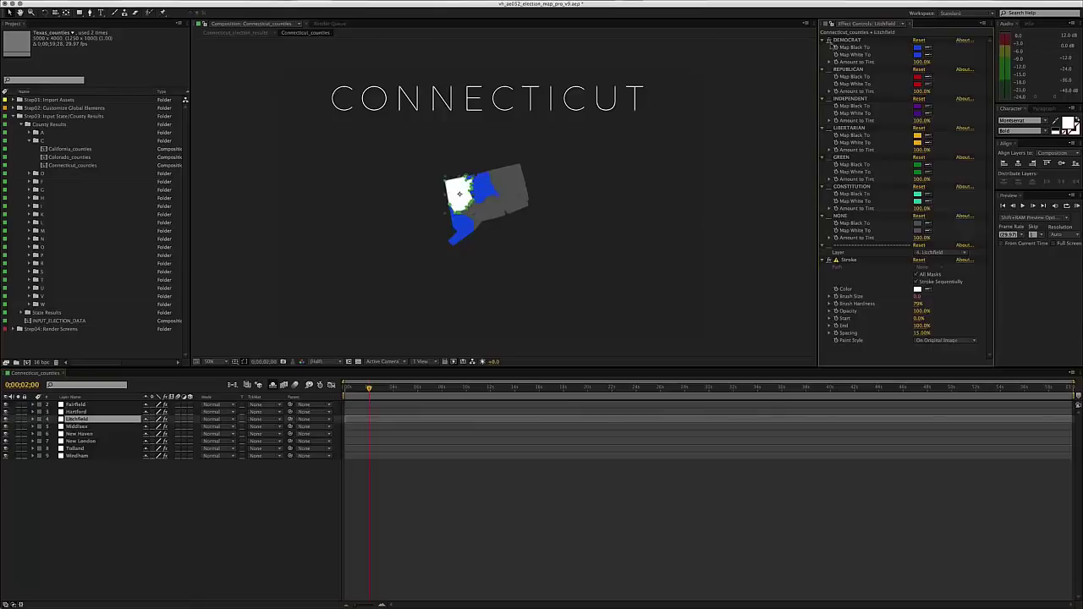
pyautogui.click(80, 433)
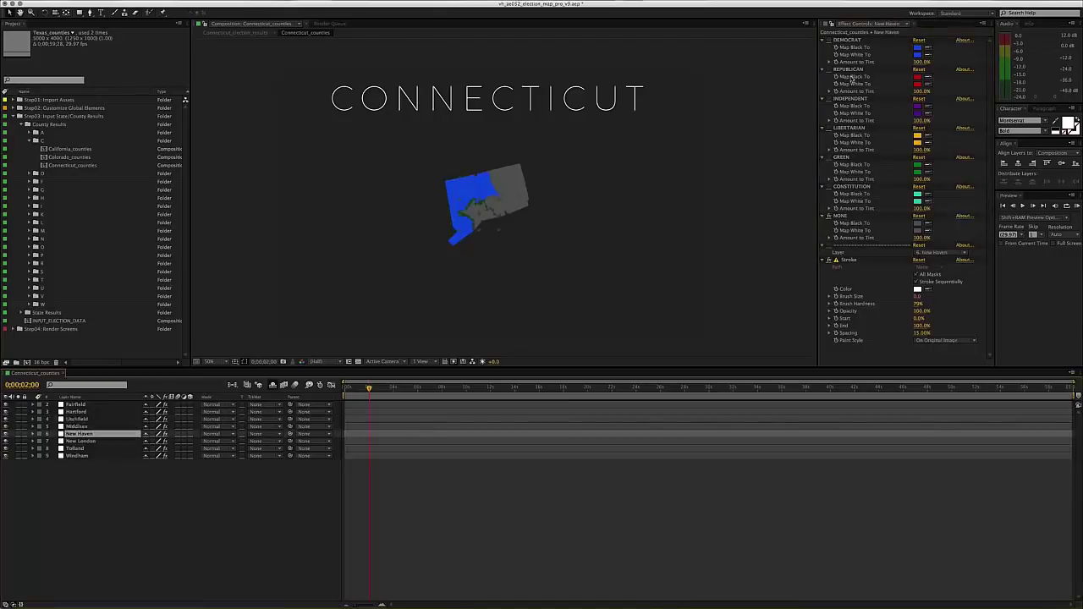
pyautogui.click(829, 217)
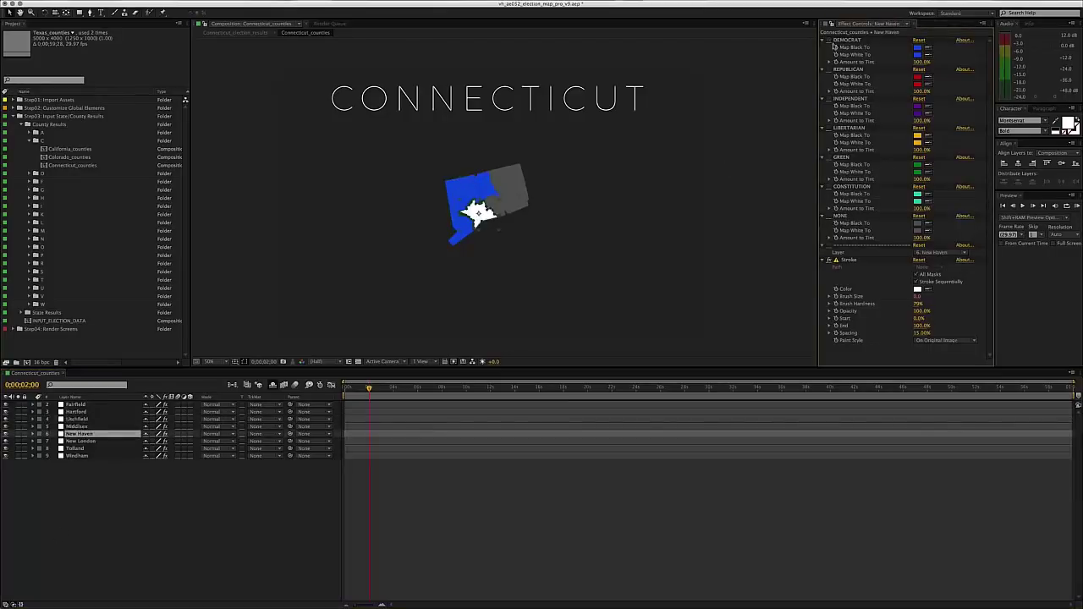
pyautogui.click(82, 441)
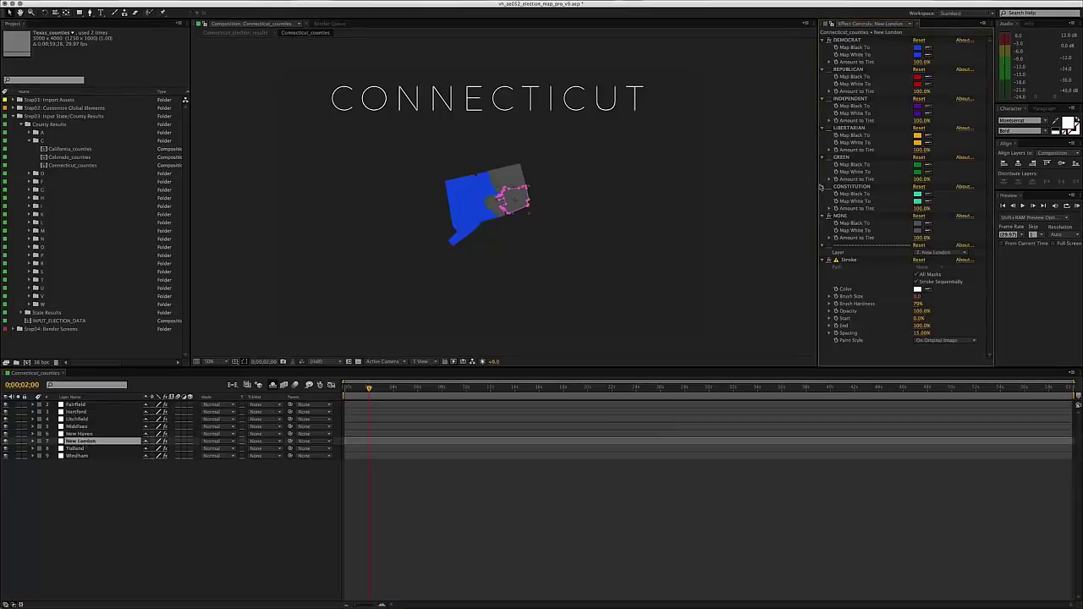
pyautogui.click(831, 219)
pyautogui.click(80, 448)
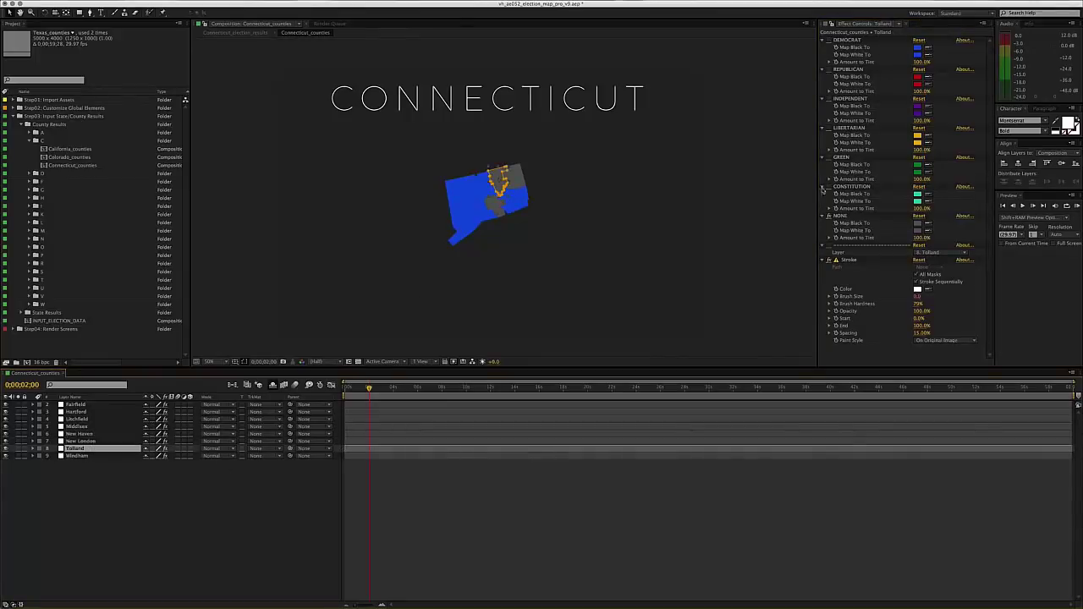
pyautogui.click(832, 218)
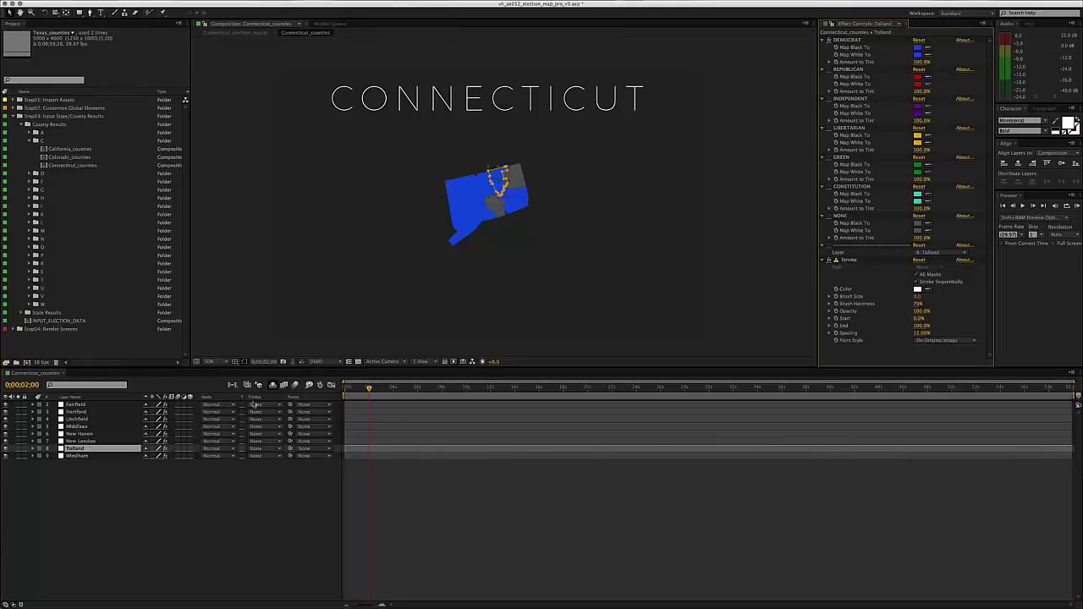
# - Toggle off the NONE tint for Middlesex and Windham
pyautogui.click(77, 457)
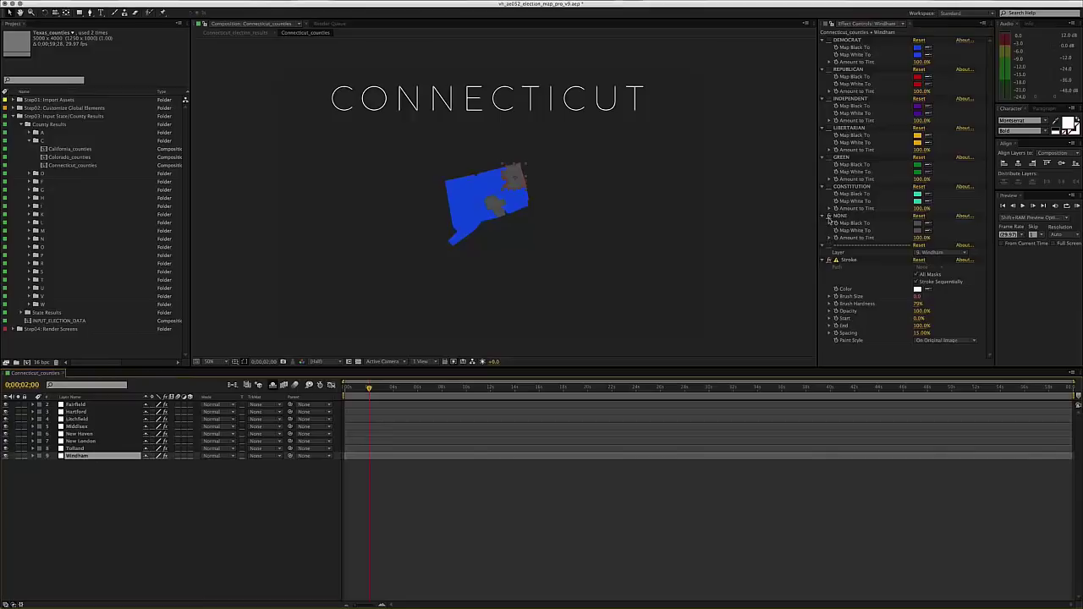
pyautogui.click(500, 215)
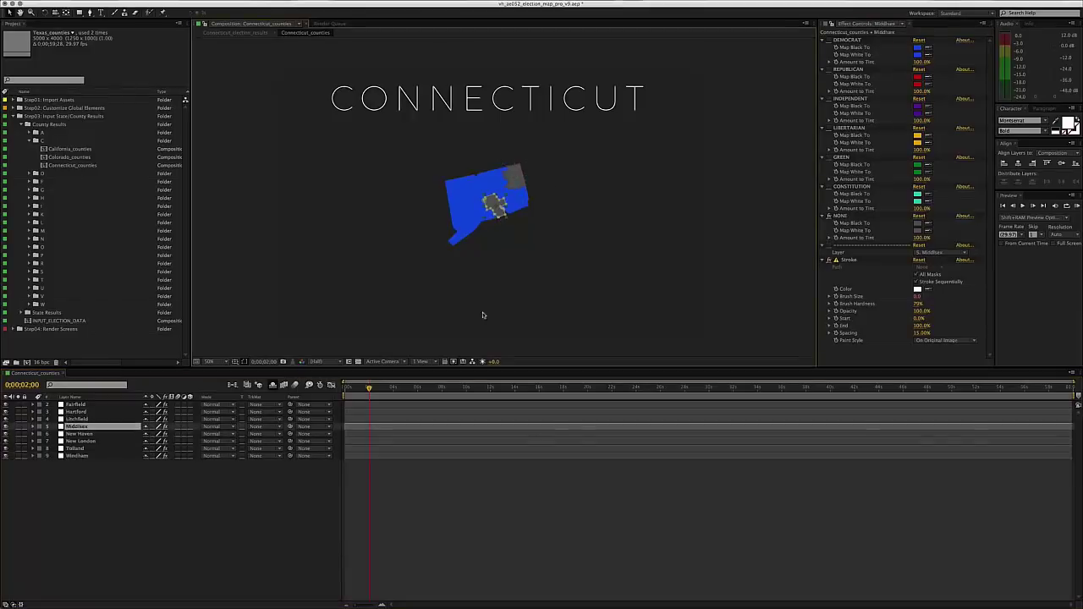
pyautogui.press('e')
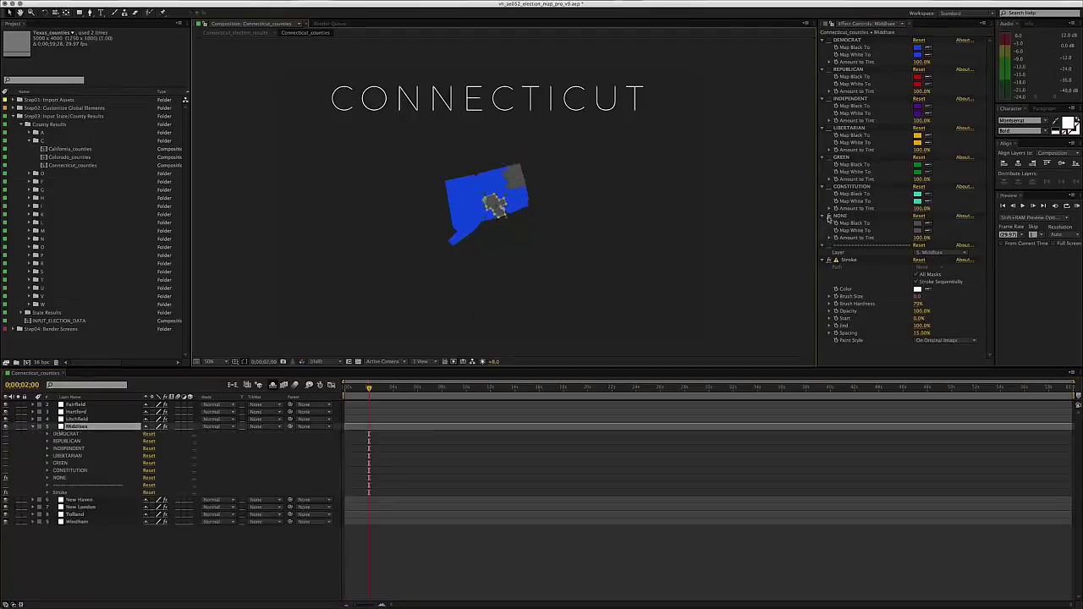
pyautogui.click(828, 217)
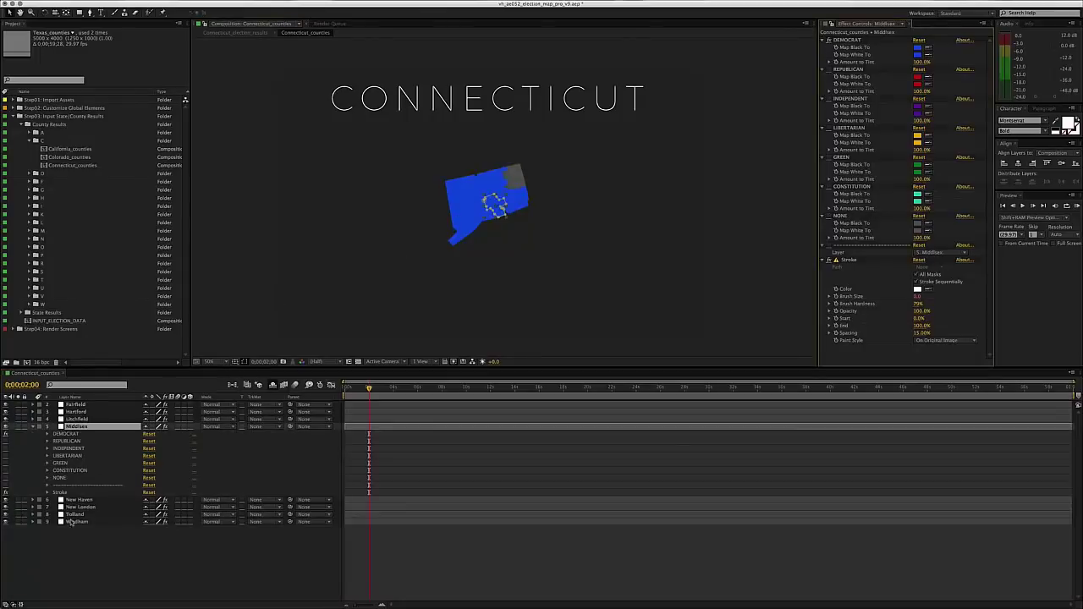
pyautogui.click(74, 521)
pyautogui.click(34, 428)
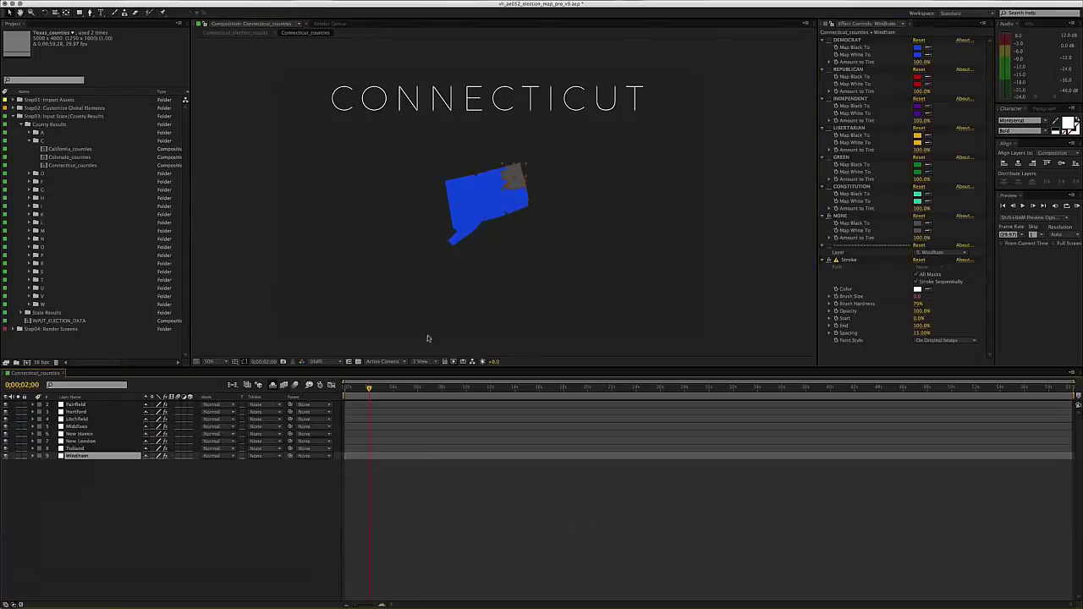
pyautogui.click(831, 216)
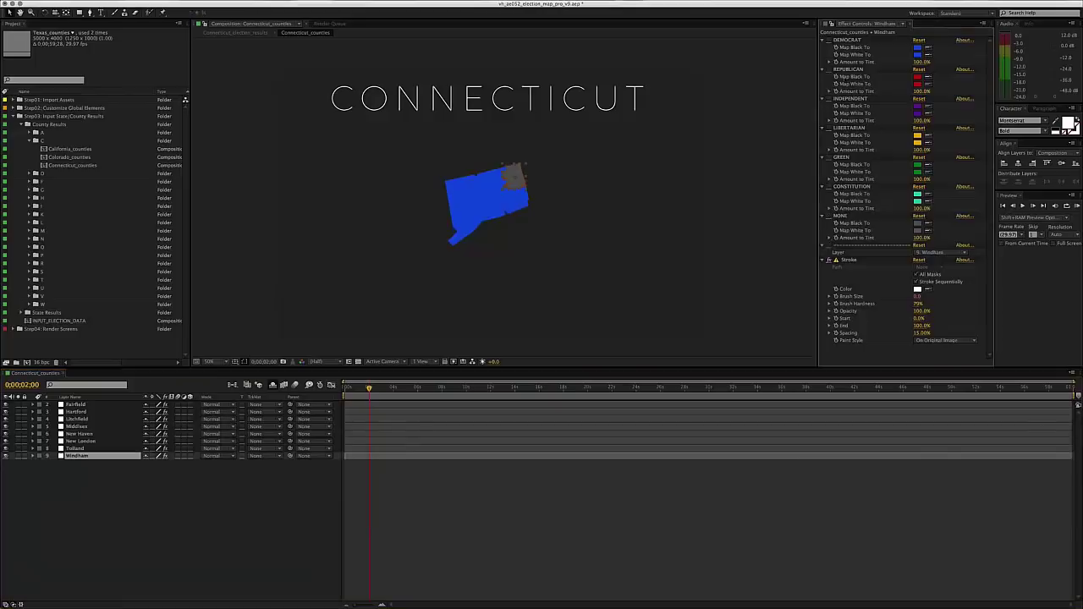
# - Enable the REPUBLICAN tint on Windham, then view Fairfield's DEMOCRAT tint at 100% zoom
pyautogui.click(830, 70)
pyautogui.click(450, 524)
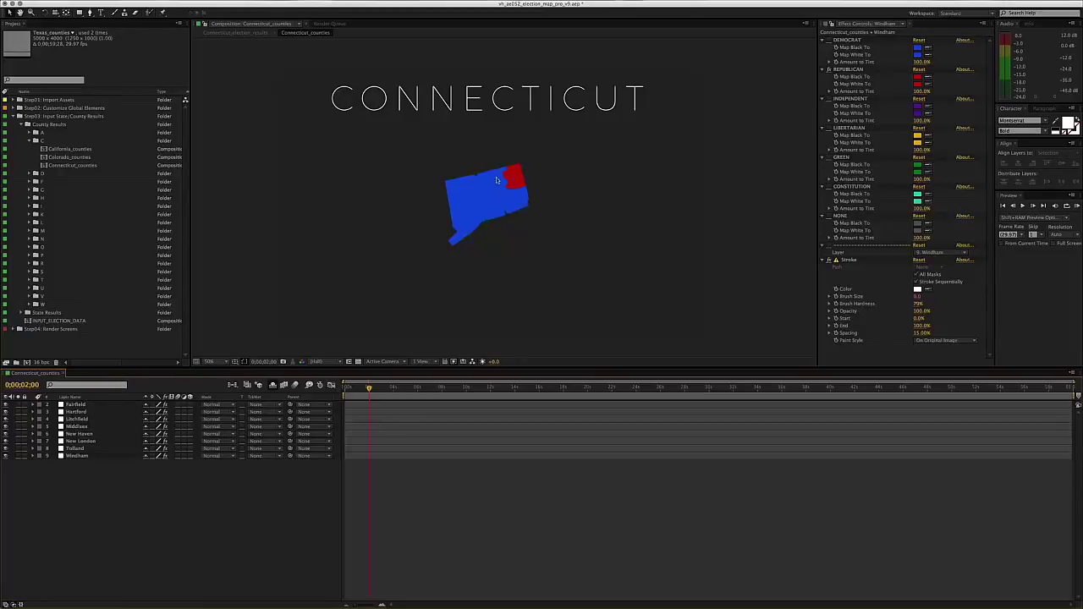
pyautogui.click(105, 405)
pyautogui.click(299, 514)
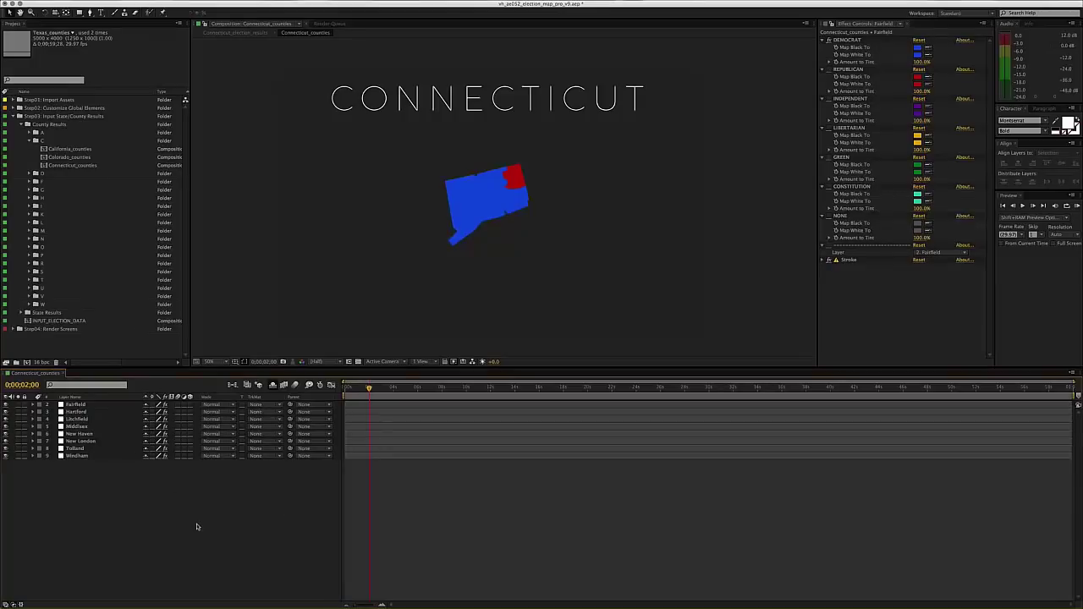
pyautogui.click(90, 406)
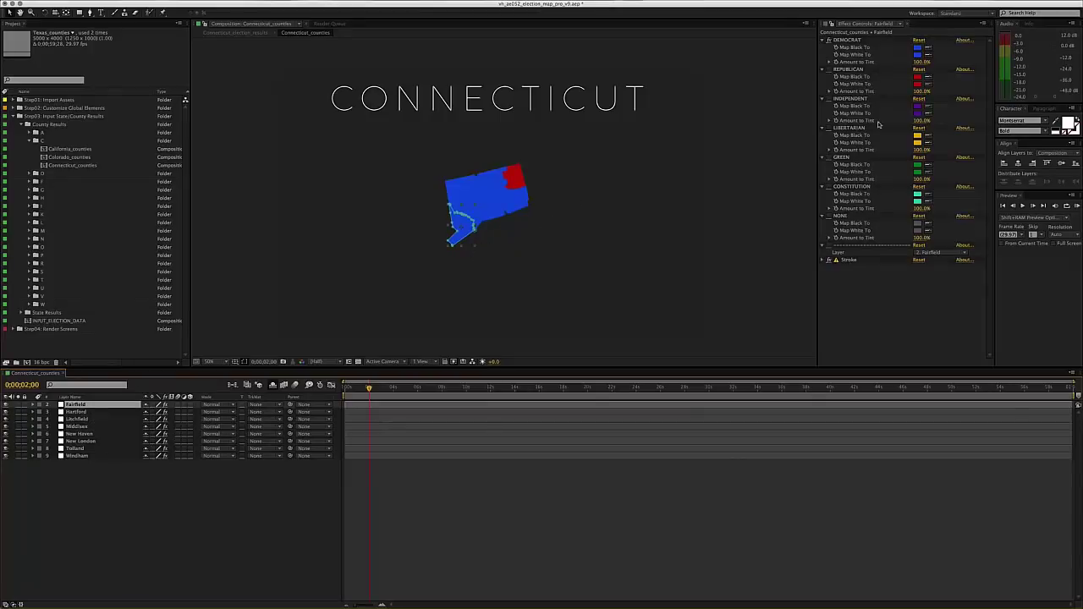
pyautogui.click(855, 41)
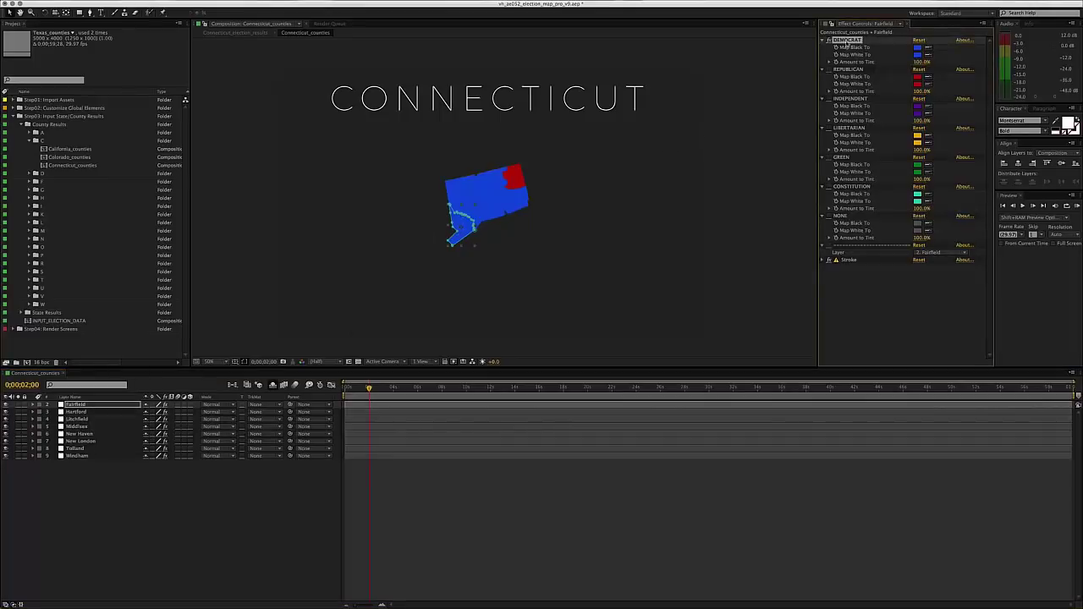
pyautogui.press('/')
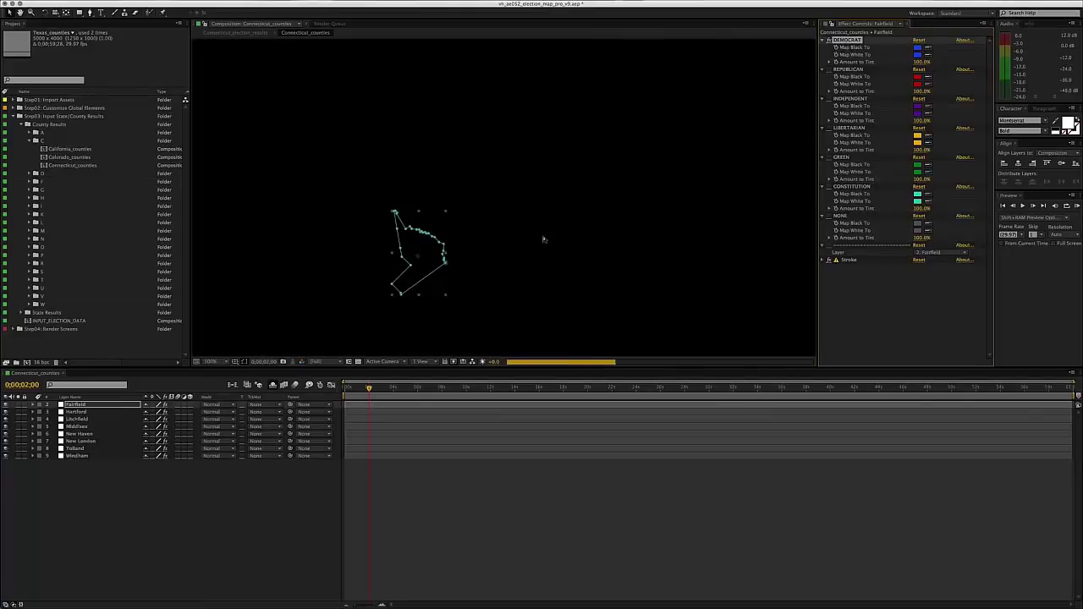
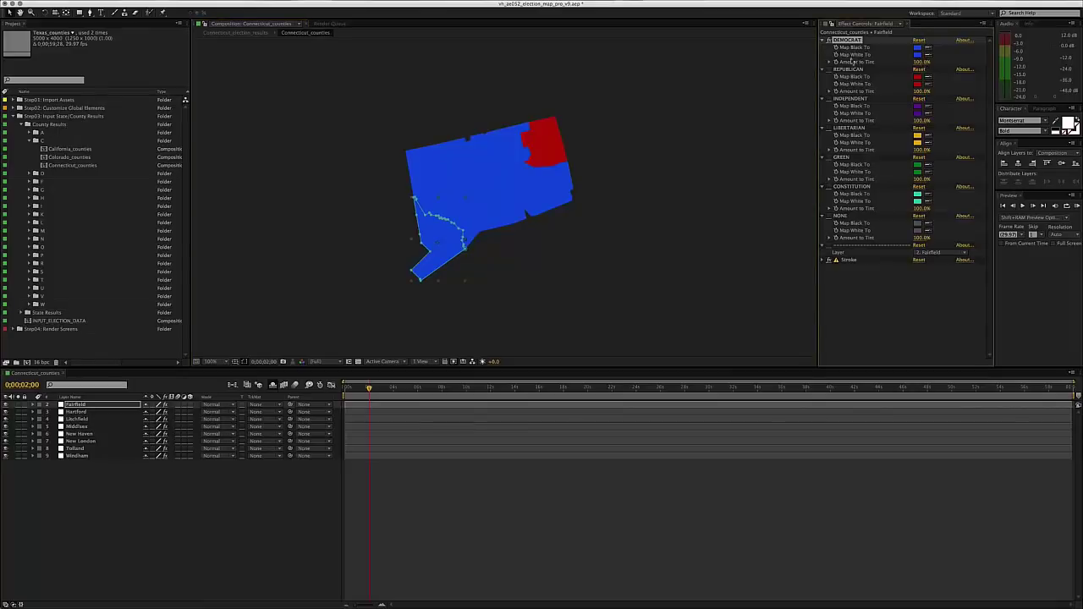
# - Set Fairfield's Democrat Amount to Tint to 54% and check the lighter shade
pyautogui.click(922, 63)
pyautogui.write('14')
pyautogui.press('Return')
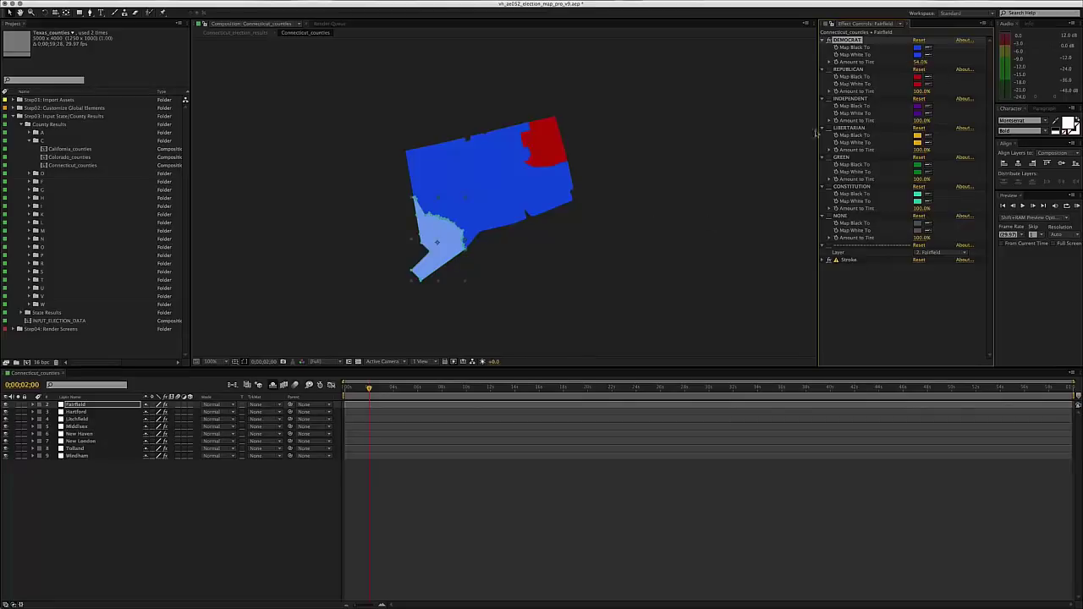
pyautogui.click(555, 503)
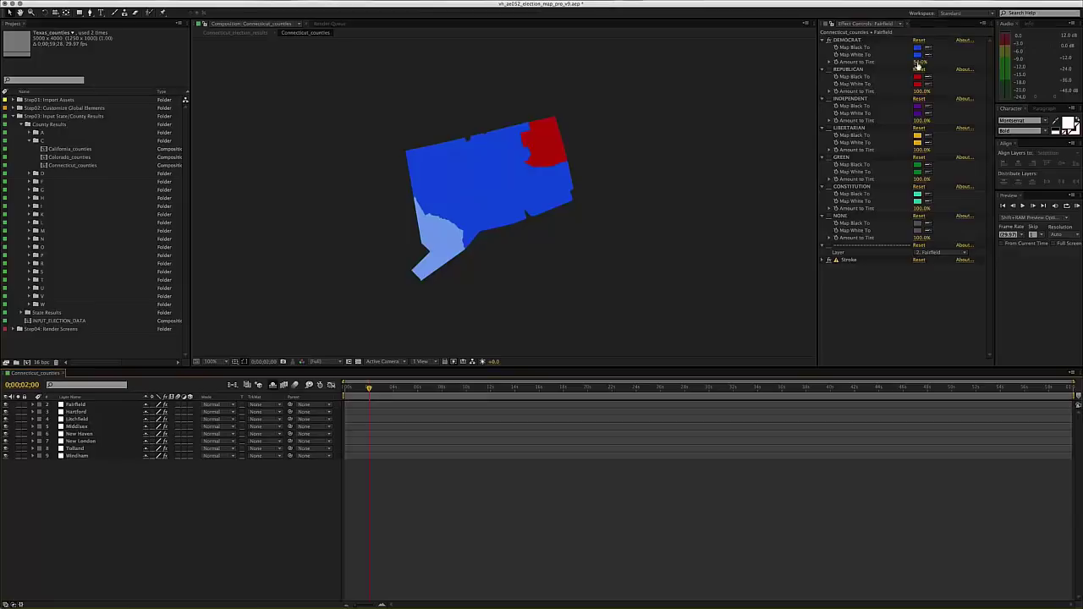
pyautogui.click(845, 40)
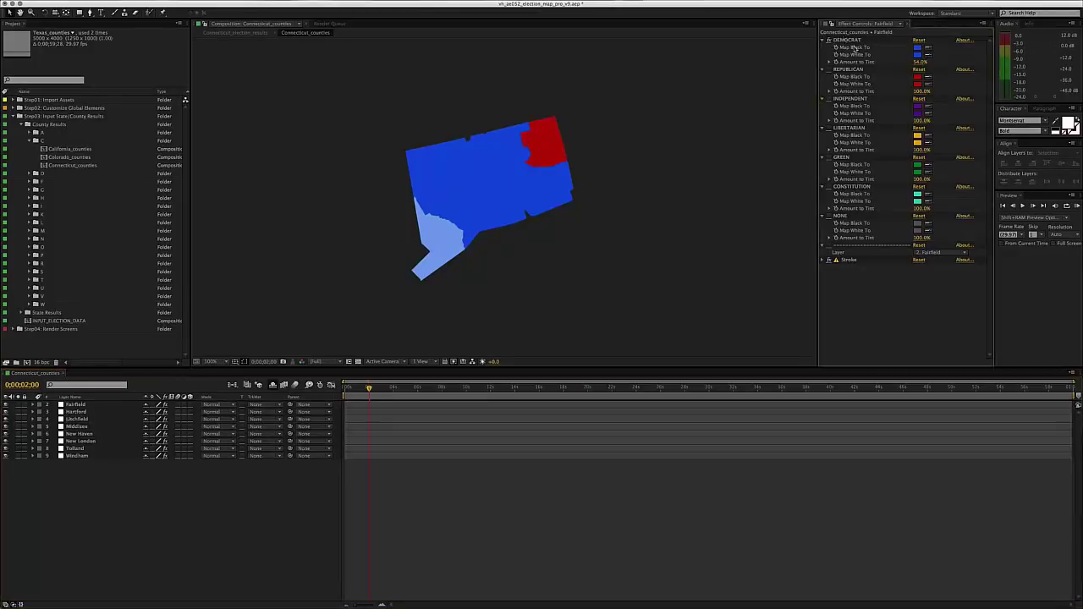
# - Set Litchfield's Democrat tint to 81% and New Haven's to 78%
pyautogui.click(428, 167)
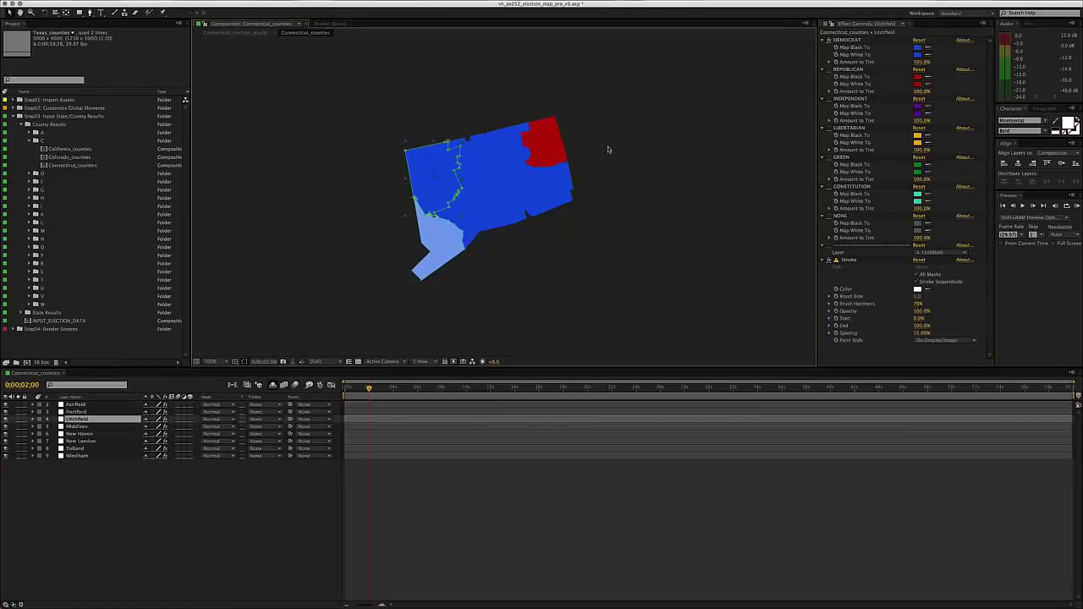
pyautogui.click(922, 62)
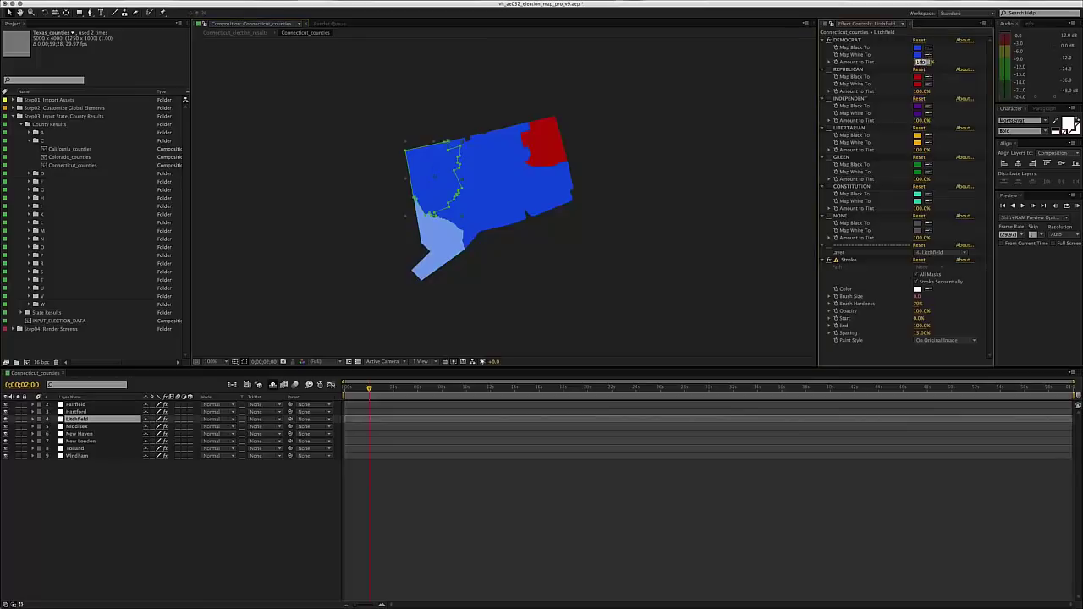
pyautogui.write('81')
pyautogui.press('Return')
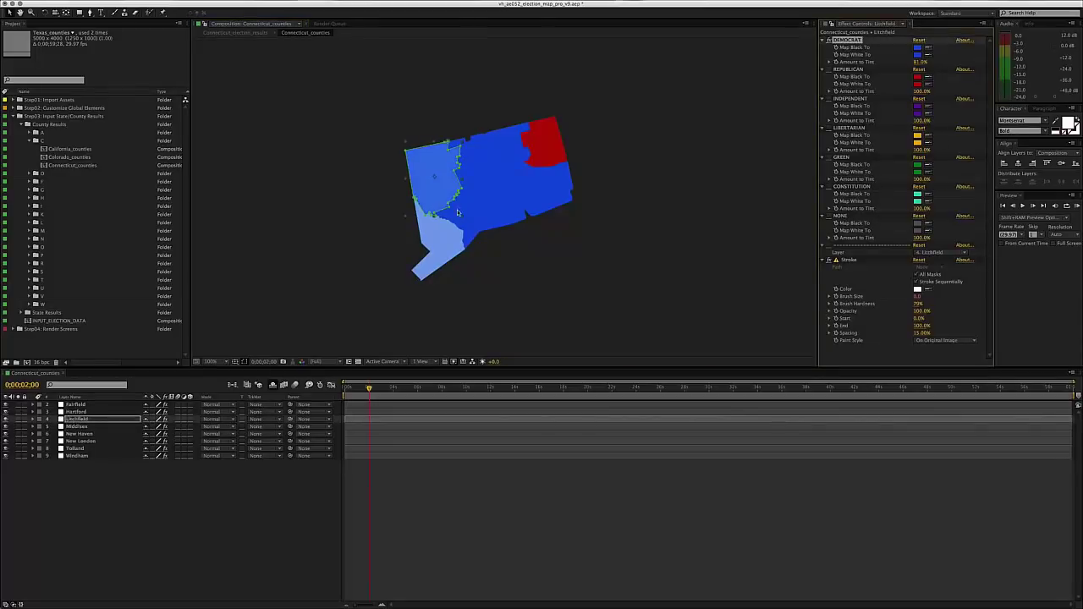
pyautogui.click(477, 218)
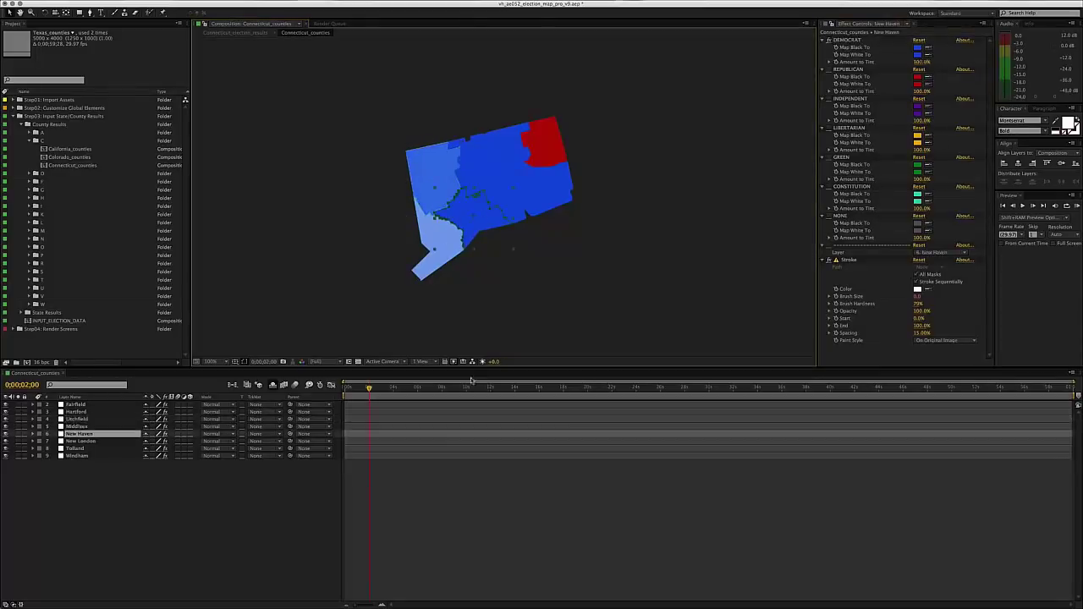
pyautogui.click(922, 62)
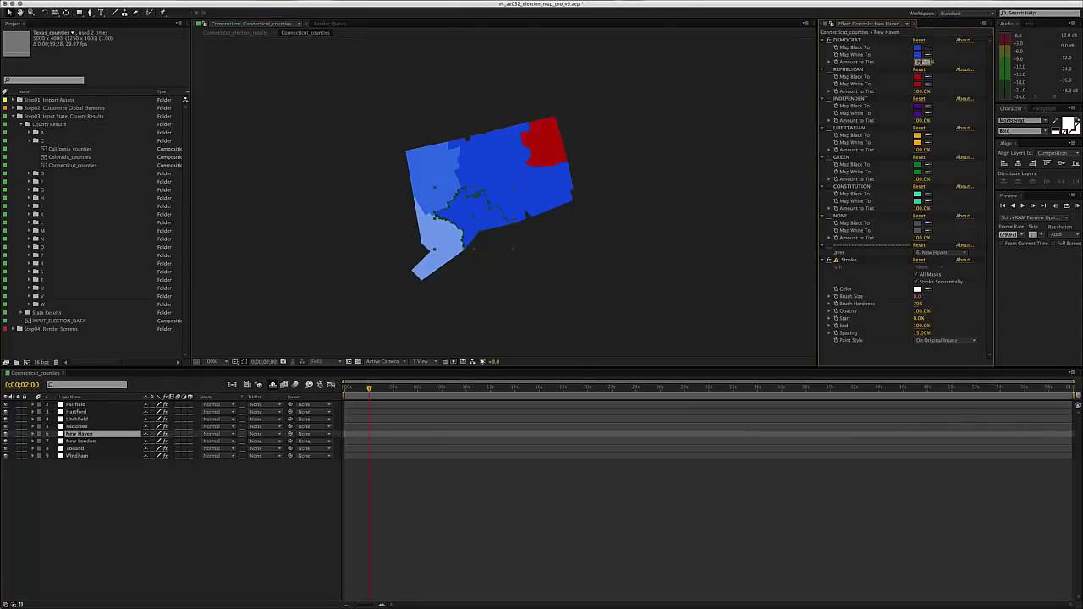
pyautogui.write('78')
pyautogui.press('Return')
# - Set Hartford's Democrat tint to 65% and Middlesex's to 90%
pyautogui.click(487, 158)
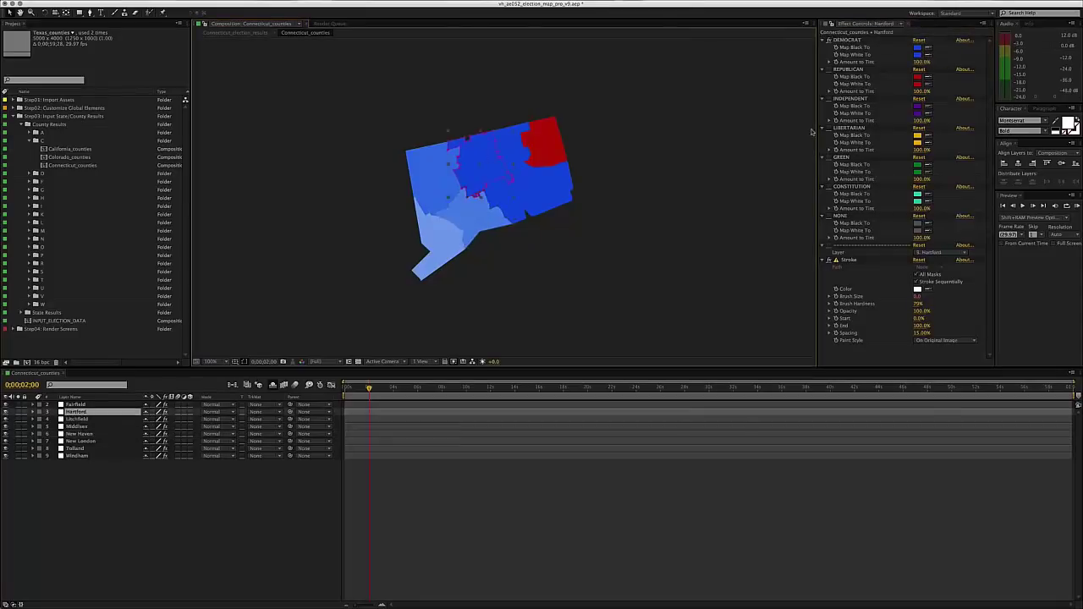
pyautogui.click(922, 61)
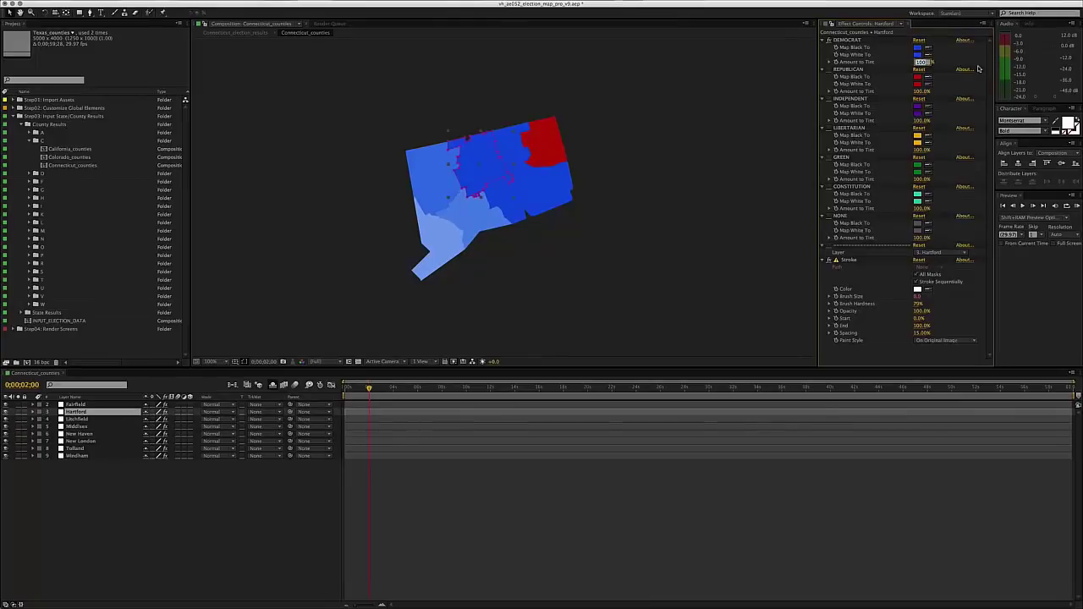
pyautogui.write('65')
pyautogui.press('Return')
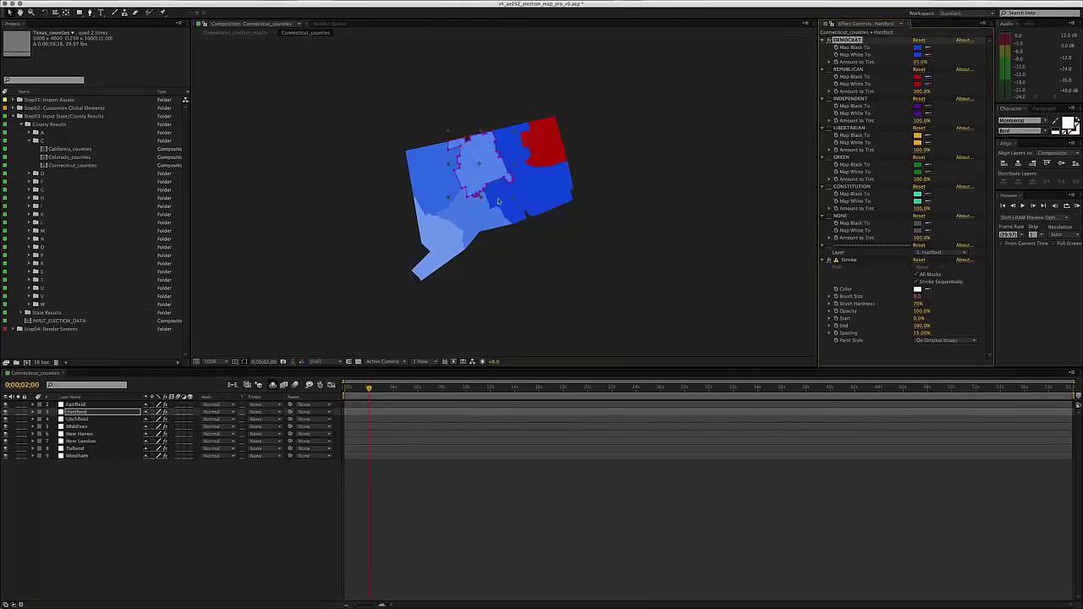
pyautogui.click(505, 203)
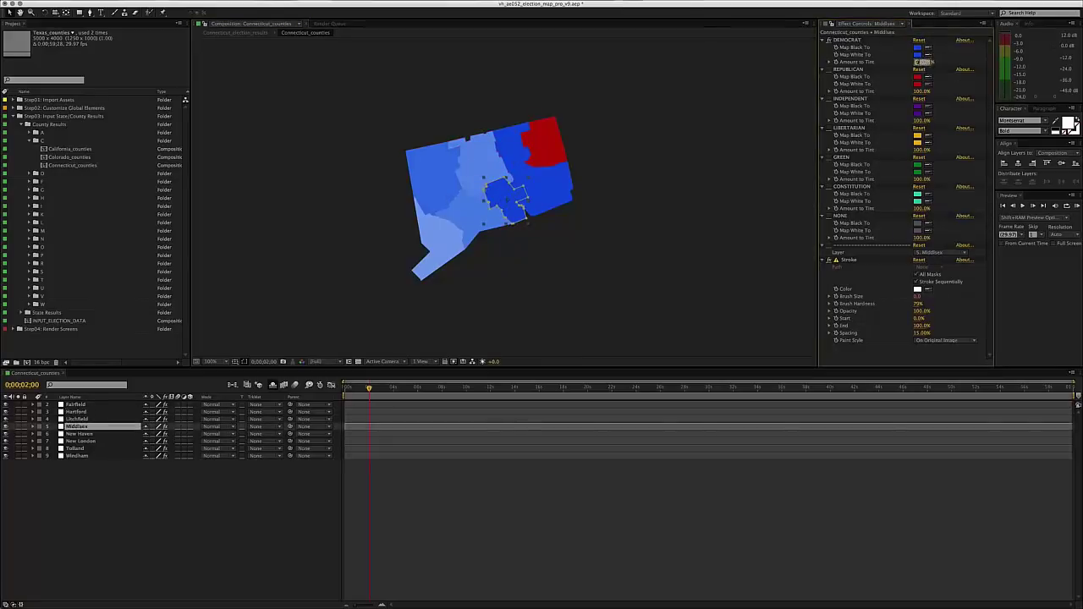
pyautogui.click(922, 62)
pyautogui.write('90')
pyautogui.press('Return')
# - Select the Tolland county layer and set its Democrat tint to 55%
pyautogui.click(508, 145)
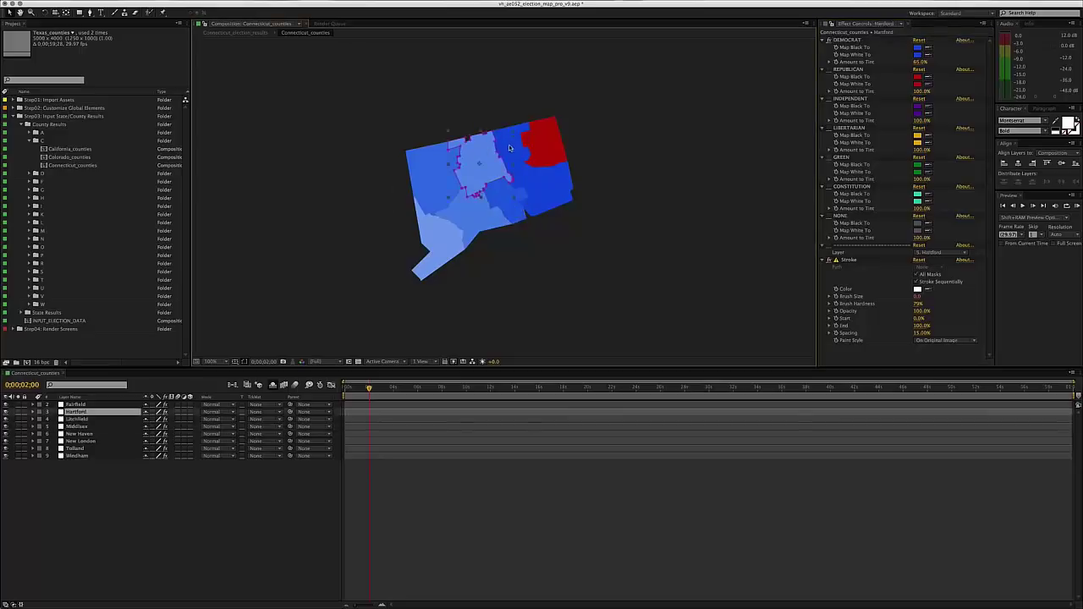
pyautogui.click(112, 419)
pyautogui.click(109, 434)
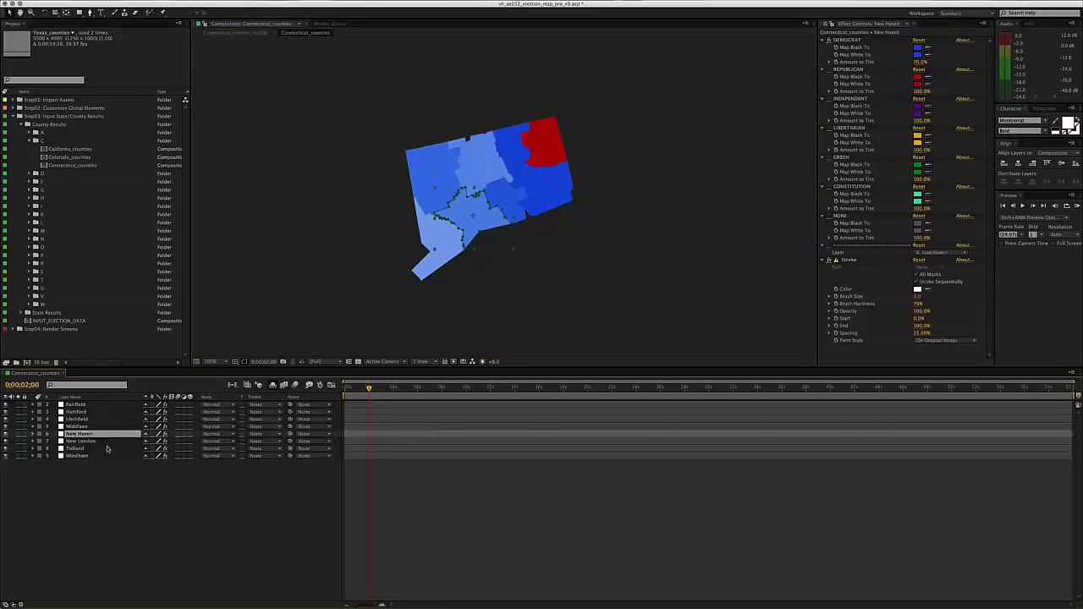
pyautogui.click(108, 449)
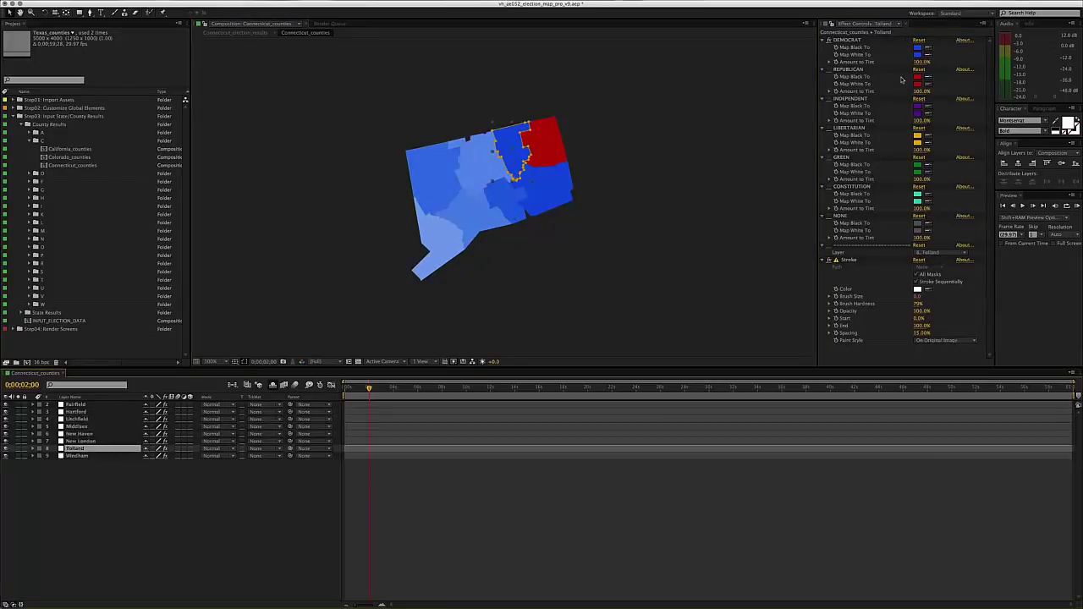
pyautogui.click(922, 62)
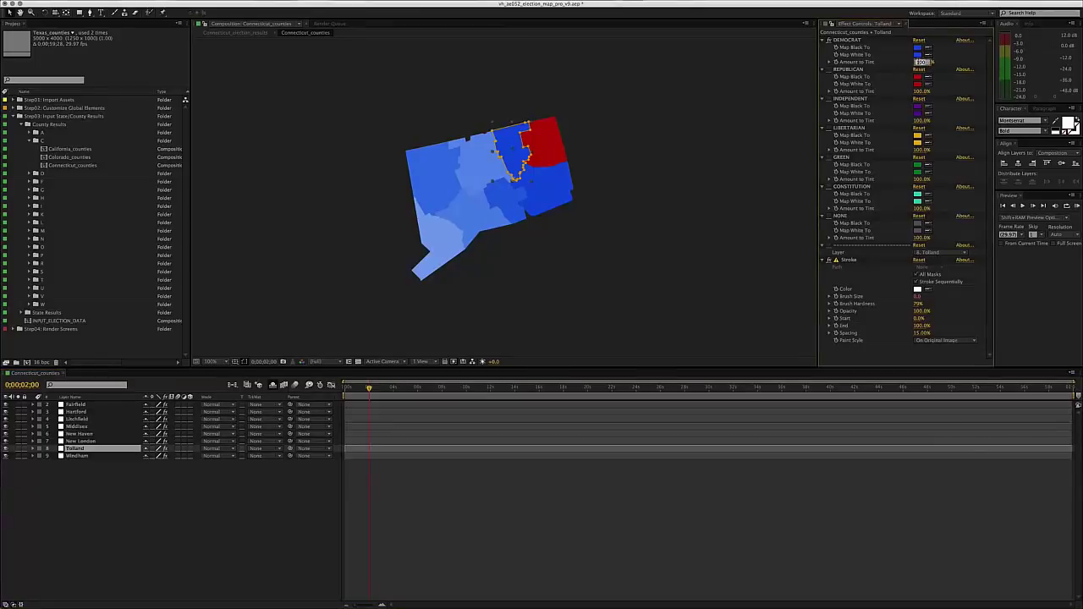
pyautogui.write('55')
pyautogui.press('Return')
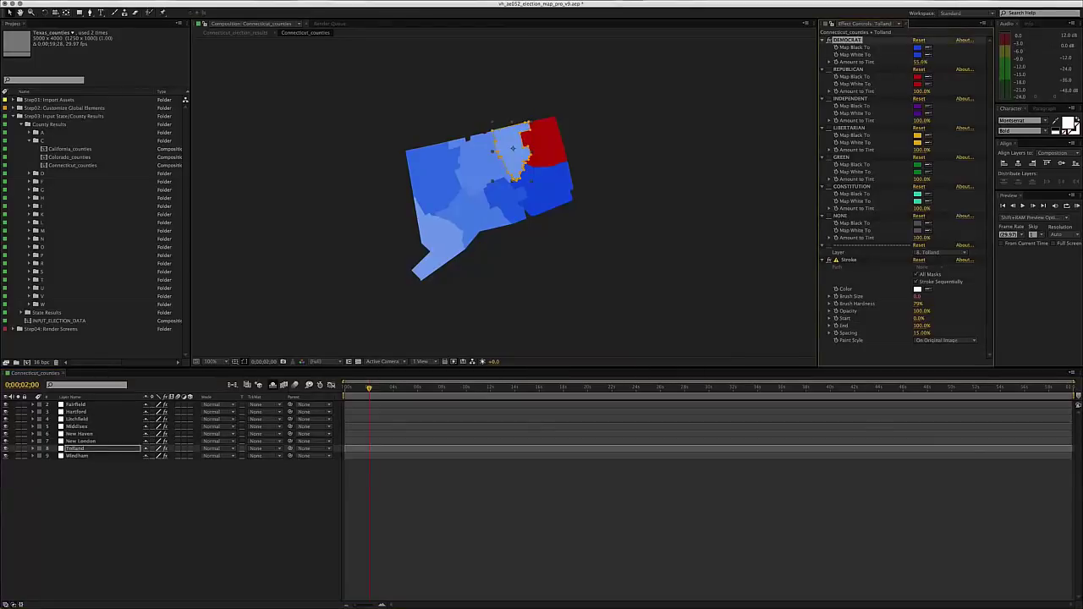
# - Set New London's Democrat tint to 80%, then select Fairfield again
pyautogui.click(546, 211)
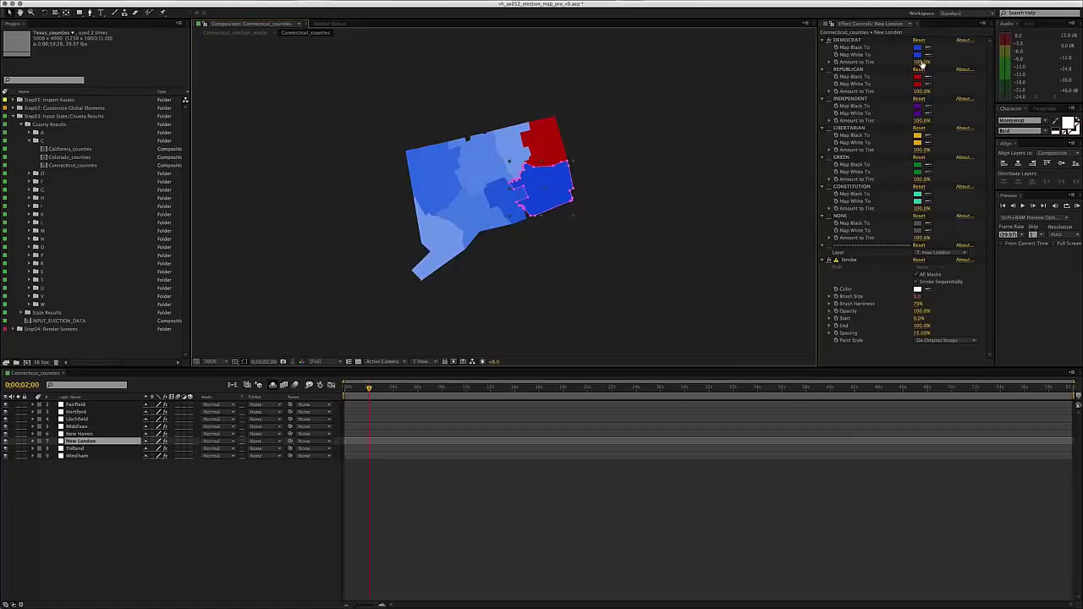
pyautogui.click(922, 62)
pyautogui.write('80')
pyautogui.press('Return')
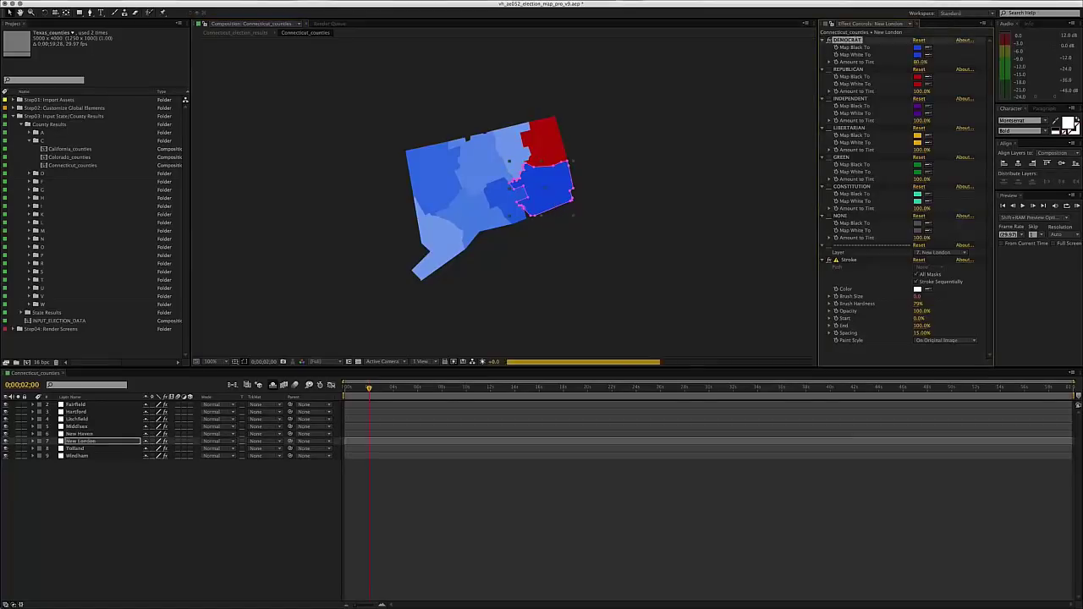
pyautogui.click(438, 245)
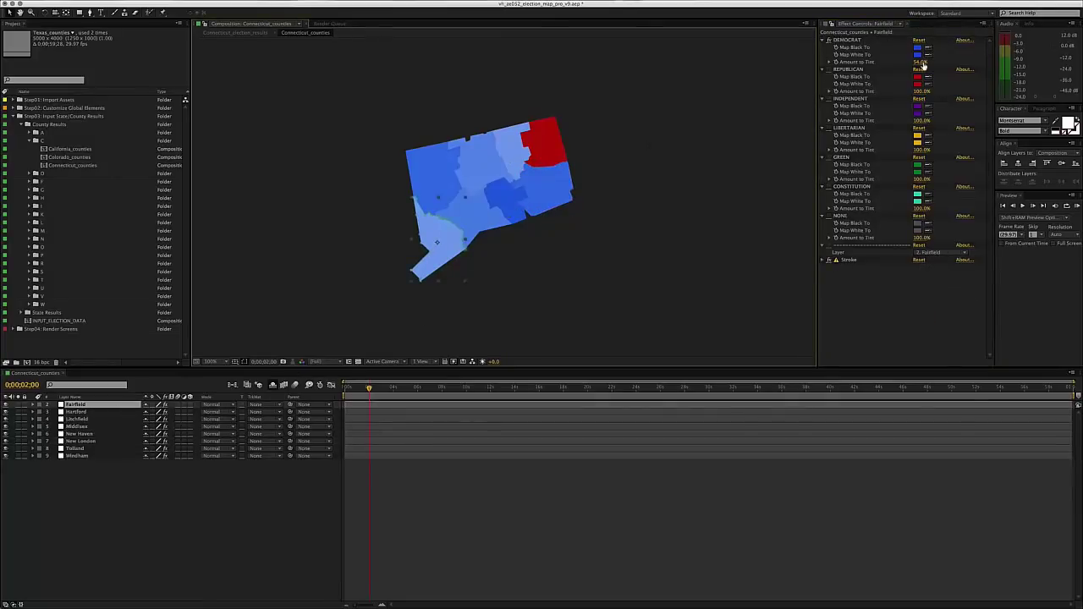
# - Scrub Fairfield's Democrat tint from 54% up to 95% and review the map
pyautogui.moveTo(922, 64); pyautogui.dragTo(1068, 122)
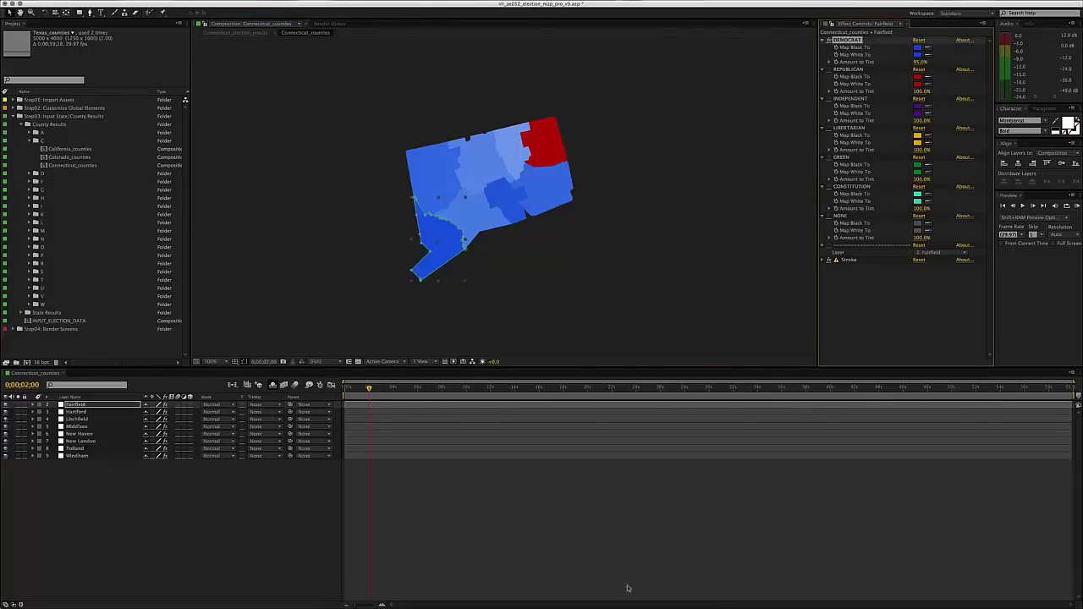
pyautogui.click(592, 316)
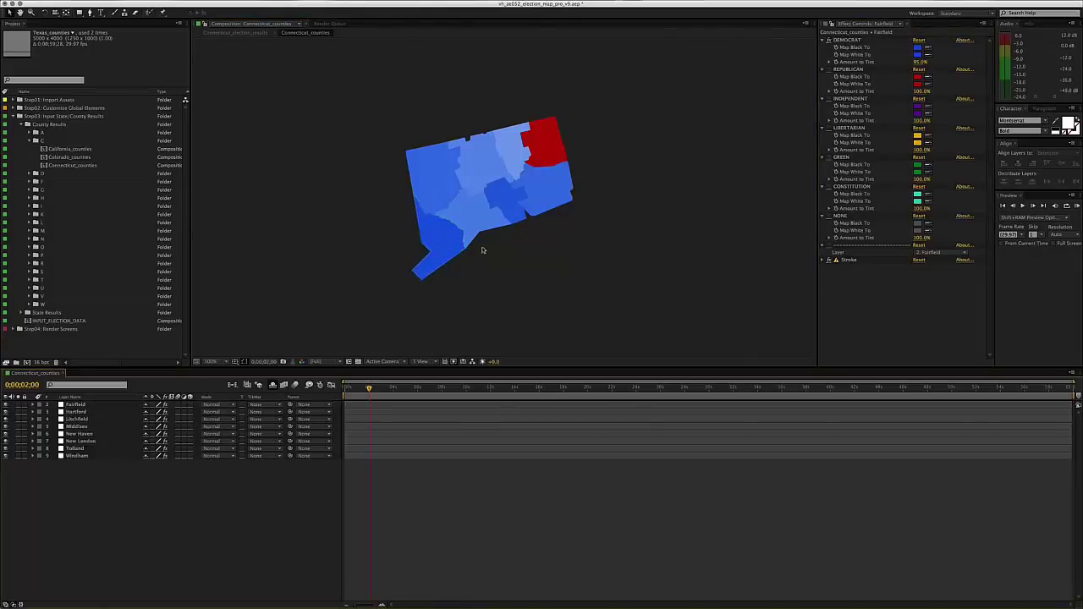
pyautogui.click(454, 247)
pyautogui.click(580, 282)
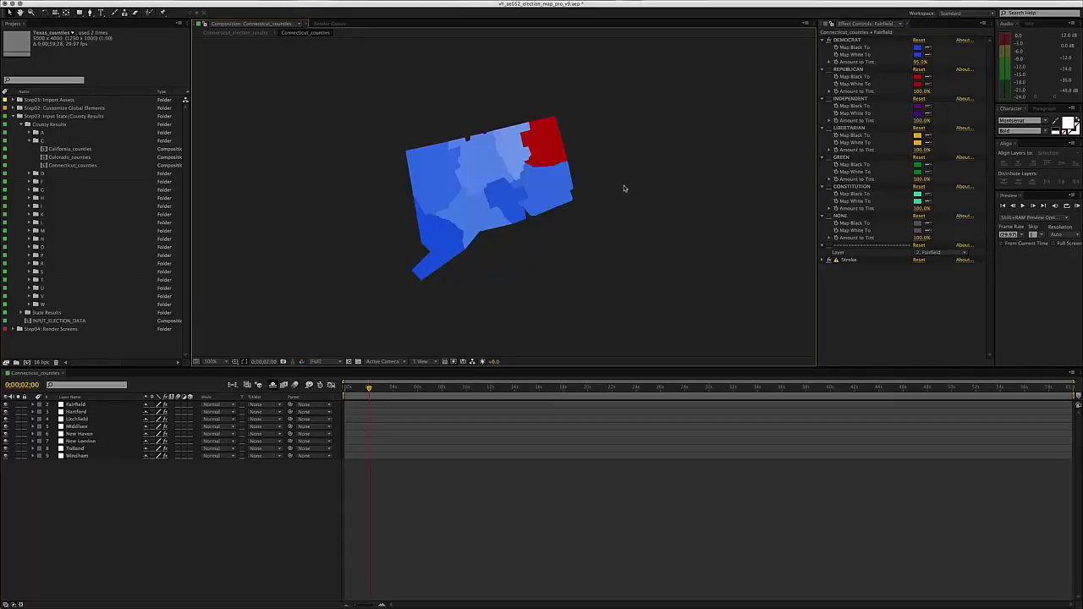
# - Lighten Windham's Republican tint to 67.1% and review the map
pyautogui.click(554, 146)
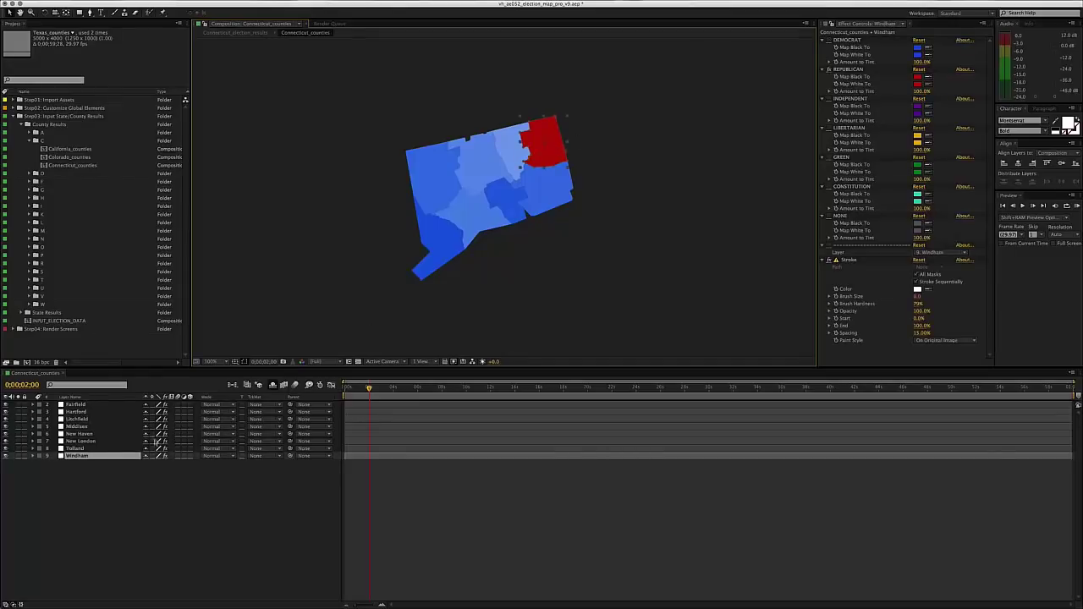
pyautogui.click(921, 90)
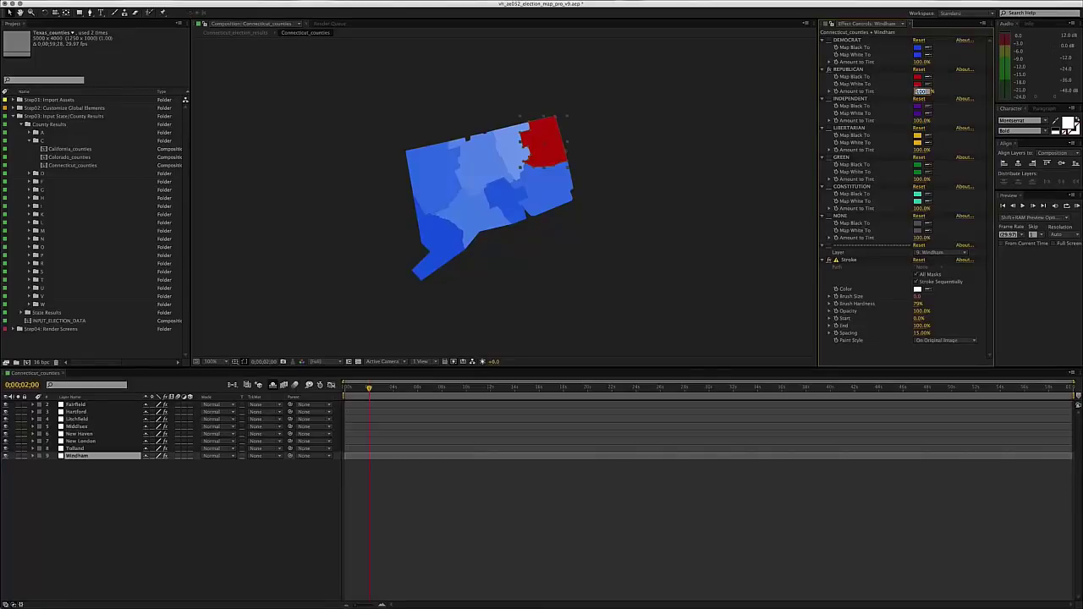
pyautogui.write('67.1')
pyautogui.press('Return')
pyautogui.click(725, 126)
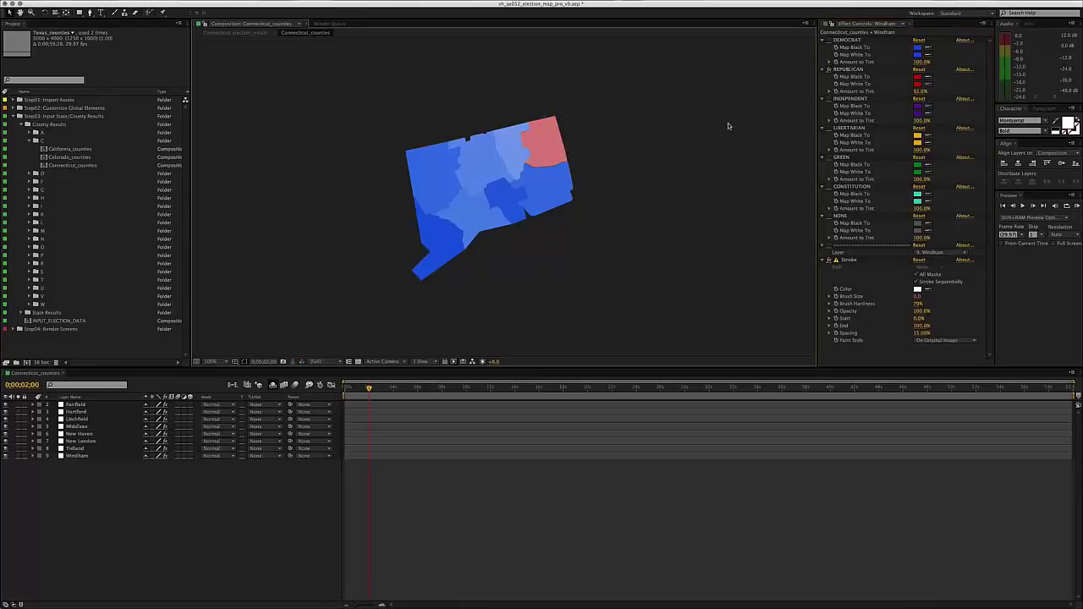
# - Switch Tolland from Democrat to Republican red with an 80% tint amount
pyautogui.click(513, 160)
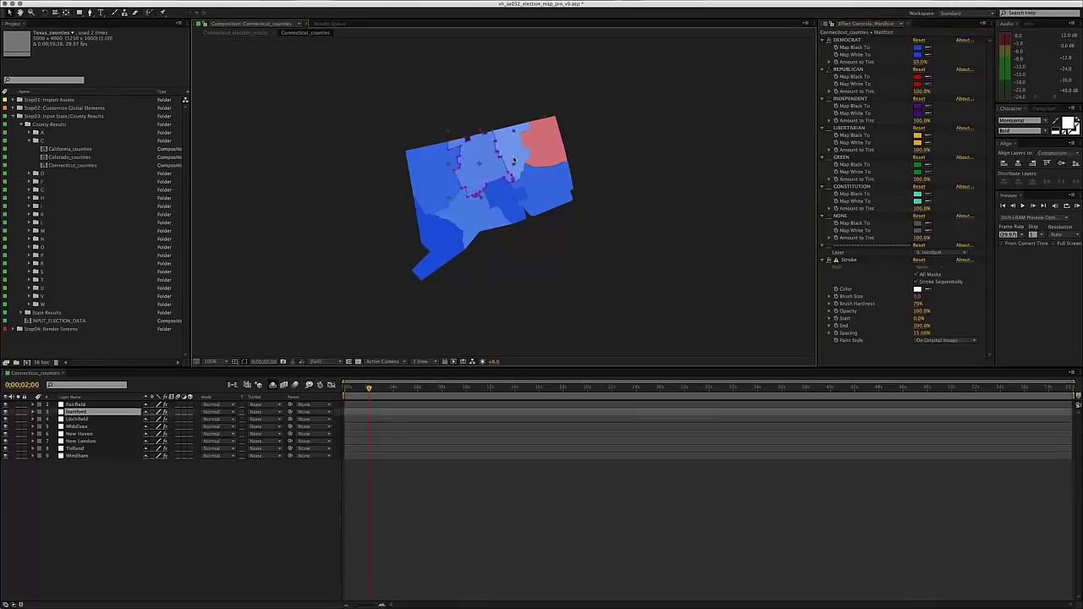
pyautogui.click(520, 141)
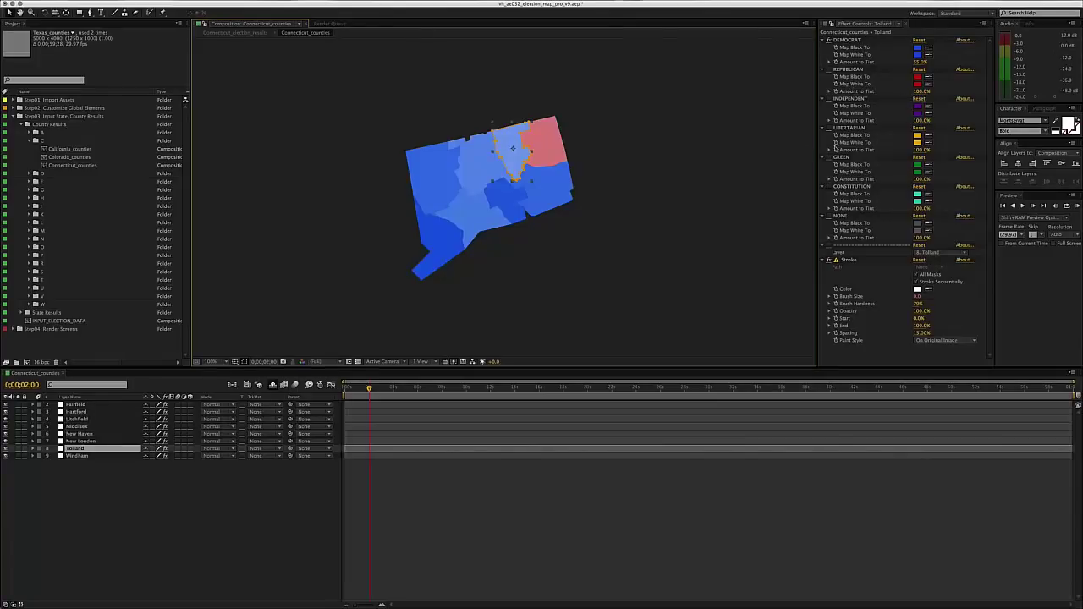
pyautogui.click(830, 40)
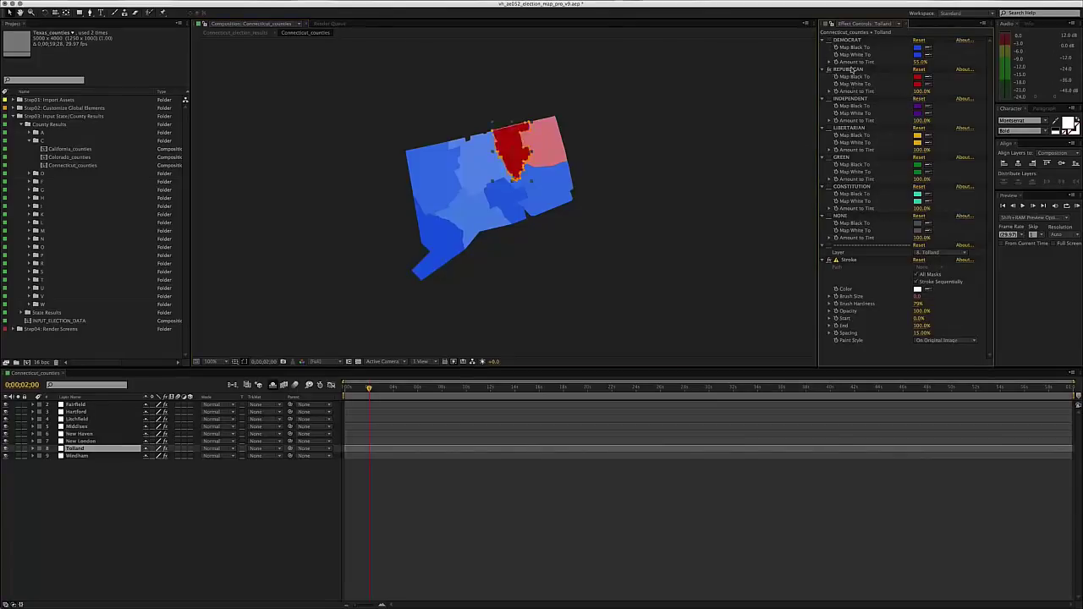
pyautogui.click(921, 90)
pyautogui.write('80')
pyautogui.press('Return')
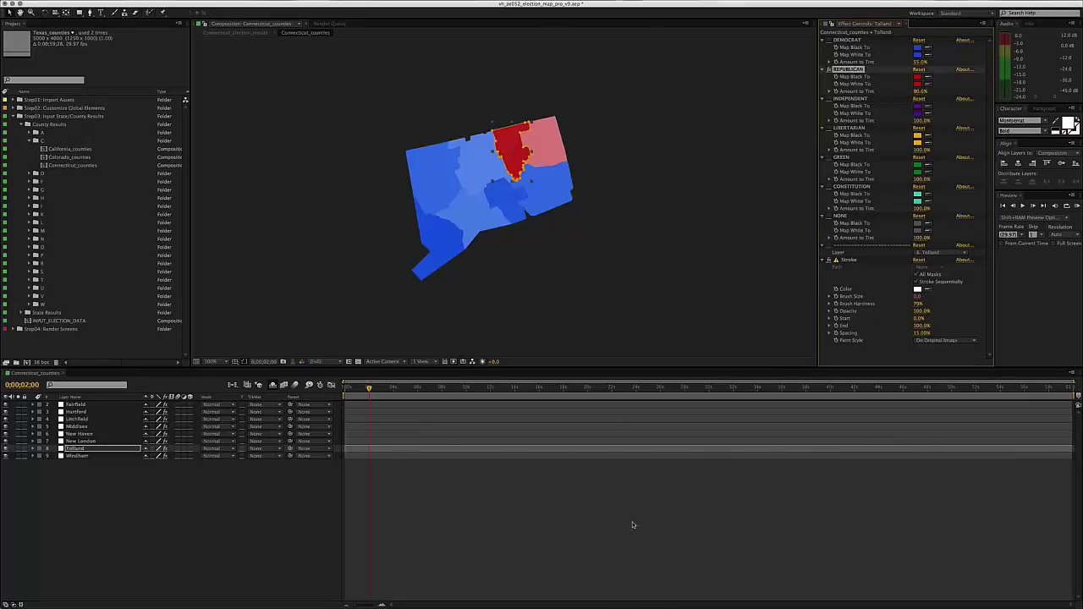
pyautogui.click(622, 517)
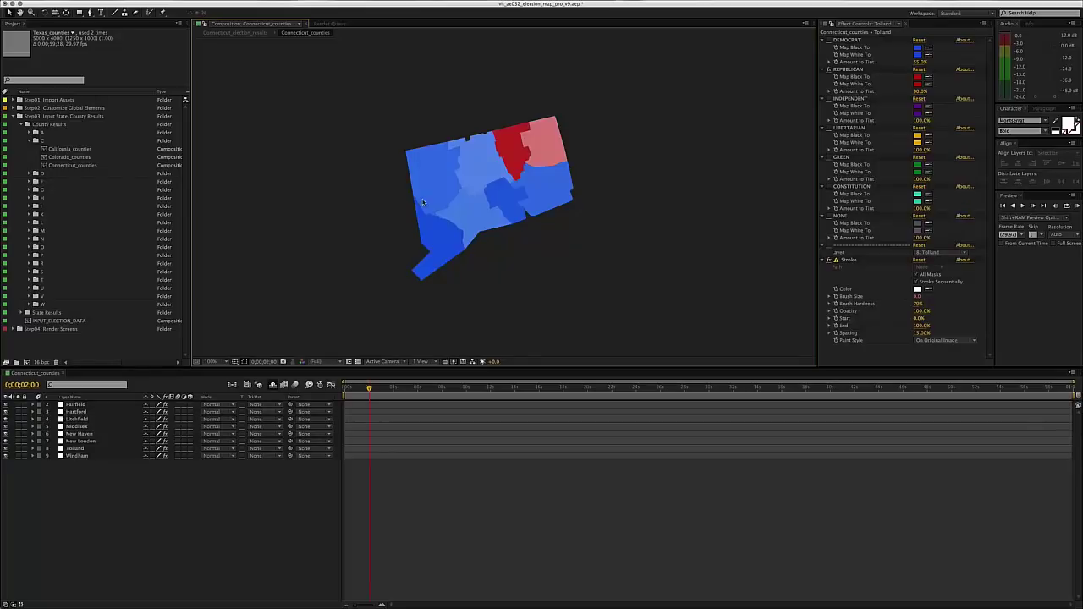
pyautogui.click(77, 455)
pyautogui.click(81, 441)
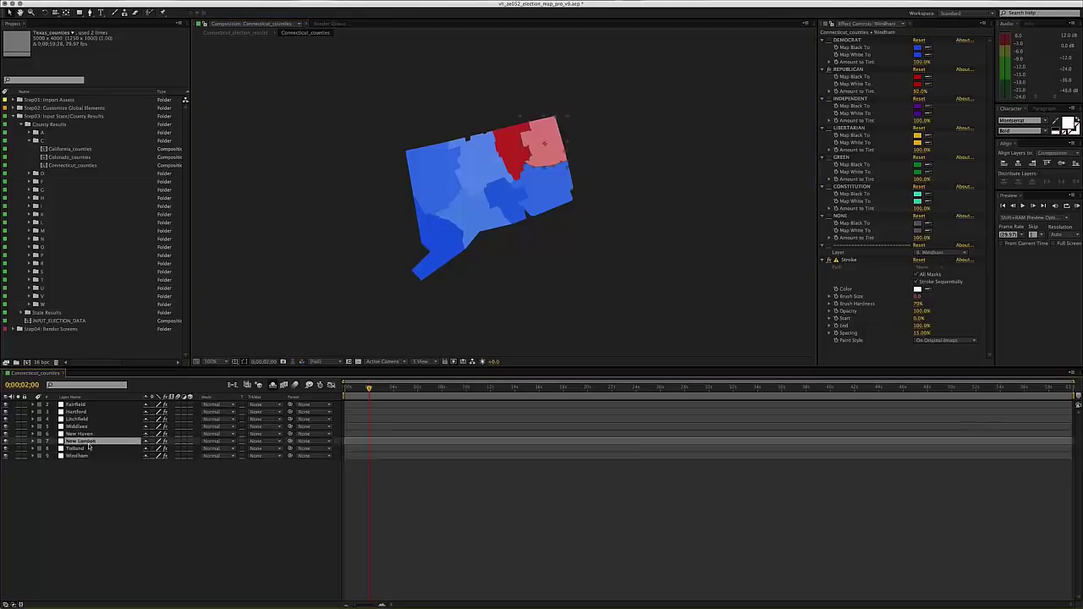
pyautogui.click(89, 433)
pyautogui.click(88, 426)
pyautogui.click(90, 418)
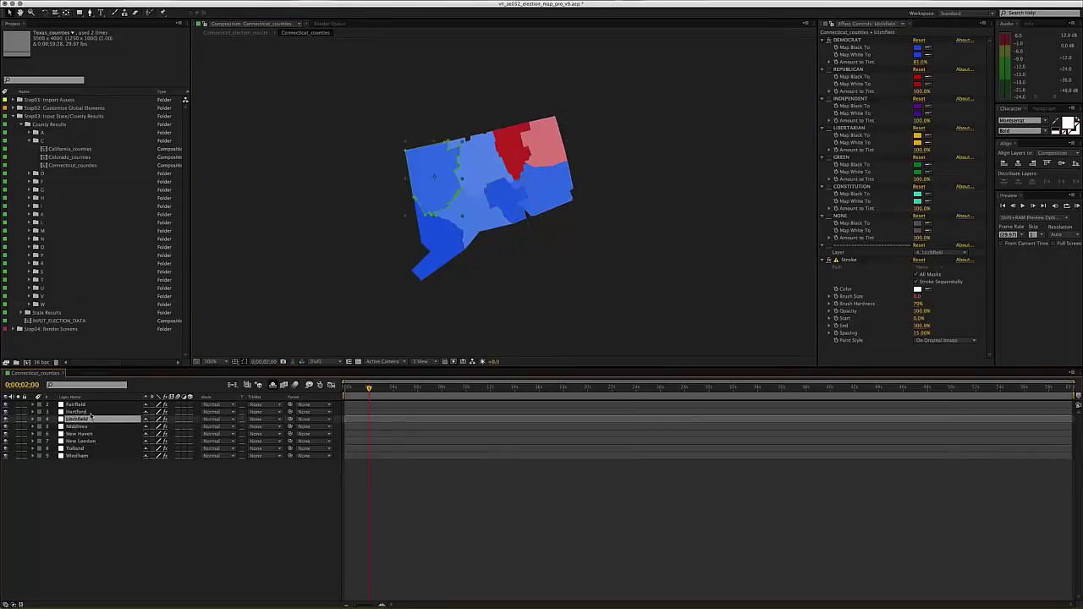
pyautogui.click(91, 411)
pyautogui.click(90, 405)
pyautogui.click(102, 455)
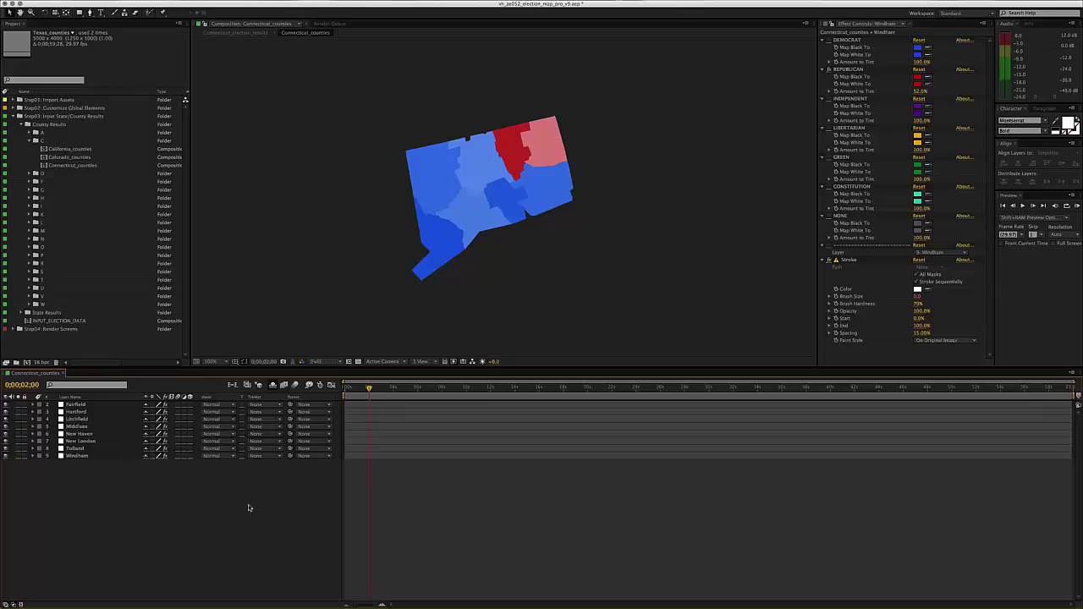
# - Reveal effects on all county layers and turn on Fairfield's grey NONE tint
pyautogui.click(100, 407)
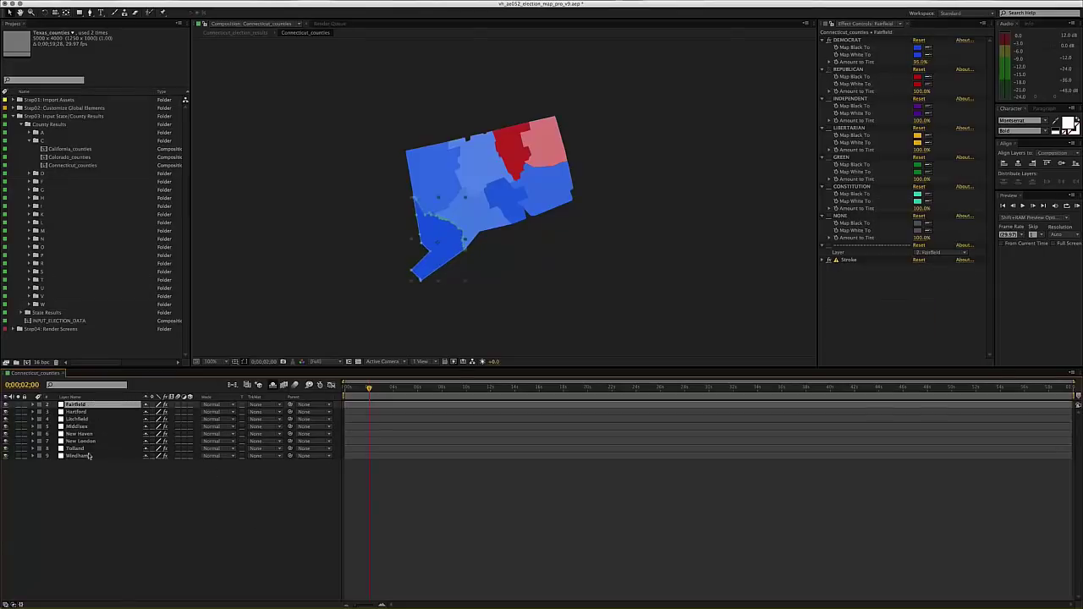
pyautogui.keyDown('shift'); pyautogui.click(89, 457); pyautogui.keyUp('shift')
pyautogui.press('e')
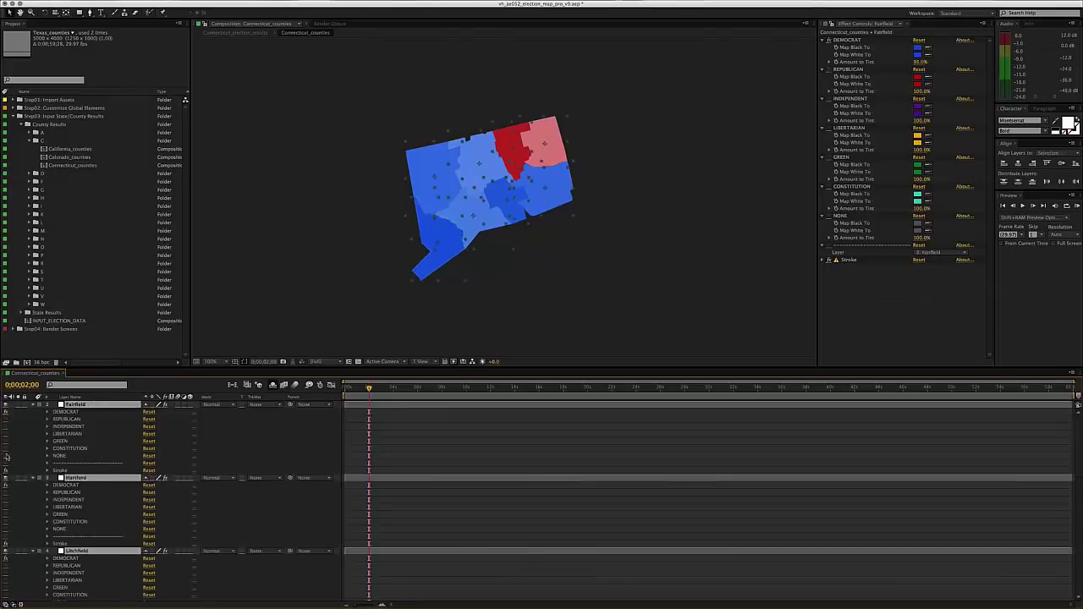
pyautogui.click(6, 456)
pyautogui.click(34, 405)
pyautogui.click(58, 554)
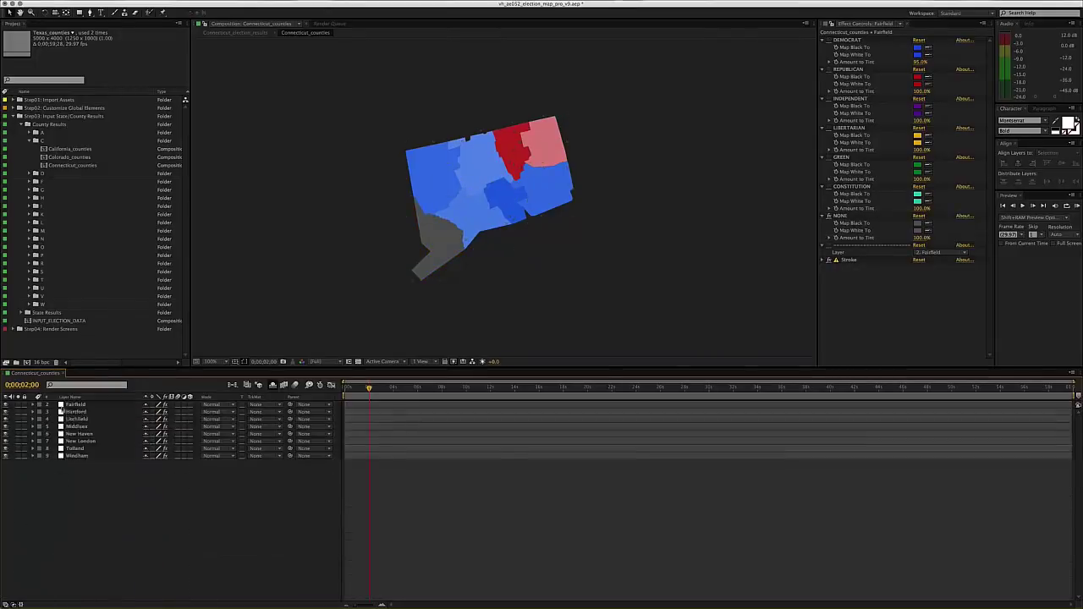
# - Turn on the grey NONE tint for Hartford and Litchfield
pyautogui.click(76, 413)
pyautogui.click(830, 216)
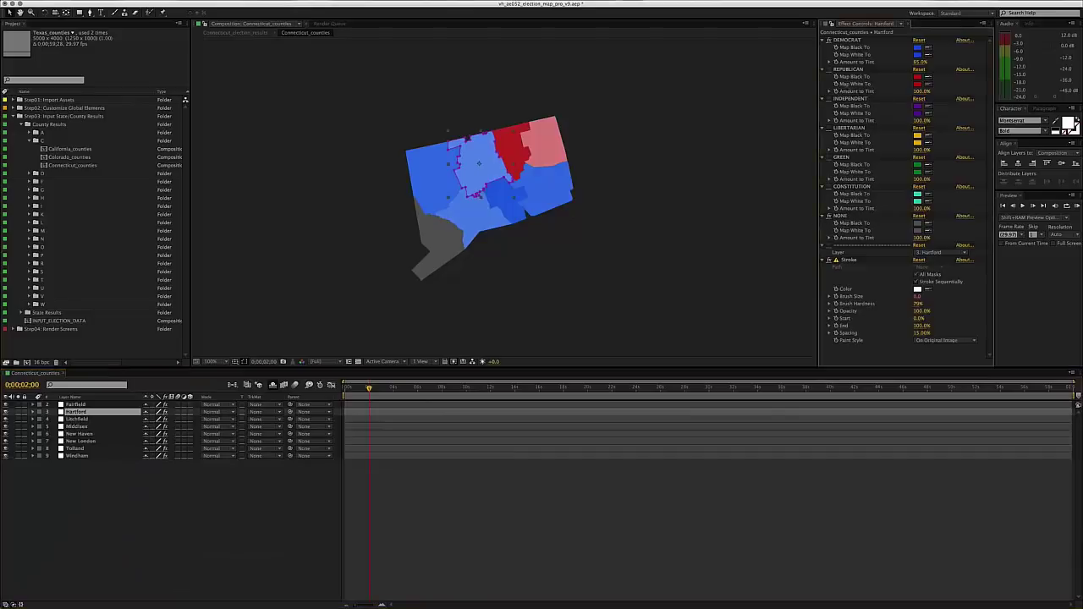
pyautogui.click(75, 419)
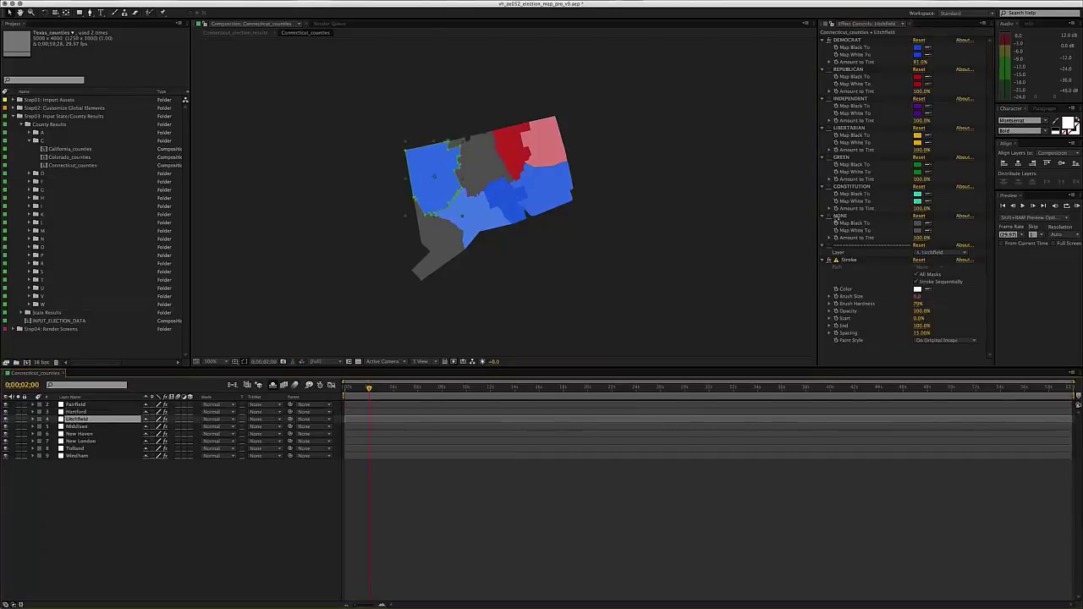
pyautogui.click(831, 216)
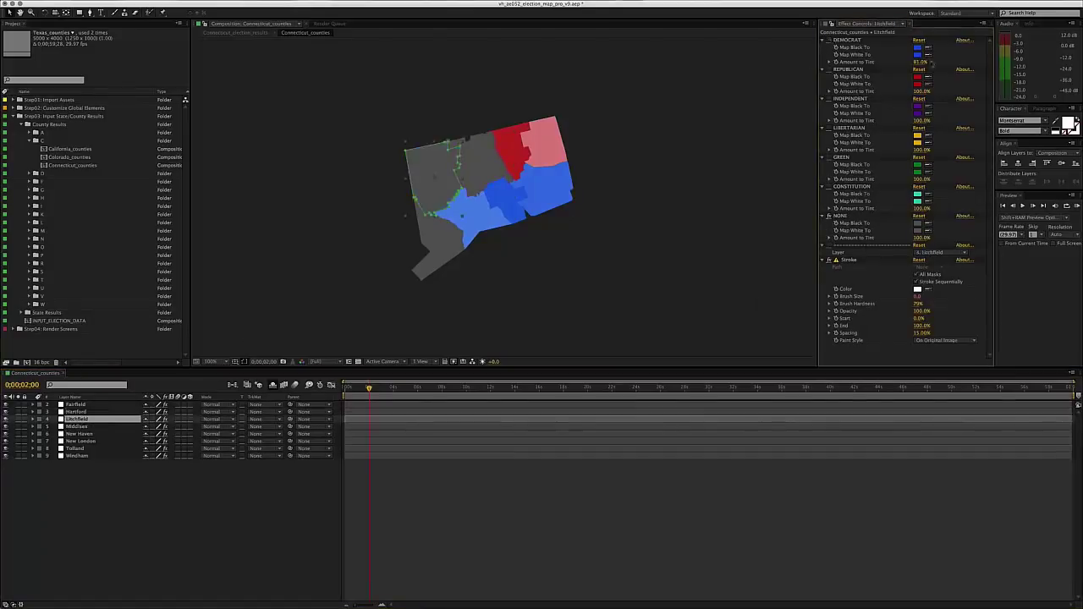
pyautogui.click(138, 460)
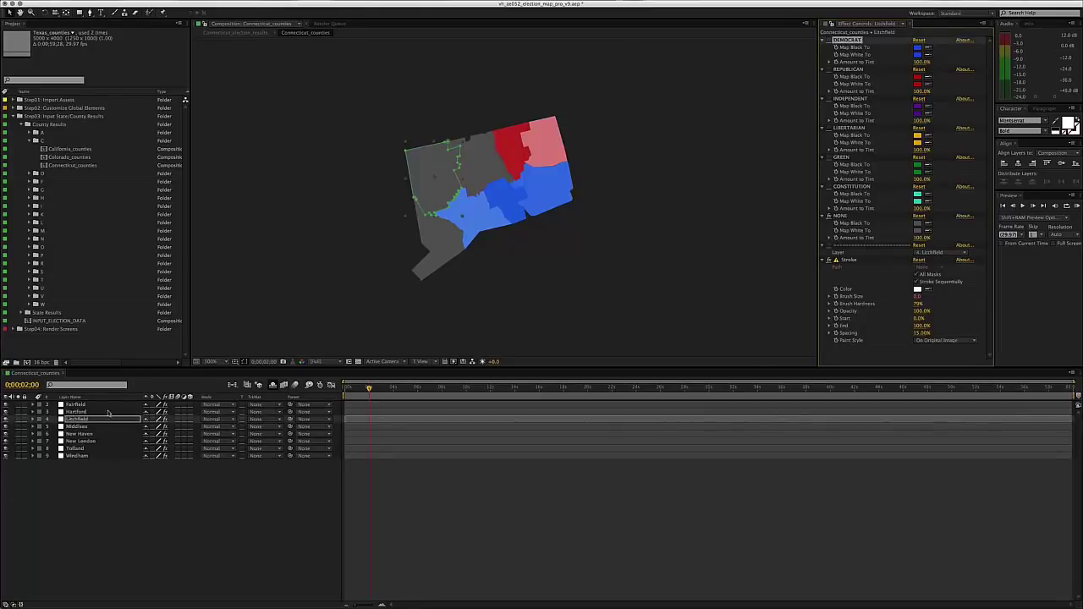
# - Reset Fairfield's and Middlesex's Democrat tint to 100% and turn Middlesex grey
pyautogui.click(108, 412)
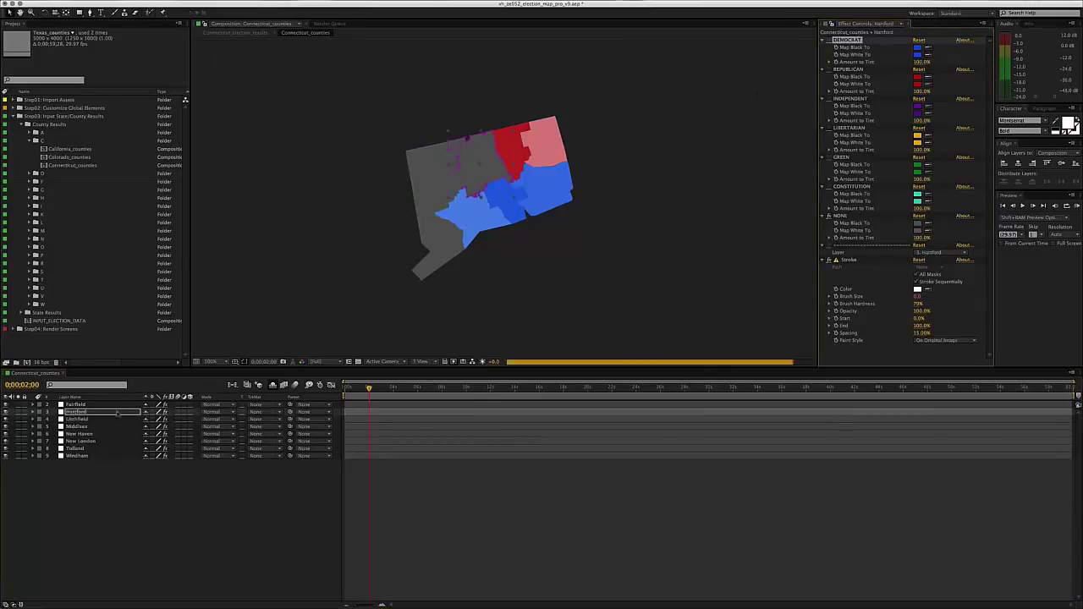
pyautogui.press('super+Up')
pyautogui.moveTo(911, 66); pyautogui.dragTo(916, 65)
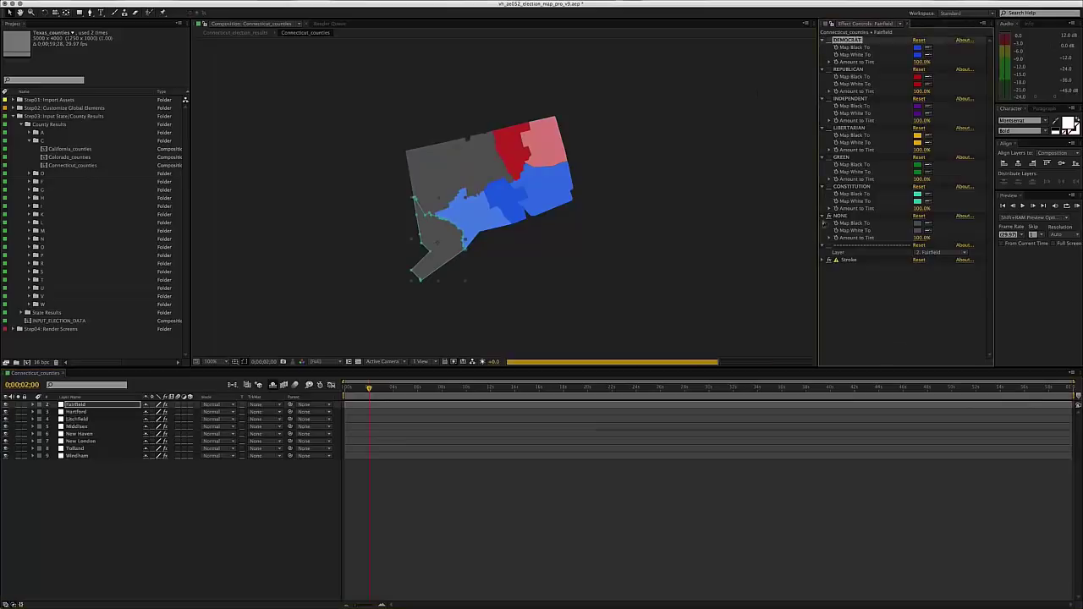
pyautogui.click(103, 425)
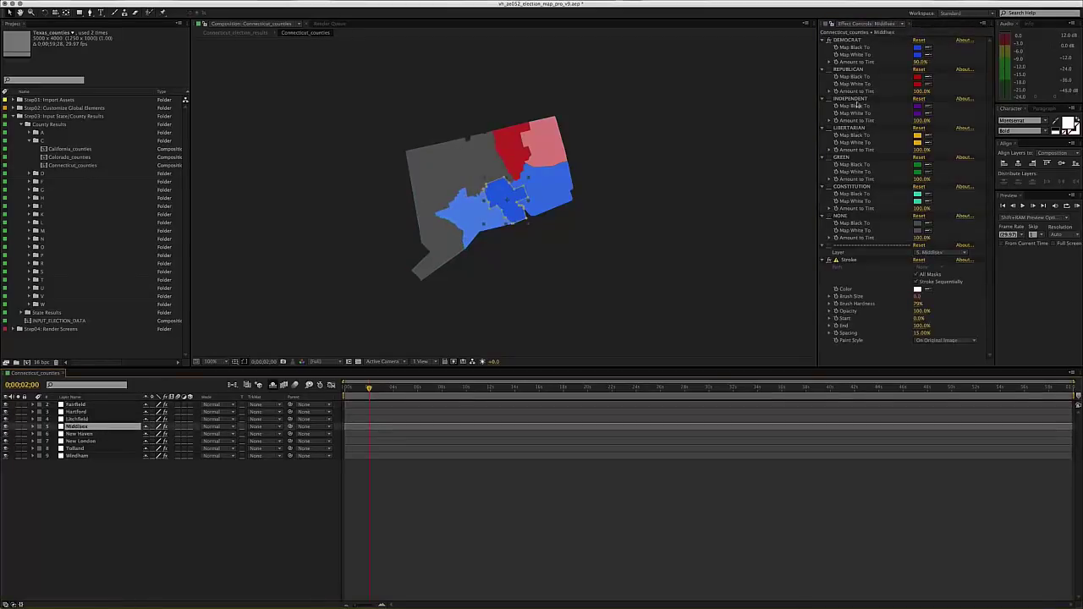
pyautogui.click(827, 43)
pyautogui.moveTo(918, 59); pyautogui.dragTo(927, 59)
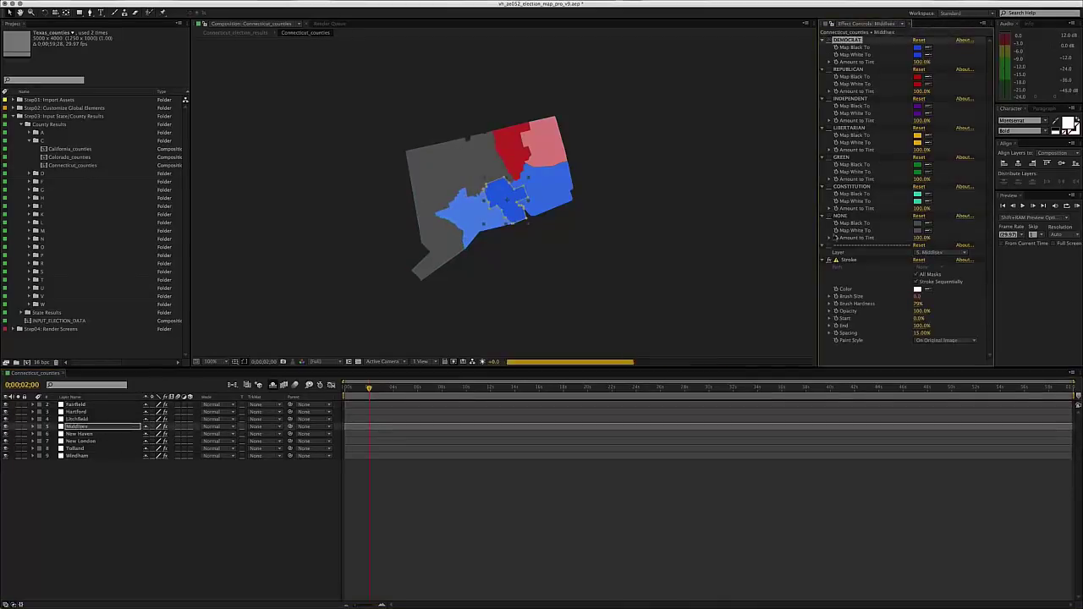
pyautogui.click(829, 215)
# - Disable the Democrat tint and enable grey NONE for New Haven and New London
pyautogui.click(81, 433)
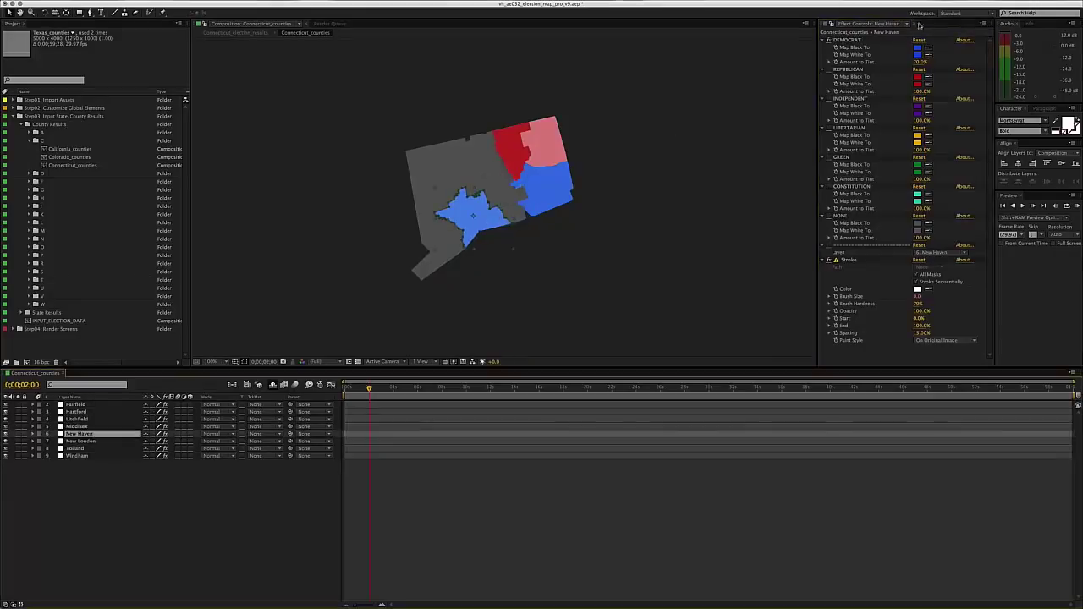
pyautogui.click(829, 40)
pyautogui.click(830, 215)
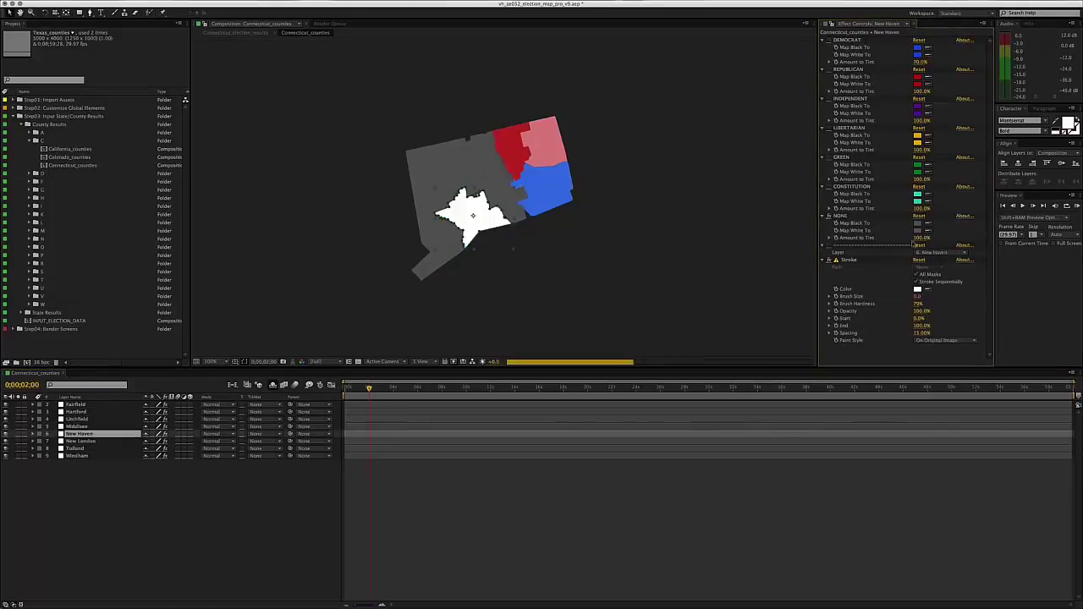
pyautogui.hotkey('ctrl', 'Down')
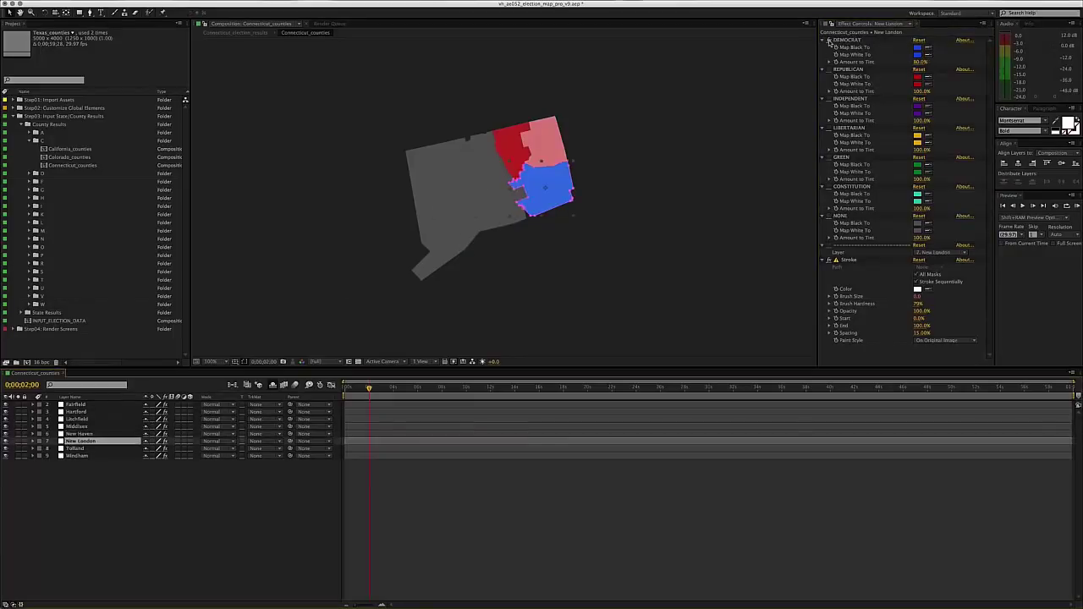
pyautogui.click(829, 39)
pyautogui.click(829, 215)
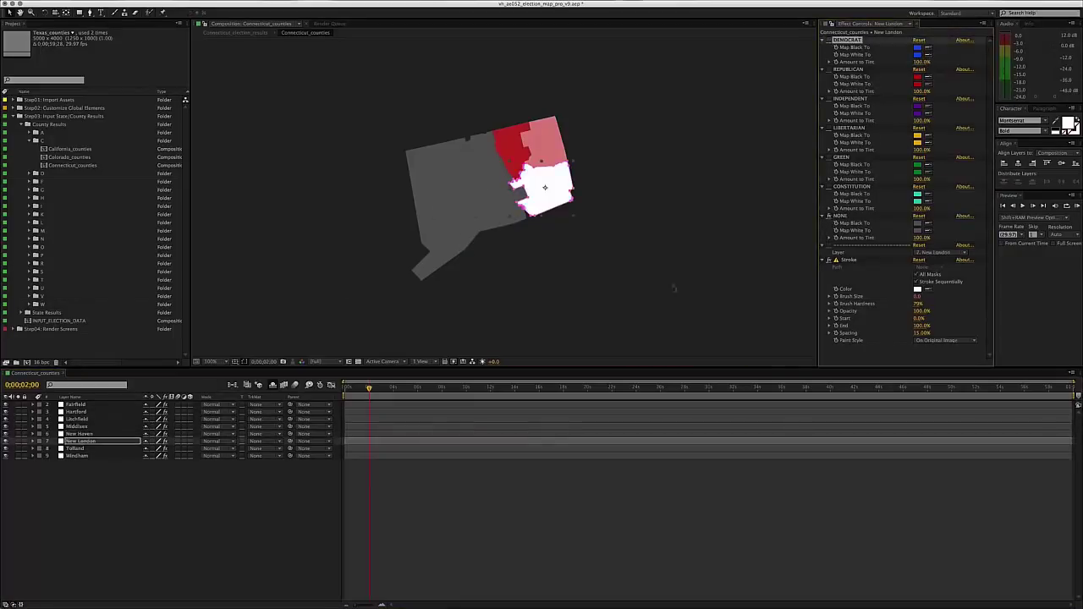
# - Turn off Tolland's Republican tint, reset Tolland and Windham tints to 100%, make them grey
pyautogui.hotkey('ctrl', 'Down')
pyautogui.click(829, 69)
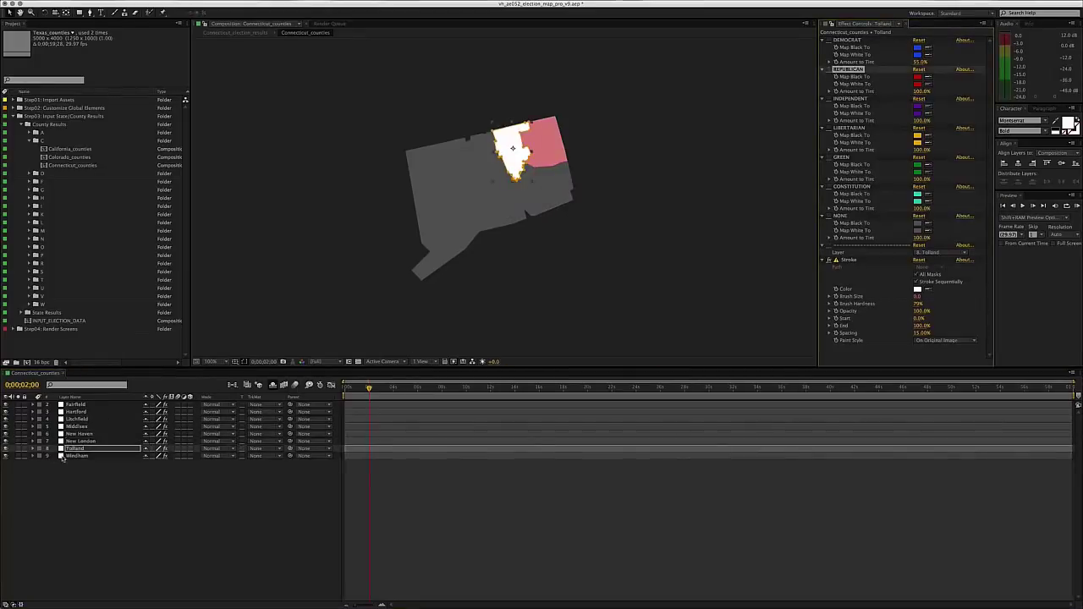
pyautogui.click(919, 39)
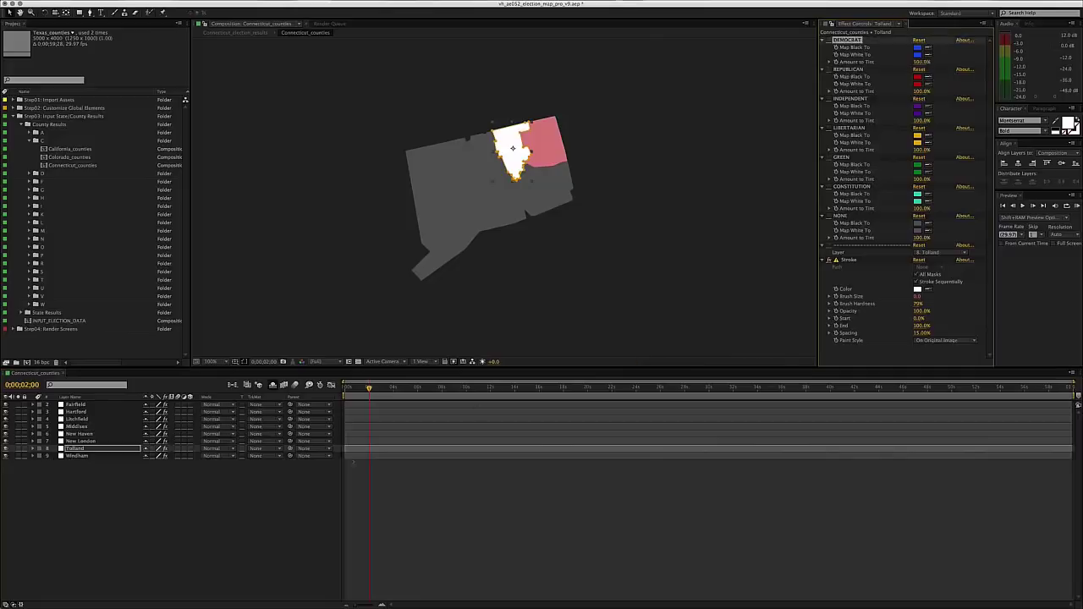
pyautogui.click(77, 457)
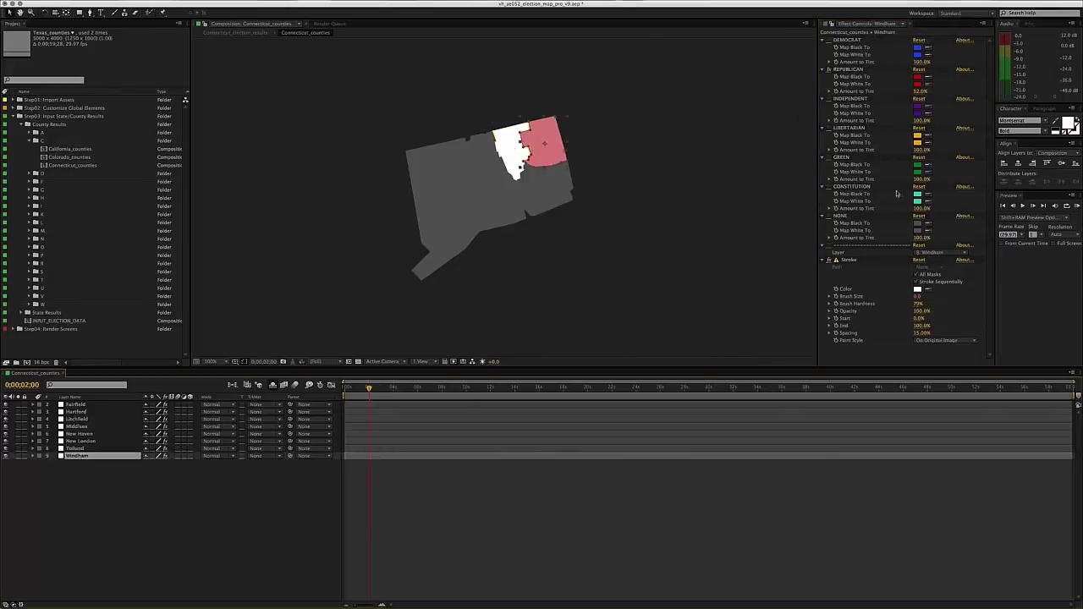
pyautogui.click(919, 68)
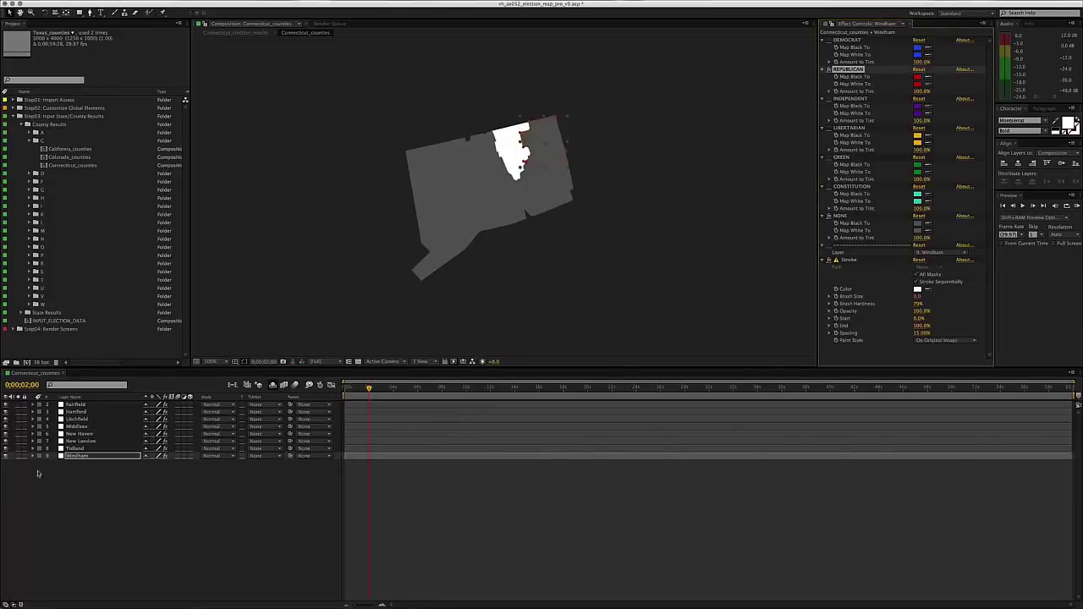
pyautogui.click(72, 448)
pyautogui.click(829, 216)
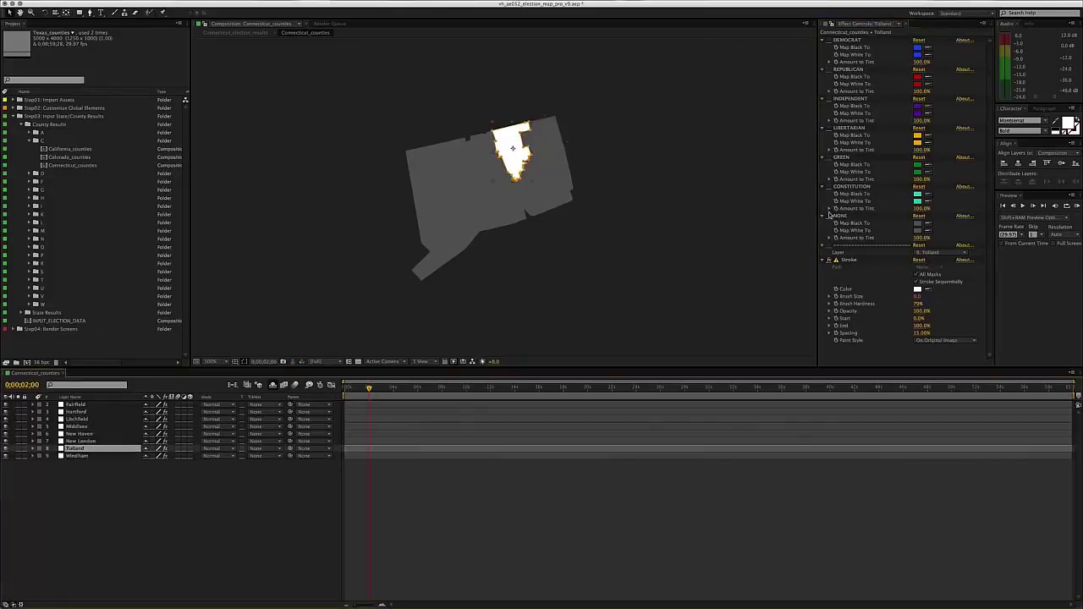
pyautogui.click(546, 550)
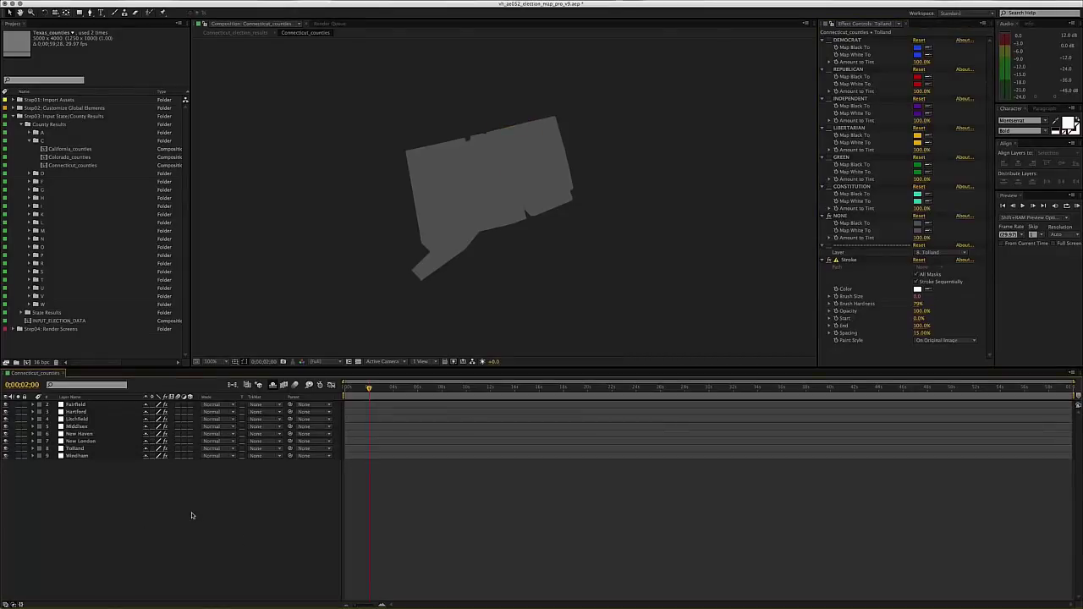
pyautogui.press('super+w')
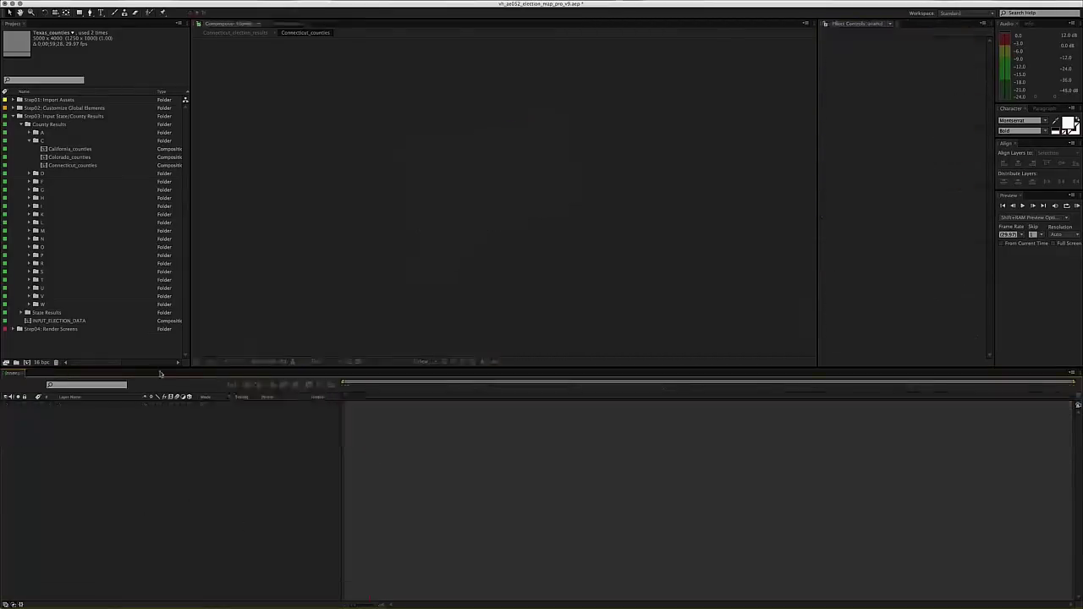
pyautogui.click(30, 141)
pyautogui.click(44, 132)
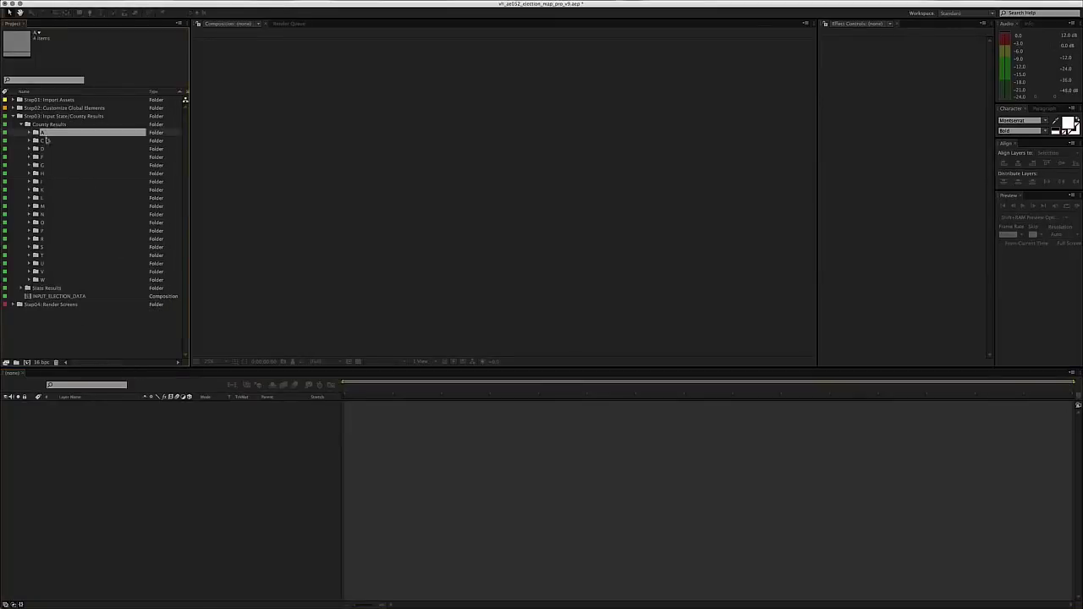
pyautogui.click(31, 230)
pyautogui.click(49, 240)
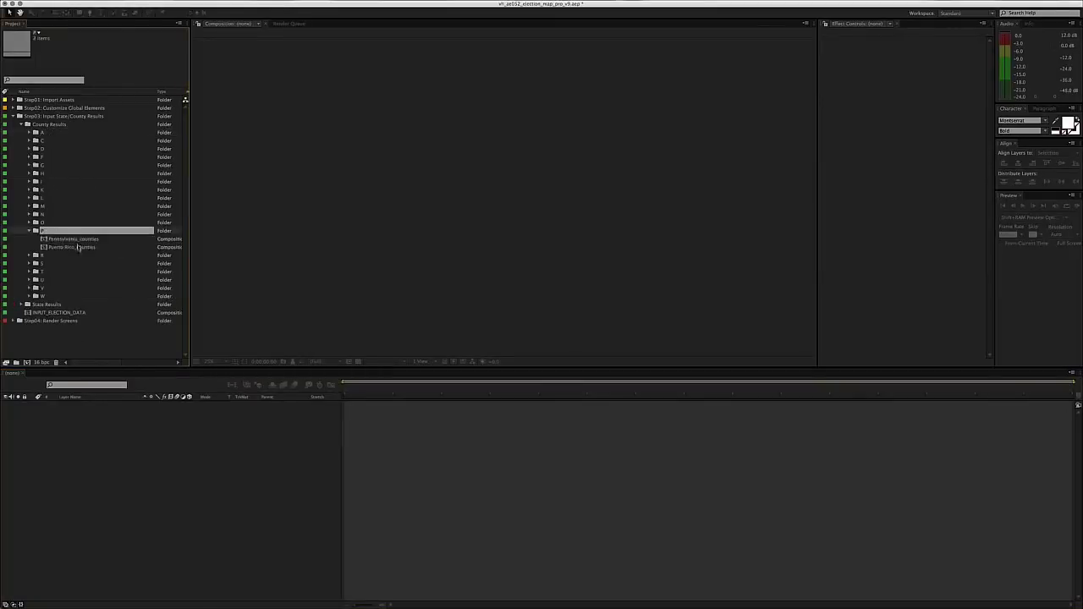
pyautogui.press('Return')
pyautogui.press('Return')
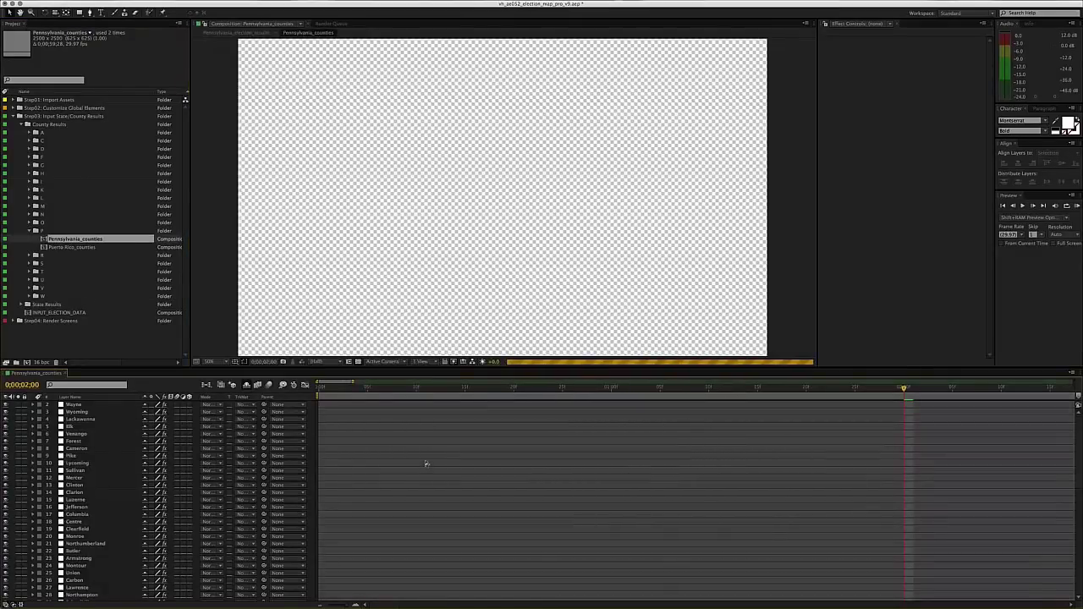
pyautogui.press('-')
pyautogui.press('-')
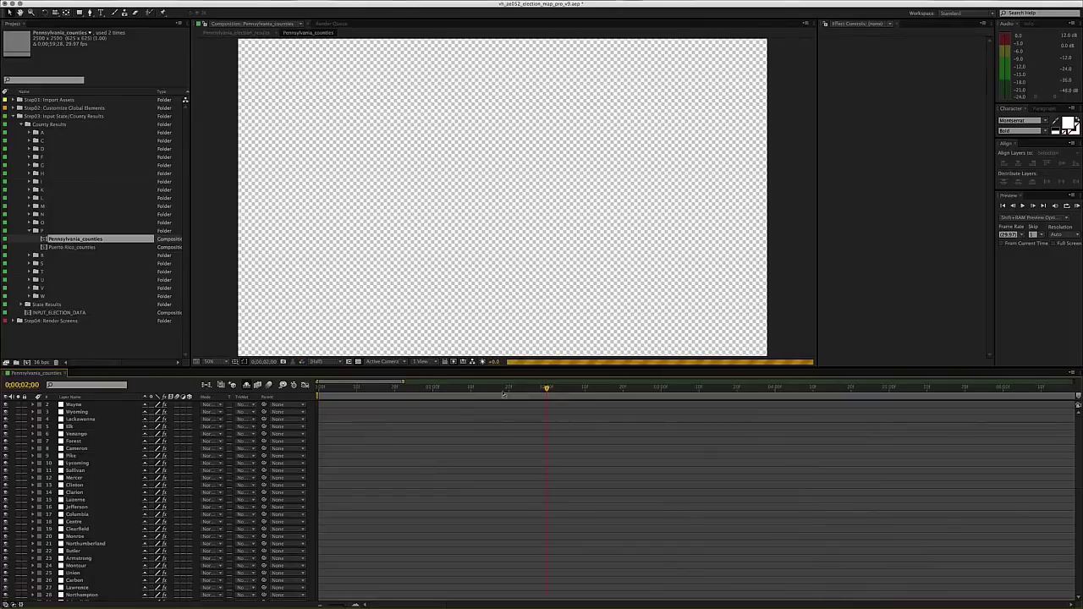
pyautogui.press(',')
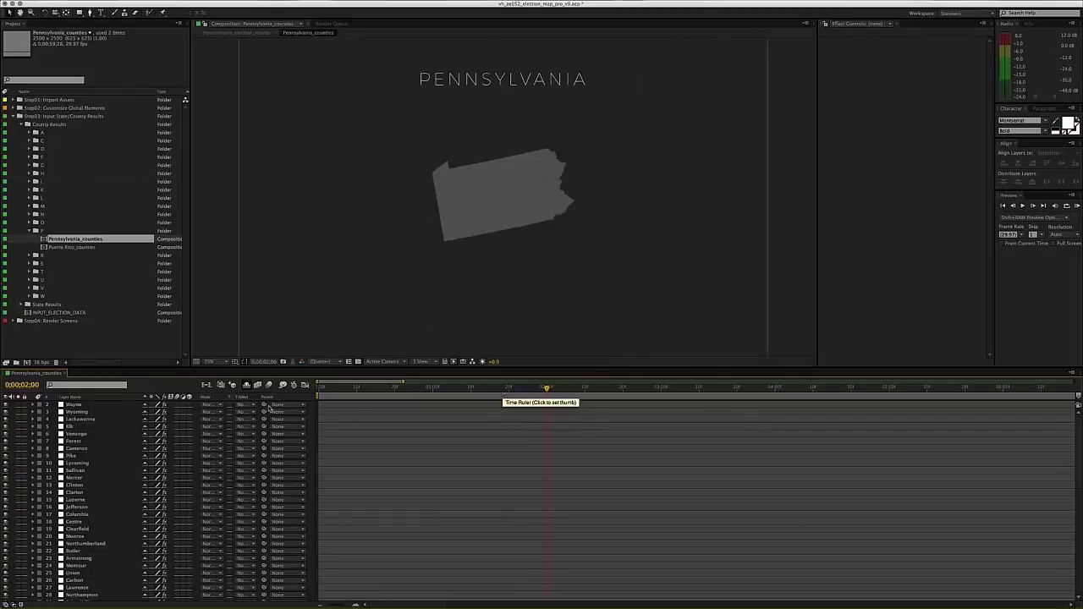
pyautogui.press('.')
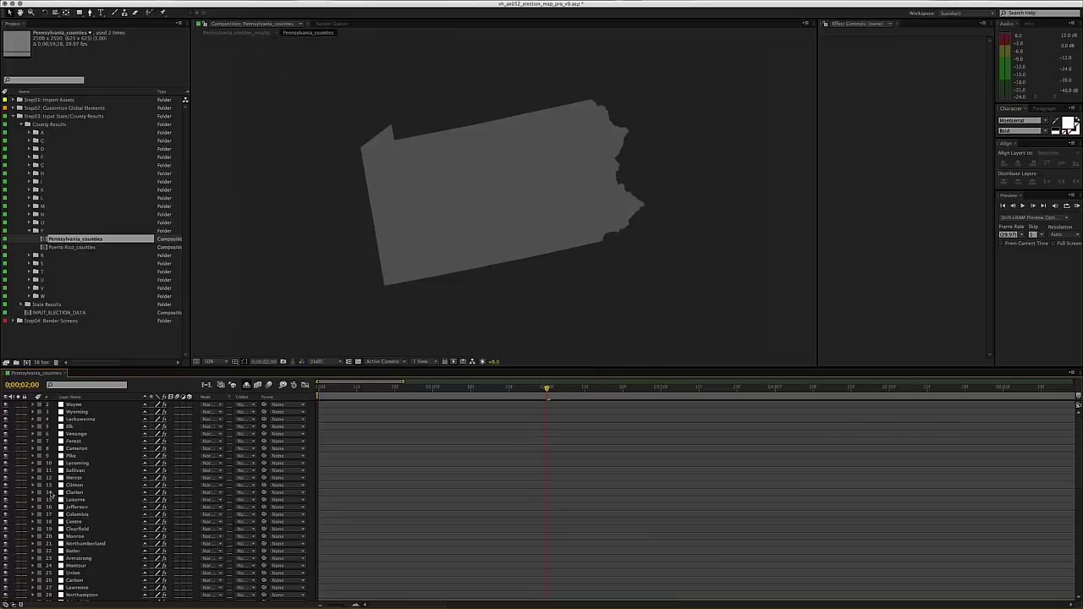
pyautogui.scroll(-10, 63, 508)
pyautogui.scroll(10, 76, 546)
# - Filter the layers for 'Lehigh' and switch it from grey to Libertarian yellow
pyautogui.click(94, 385)
pyautogui.write('Lehigh')
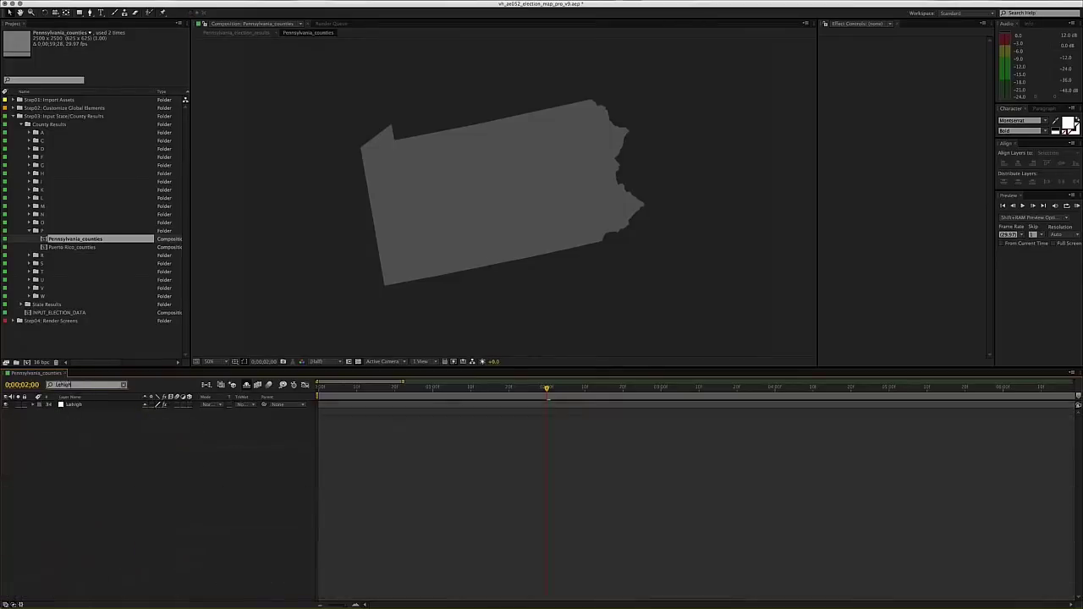
pyautogui.click(89, 404)
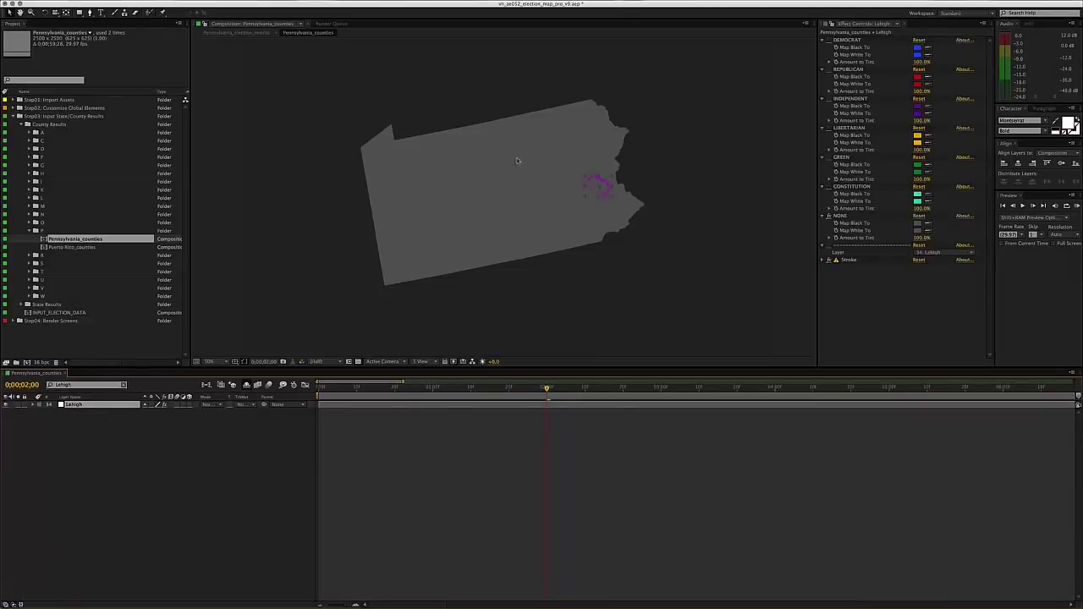
pyautogui.click(123, 386)
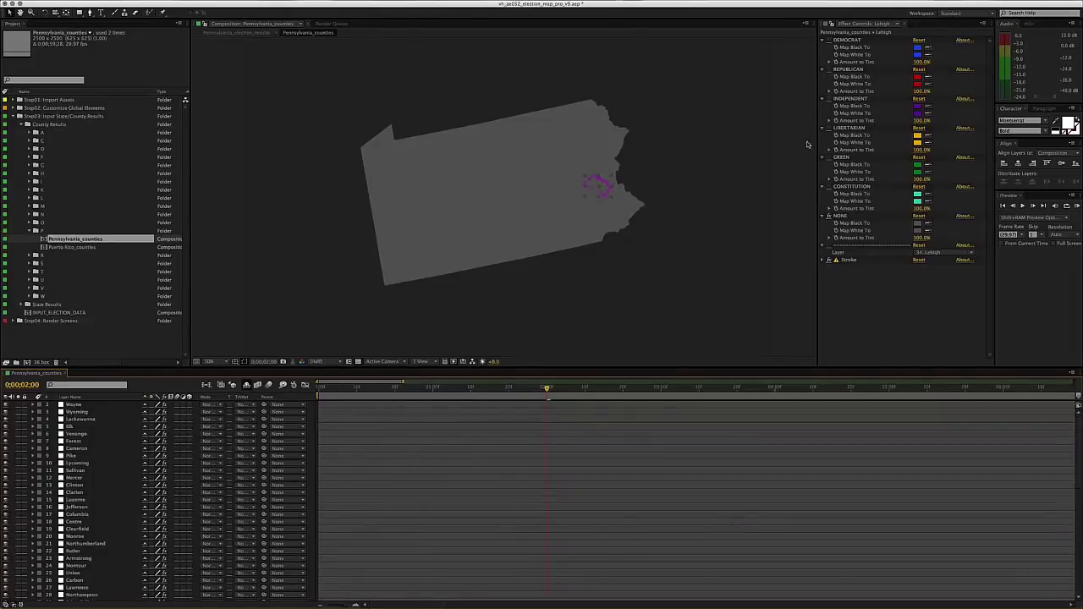
pyautogui.click(829, 128)
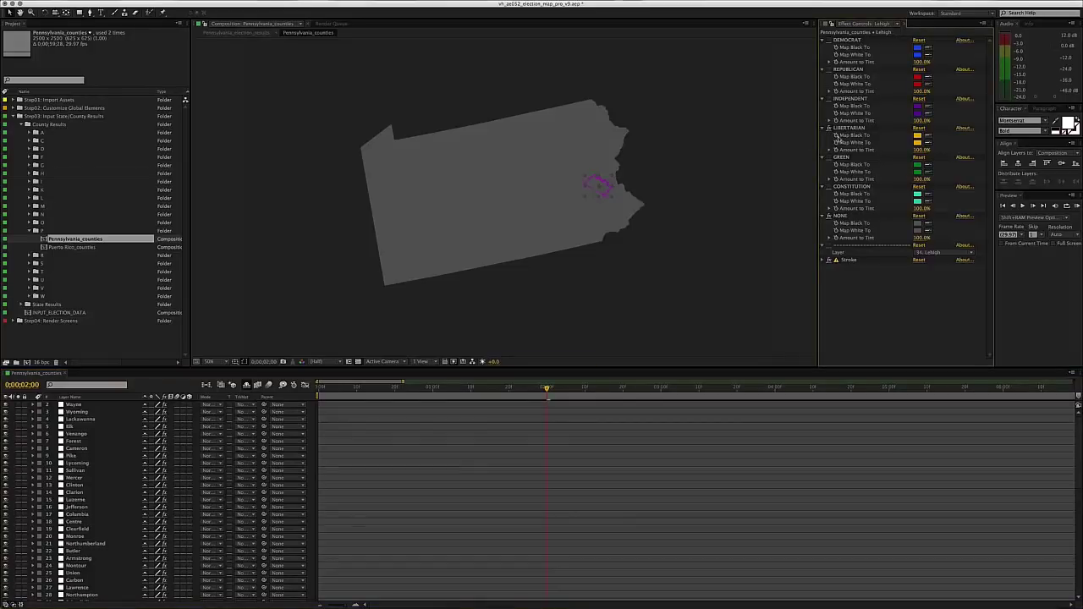
pyautogui.click(830, 217)
# - Revert Lehigh to the grey NONE tint and close the Pennsylvania_counties composition
pyautogui.click(842, 216)
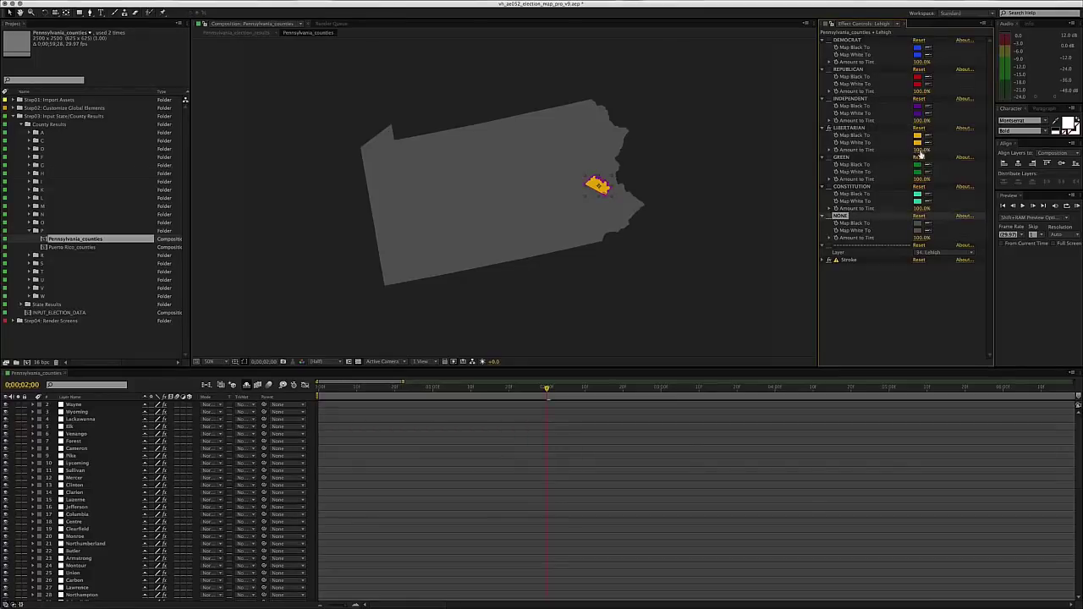
pyautogui.click(702, 207)
pyautogui.moveTo(635, 272); pyautogui.dragTo(627, 271)
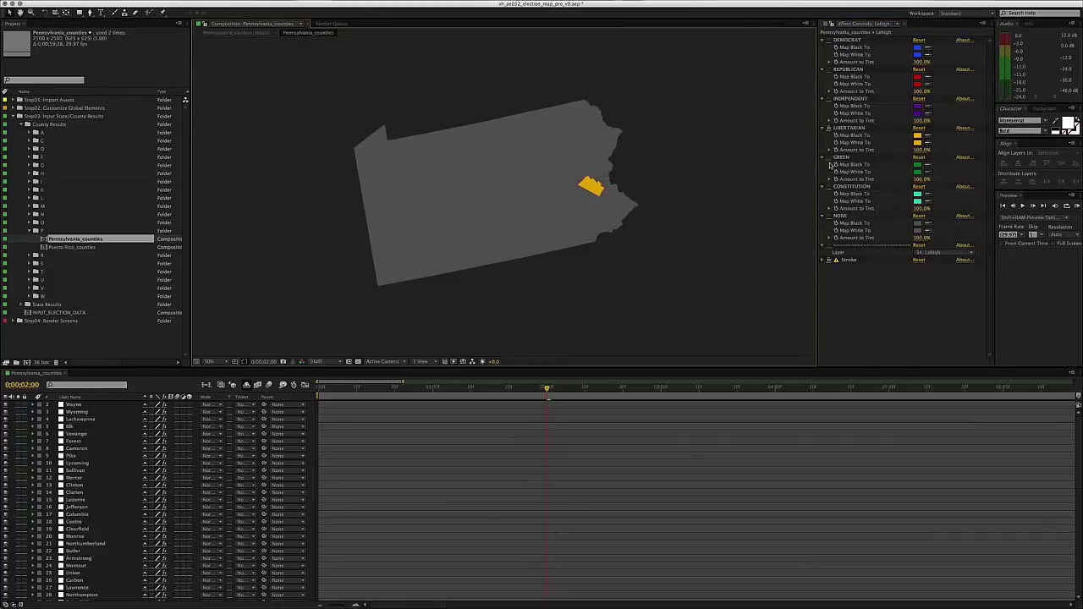
pyautogui.click(829, 129)
pyautogui.click(830, 216)
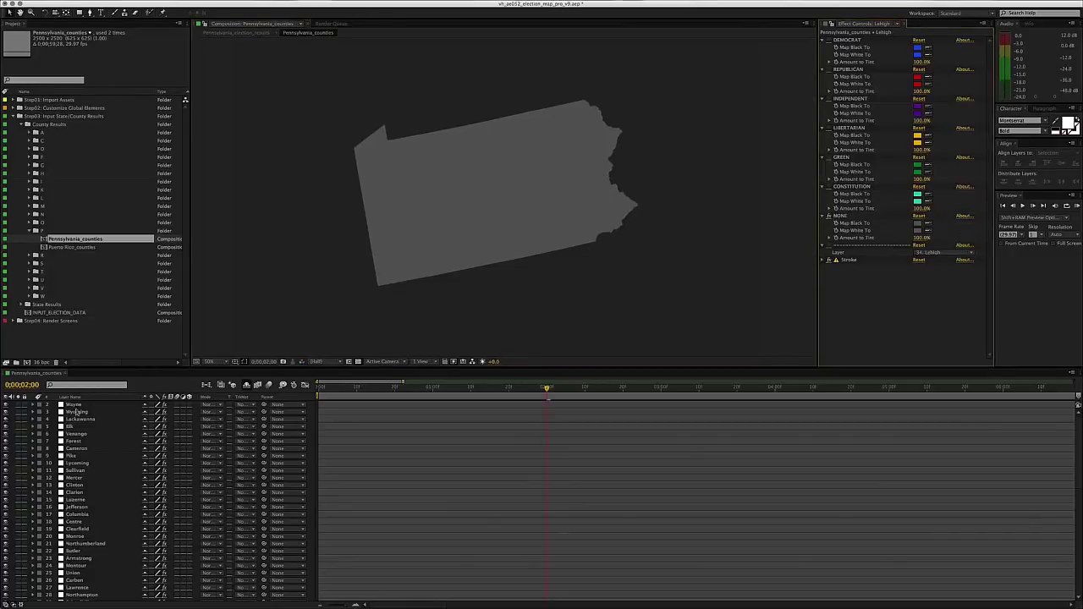
pyautogui.click(159, 384)
pyautogui.press('super+w')
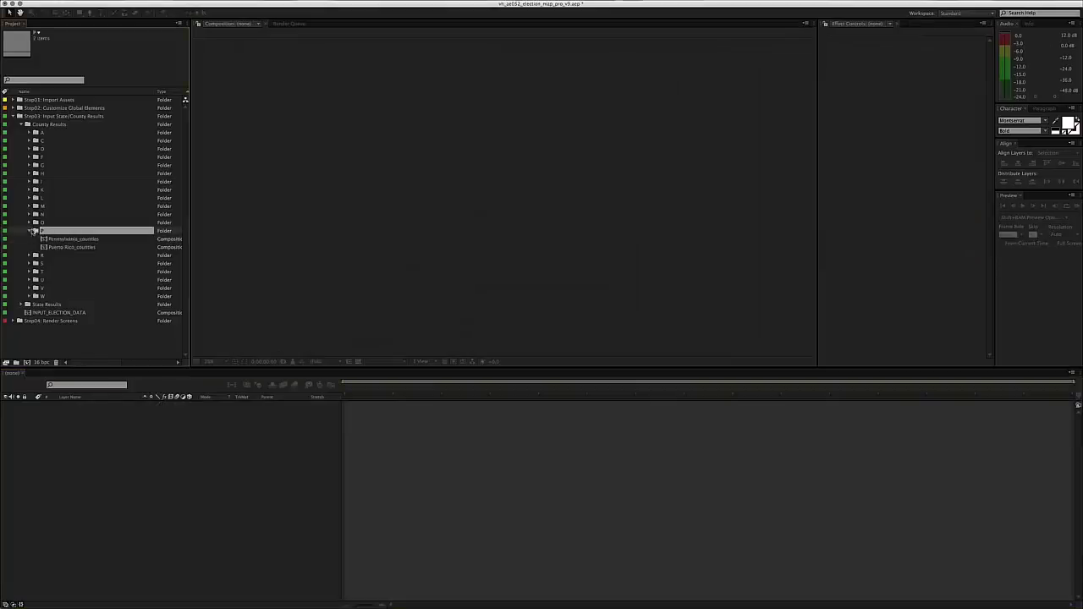
# - Collapse the P and County Results folders, expand State Results, and open state_results_input
pyautogui.click(31, 231)
pyautogui.click(30, 231)
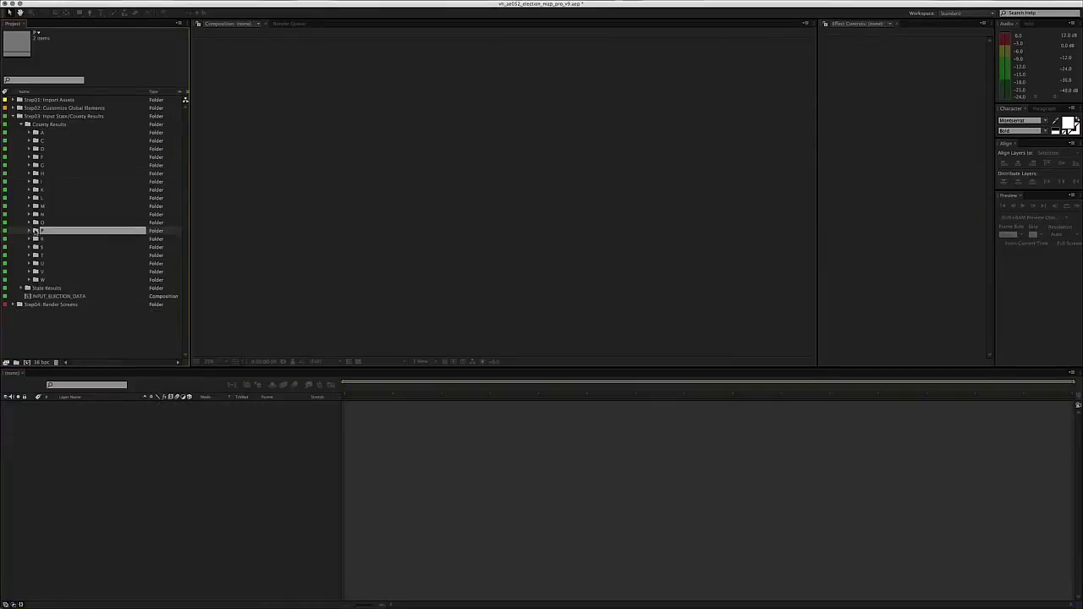
pyautogui.click(30, 231)
pyautogui.click(30, 231)
pyautogui.press('Left')
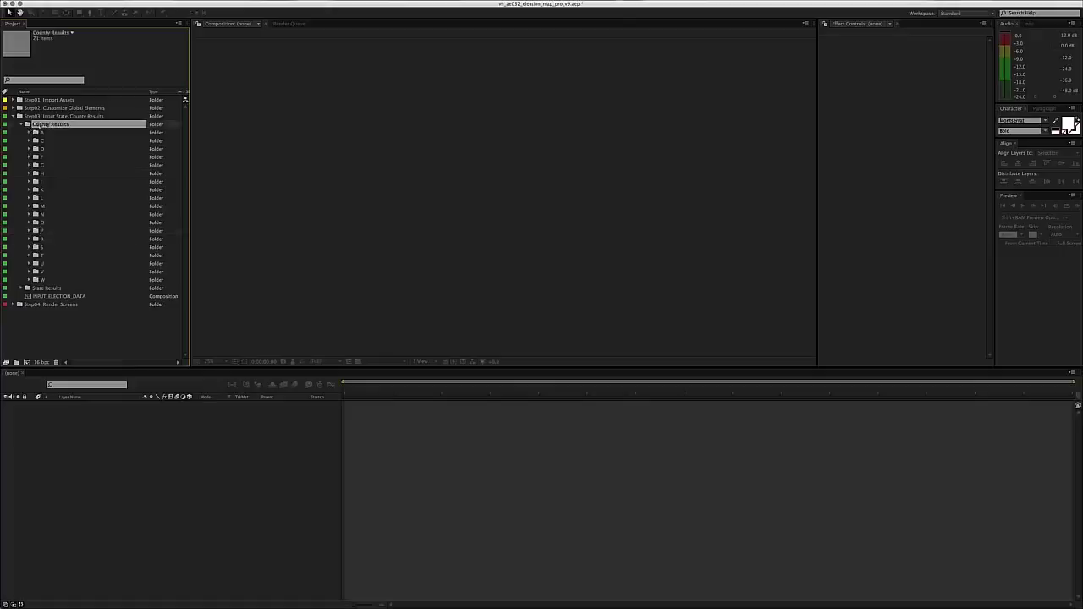
pyautogui.press('Left')
pyautogui.click(71, 231)
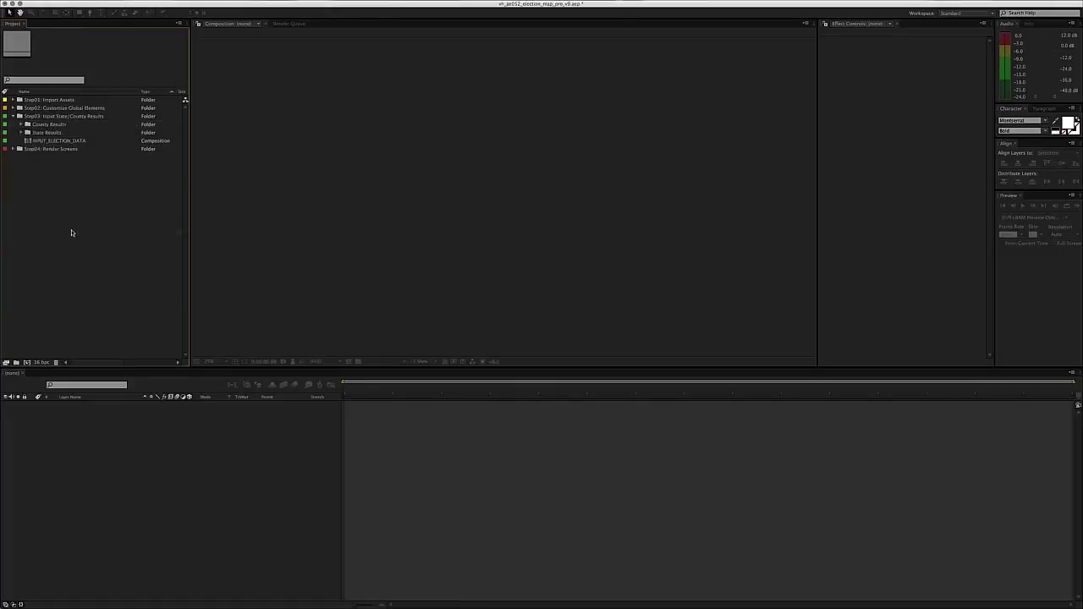
pyautogui.click(48, 133)
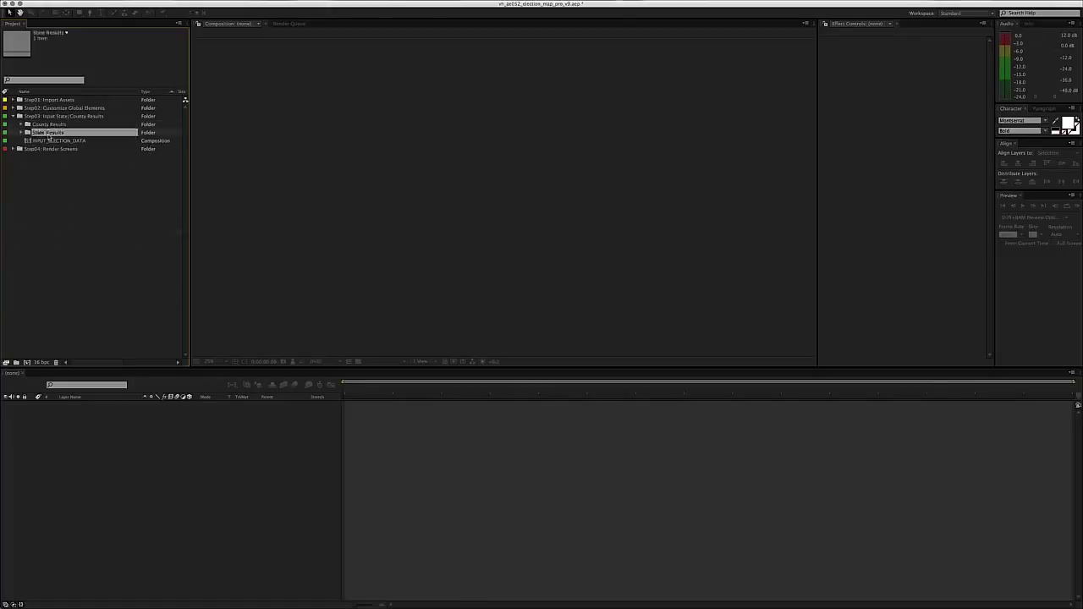
pyautogui.click(47, 187)
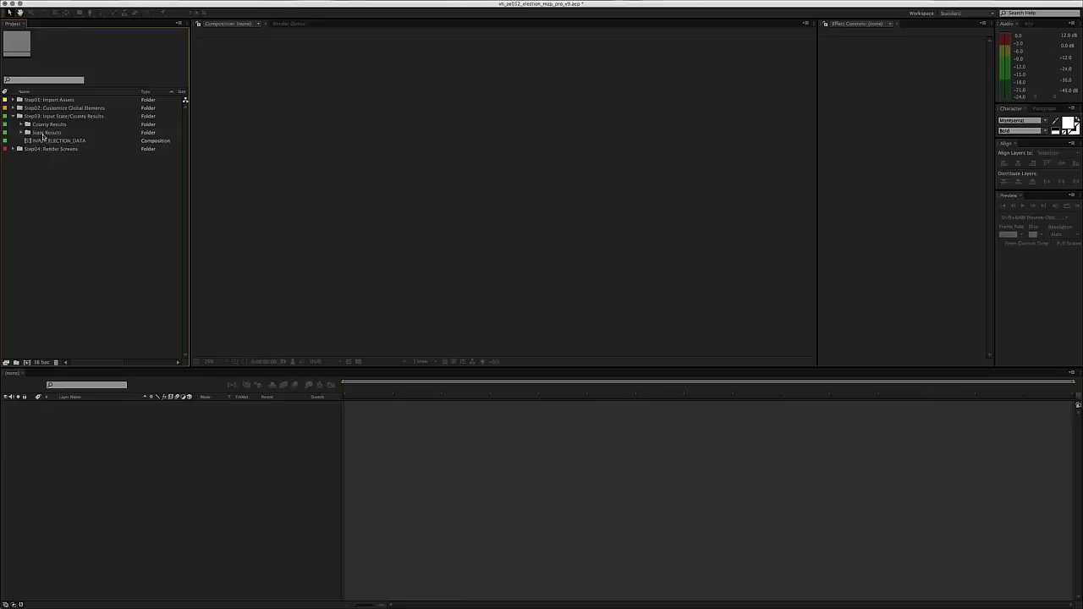
pyautogui.doubleClick(43, 134)
pyautogui.click(53, 212)
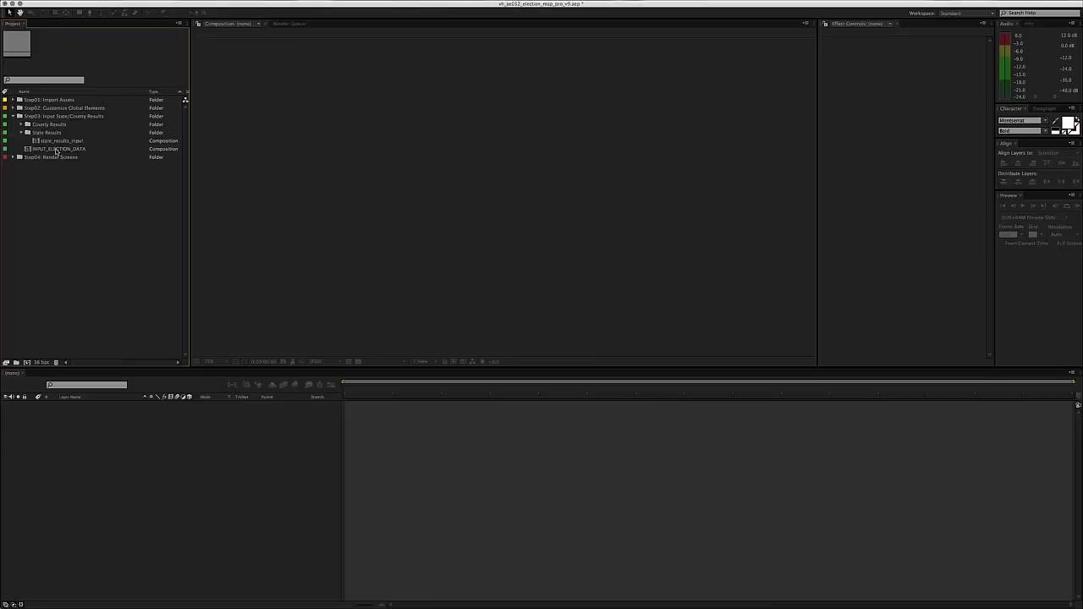
pyautogui.doubleClick(57, 141)
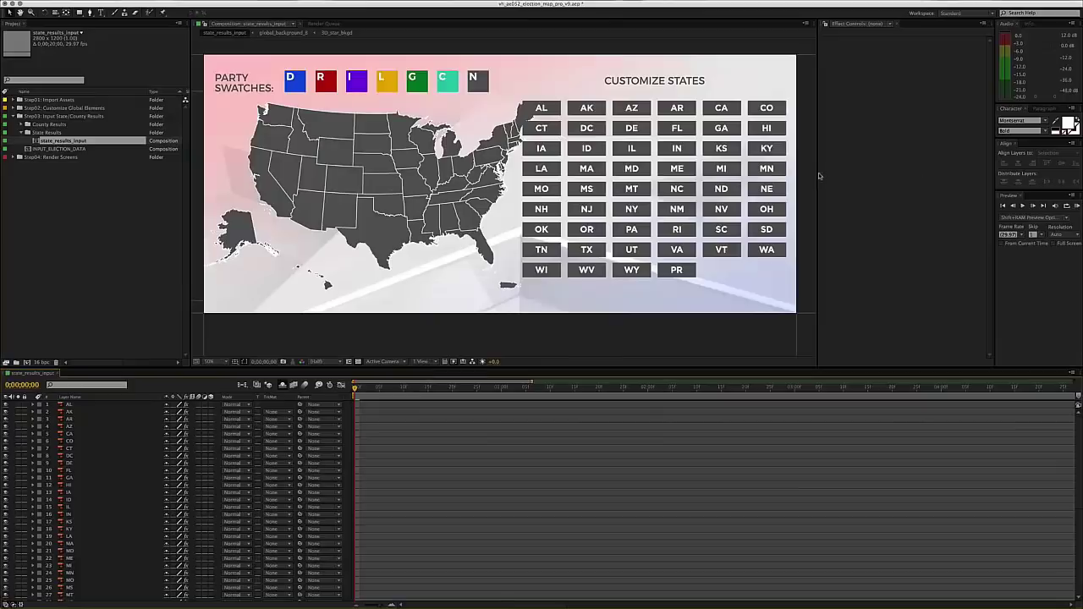
# - Set the state map layer's Scale to 40% and enable Hide Shy Layers
pyautogui.moveTo(818, 175); pyautogui.dragTo(881, 175)
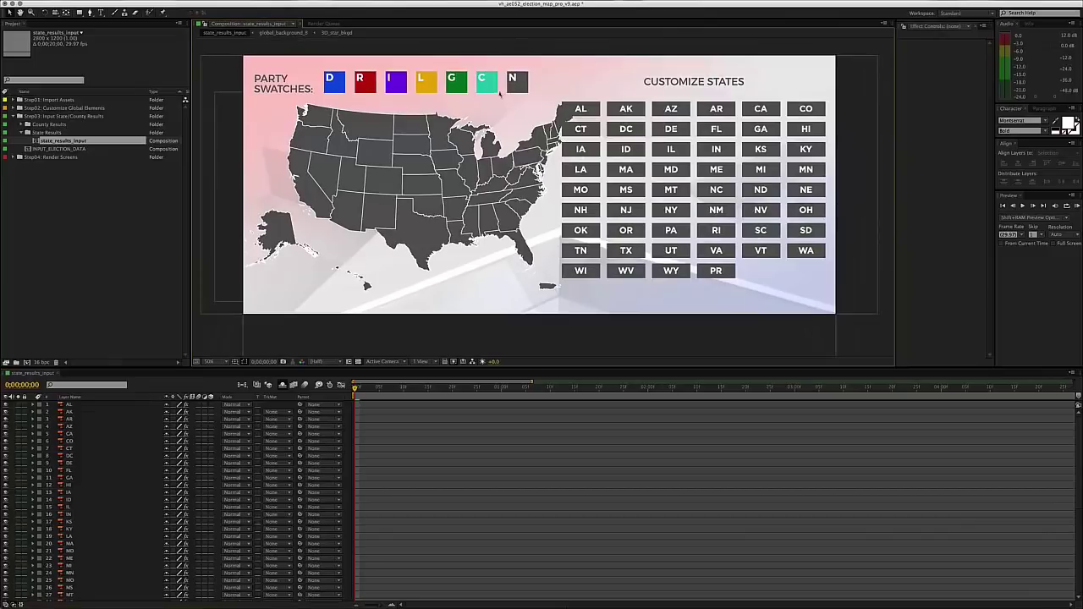
pyautogui.scroll(-15, 59, 574)
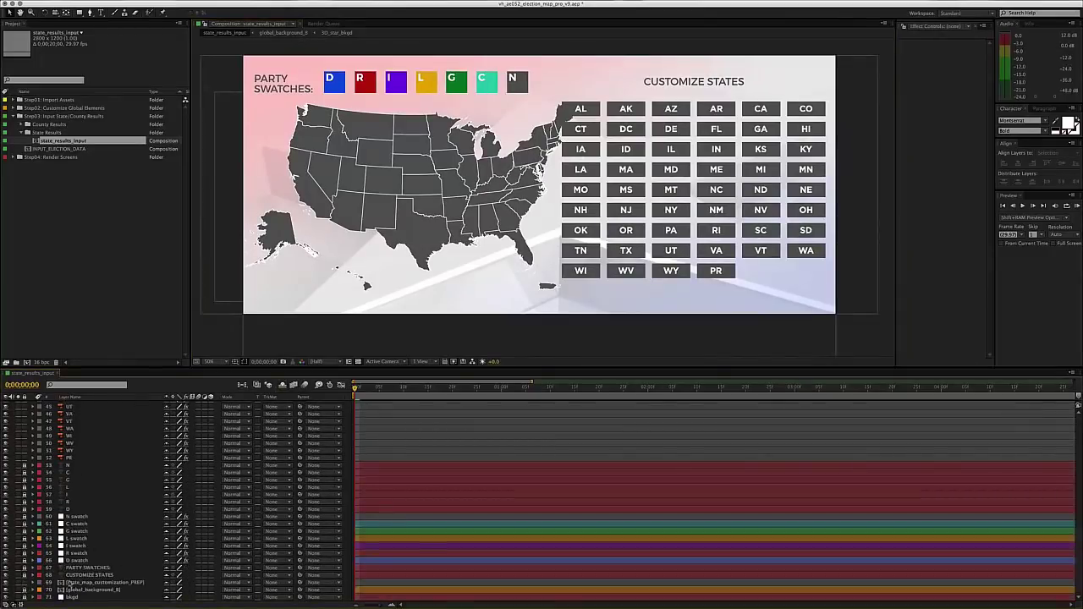
pyautogui.click(71, 583)
pyautogui.press('s')
pyautogui.click(171, 588)
pyautogui.write('40')
pyautogui.press('Return')
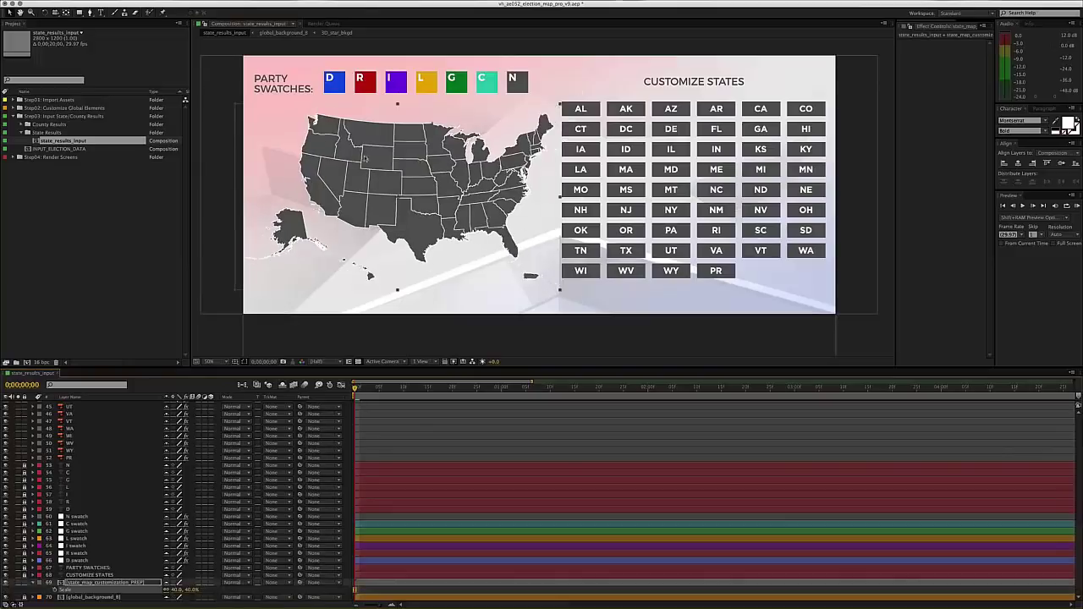
pyautogui.press('F2')
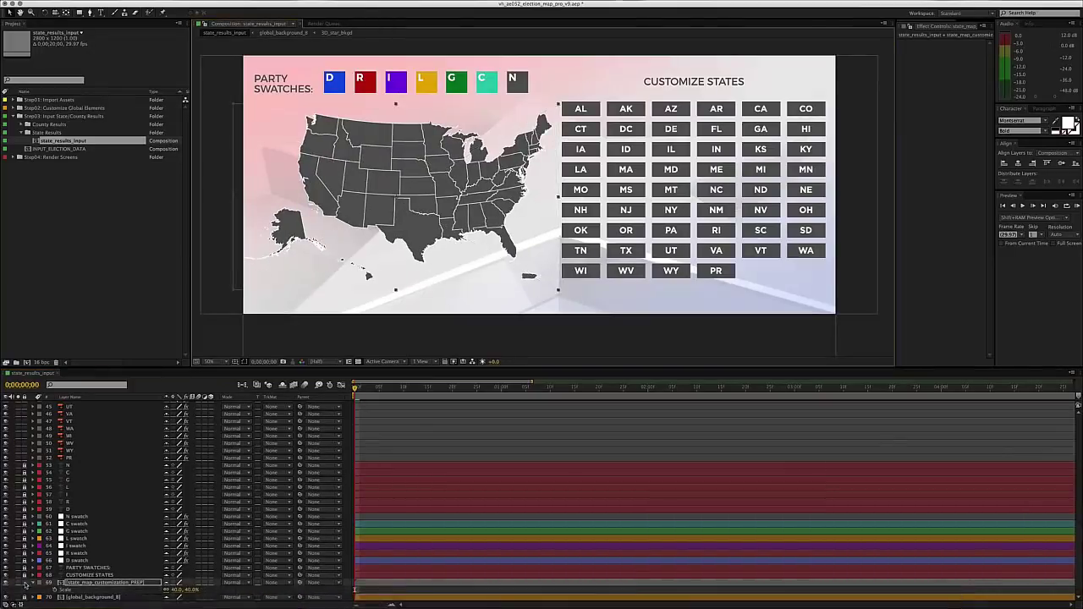
pyautogui.click(286, 385)
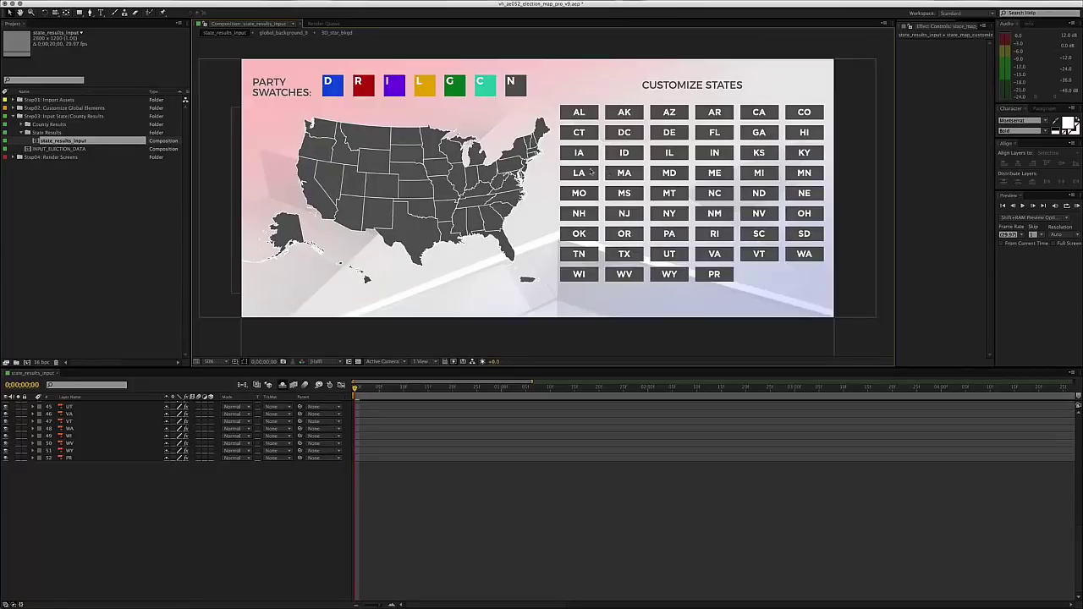
# - Sample the Democrat blue as the PA layer's Tint colour
pyautogui.click(671, 234)
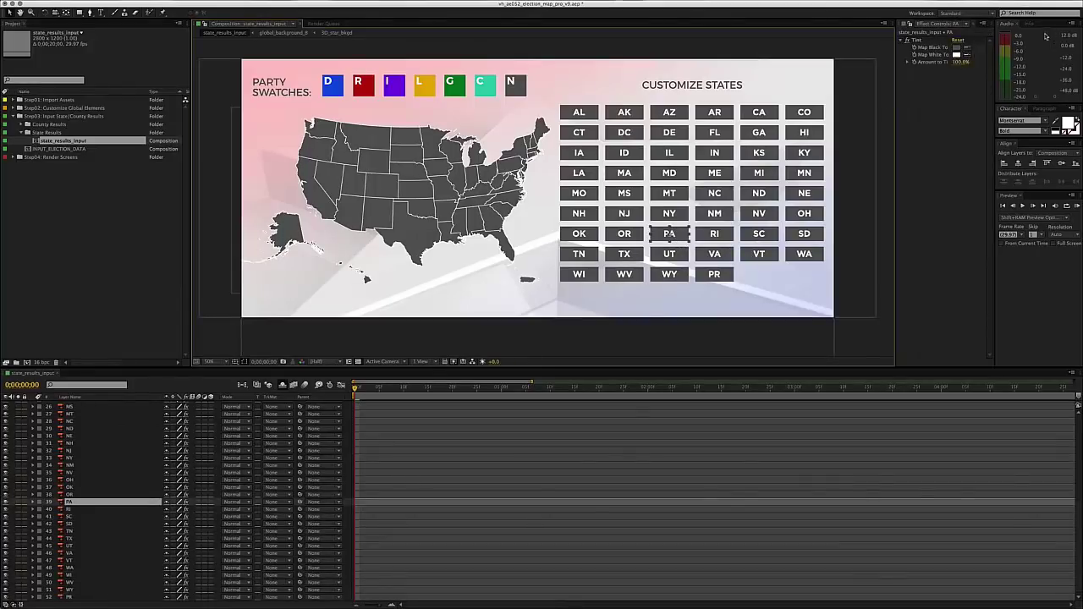
pyautogui.press('e')
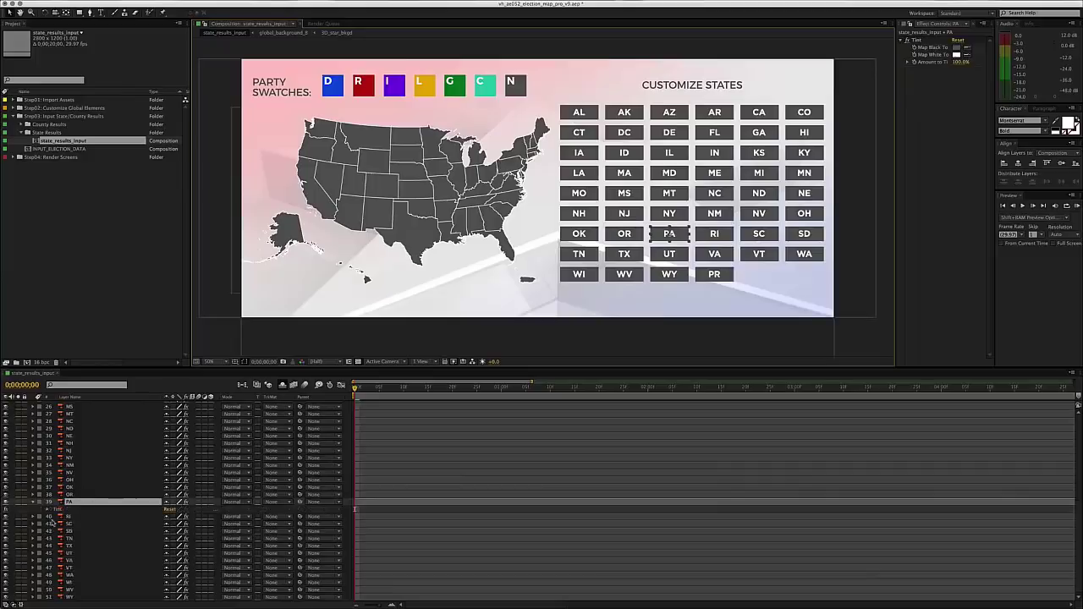
pyautogui.click(49, 510)
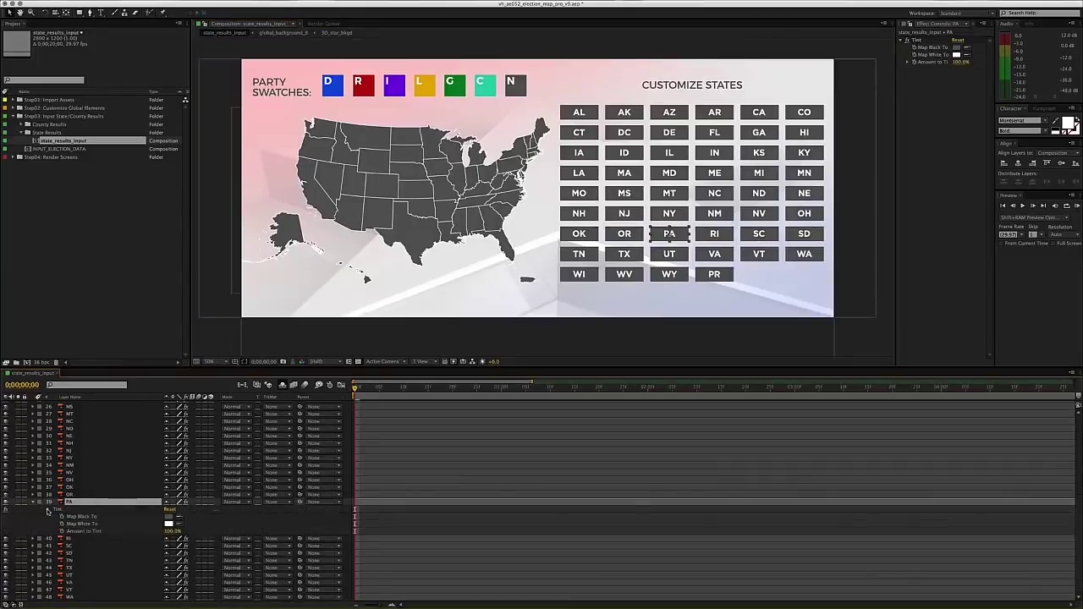
pyautogui.click(48, 510)
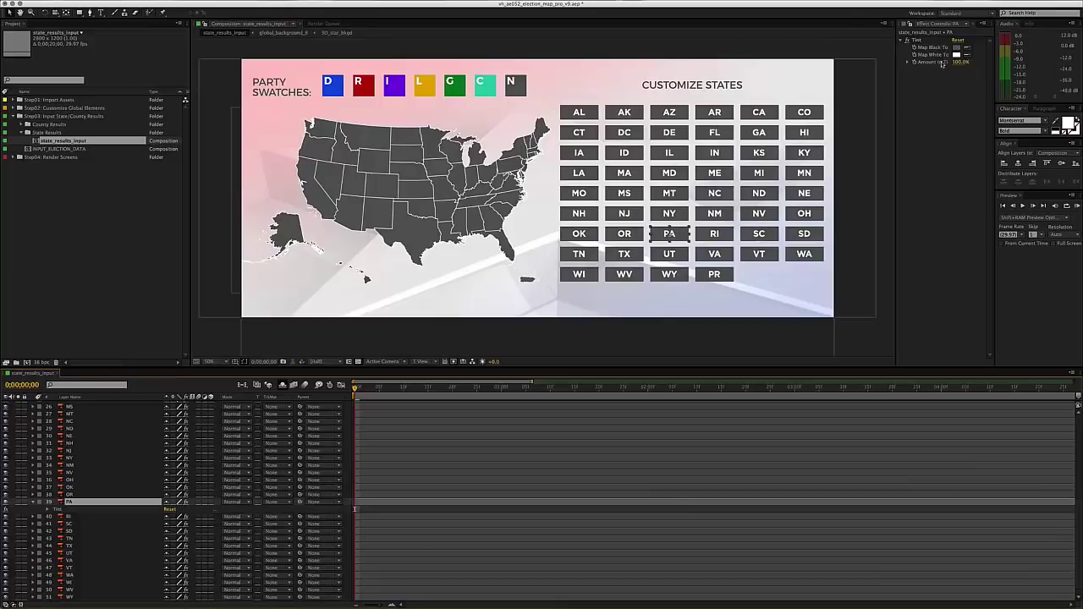
pyautogui.click(966, 56)
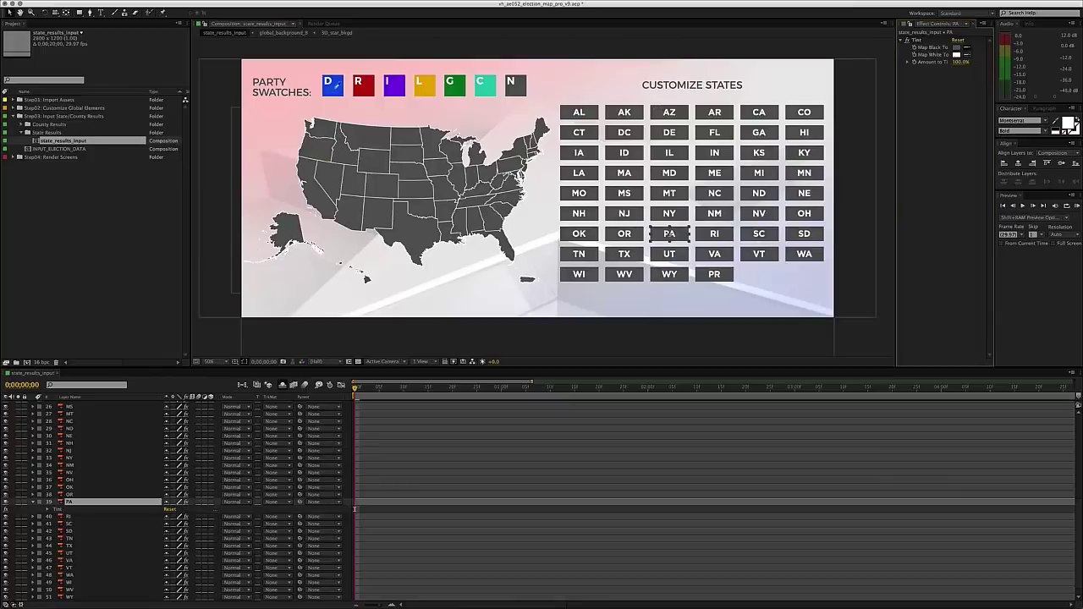
pyautogui.click(336, 87)
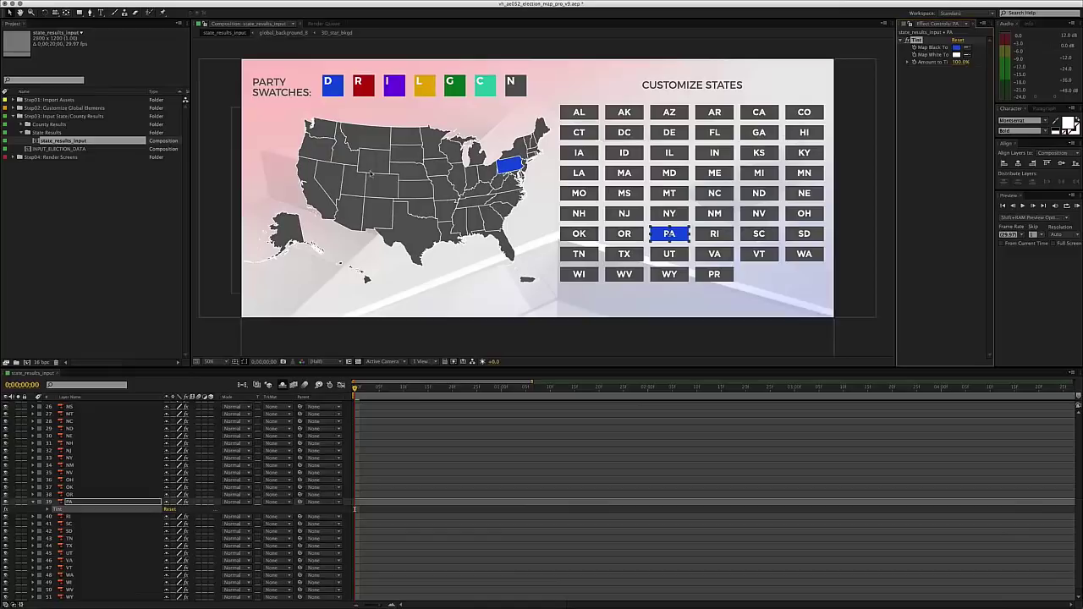
pyautogui.click(562, 334)
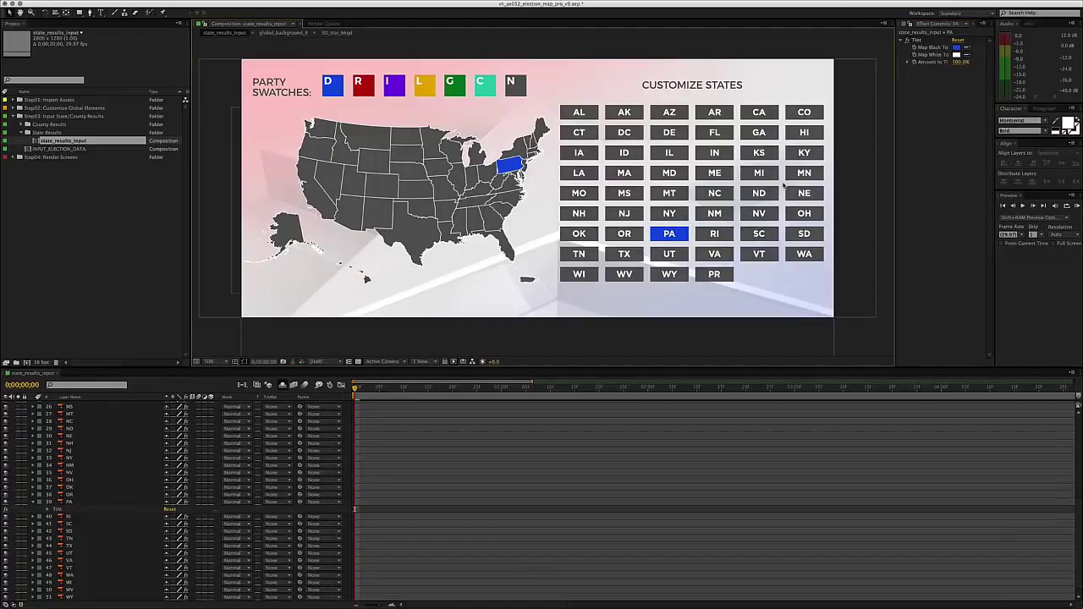
# - Try Pennsylvania's tint amount at 50% and 80%, then settle on 100%
pyautogui.click(961, 66)
pyautogui.write('50')
pyautogui.press('Return')
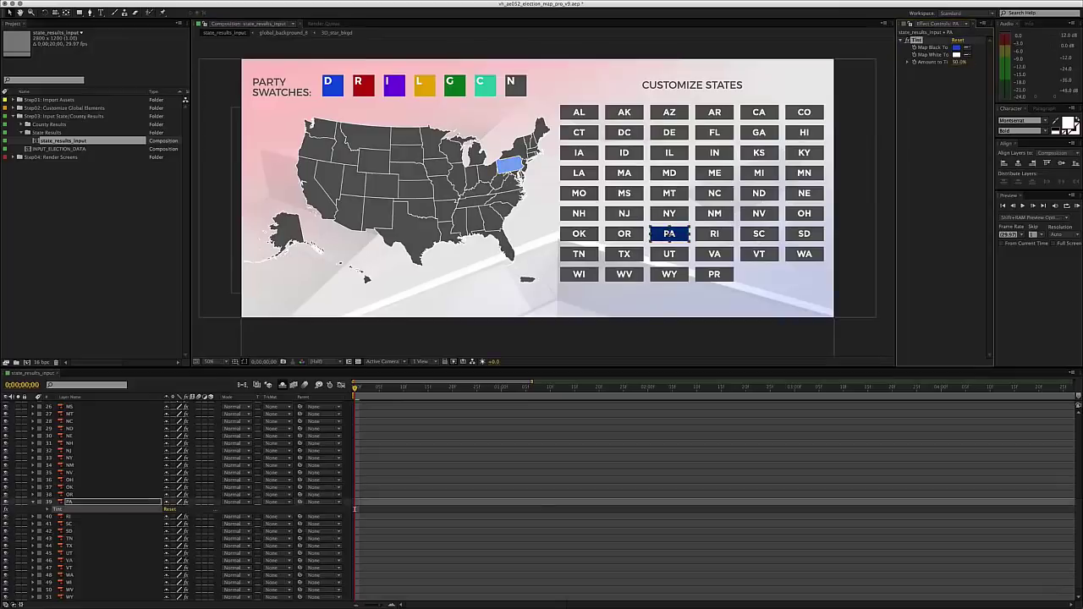
pyautogui.click(951, 79)
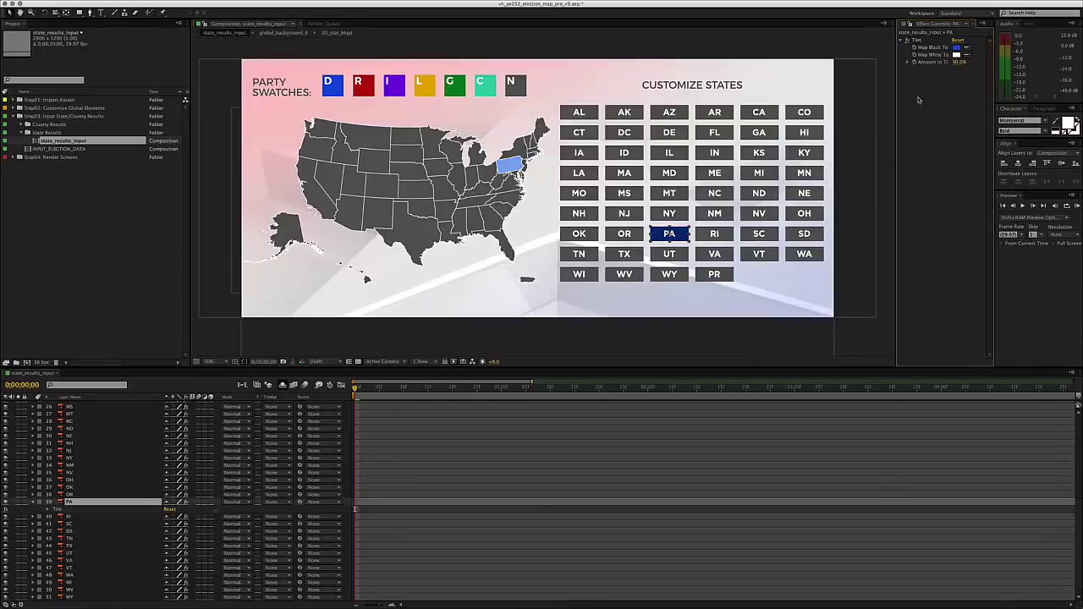
pyautogui.click(958, 65)
pyautogui.press('Return')
pyautogui.press('Return')
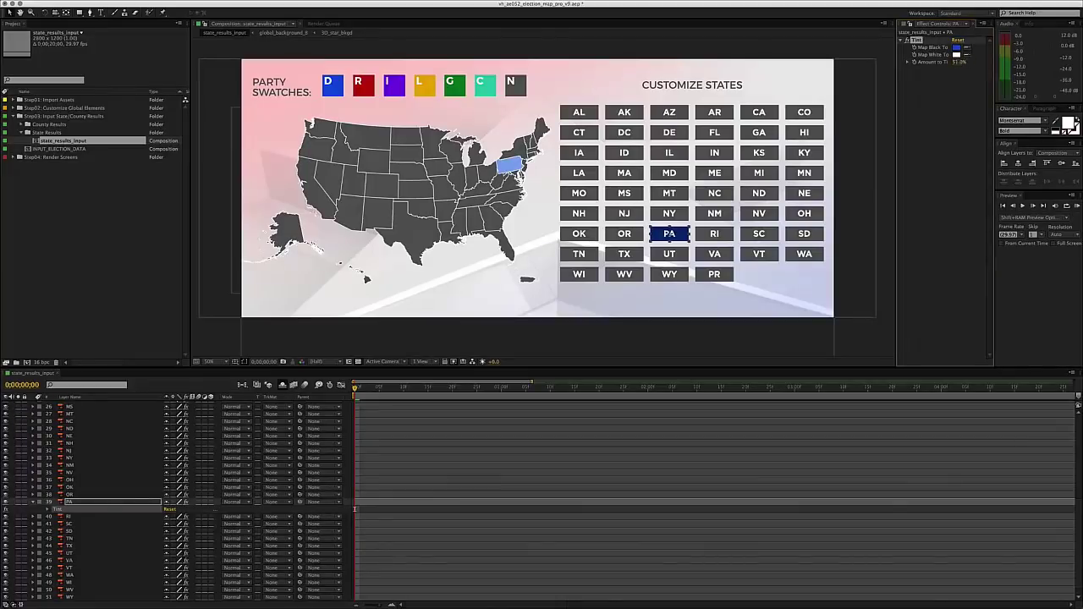
pyautogui.click(955, 64)
pyautogui.write('80')
pyautogui.press('Return')
pyautogui.moveTo(955, 64); pyautogui.dragTo(986, 64)
pyautogui.click(647, 346)
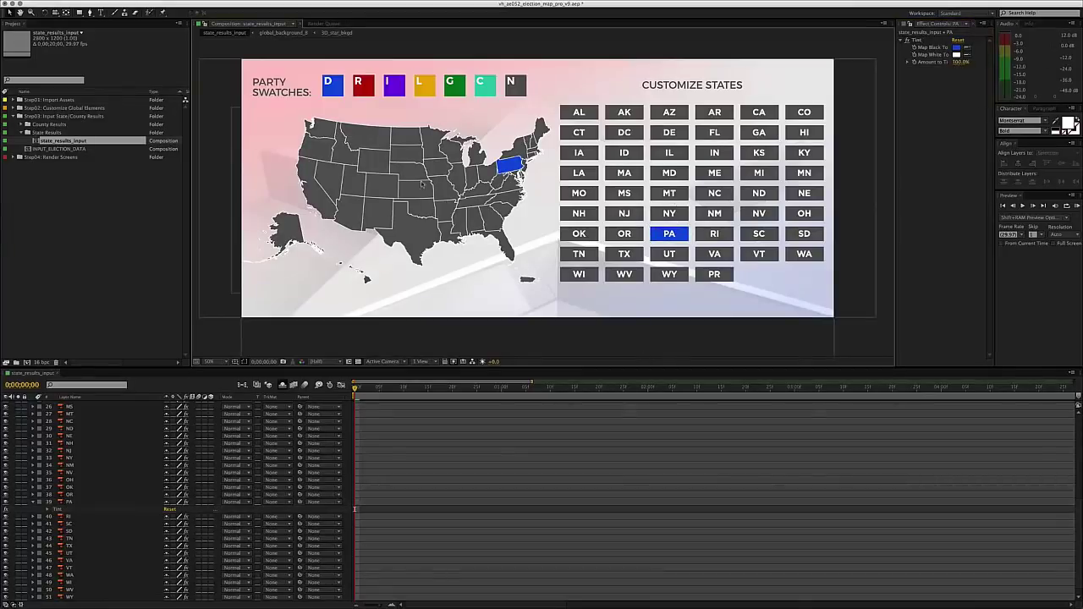
# - Eyedrop the Republican red into Map Black To on the TX layer to tint Texas
pyautogui.click(620, 255)
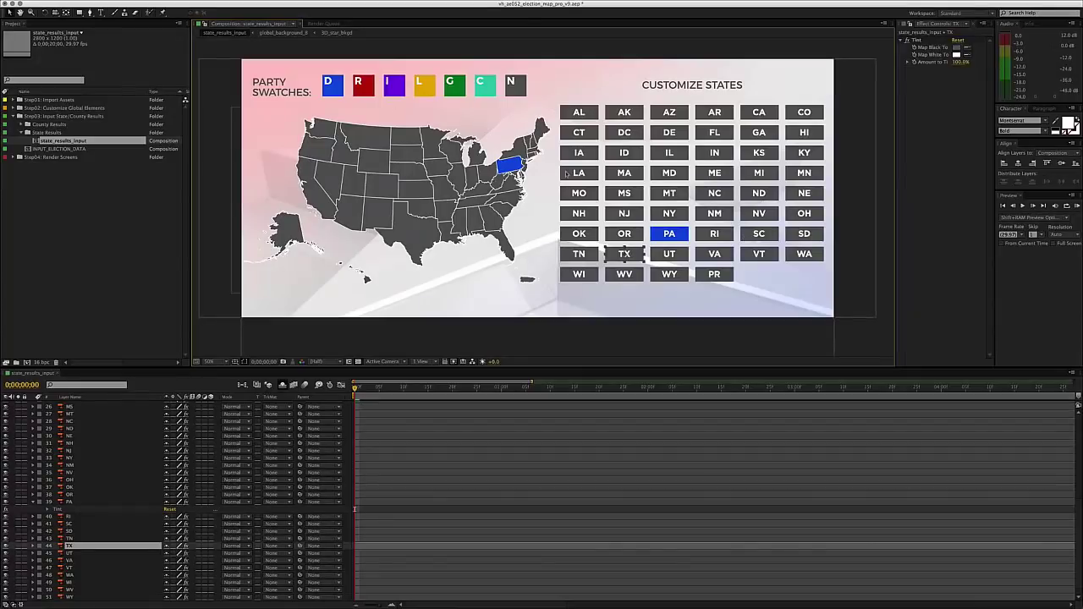
pyautogui.click(968, 49)
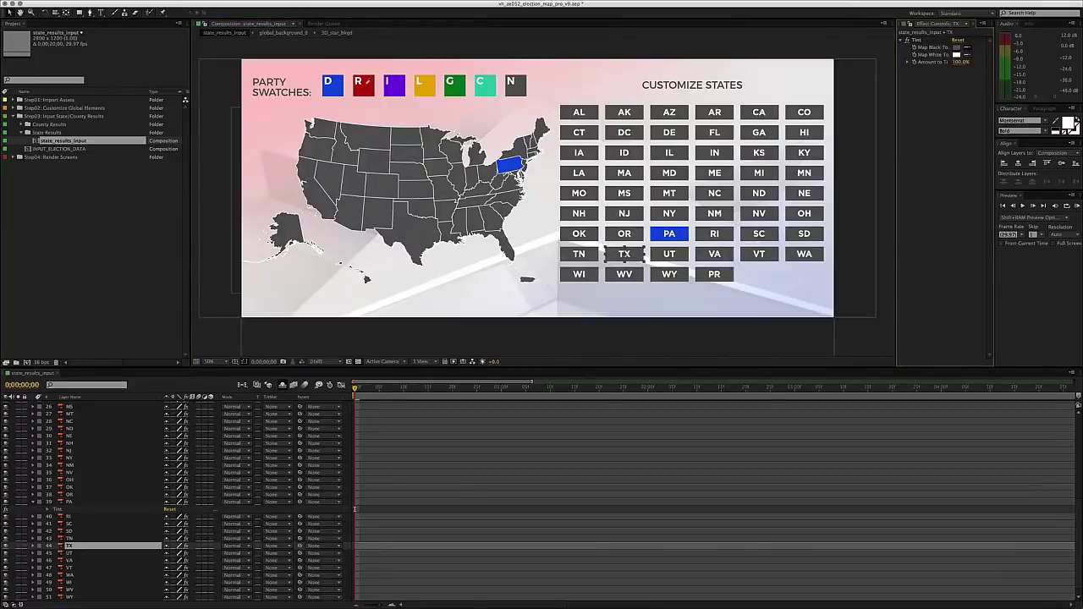
pyautogui.click(364, 84)
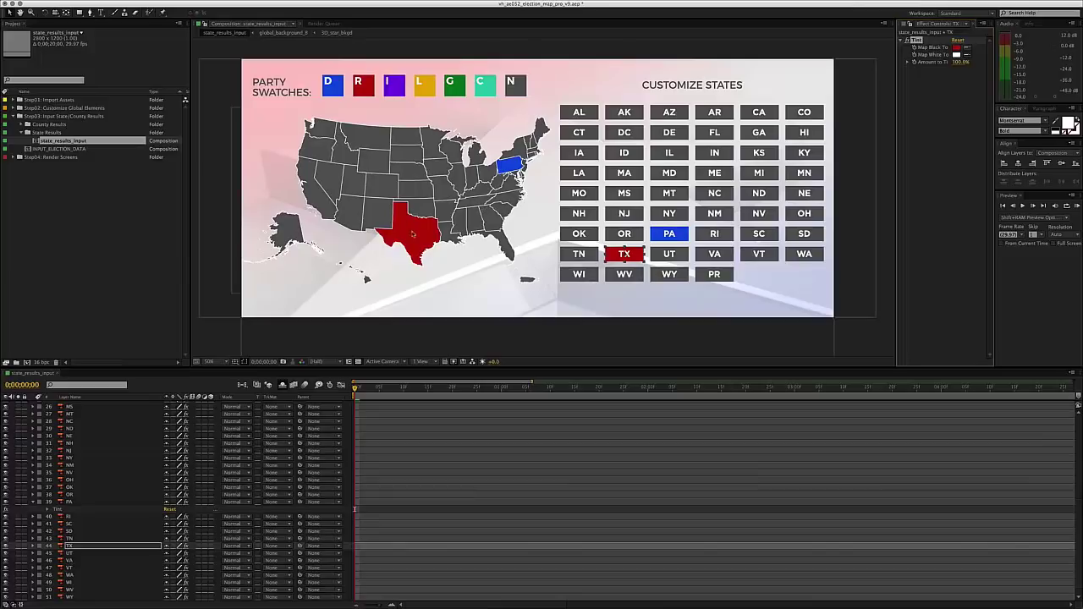
# - Undo the Texas and Pennsylvania tints, collapse the PA layer, and close the state results comp
pyautogui.press('super+z')
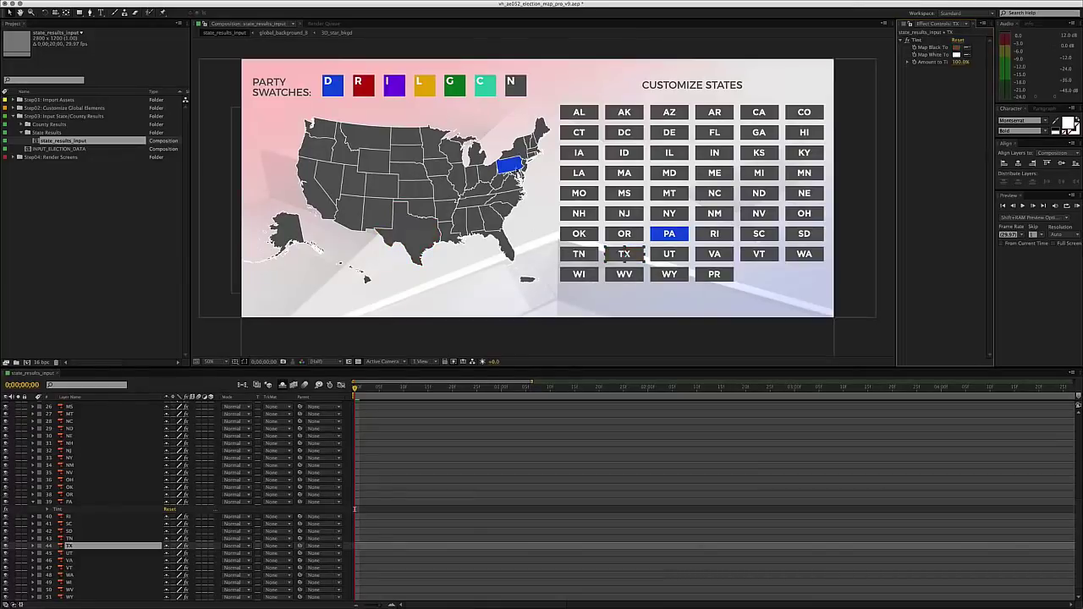
pyautogui.press('super+z')
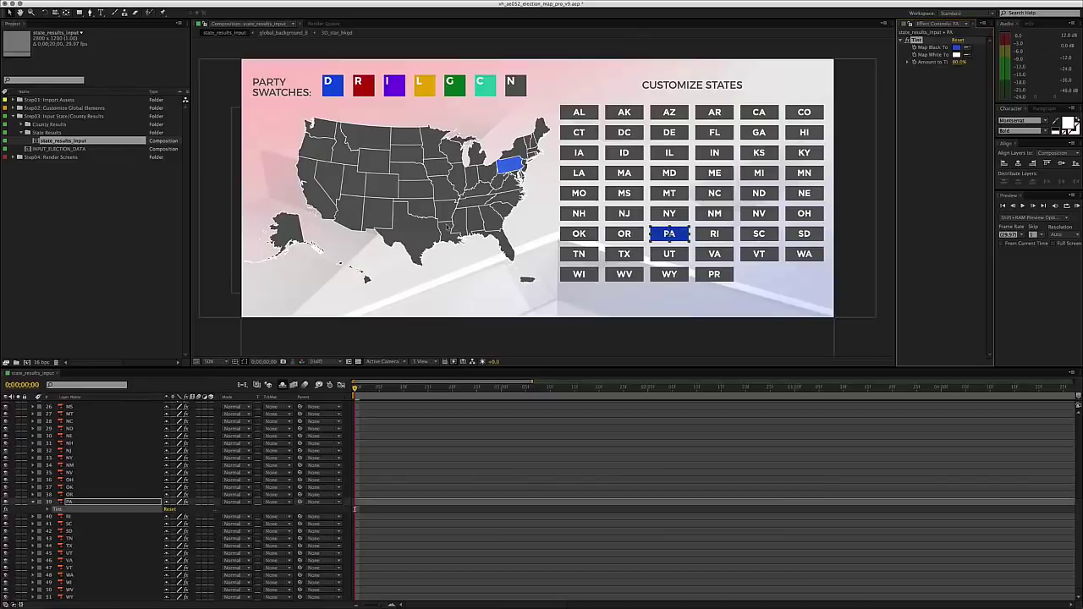
pyautogui.press('super+z')
pyautogui.press('super+z')
pyautogui.press('super+z')
pyautogui.press('super+z')
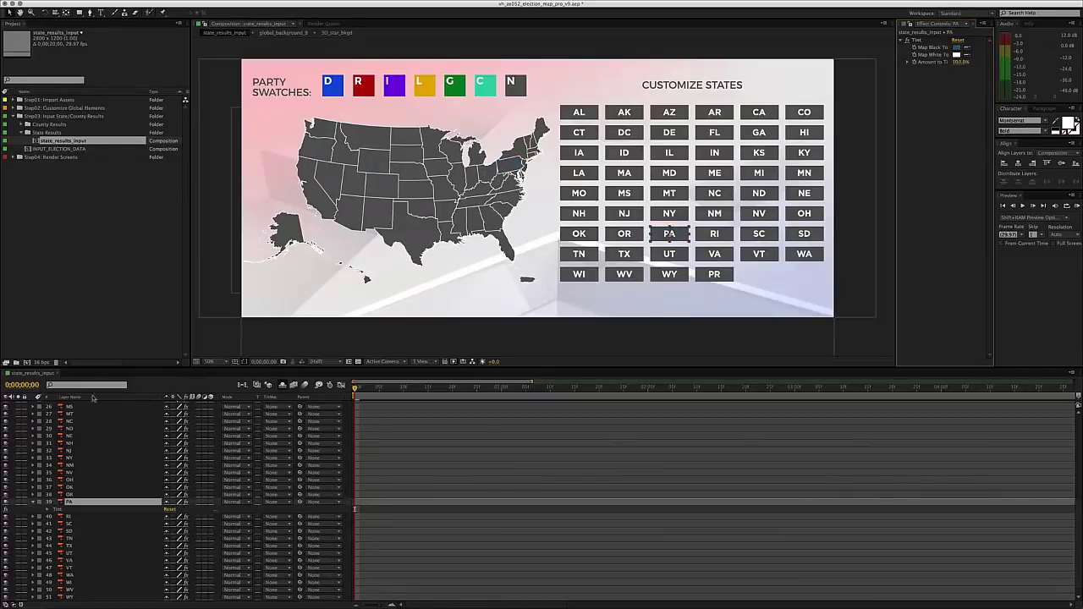
pyautogui.click(33, 502)
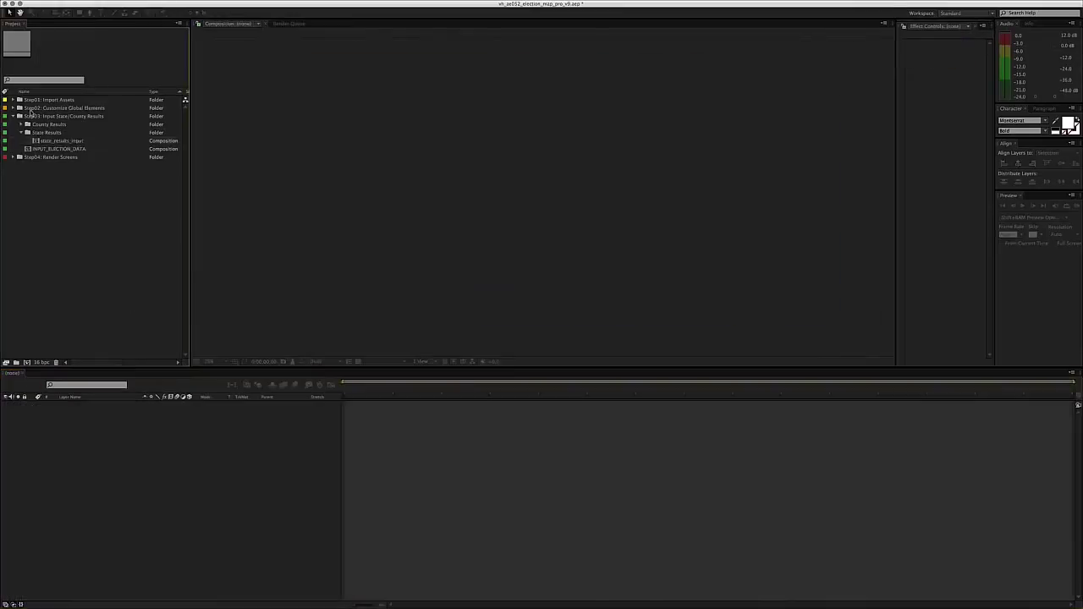
pyautogui.click(50, 141)
# - Collapse the State Results folder and select the INPUT_ELECTION_DATA composition
pyautogui.click(47, 132)
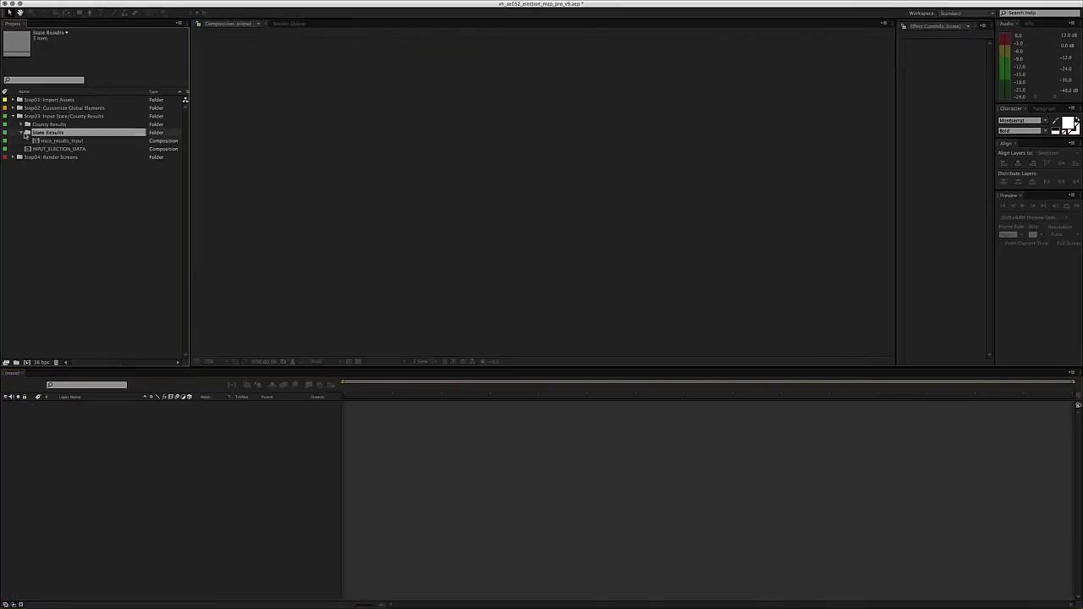
pyautogui.click(21, 132)
pyautogui.click(64, 140)
pyautogui.click(58, 172)
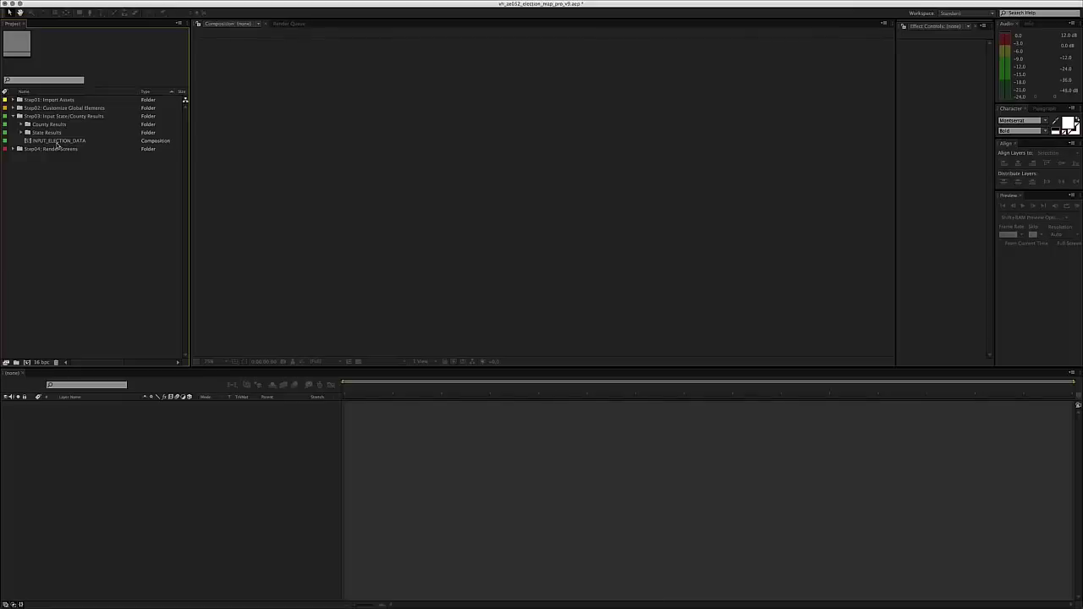
pyautogui.click(57, 141)
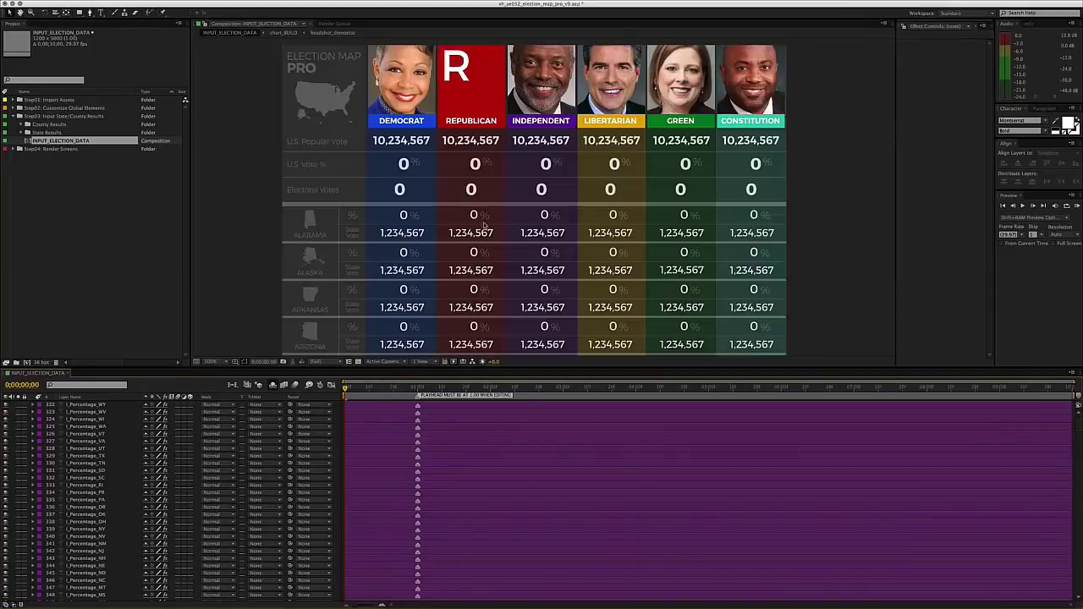
# - Expand Step02 > Candidates > candidate headshots and open the headshot_republican composition
pyautogui.scroll(2, 372, 263)
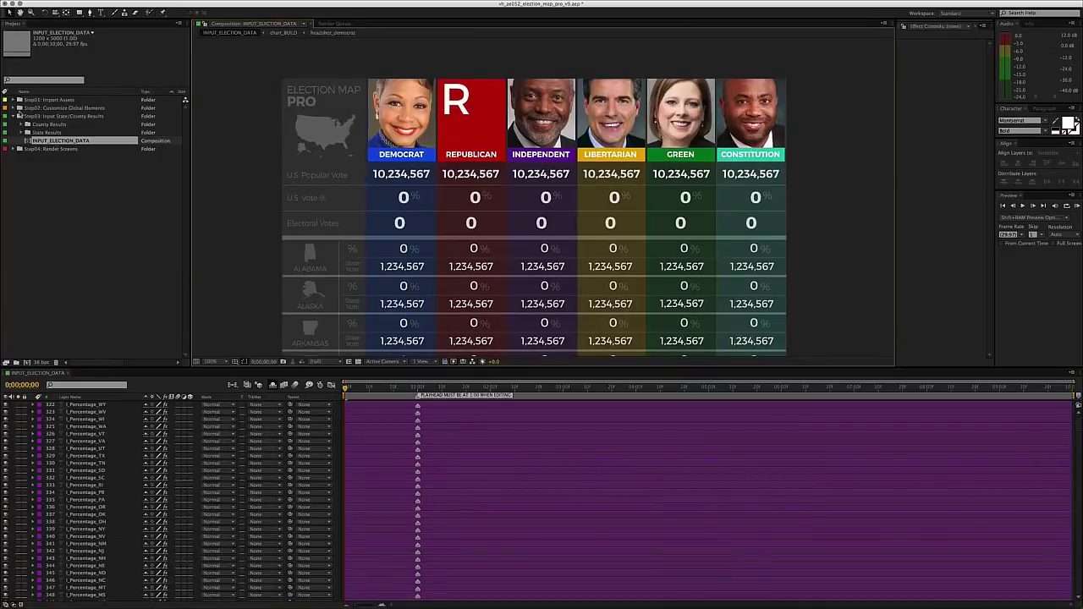
pyautogui.click(14, 108)
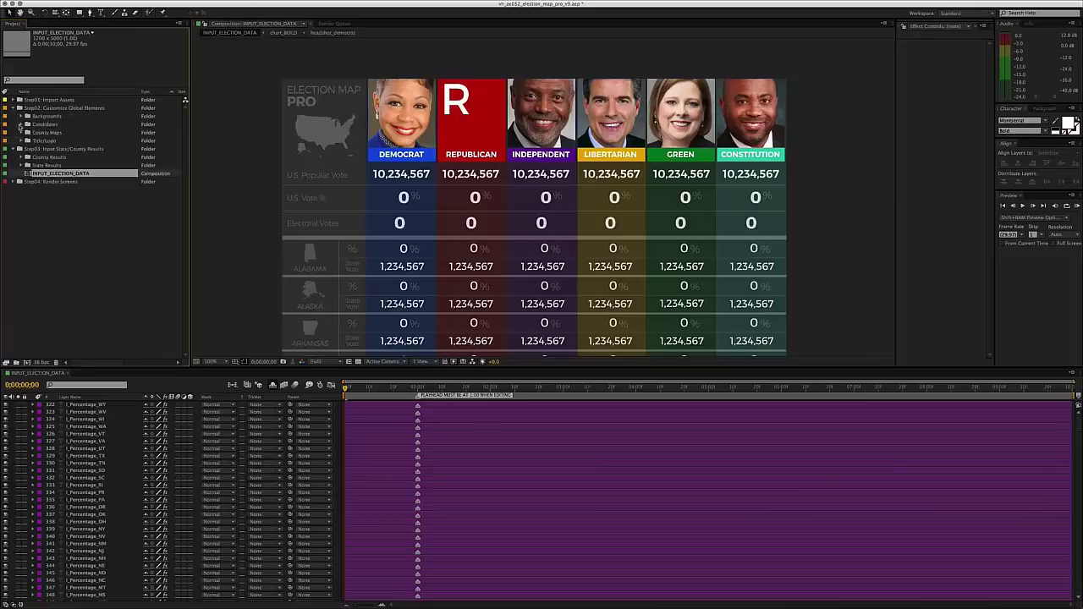
pyautogui.click(20, 124)
pyautogui.click(30, 132)
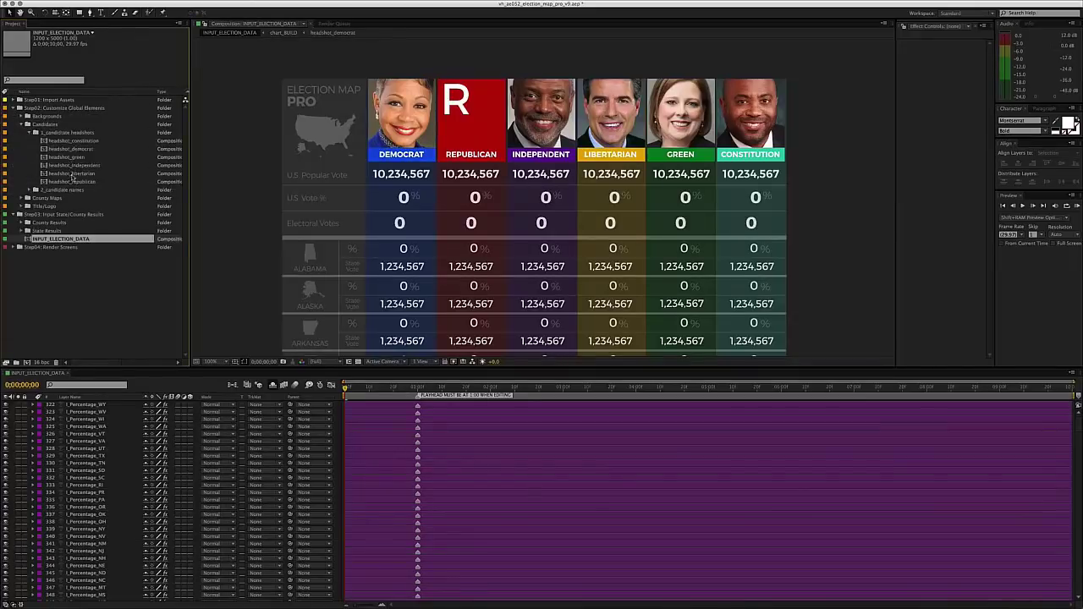
pyautogui.doubleClick(74, 181)
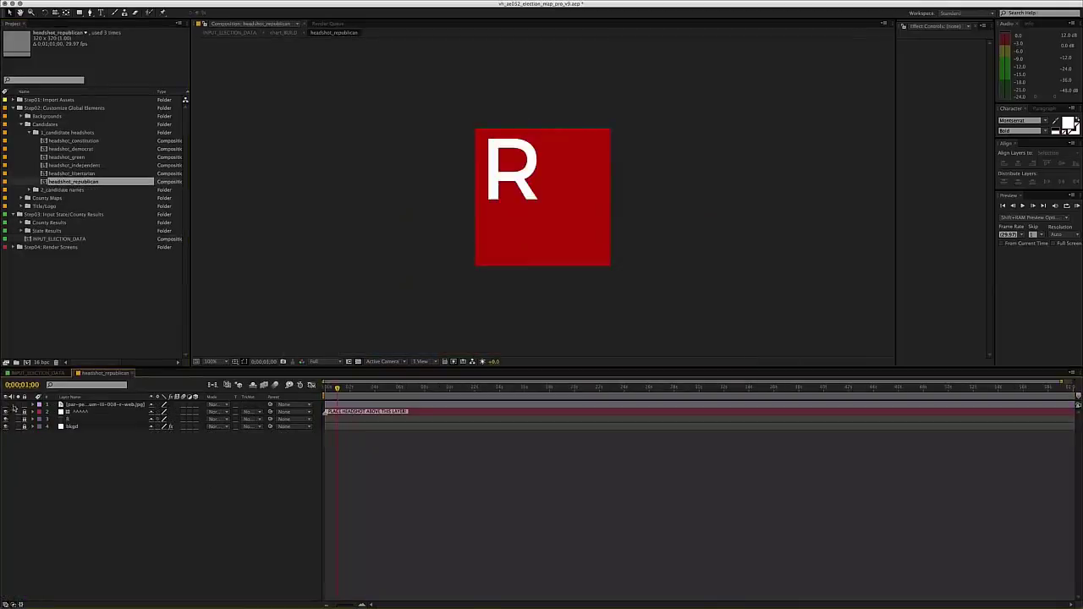
# - Make the hidden candidate photo layer visible in headshot_republican, replacing the red R placeholder
pyautogui.click(28, 376)
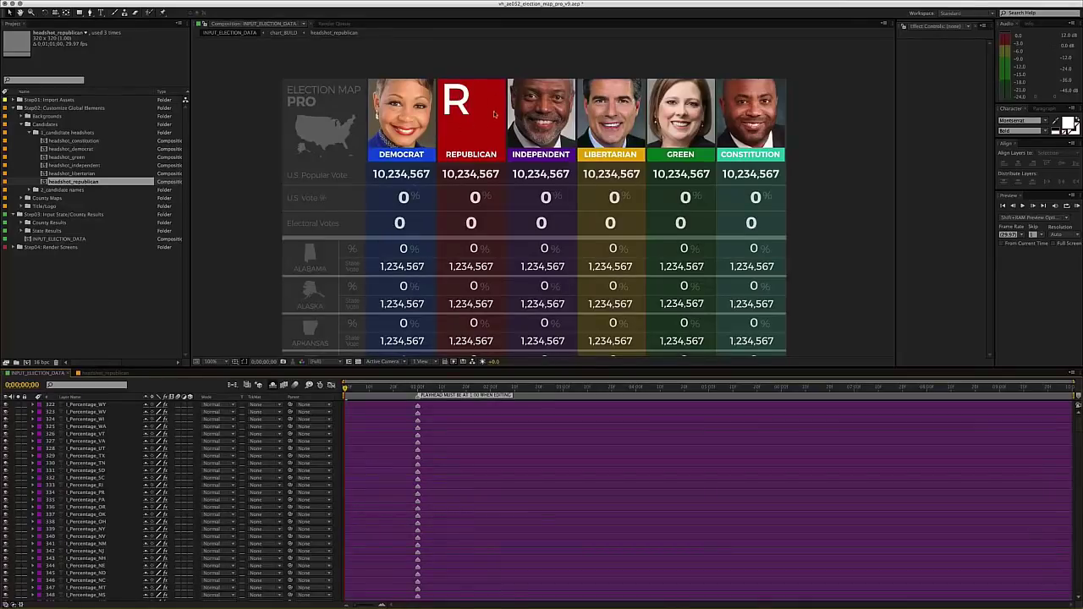
pyautogui.click(105, 374)
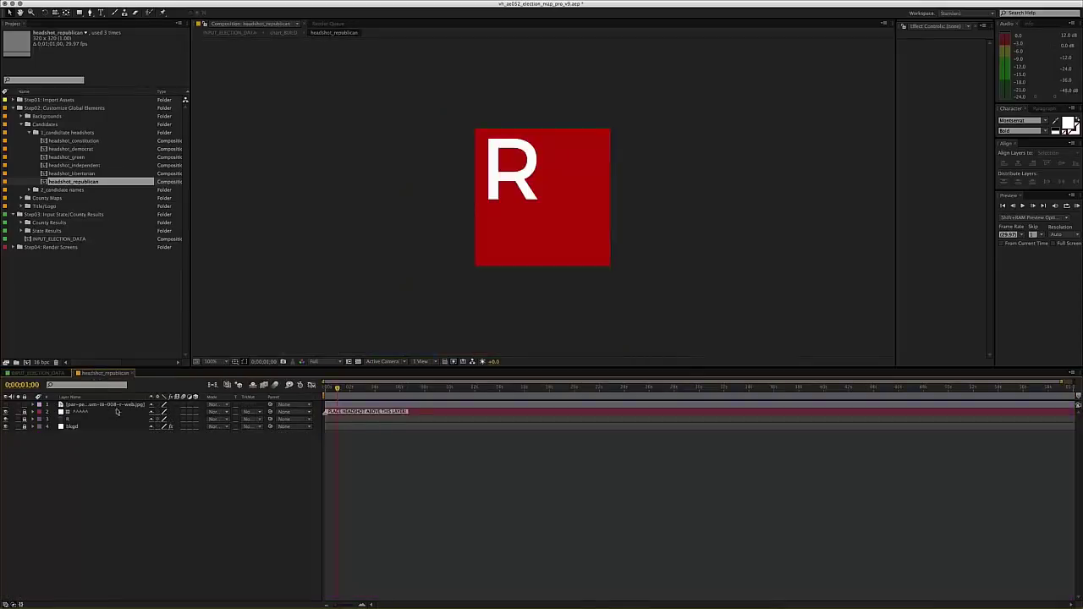
pyautogui.click(88, 406)
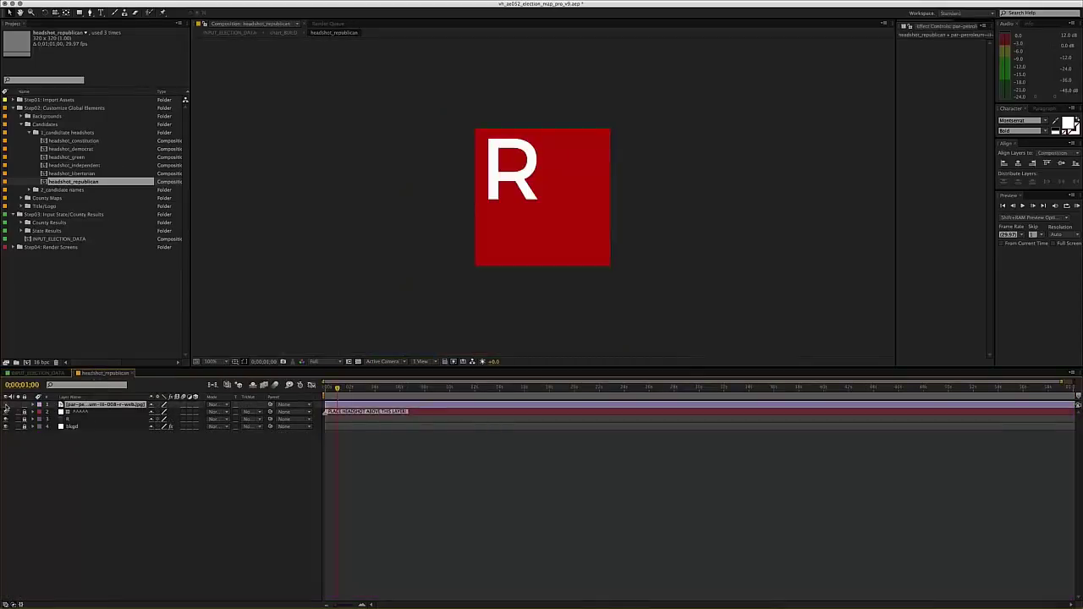
pyautogui.click(6, 406)
pyautogui.click(254, 496)
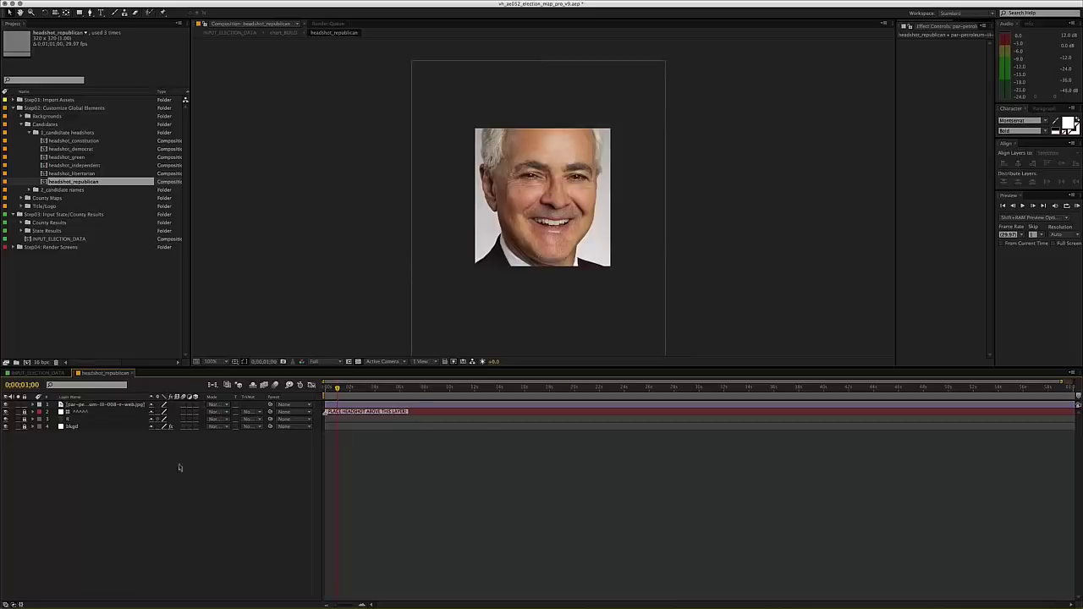
# - Close the headshot comp and collapse the Candidates and Step02 folders
pyautogui.press('super+w')
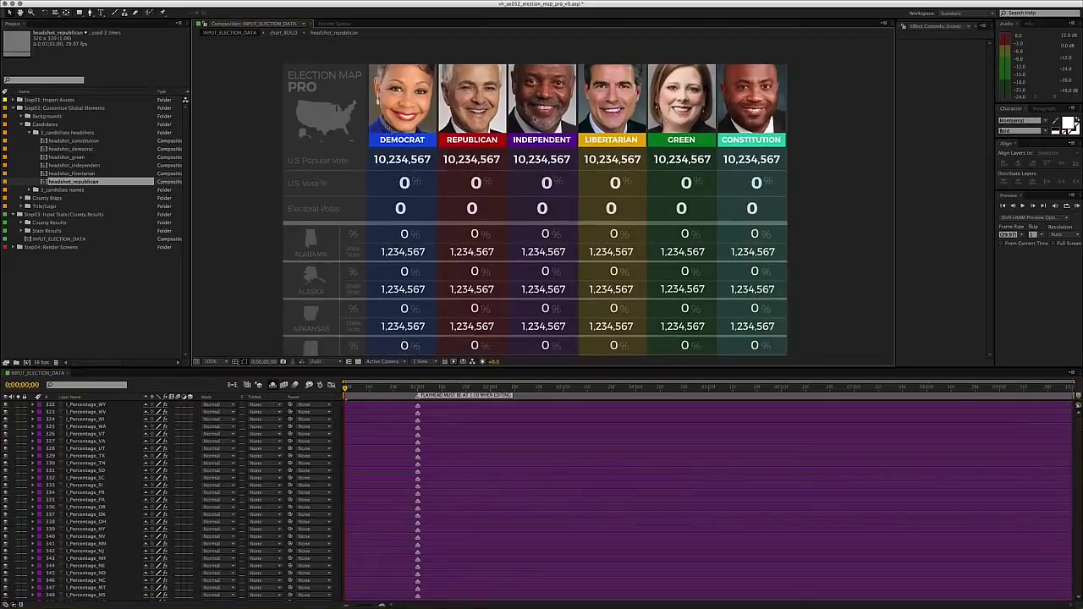
pyautogui.click(24, 124)
pyautogui.click(20, 107)
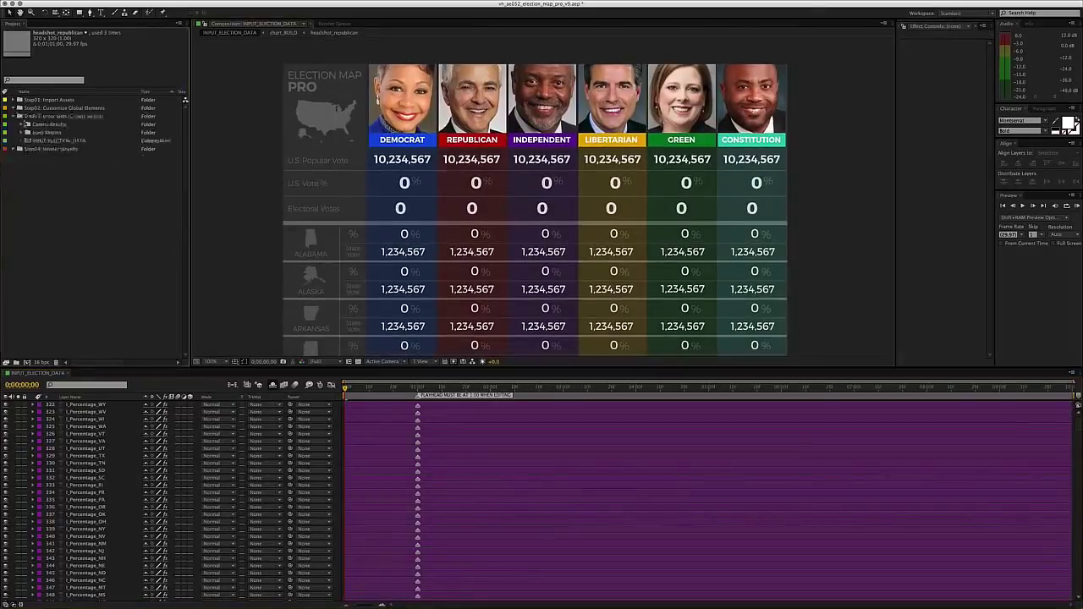
# - Select INPUT_ELECTION_DATA and move the playhead to the 1-second mark
pyautogui.click(43, 140)
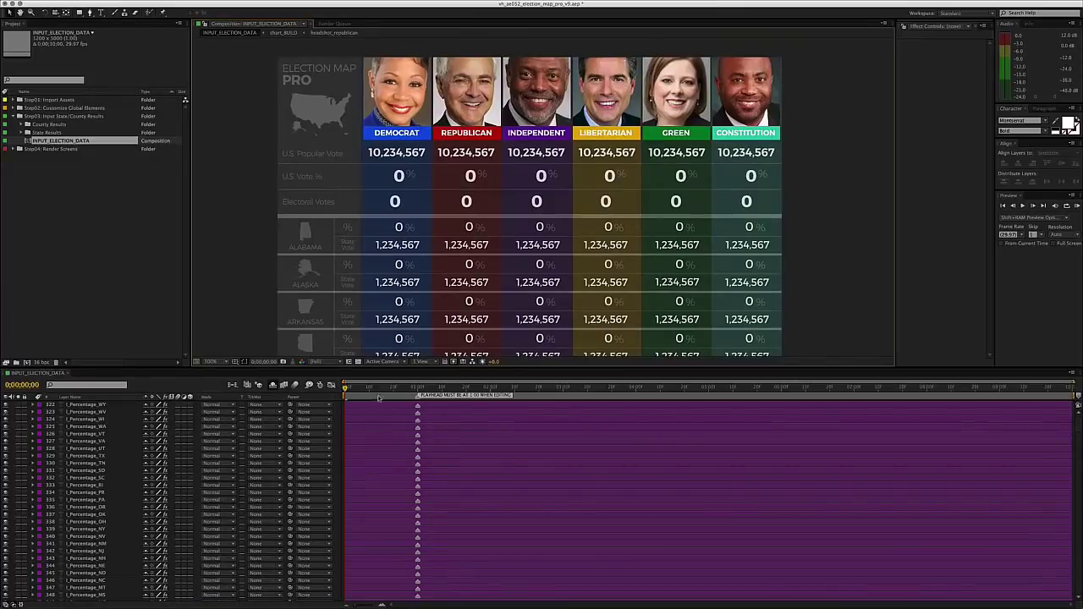
pyautogui.moveTo(389, 389); pyautogui.dragTo(417, 389)
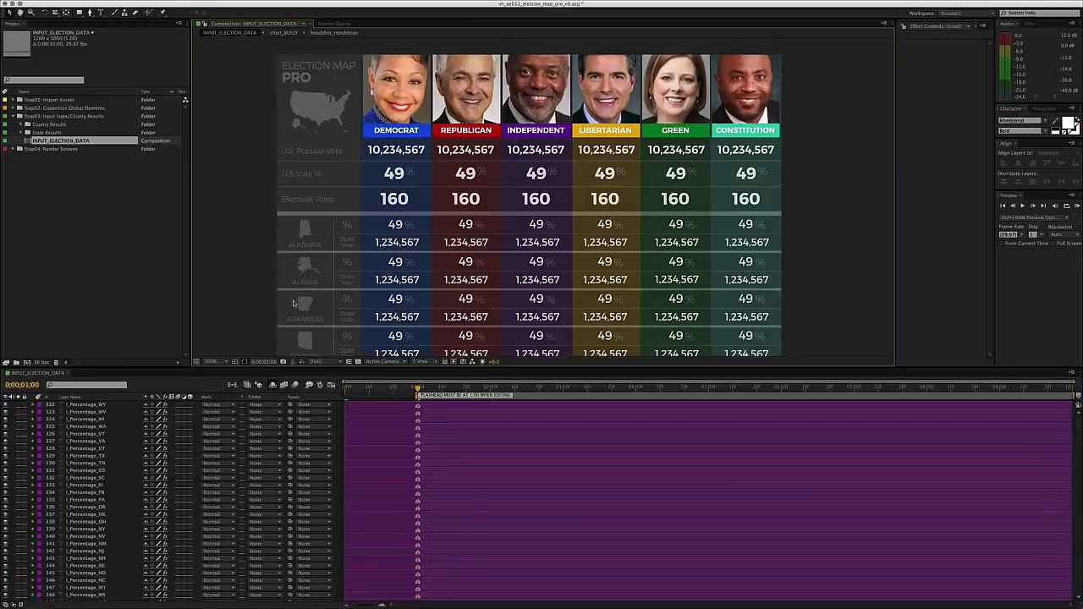
pyautogui.press('`')
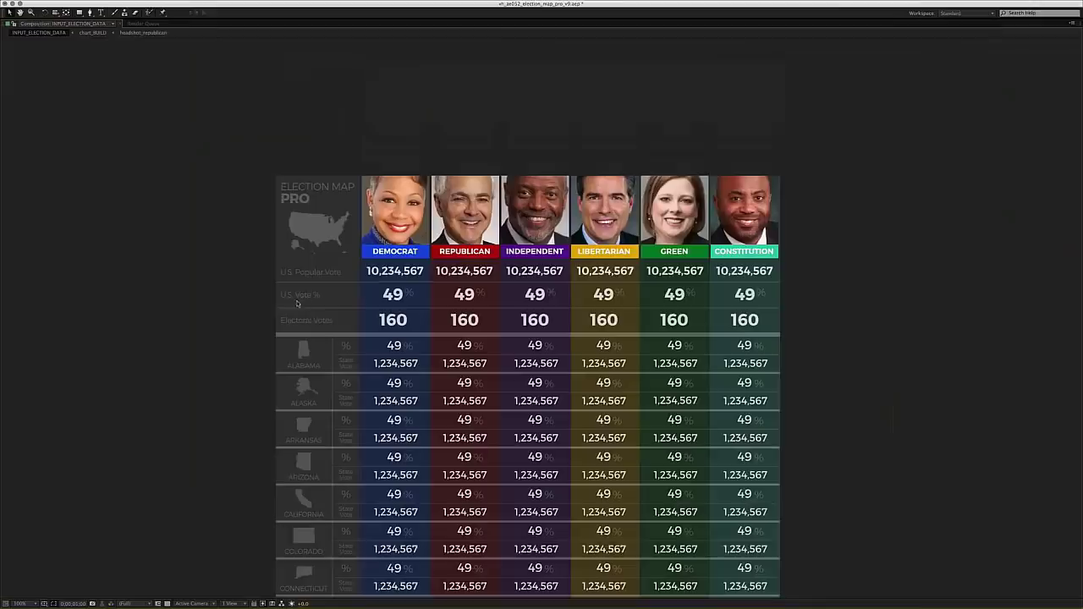
pyautogui.moveTo(386, 261); pyautogui.dragTo(371, 100)
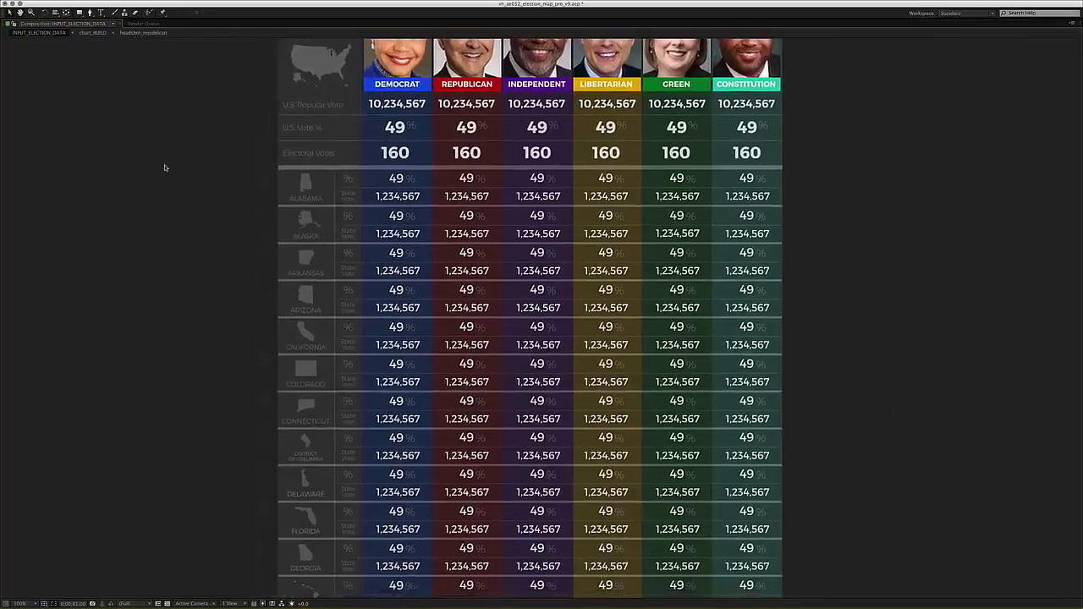
pyautogui.press('`')
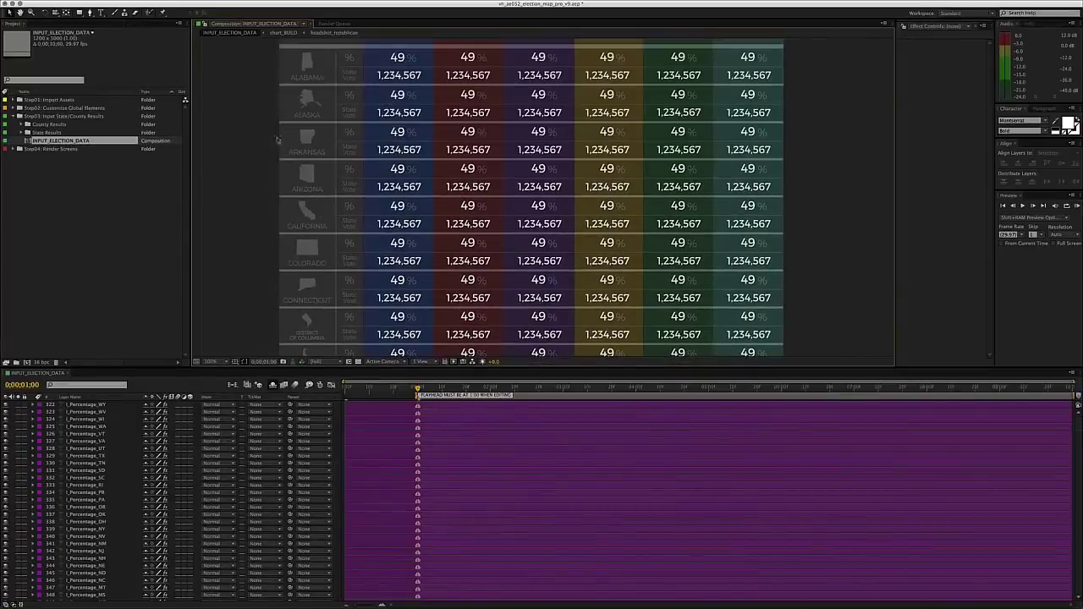
pyautogui.click(130, 238)
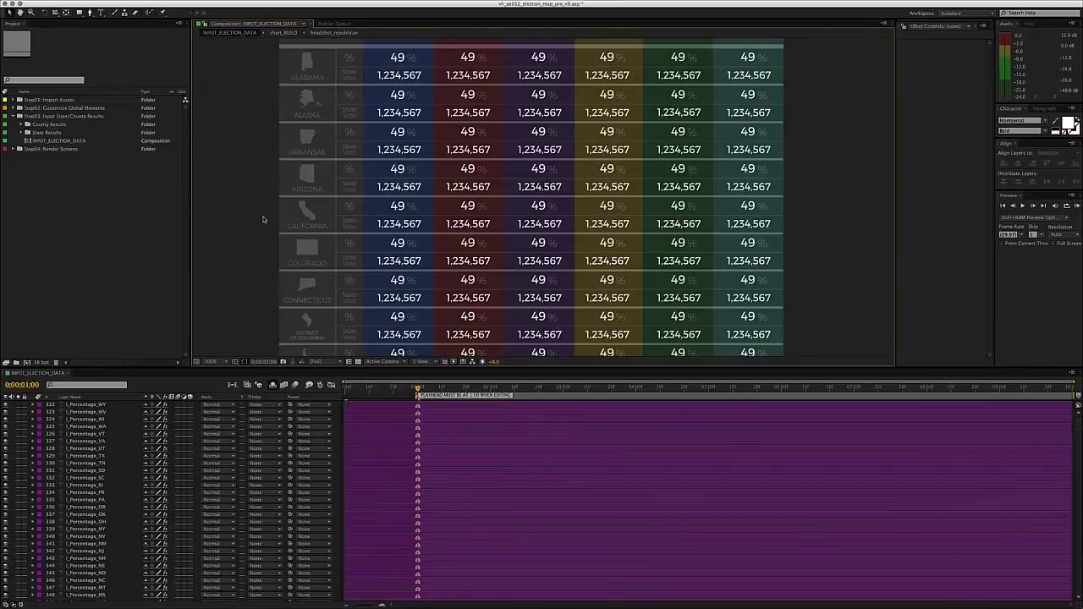
pyautogui.press('`')
pyautogui.scroll(3, 416, 138)
pyautogui.scroll(-8, 420, 206)
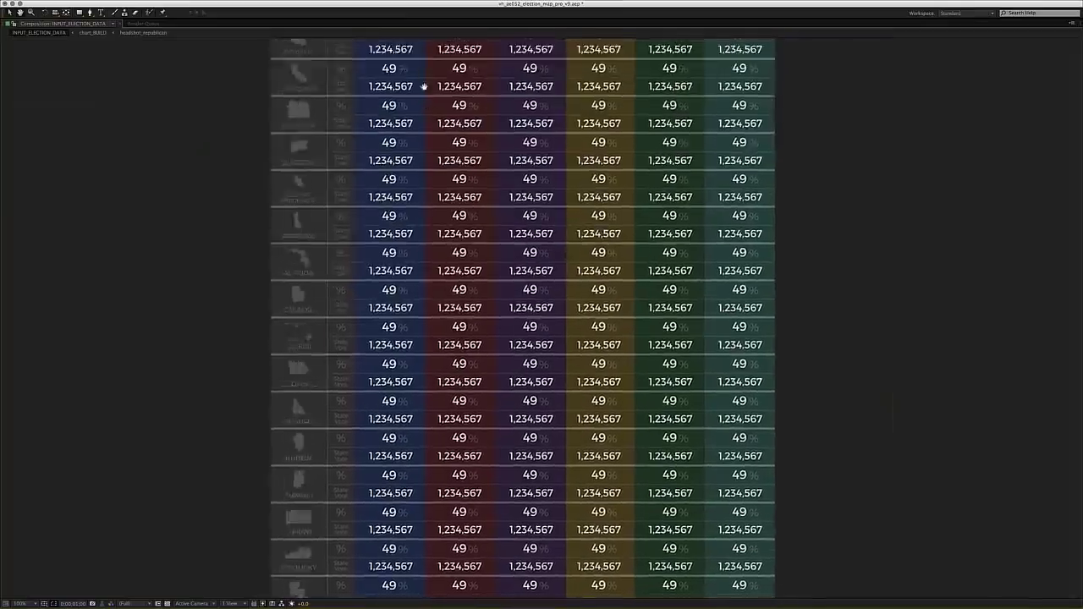
pyautogui.scroll(10, 454, 246)
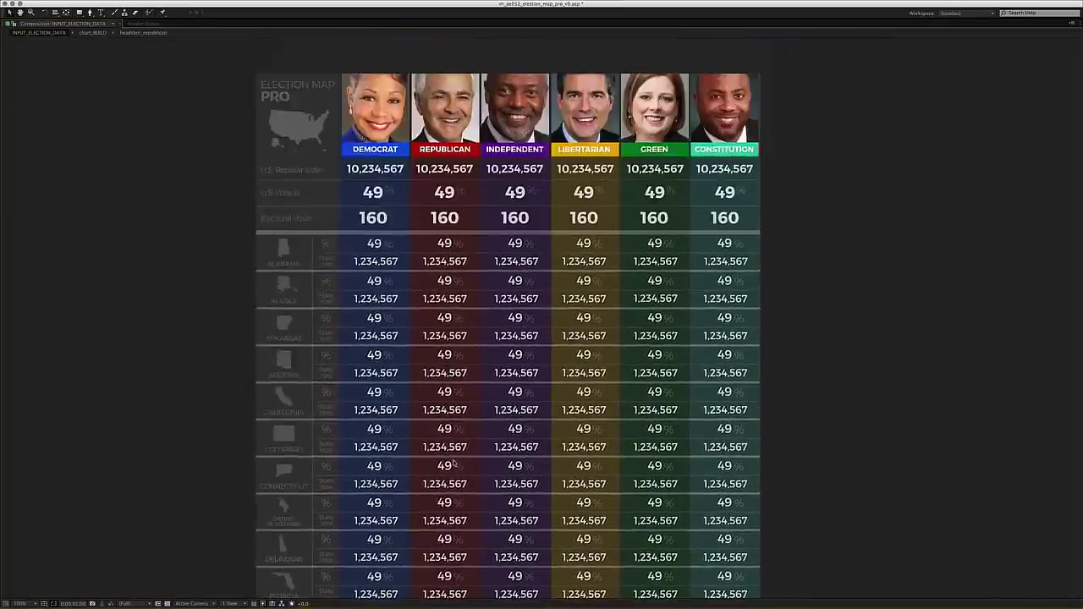
pyautogui.press(',')
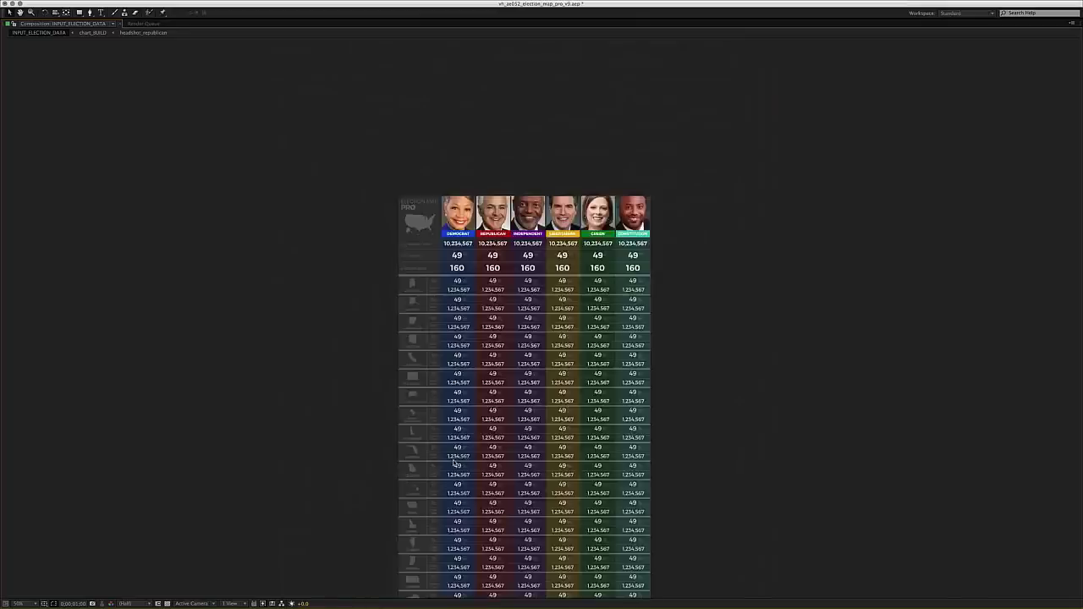
pyautogui.press('.')
pyautogui.scroll(-3, 482, 367)
pyautogui.scroll(3, 431, 213)
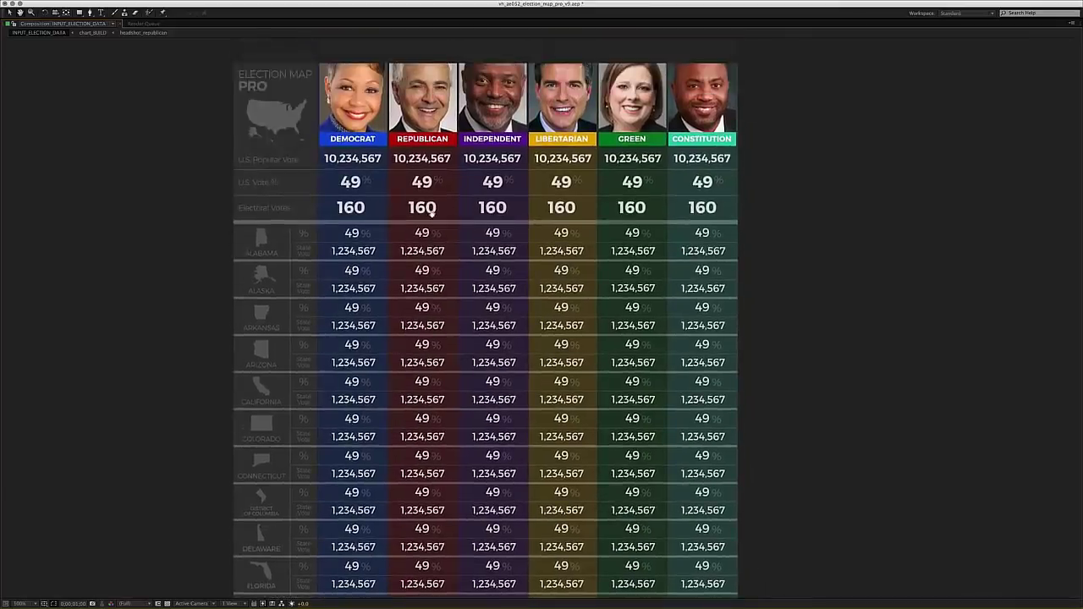
pyautogui.scroll(-5, 425, 280)
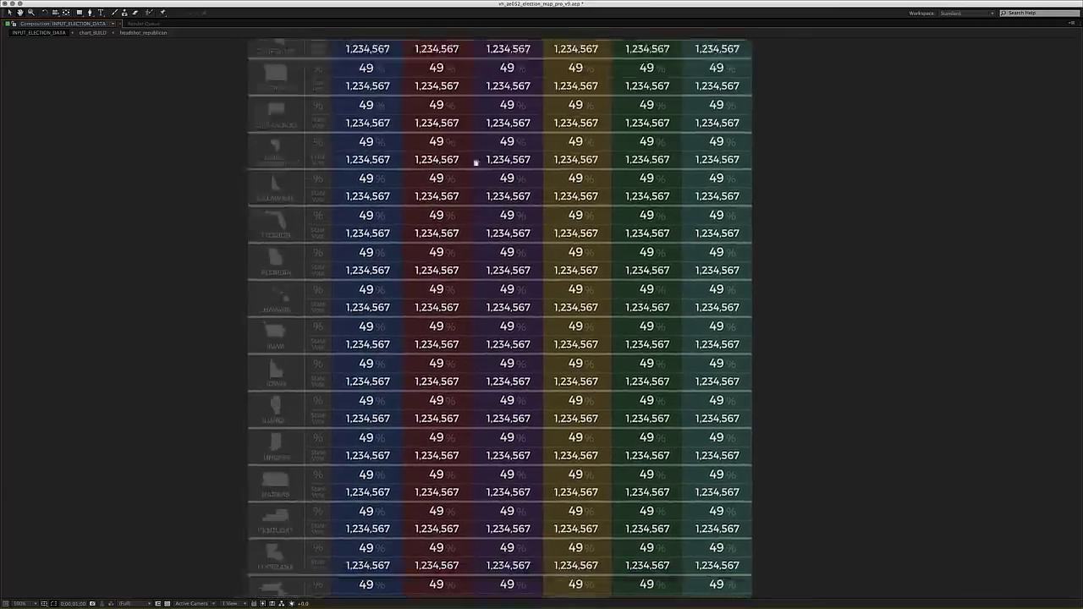
pyautogui.scroll(6, 435, 429)
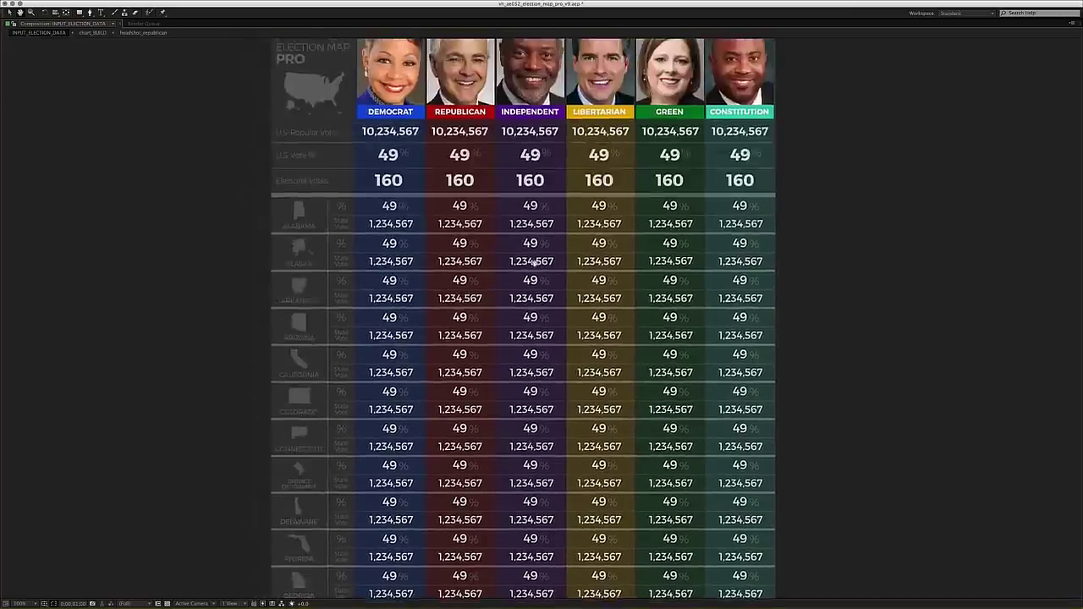
pyautogui.scroll(3, 533, 261)
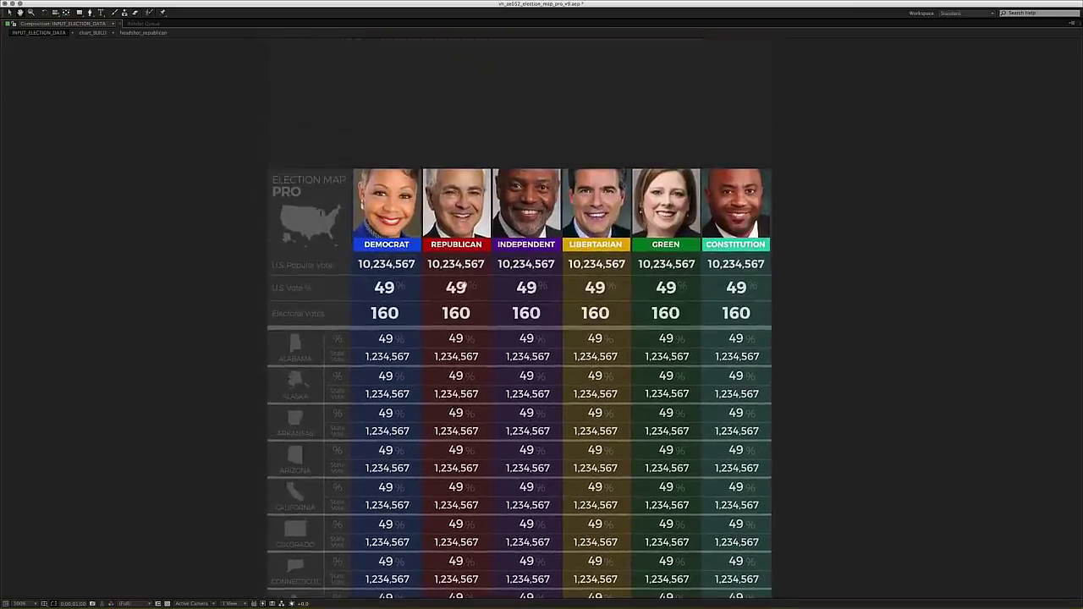
pyautogui.click(395, 269)
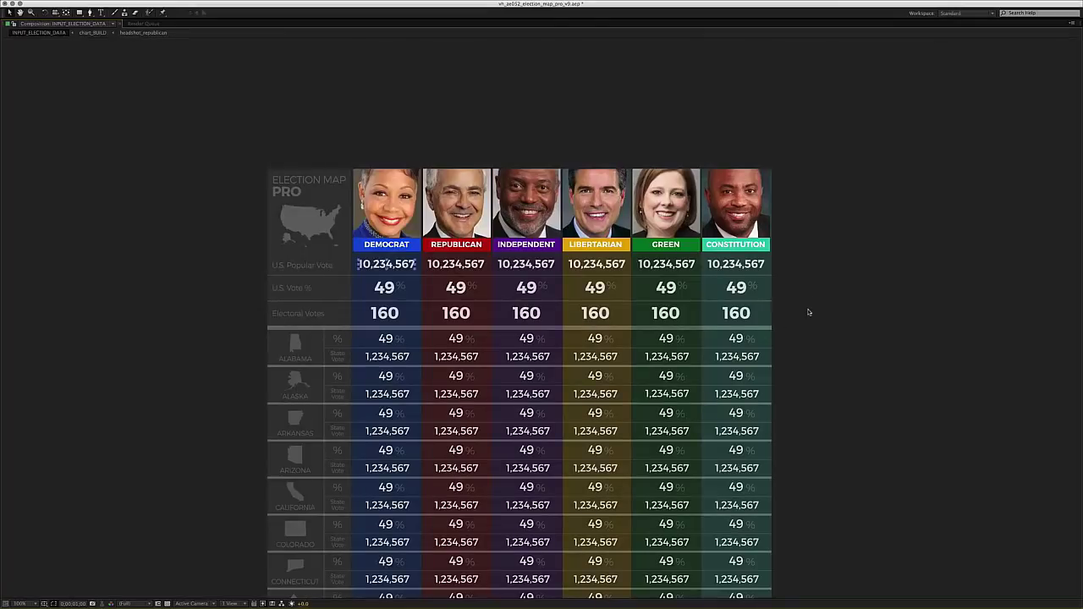
pyautogui.click(130, 257)
pyautogui.moveTo(411, 265); pyautogui.dragTo(420, 215)
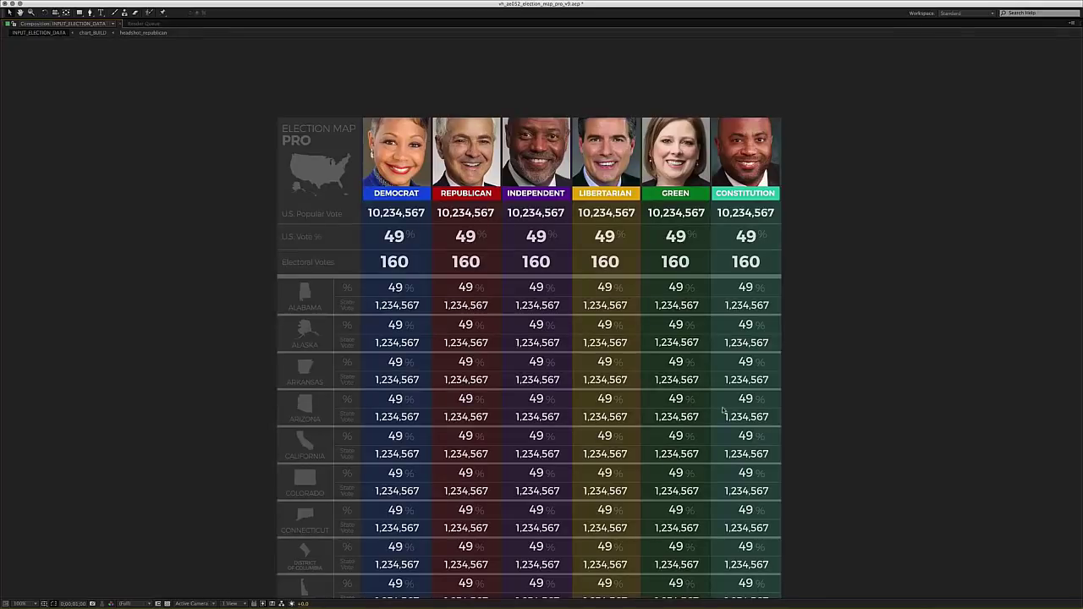
pyautogui.moveTo(506, 281); pyautogui.dragTo(532, 247)
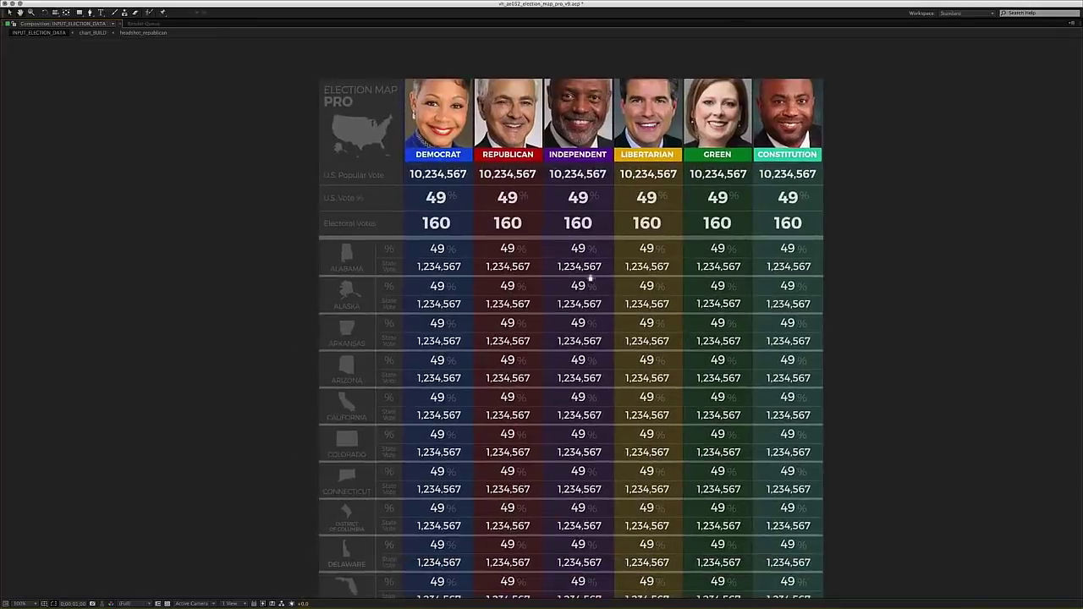
pyautogui.moveTo(565, 325); pyautogui.dragTo(526, 328)
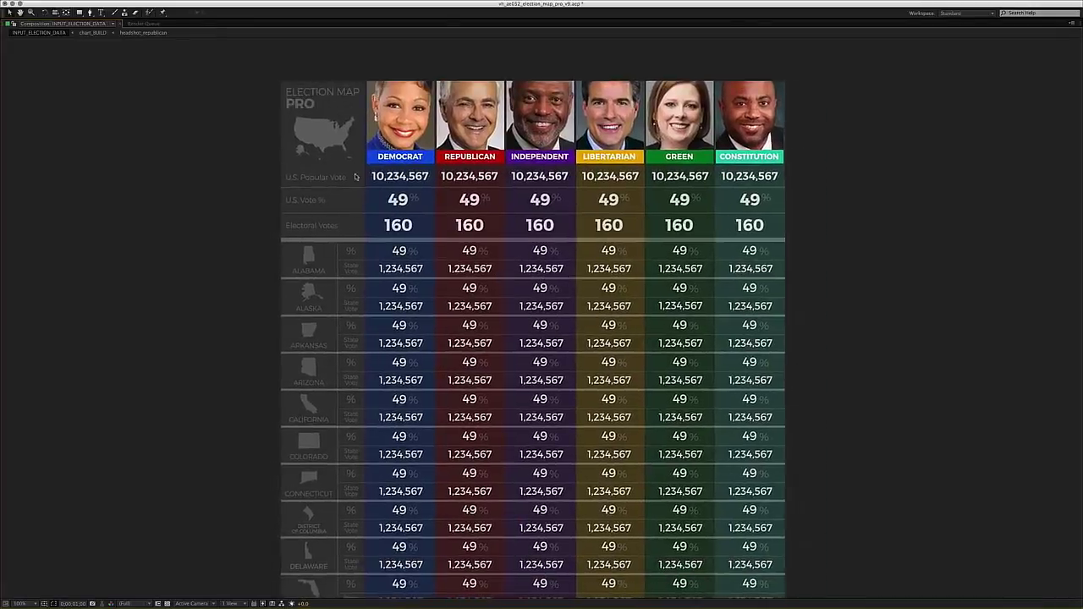
pyautogui.press('`')
pyautogui.scroll(4, 431, 214)
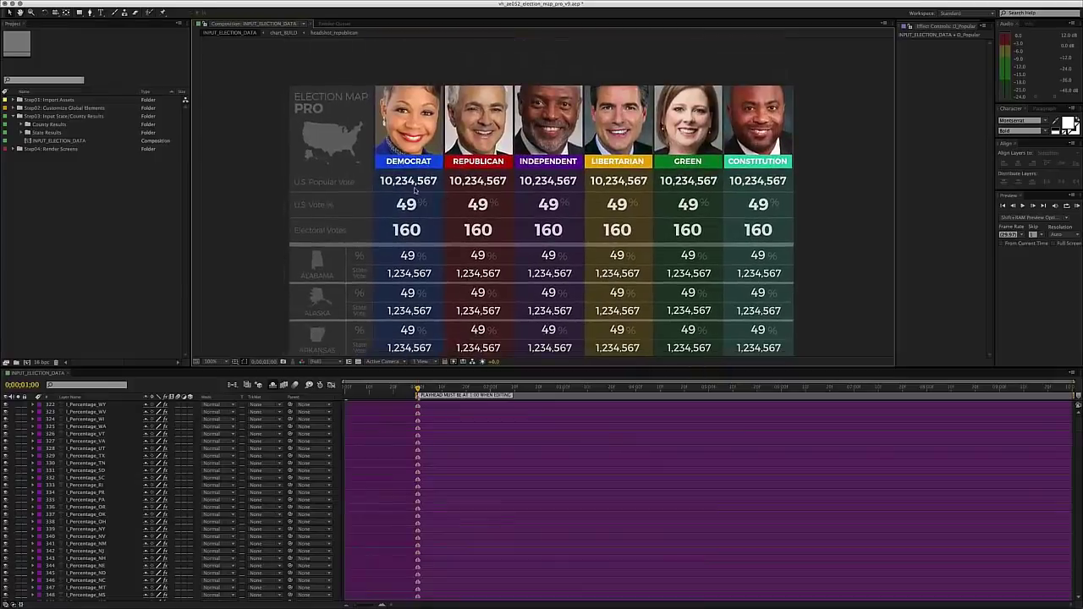
# - Retype the Democrat U.S. popular vote from 10,234,567 to 55,017,992
pyautogui.click(414, 191)
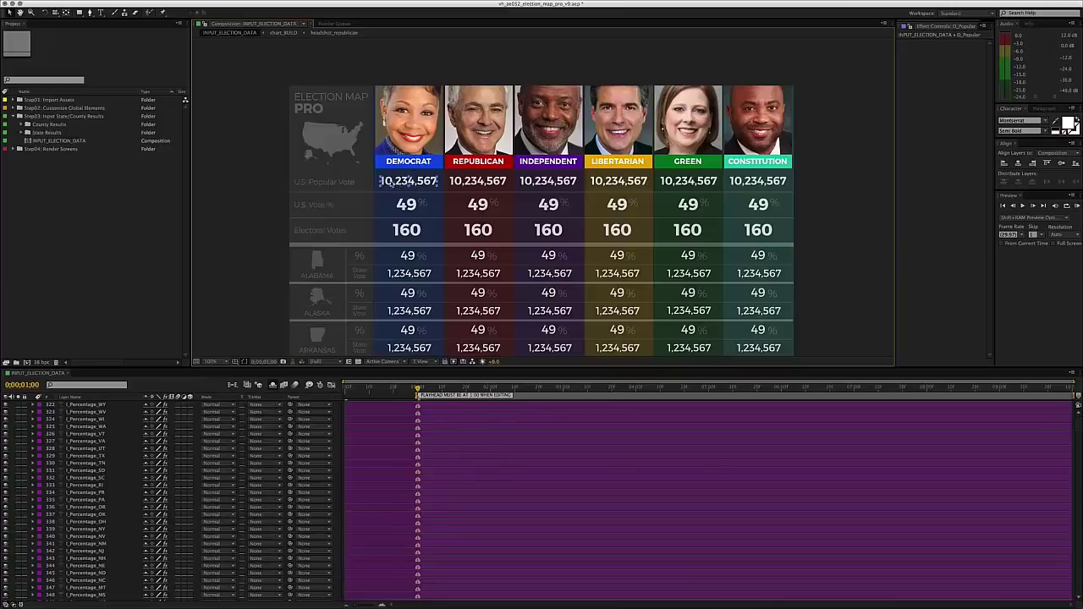
pyautogui.doubleClick(397, 184)
pyautogui.moveTo(394, 183); pyautogui.dragTo(351, 184)
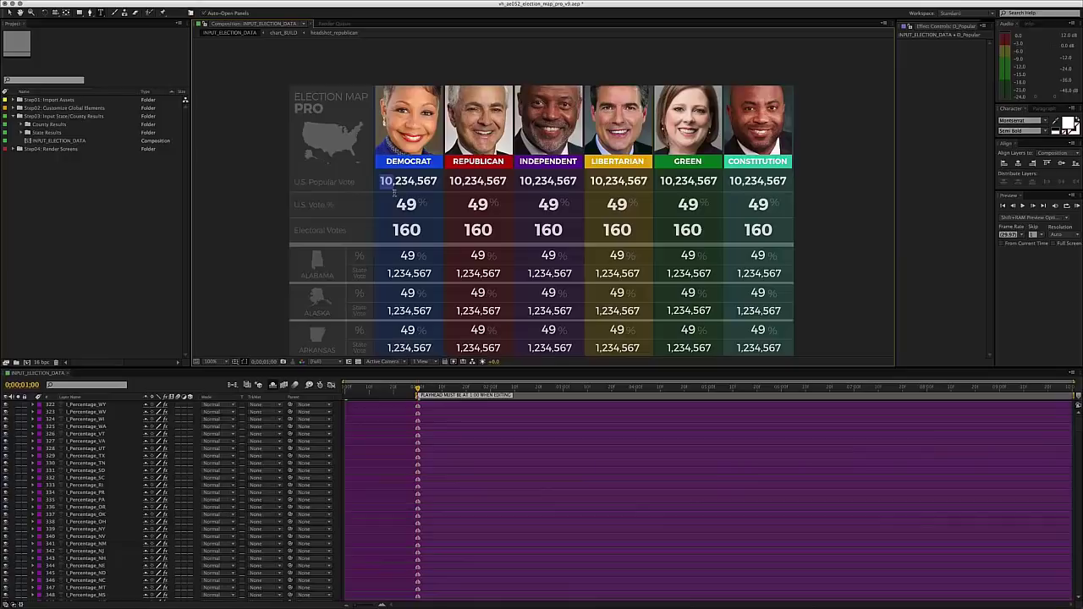
pyautogui.write('55')
pyautogui.press('Right')
pyautogui.hotkey('shift', 'Right')
pyautogui.hotkey('shift', 'Right')
pyautogui.hotkey('shift', 'Right')
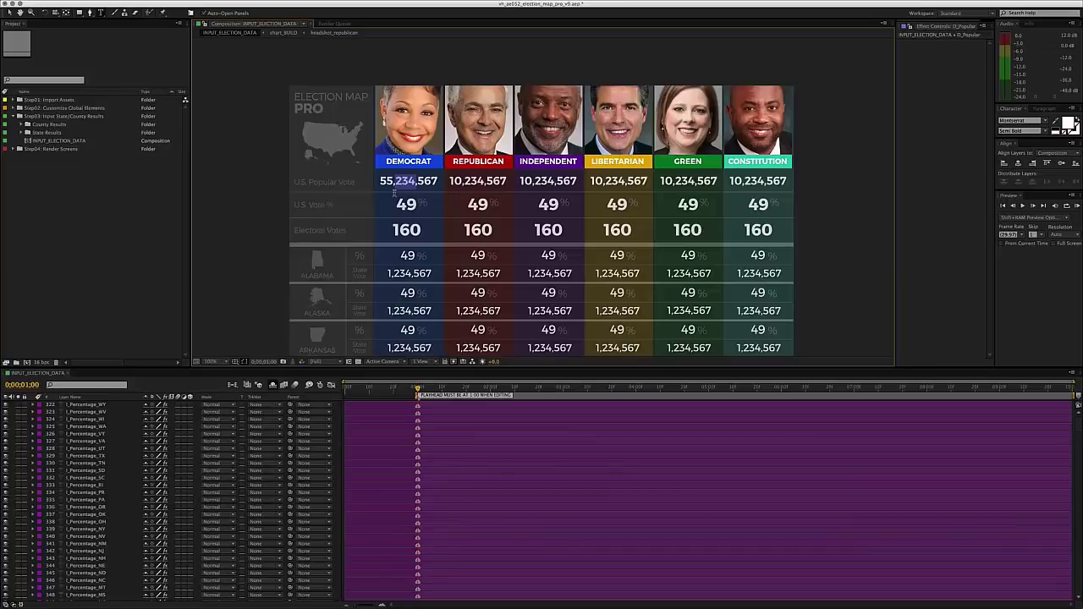
pyautogui.write('017')
pyautogui.press('Right')
pyautogui.hotkey('shift', 'Right')
pyautogui.hotkey('shift', 'Right')
pyautogui.hotkey('shift', 'Right')
pyautogui.write('992')
pyautogui.press('KP_Enter')
pyautogui.click(389, 434)
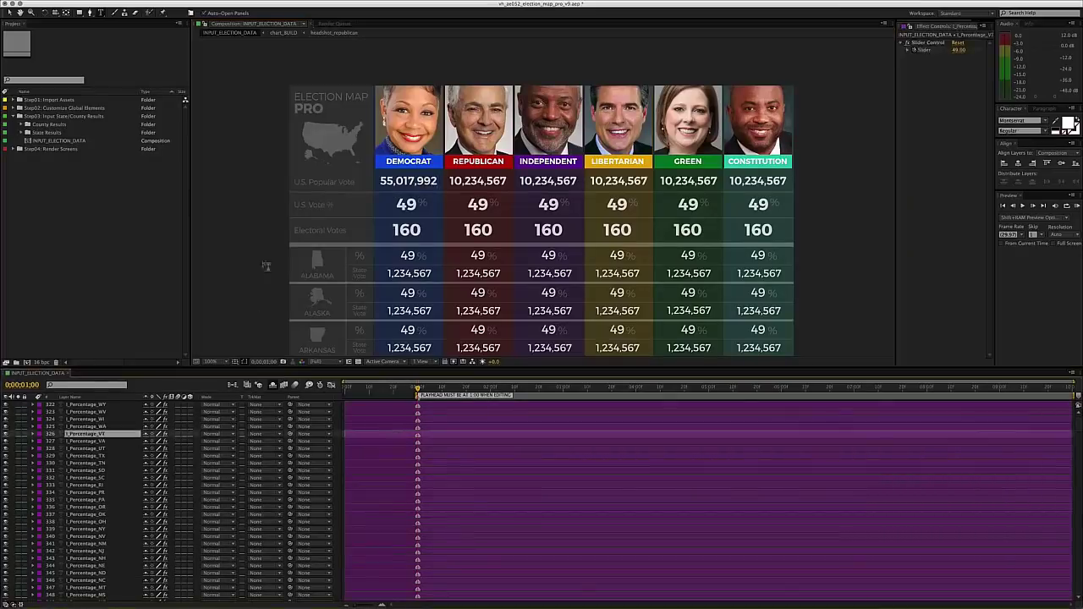
pyautogui.click(239, 392)
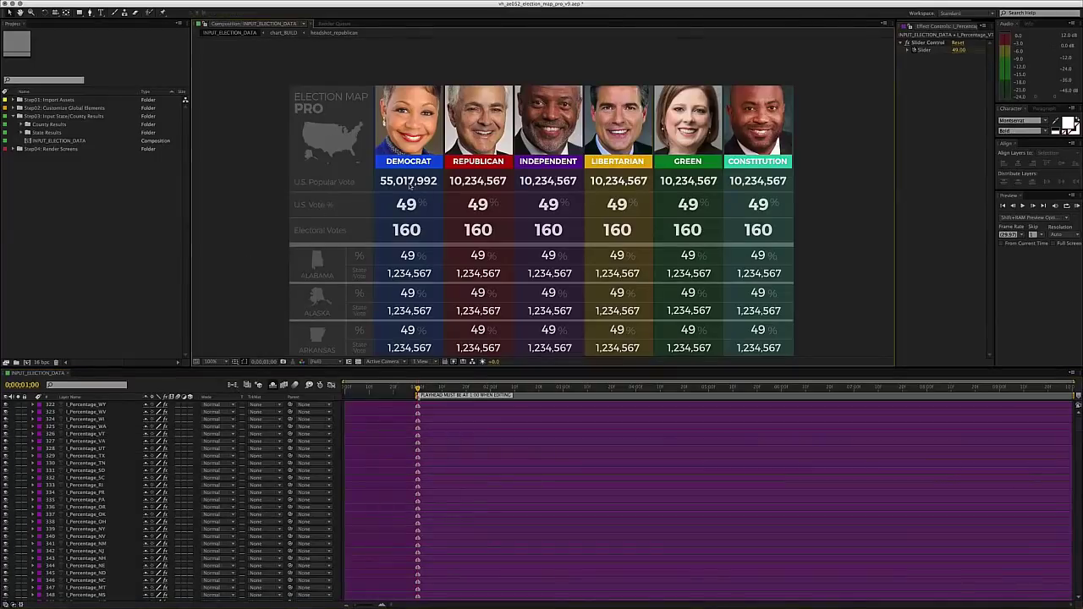
# - Locate the D_Percentage_US layer and reveal its Slider Control with the U shortcut
pyautogui.click(406, 204)
pyautogui.scroll(-1, 276, 203)
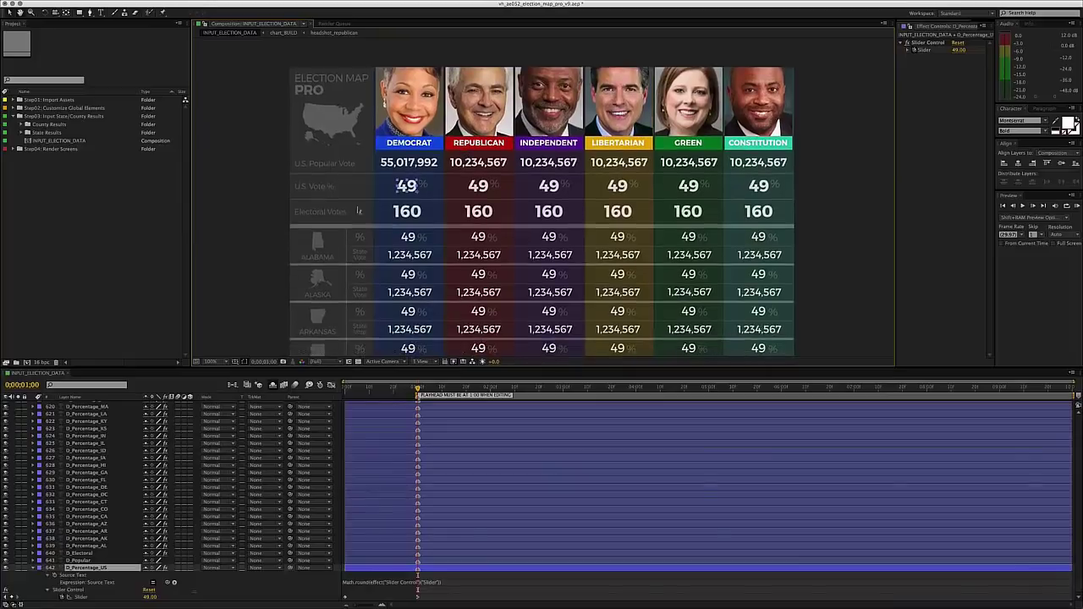
pyautogui.click(276, 203)
pyautogui.hscroll(1, 349, 194)
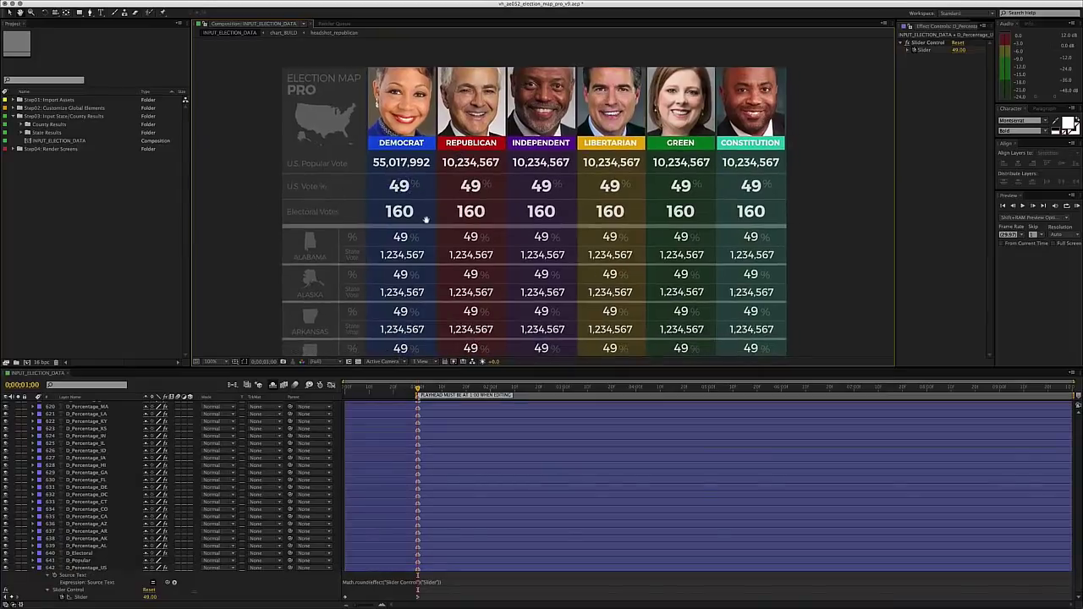
pyautogui.click(404, 166)
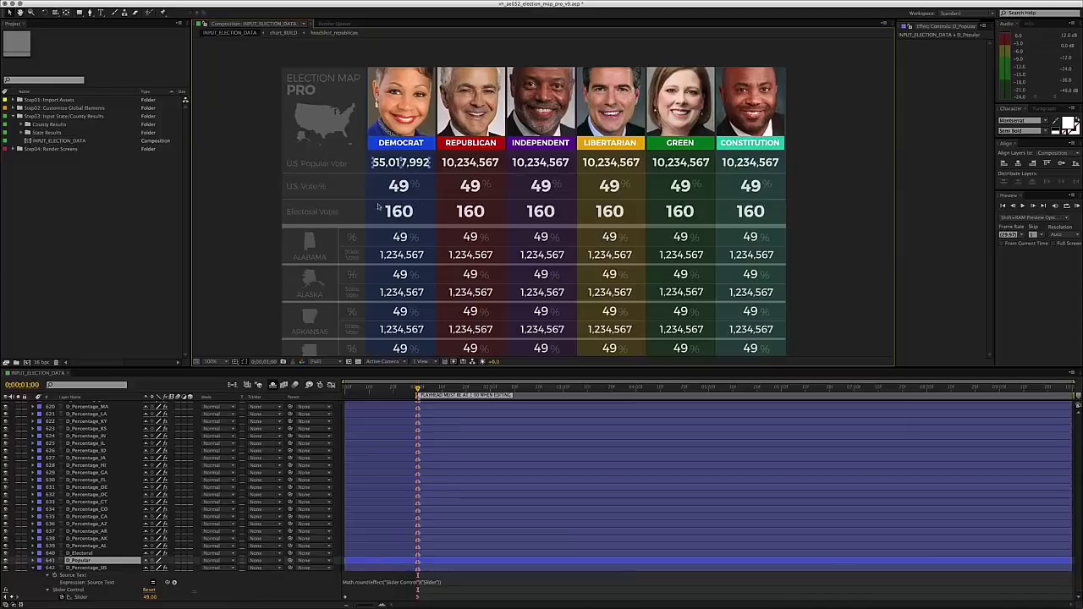
pyautogui.click(403, 212)
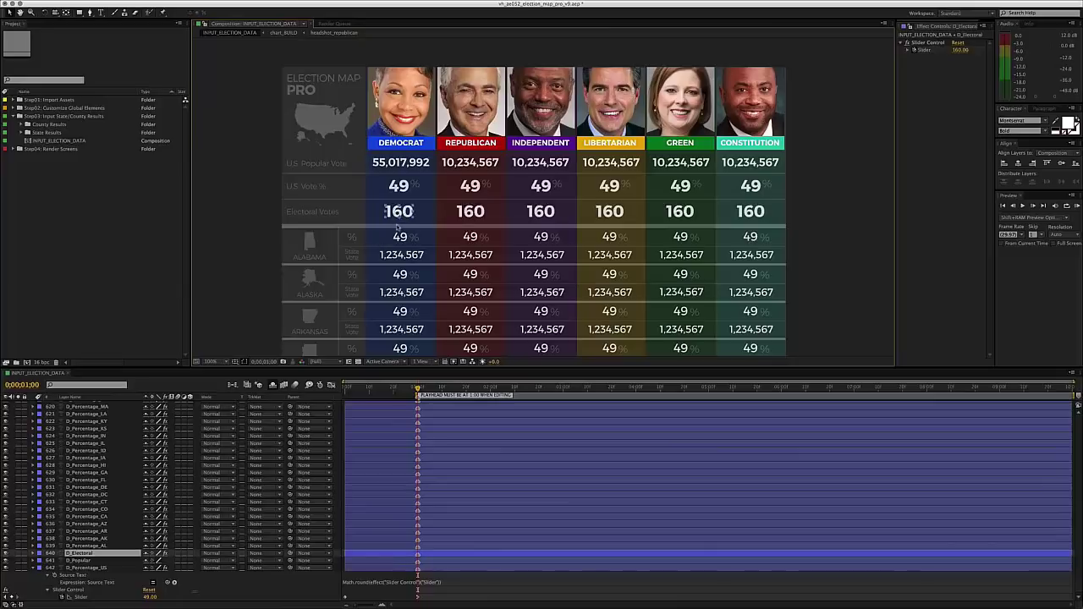
pyautogui.click(403, 256)
pyautogui.click(410, 166)
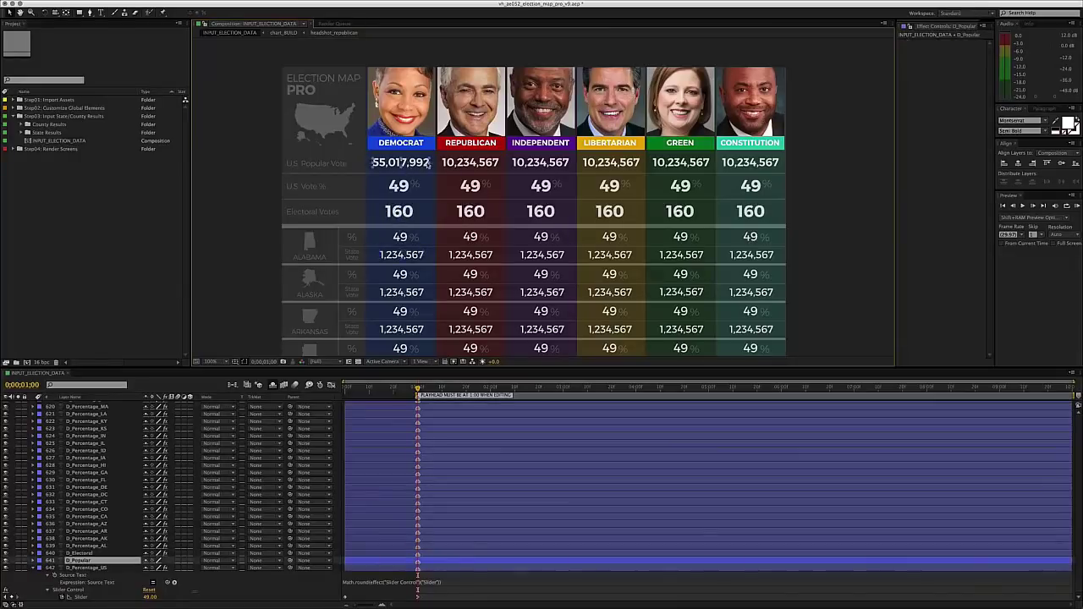
pyautogui.click(401, 186)
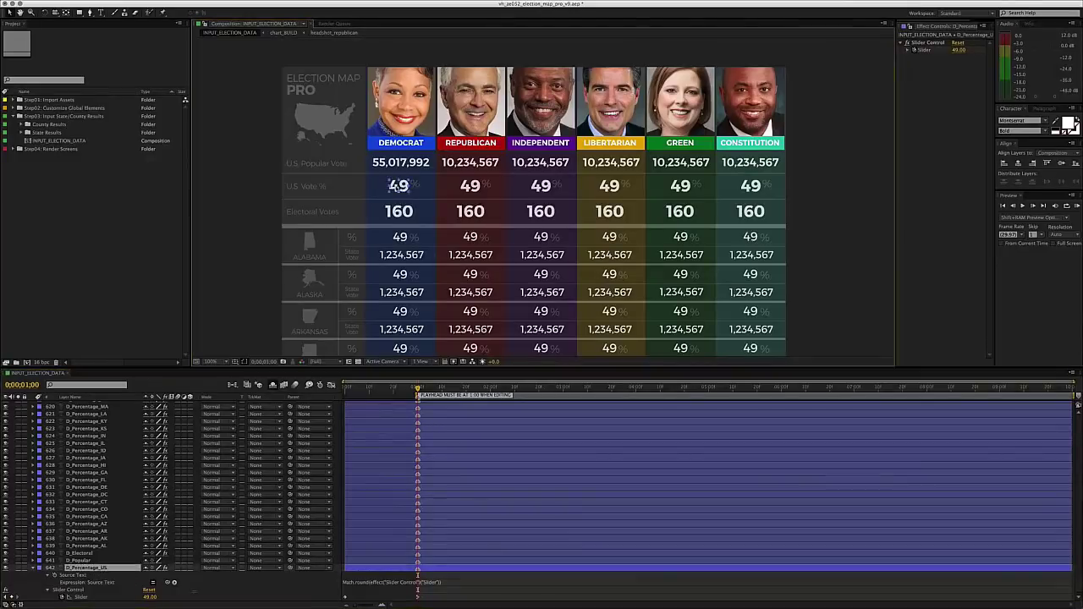
pyautogui.press('u')
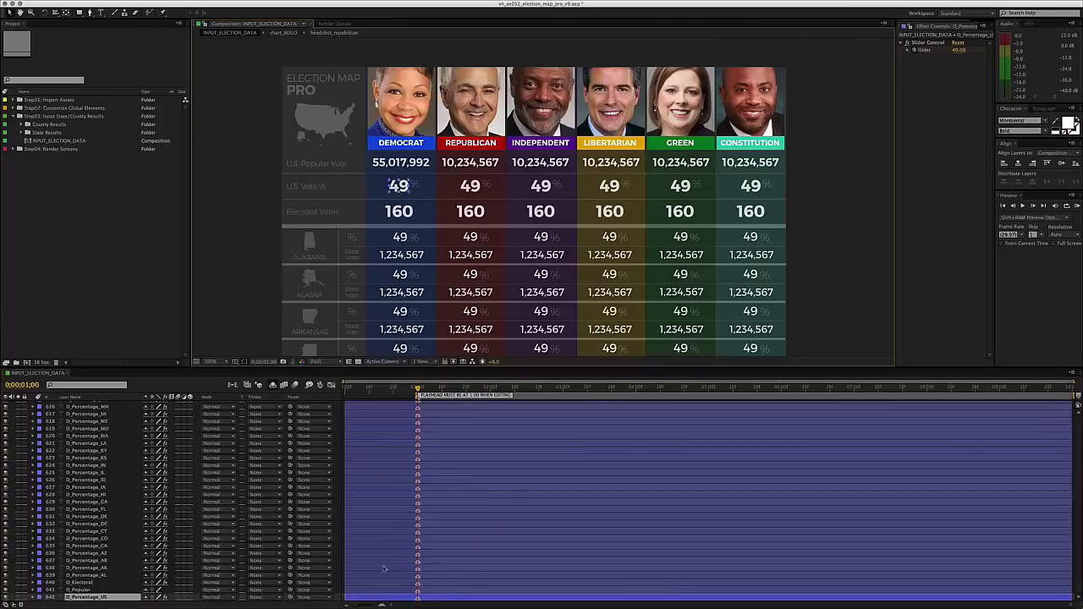
pyautogui.press('u')
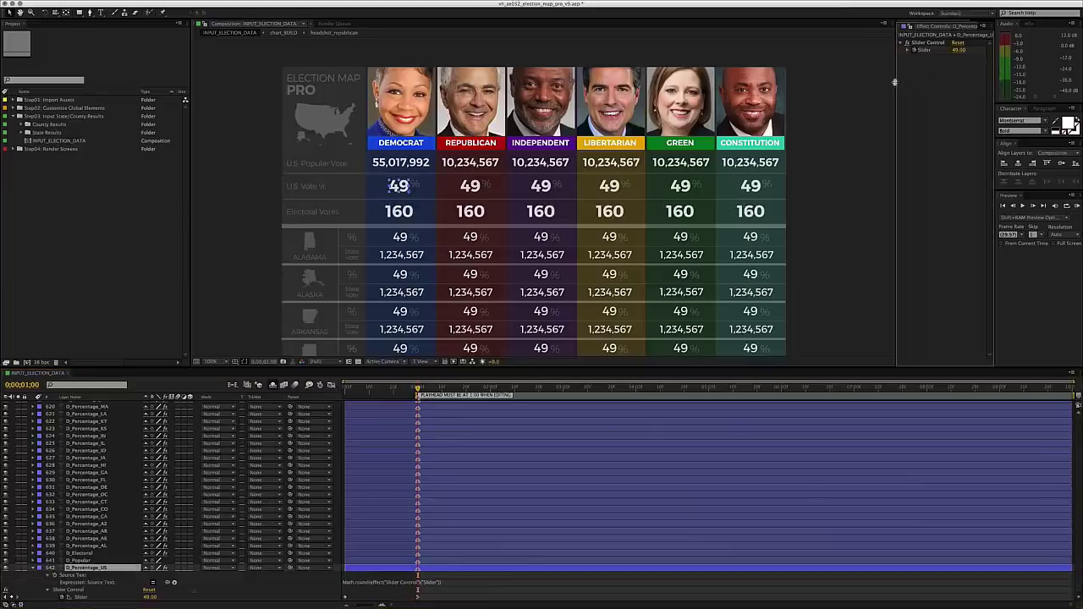
pyautogui.moveTo(895, 85); pyautogui.dragTo(814, 89)
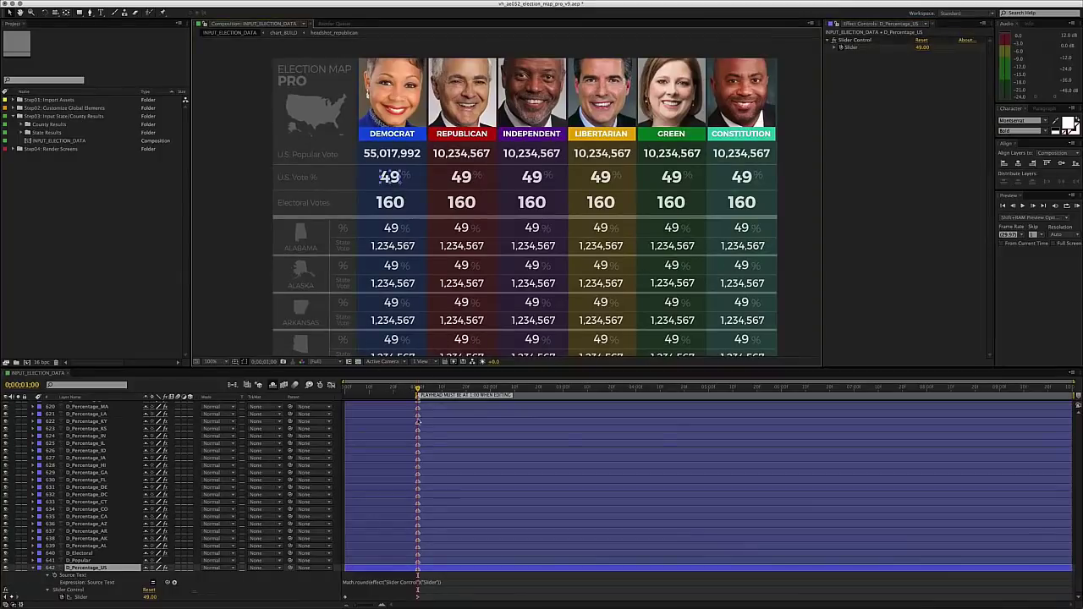
# - Set the Democrat U.S. vote share slider to 52
pyautogui.click(31, 570)
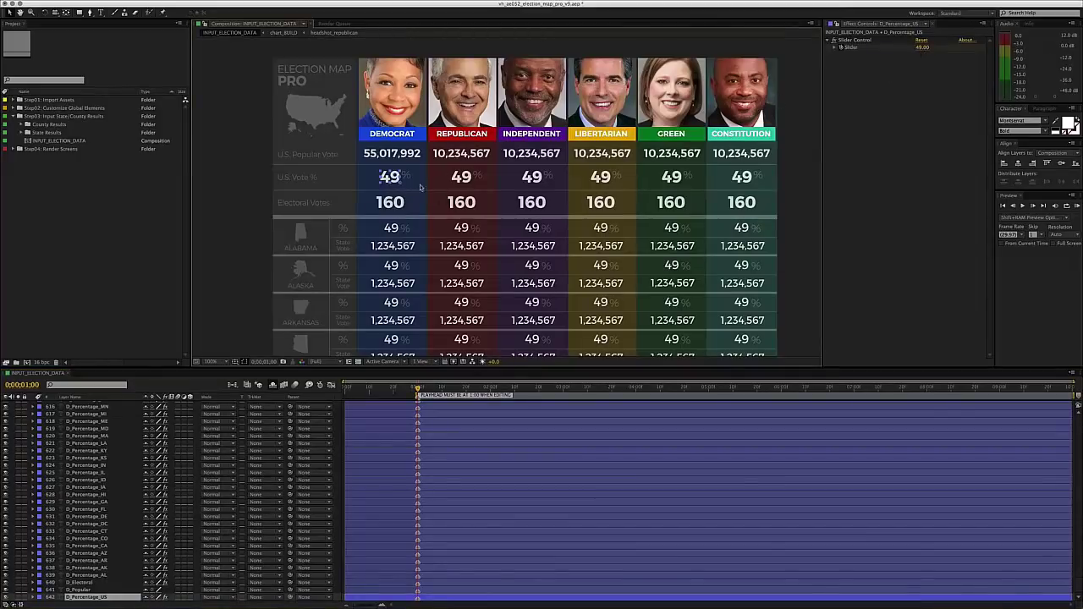
pyautogui.click(922, 49)
pyautogui.write('50')
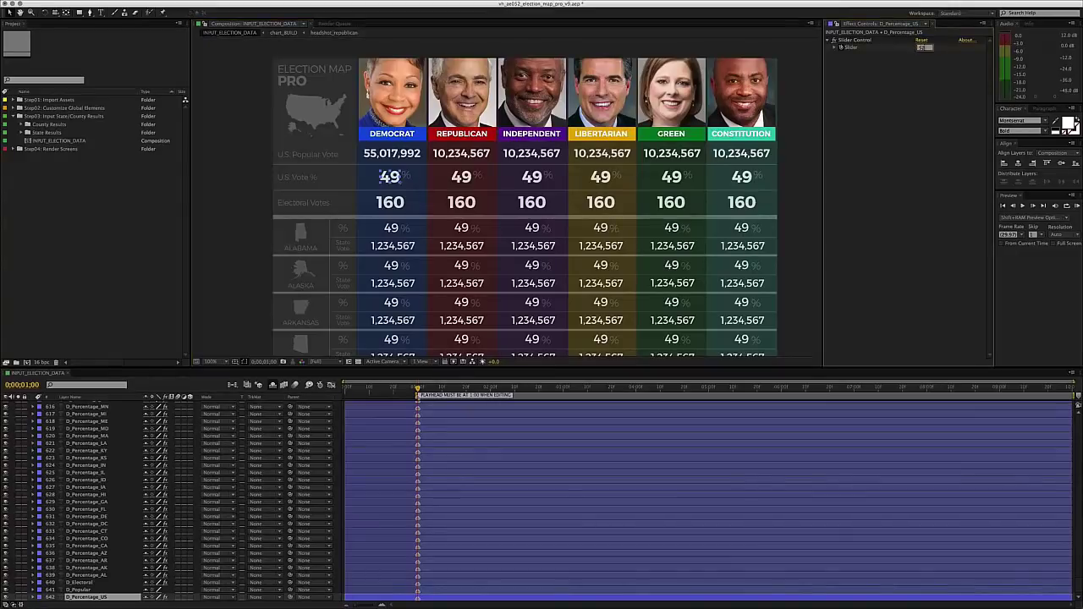
pyautogui.press('Return')
# - Set the D_Electoral slider so Democrats show 218 electoral votes
pyautogui.click(397, 206)
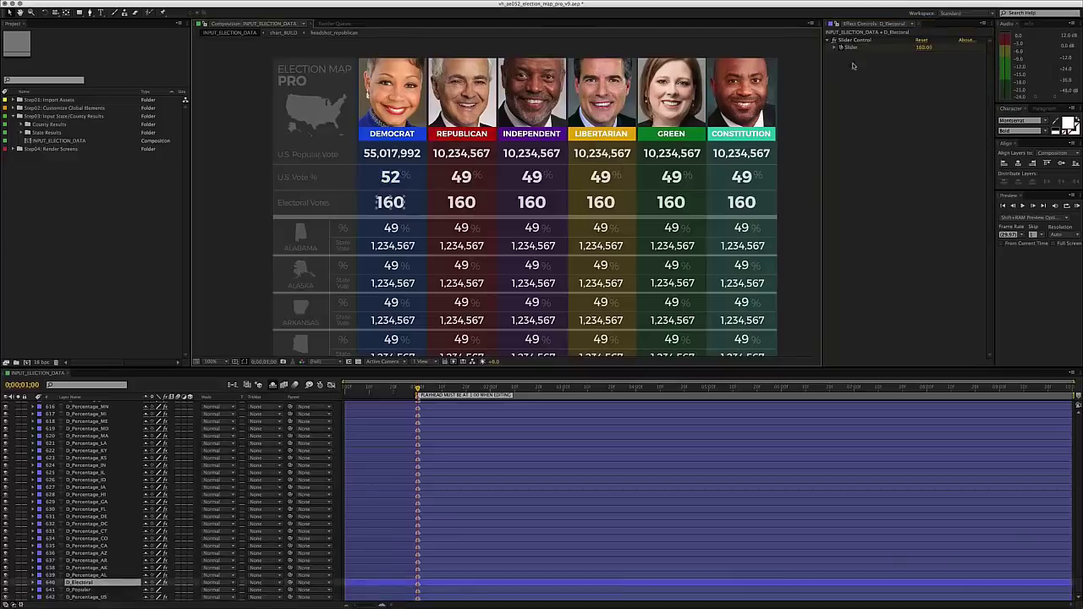
pyautogui.click(924, 48)
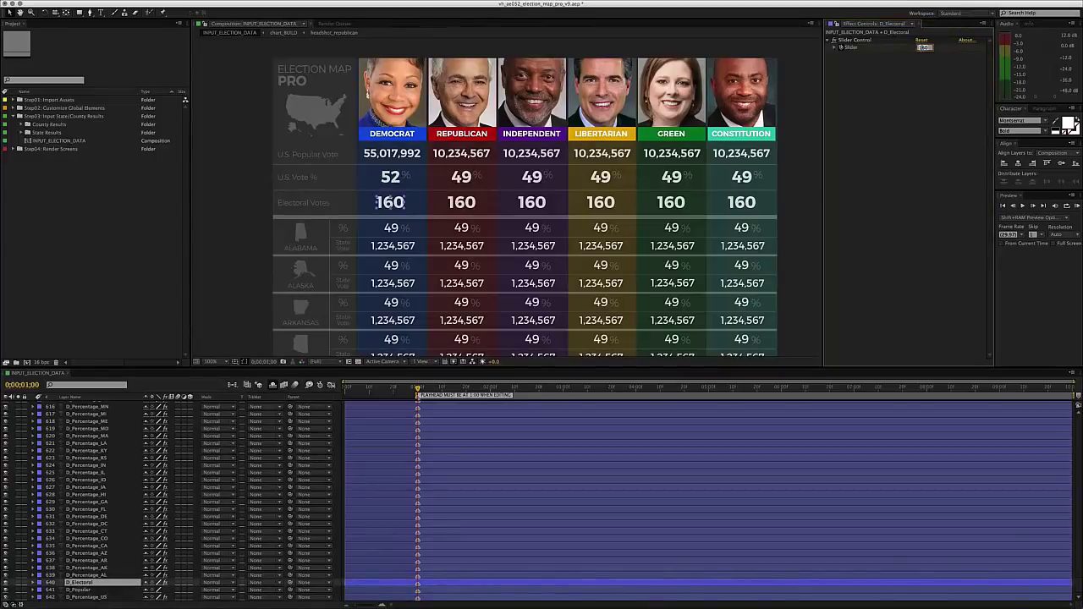
pyautogui.write('27')
pyautogui.press('Return')
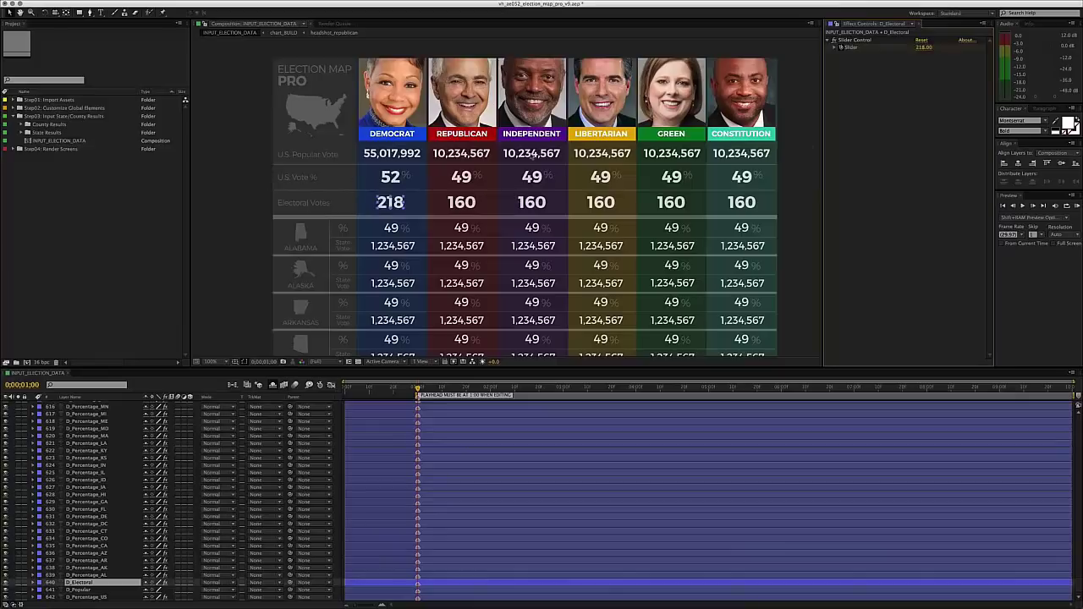
pyautogui.click(801, 165)
# - Retype the Republican popular vote as 51,427,663
pyautogui.click(464, 157)
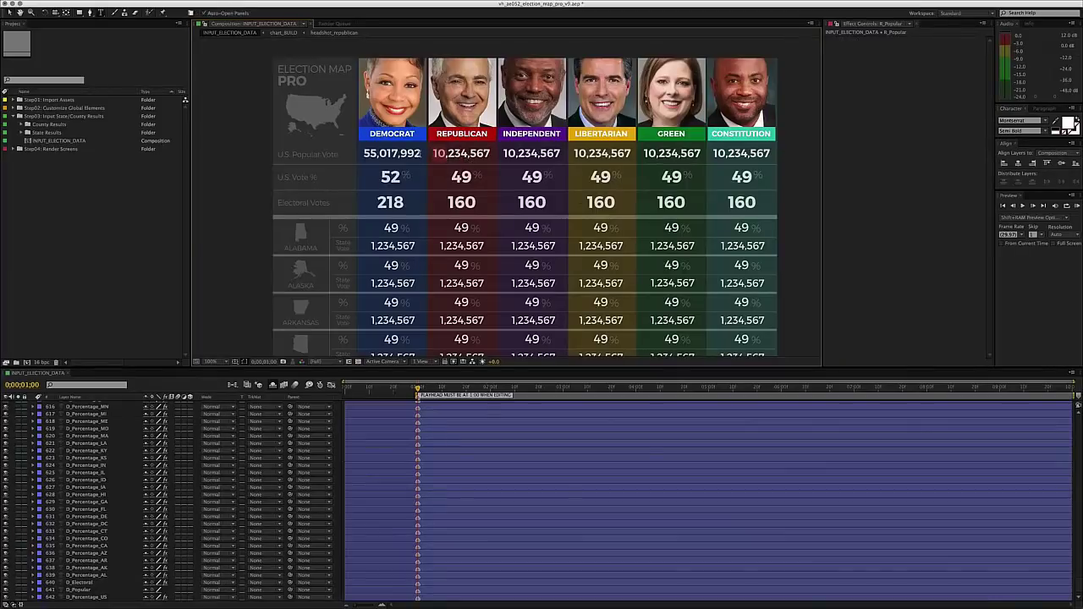
pyautogui.write('51')
pyautogui.hotkey('shift', 'Right')
pyautogui.hotkey('shift', 'Right')
pyautogui.hotkey('shift', 'Right')
pyautogui.write('427')
pyautogui.press('Right')
pyautogui.hotkey('shift', 'Right')
pyautogui.hotkey('shift', 'Right')
pyautogui.hotkey('shift', 'Right')
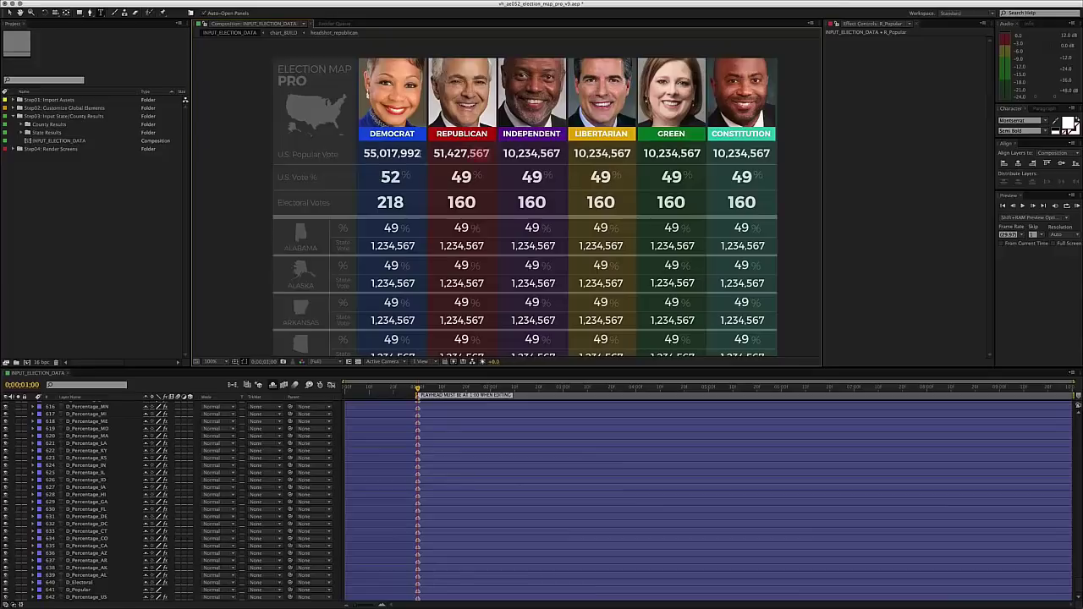
pyautogui.write('663')
# - Set the R_Percentage_US slider to 46, correcting an initial 48
pyautogui.click(470, 179)
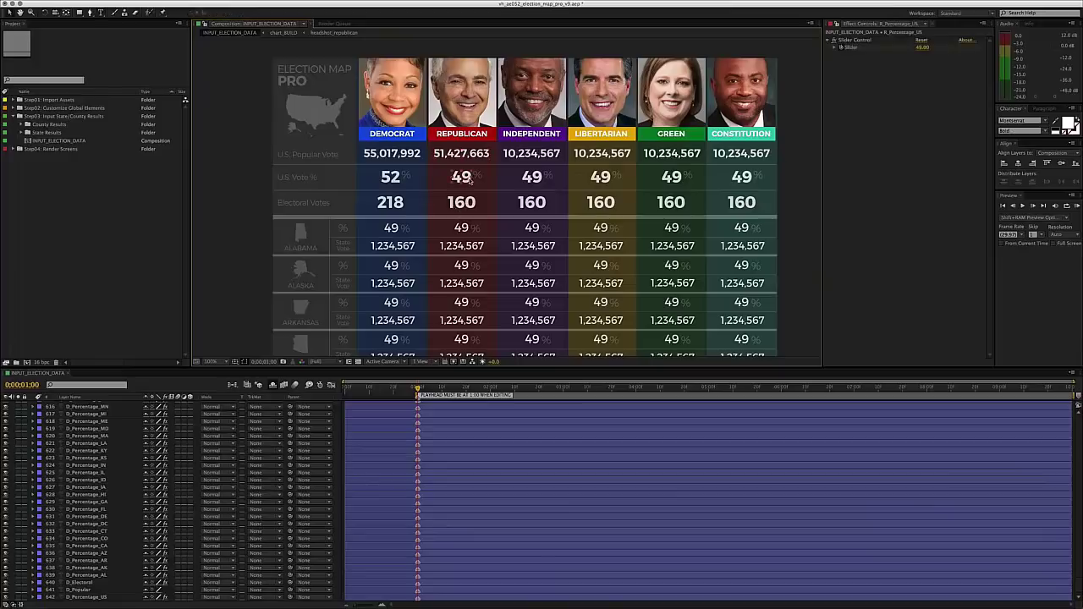
pyautogui.click(924, 48)
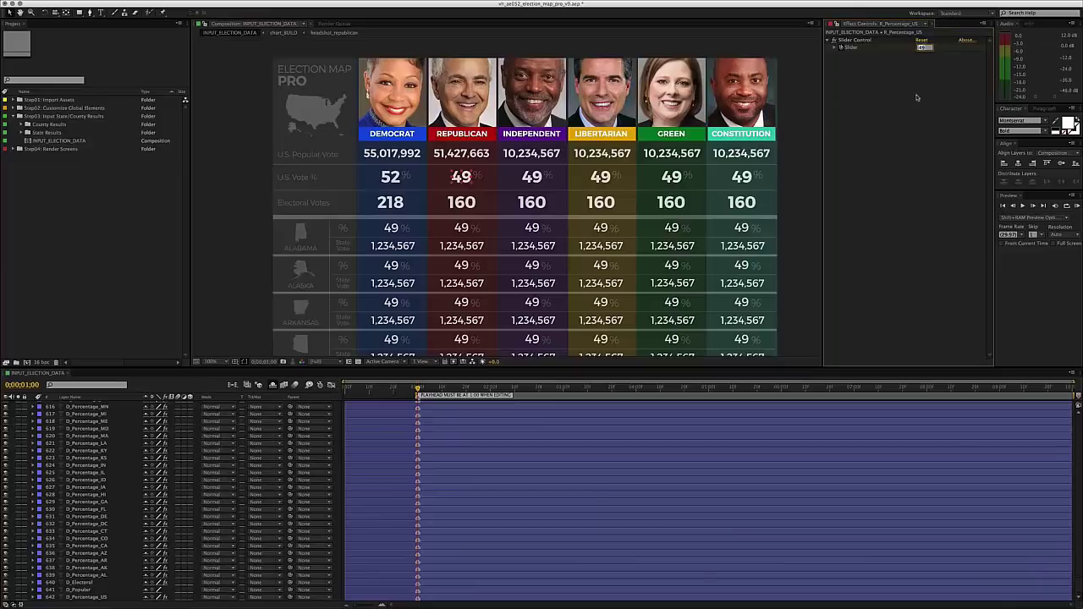
pyautogui.write('48')
pyautogui.press('Return')
pyautogui.click(922, 48)
pyautogui.write('46')
pyautogui.press('Return')
# - Zoom in to check the figures, then start retyping the Independent popular vote as 4,234,567
pyautogui.press('.')
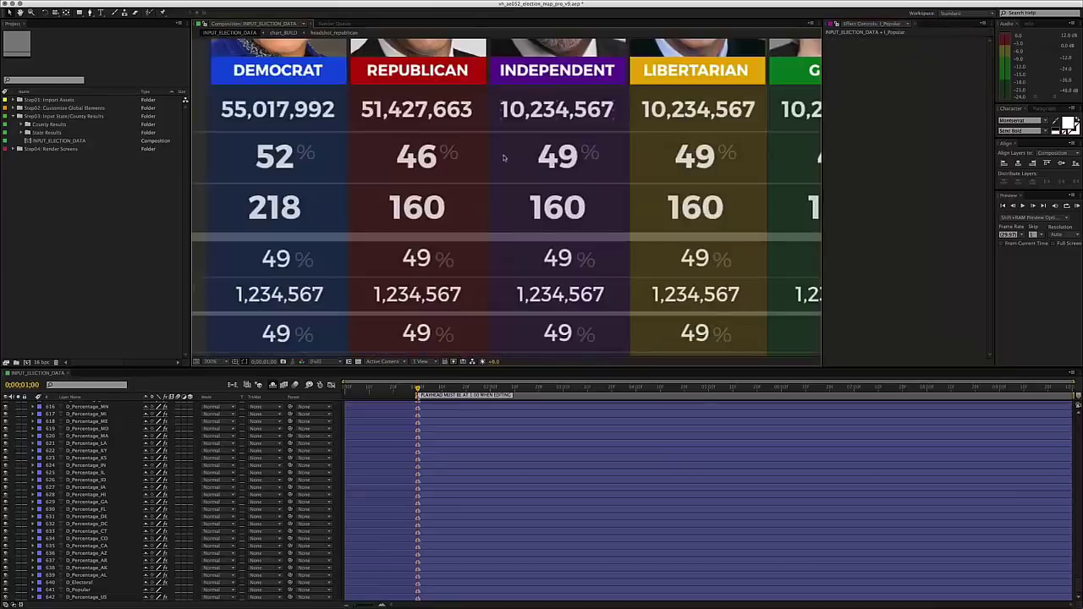
pyautogui.press(',')
pyautogui.hotkey('ctrl', 't')
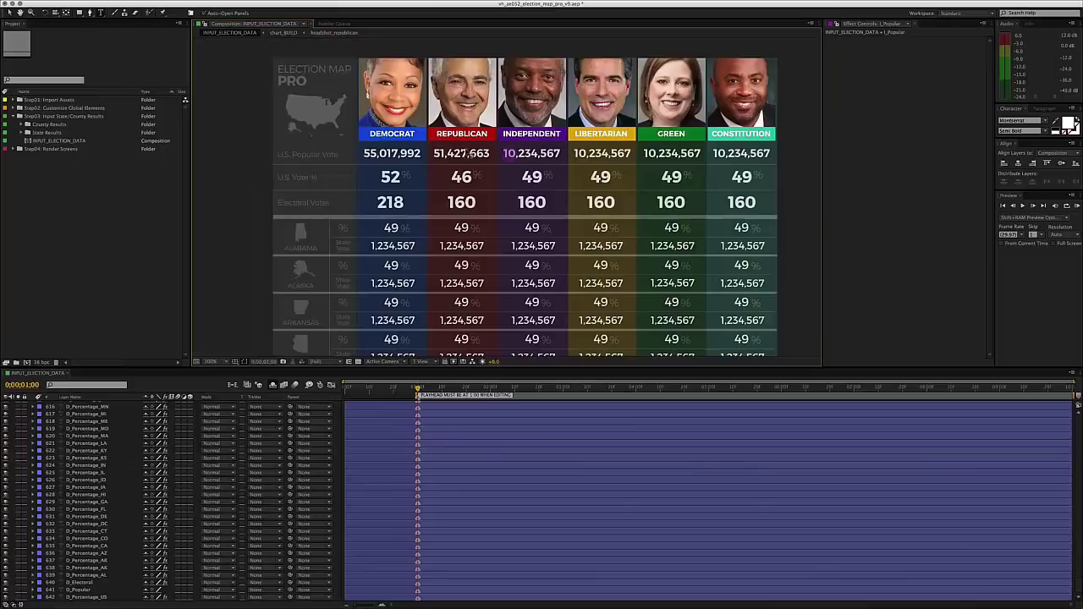
pyautogui.write('4')
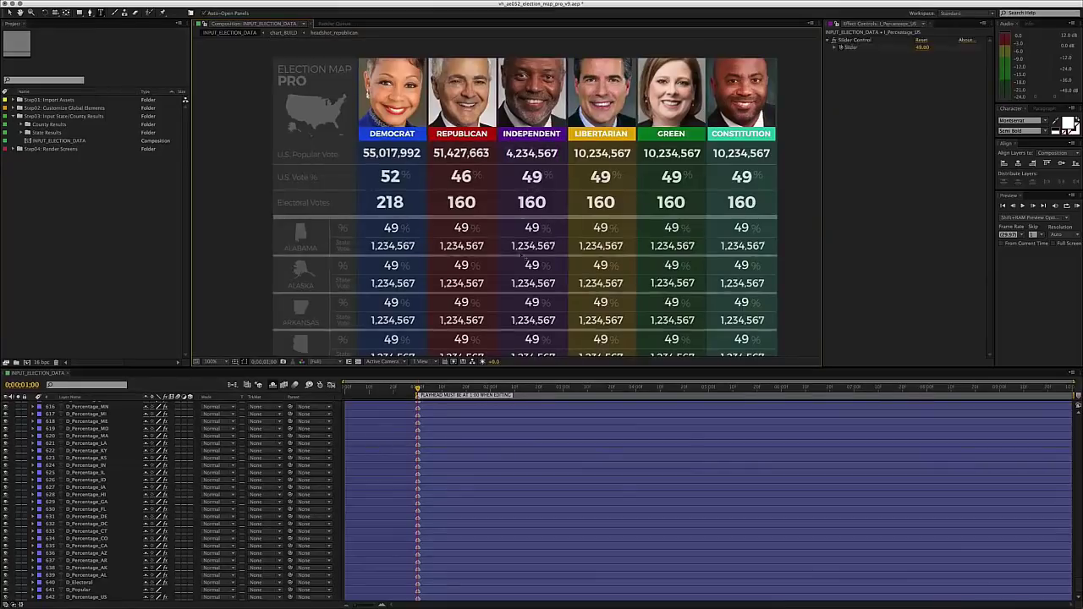
# - Set the Independent U.S. vote share slider to 2
pyautogui.click(542, 179)
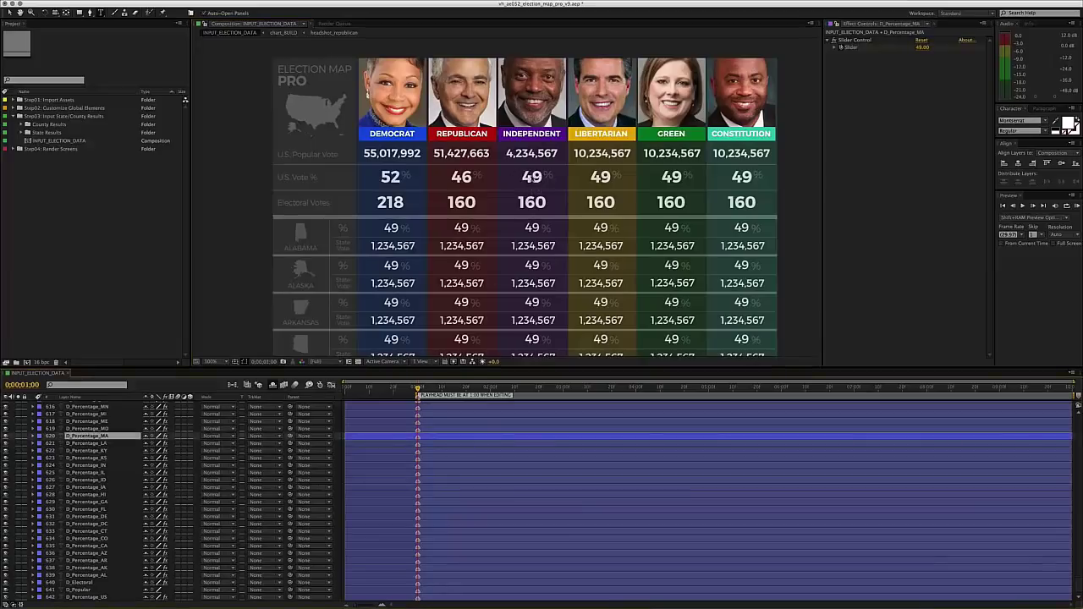
pyautogui.click(535, 178)
pyautogui.click(924, 47)
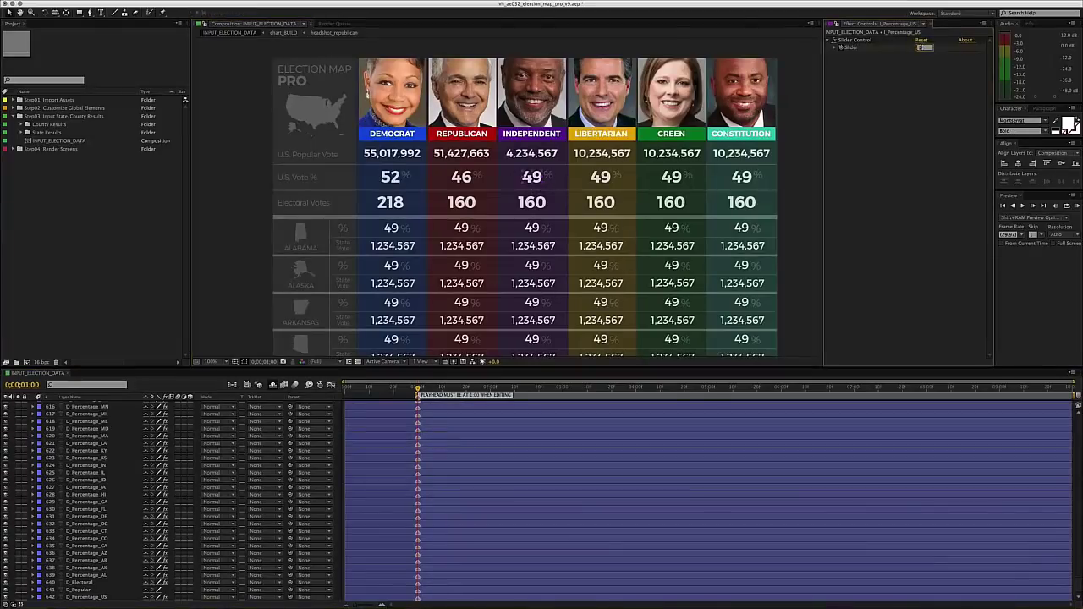
pyautogui.press('Return')
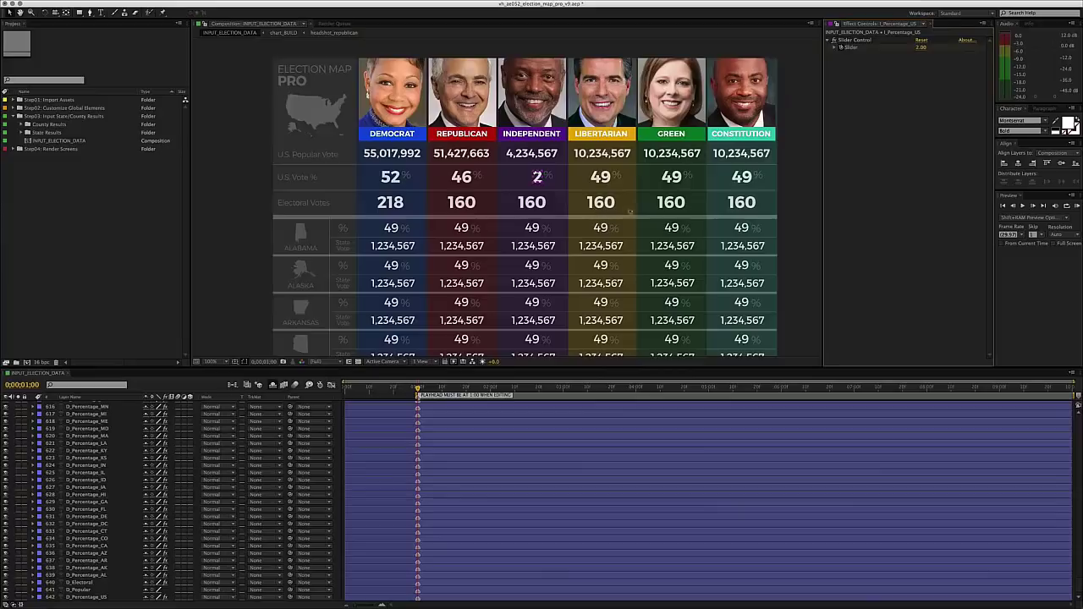
# - Set electoral votes to 106 for Republicans and 3 for Independents
pyautogui.click(465, 198)
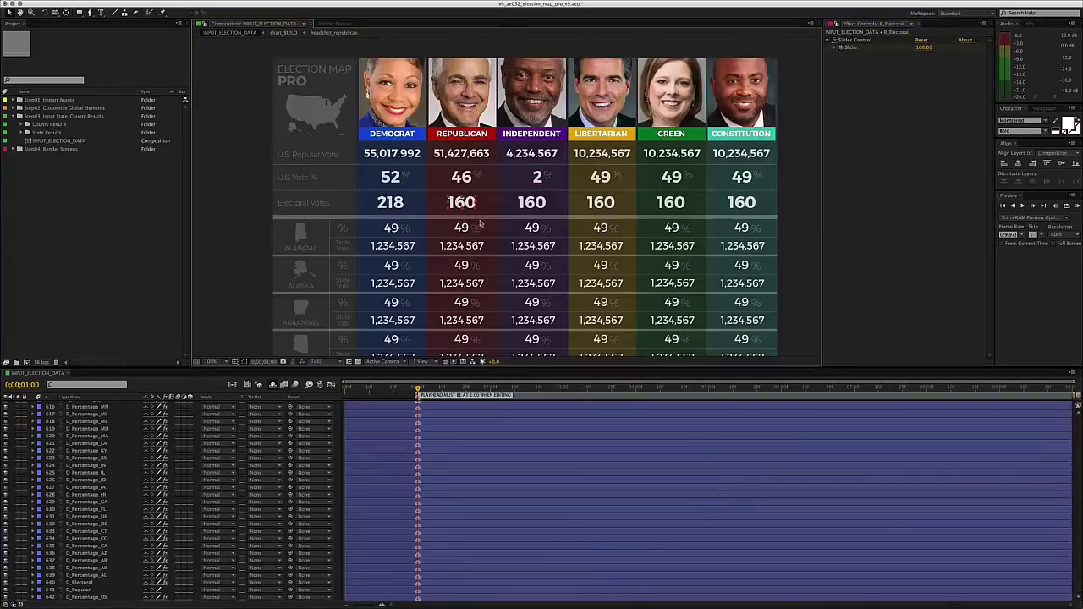
pyautogui.click(924, 48)
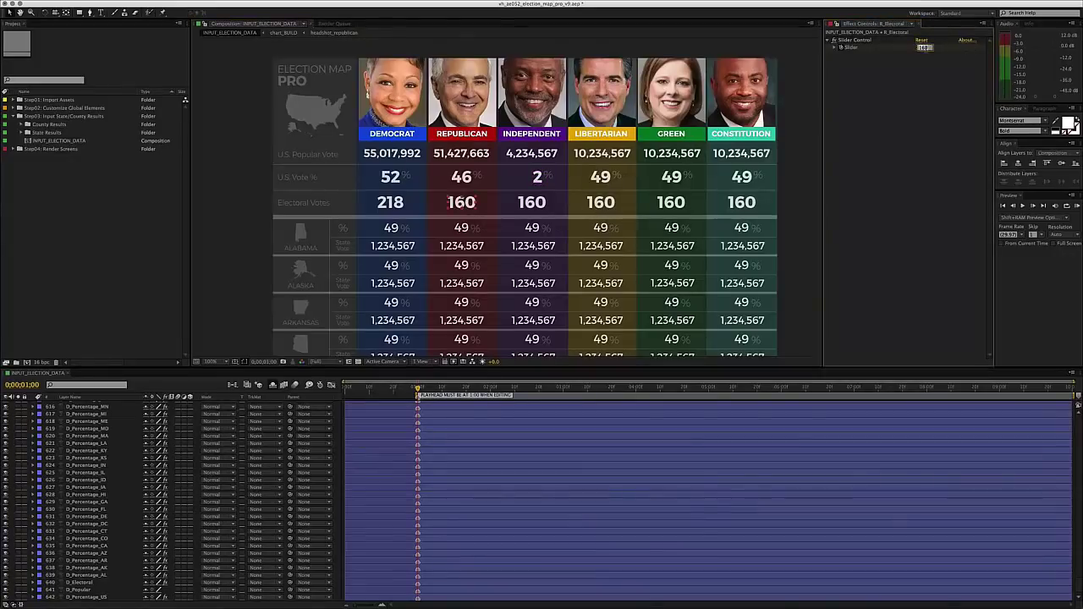
pyautogui.write('3')
pyautogui.press('Return')
pyautogui.click(924, 48)
pyautogui.write('3')
pyautogui.press('Return')
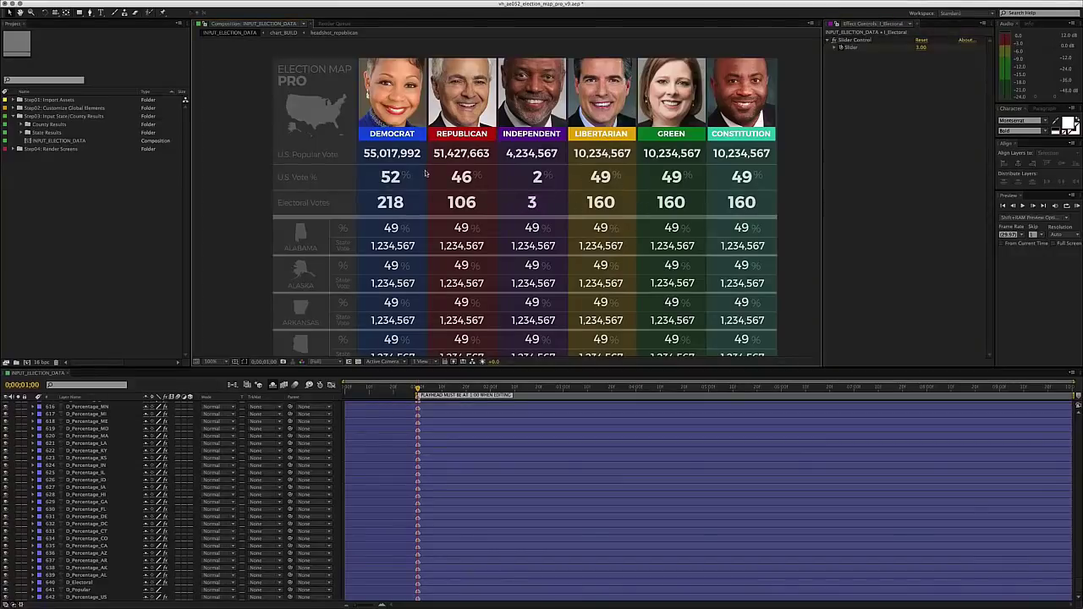
# - Scroll down to the Pennsylvania row and select its Democrat percentage (D_Percentage_PA)
pyautogui.scroll(-4, 444, 189)
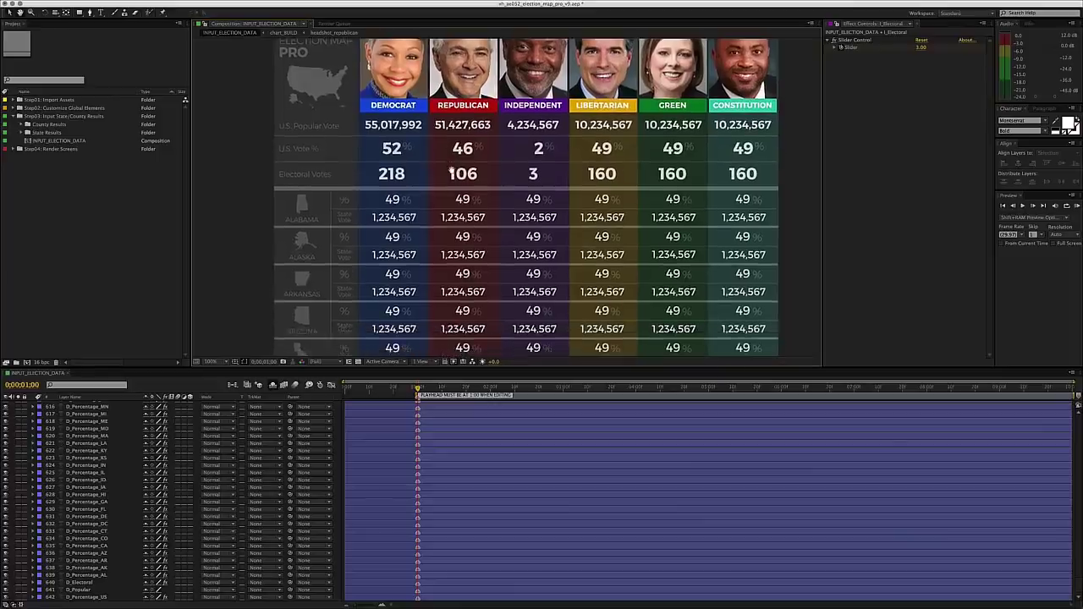
pyautogui.scroll(3, 468, 161)
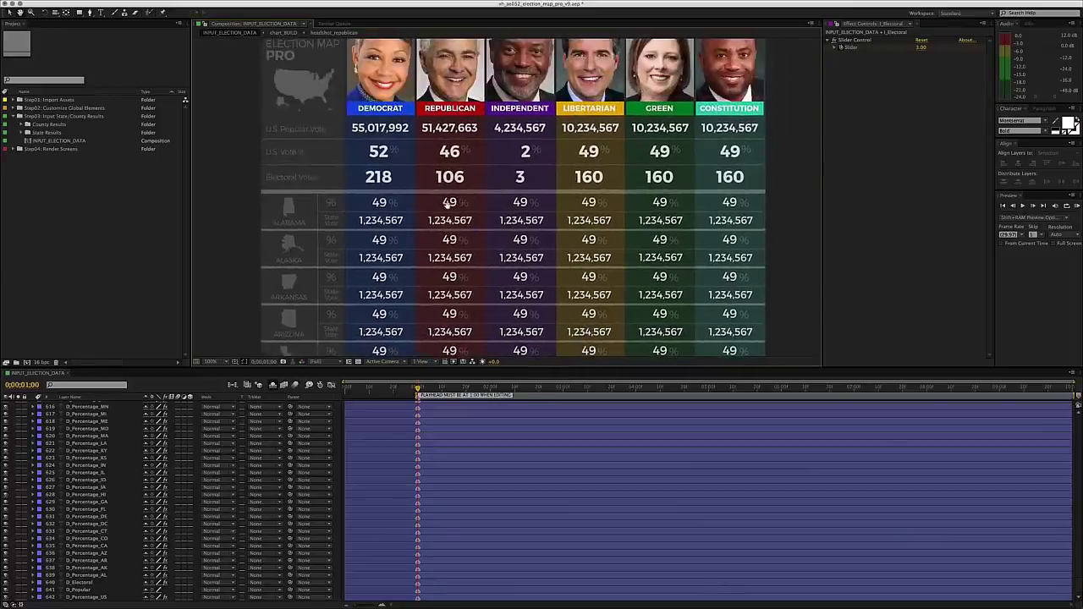
pyautogui.scroll(3, 418, 145)
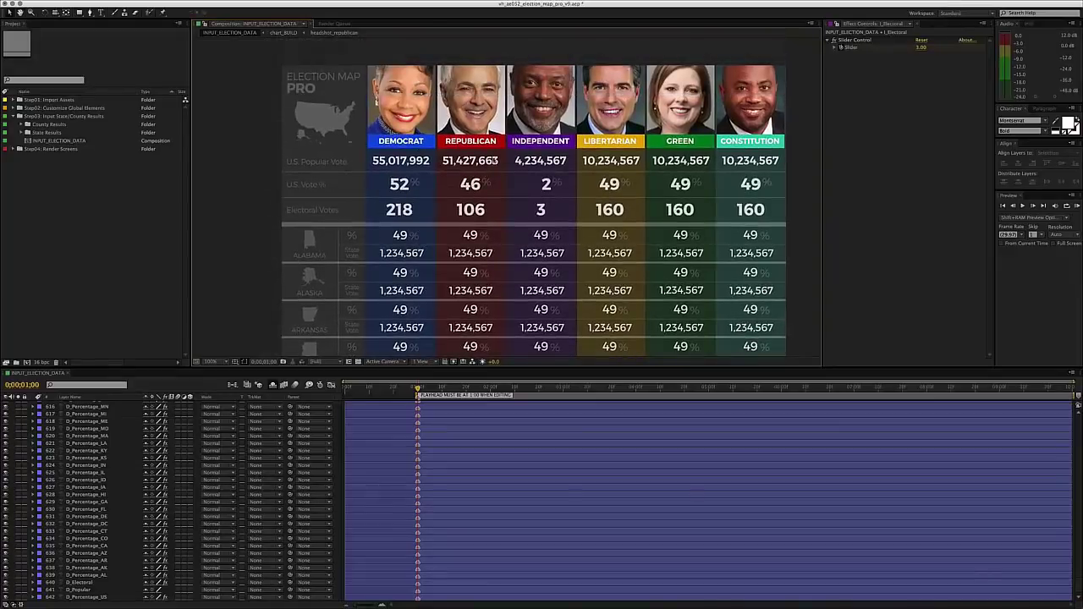
pyautogui.scroll(-5, 479, 195)
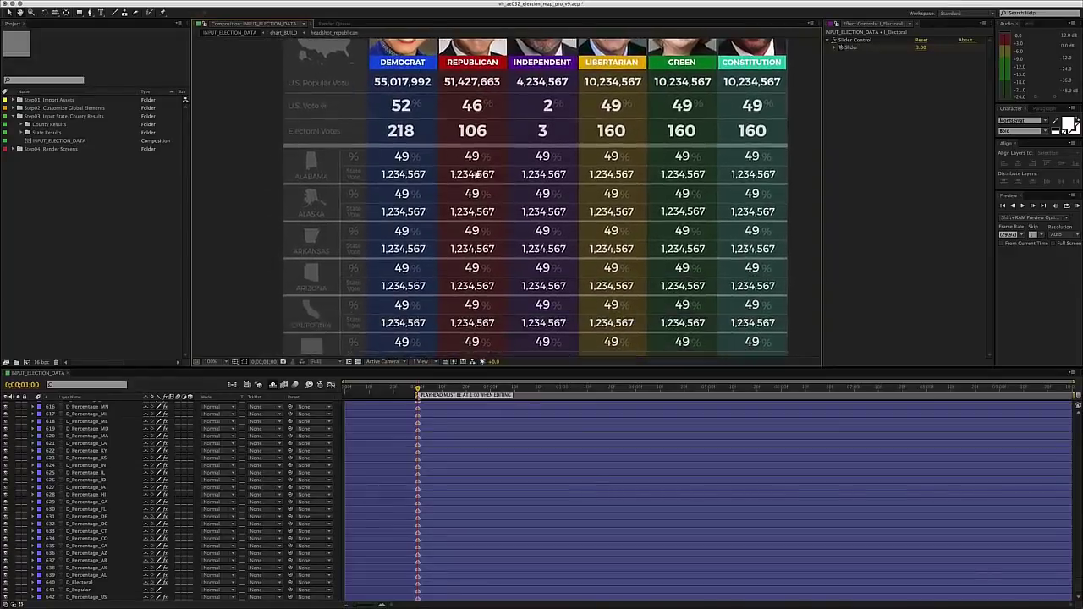
pyautogui.scroll(-1, 478, 150)
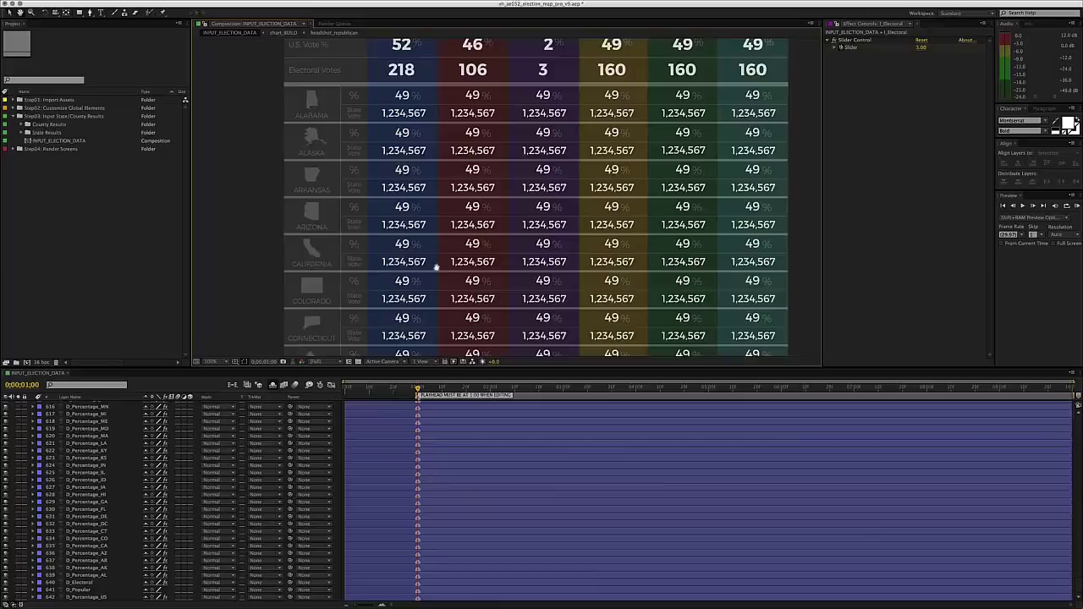
pyautogui.scroll(-4, 426, 234)
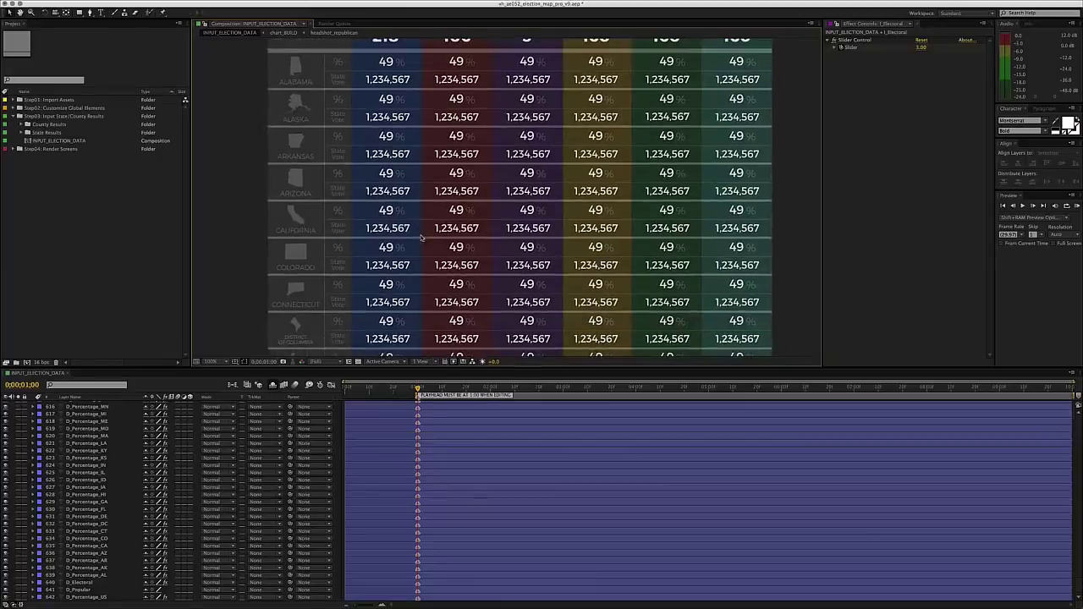
pyautogui.scroll(5, 432, 233)
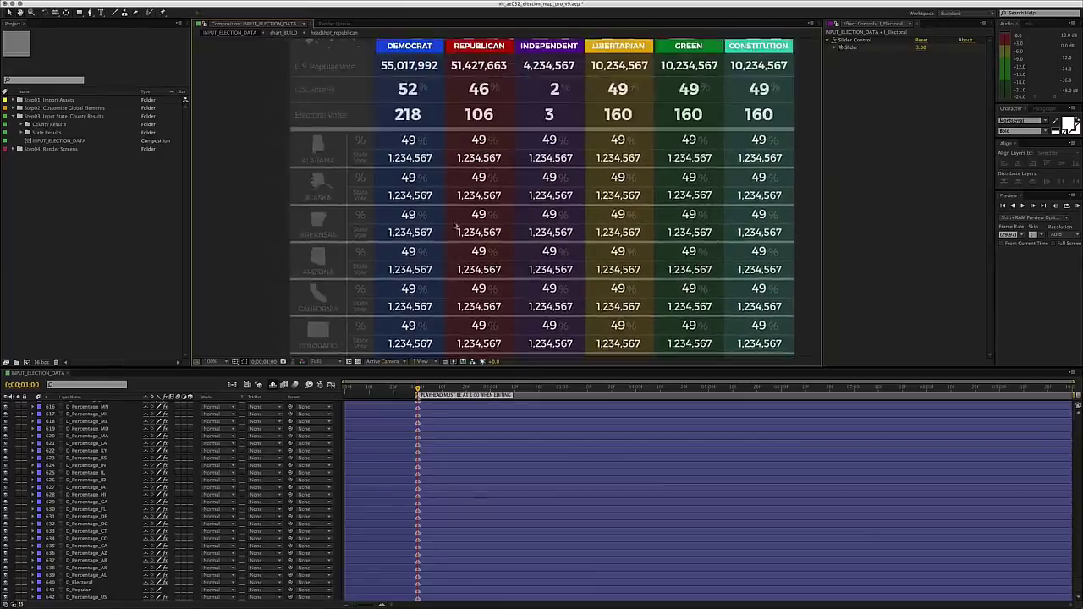
pyautogui.scroll(3, 446, 169)
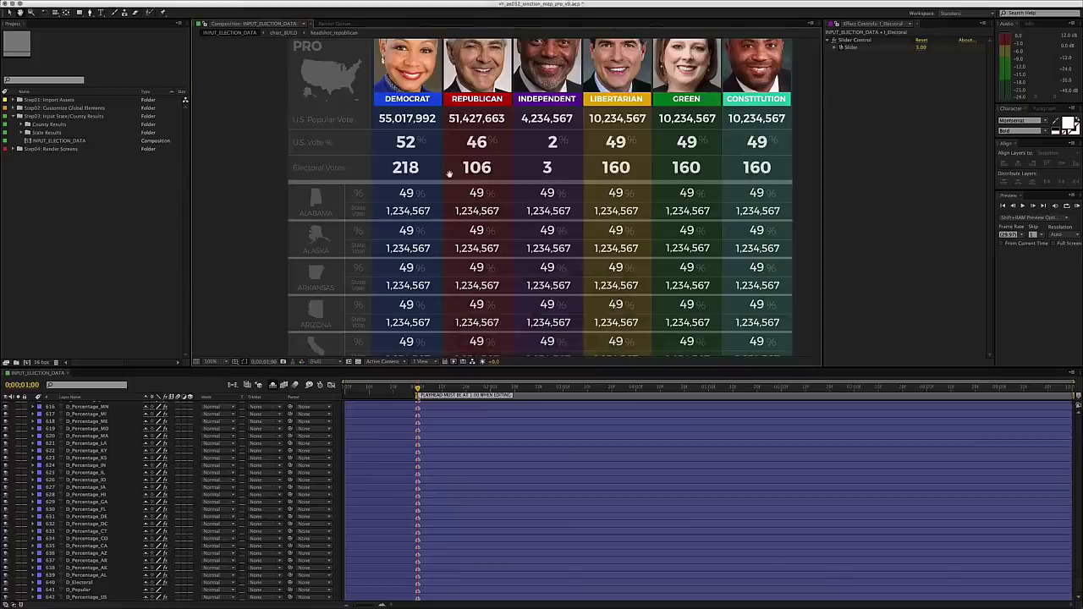
pyautogui.scroll(-15, 449, 173)
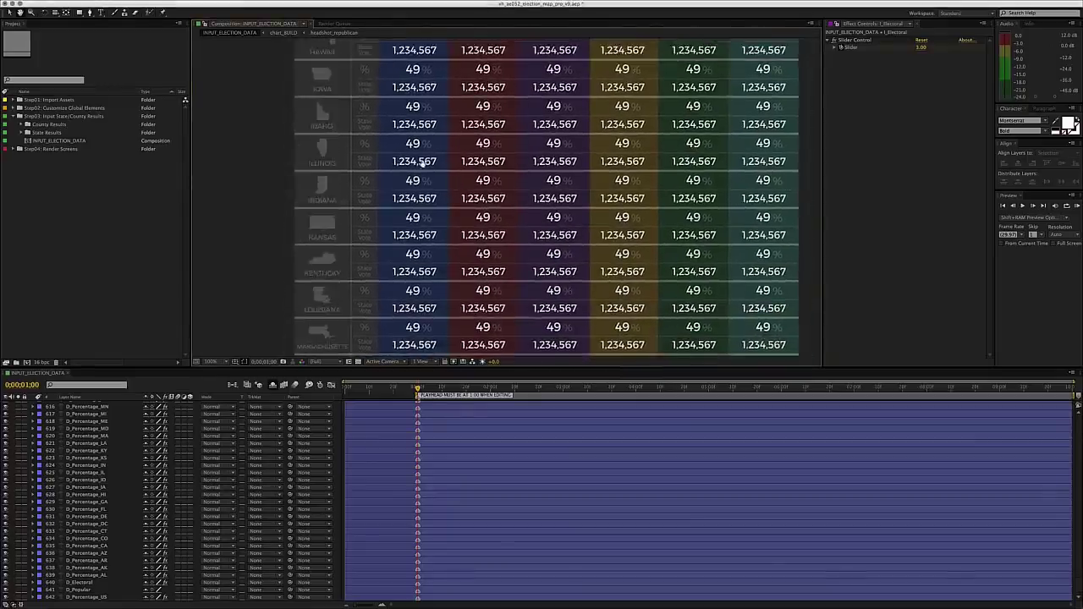
pyautogui.scroll(-2, 421, 163)
pyautogui.scroll(-5, 428, 195)
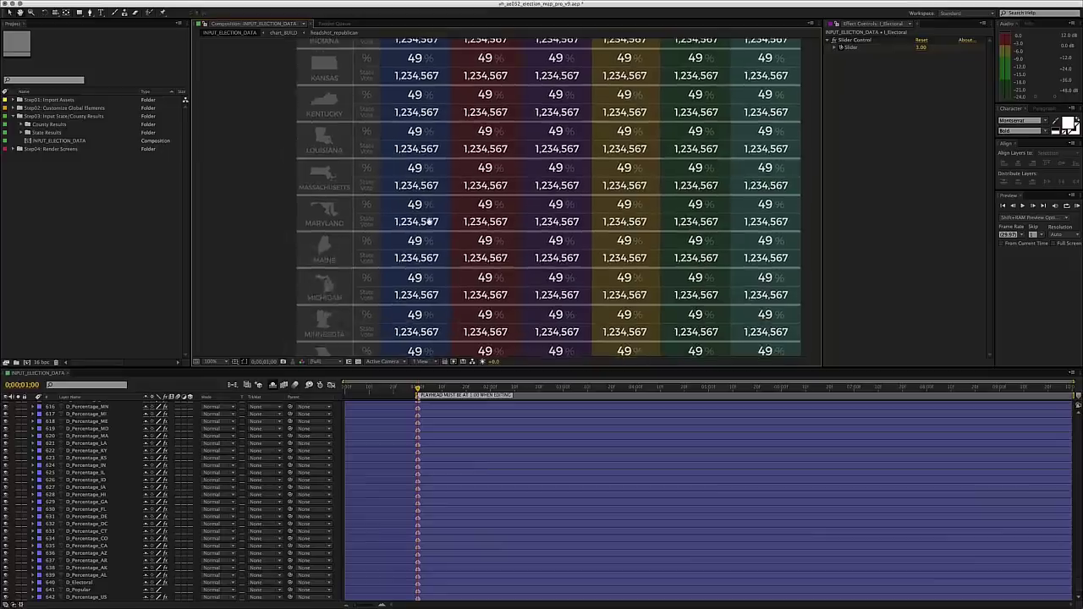
pyautogui.scroll(-10, 429, 221)
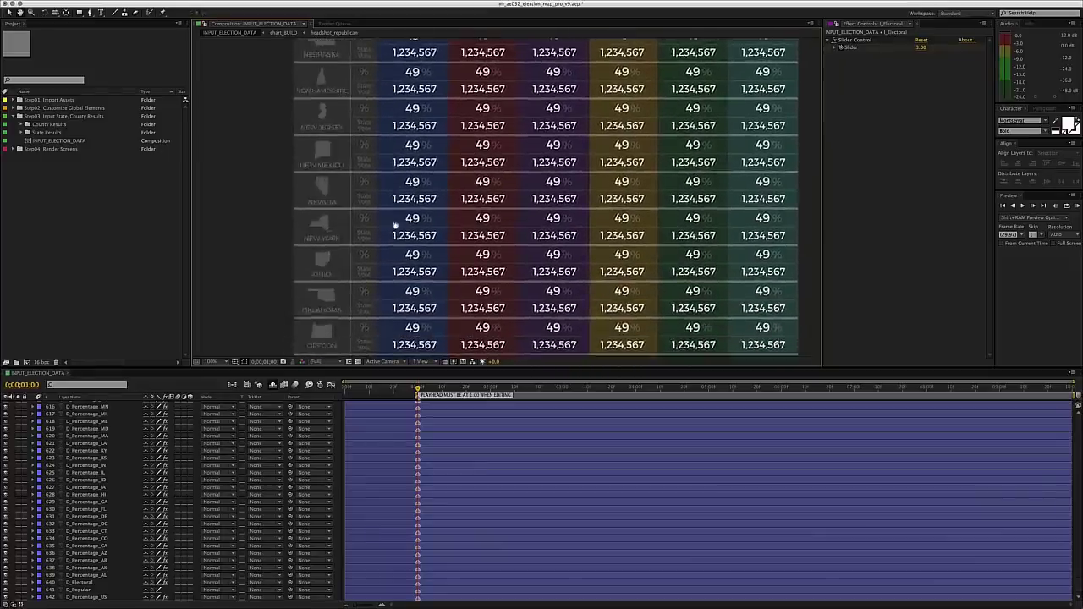
pyautogui.scroll(-5, 395, 225)
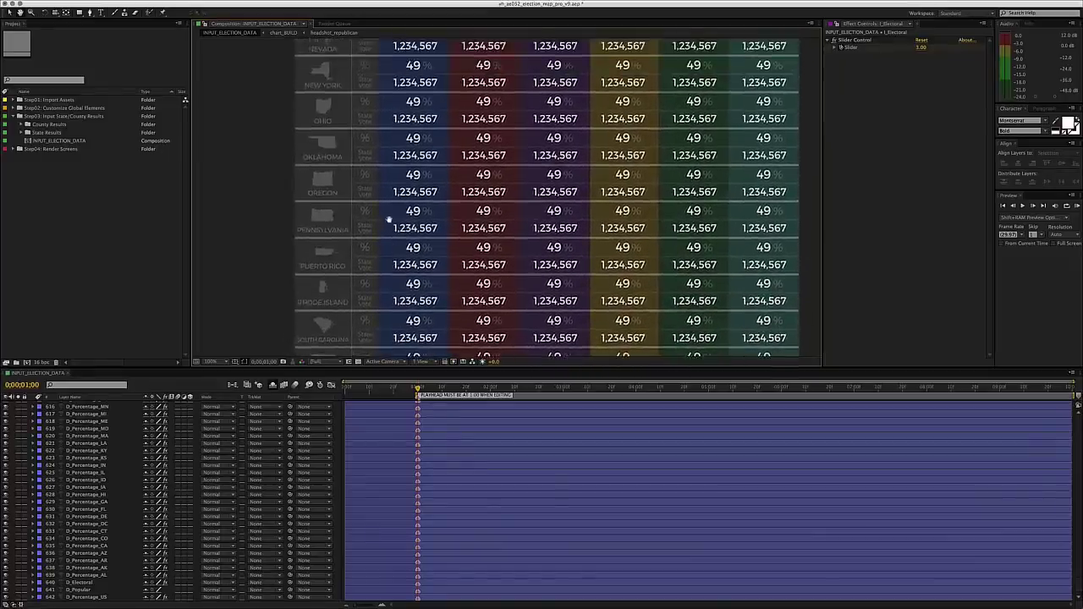
pyautogui.click(412, 212)
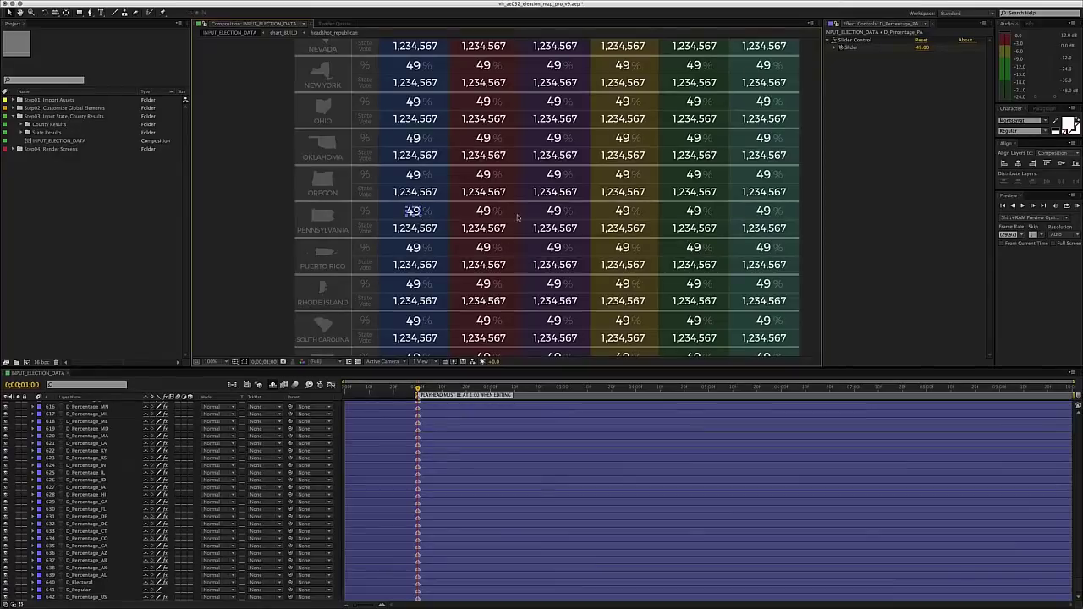
# - Set Pennsylvania's percentage sliders to Democrat 64 and Republican 32
pyautogui.click(922, 47)
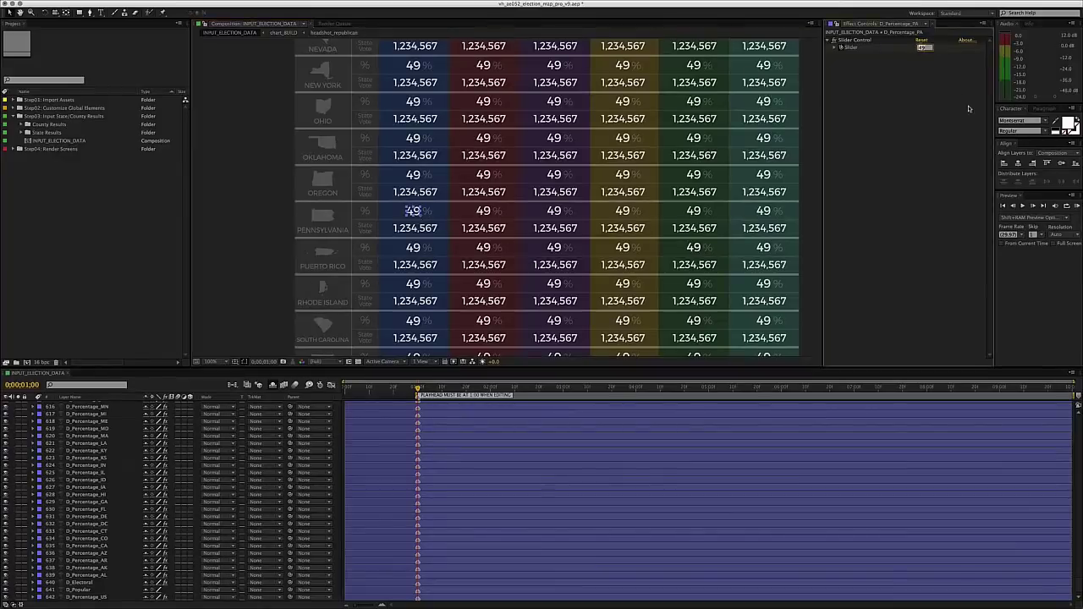
pyautogui.write('64')
pyautogui.press('Return')
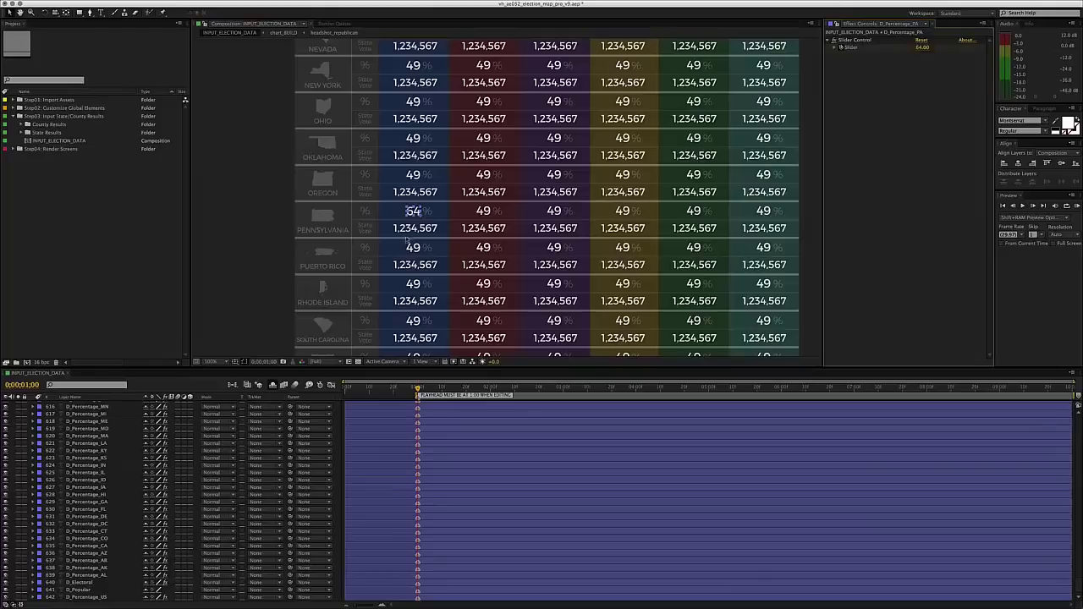
pyautogui.click(486, 212)
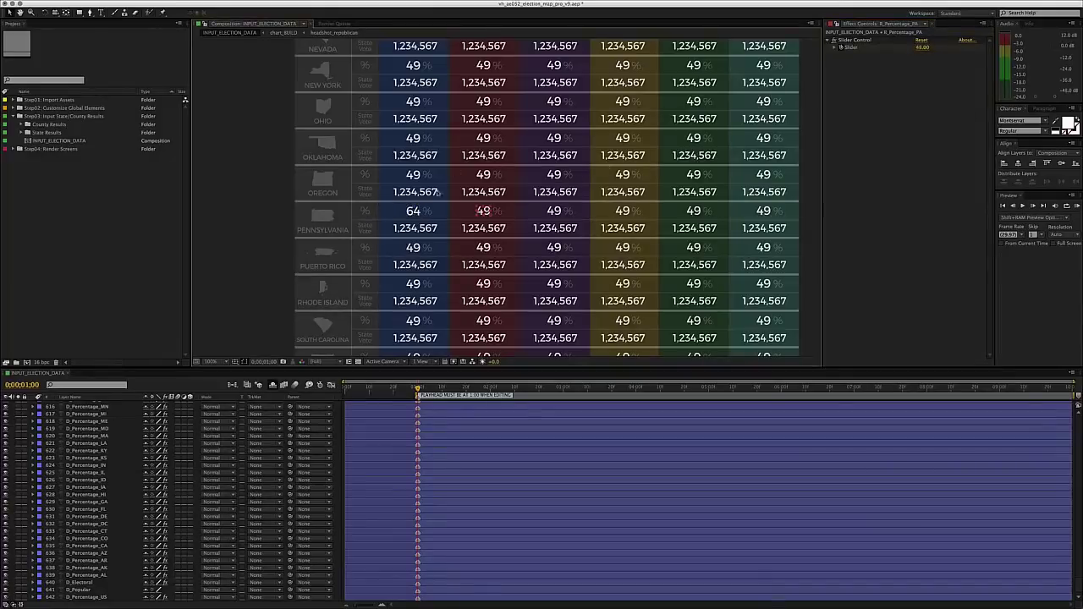
pyautogui.click(924, 48)
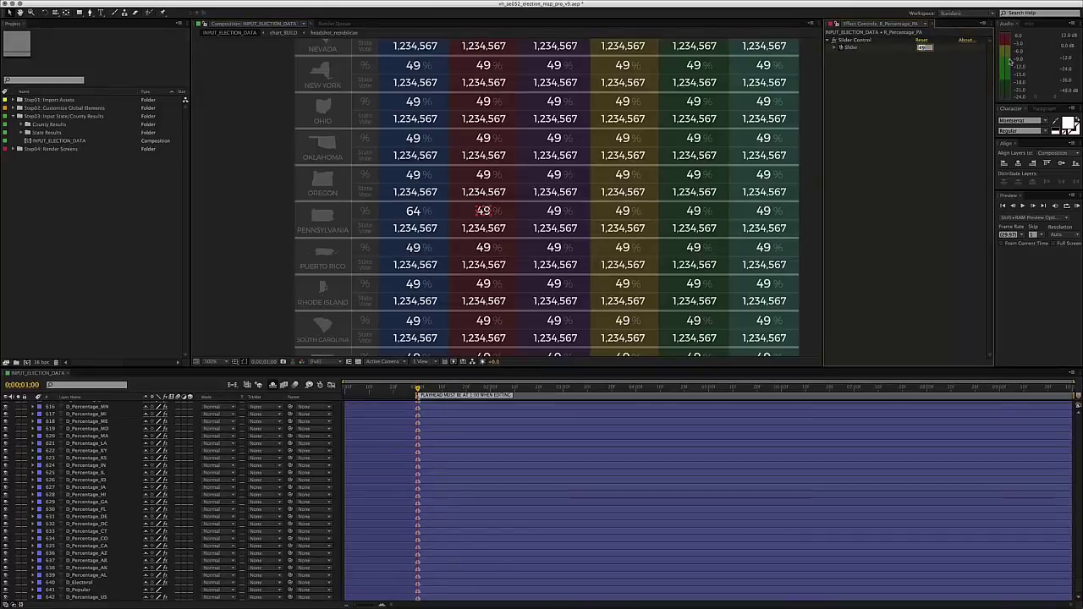
pyautogui.write('52')
pyautogui.press('Return')
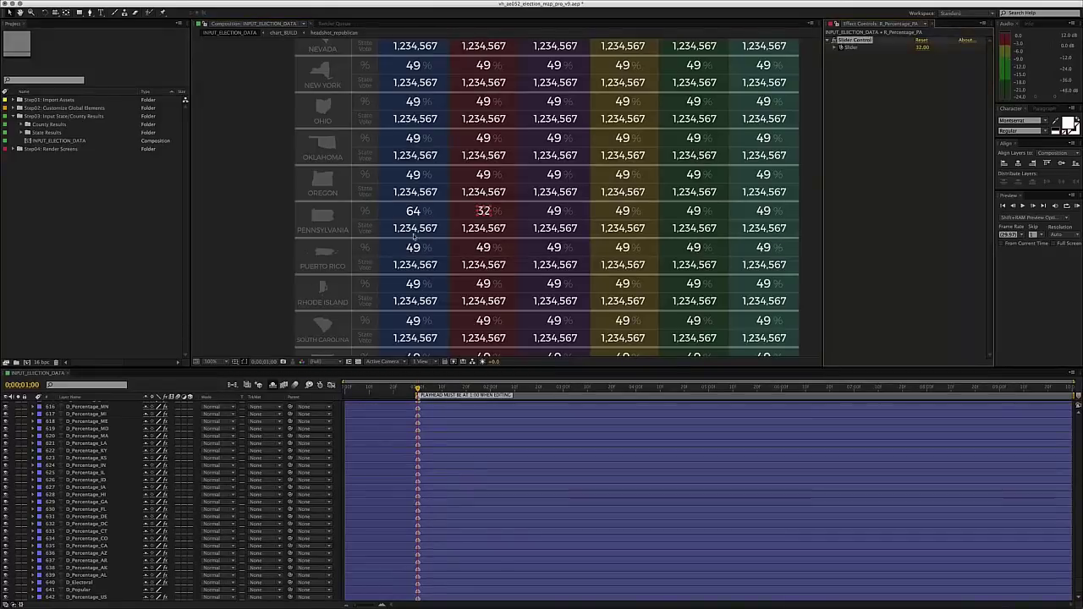
# - Edit Pennsylvania's vote counts to Democrat 10,000,123 and Republican 3,999,994
pyautogui.click(415, 230)
pyautogui.hotkey('ctrl', 't')
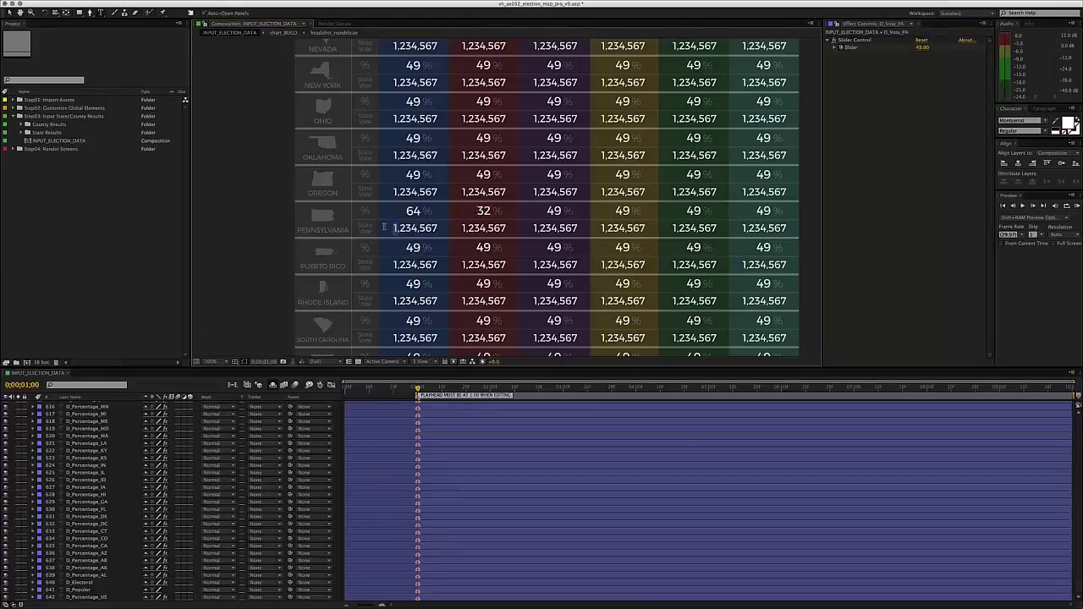
pyautogui.write('0')
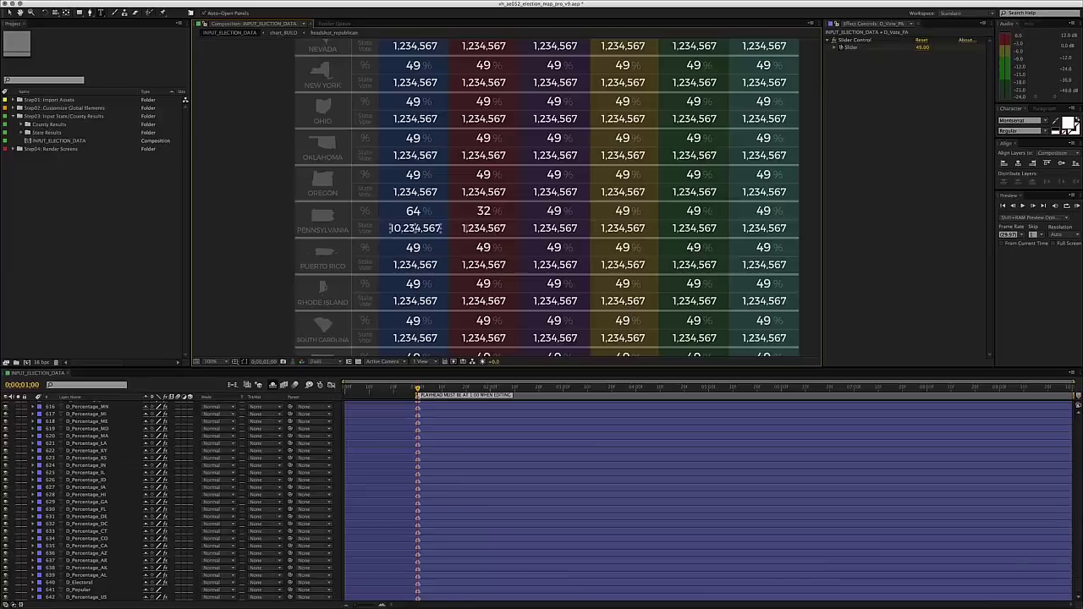
pyautogui.press('Escape')
pyautogui.press('BackSpace')
pyautogui.write('3')
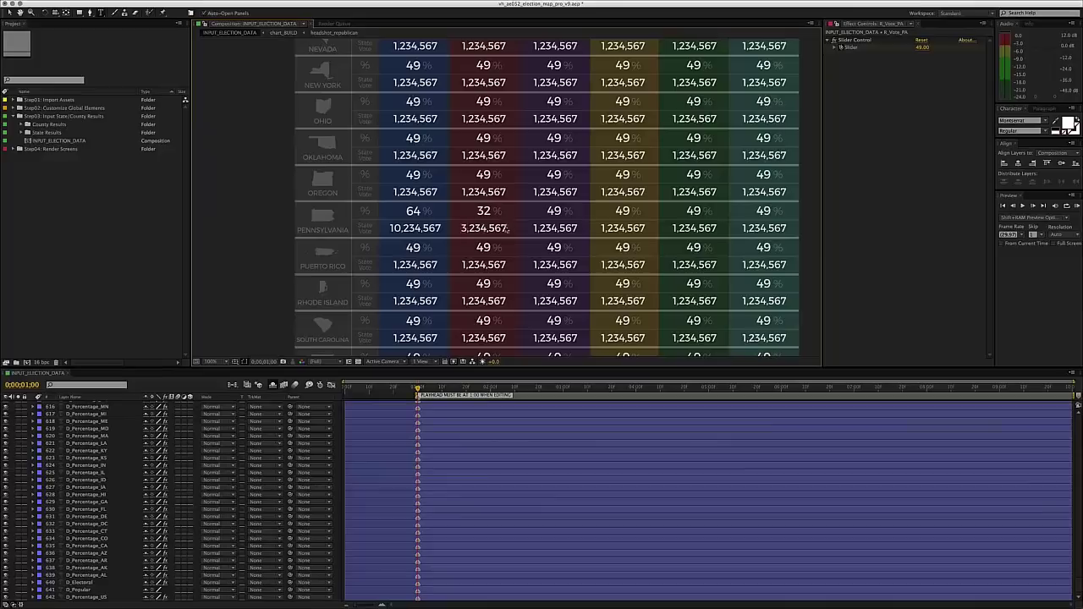
pyautogui.press('Escape')
pyautogui.click(409, 229)
pyautogui.moveTo(403, 229); pyautogui.dragTo(423, 229)
pyautogui.write('000,')
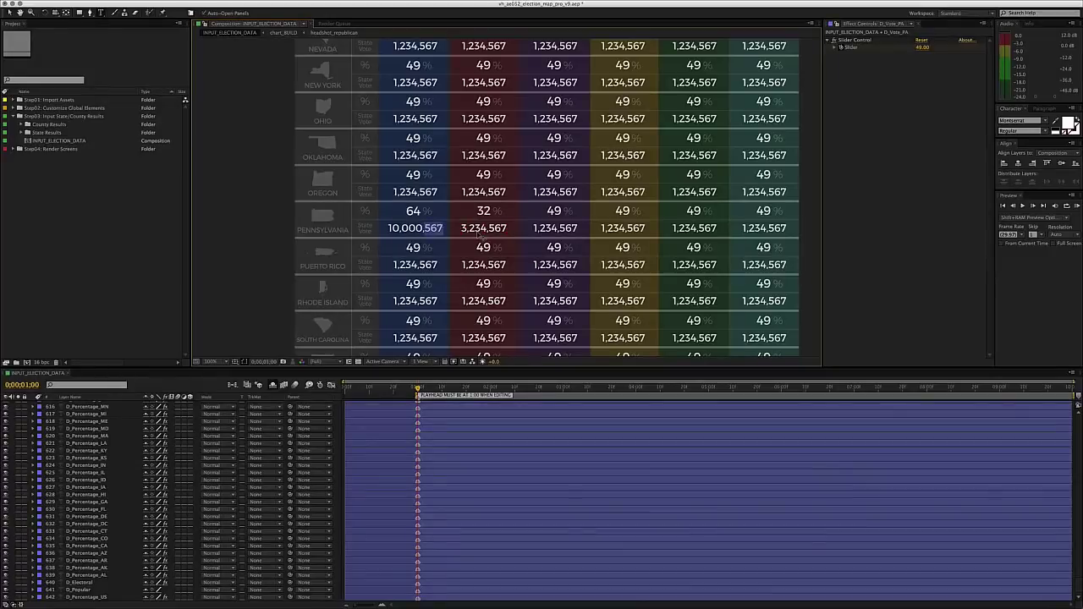
pyautogui.write('123')
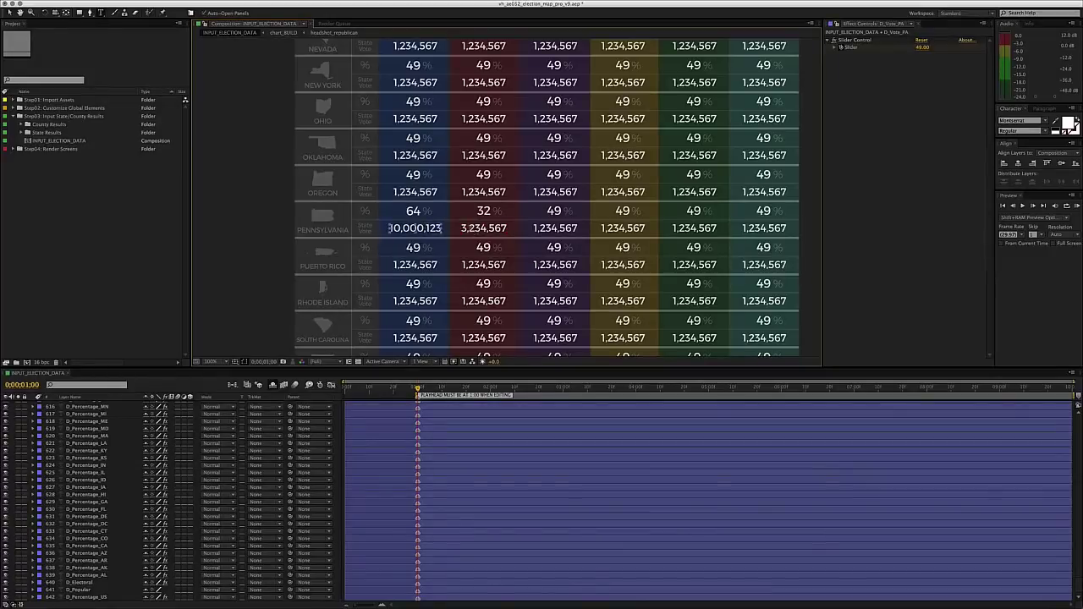
pyautogui.click(475, 227)
pyautogui.write('999,994')
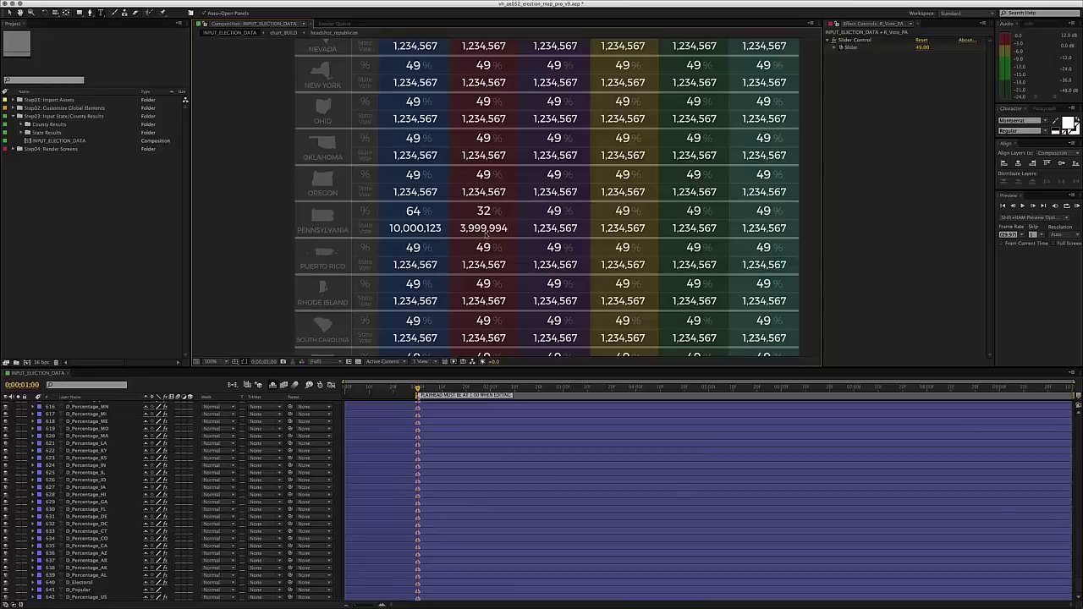
pyautogui.click(393, 265)
pyautogui.hscroll(2, 447, 230)
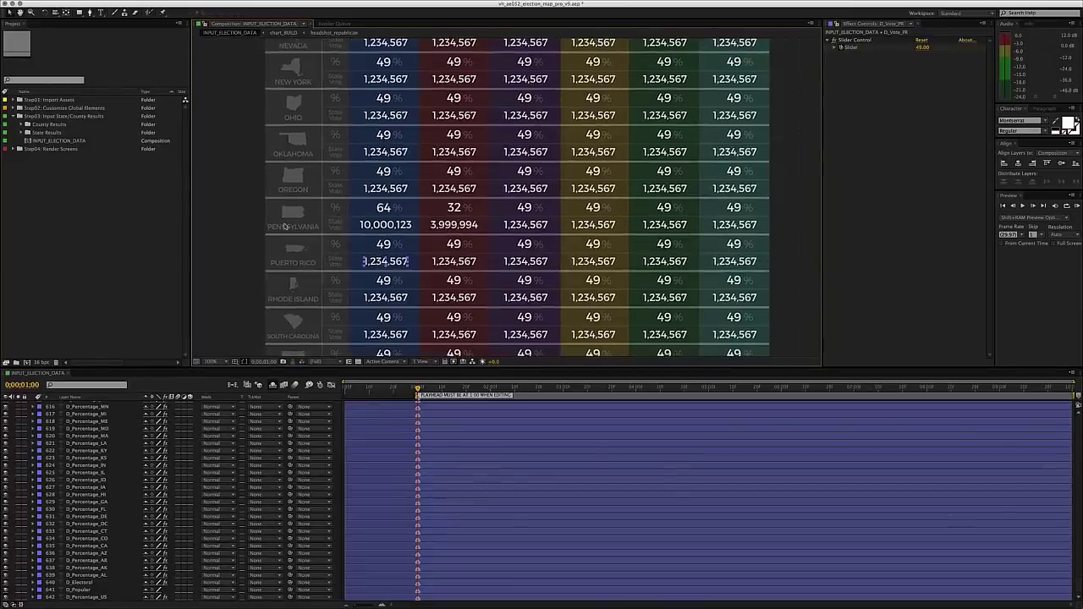
pyautogui.click(388, 208)
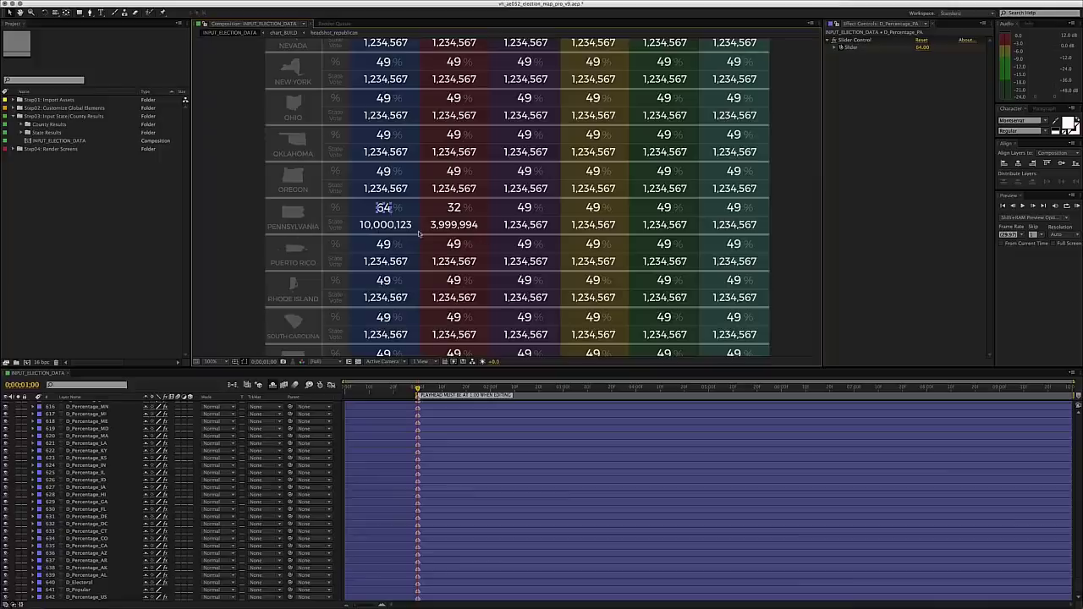
pyautogui.scroll(3, 415, 185)
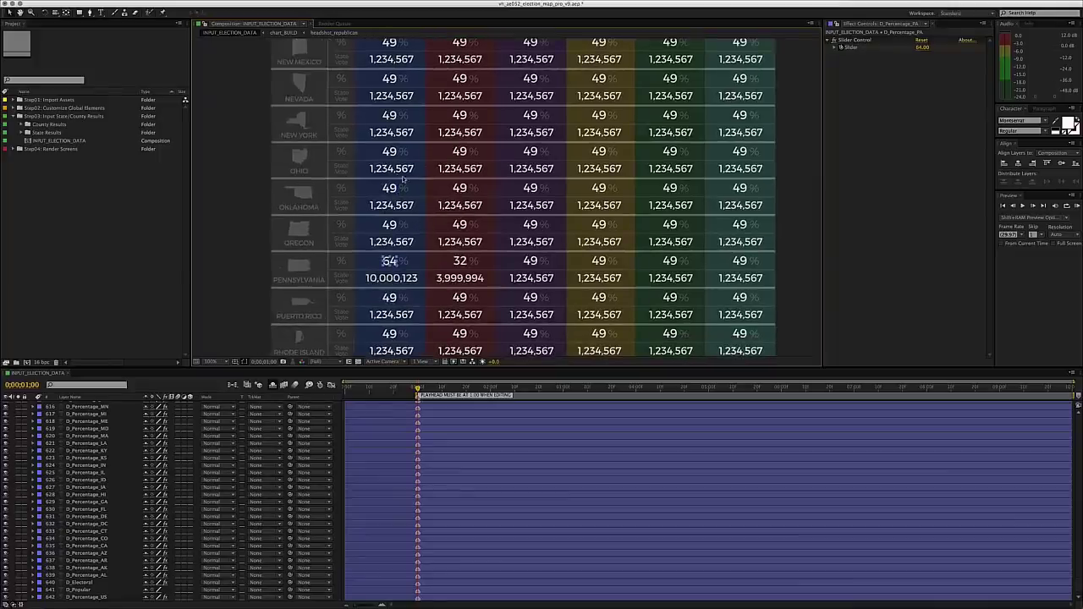
pyautogui.scroll(15, 404, 178)
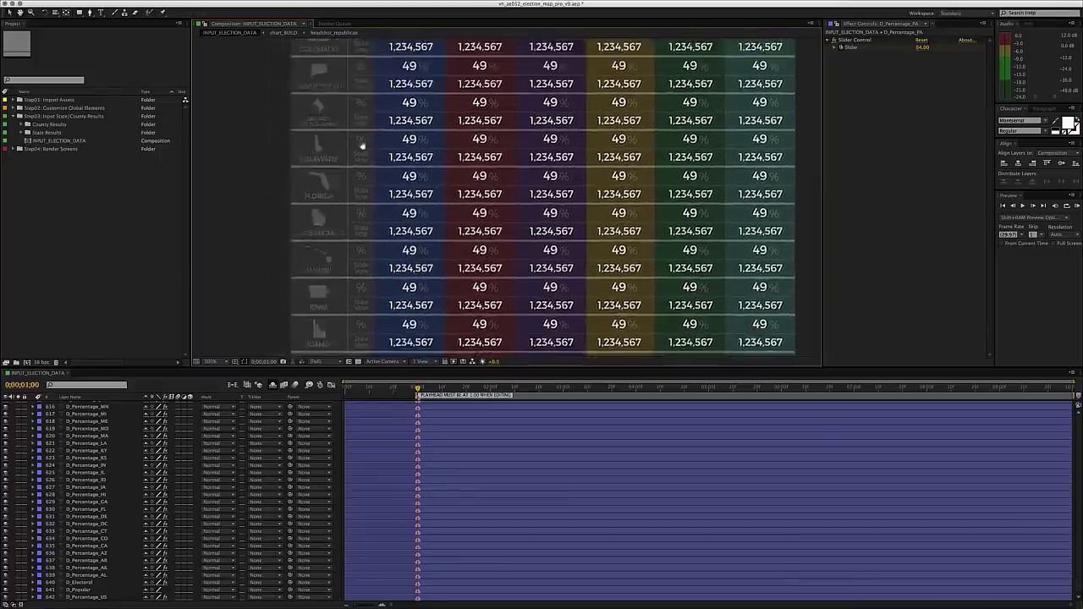
pyautogui.scroll(8, 362, 147)
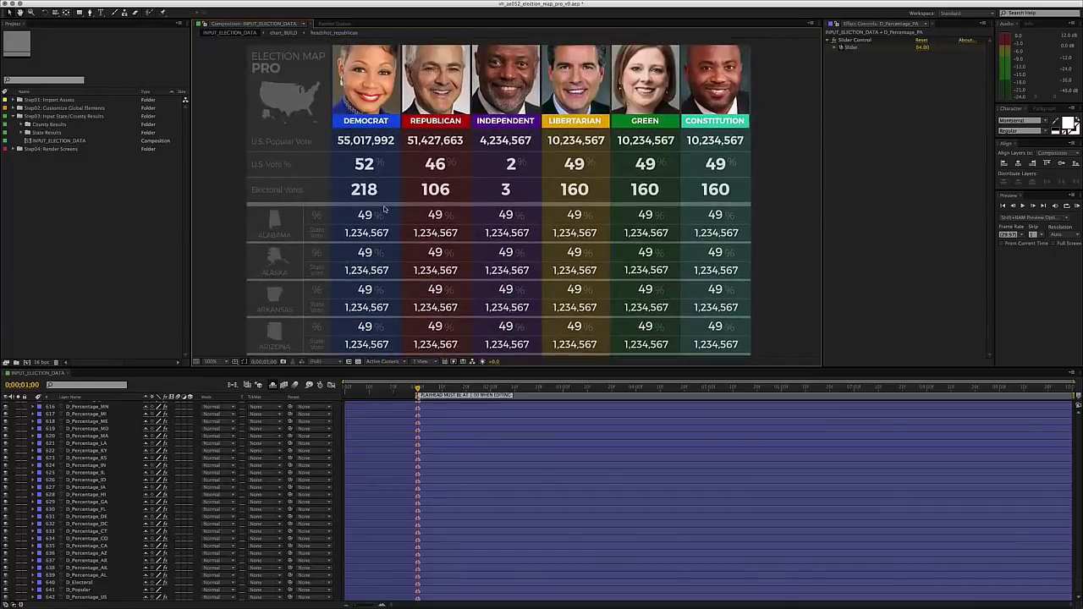
pyautogui.click(361, 144)
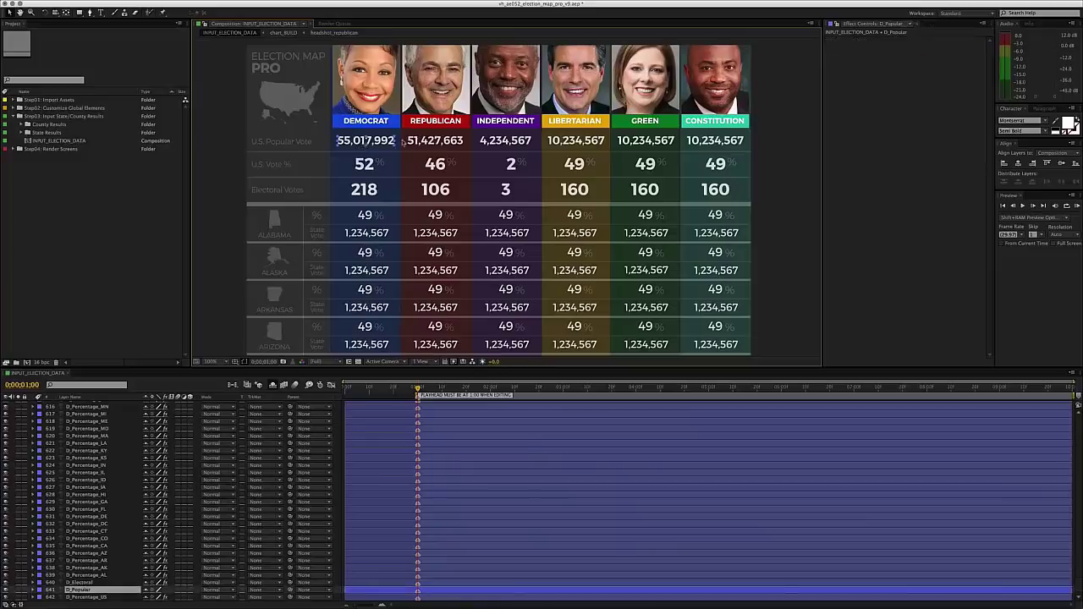
pyautogui.click(373, 185)
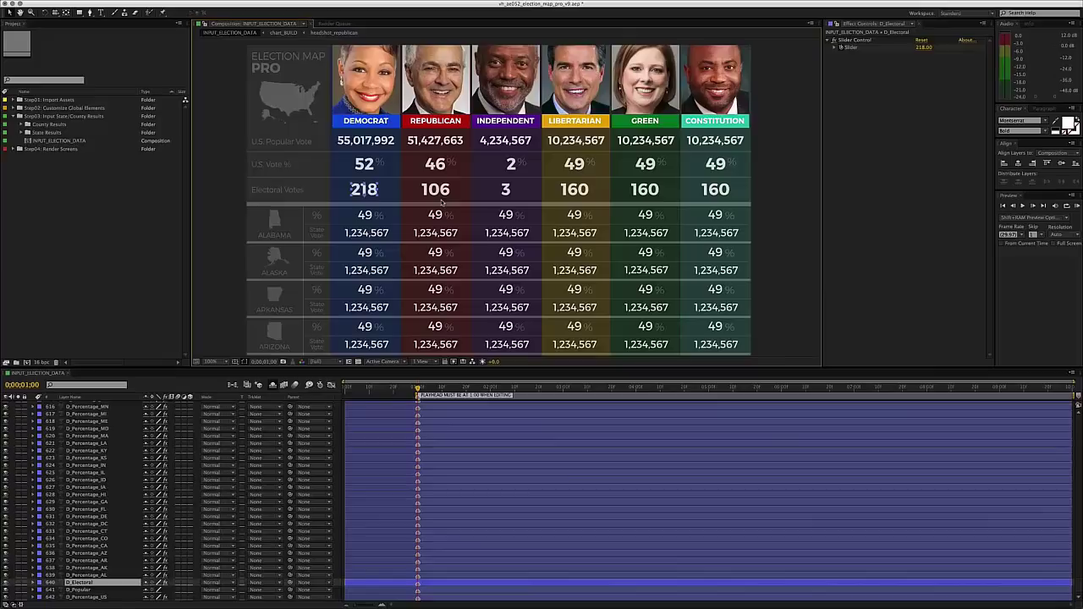
pyautogui.click(442, 195)
pyautogui.hscroll(-3, 423, 237)
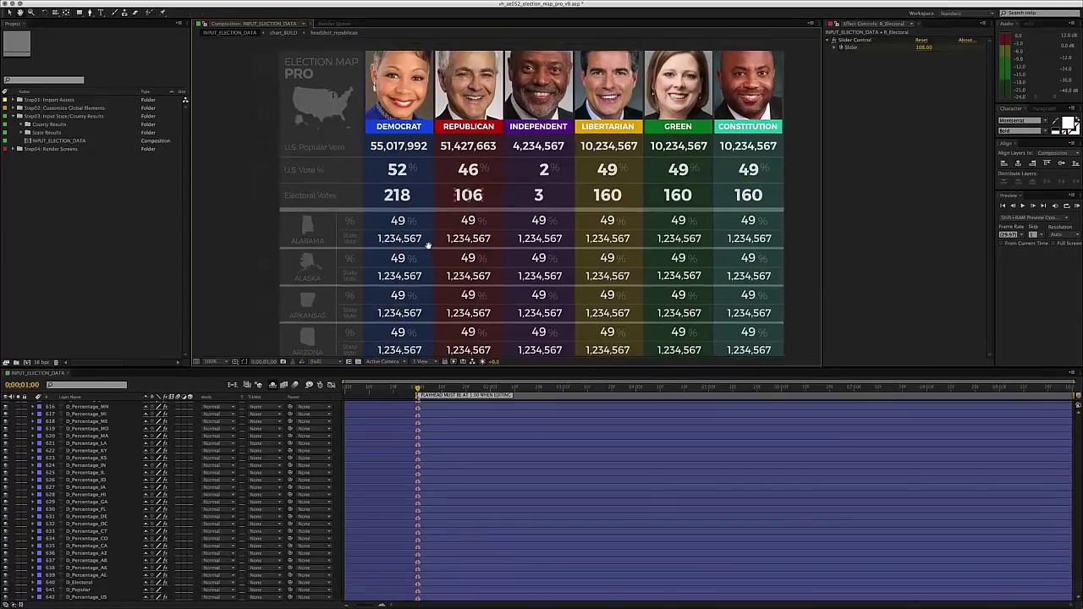
pyautogui.scroll(-2, 397, 254)
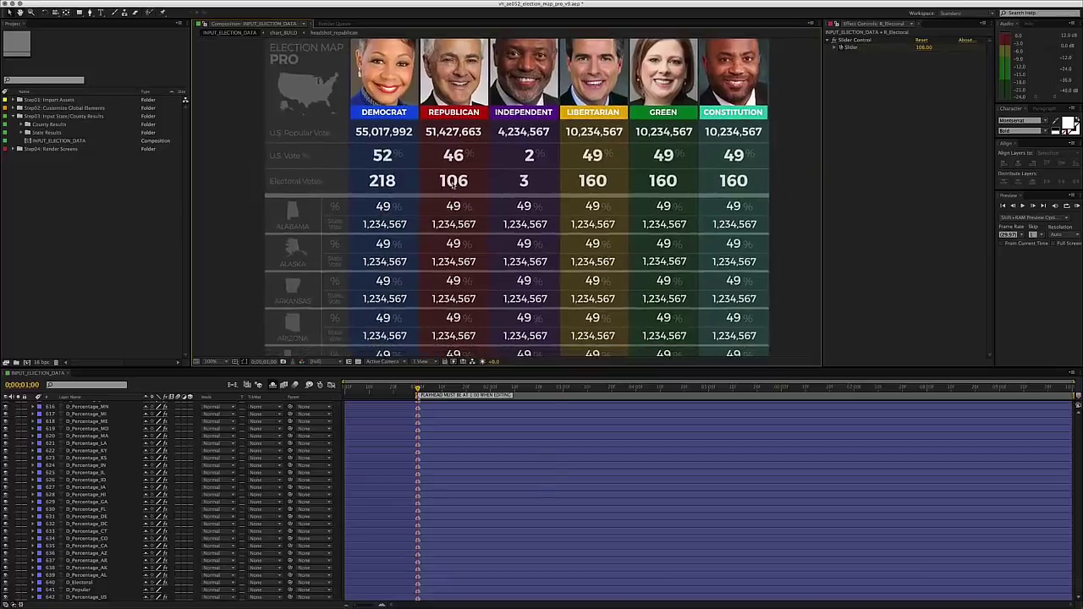
pyautogui.click(390, 191)
pyautogui.moveTo(483, 246); pyautogui.dragTo(477, 240)
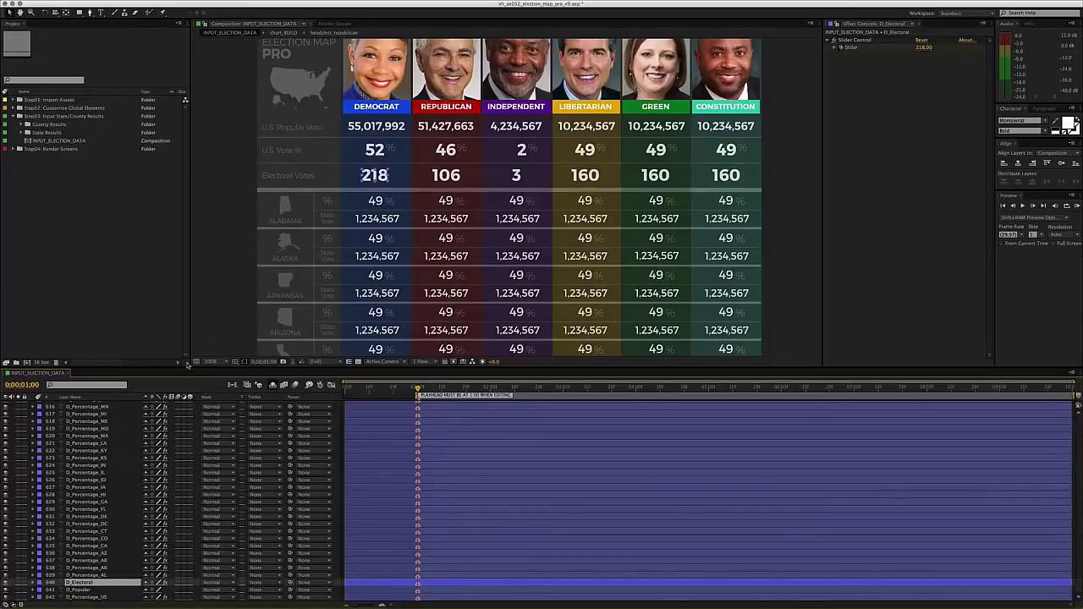
# - Open the Pennsylvania_election_results composition from Step04 > States & Counties > P
pyautogui.click(34, 150)
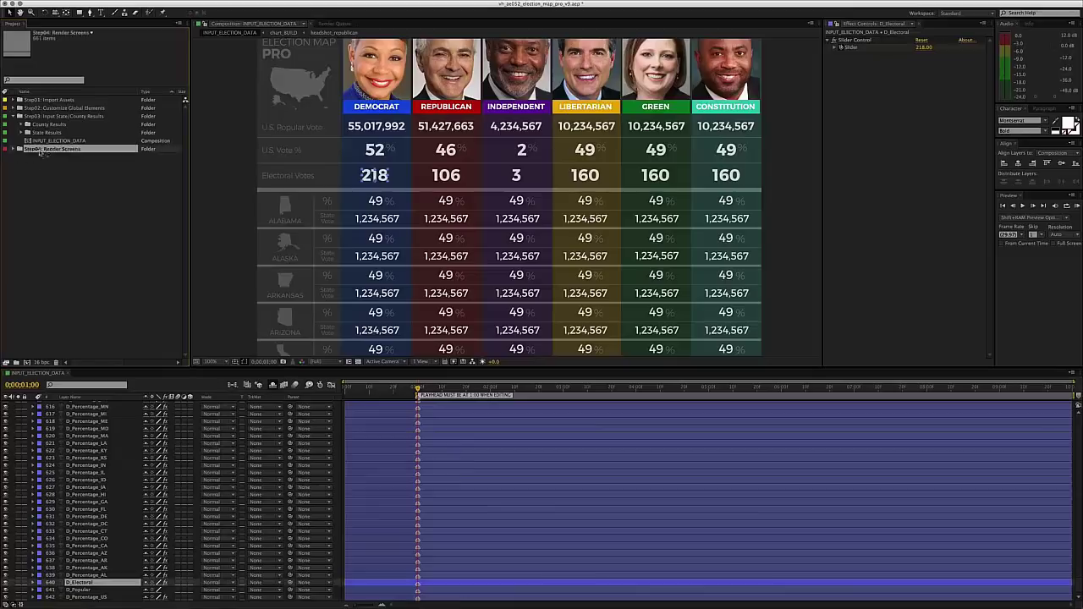
pyautogui.click(11, 149)
pyautogui.click(26, 159)
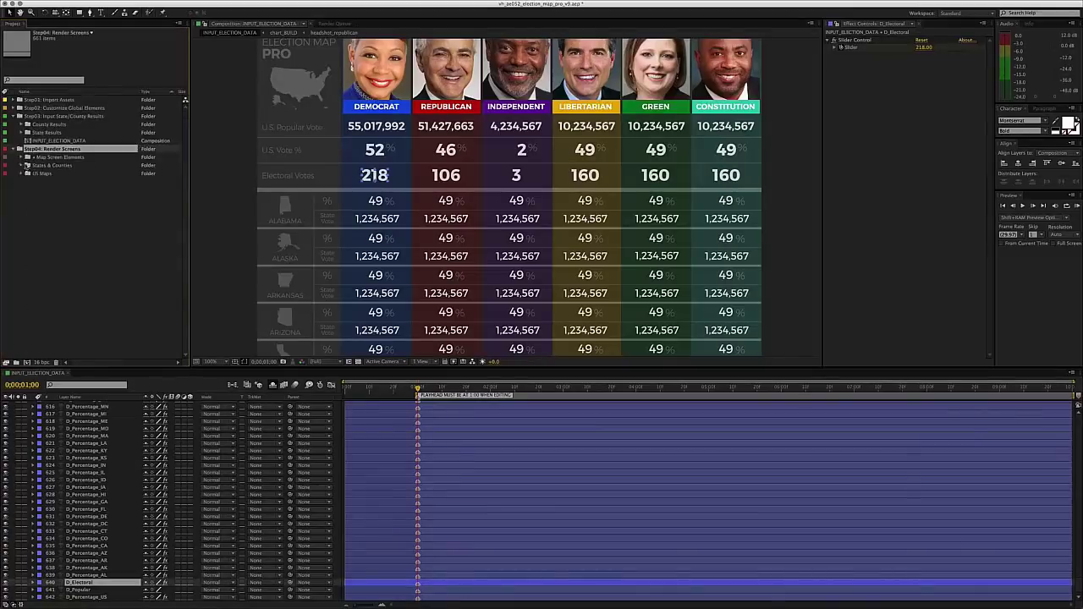
pyautogui.click(44, 167)
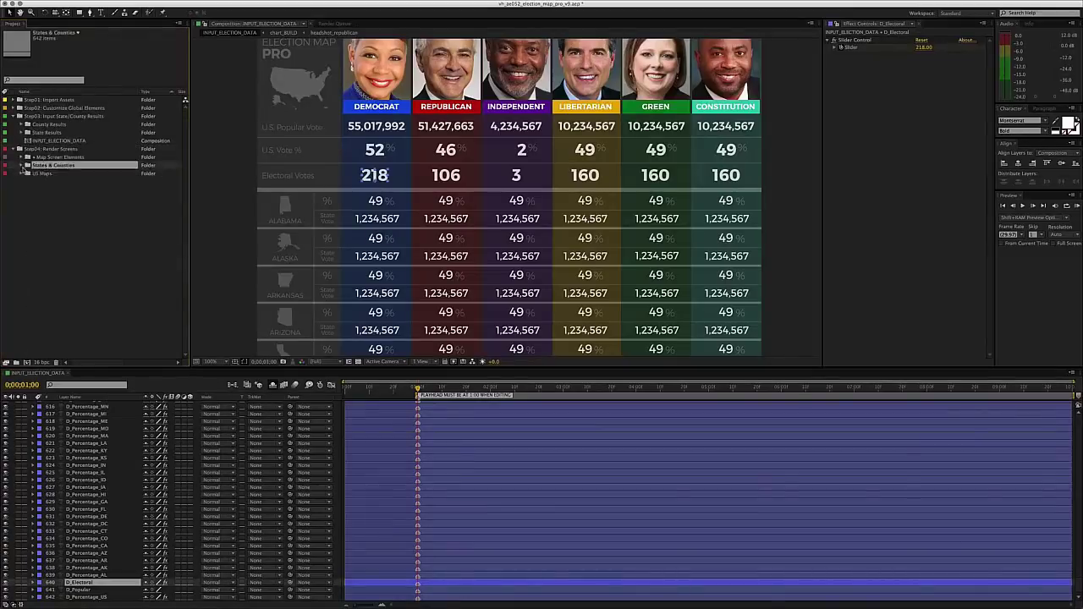
pyautogui.click(27, 165)
pyautogui.click(31, 173)
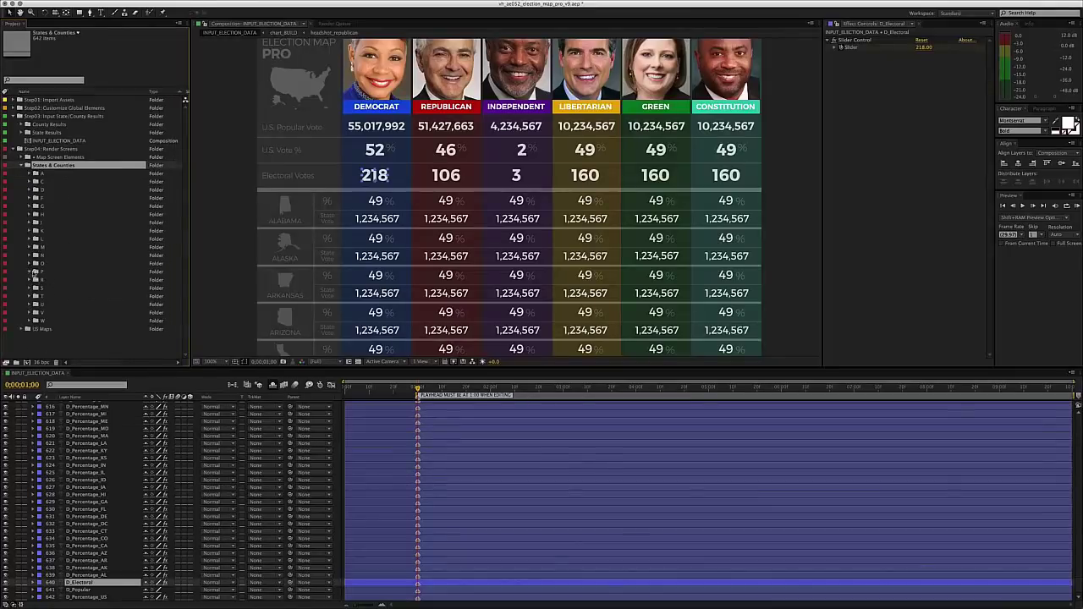
pyautogui.click(31, 272)
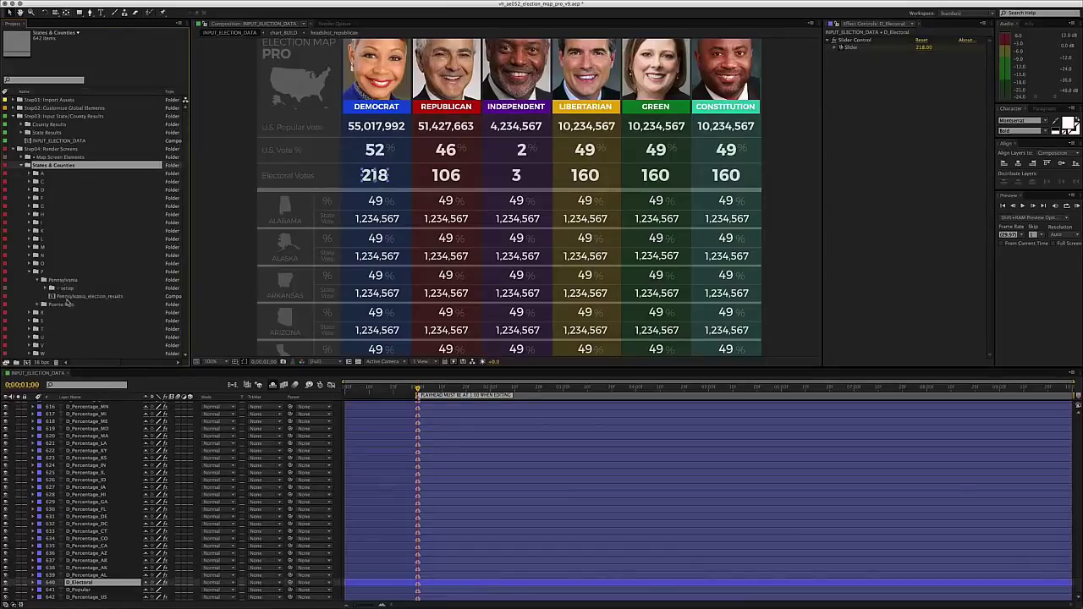
pyautogui.click(88, 296)
pyautogui.doubleClick(71, 298)
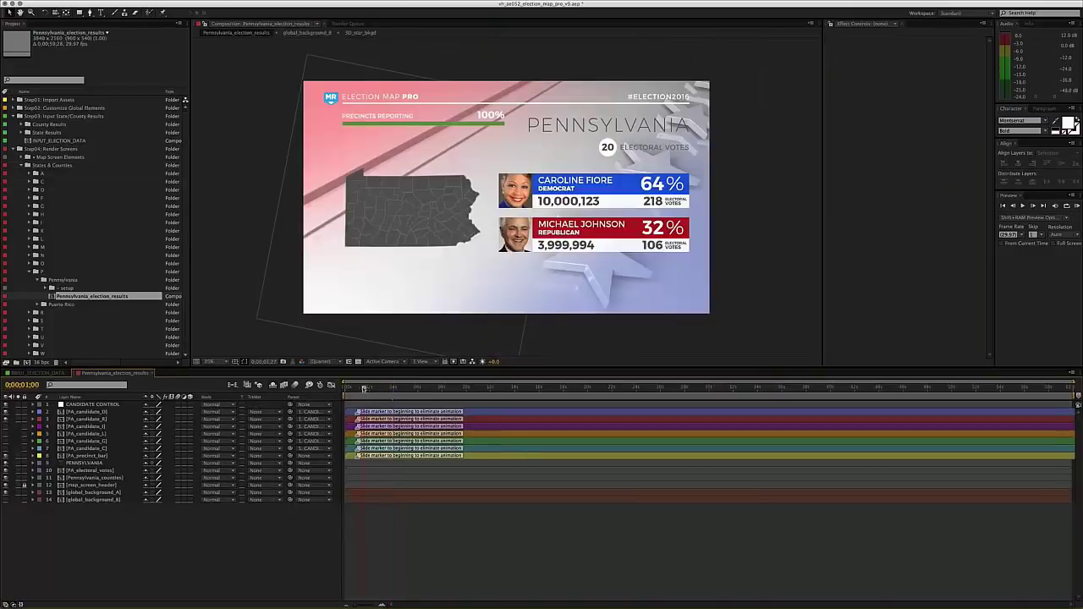
# - Move the current time to 4 seconds to show Democrat 64% and Republican 32%
pyautogui.click(357, 387)
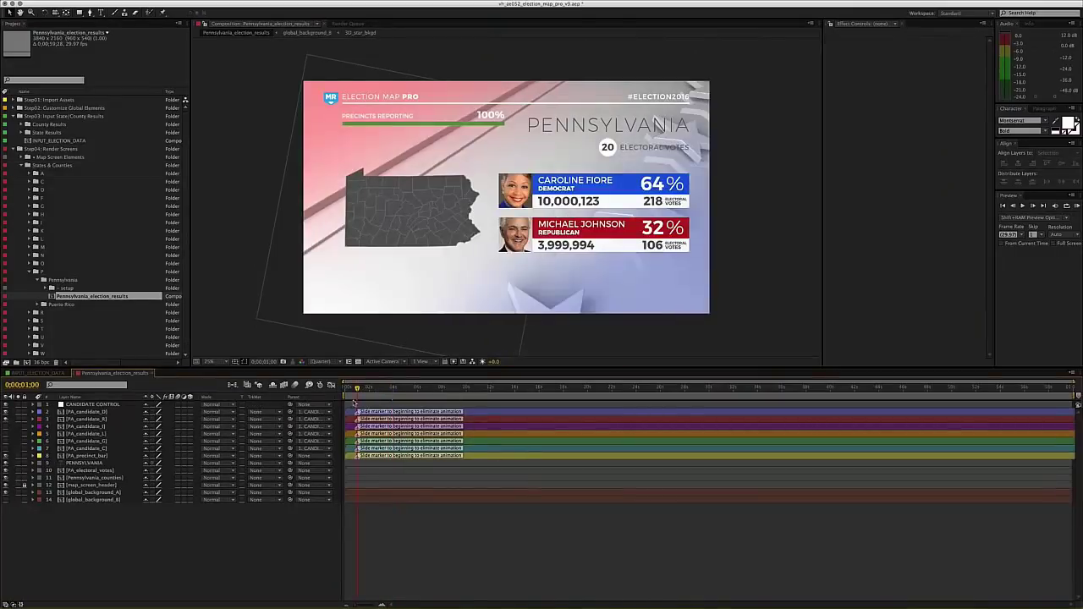
pyautogui.moveTo(431, 302); pyautogui.dragTo(420, 300)
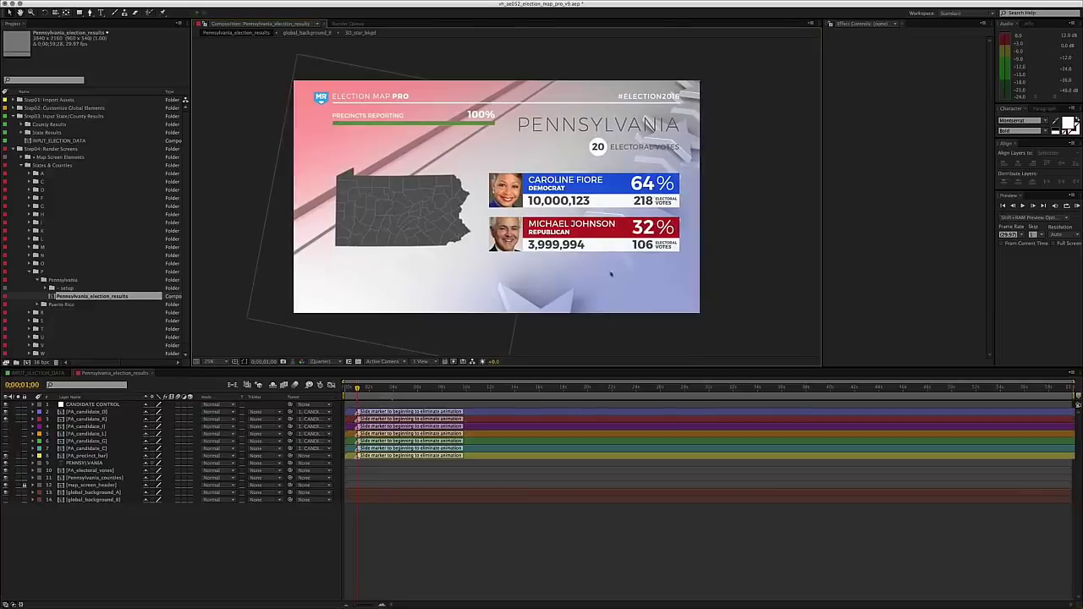
pyautogui.moveTo(593, 184); pyautogui.dragTo(595, 183)
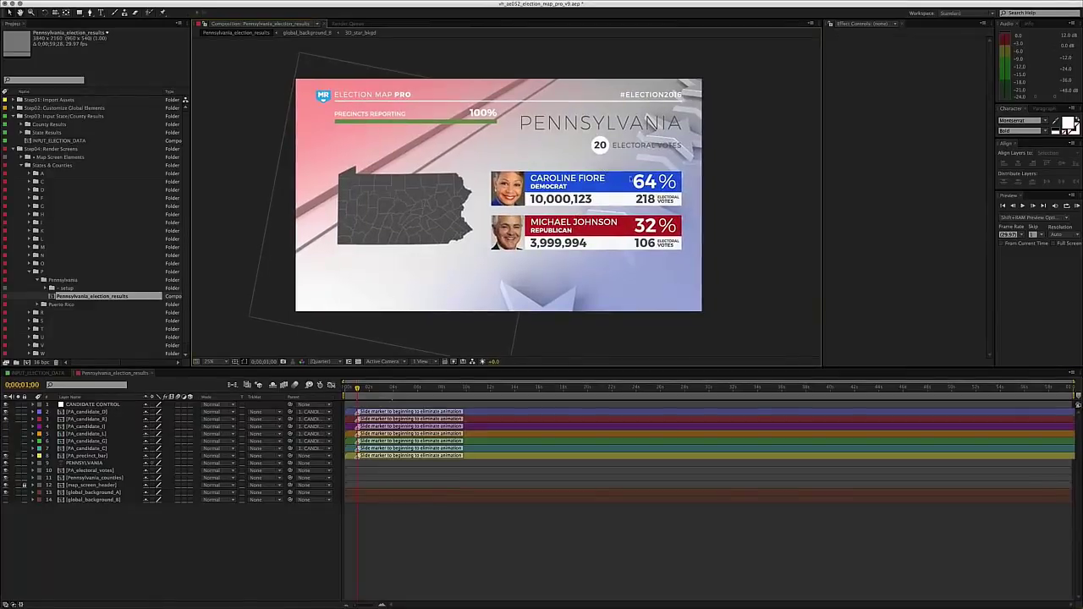
pyautogui.moveTo(383, 387); pyautogui.dragTo(394, 388)
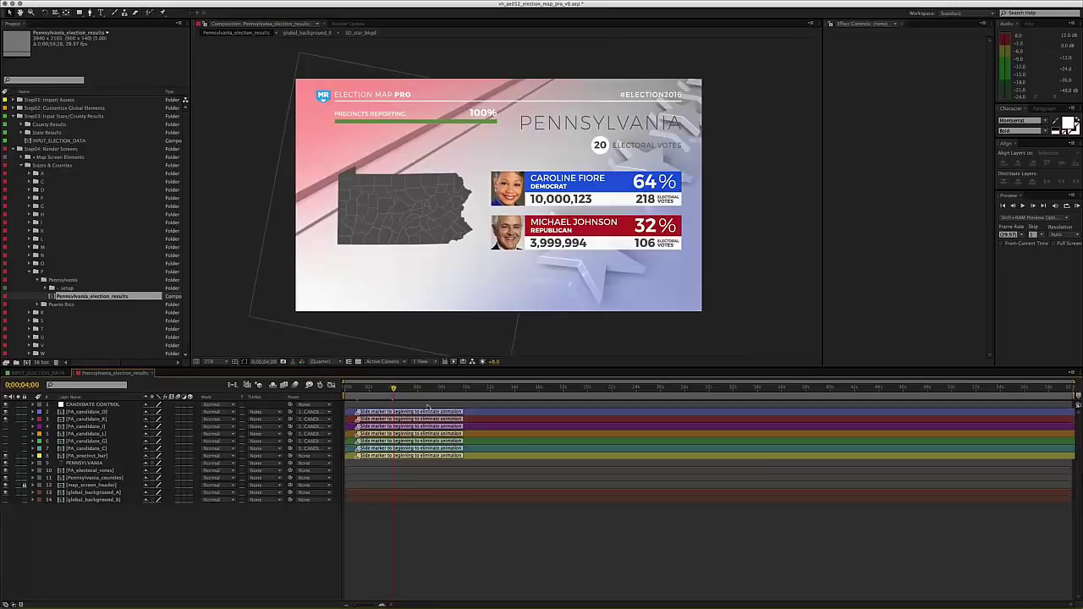
pyautogui.click(423, 405)
pyautogui.moveTo(448, 304); pyautogui.dragTo(447, 302)
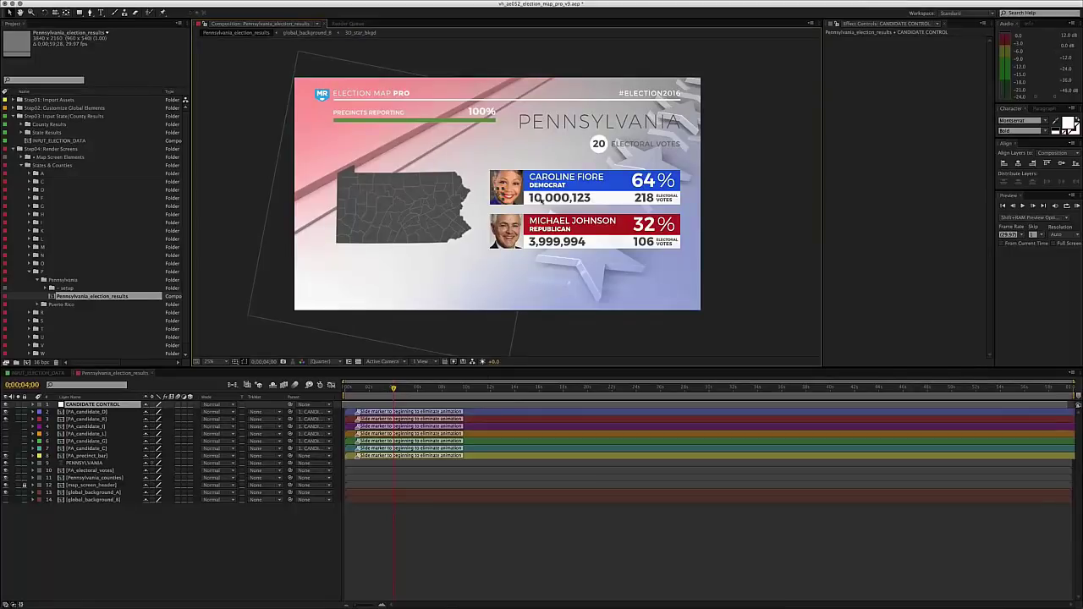
pyautogui.press('F2')
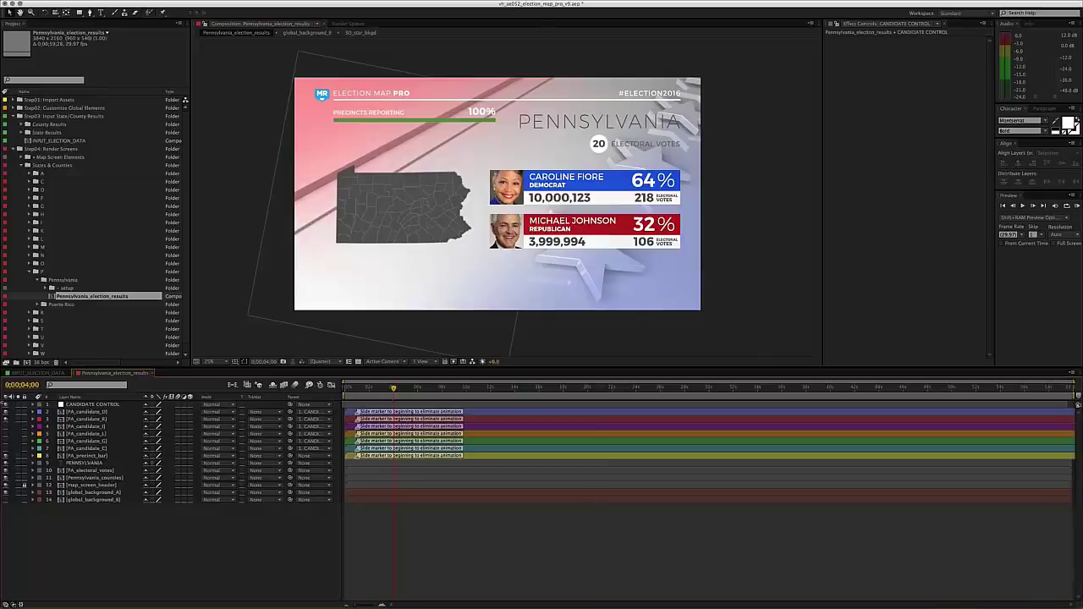
pyautogui.click(28, 373)
pyautogui.moveTo(397, 245); pyautogui.dragTo(411, 68)
pyautogui.moveTo(393, 214); pyautogui.dragTo(411, 39)
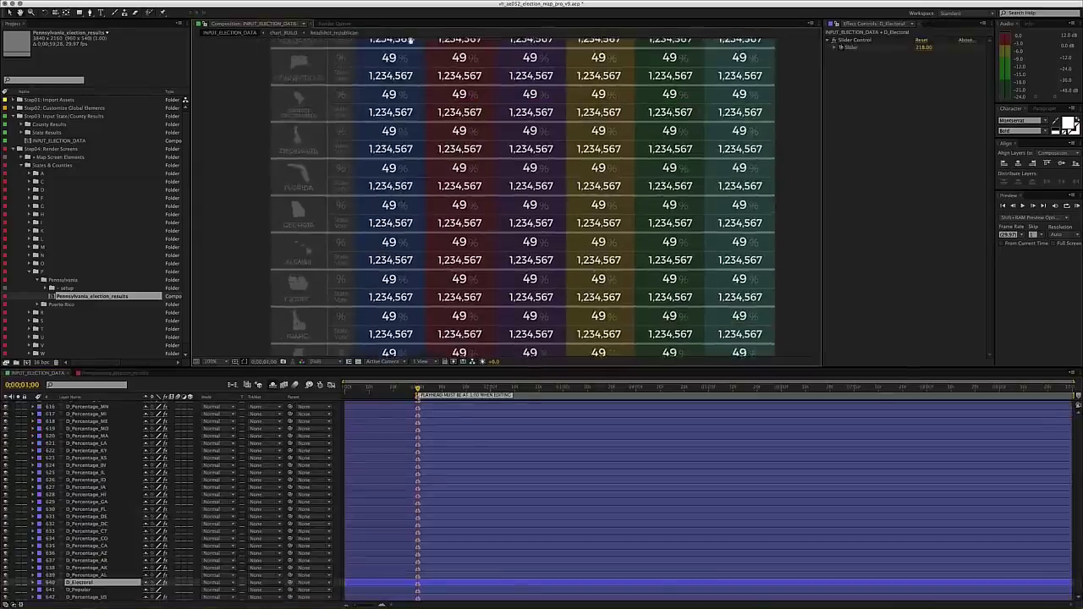
pyautogui.scroll(-15, 415, 220)
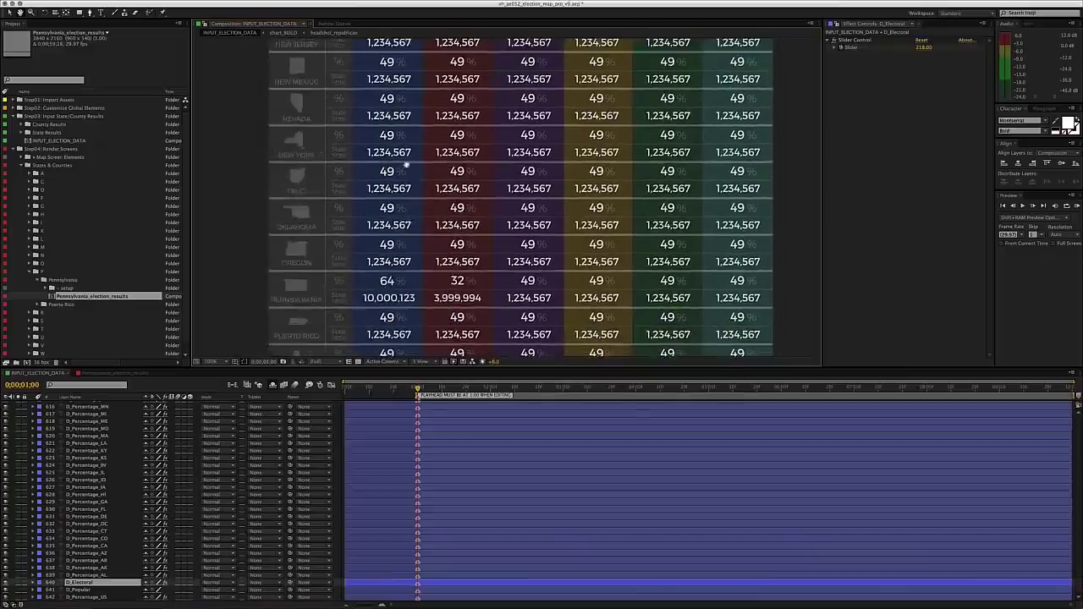
pyautogui.scroll(-5, 407, 164)
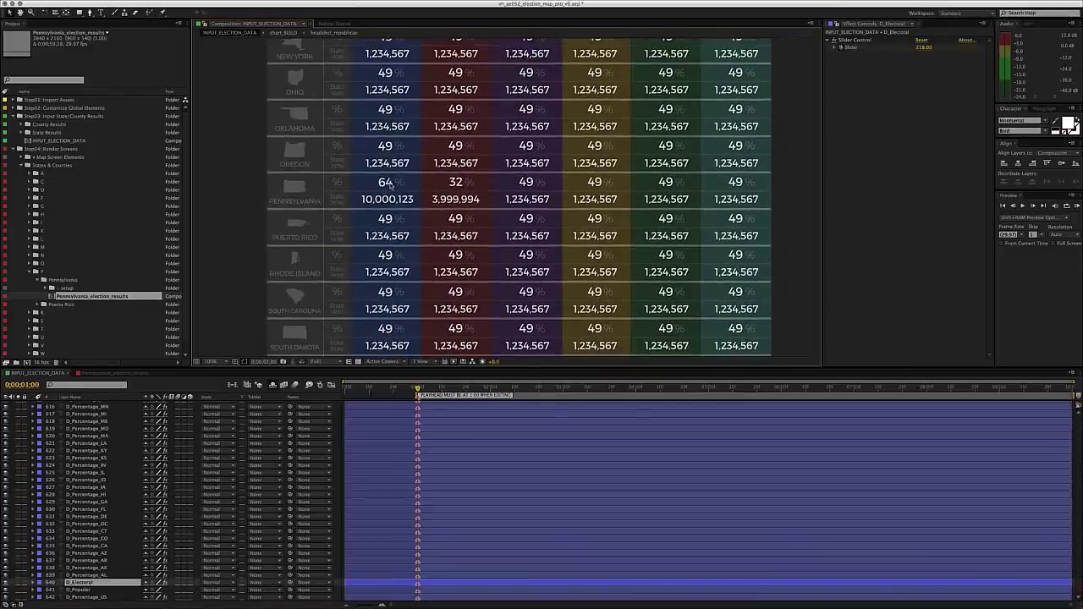
pyautogui.click(113, 373)
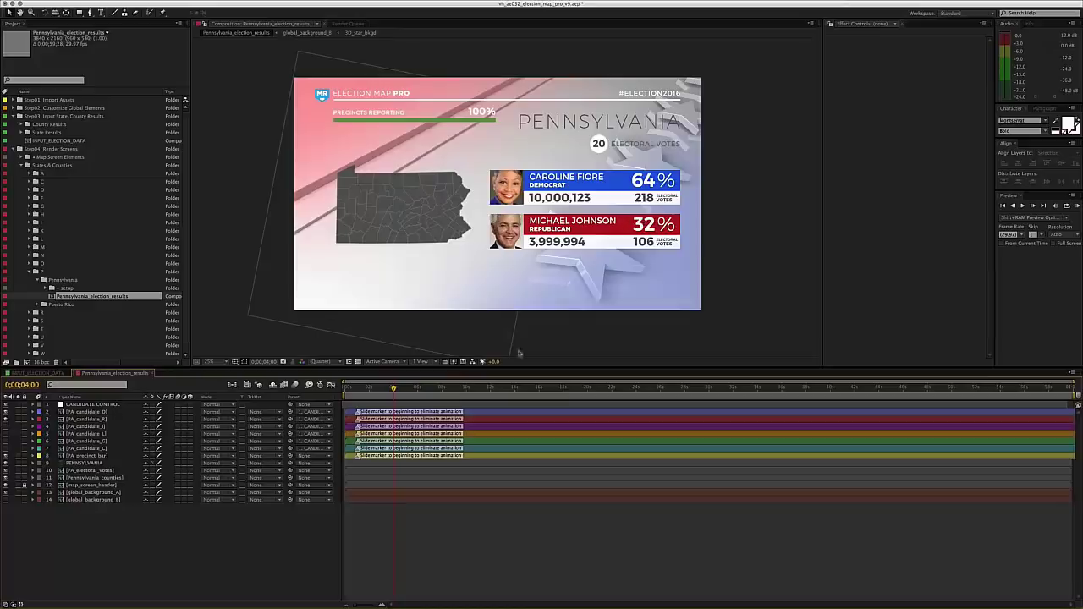
pyautogui.click(48, 373)
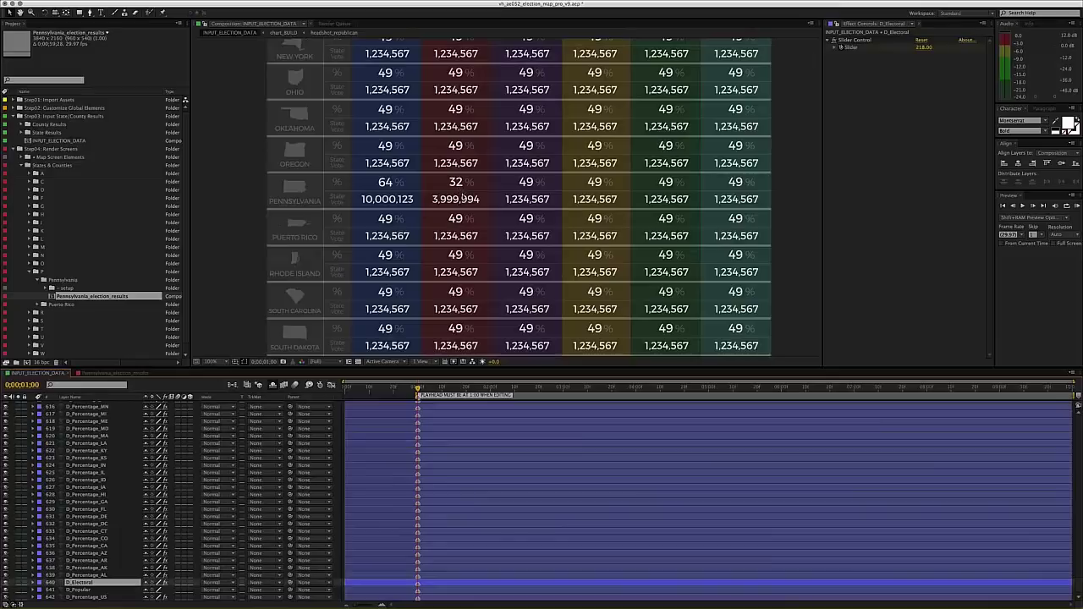
pyautogui.click(112, 373)
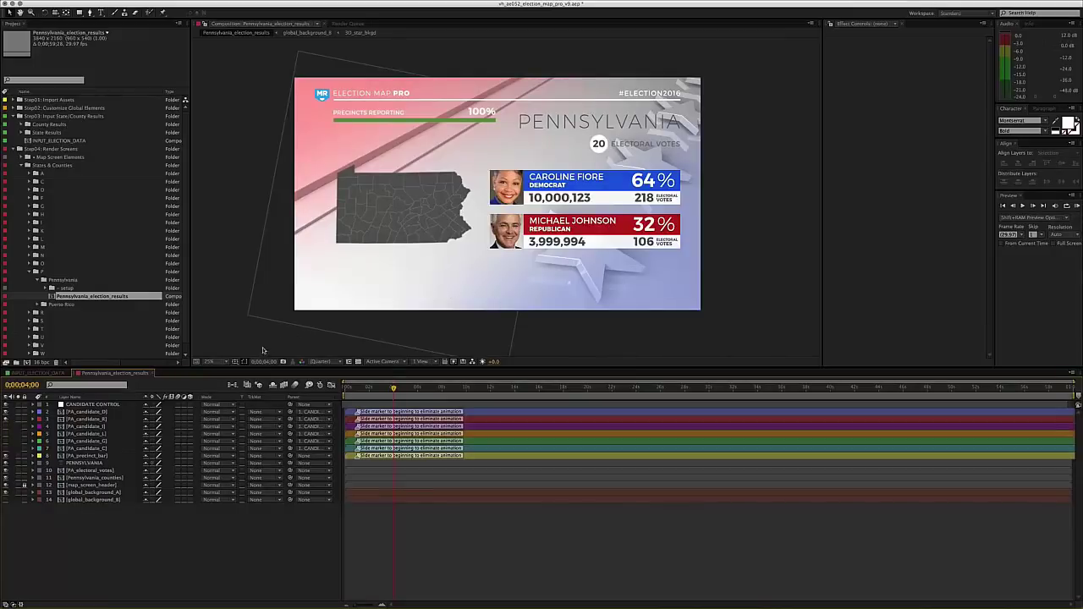
pyautogui.scroll(-1, 64, 347)
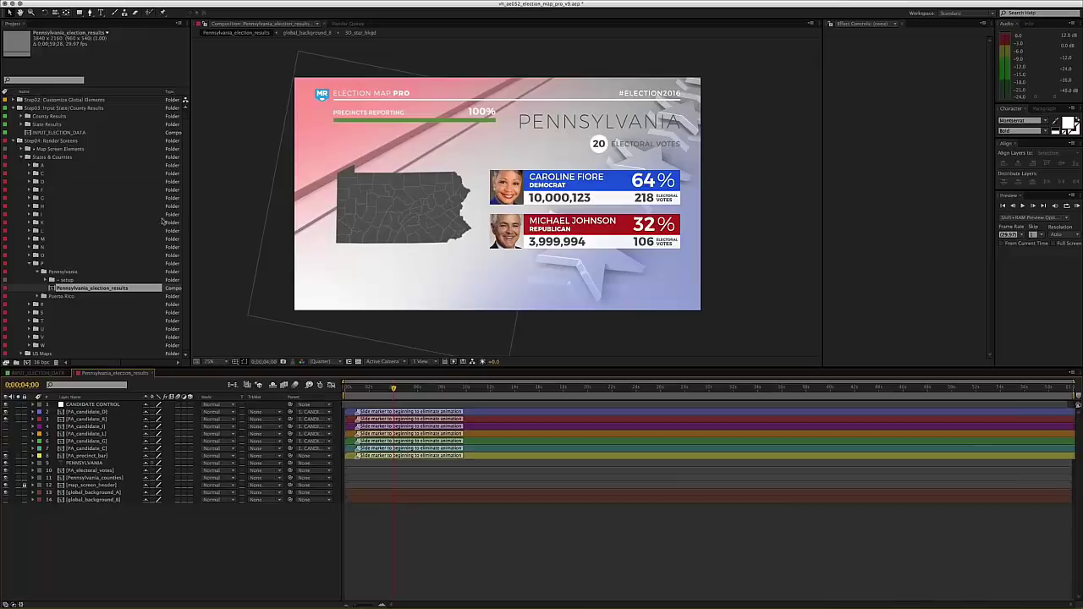
pyautogui.click(22, 116)
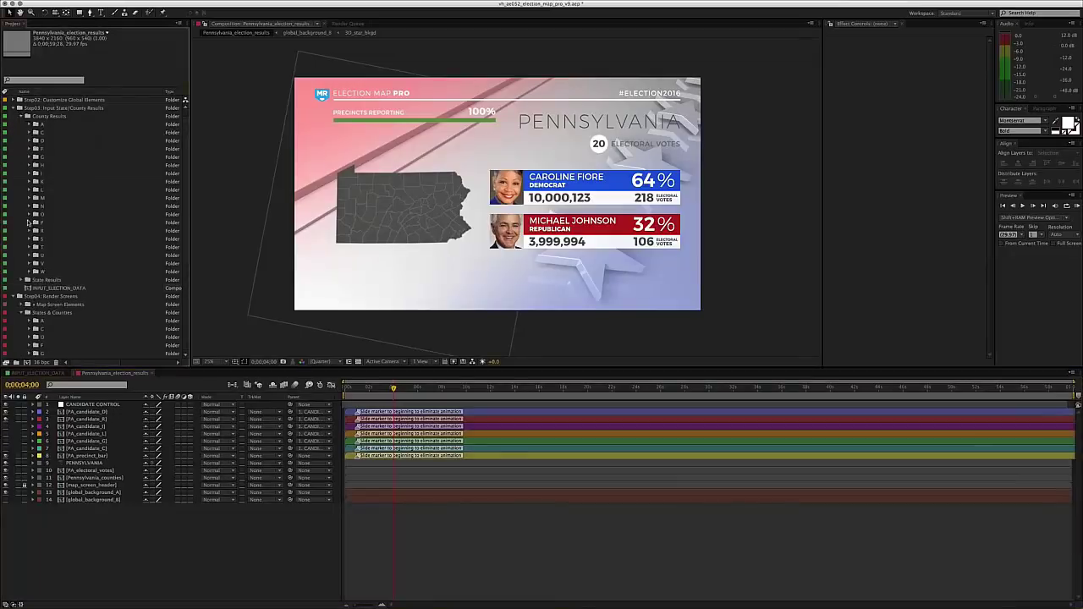
pyautogui.click(28, 222)
pyautogui.click(64, 231)
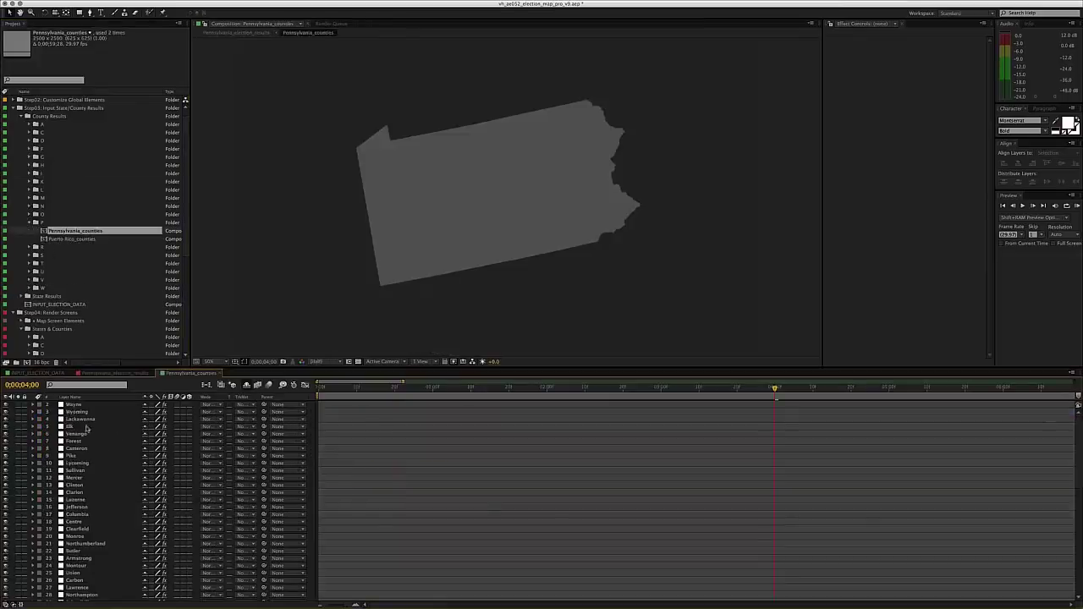
pyautogui.click(562, 135)
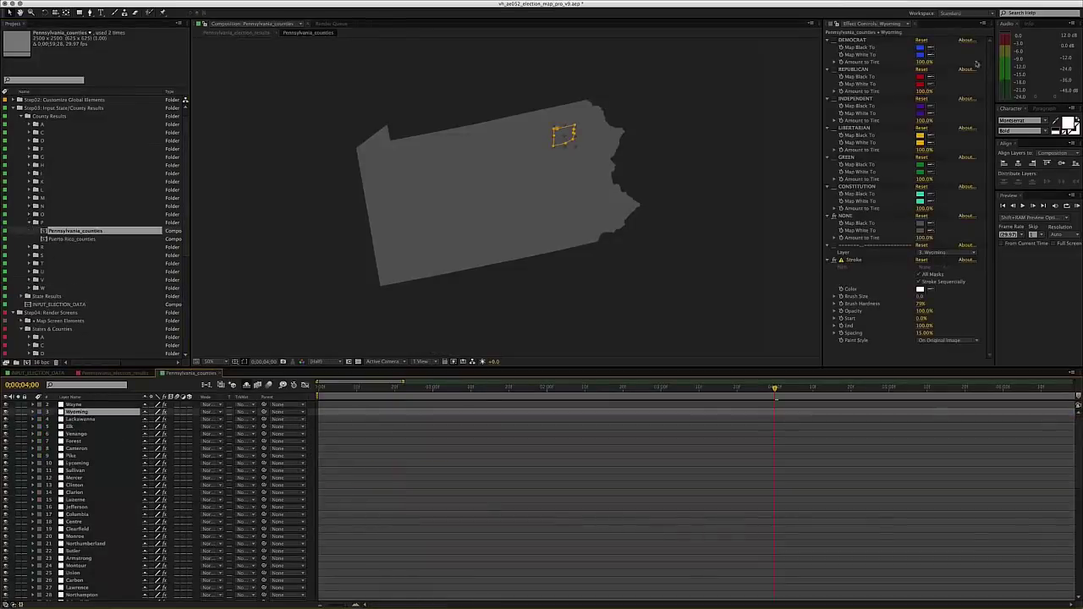
pyautogui.click(835, 215)
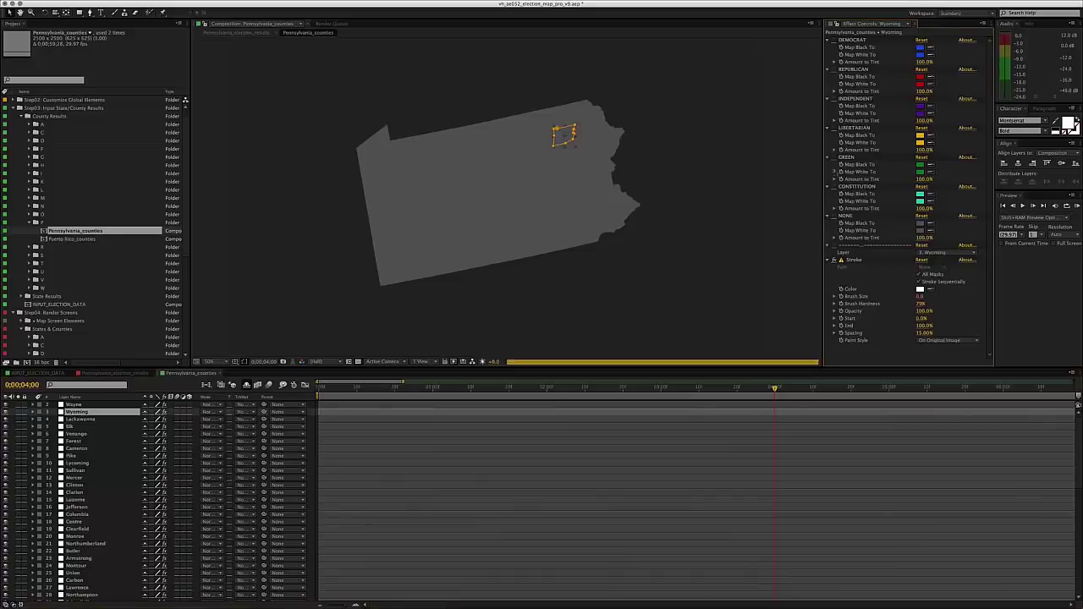
pyautogui.click(833, 40)
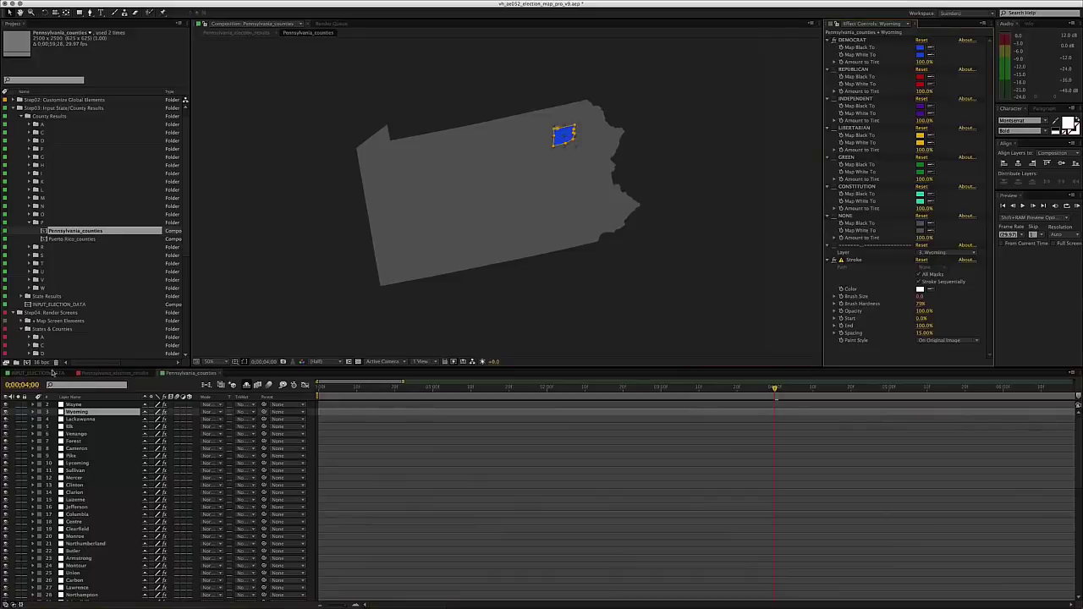
pyautogui.click(84, 373)
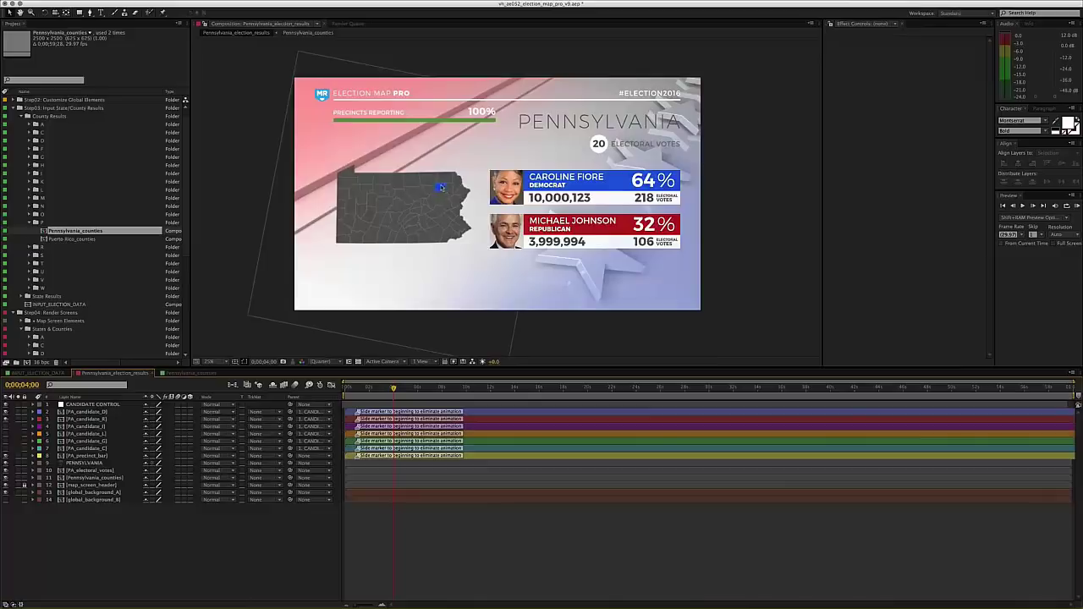
pyautogui.click(173, 373)
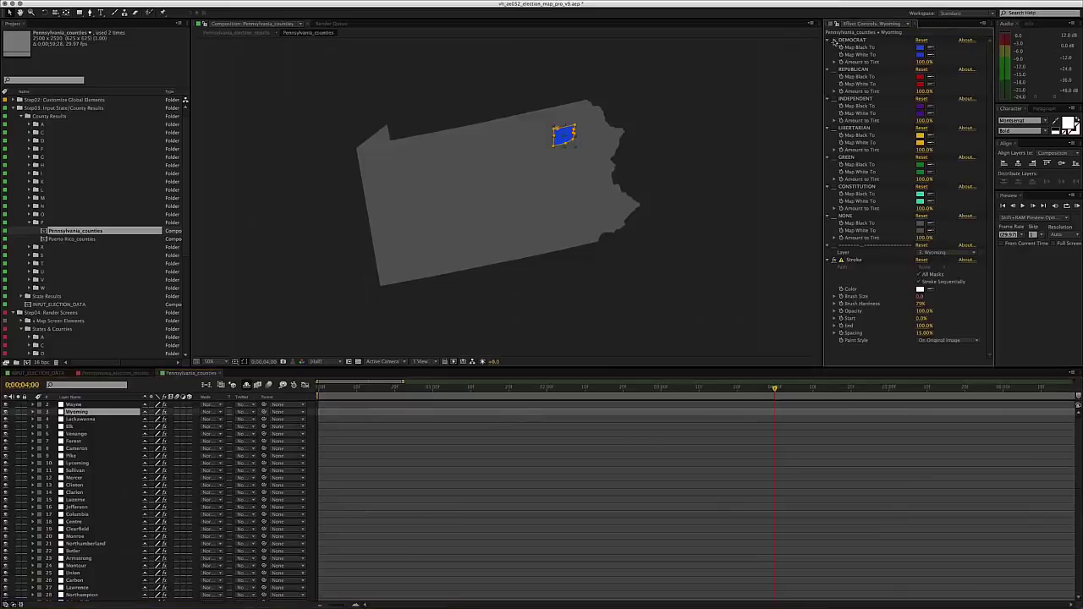
pyautogui.click(834, 217)
pyautogui.press('super+w')
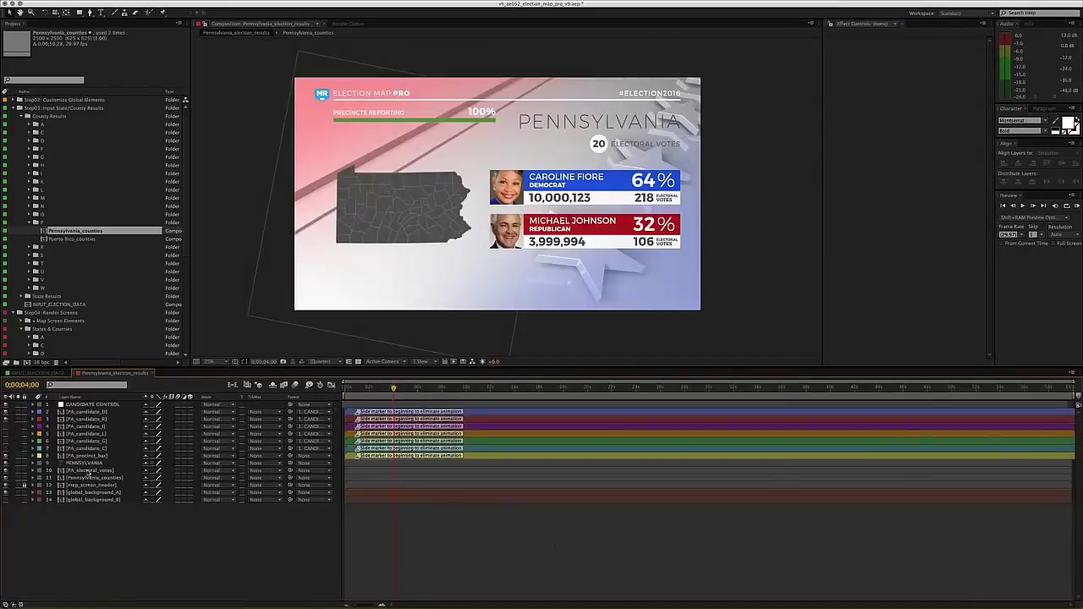
pyautogui.click(89, 477)
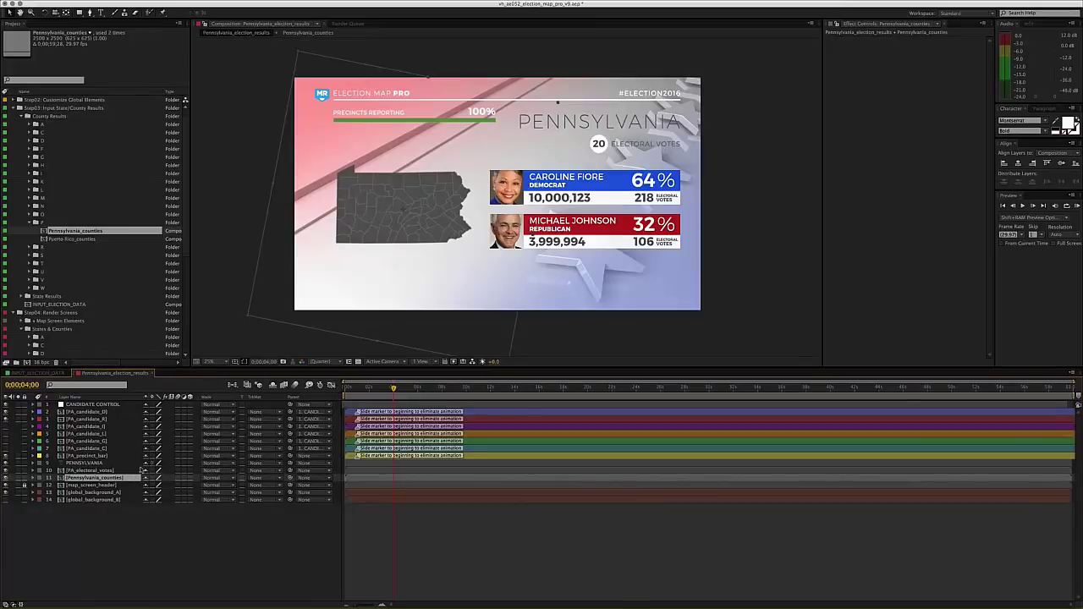
pyautogui.click(179, 2)
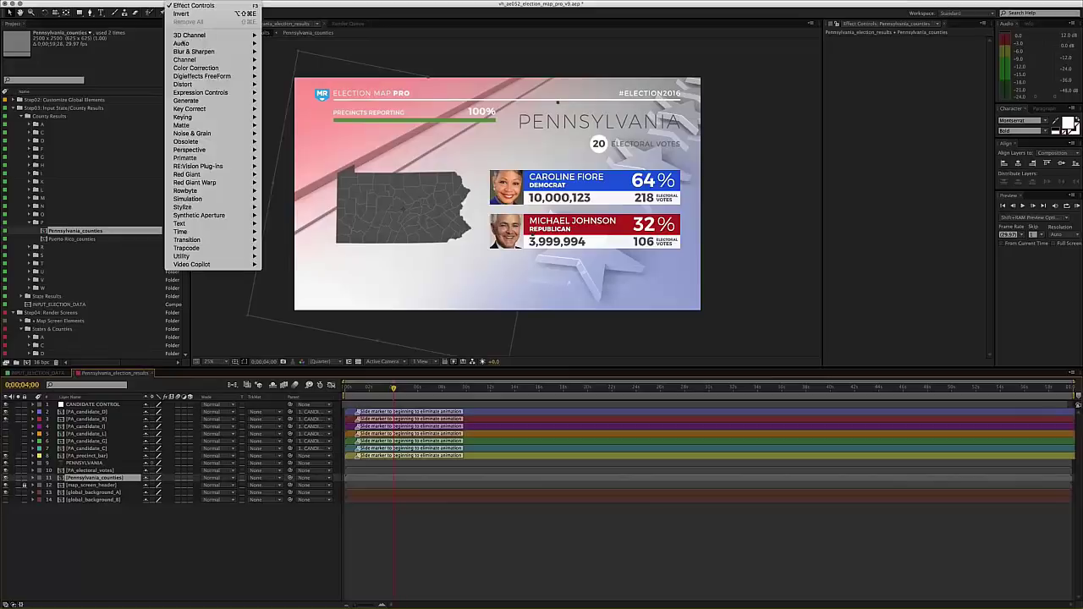
pyautogui.moveTo(196, 67)
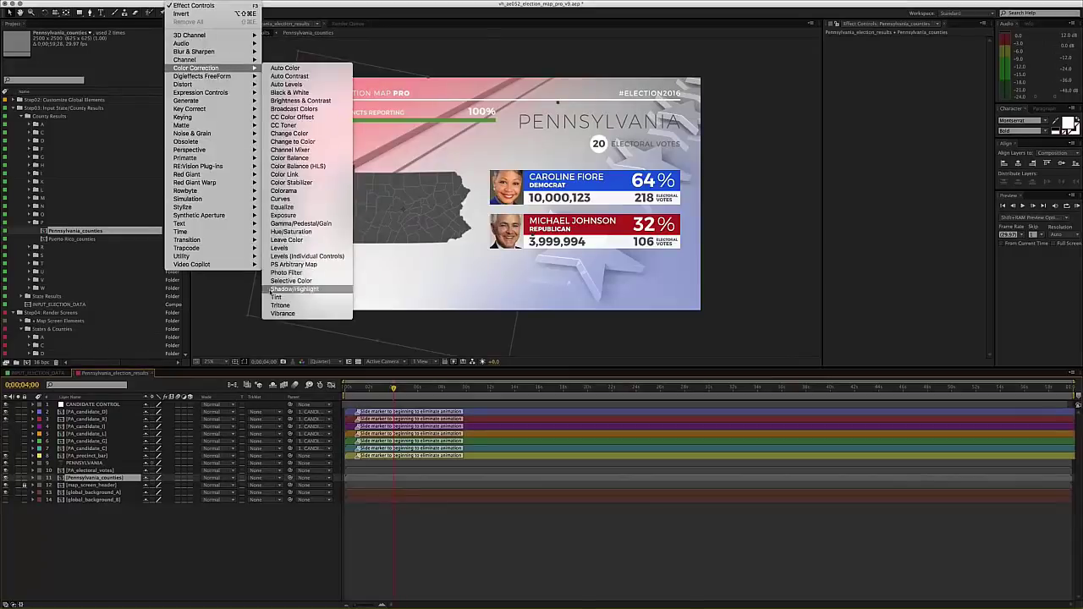
pyautogui.click(278, 297)
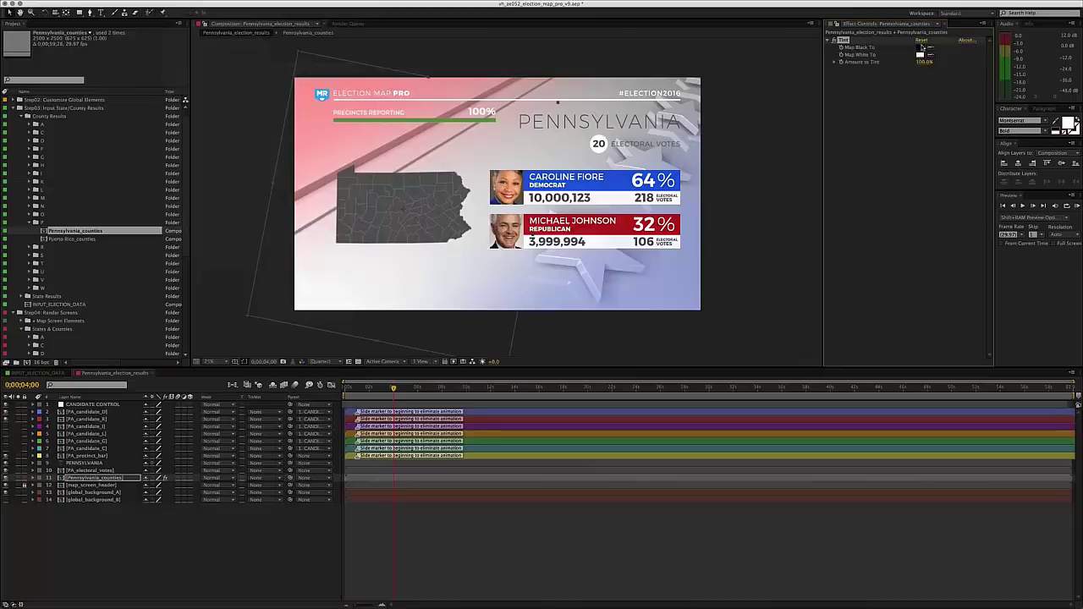
pyautogui.click(920, 47)
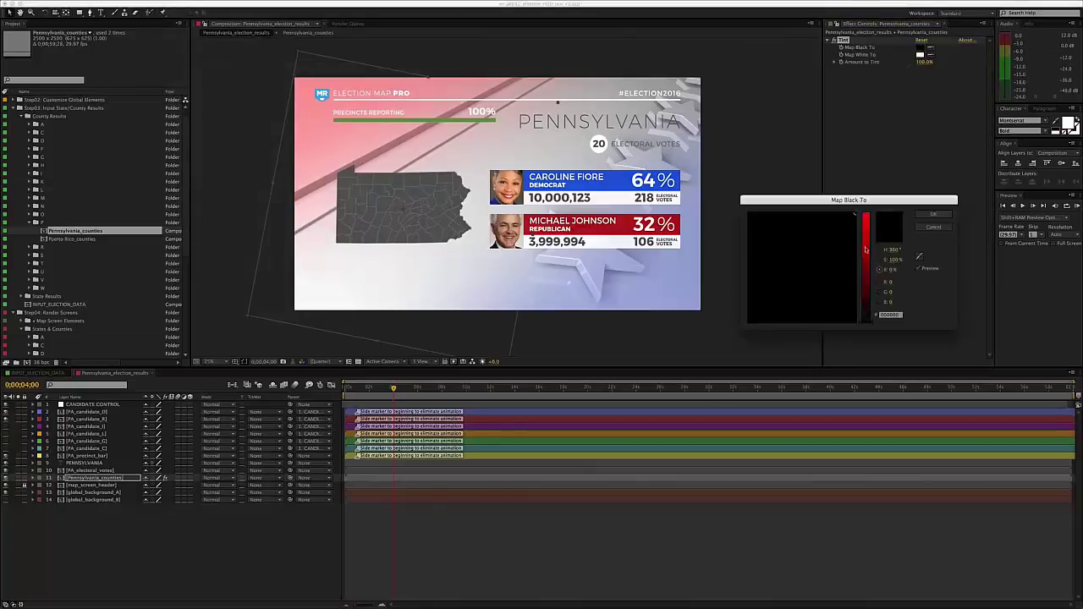
pyautogui.moveTo(865, 250); pyautogui.dragTo(865, 251)
pyautogui.click(933, 214)
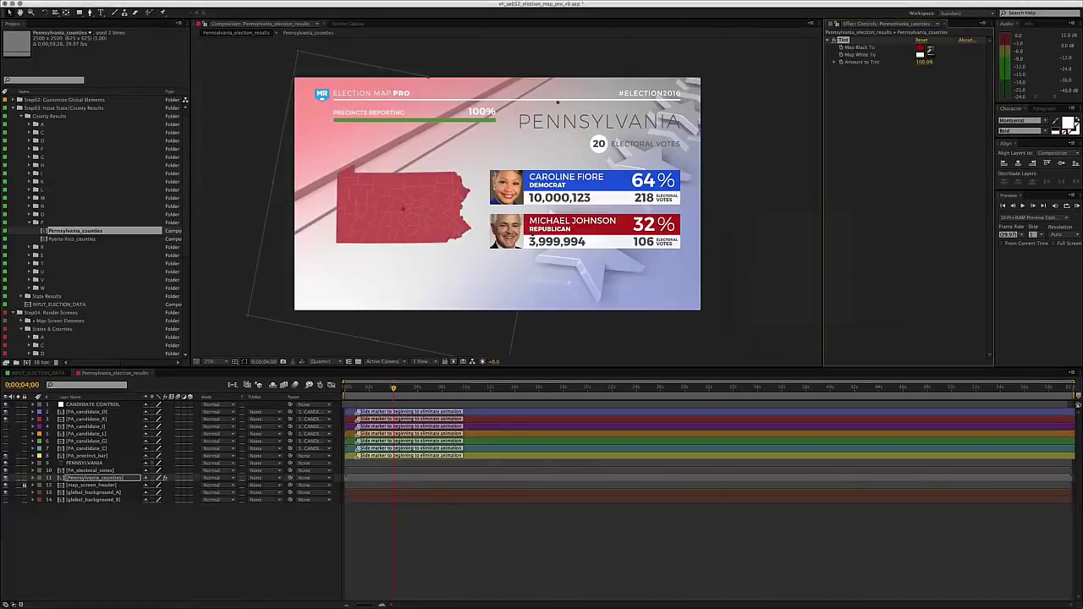
pyautogui.click(403, 208)
pyautogui.click(565, 560)
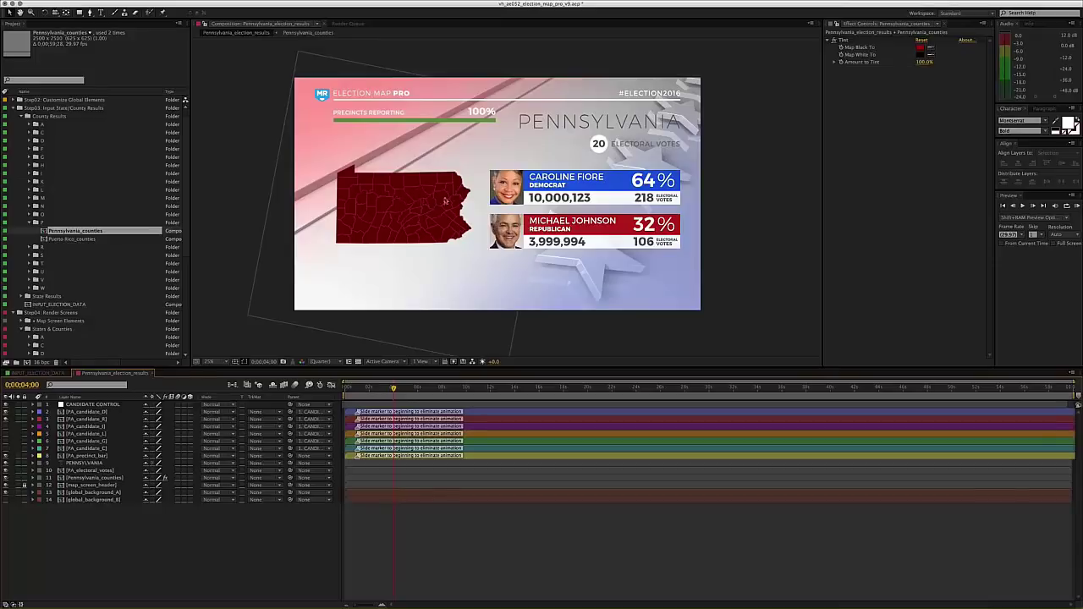
pyautogui.click(846, 41)
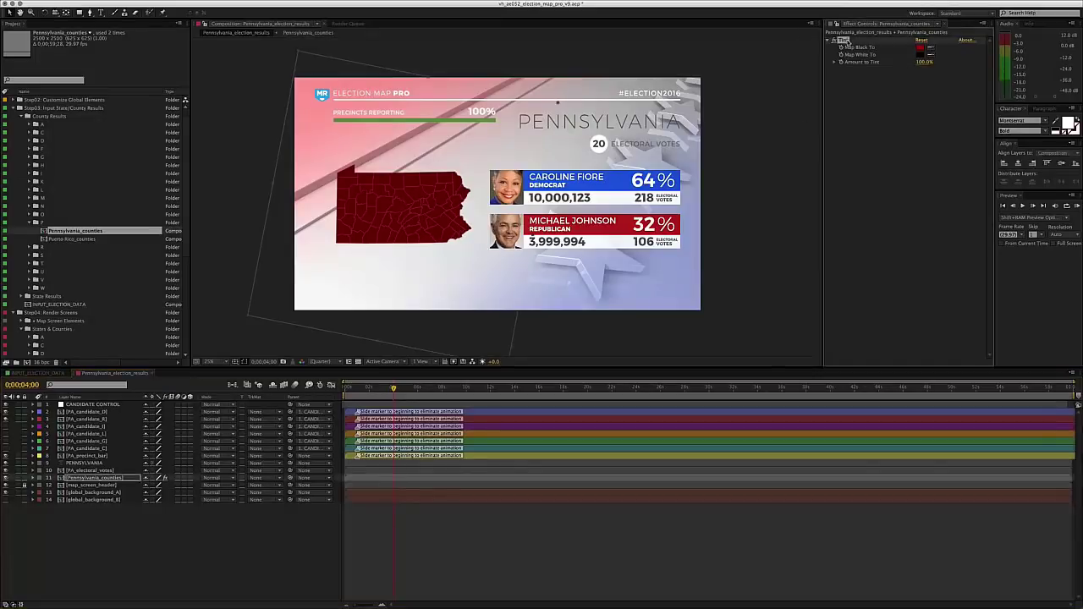
pyautogui.press('Delete')
pyautogui.click(561, 554)
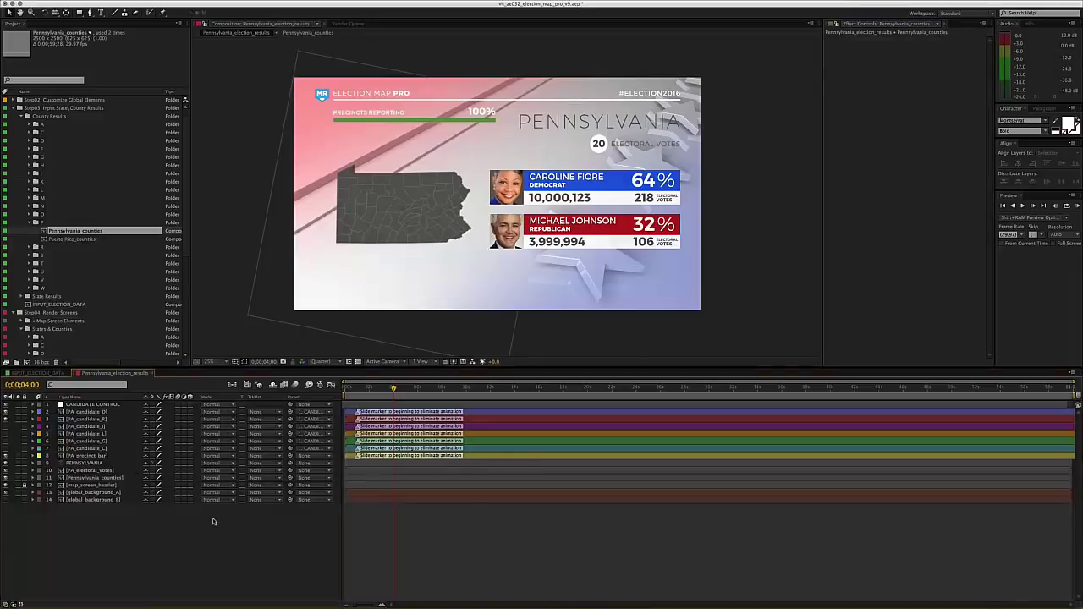
pyautogui.click(19, 108)
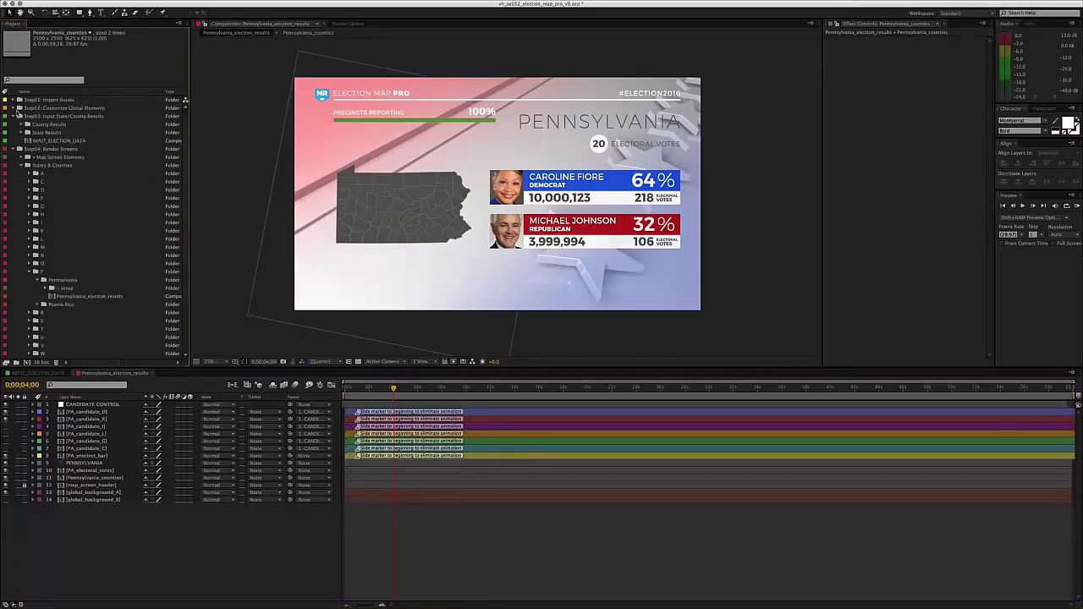
pyautogui.click(28, 133)
pyautogui.click(51, 142)
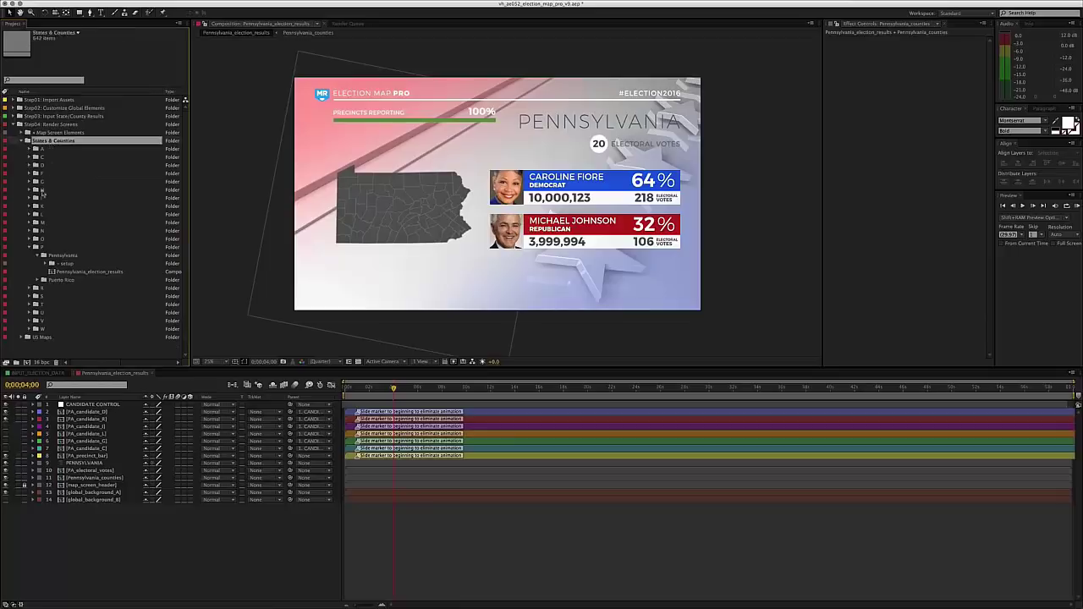
pyautogui.click(234, 529)
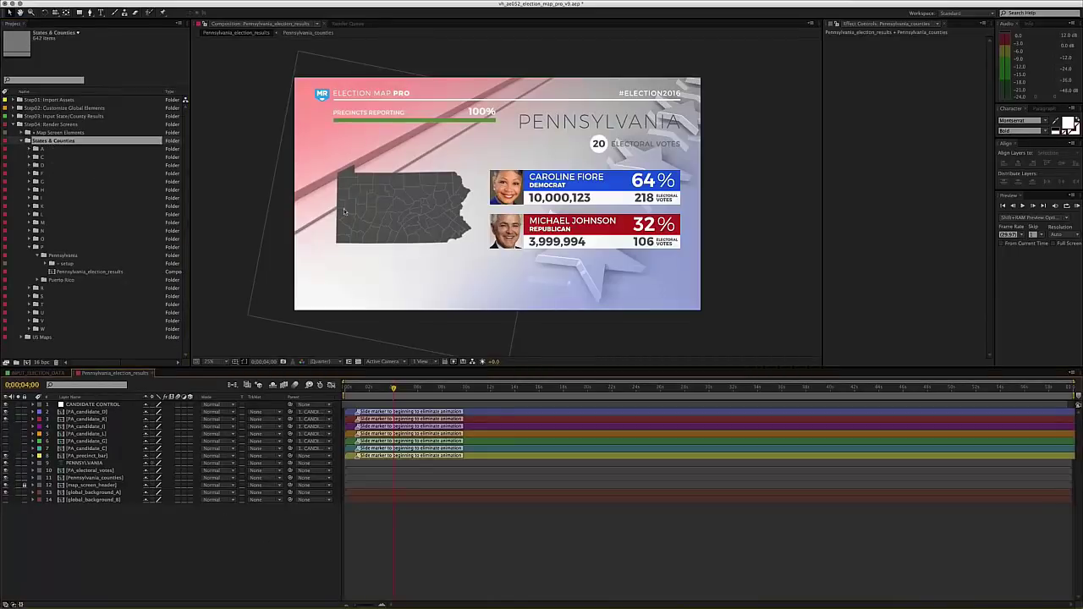
pyautogui.press(',')
pyautogui.press(',')
pyautogui.press(',')
pyautogui.press(',')
pyautogui.press(',')
pyautogui.press(',')
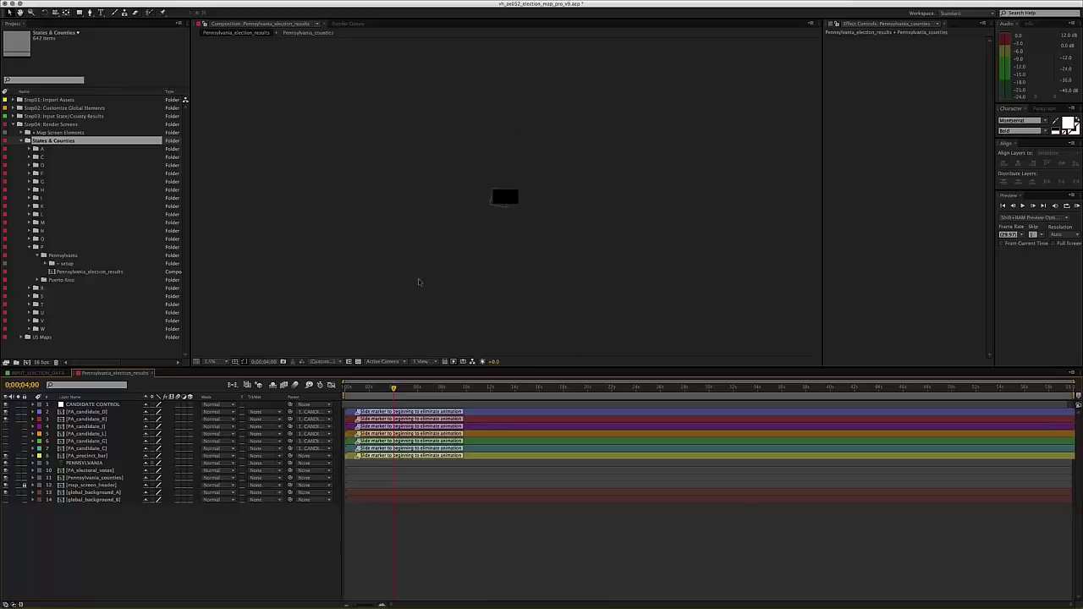
pyautogui.press('.')
pyautogui.press('.')
pyautogui.press('.')
pyautogui.press('.')
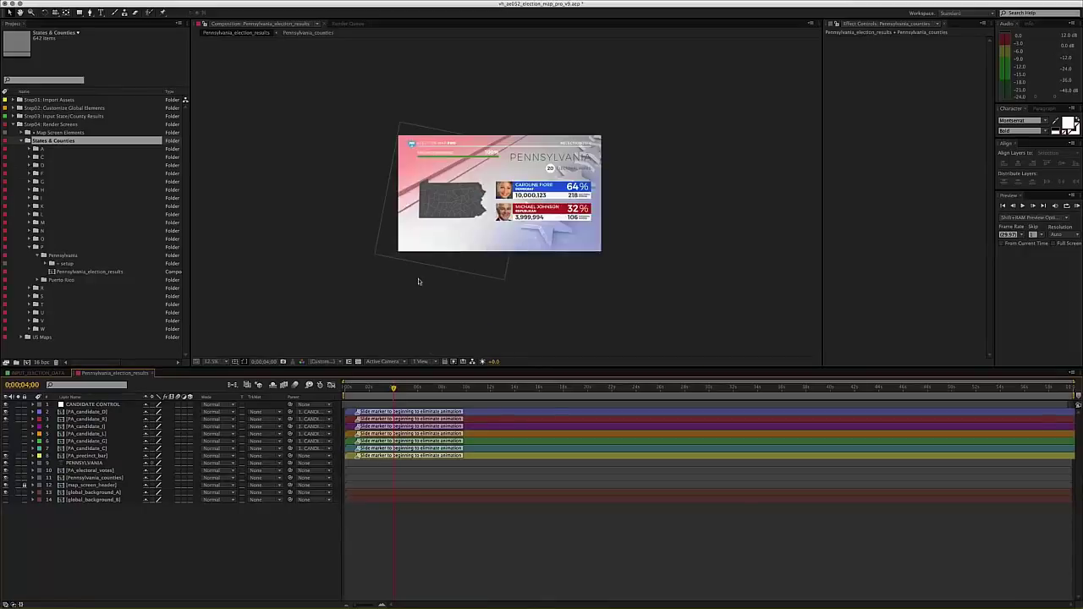
pyautogui.press('.')
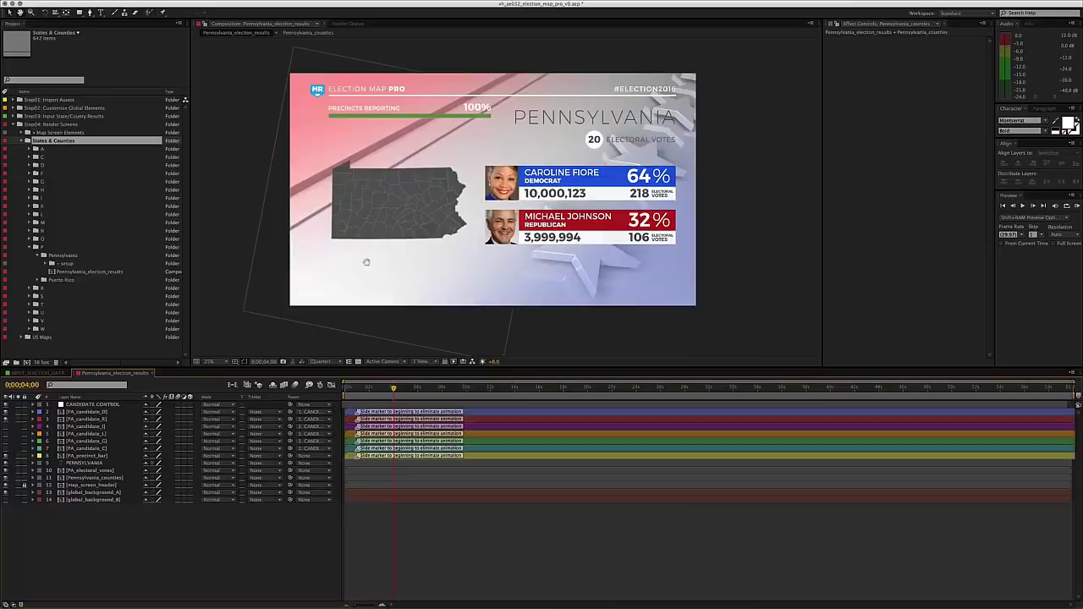
pyautogui.click(108, 541)
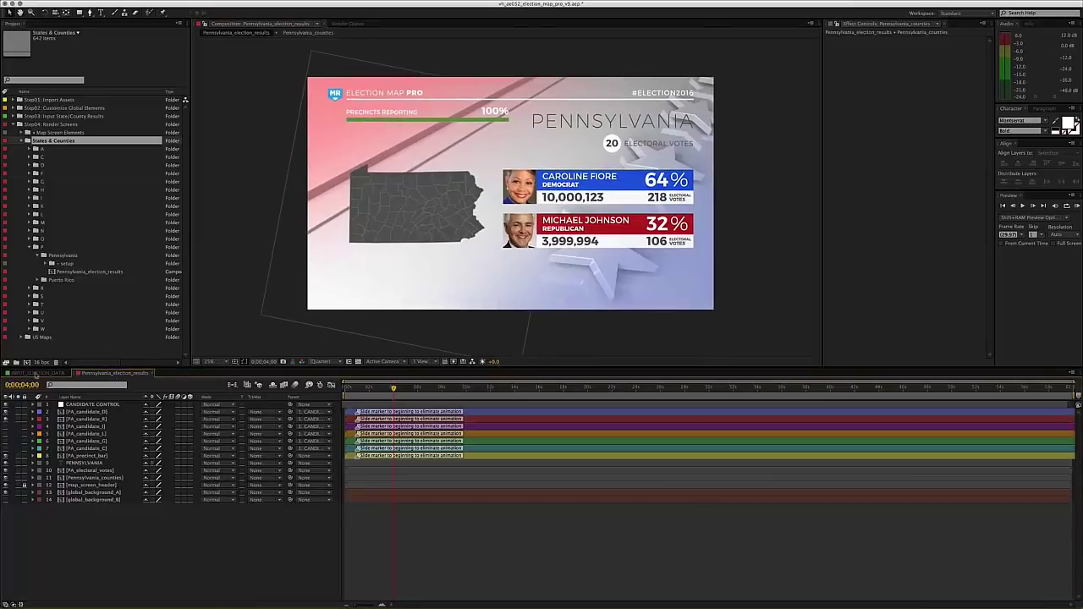
pyautogui.moveTo(393, 192); pyautogui.dragTo(401, 198)
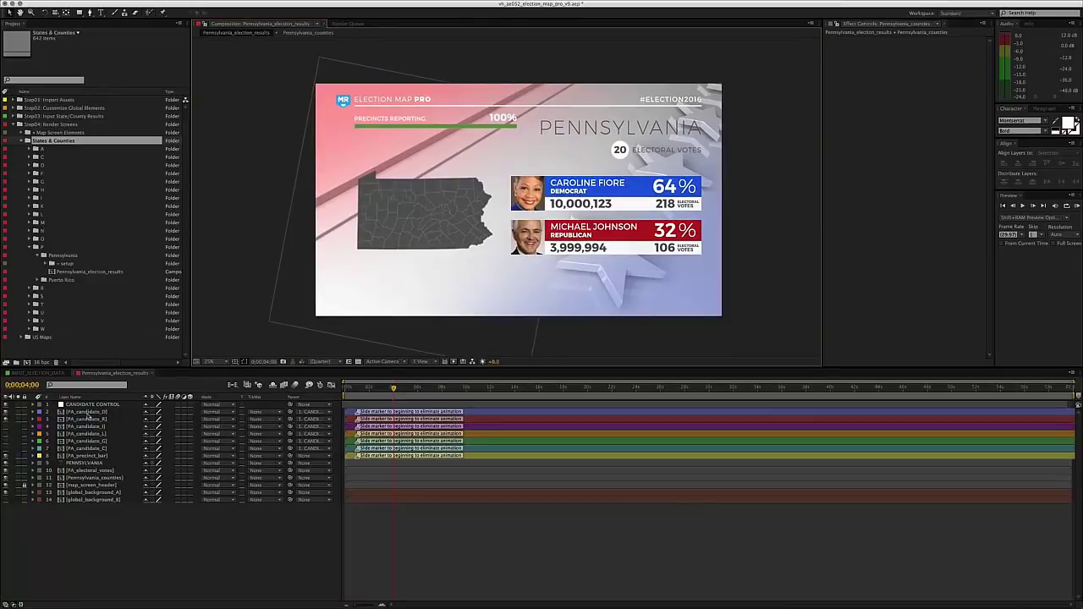
pyautogui.click(88, 418)
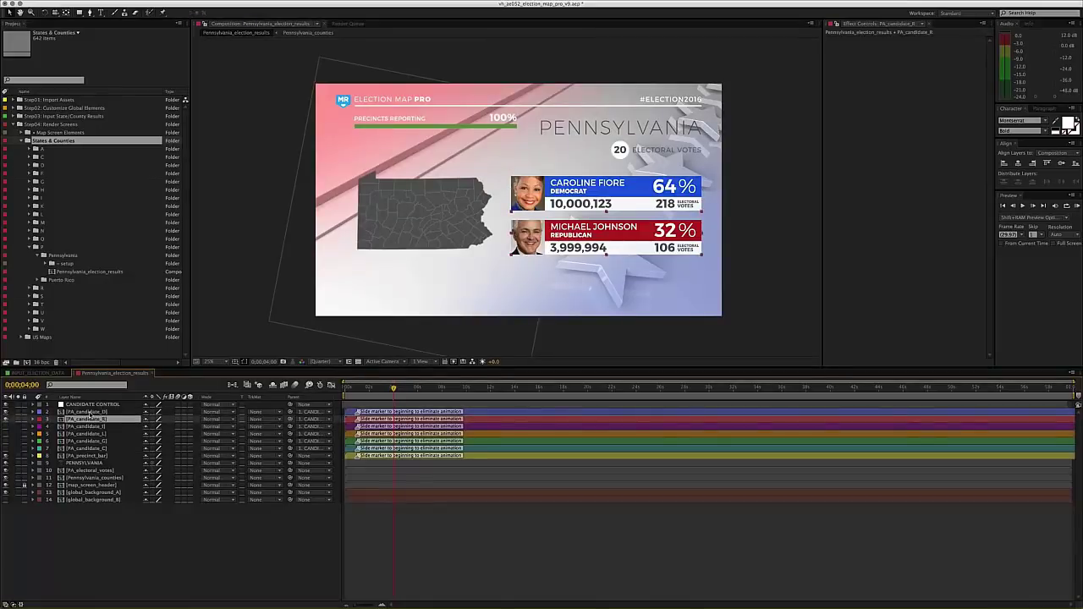
pyautogui.click(88, 426)
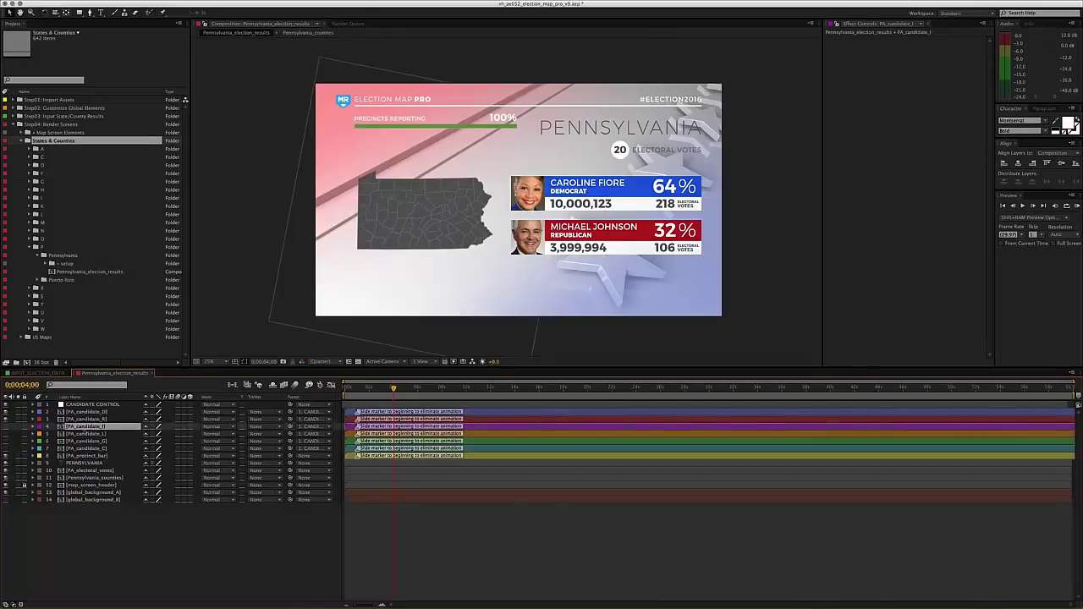
pyautogui.click(6, 427)
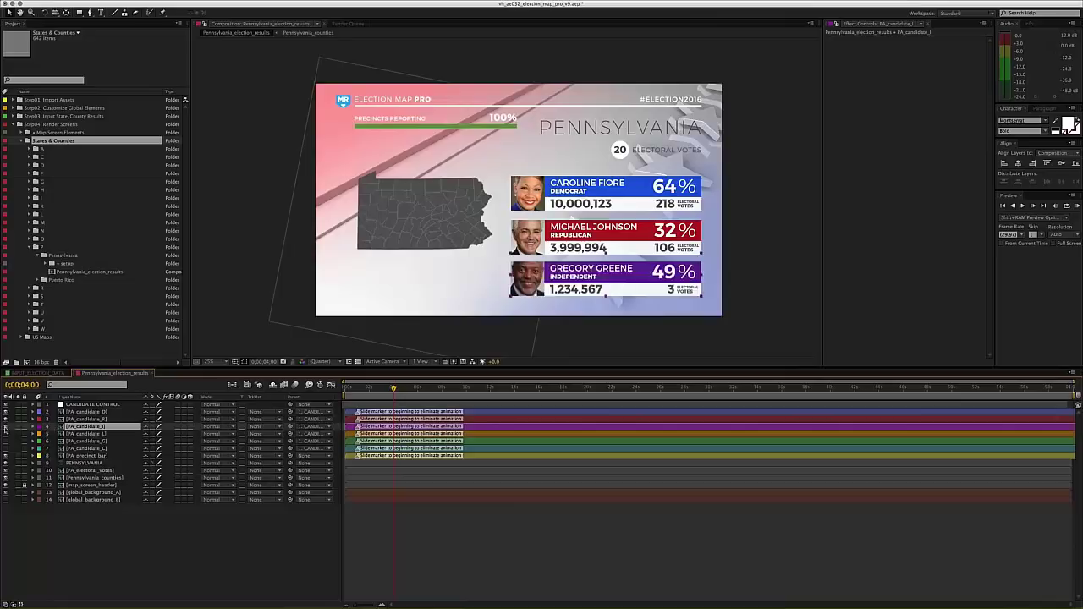
pyautogui.click(7, 434)
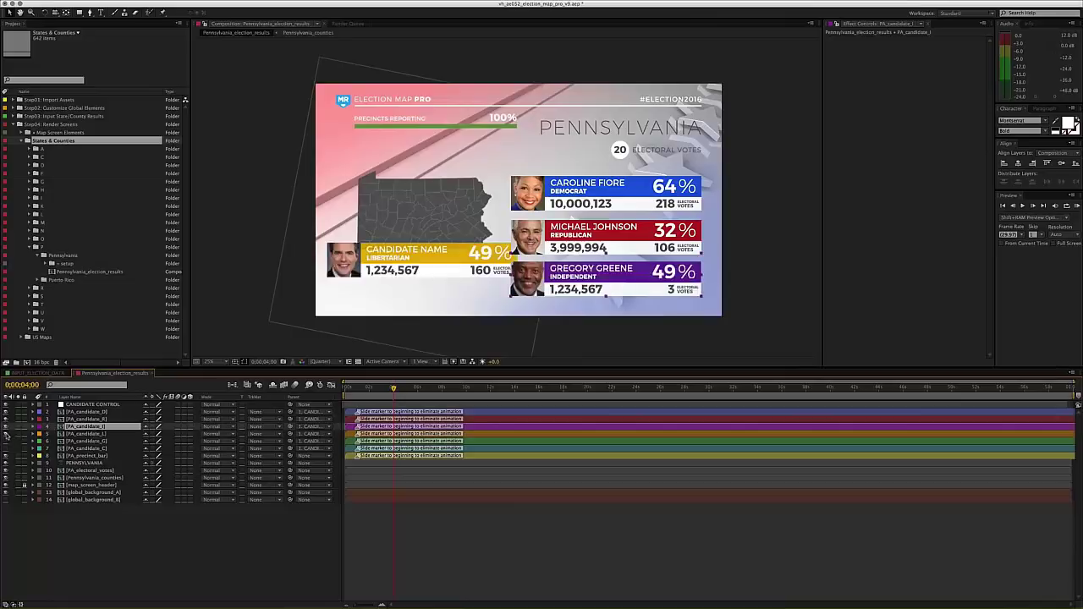
pyautogui.click(6, 441)
pyautogui.click(6, 449)
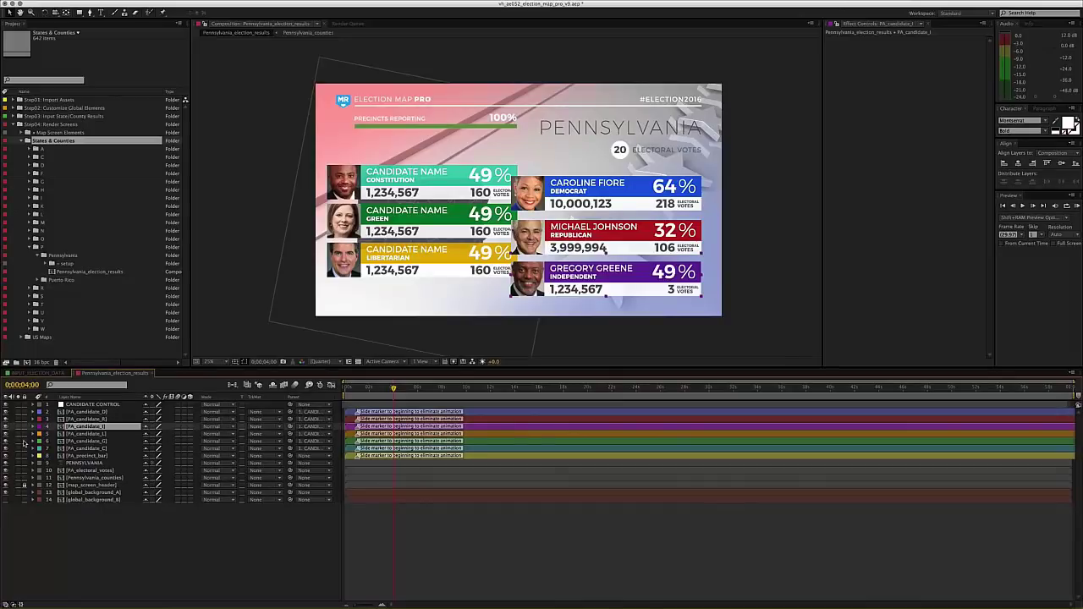
pyautogui.click(123, 405)
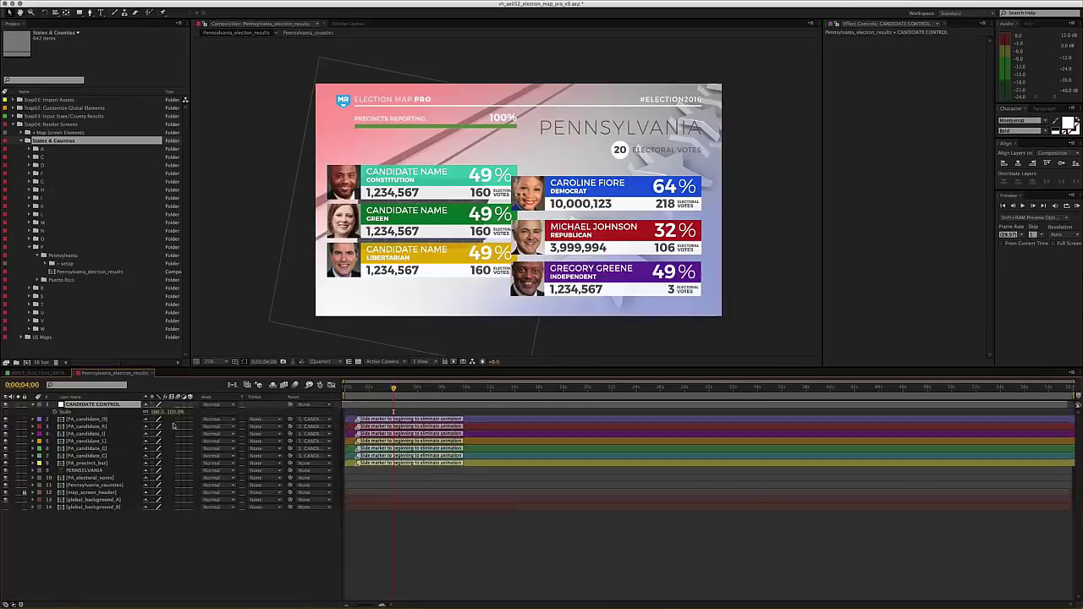
pyautogui.press('s')
pyautogui.moveTo(158, 417); pyautogui.dragTo(153, 418)
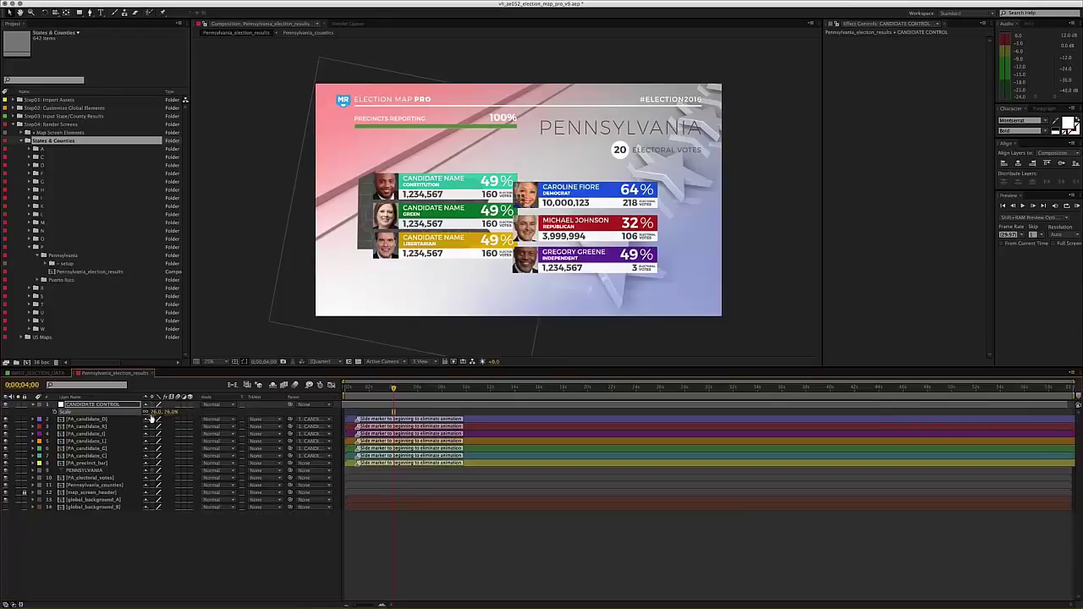
pyautogui.click(562, 300)
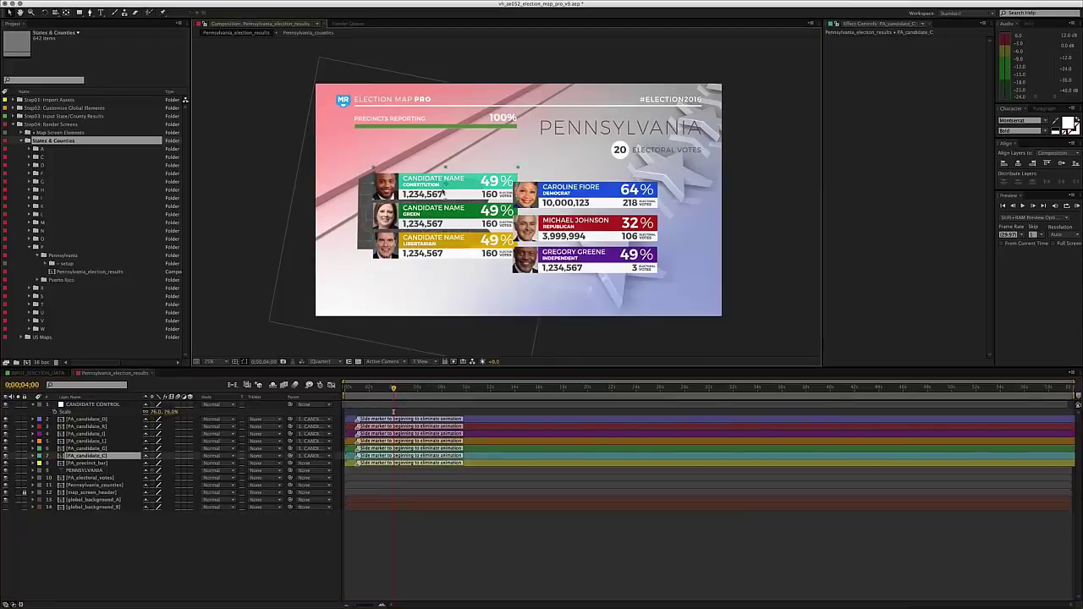
pyautogui.moveTo(562, 299); pyautogui.dragTo(558, 302)
pyautogui.hotkey('ctrl', 'z')
pyautogui.hotkey('ctrl', 'z')
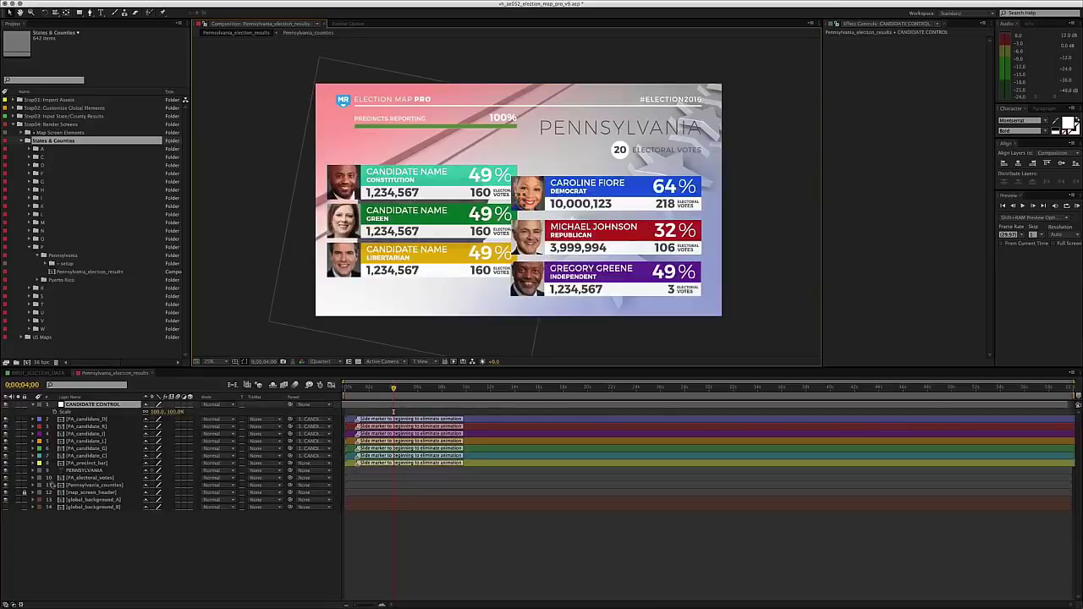
pyautogui.click(74, 455)
pyautogui.keyDown('shift'); pyautogui.click(76, 441); pyautogui.keyUp('shift')
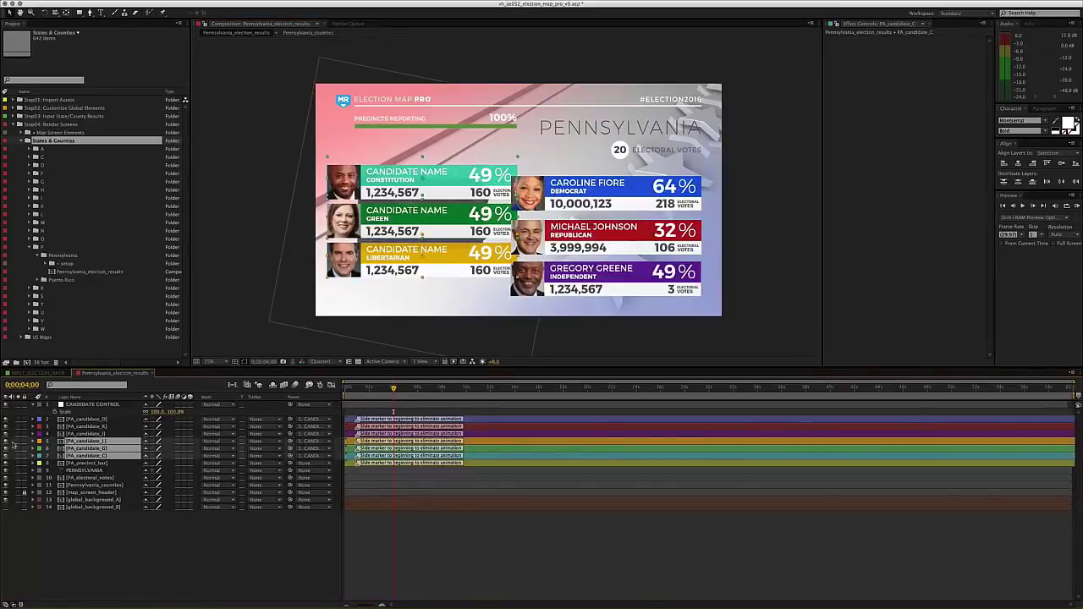
pyautogui.moveTo(6, 455); pyautogui.dragTo(6, 441)
pyautogui.click(228, 560)
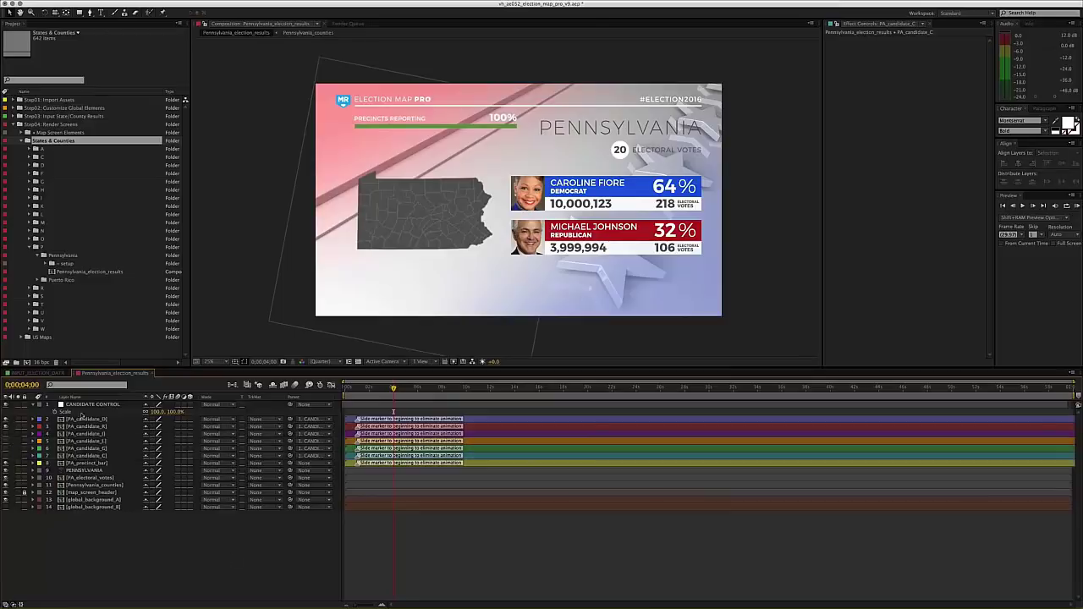
pyautogui.click(77, 407)
pyautogui.click(34, 405)
pyautogui.click(173, 541)
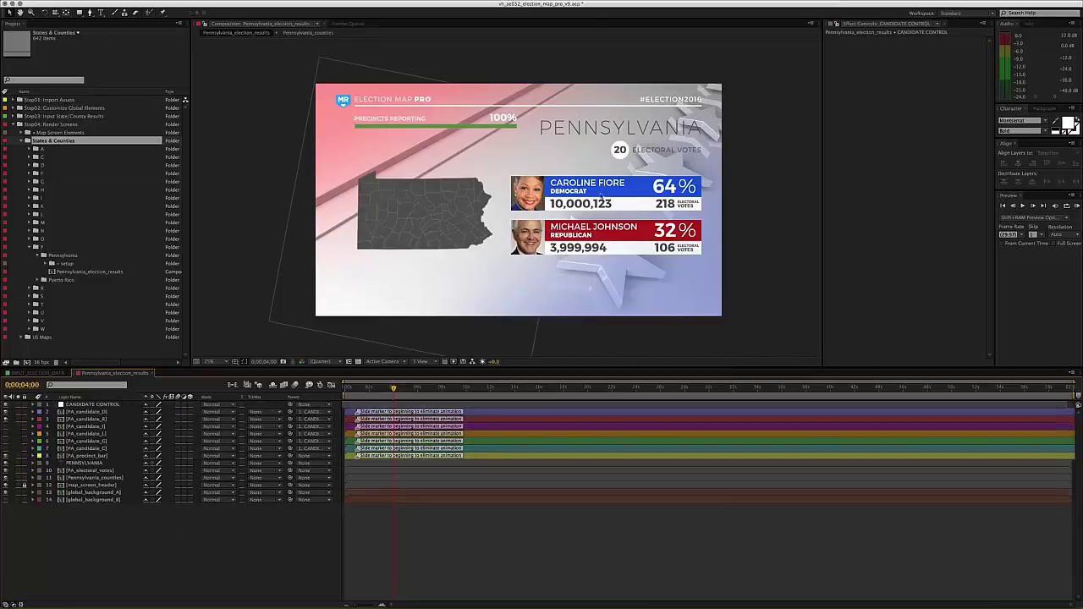
# - Hide the global_background_A star layer and show the global_background_B pink-and-blue backdrop
pyautogui.moveTo(624, 273); pyautogui.dragTo(636, 256)
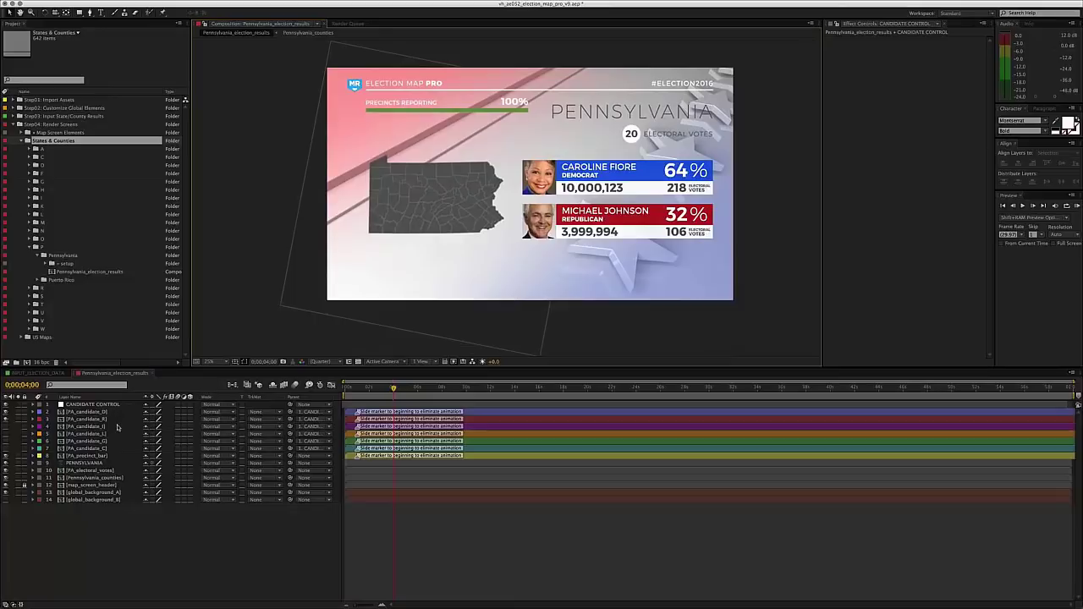
pyautogui.click(90, 470)
pyautogui.click(87, 493)
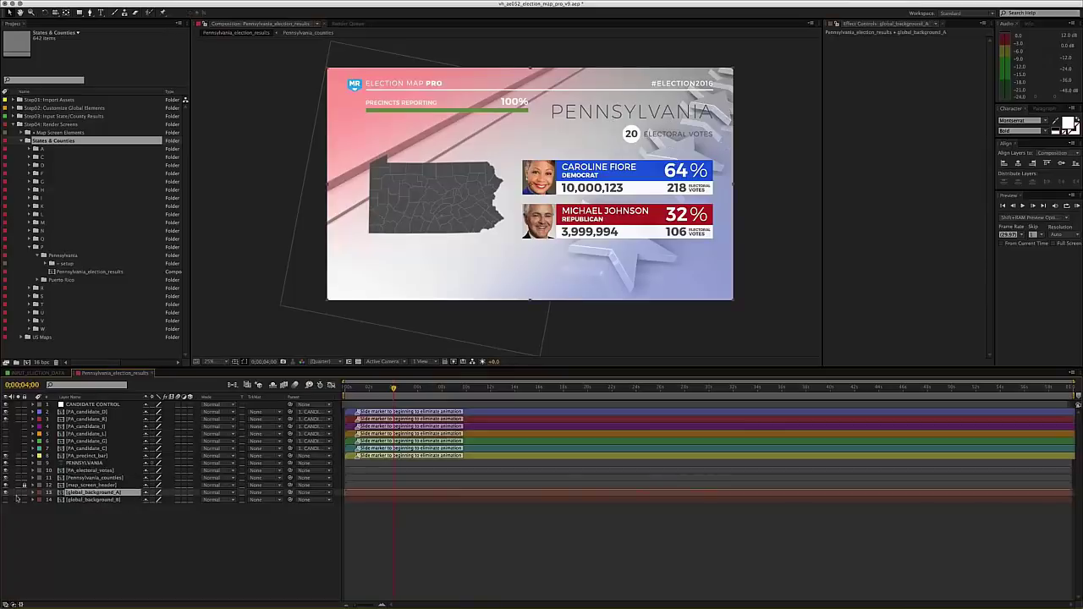
pyautogui.moveTo(461, 177); pyautogui.dragTo(450, 179)
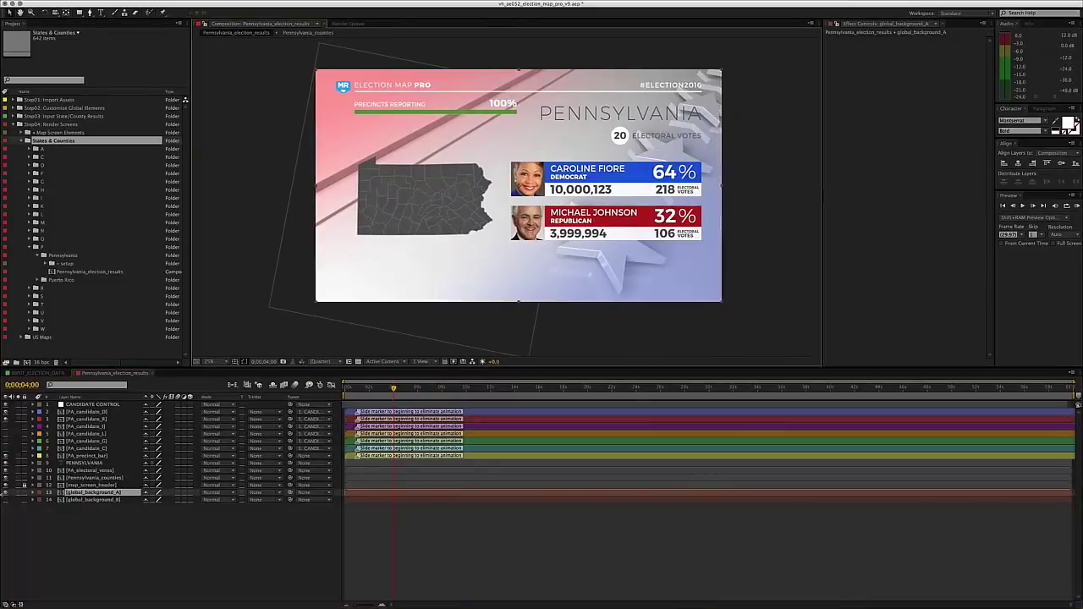
pyautogui.click(5, 499)
pyautogui.click(5, 499)
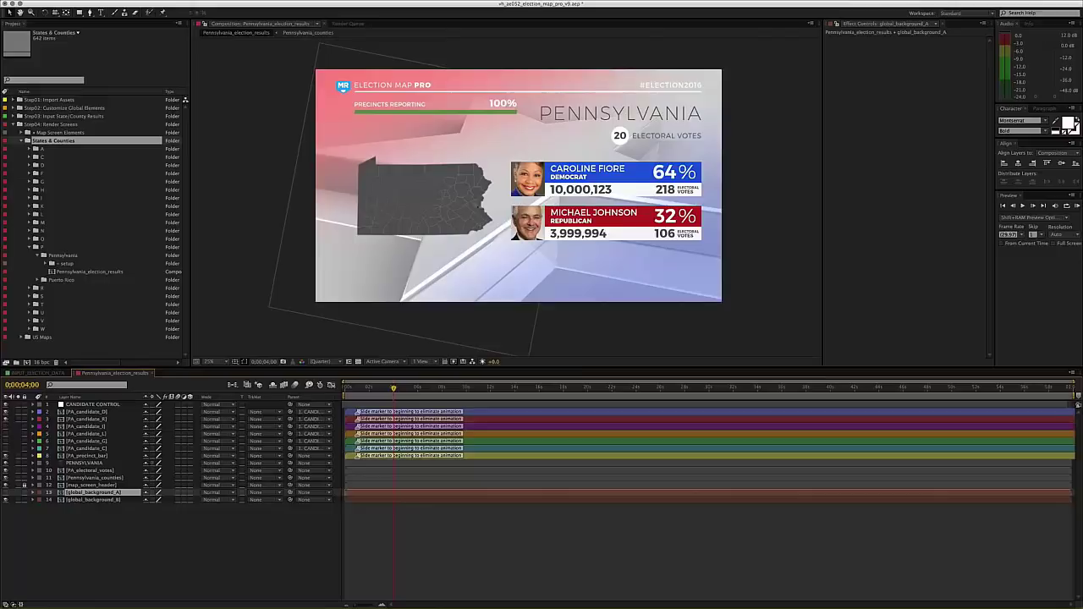
pyautogui.moveTo(492, 161); pyautogui.dragTo(505, 157)
pyautogui.click(353, 389)
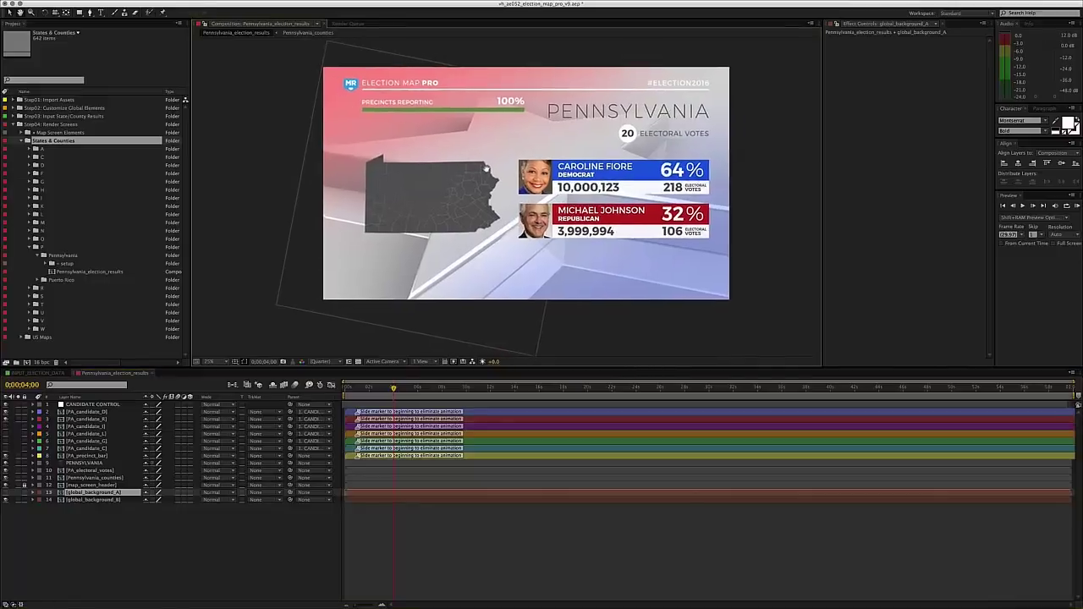
# - Scrub from near 0;00;00;00 to 0;00;01;00 as results climb to 100% reporting, then select PA_precinct_bar
pyautogui.moveTo(353, 388); pyautogui.dragTo(348, 395)
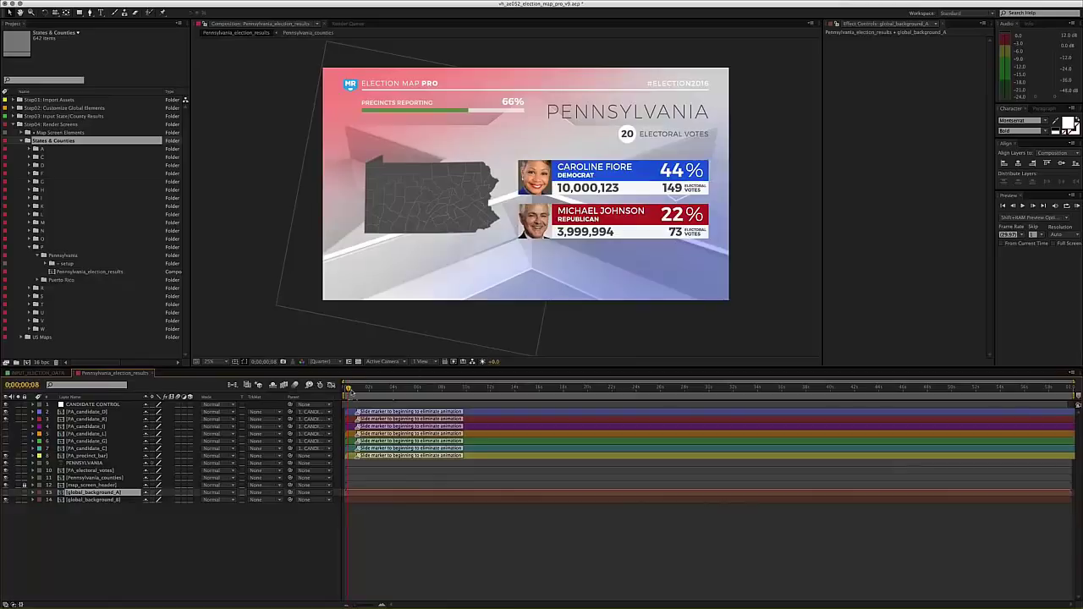
pyautogui.moveTo(350, 391); pyautogui.dragTo(353, 390)
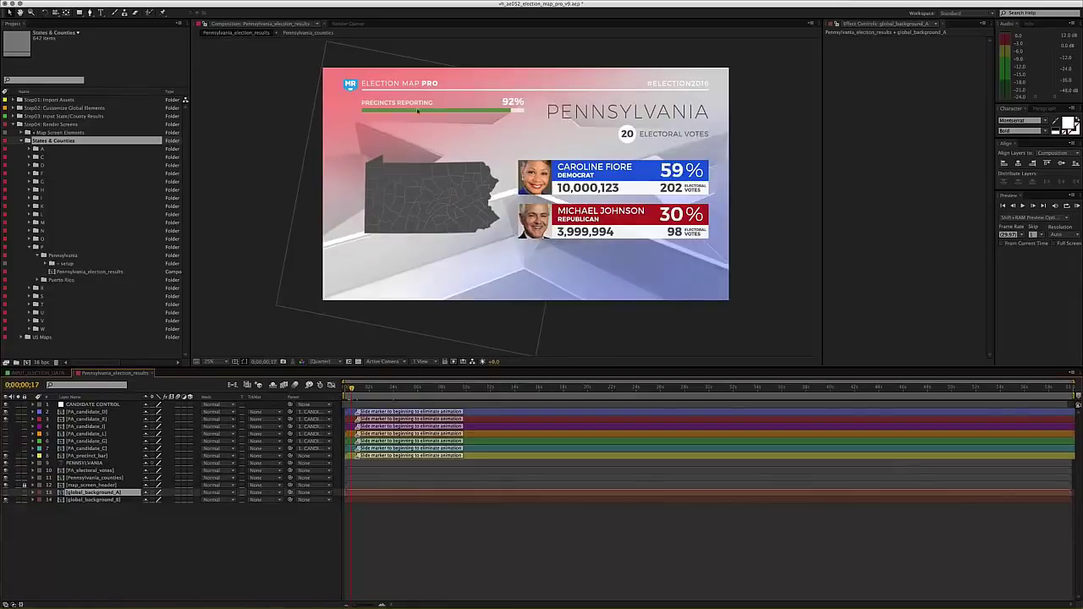
pyautogui.moveTo(356, 393); pyautogui.dragTo(357, 402)
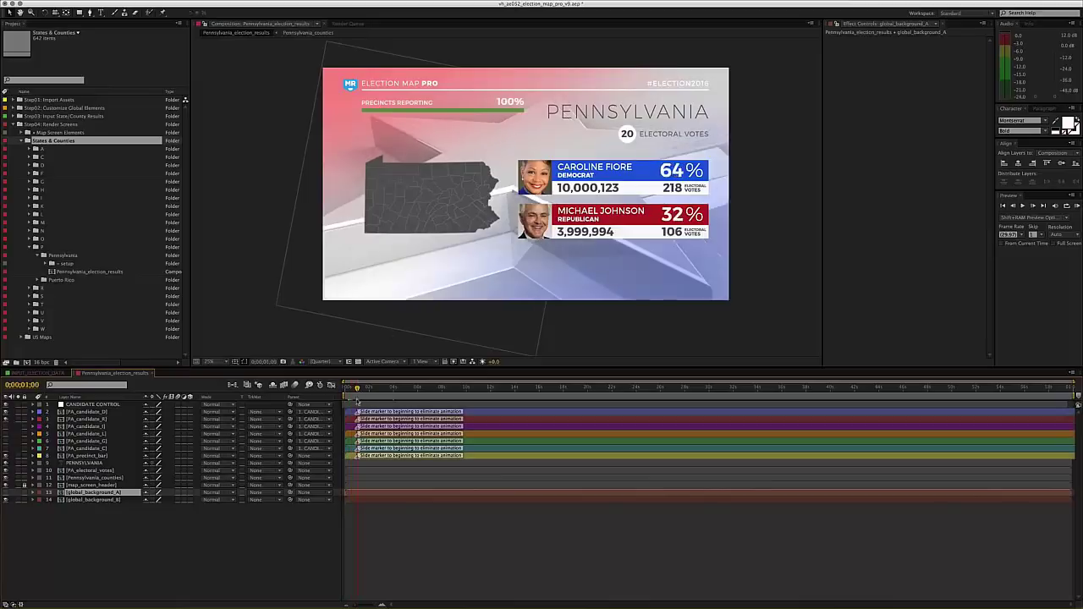
pyautogui.click(398, 107)
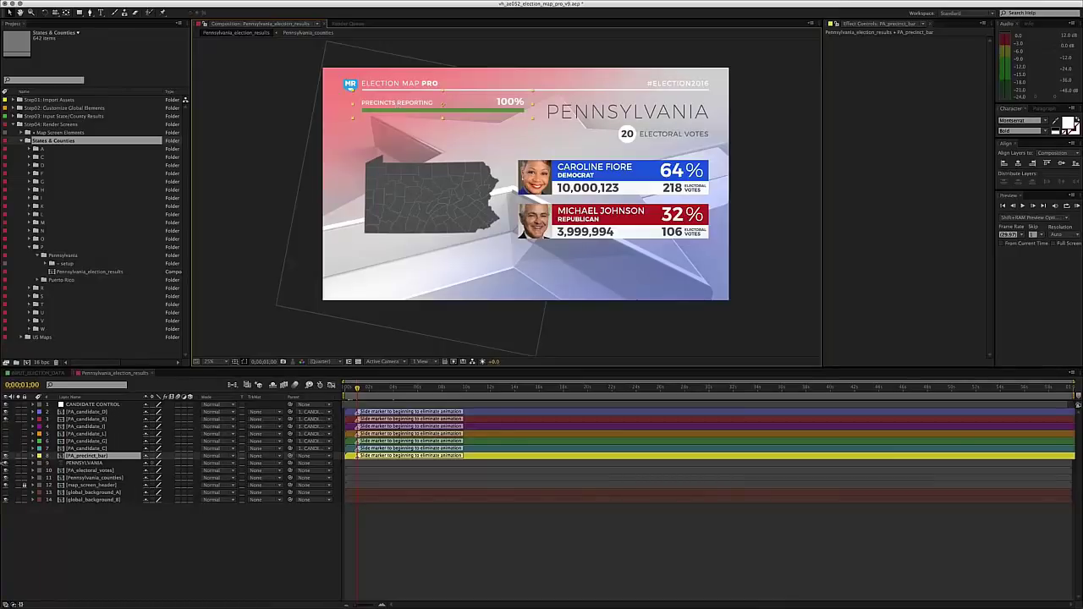
# - Inside PA_precinct_bar, set the CONTROL layer's Slider to 46 and confirm the bar reads 46%
pyautogui.doubleClick(95, 456)
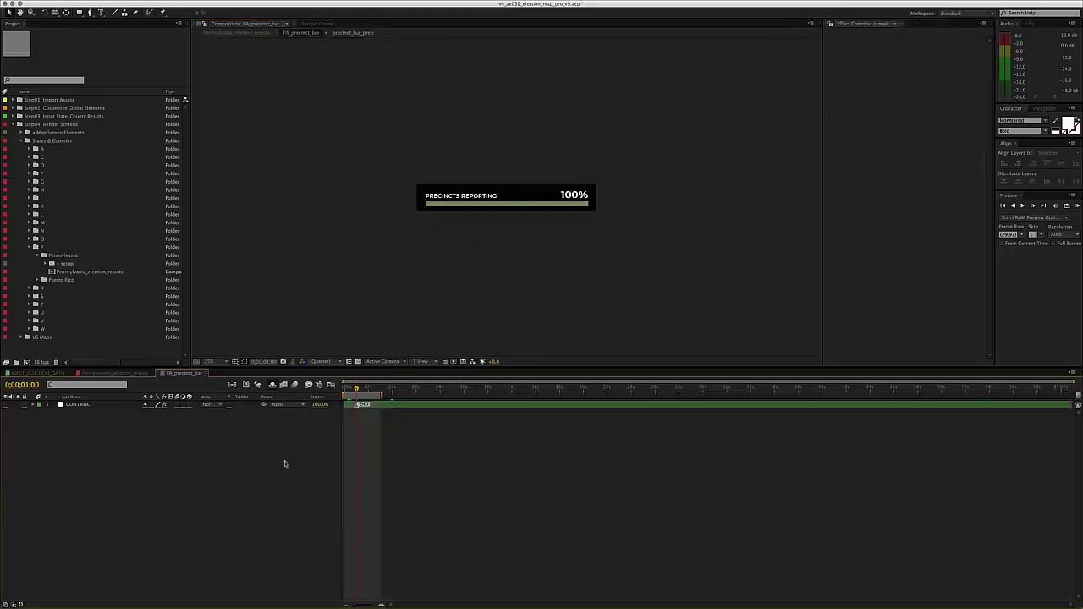
pyautogui.click(375, 407)
pyautogui.press('=')
pyautogui.press('=')
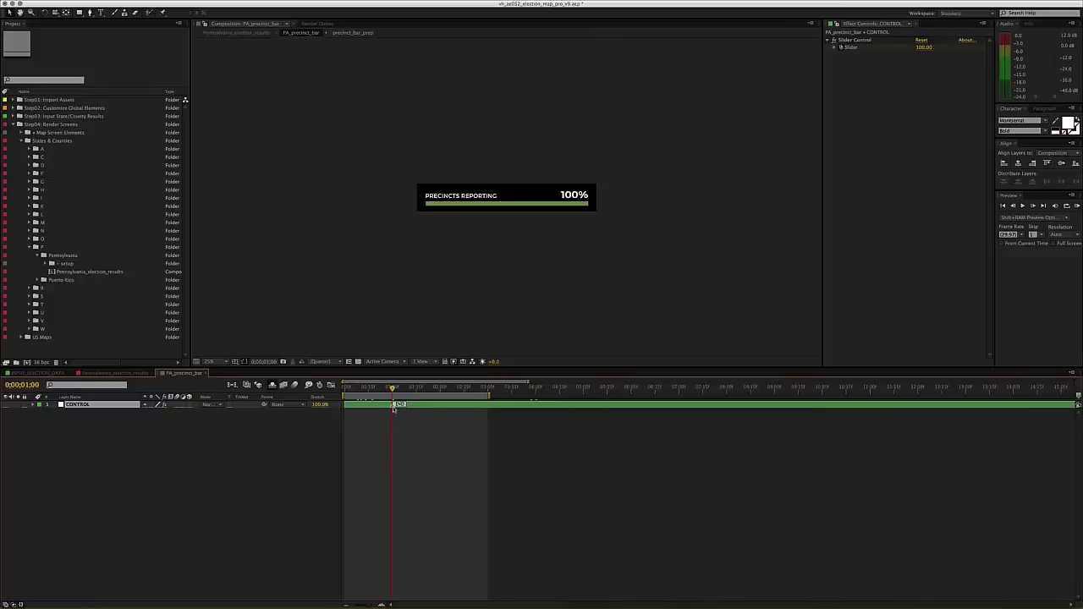
pyautogui.press('u')
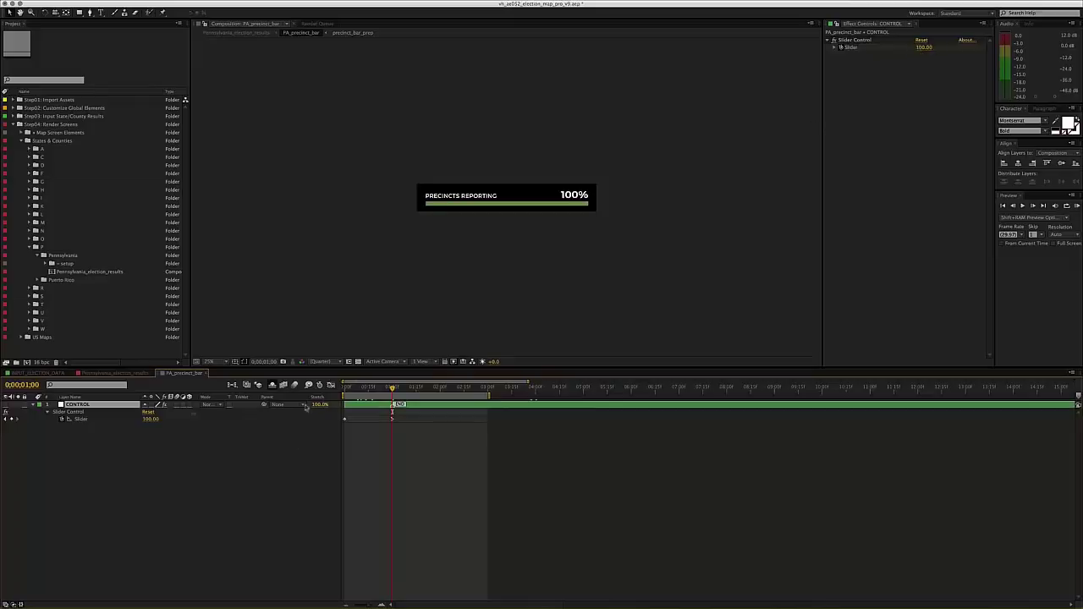
pyautogui.click(924, 46)
pyautogui.write('46')
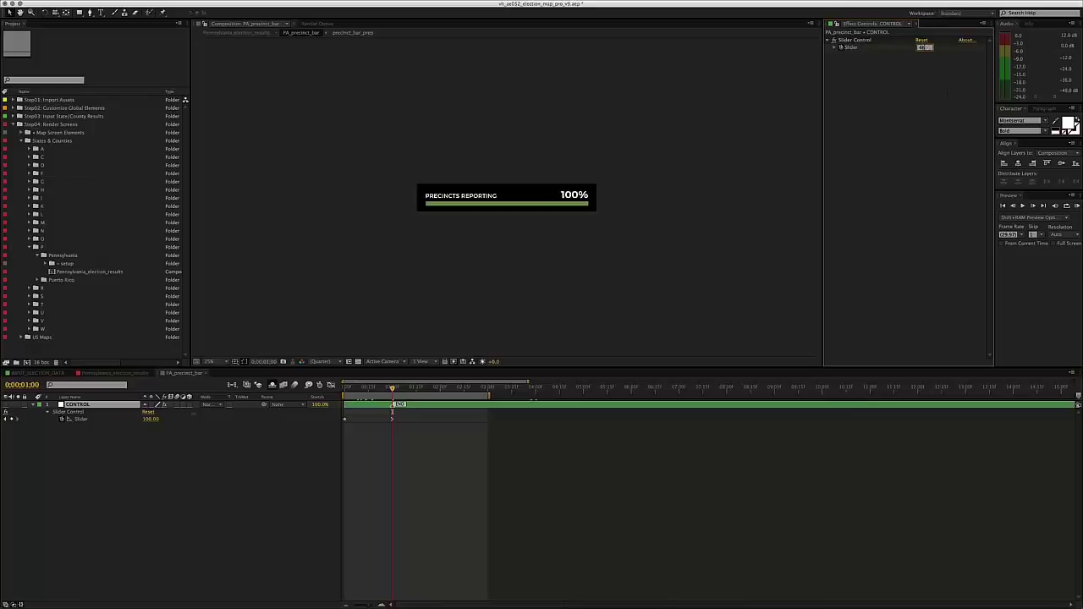
pyautogui.press('Return')
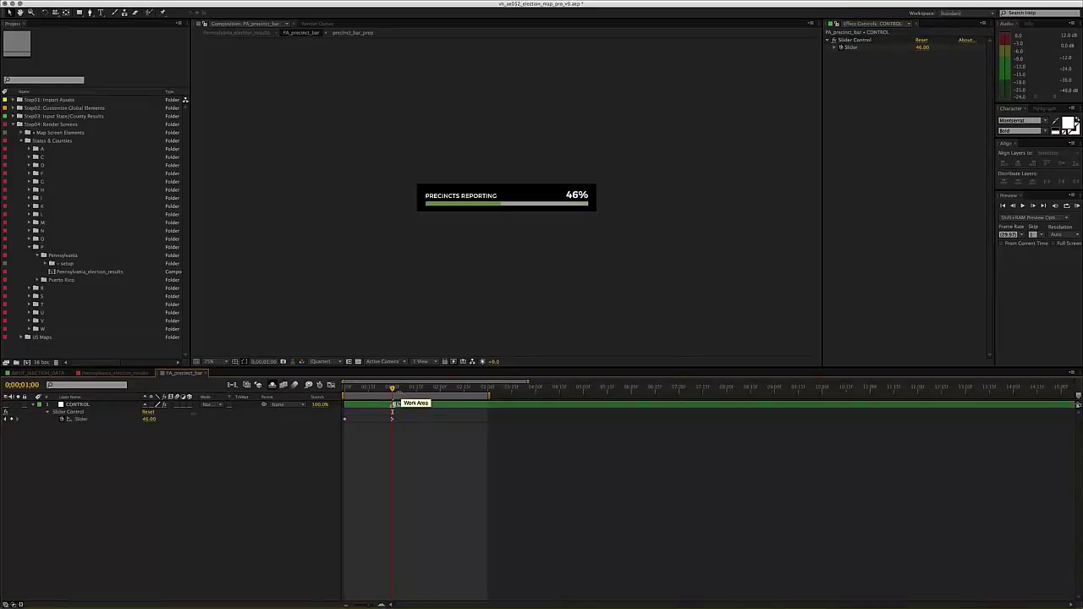
pyautogui.moveTo(391, 387); pyautogui.dragTo(389, 387)
pyautogui.press('k')
# - Return to Pennsylvania_election_results and select the 20 ELECTORAL VOTES element in the viewer
pyautogui.click(126, 374)
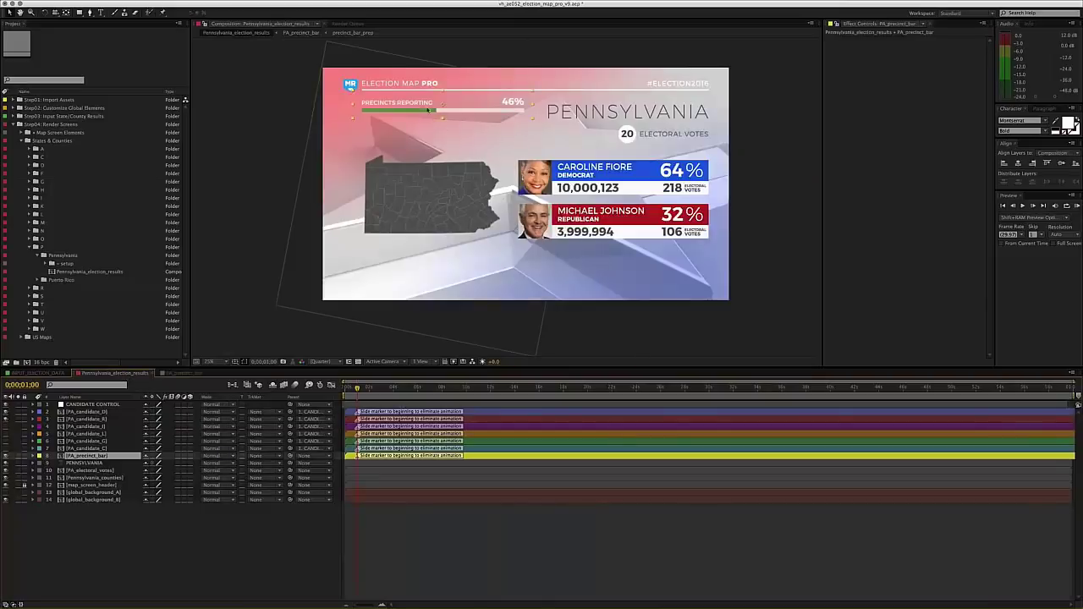
pyautogui.click(257, 101)
pyautogui.moveTo(387, 135); pyautogui.dragTo(369, 137)
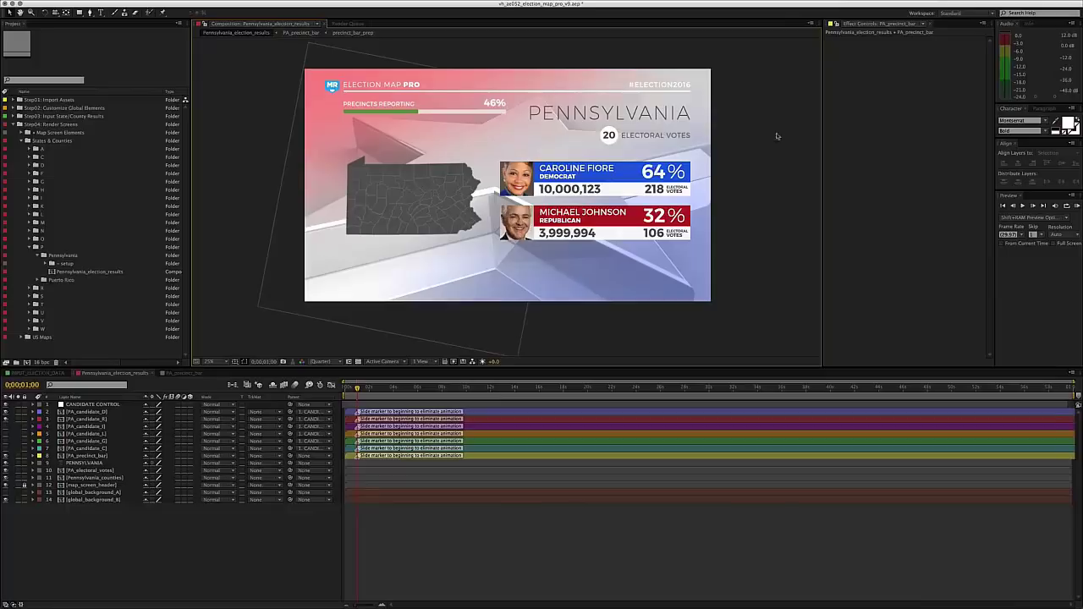
pyautogui.click(641, 135)
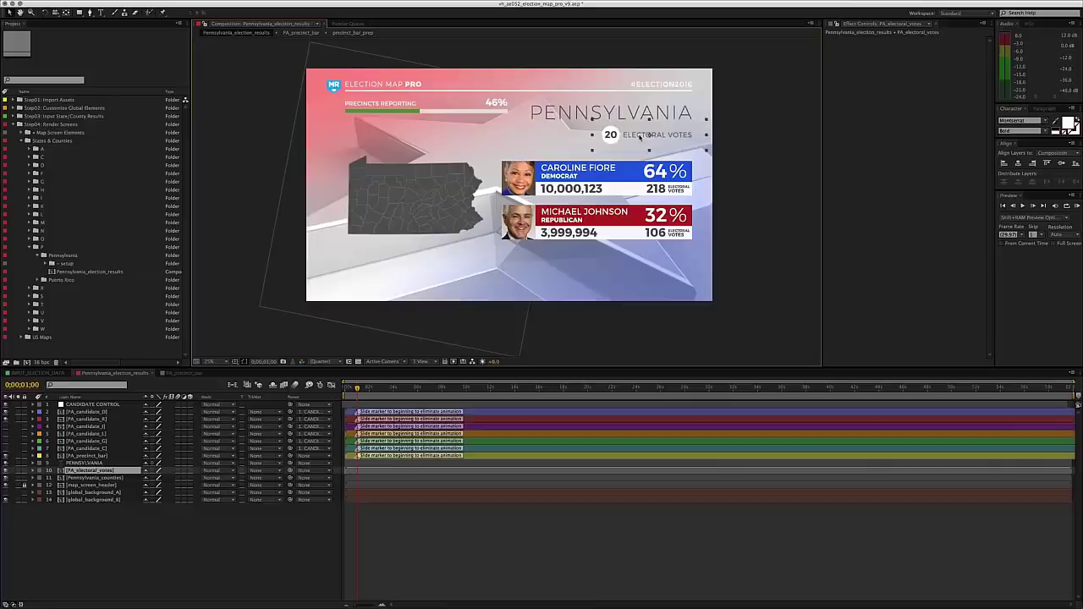
# - Open PA_electoral_votes, then electoral_votes_module, and select the number box circle layer
pyautogui.doubleClick(641, 135)
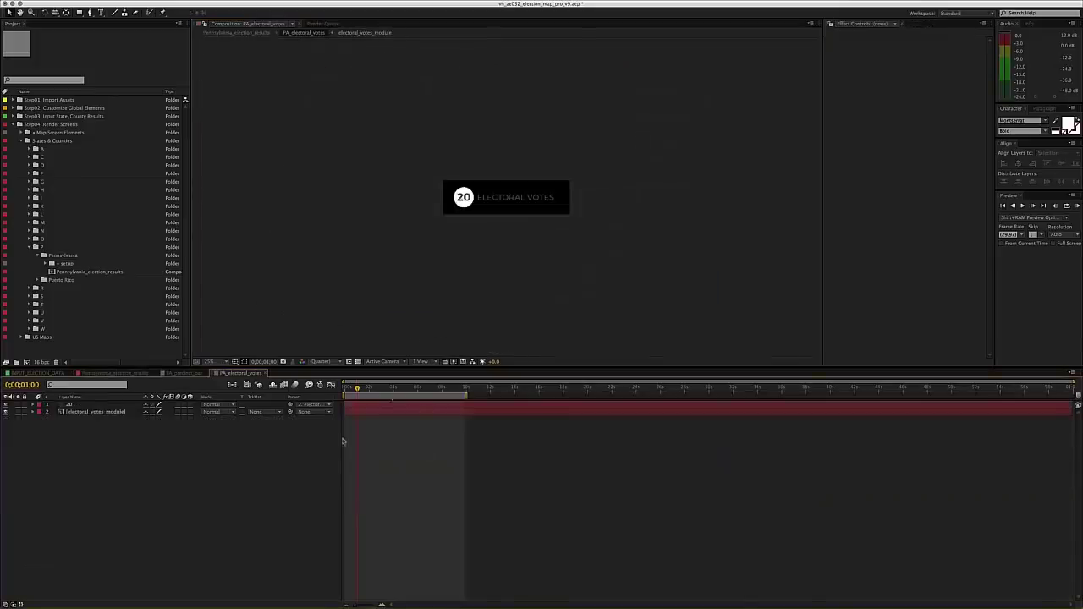
pyautogui.click(67, 406)
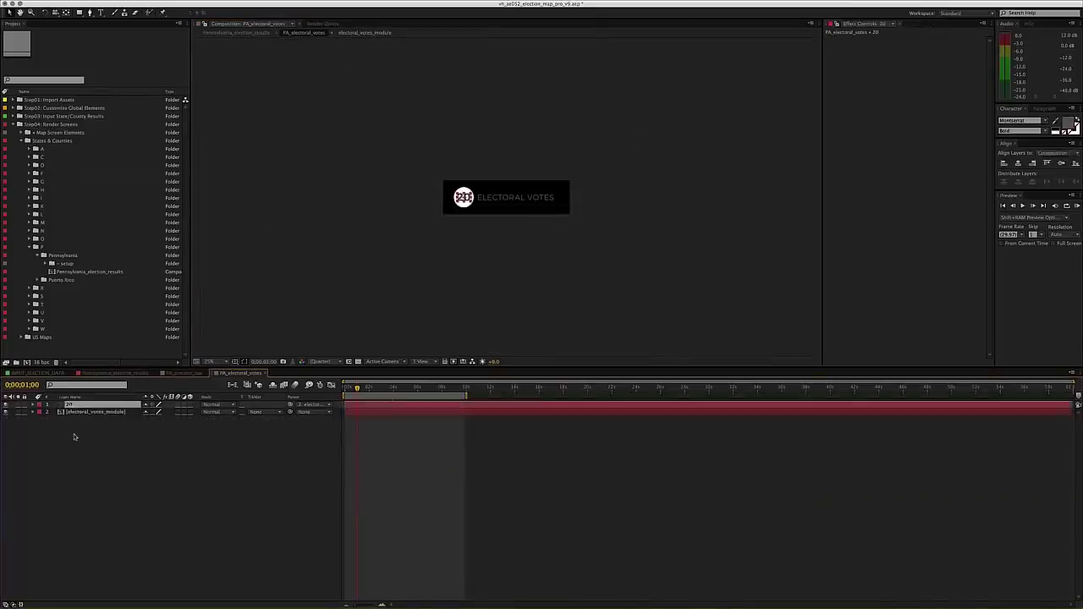
pyautogui.click(74, 436)
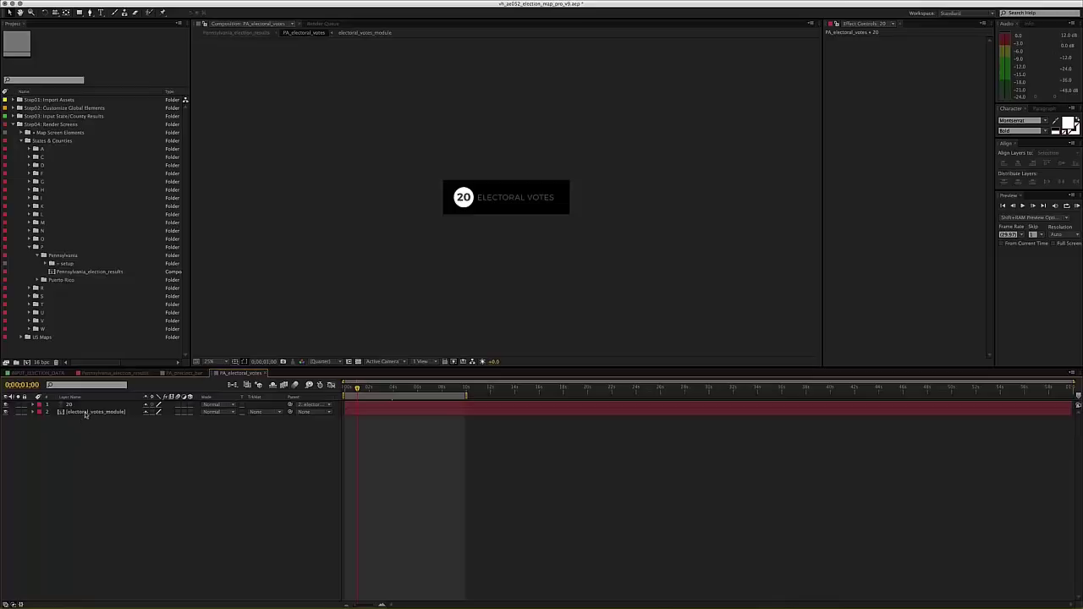
pyautogui.doubleClick(85, 412)
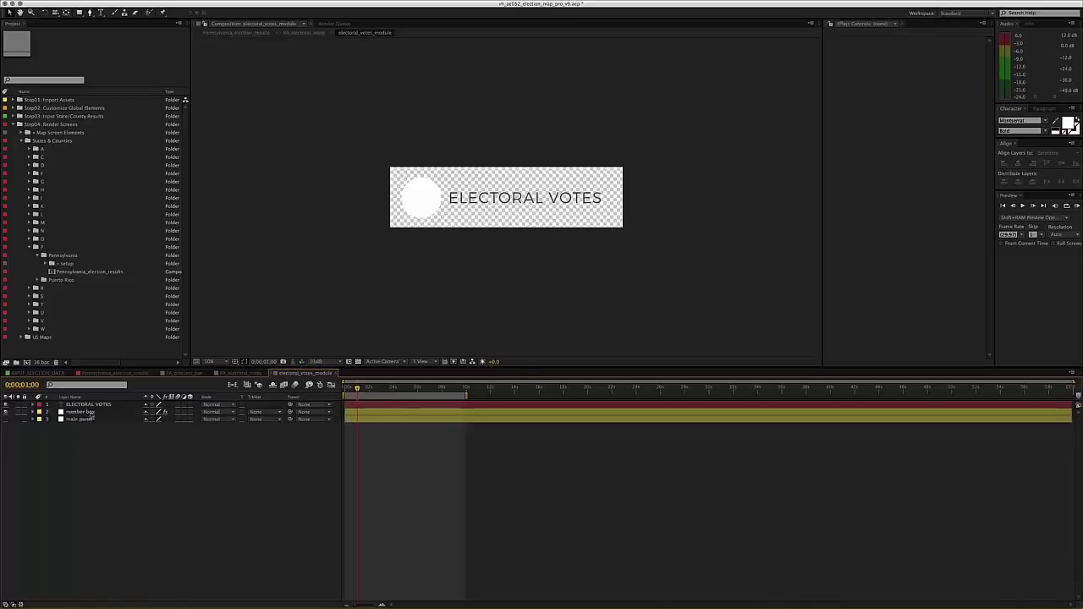
pyautogui.click(75, 412)
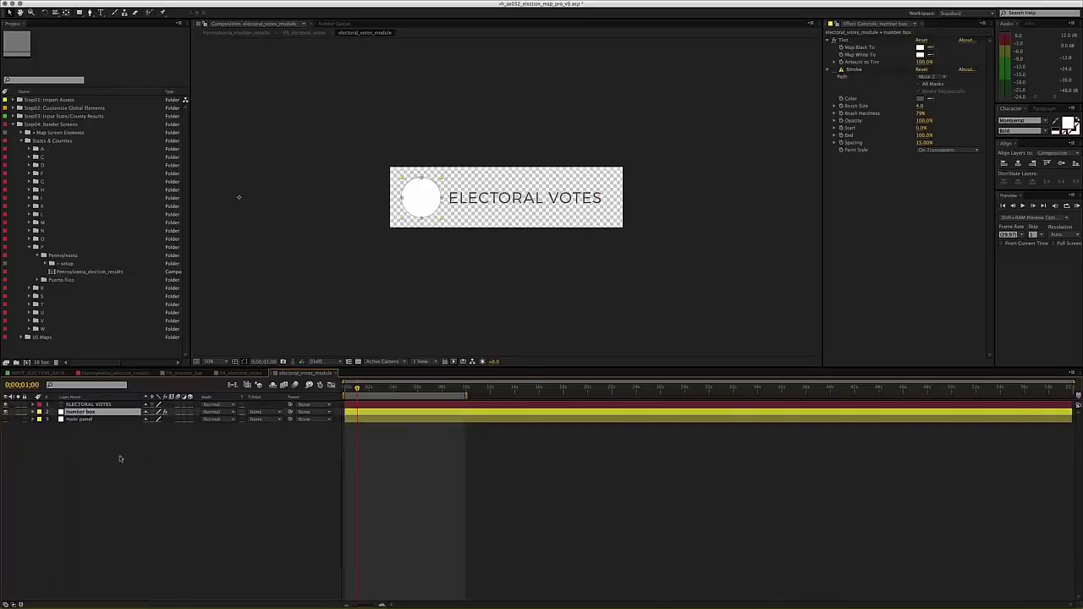
pyautogui.click(146, 478)
pyautogui.click(74, 412)
# - Set the number box Tint's Map Black To D4AA00 and Map White To orange FF5C00
pyautogui.click(920, 48)
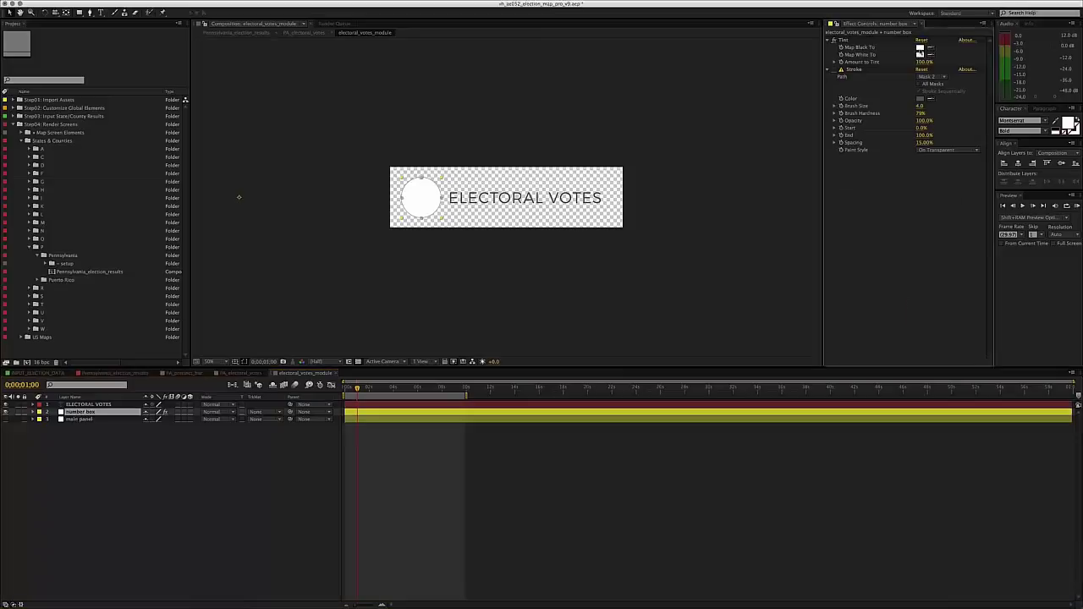
pyautogui.write('D4AA00')
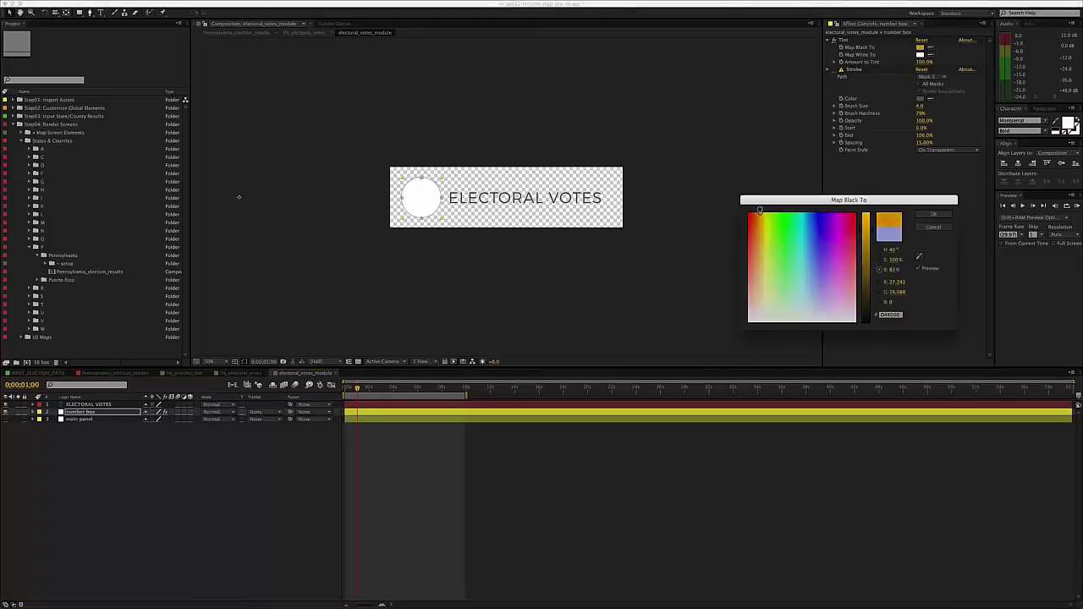
pyautogui.press('Return')
pyautogui.click(920, 54)
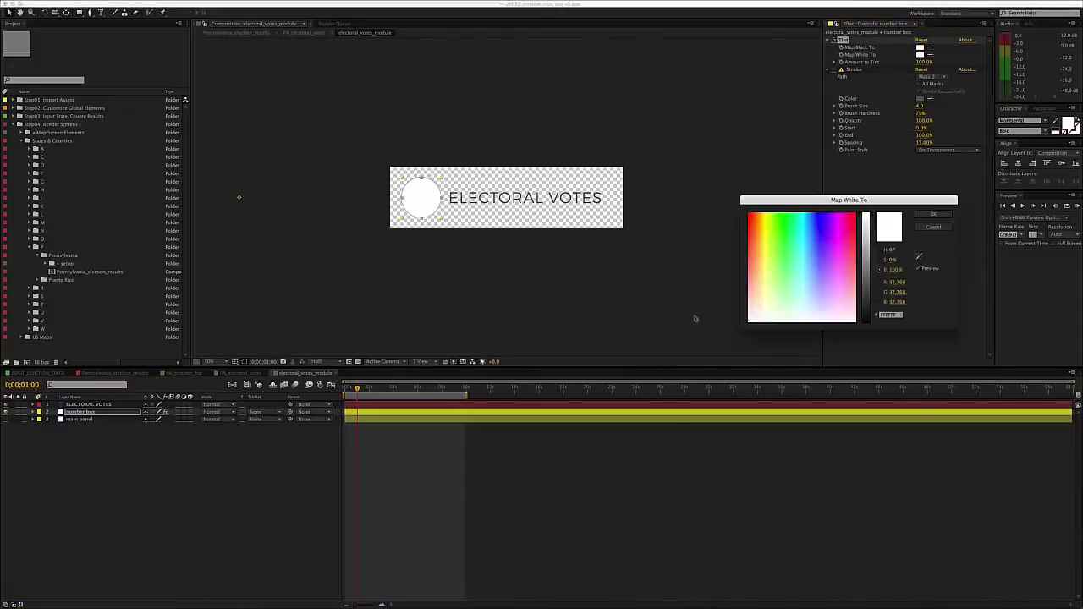
pyautogui.write('FFE600FF5C00')
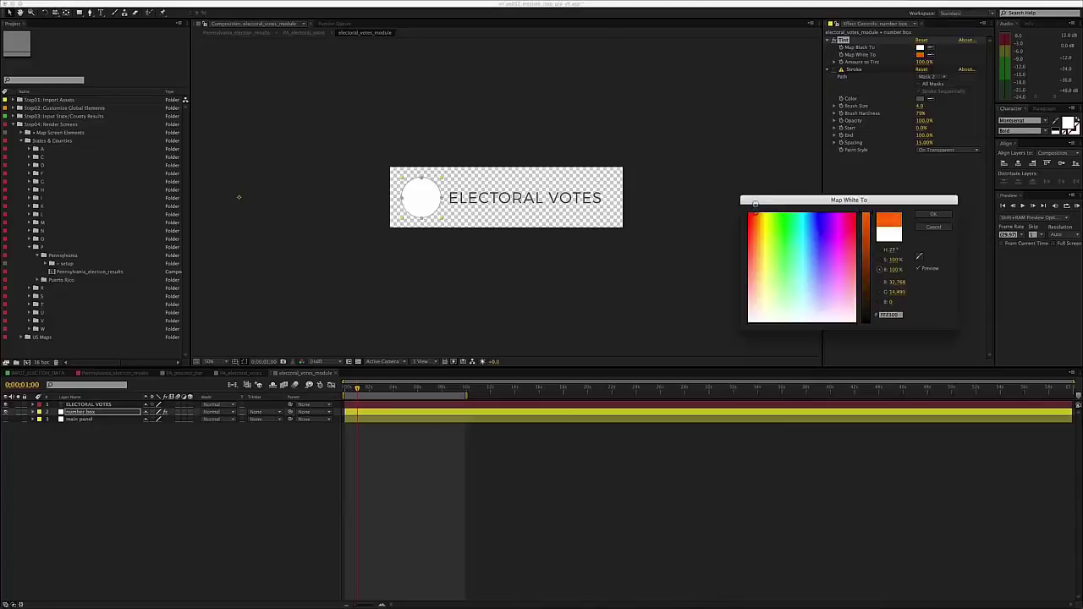
pyautogui.press('Return')
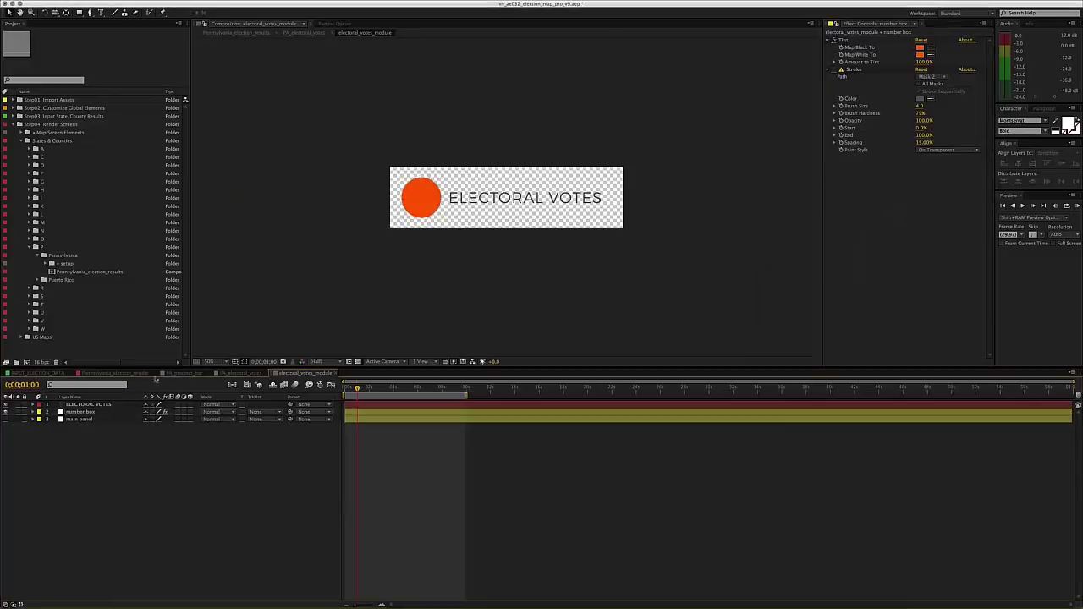
pyautogui.click(80, 404)
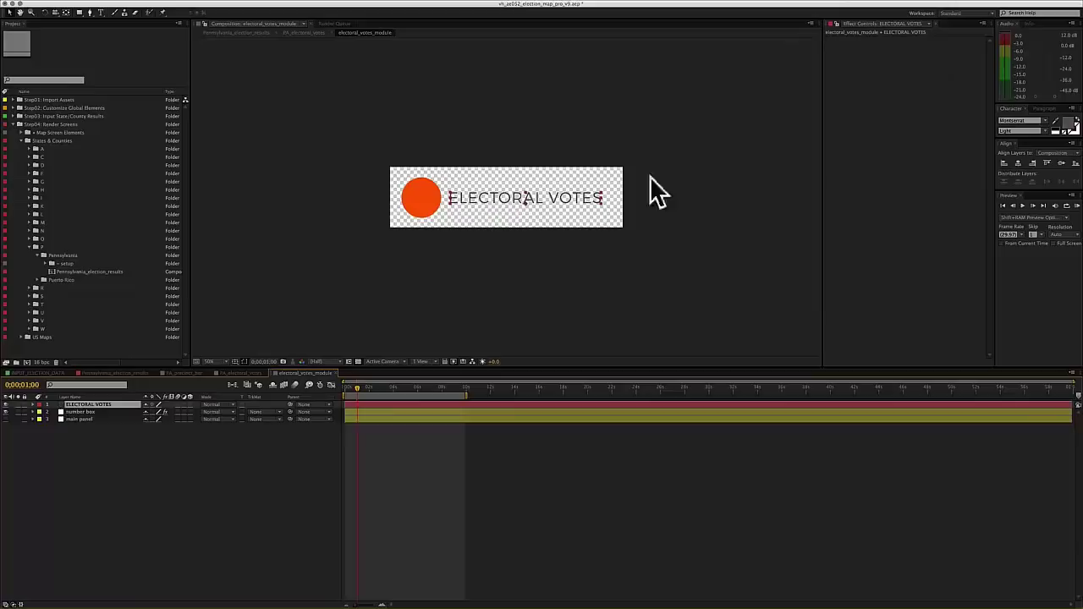
pyautogui.click(225, 374)
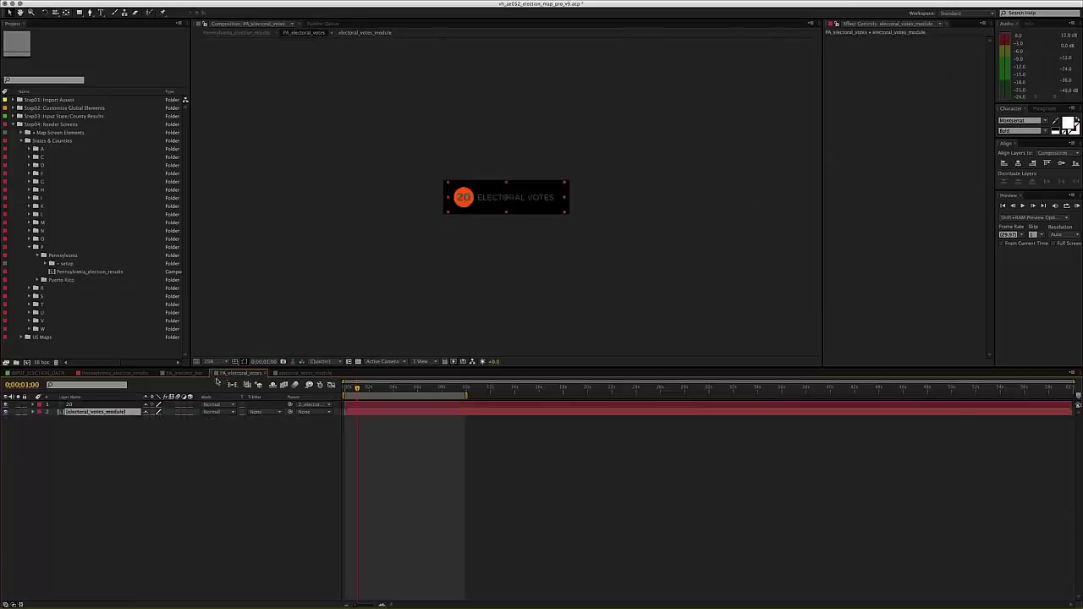
pyautogui.click(91, 406)
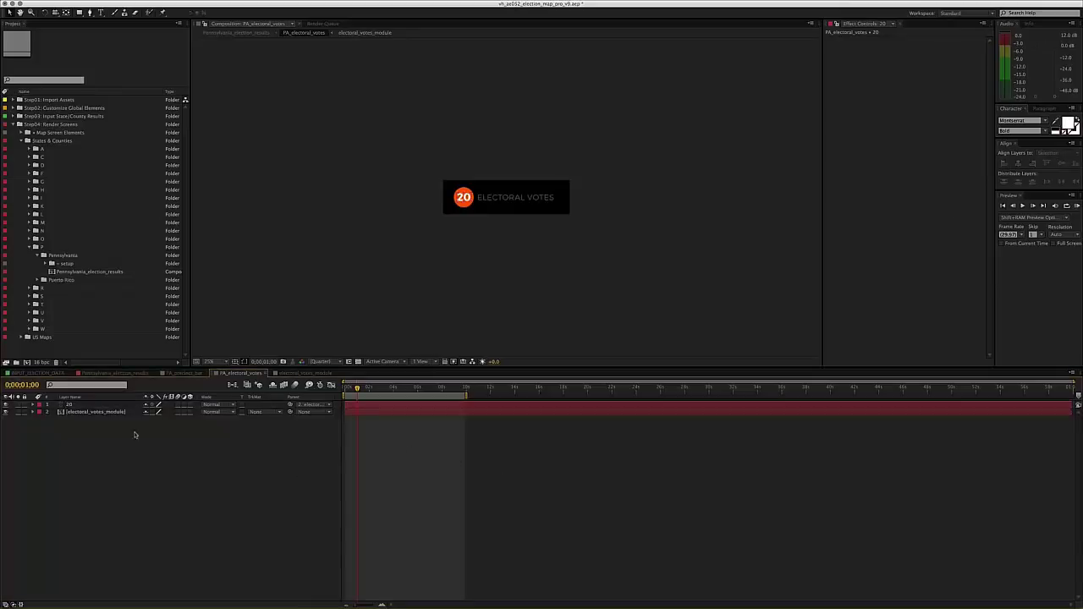
pyautogui.click(124, 374)
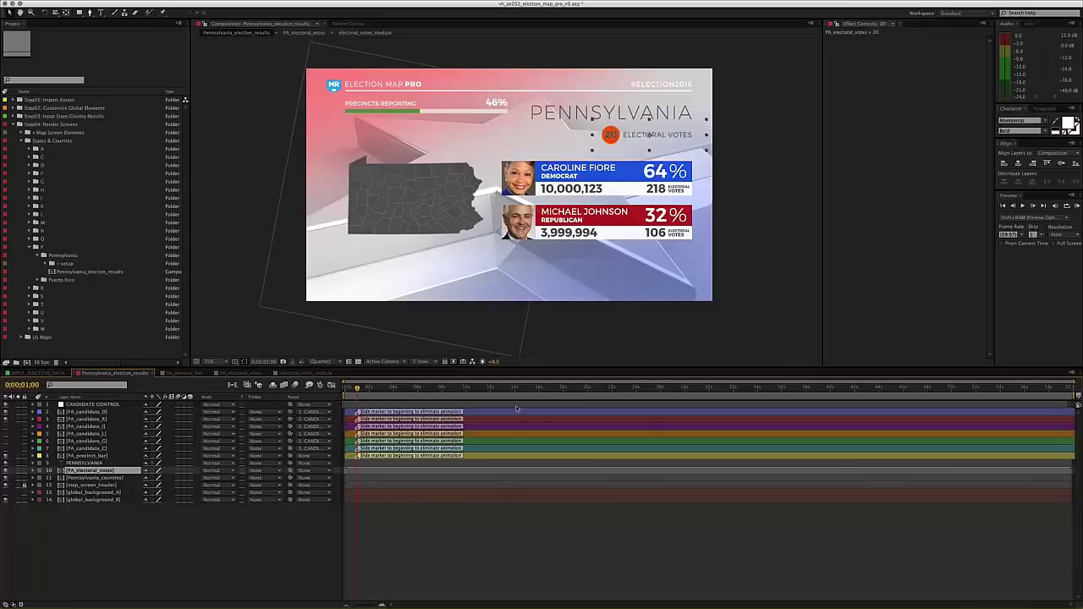
pyautogui.click(118, 510)
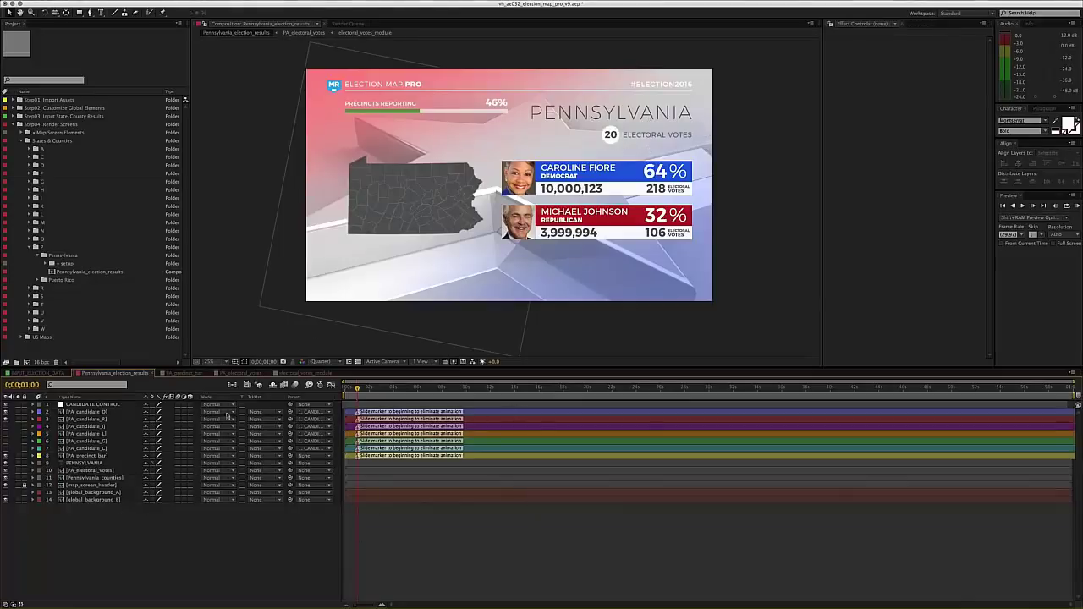
pyautogui.click(85, 456)
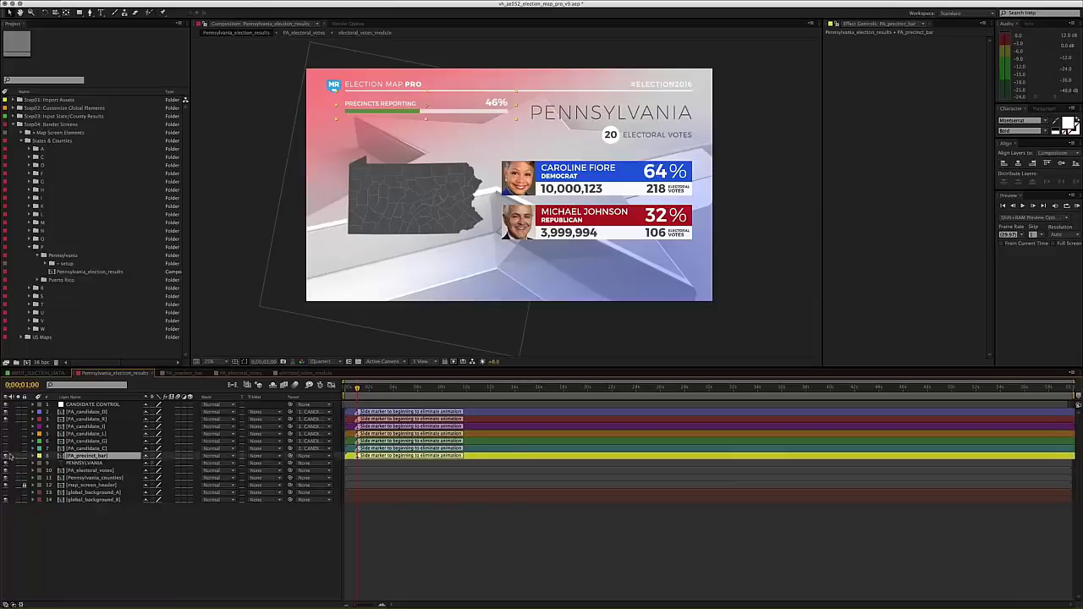
pyautogui.click(6, 456)
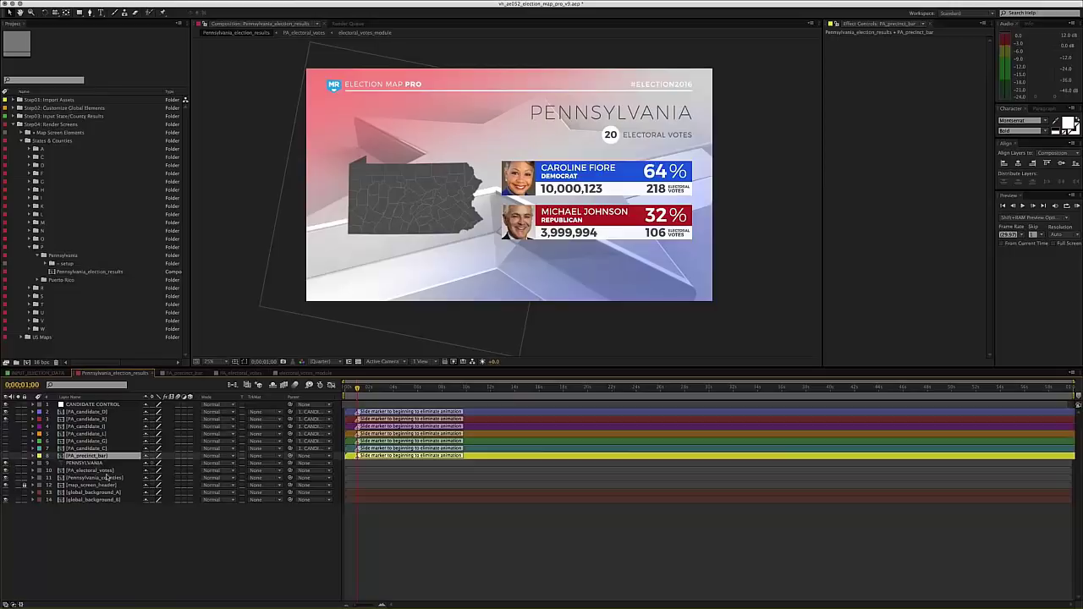
pyautogui.click(101, 470)
pyautogui.click(6, 470)
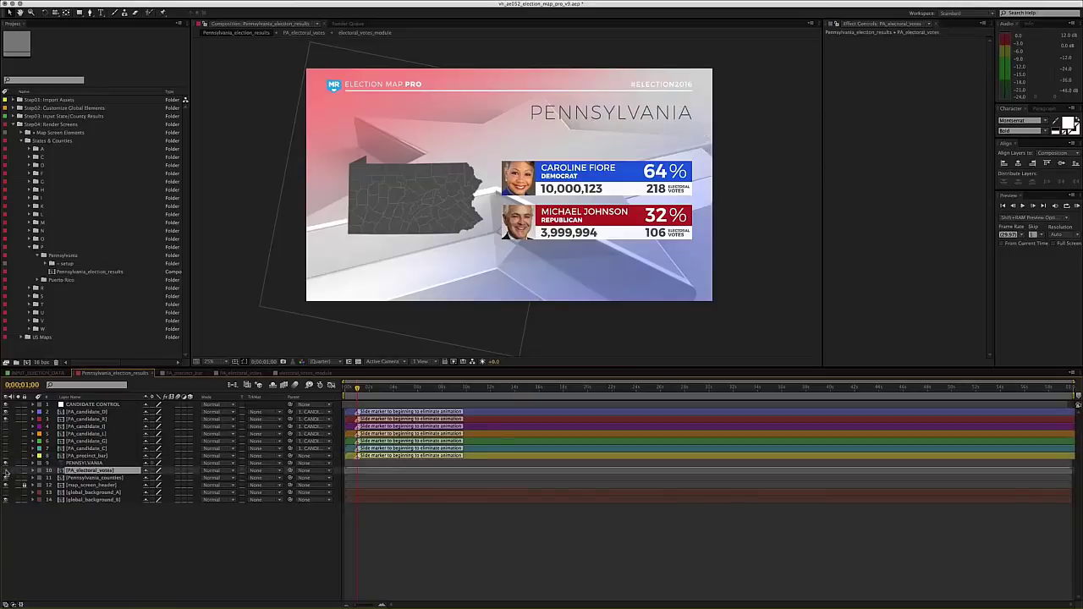
pyautogui.click(6, 470)
pyautogui.click(165, 528)
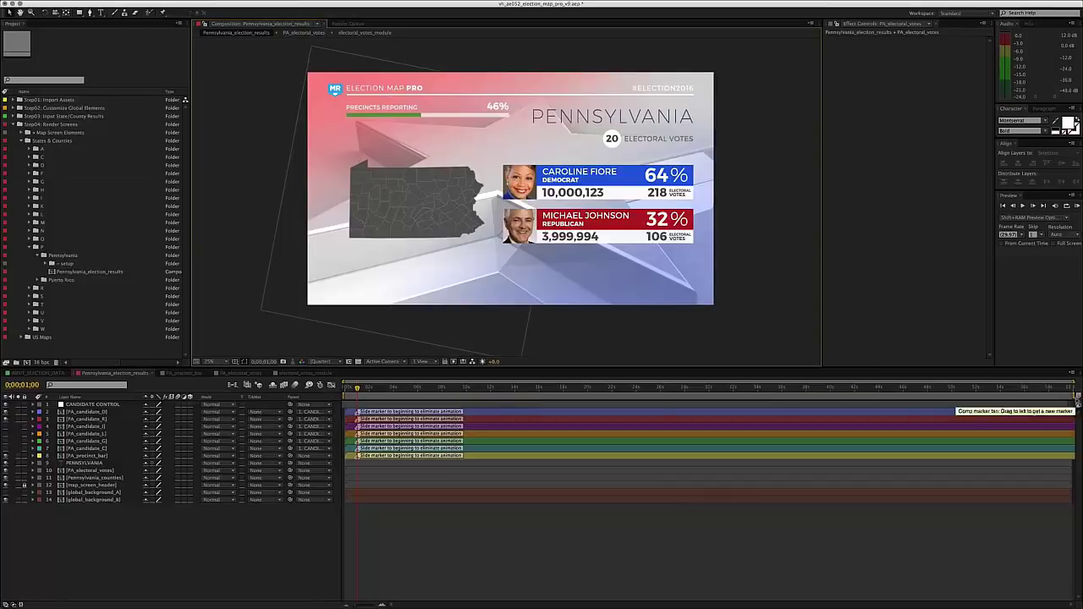
# - Clear the layer selection and close the Pennsylvania_election_results composition tabs
pyautogui.click(1071, 406)
pyautogui.click(836, 565)
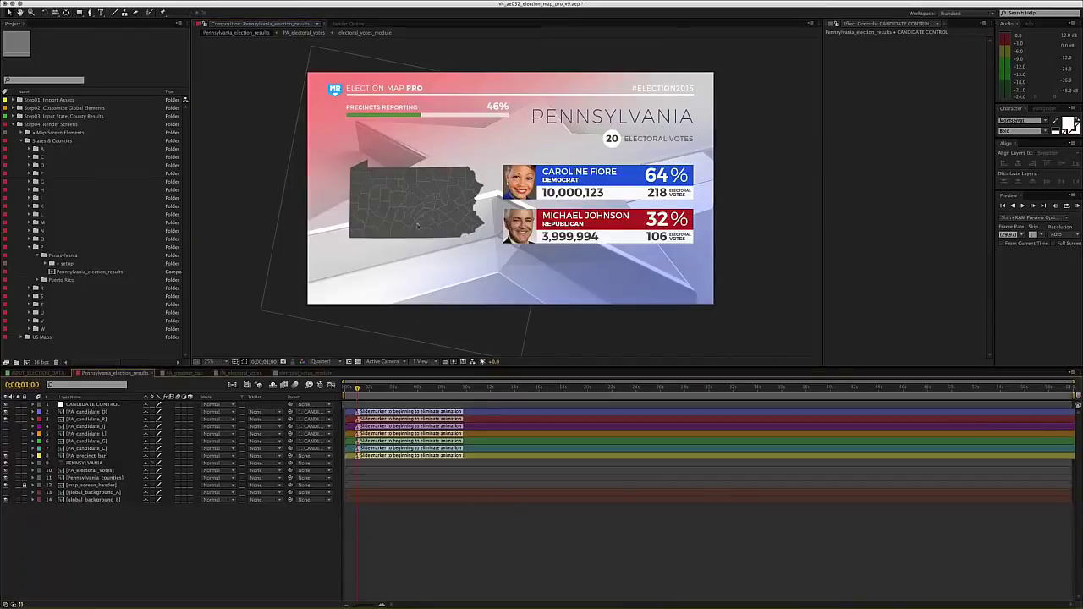
pyautogui.moveTo(420, 188); pyautogui.dragTo(419, 186)
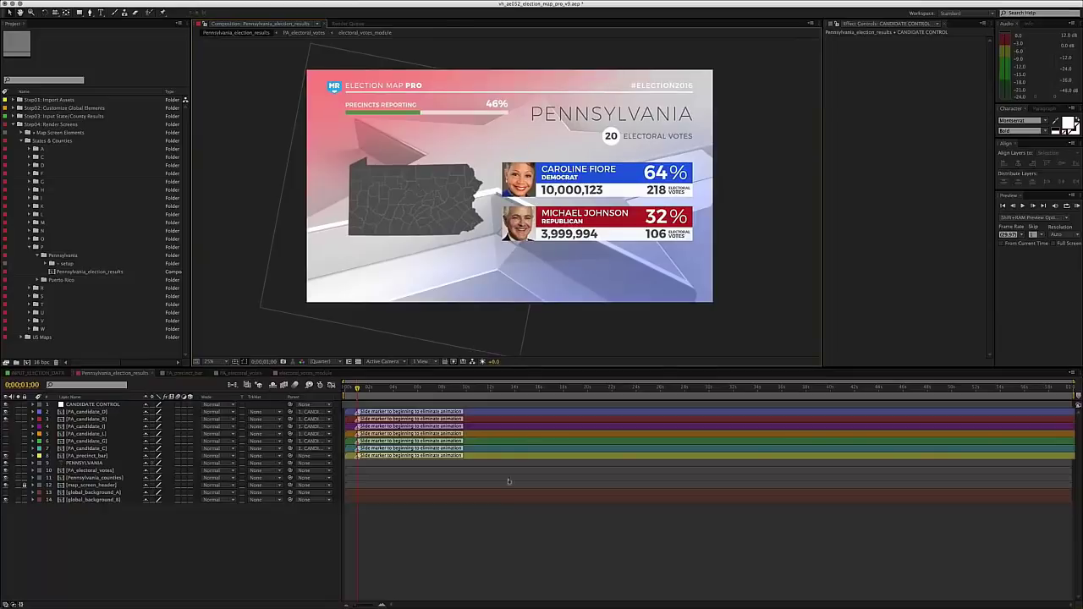
pyautogui.click(498, 528)
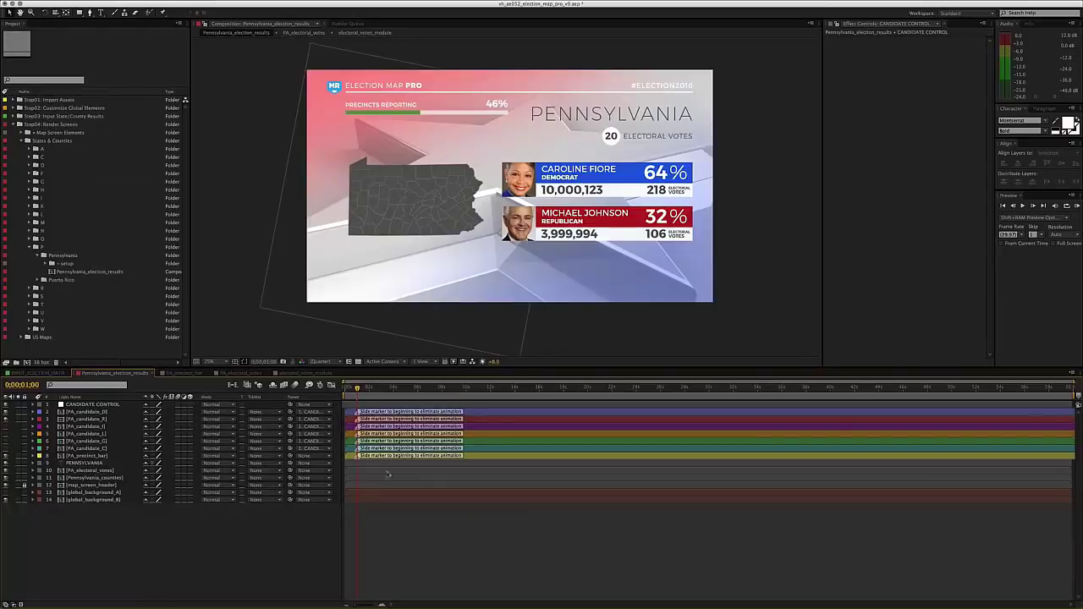
pyautogui.click(298, 373)
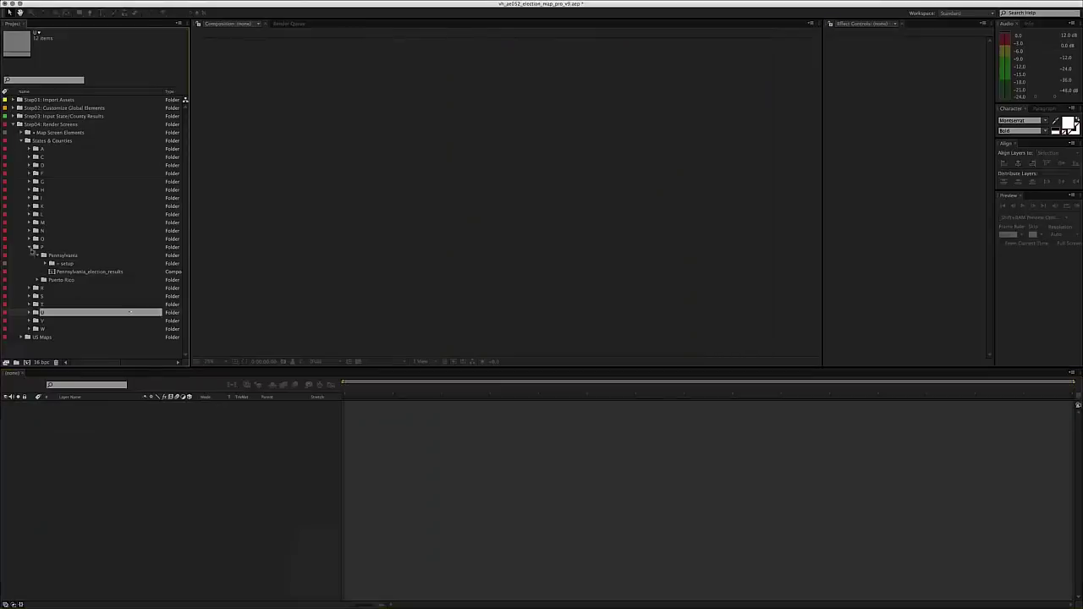
# - Collapse the P state folder and the States & Counties folder in the Project panel
pyautogui.click(30, 248)
pyautogui.click(21, 142)
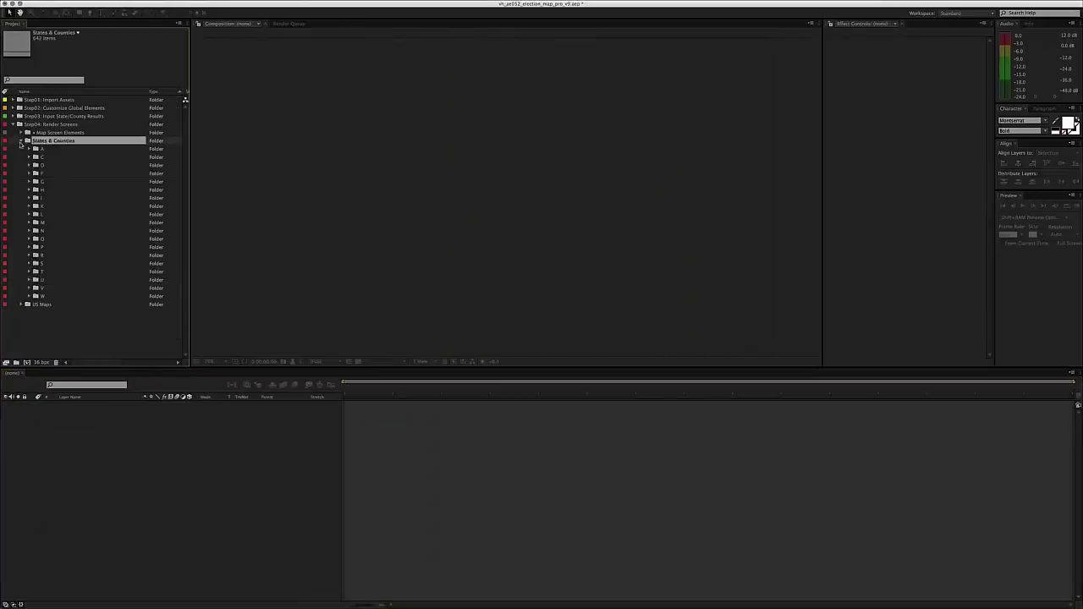
pyautogui.click(20, 140)
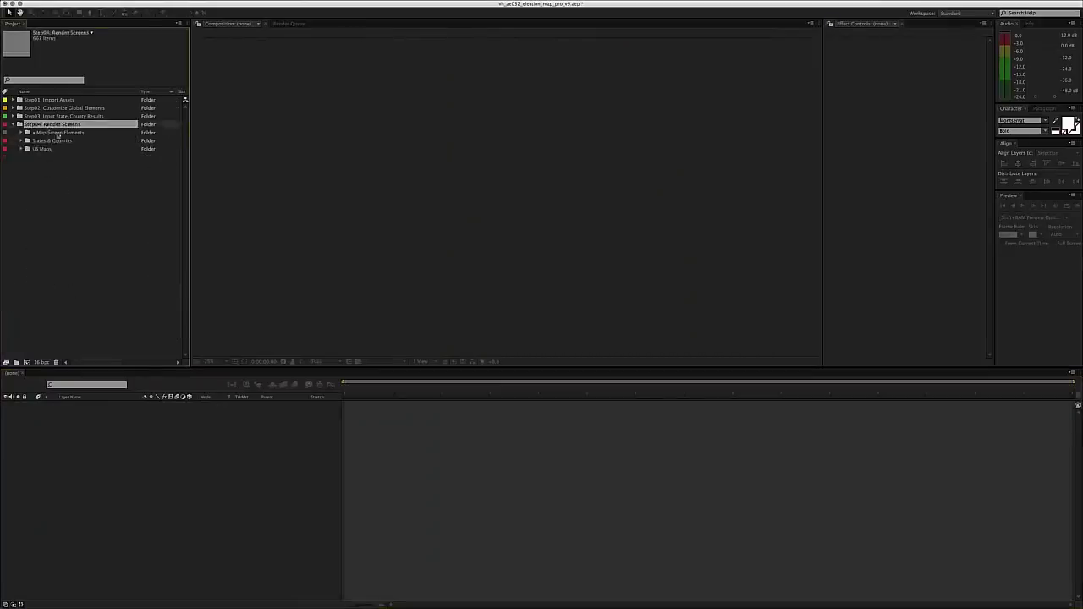
pyautogui.click(51, 133)
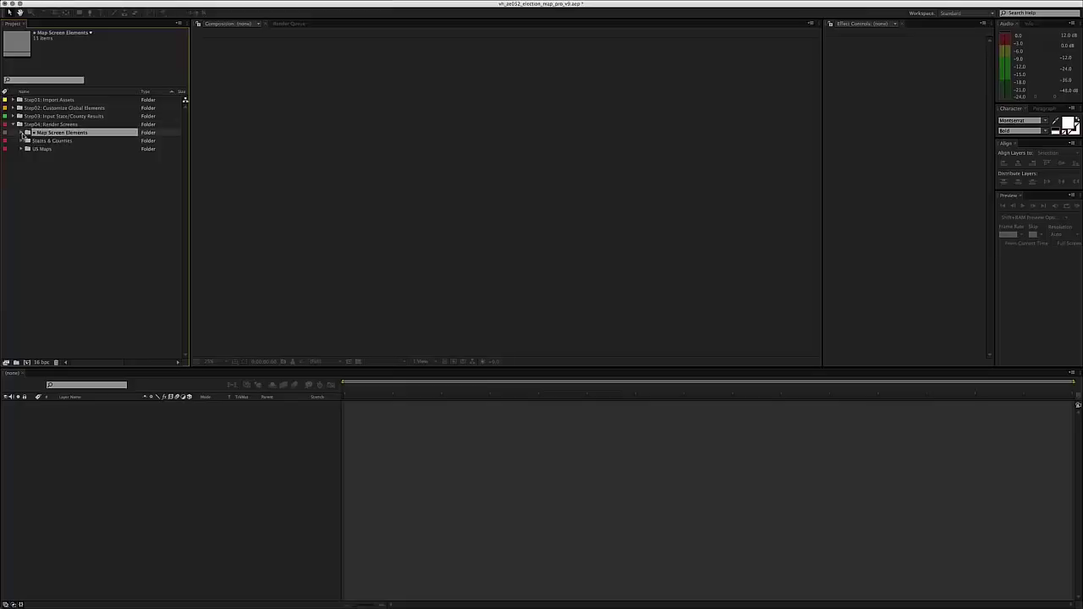
# - Expand Map Screen Elements, inspect electoral_votes_module at 0;00;05;19, then close it
pyautogui.click(22, 133)
pyautogui.click(52, 149)
pyautogui.click(52, 157)
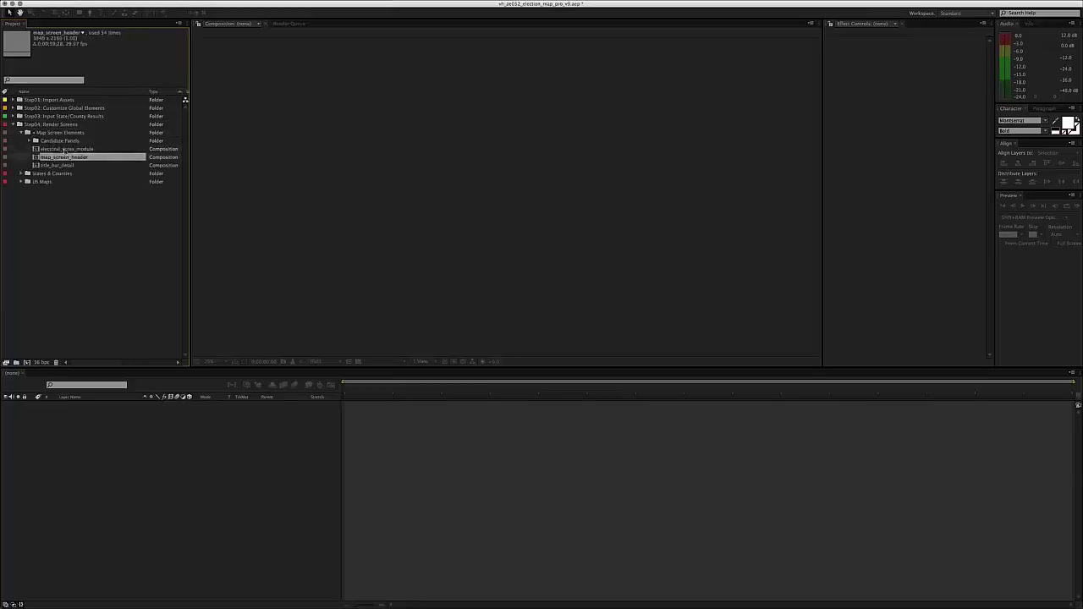
pyautogui.doubleClick(64, 149)
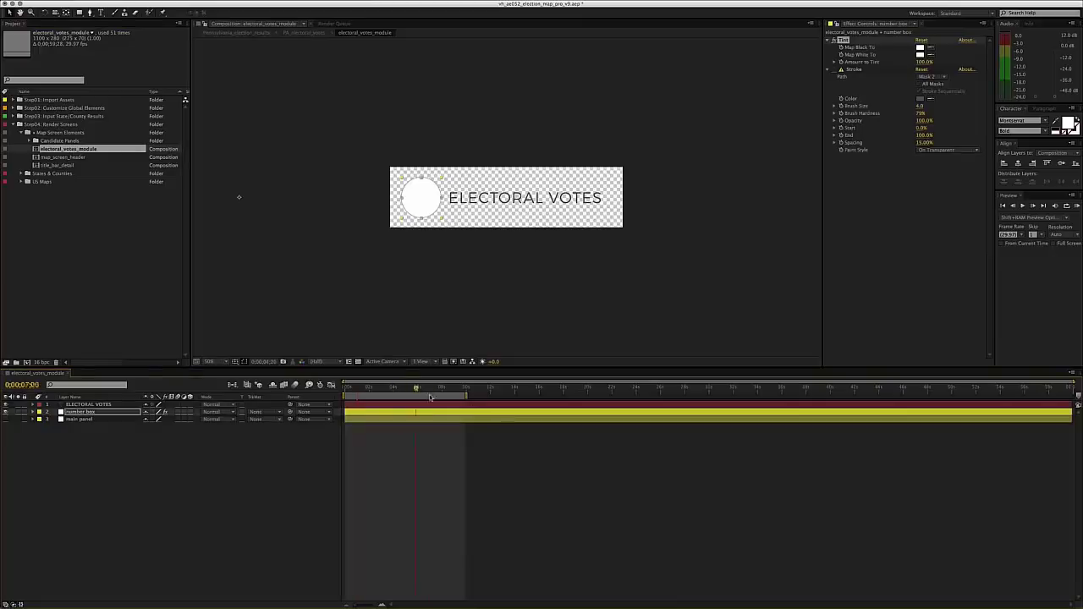
pyautogui.click(414, 389)
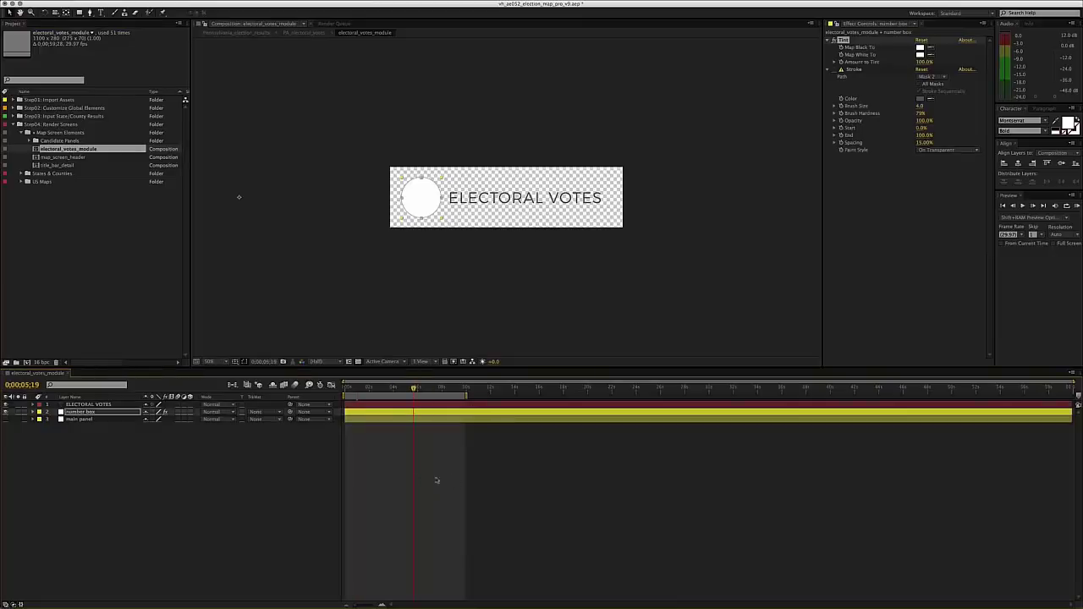
pyautogui.click(218, 502)
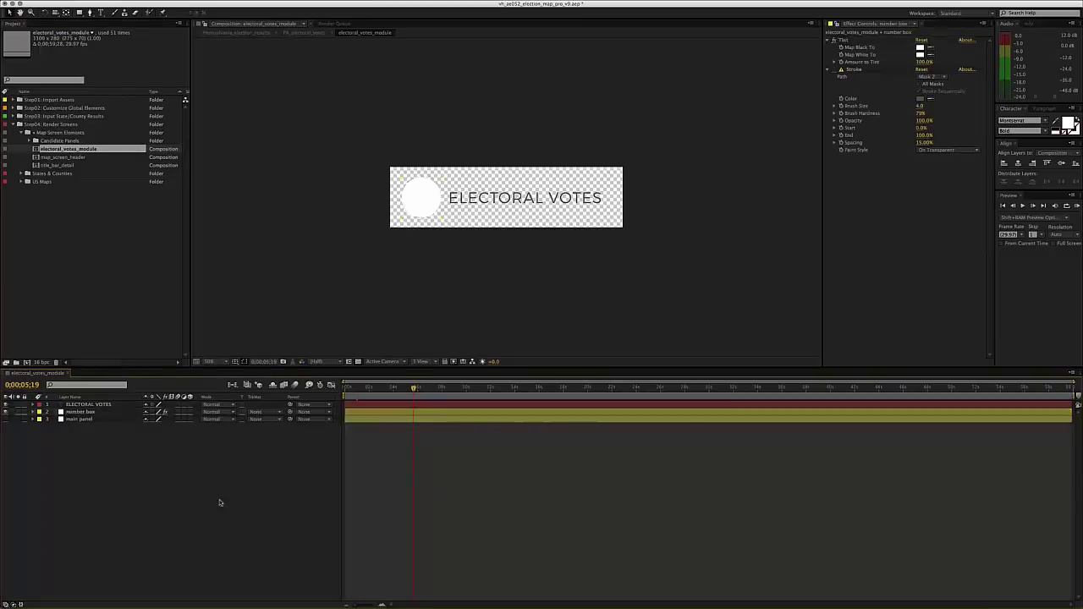
pyautogui.click(85, 405)
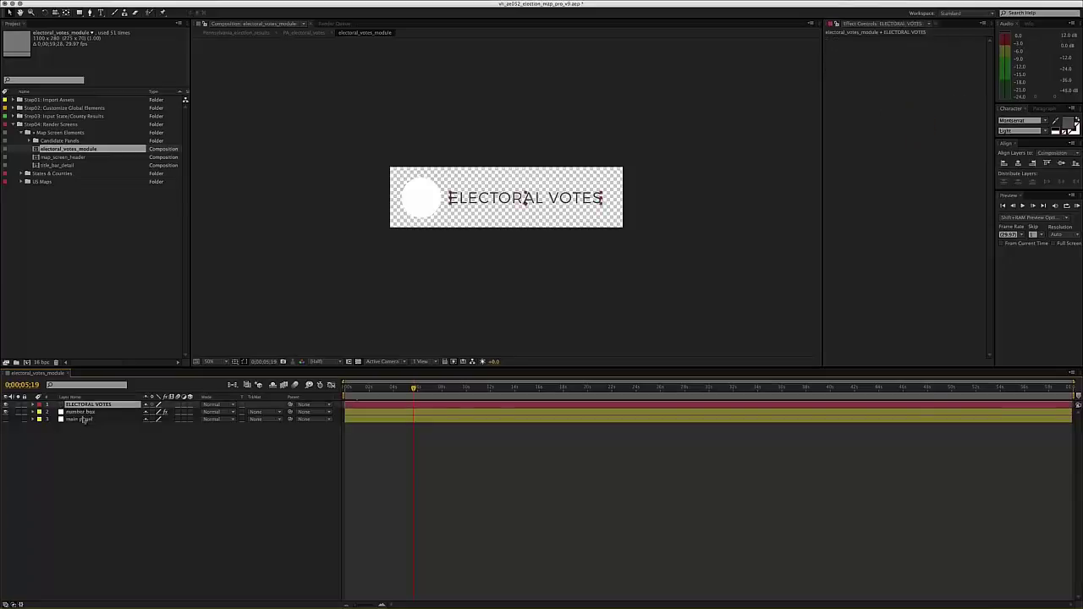
pyautogui.click(150, 464)
pyautogui.press('super+w')
# - Open map_screen_header, scrub its animation, and select the title_bar_detail layer
pyautogui.doubleClick(63, 157)
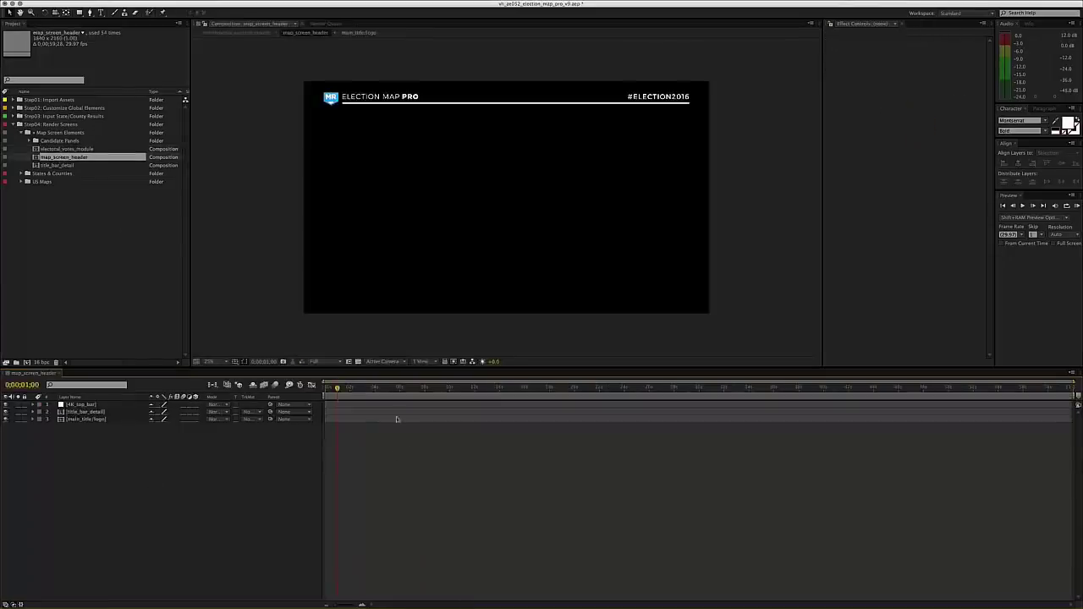
pyautogui.moveTo(336, 387); pyautogui.dragTo(346, 396)
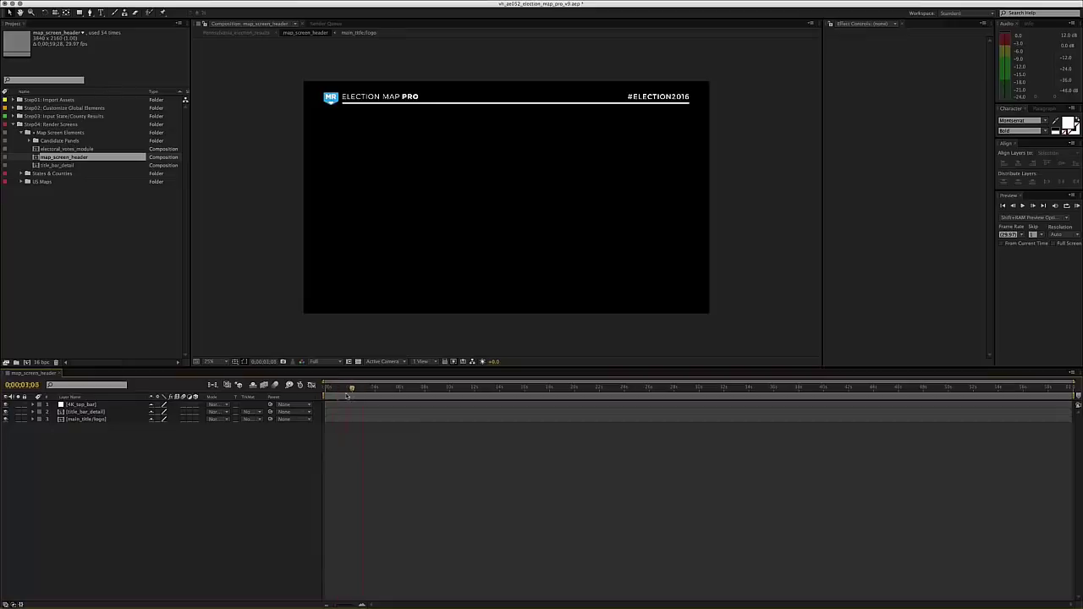
pyautogui.click(331, 104)
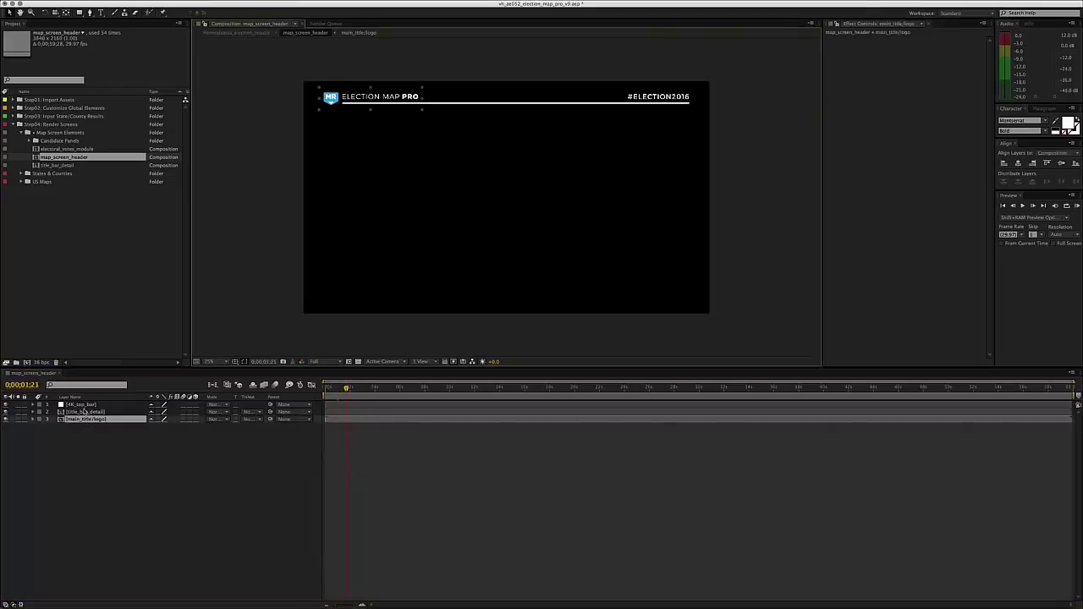
pyautogui.click(78, 411)
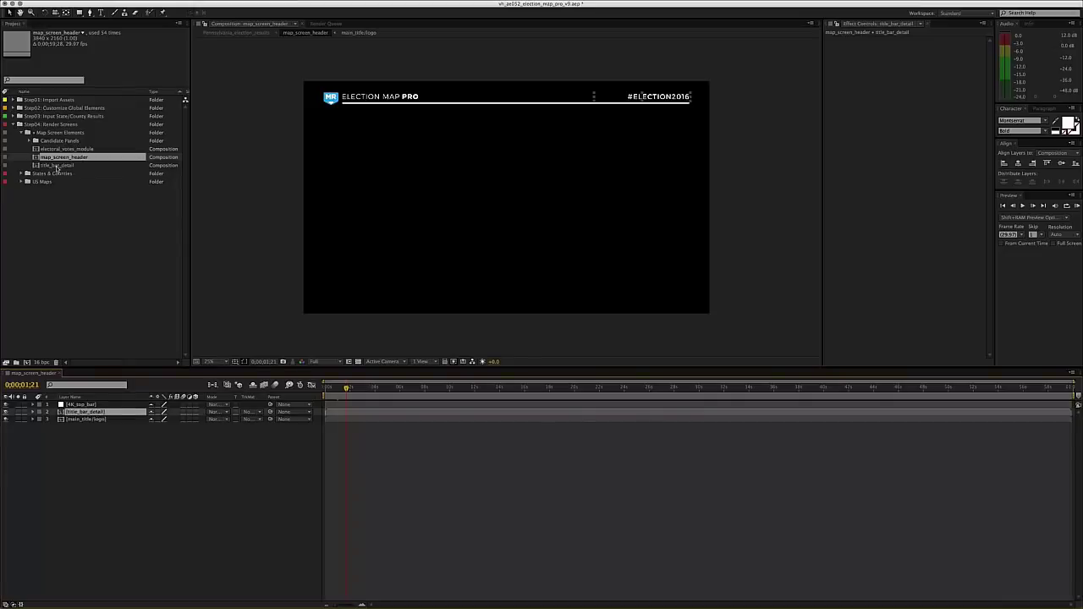
# - Open title_bar_detail, then toggle the #ELECTION2016 layer's visibility in map_screen_header
pyautogui.doubleClick(56, 166)
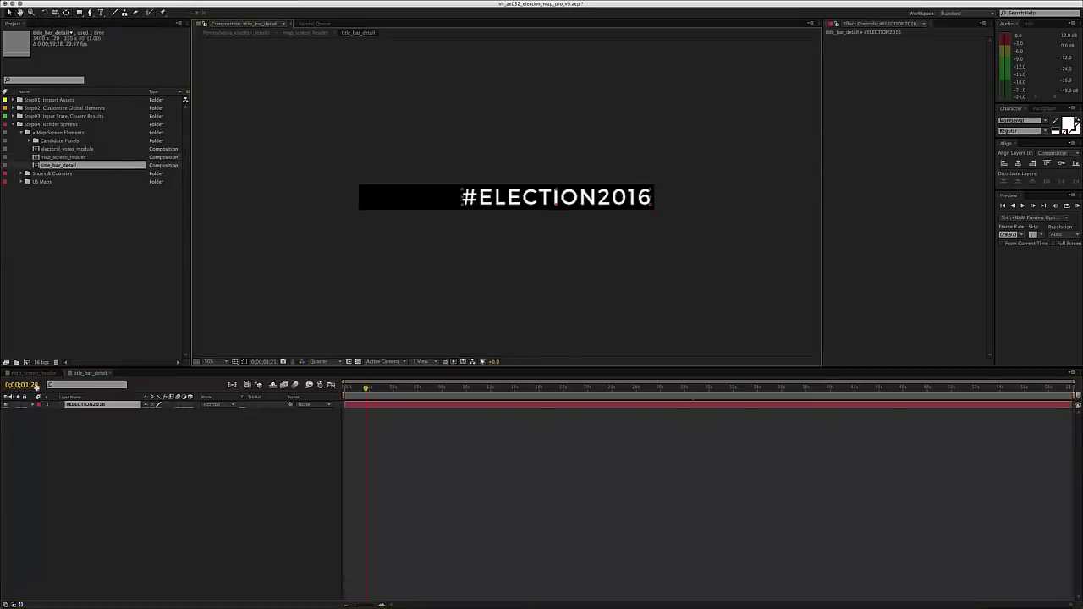
pyautogui.click(32, 373)
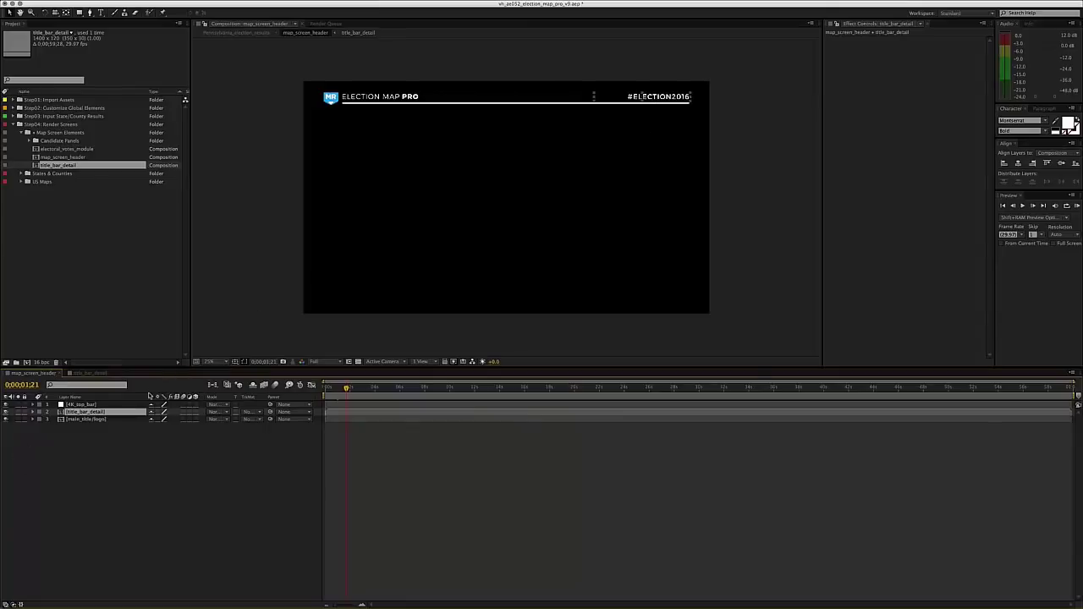
pyautogui.click(5, 413)
pyautogui.click(5, 412)
# - Replace the #ELECTION2016 title bar text with WFMZ NEWS
pyautogui.doubleClick(76, 412)
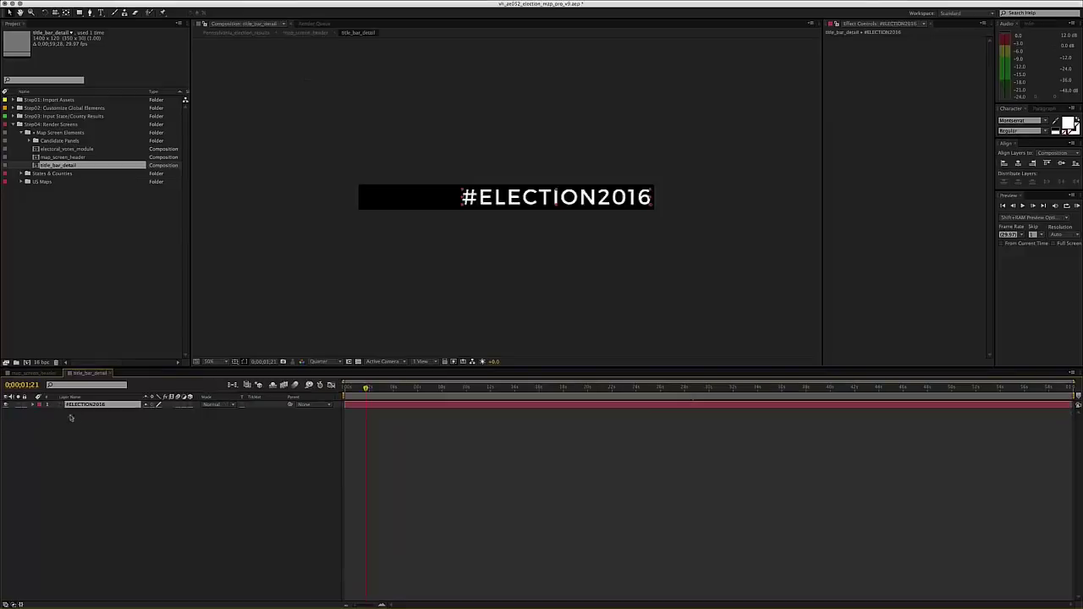
pyautogui.doubleClick(539, 196)
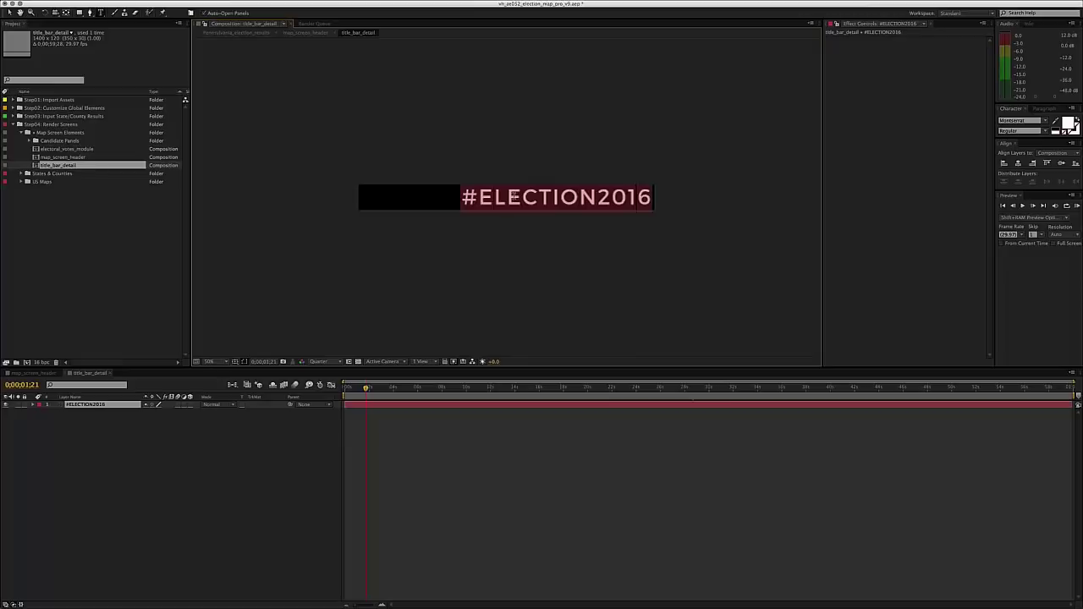
pyautogui.write('W')
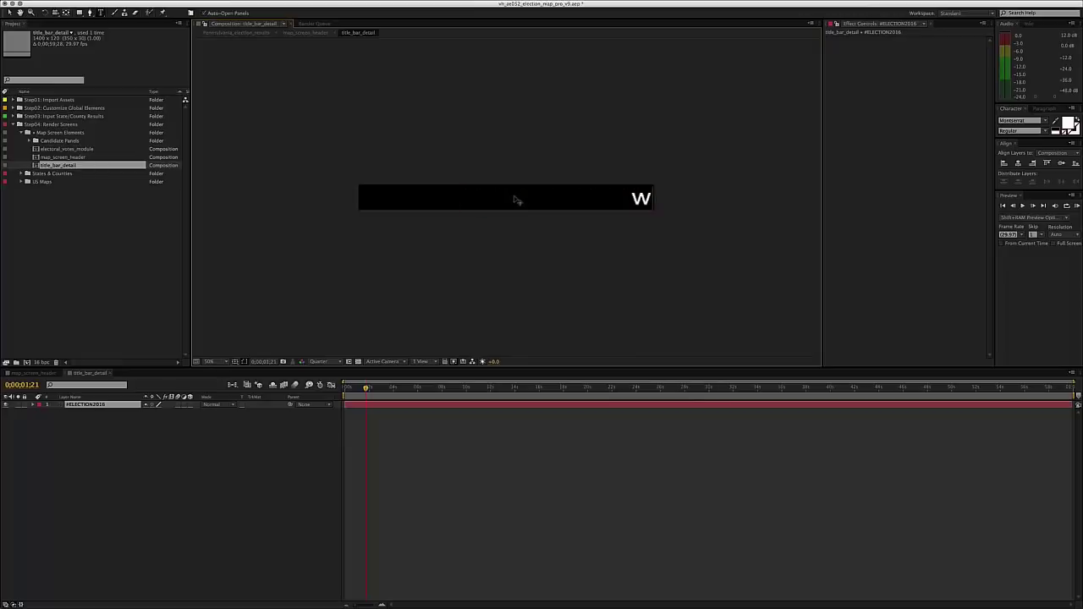
pyautogui.press('BackSpace')
pyautogui.write('WFMZ NEWS')
pyautogui.press('KP_Enter')
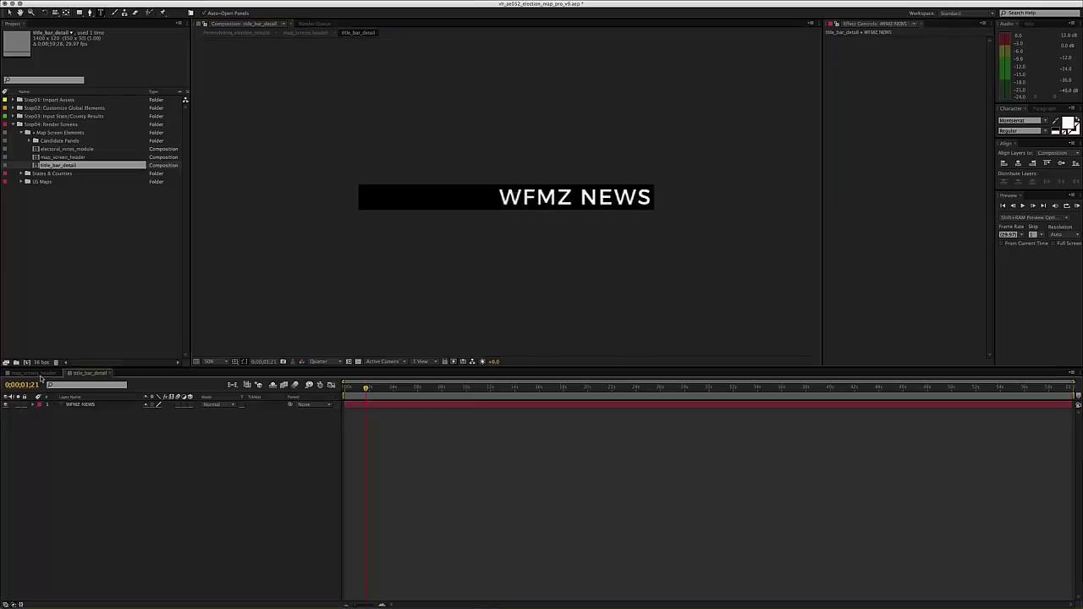
# - Check the new title in map_screen_header, then close both title compositions
pyautogui.hotkey('shift', 'Escape')
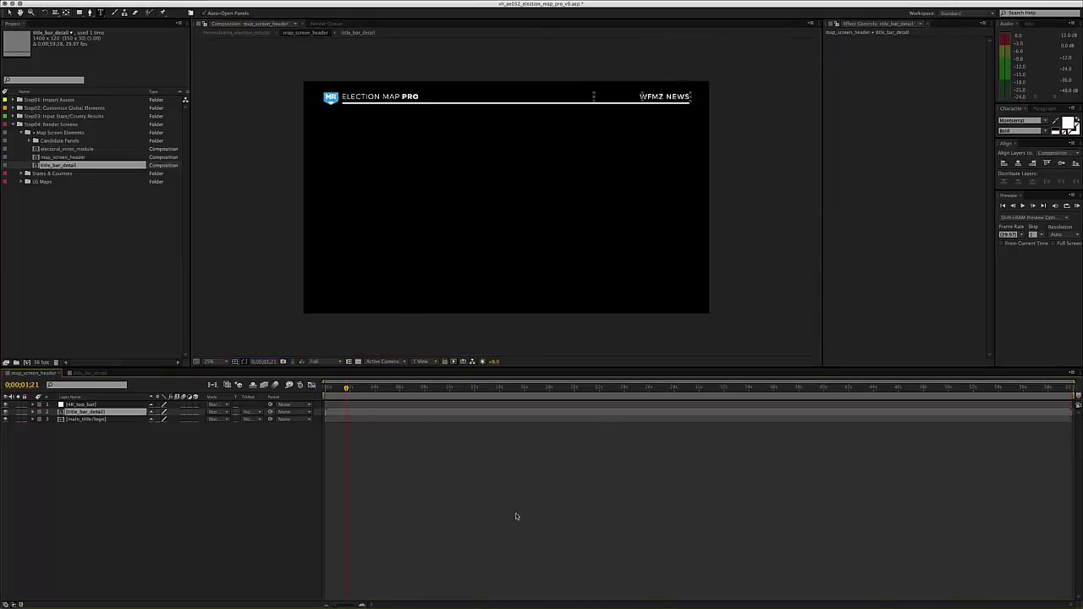
pyautogui.click(516, 513)
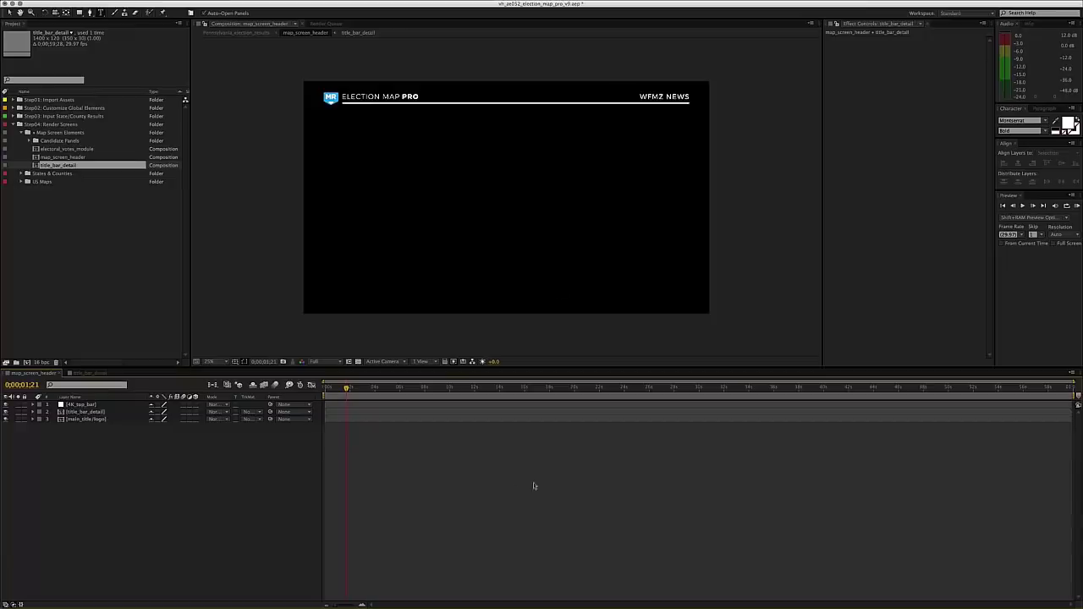
pyautogui.click(90, 373)
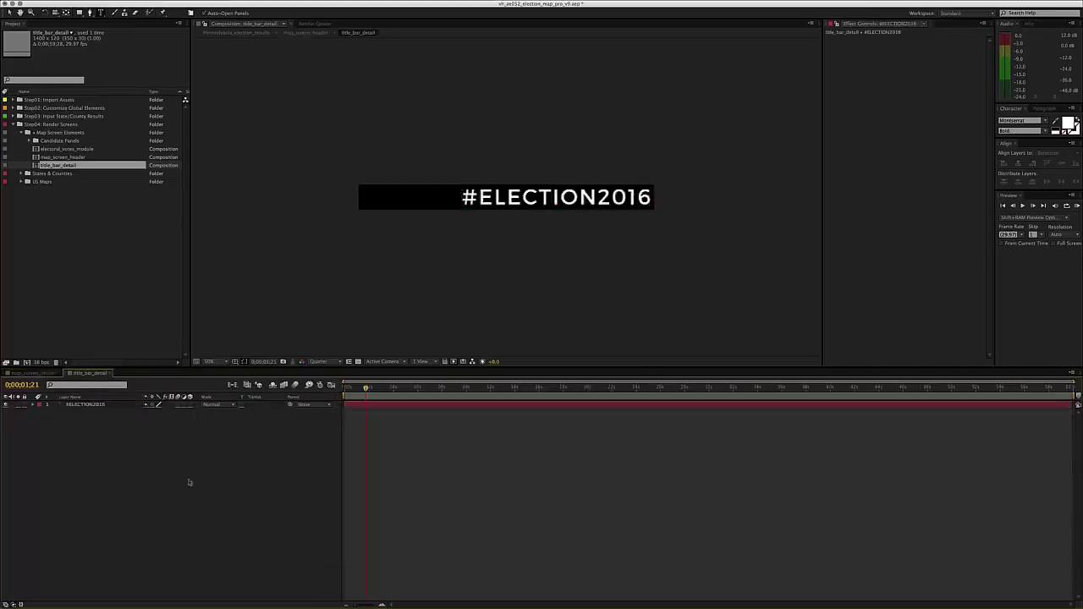
pyautogui.press('super+w')
pyautogui.press('super+w')
# - Collapse Map Screen Elements and expand the US Maps folder
pyautogui.click(21, 133)
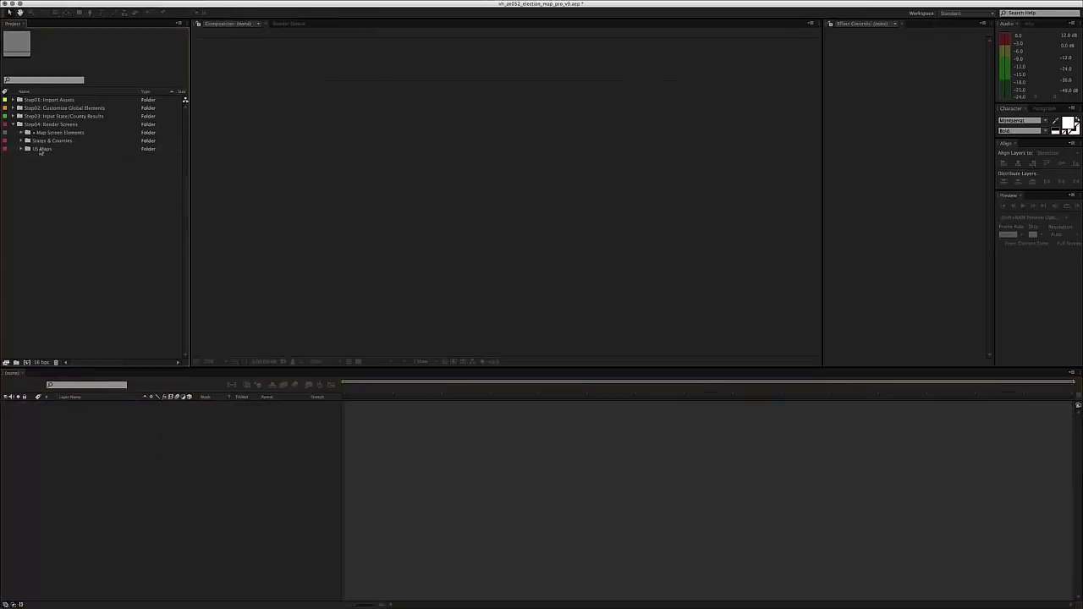
pyautogui.click(41, 151)
pyautogui.click(47, 134)
pyautogui.click(44, 150)
pyautogui.click(18, 149)
pyautogui.click(22, 148)
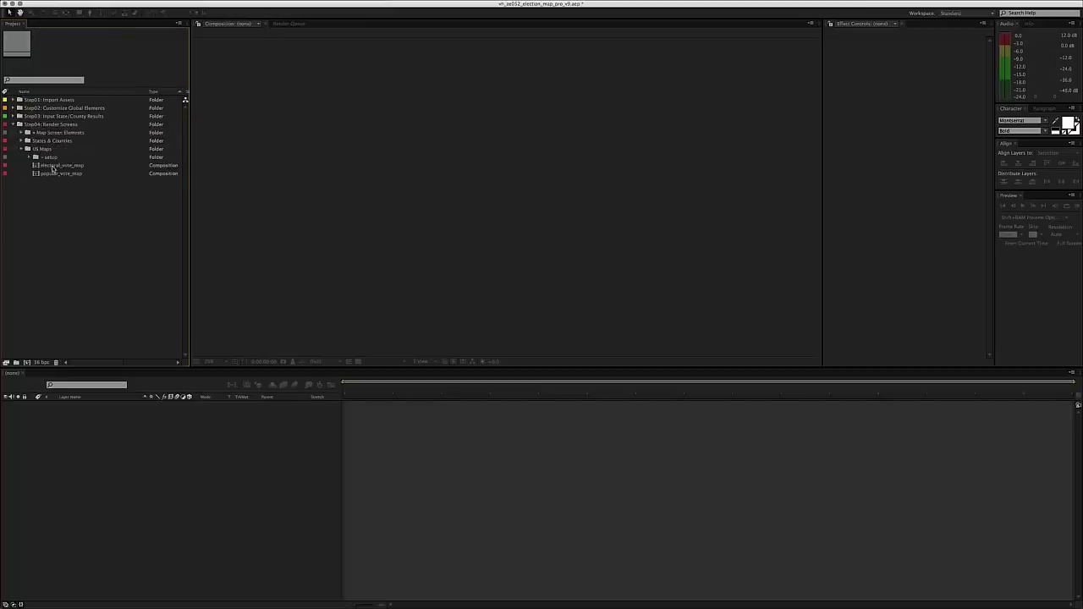
# - Open electoral_vote_map and popular_vote_map and inspect AL_candidate_I and CANDIDATE CONTROL layers
pyautogui.doubleClick(53, 166)
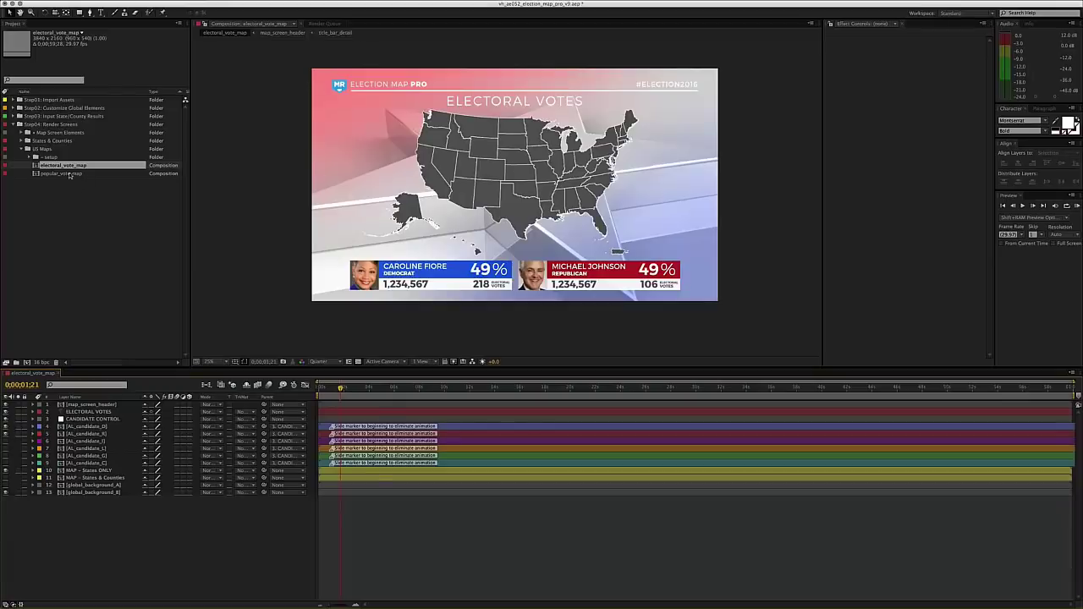
pyautogui.doubleClick(68, 173)
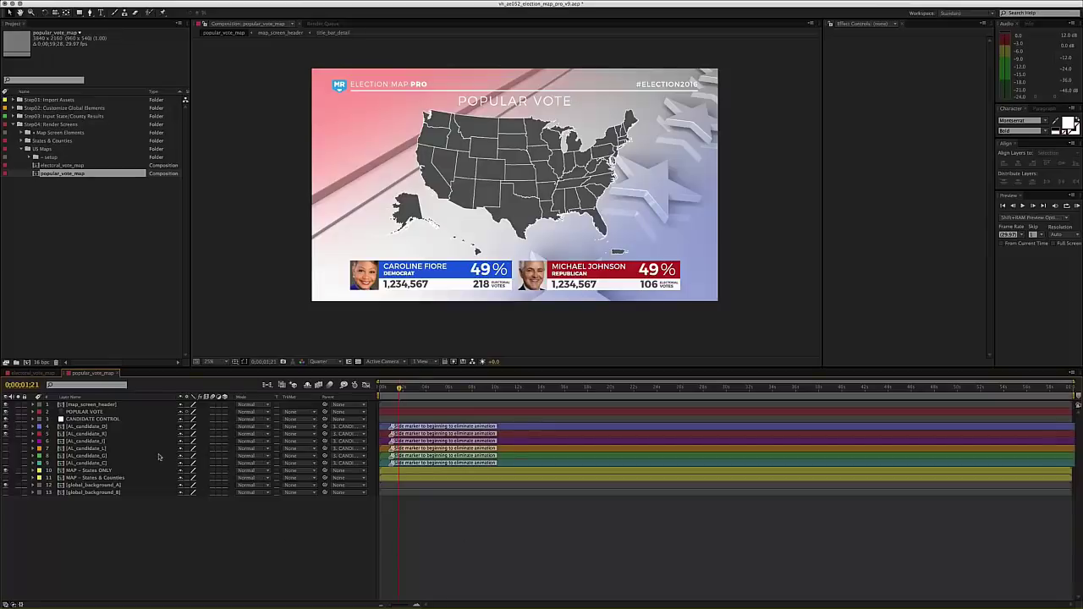
pyautogui.click(76, 455)
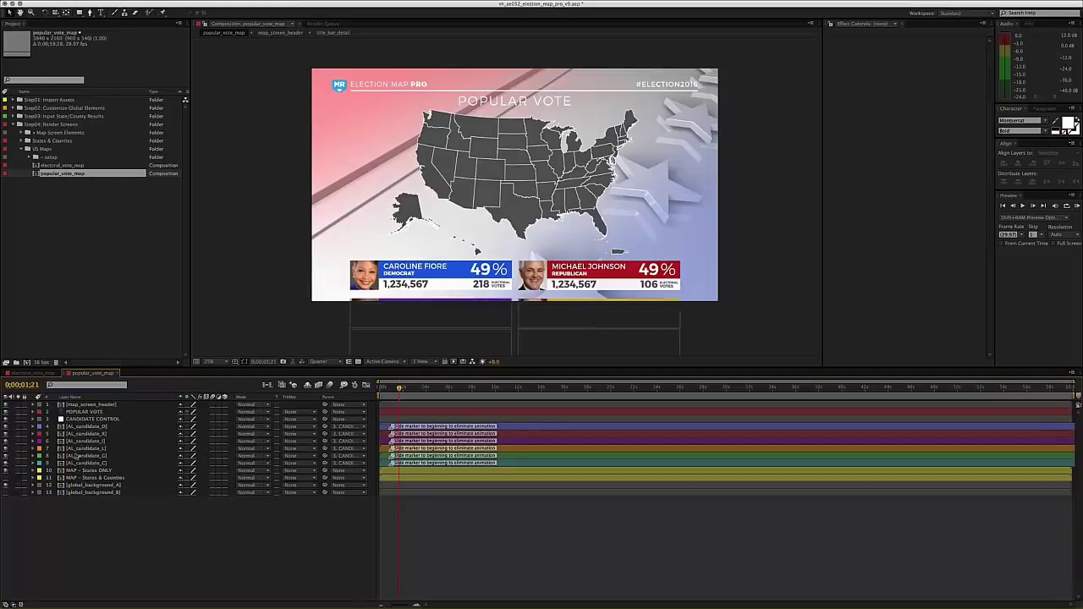
pyautogui.click(80, 441)
pyautogui.scroll(-3, 422, 213)
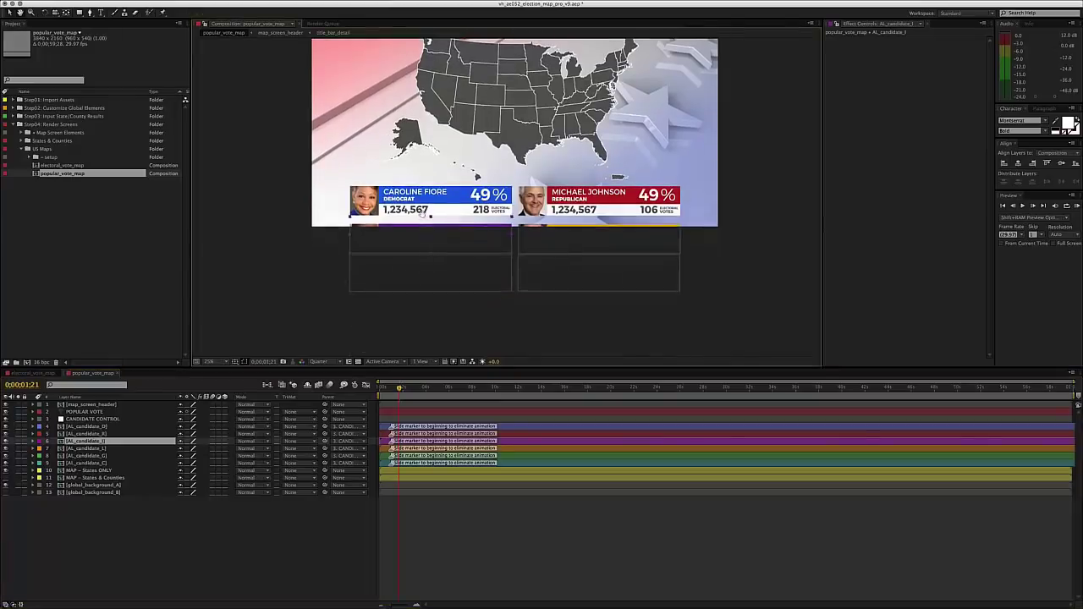
pyautogui.click(64, 419)
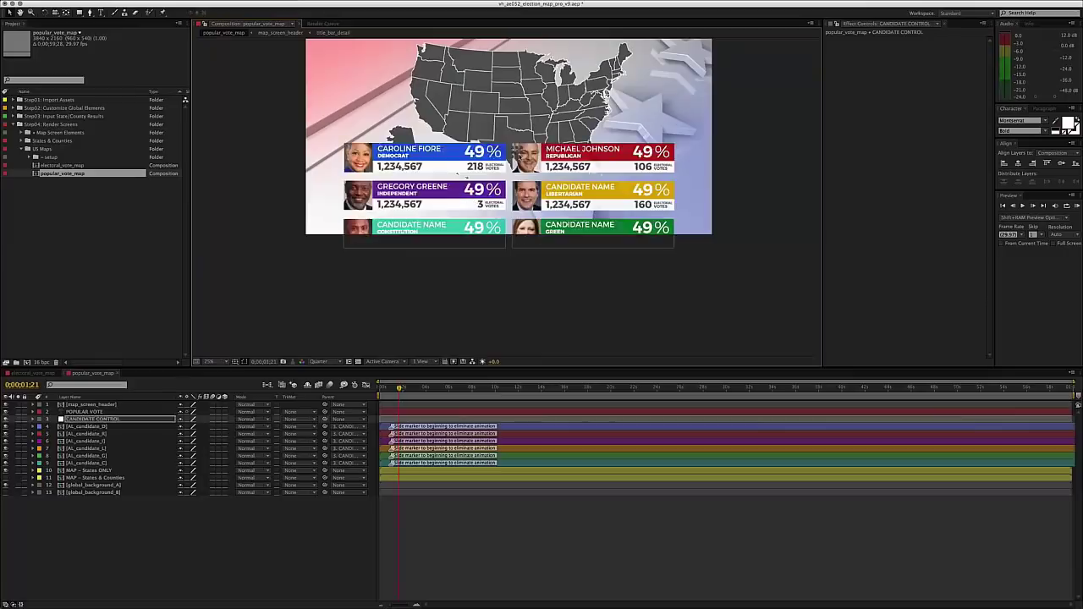
pyautogui.press(',')
pyautogui.press(',')
pyautogui.press(',')
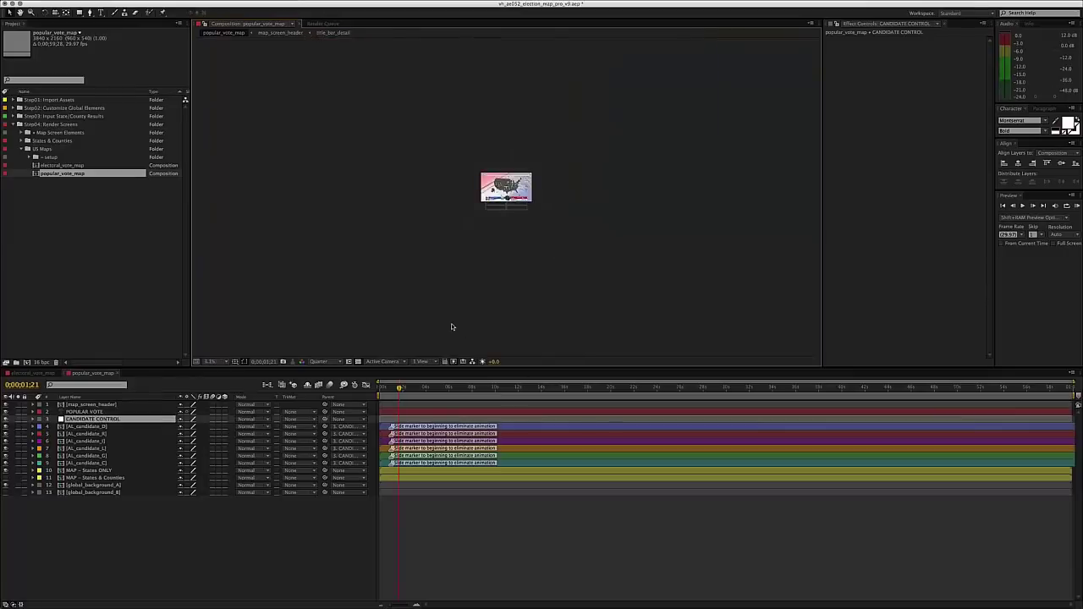
pyautogui.press('.')
pyautogui.press('.')
pyautogui.press('.')
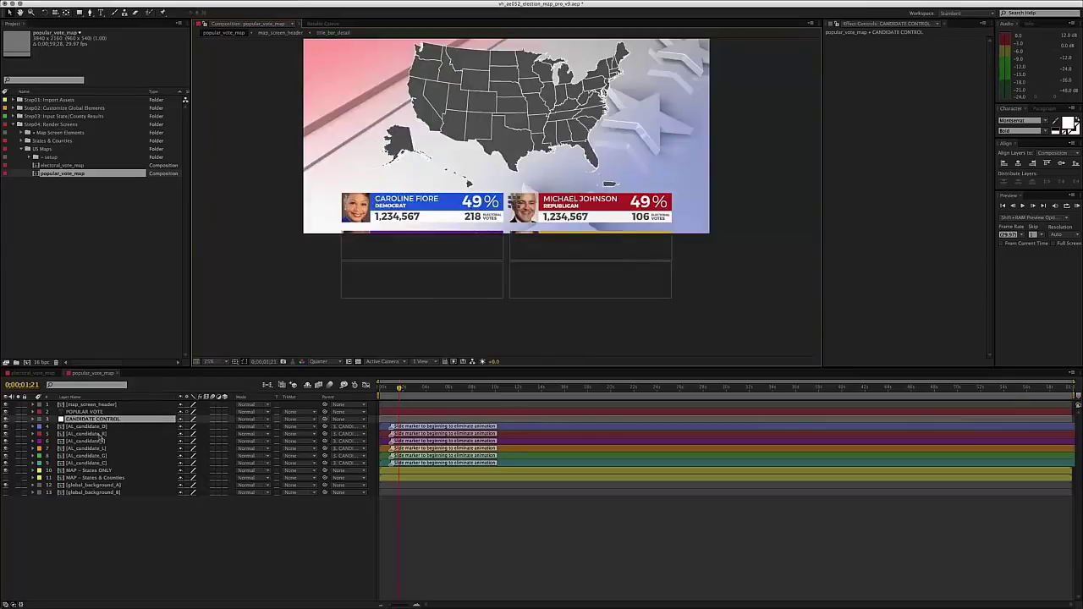
# - Select the candidate layers, view the full frame, then close both map compositions
pyautogui.click(102, 441)
pyautogui.keyDown('shift'); pyautogui.click(102, 463); pyautogui.keyUp('shift')
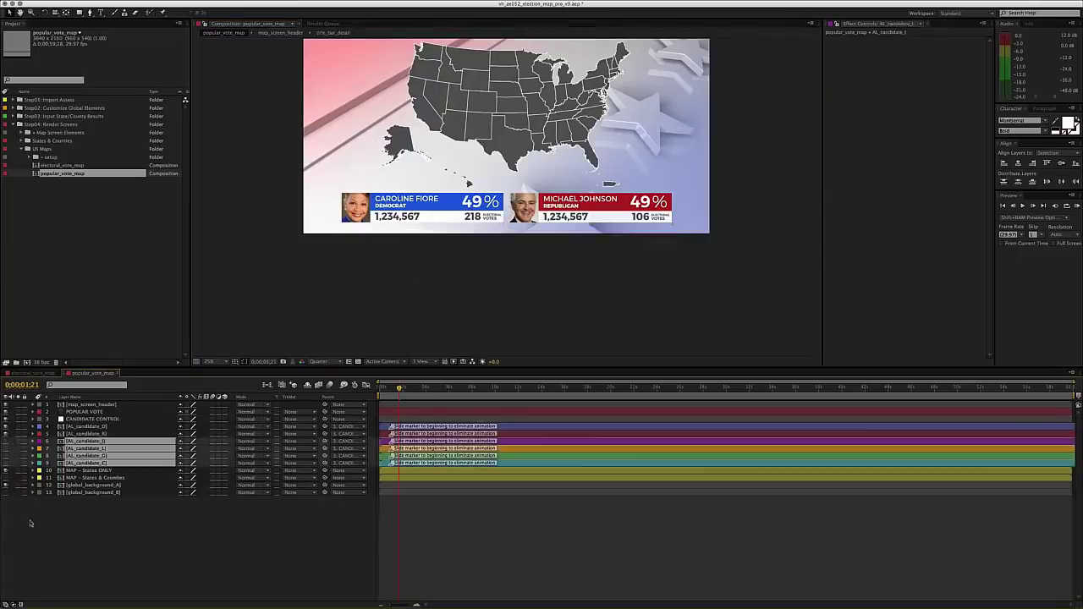
pyautogui.click(89, 533)
pyautogui.moveTo(396, 203); pyautogui.dragTo(391, 267)
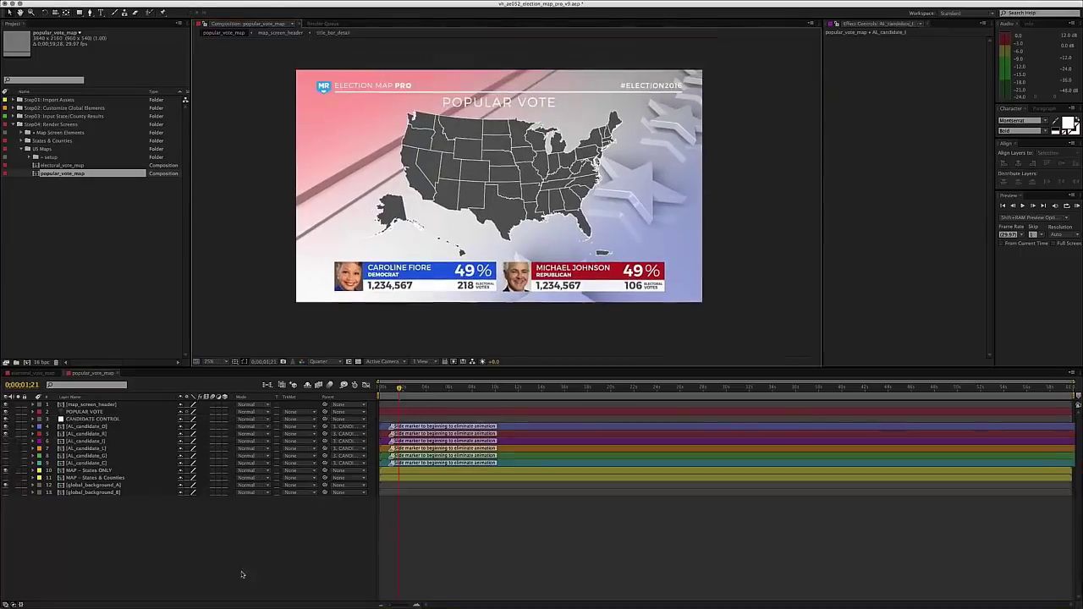
pyautogui.hotkey('ctrl', 'w')
pyautogui.hotkey('ctrl', 'w')
pyautogui.click(76, 213)
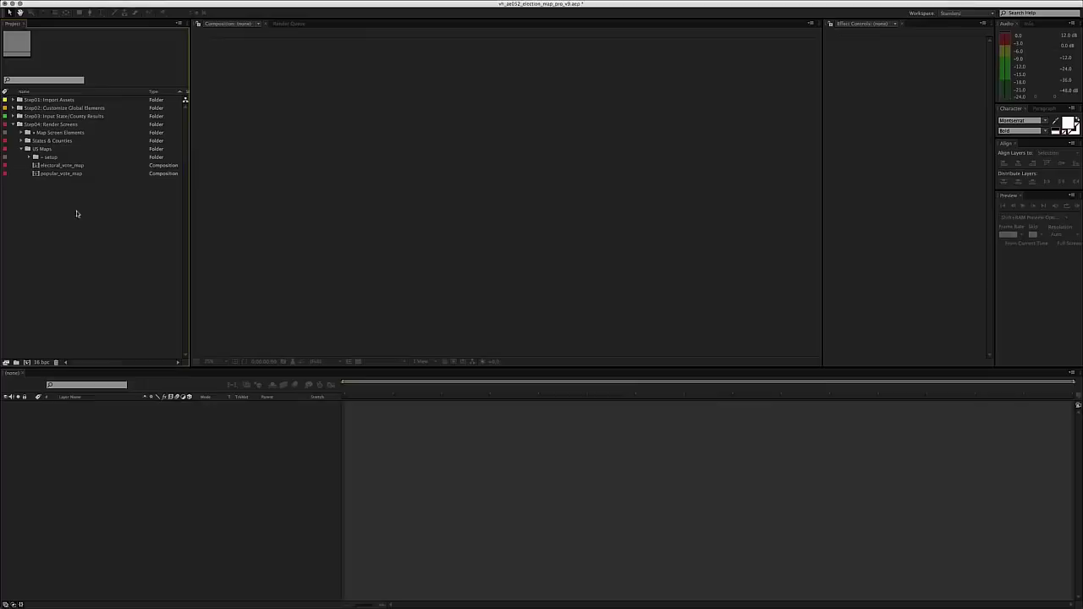
# - Collapse US Maps and Step04: Render Screens so only Step01–Step04 folders remain
pyautogui.click(43, 149)
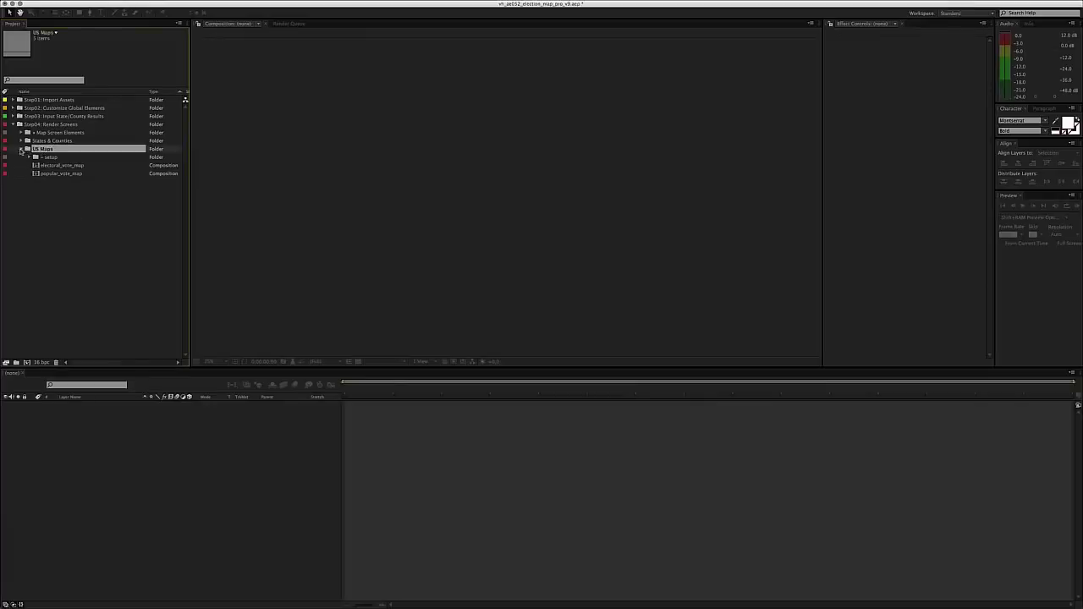
pyautogui.click(22, 149)
pyautogui.click(43, 167)
pyautogui.click(40, 124)
pyautogui.click(42, 186)
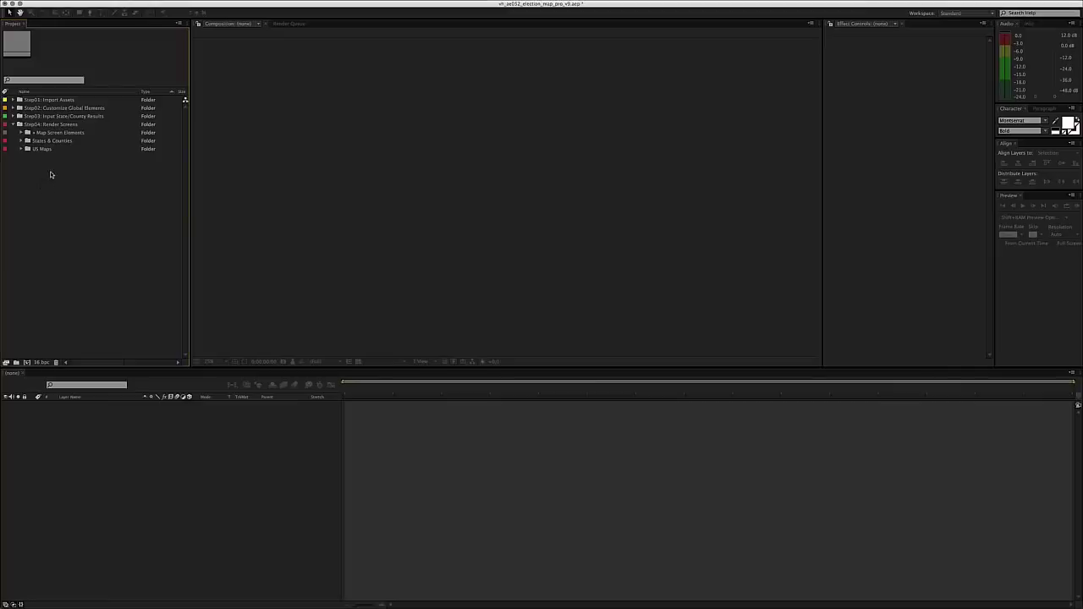
pyautogui.click(56, 133)
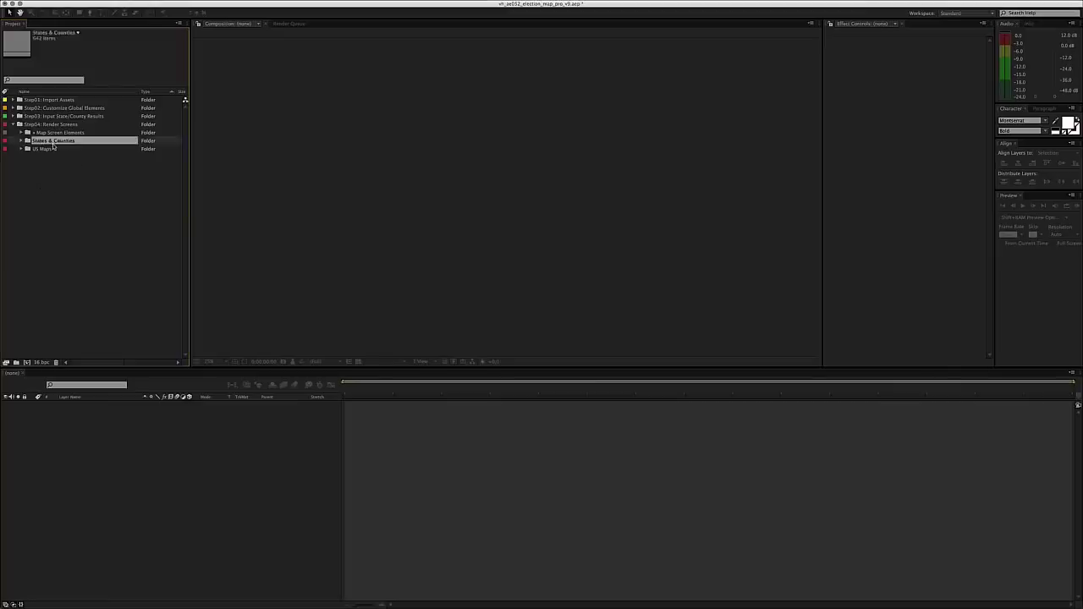
pyautogui.click(13, 125)
pyautogui.click(25, 178)
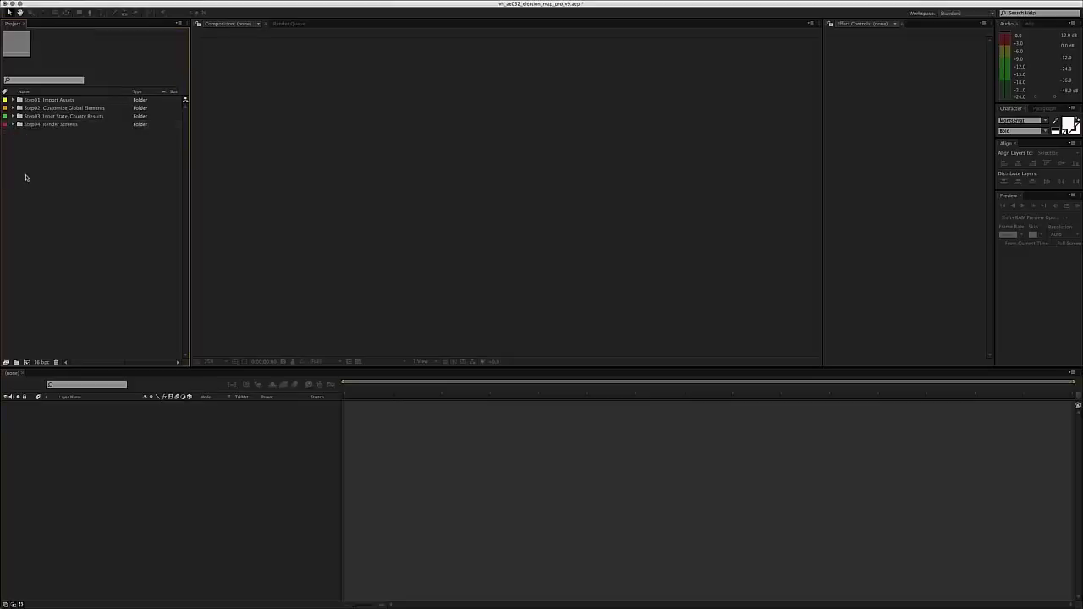
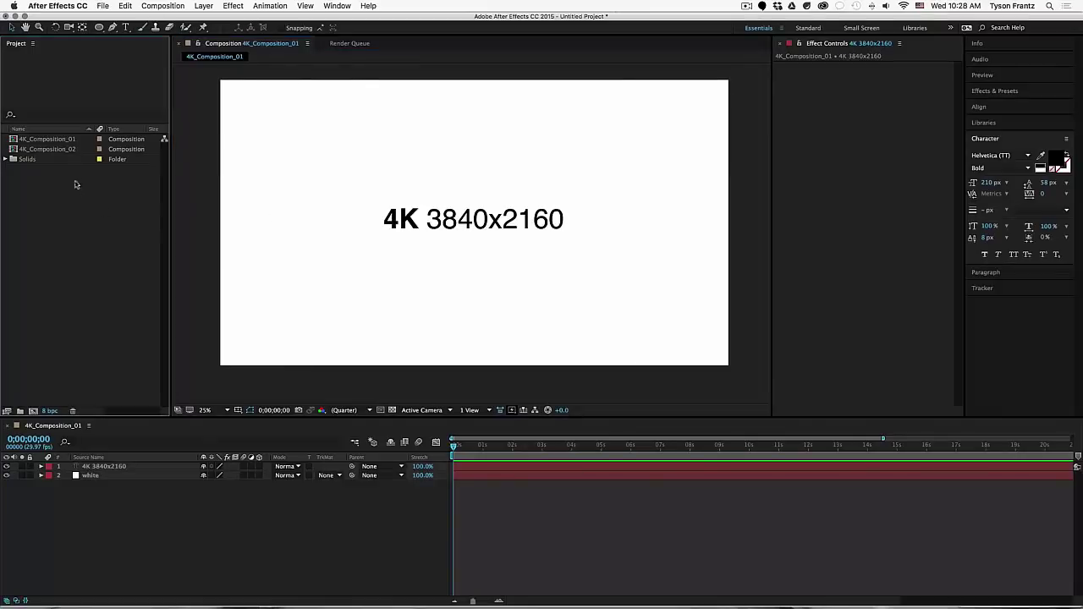
# - Confirm 4K_Composition_01's settings read 3840x2160 at 29.97 fps, leaving them unchanged
pyautogui.click(70, 143)
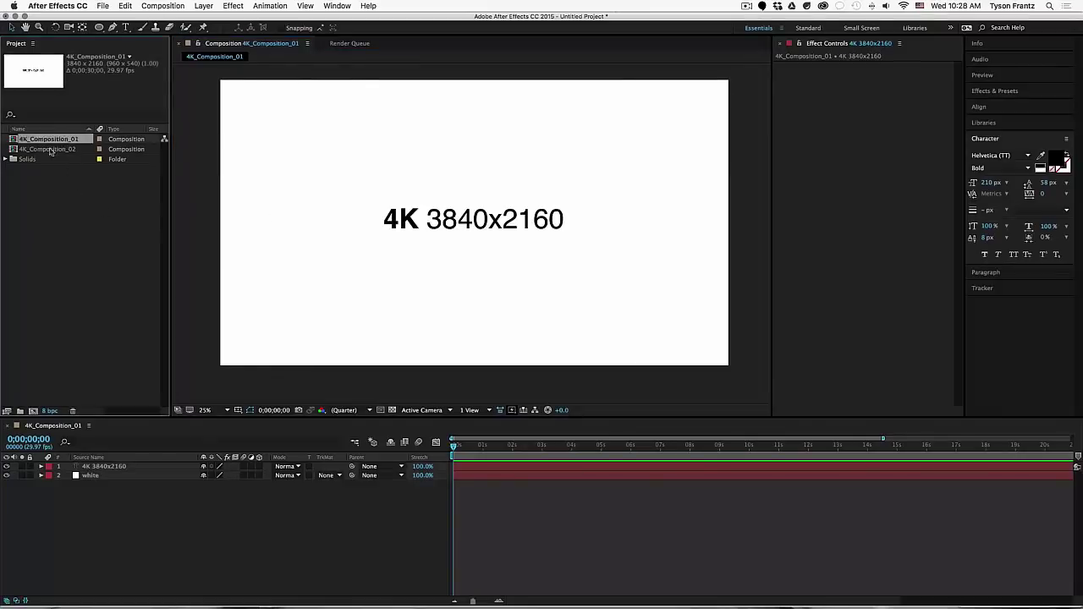
pyautogui.click(538, 562)
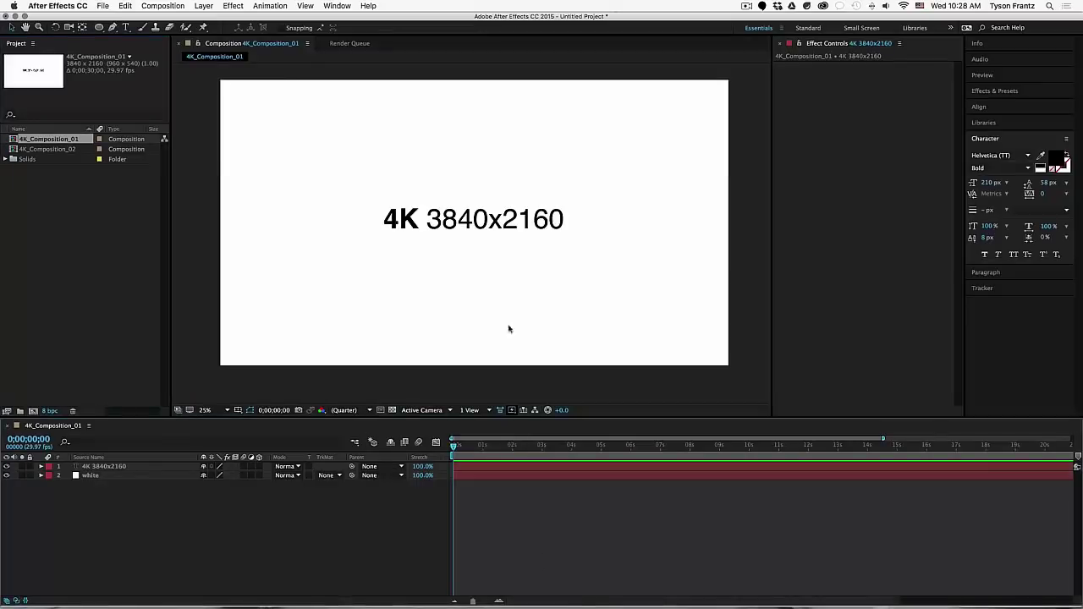
pyautogui.click(454, 222)
pyautogui.press('super+k')
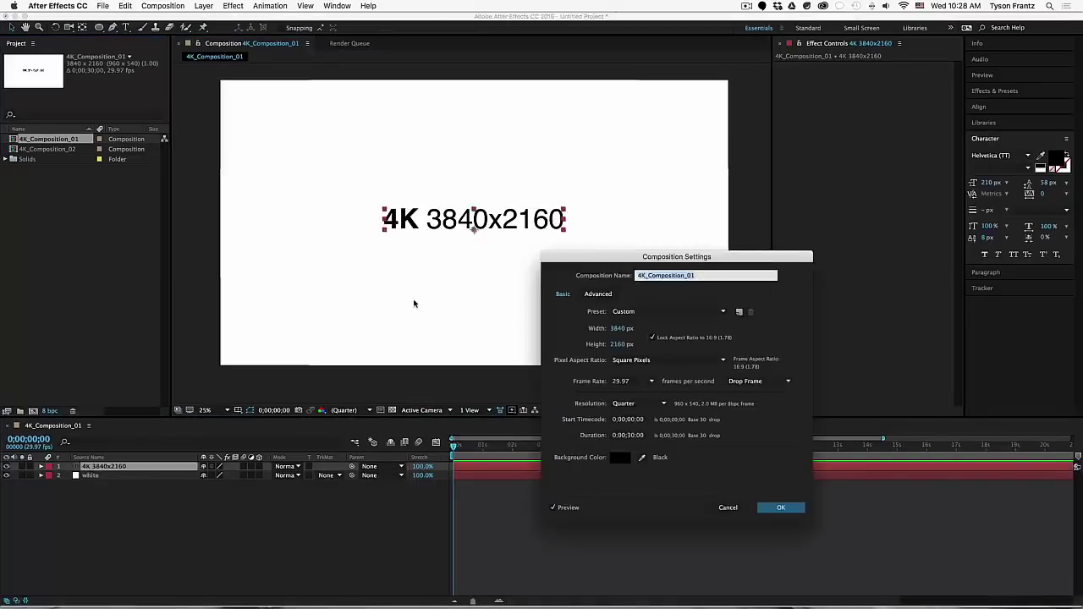
pyautogui.moveTo(632, 156); pyautogui.dragTo(694, 133)
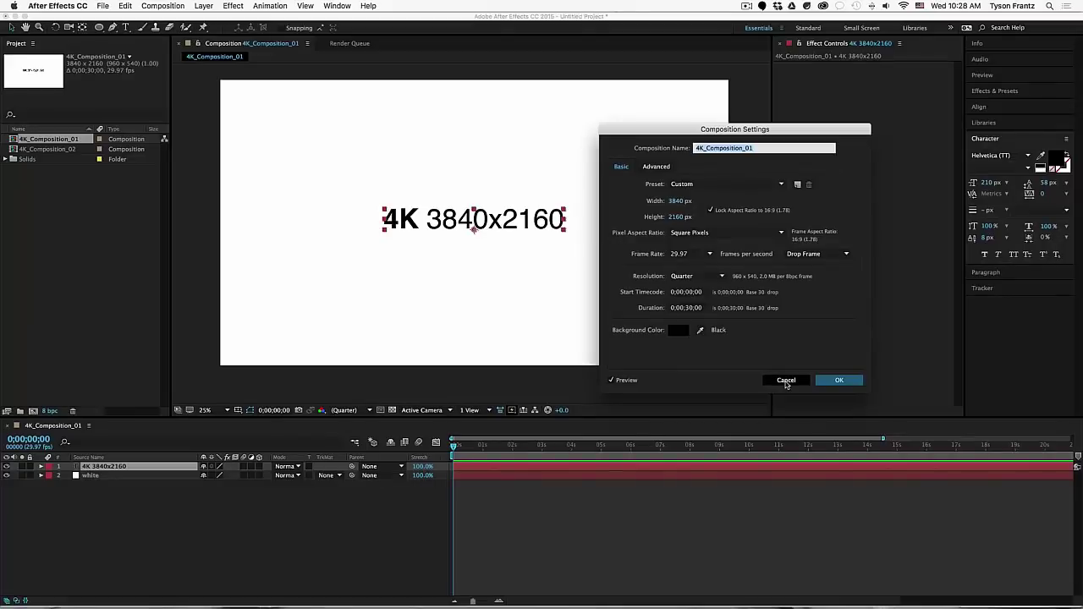
pyautogui.click(786, 381)
# - Clear the layer selection and bring up the empty Render Queue
pyautogui.click(611, 346)
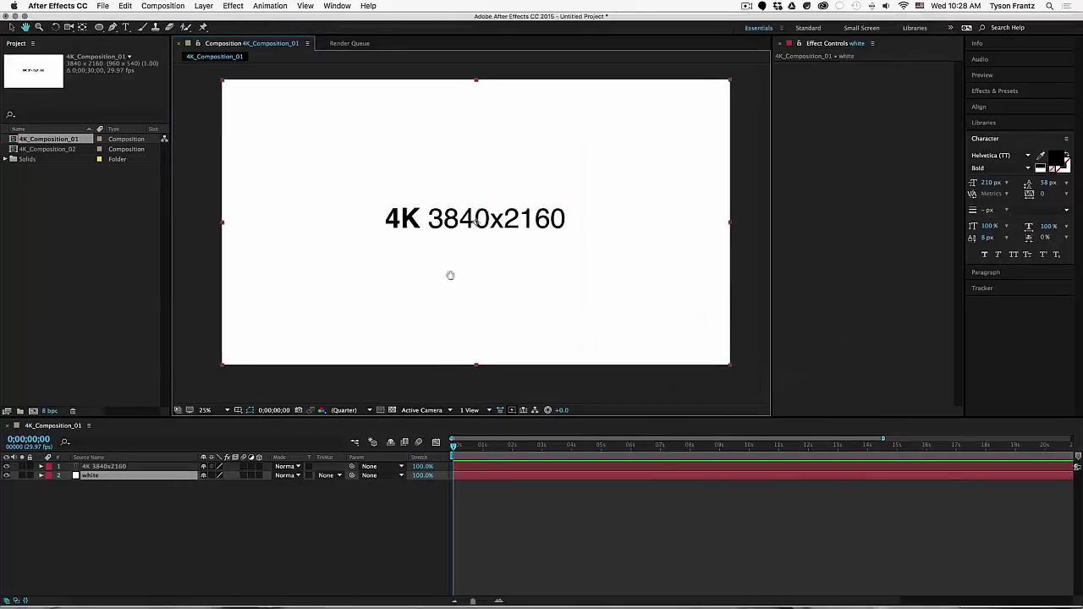
pyautogui.click(203, 139)
pyautogui.click(350, 43)
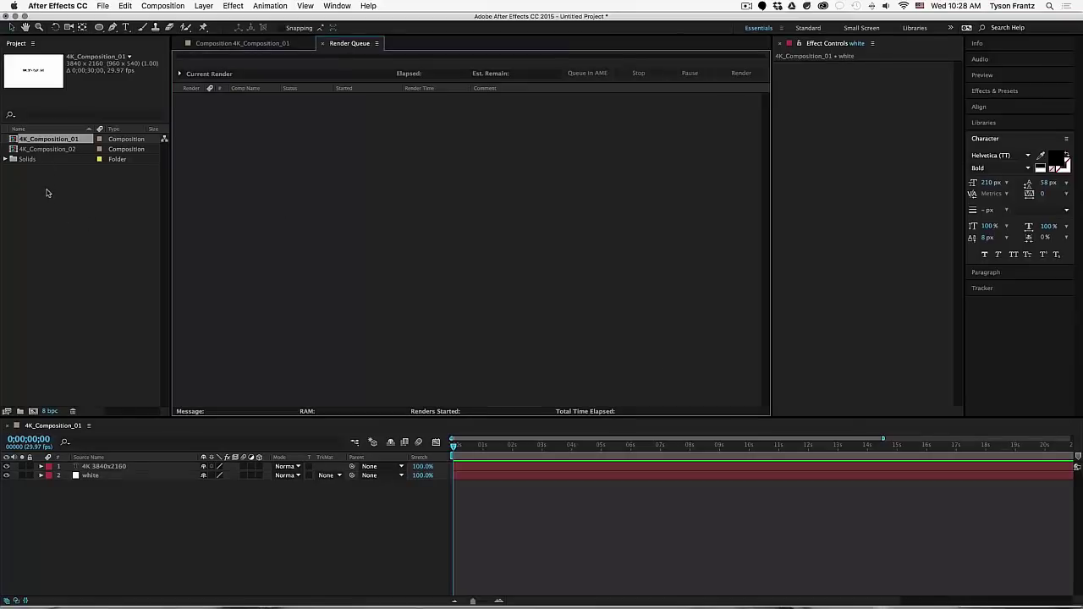
# - Add 4K_Composition_01 from the Project panel to the Render Queue
pyautogui.click(93, 200)
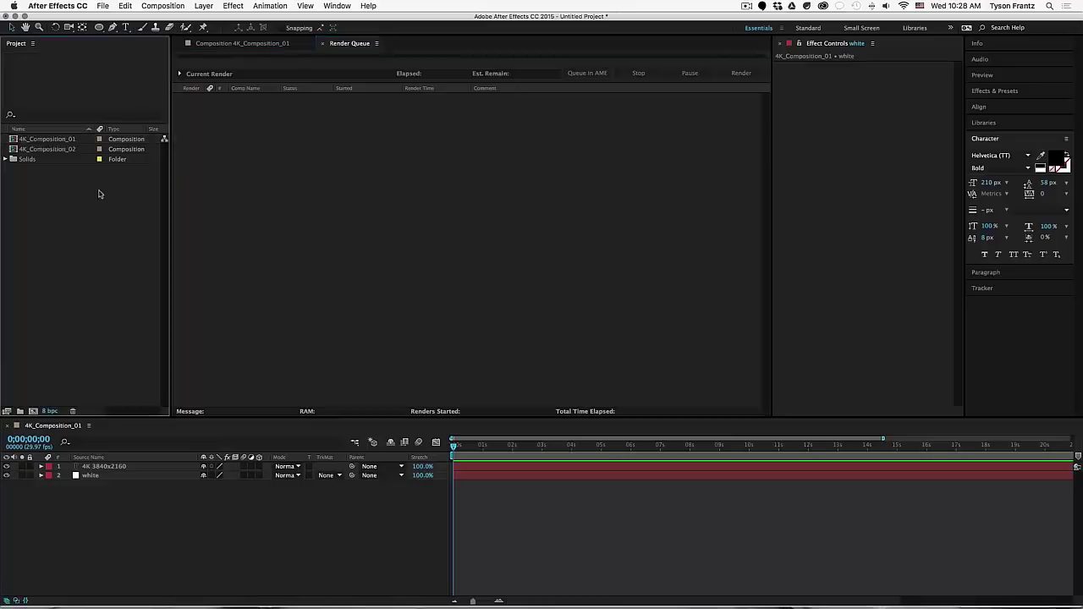
pyautogui.click(52, 140)
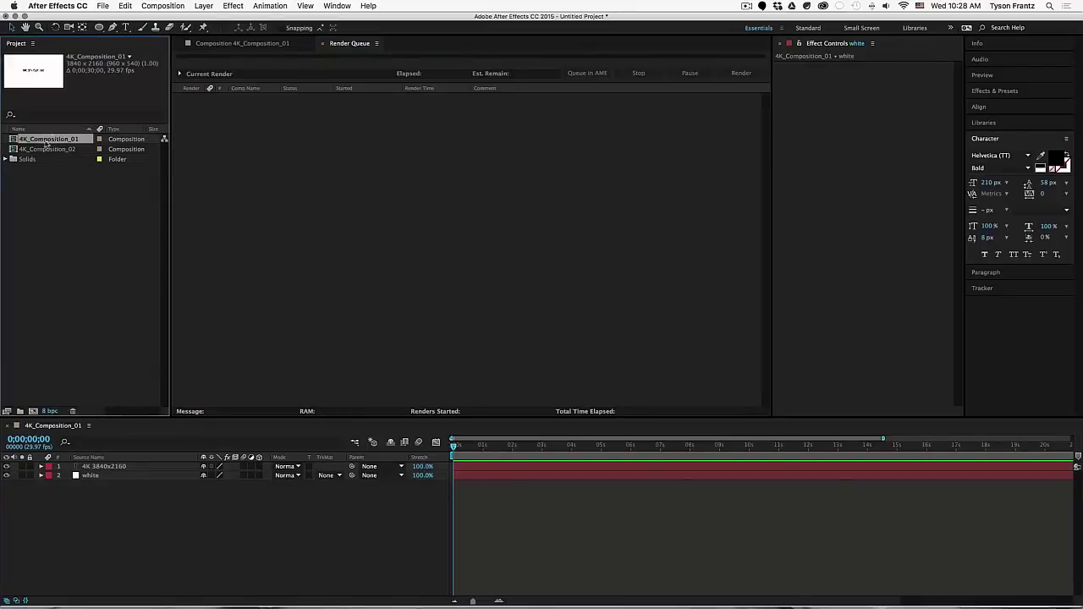
pyautogui.moveTo(48, 142); pyautogui.dragTo(266, 170)
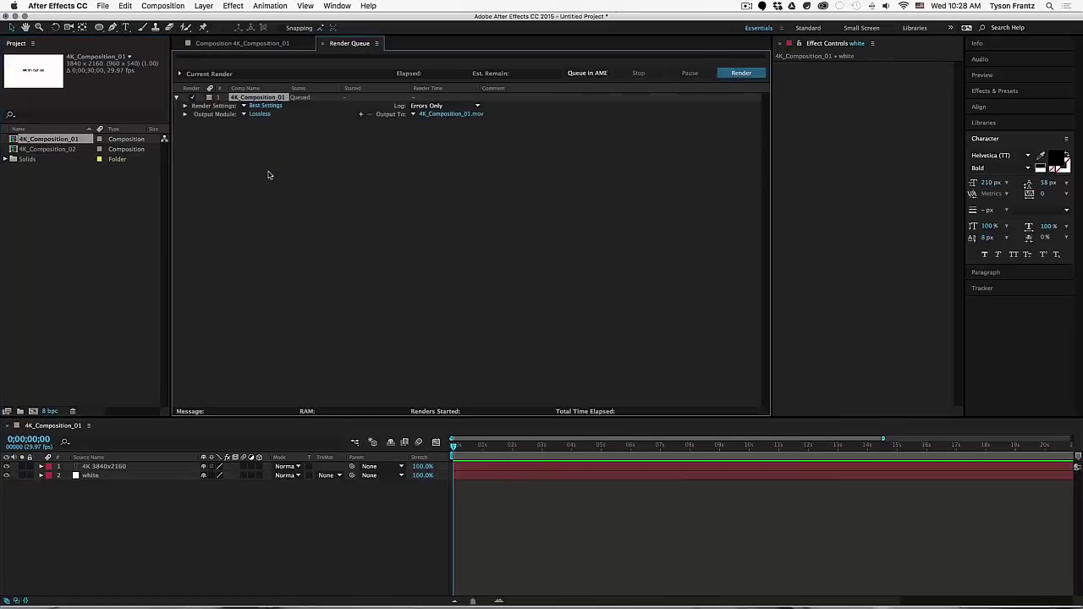
pyautogui.click(273, 171)
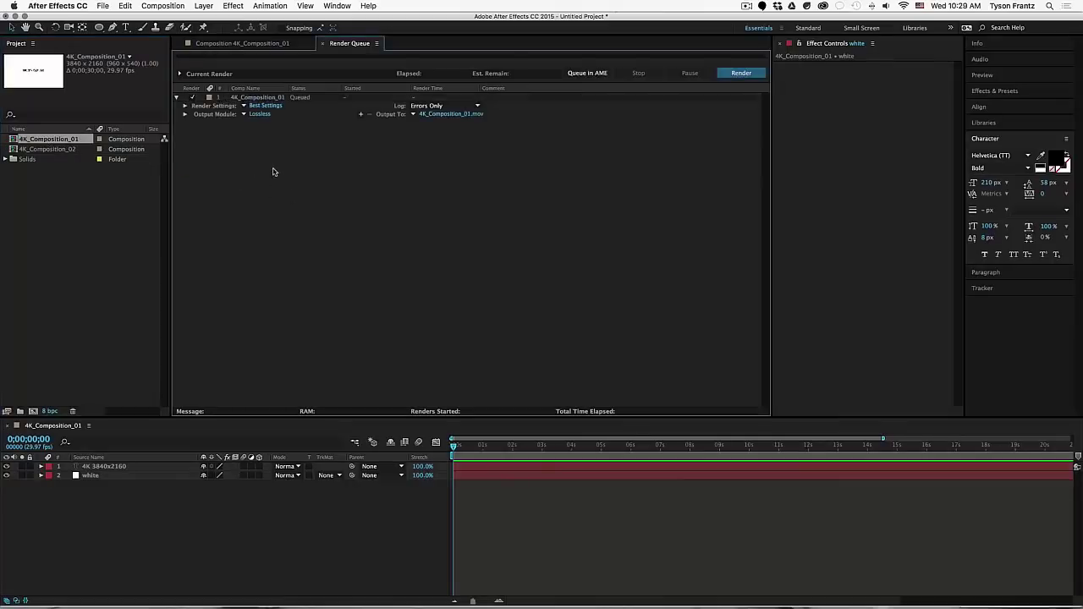
# - Inspect the queued item's output module details and presets, keeping Lossless
pyautogui.click(186, 114)
pyautogui.click(185, 115)
pyautogui.click(245, 115)
pyautogui.click(250, 124)
# - Turn on Resize with the HDTV 1080 29.97 preset (1920x1080) at High resize quality
pyautogui.click(259, 115)
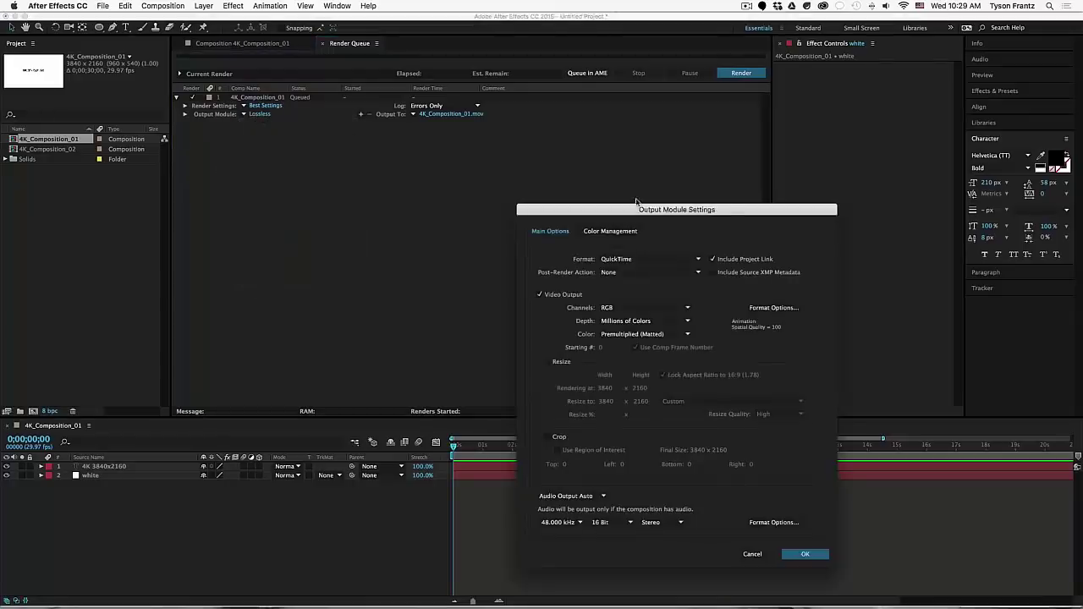
pyautogui.moveTo(638, 213); pyautogui.dragTo(632, 107)
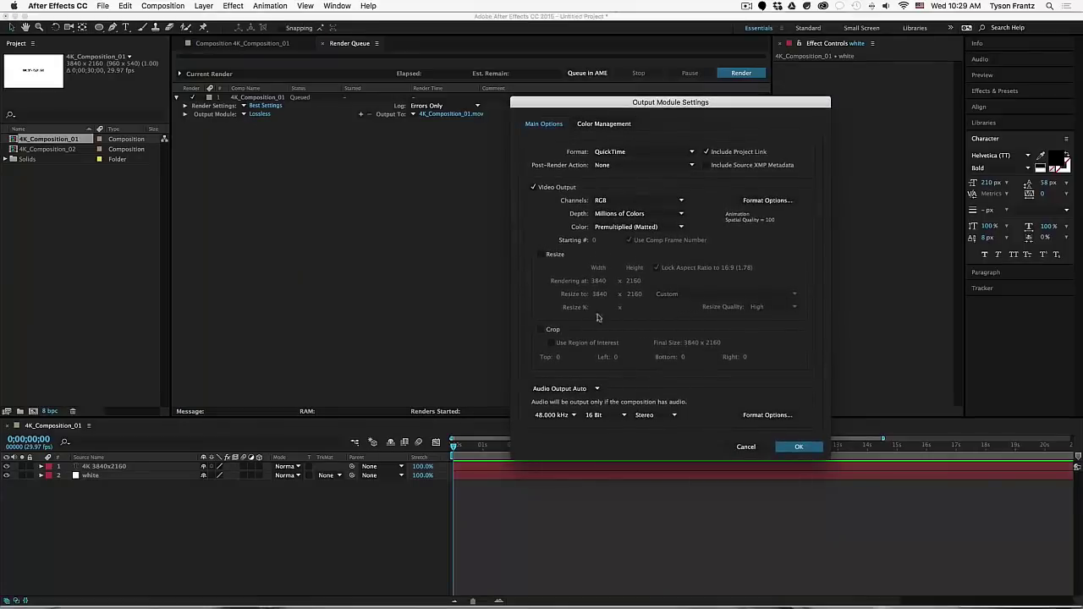
pyautogui.moveTo(567, 107); pyautogui.dragTo(567, 108)
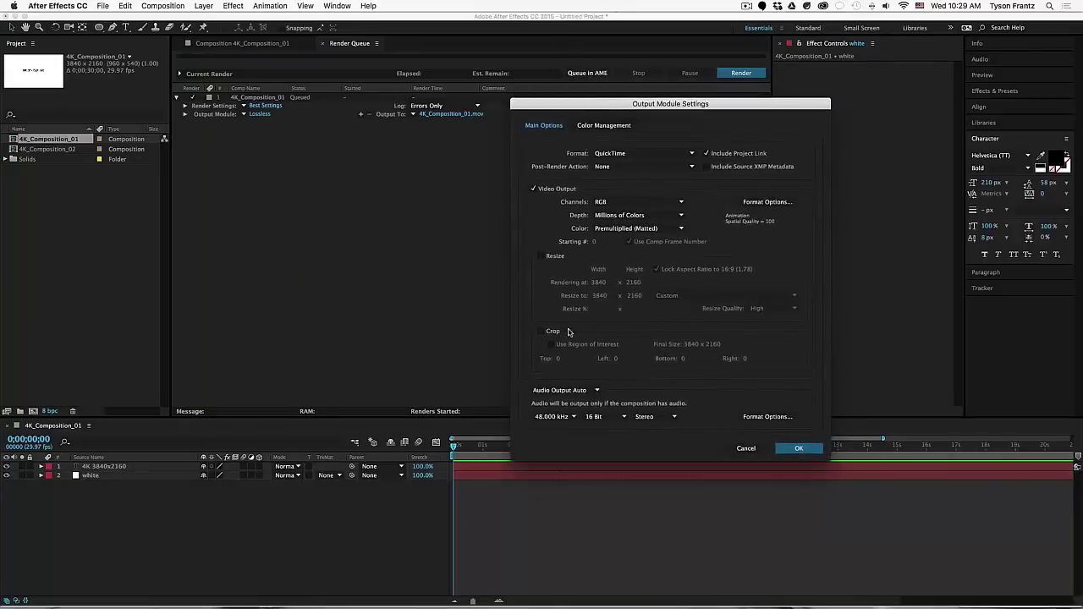
pyautogui.click(542, 257)
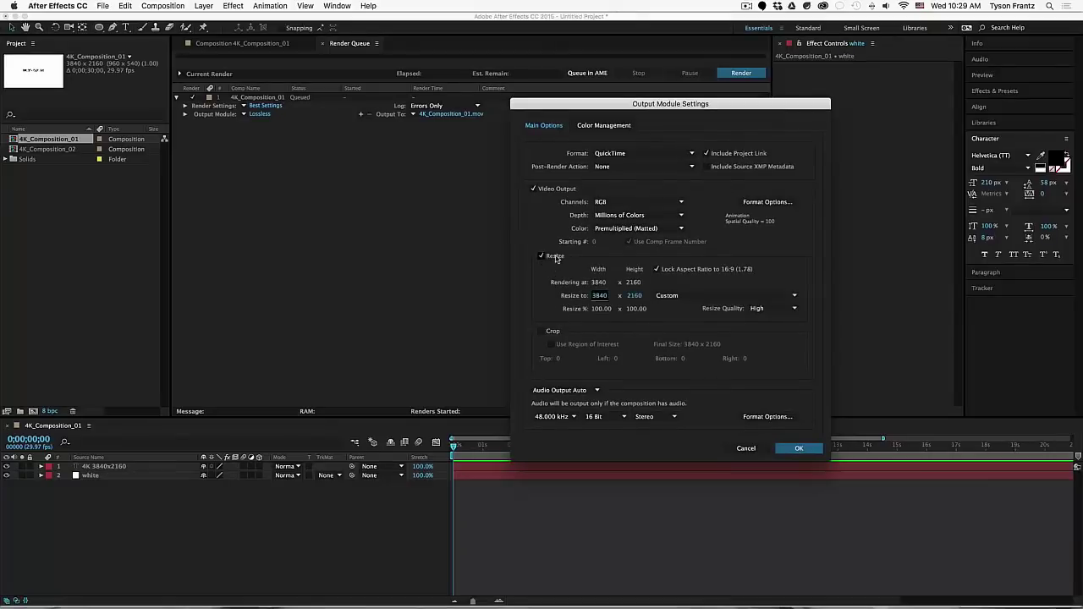
pyautogui.click(600, 296)
pyautogui.click(566, 289)
pyautogui.moveTo(598, 298); pyautogui.dragTo(596, 297)
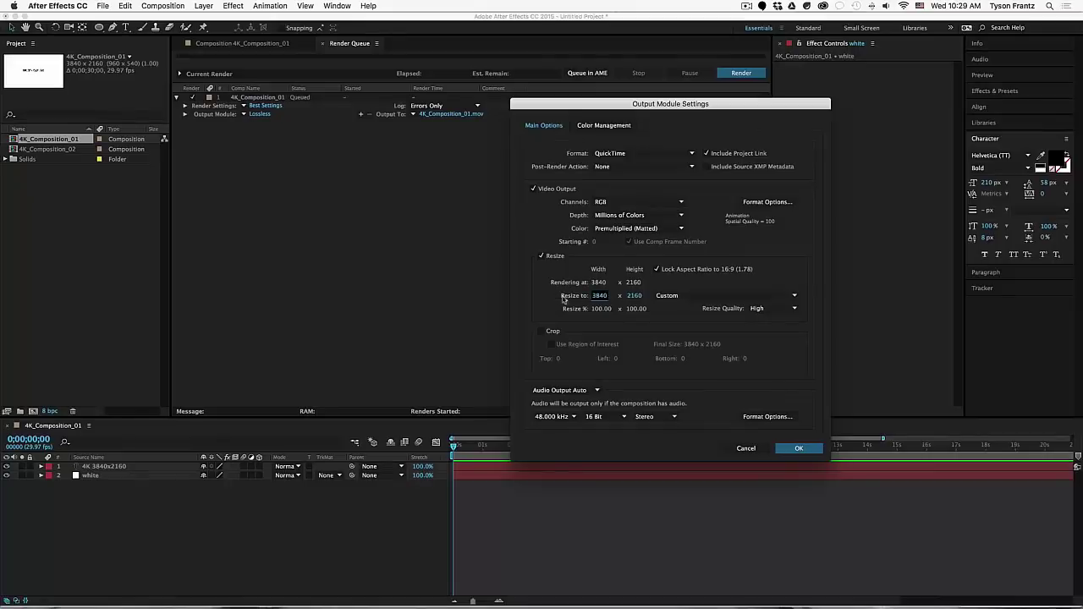
pyautogui.click(682, 296)
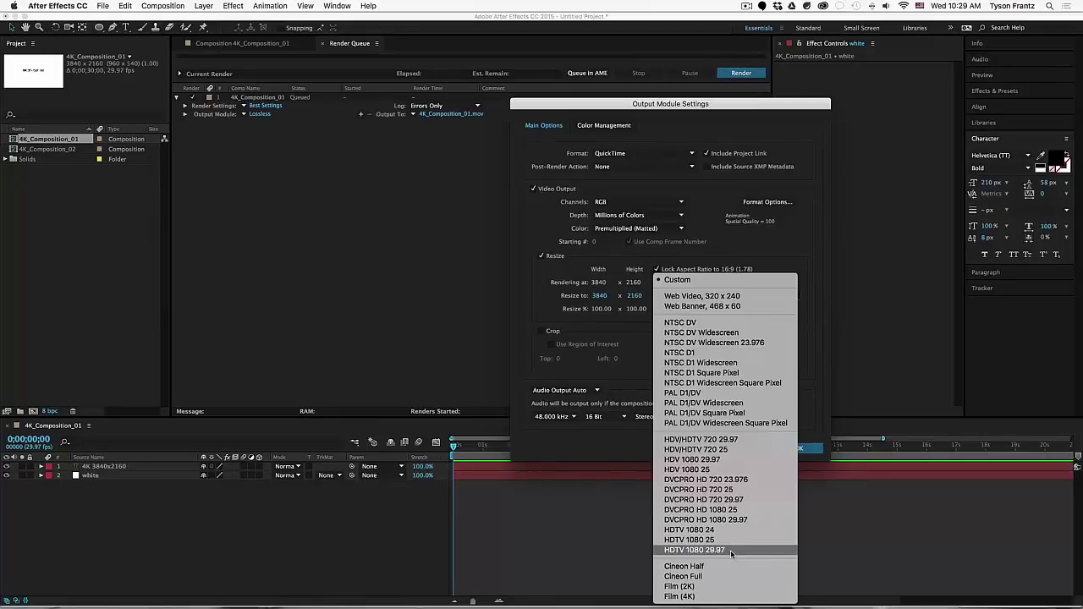
pyautogui.click(731, 551)
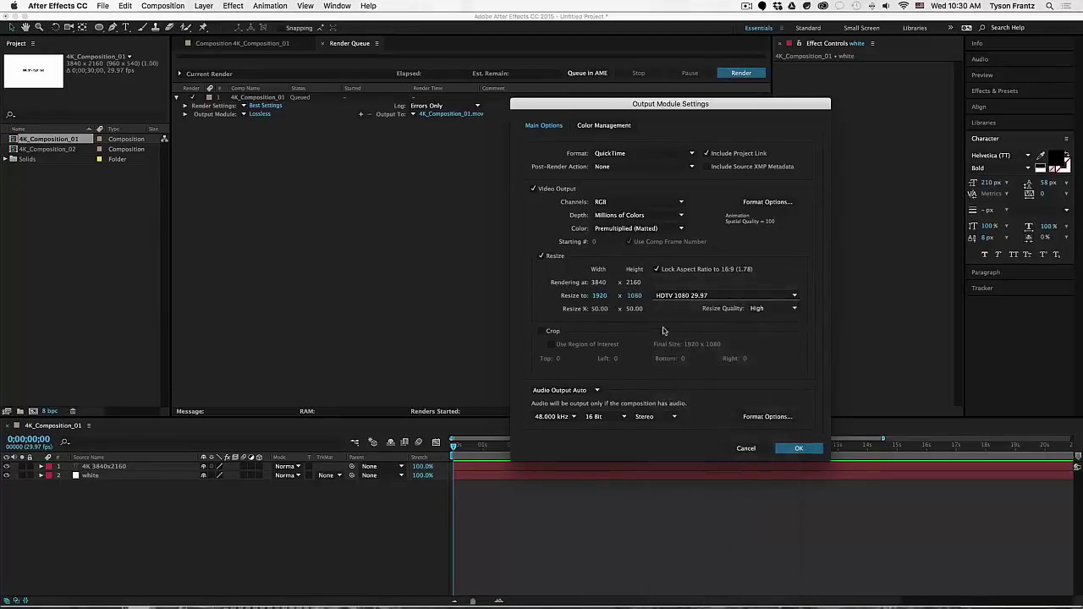
pyautogui.click(756, 309)
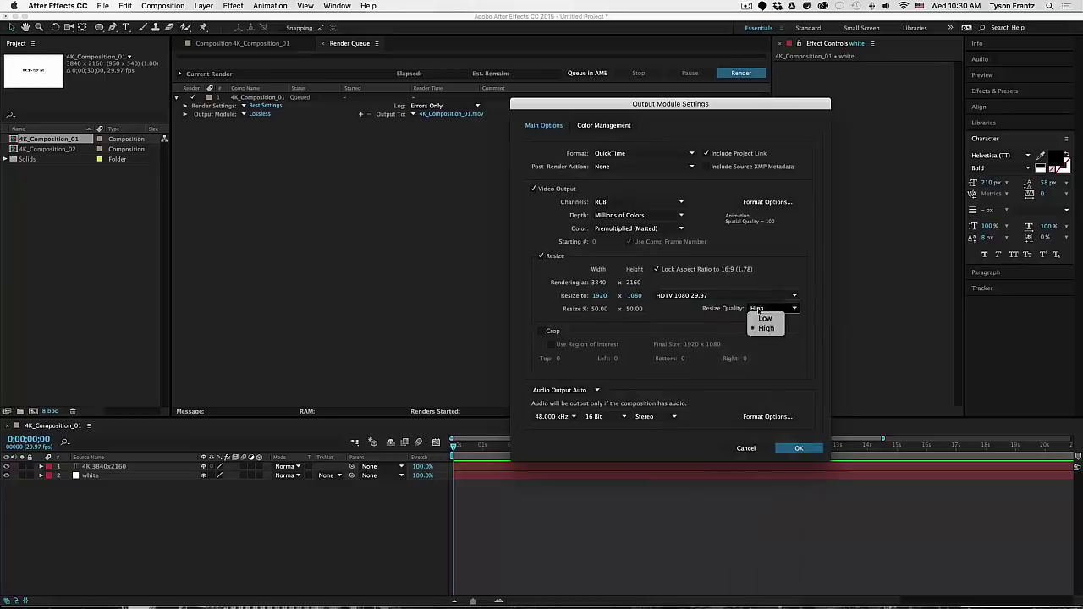
pyautogui.click(676, 315)
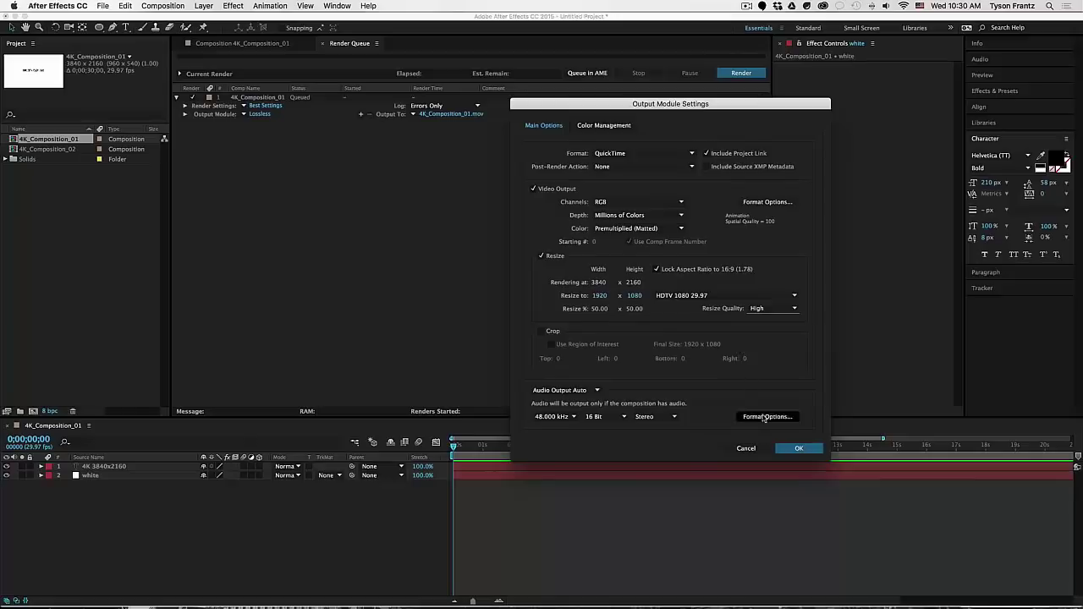
pyautogui.click(798, 448)
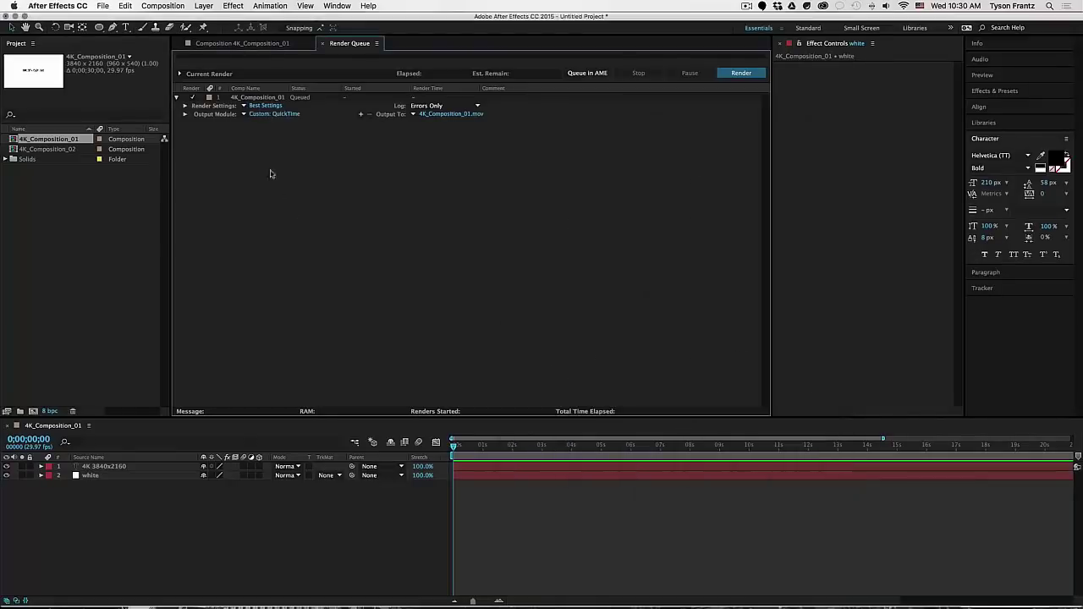
# - Select and then deselect the queued 4K_Composition_01 in the Render Queue
pyautogui.click(267, 99)
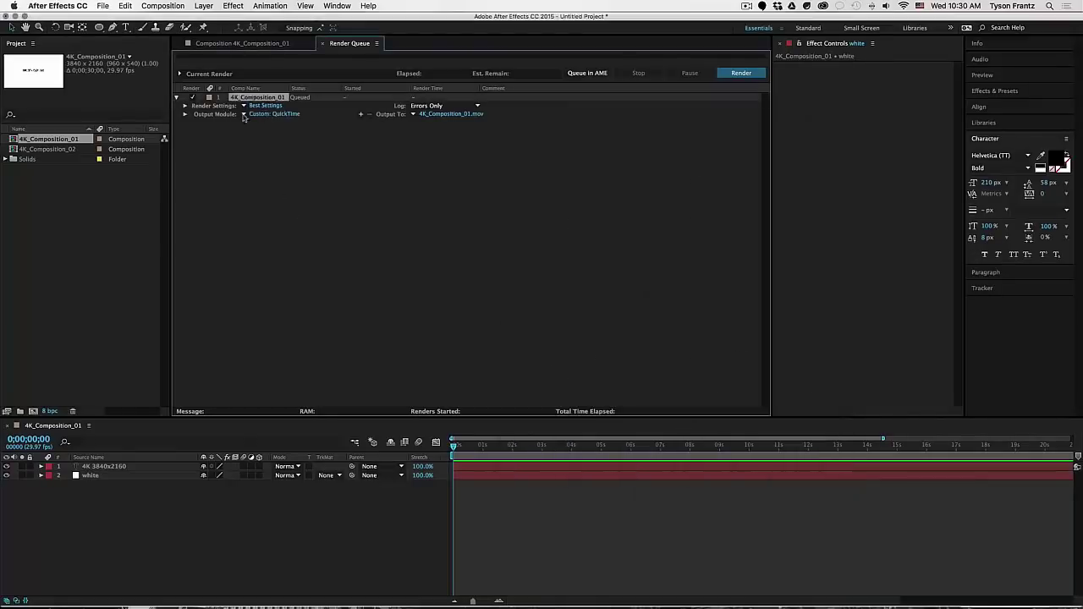
pyautogui.click(302, 152)
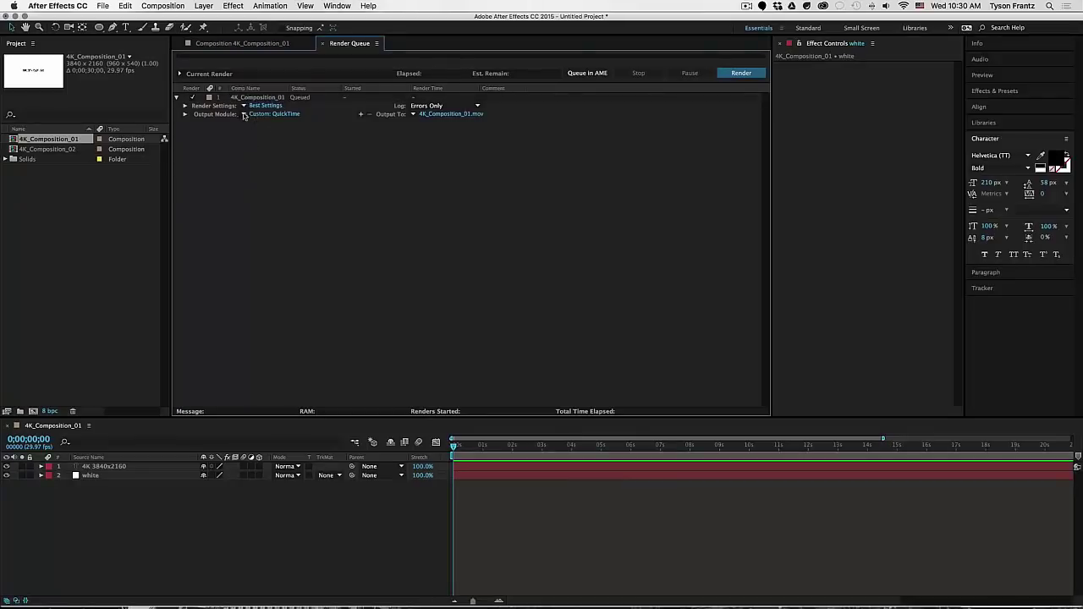
# - Reset the queued item's output module back to Lossless
pyautogui.click(254, 116)
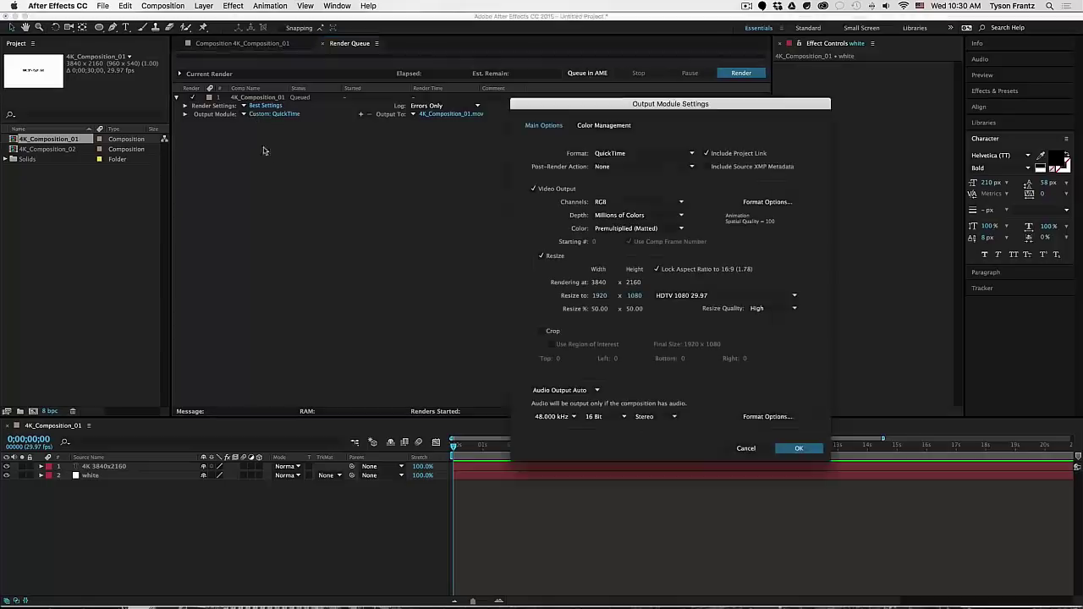
pyautogui.click(746, 447)
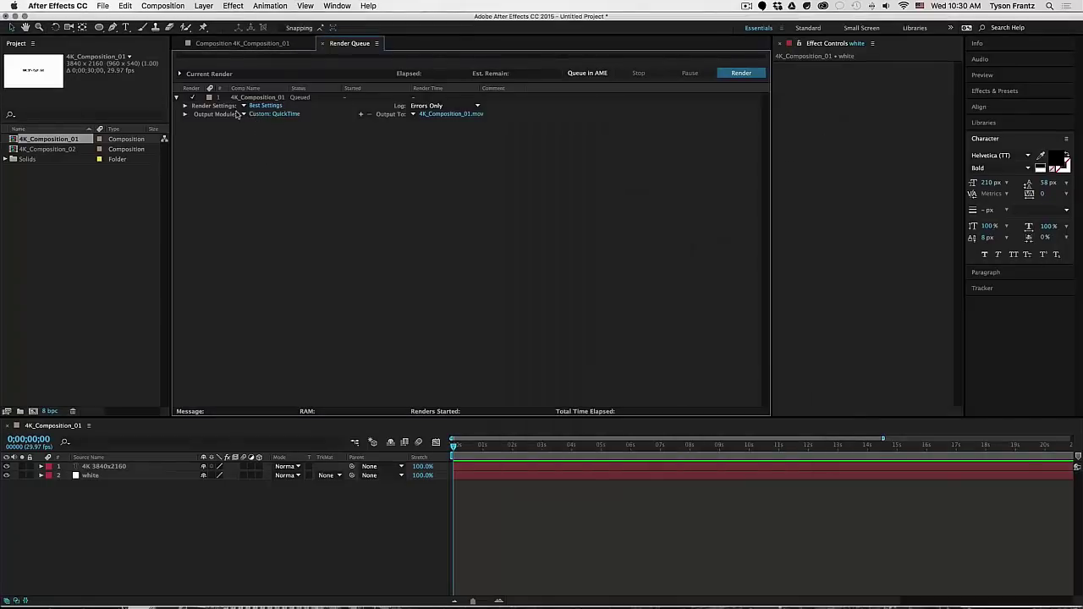
pyautogui.click(245, 114)
pyautogui.click(265, 125)
# - Re-enable Resize using the HDTV 1080 29.97 preset for 1920x1080 output
pyautogui.click(261, 115)
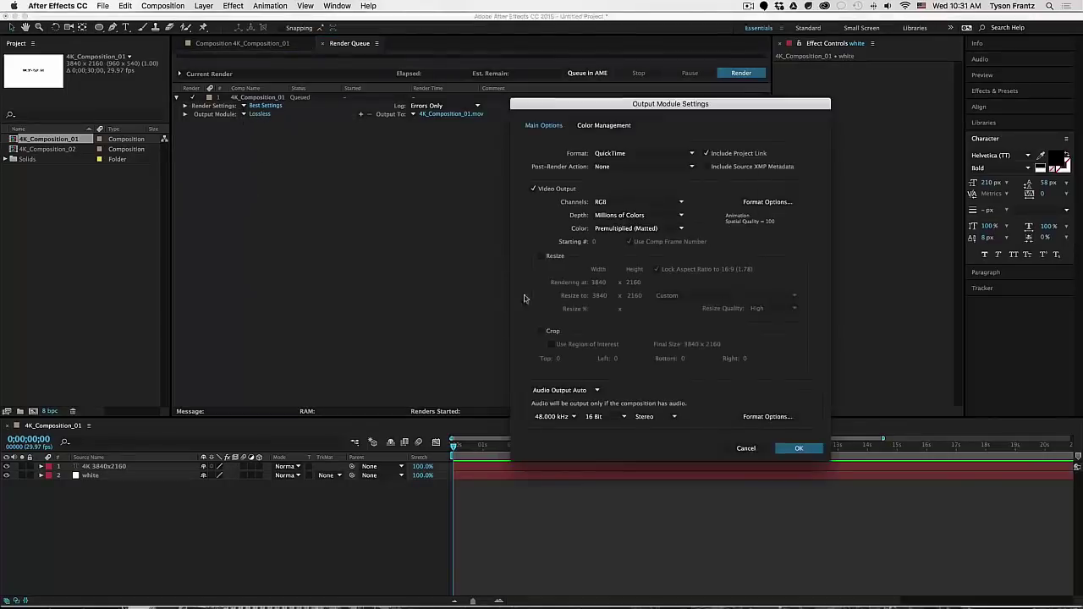
pyautogui.click(542, 256)
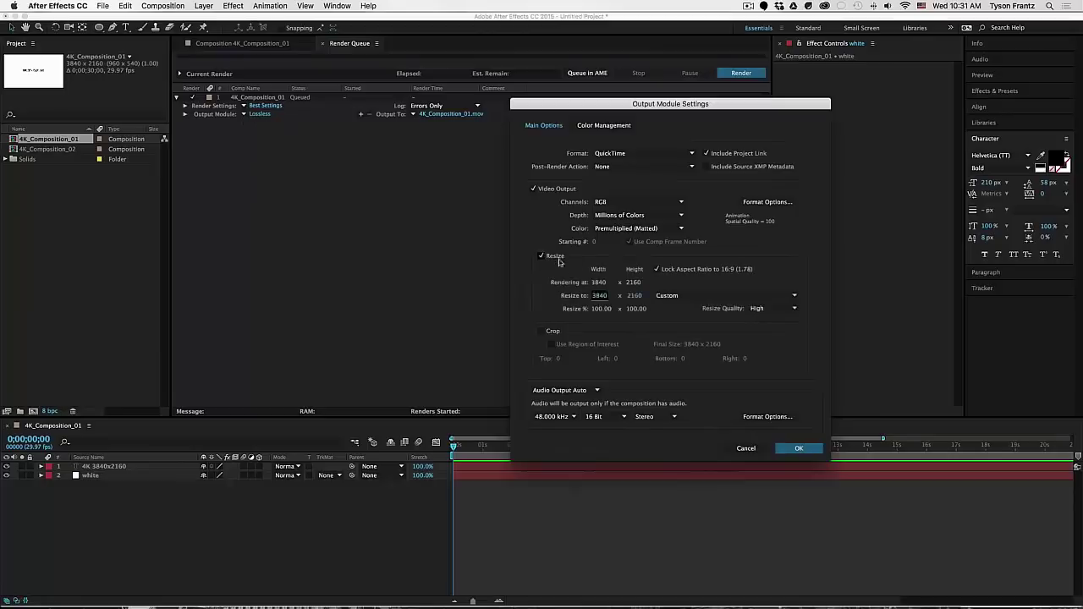
pyautogui.click(676, 295)
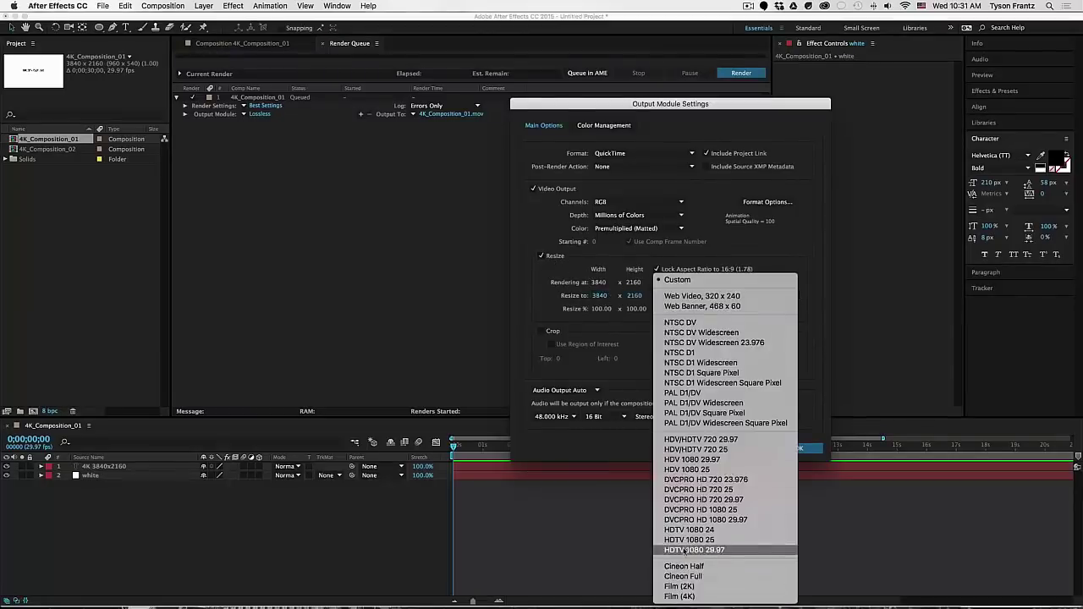
pyautogui.press('Escape')
pyautogui.click(657, 295)
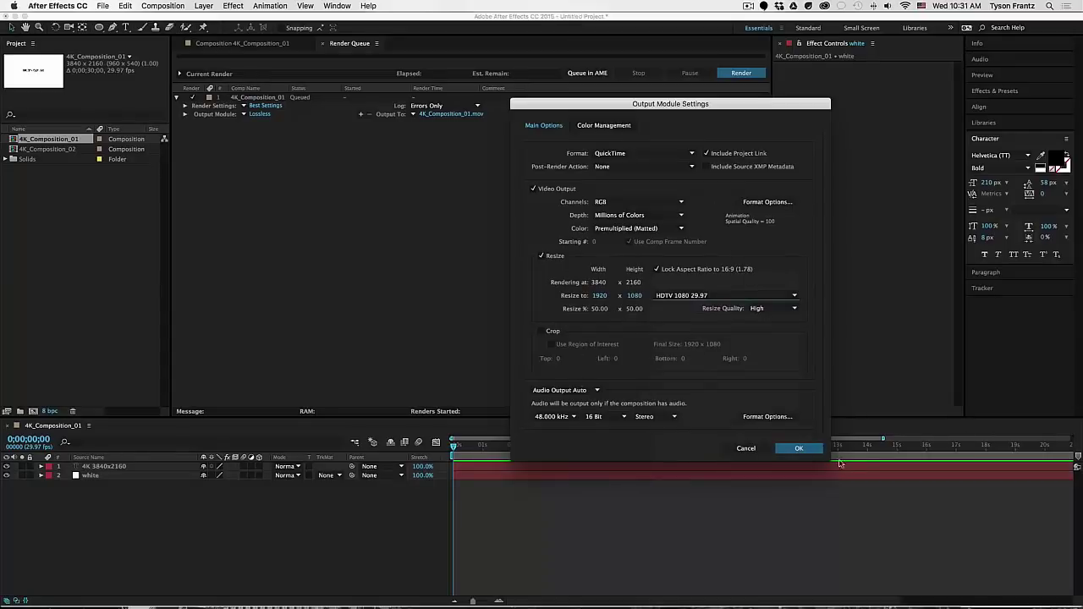
pyautogui.click(799, 448)
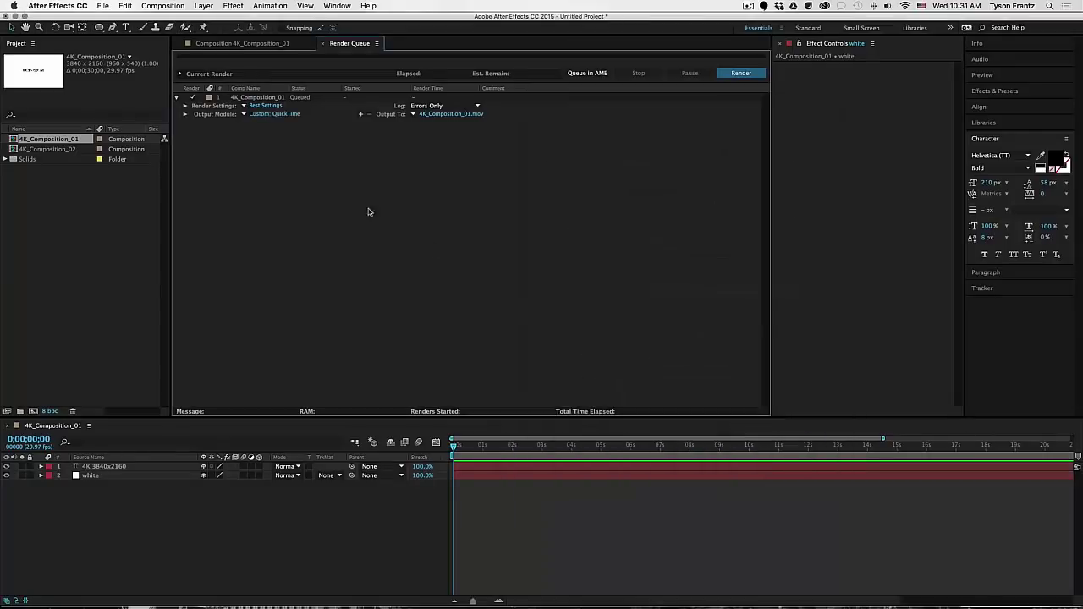
# - Save the current output settings as a new template named '4K to 1080p'
pyautogui.click(244, 115)
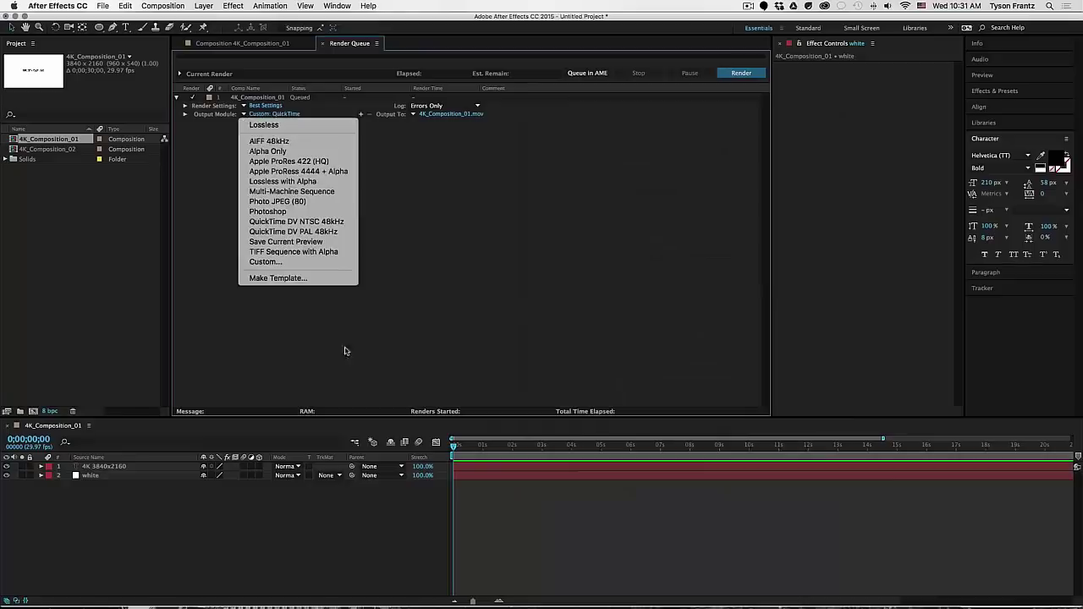
pyautogui.click(277, 279)
pyautogui.moveTo(627, 264); pyautogui.dragTo(495, 173)
pyautogui.moveTo(606, 171)
pyautogui.mouseDown()
pyautogui.moveTo(593, 177)
pyautogui.moveTo(606, 163)
pyautogui.mouseUp()
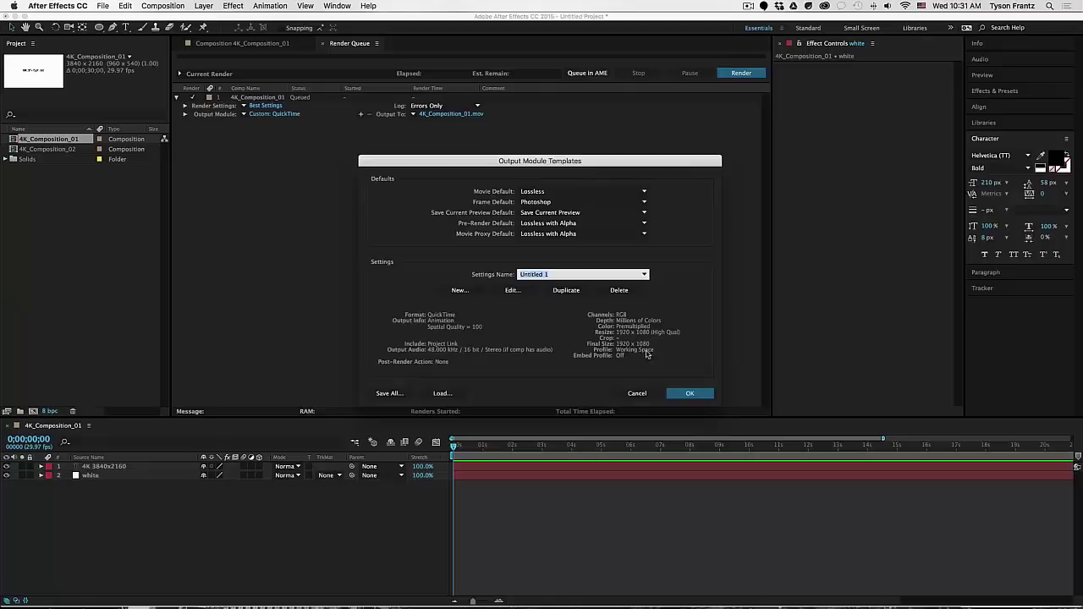
pyautogui.click(547, 274)
pyautogui.write('4K to 1080p')
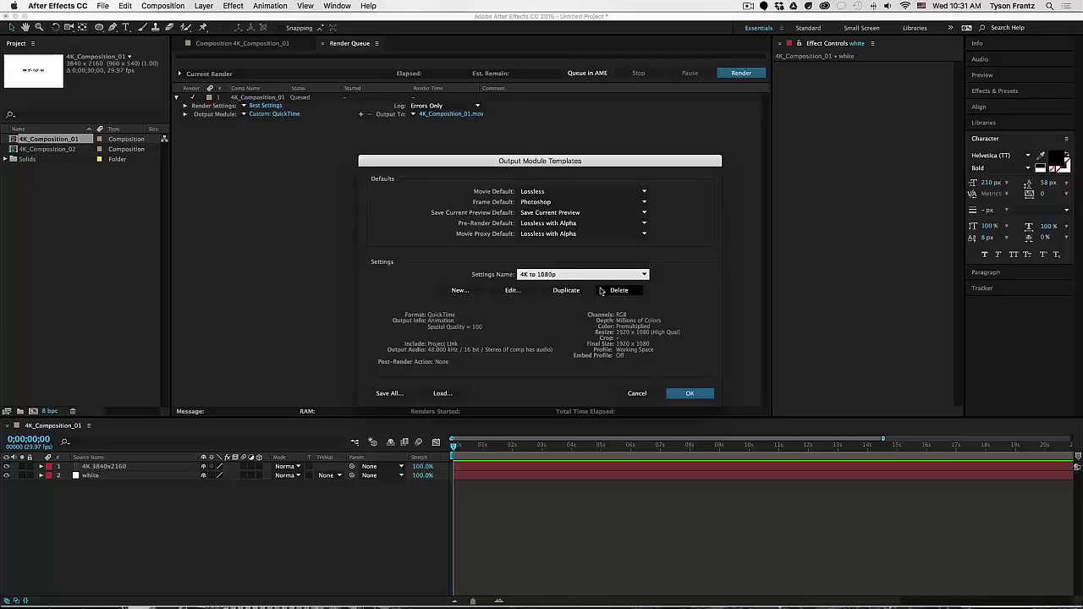
pyautogui.click(688, 393)
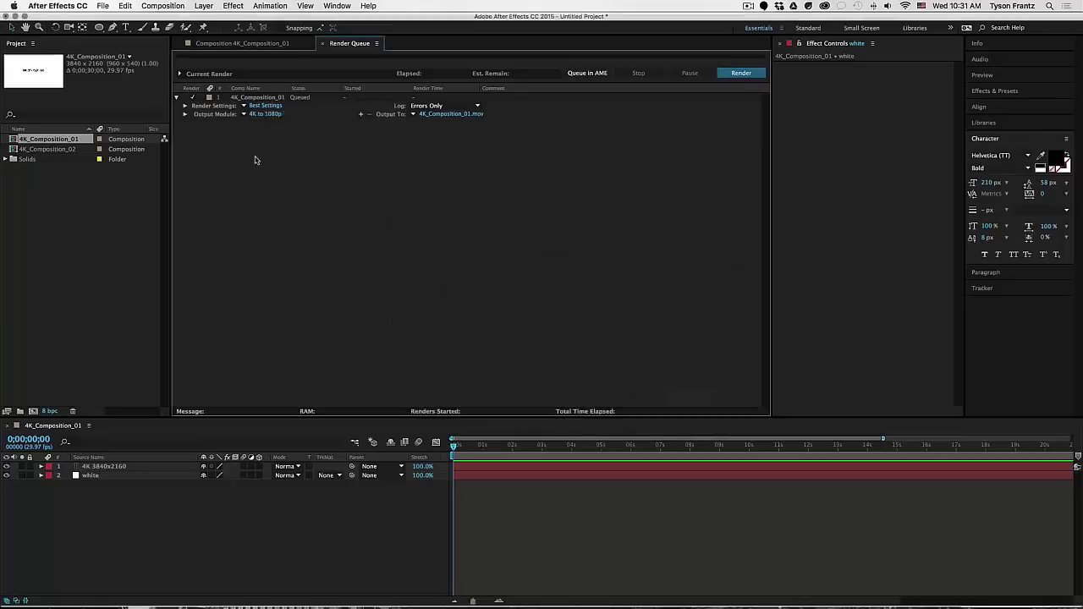
# - Confirm '4K to 1080p' is listed, then queue 4K_Composition_02
pyautogui.click(242, 116)
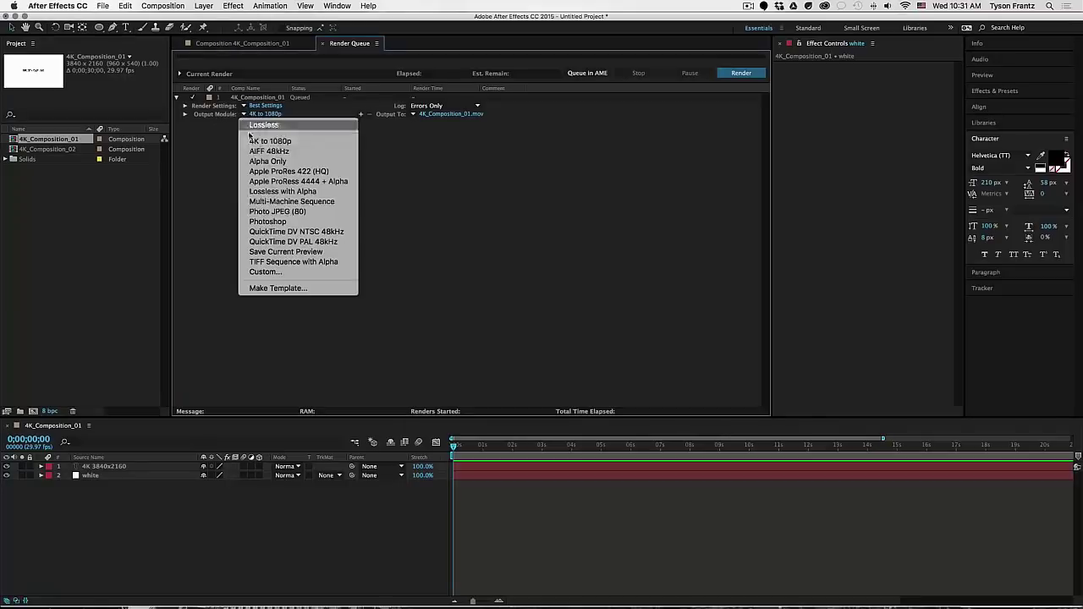
pyautogui.click(207, 149)
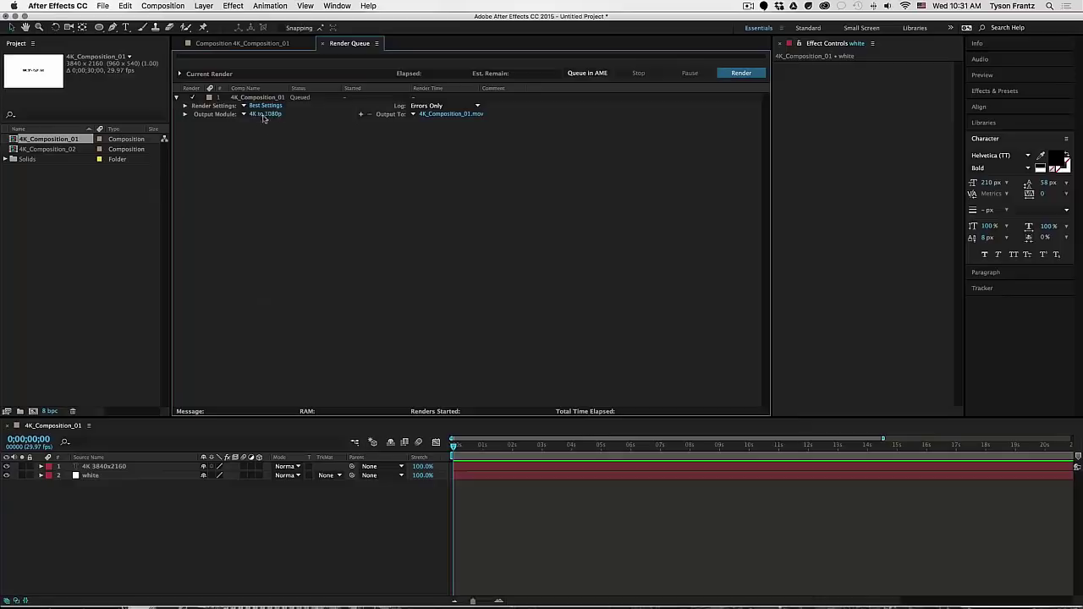
pyautogui.click(48, 149)
pyautogui.moveTo(49, 153); pyautogui.dragTo(225, 173)
pyautogui.click(284, 166)
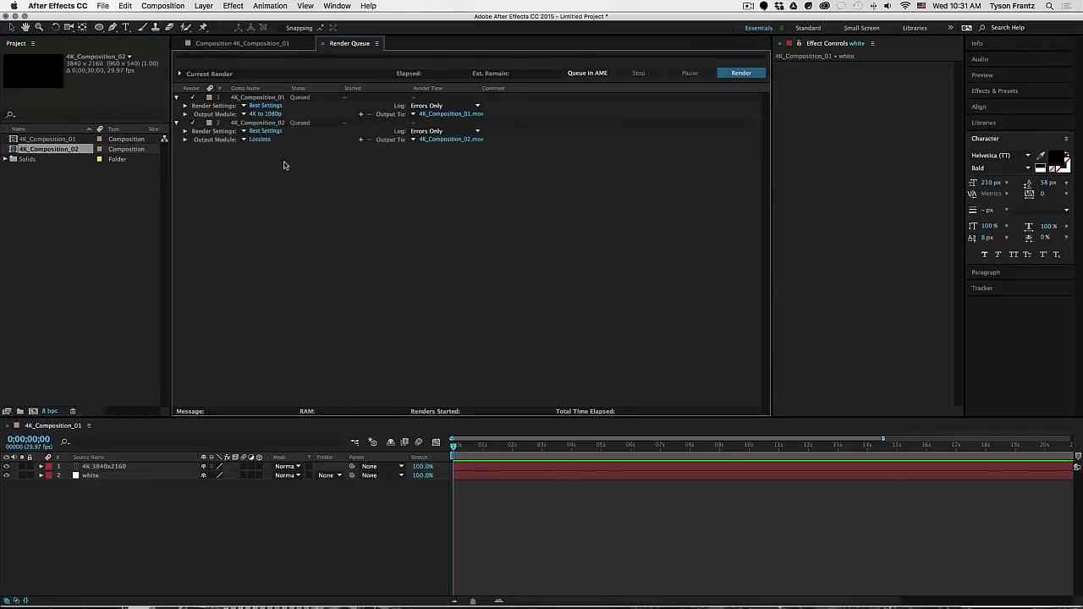
# - Set queue item 2's output module to the '4K to 1080p' template
pyautogui.click(245, 141)
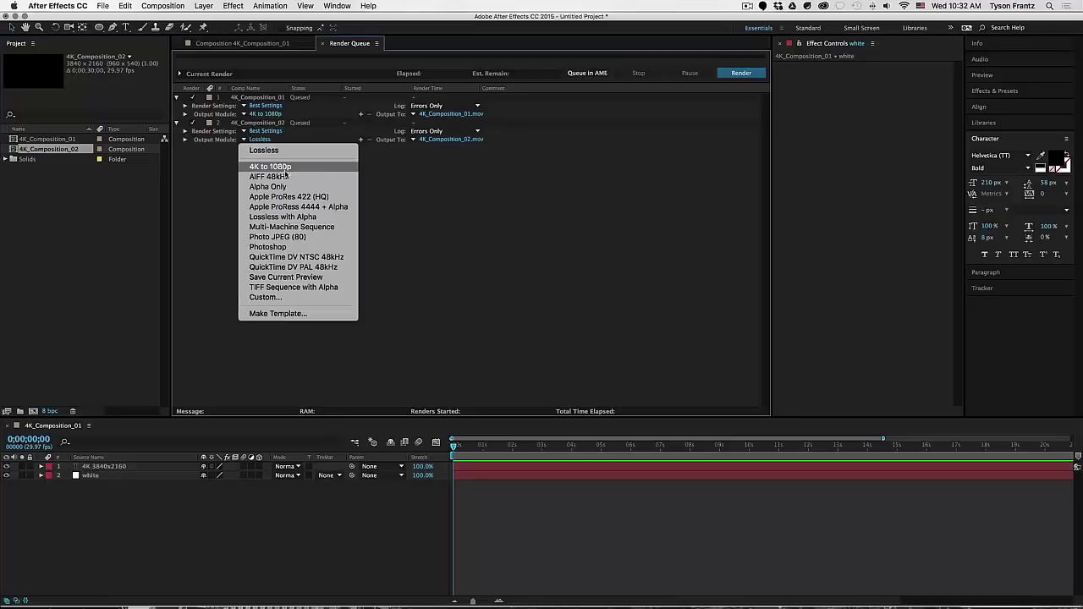
pyautogui.click(267, 168)
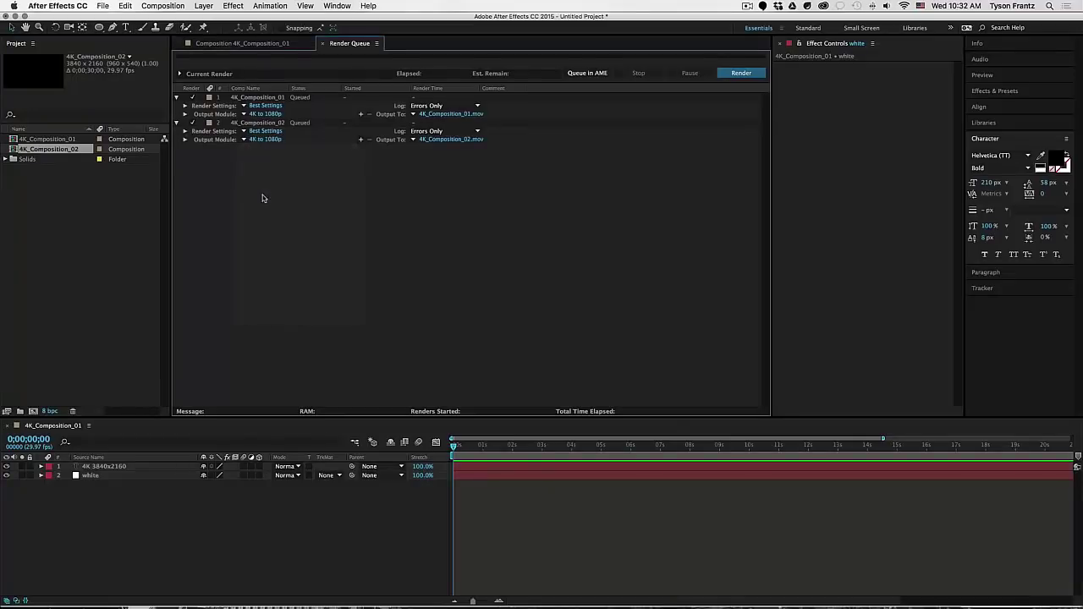
pyautogui.click(117, 206)
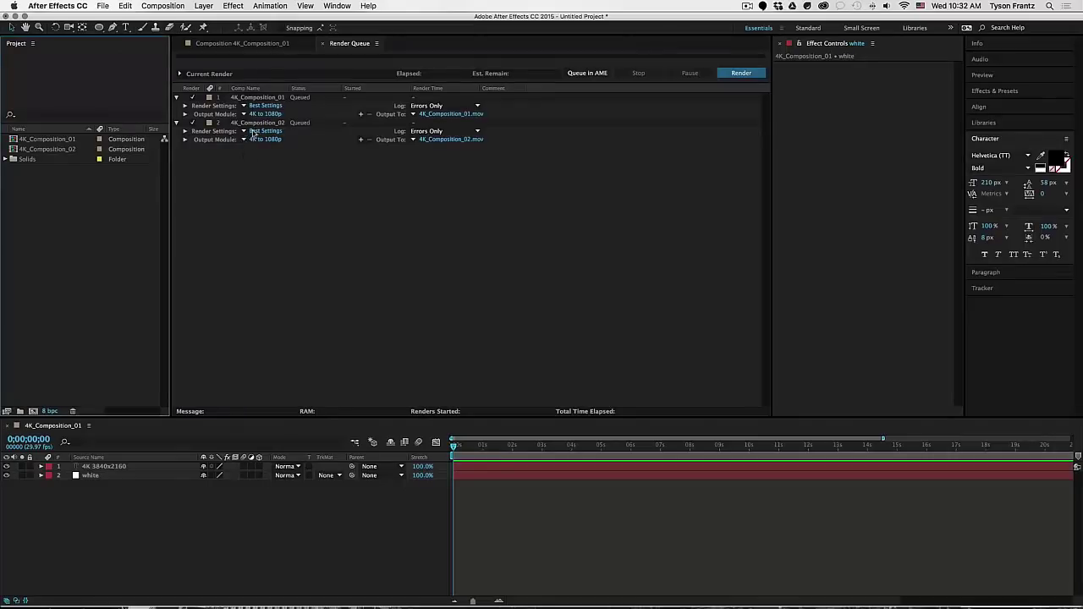
pyautogui.click(245, 139)
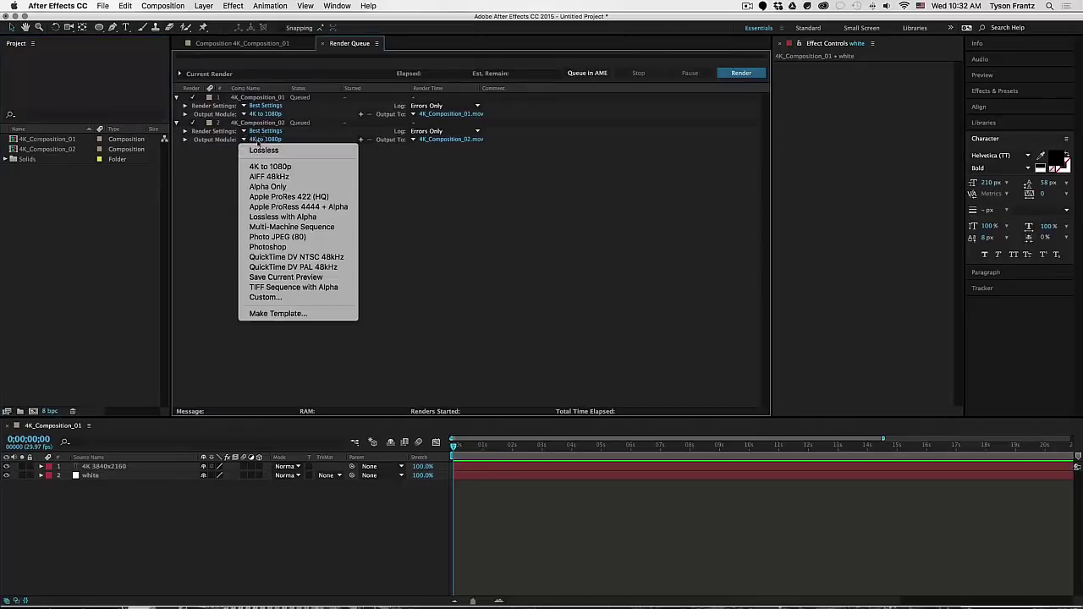
pyautogui.click(261, 150)
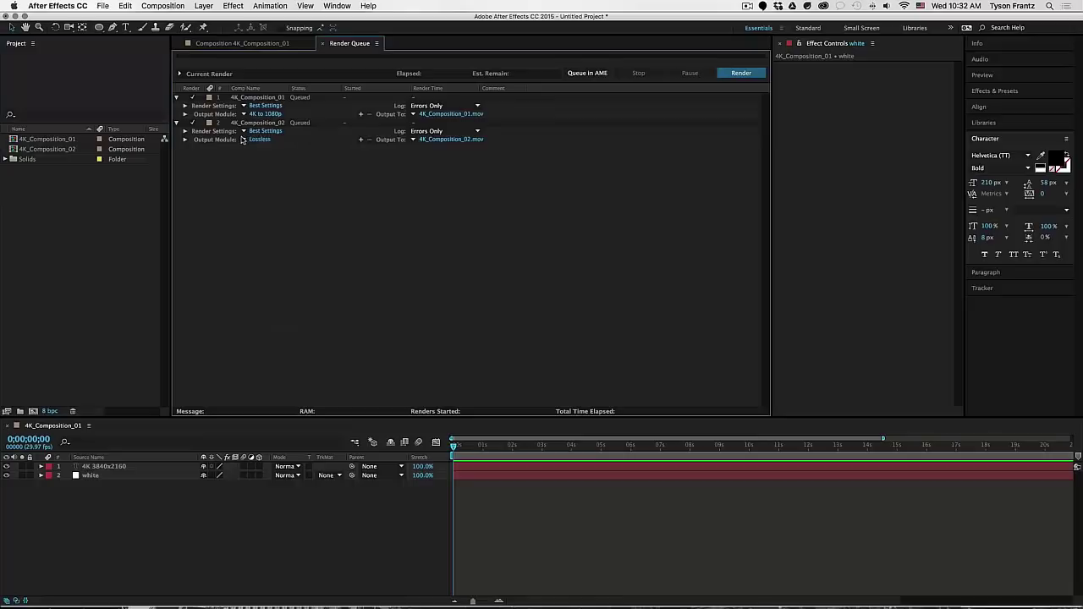
pyautogui.click(243, 140)
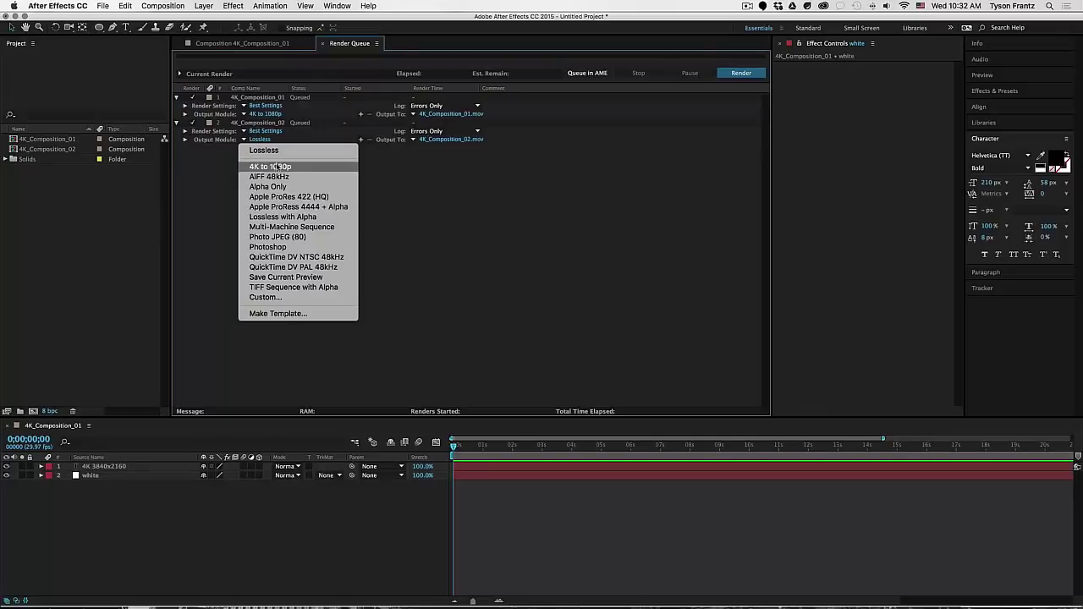
pyautogui.click(279, 169)
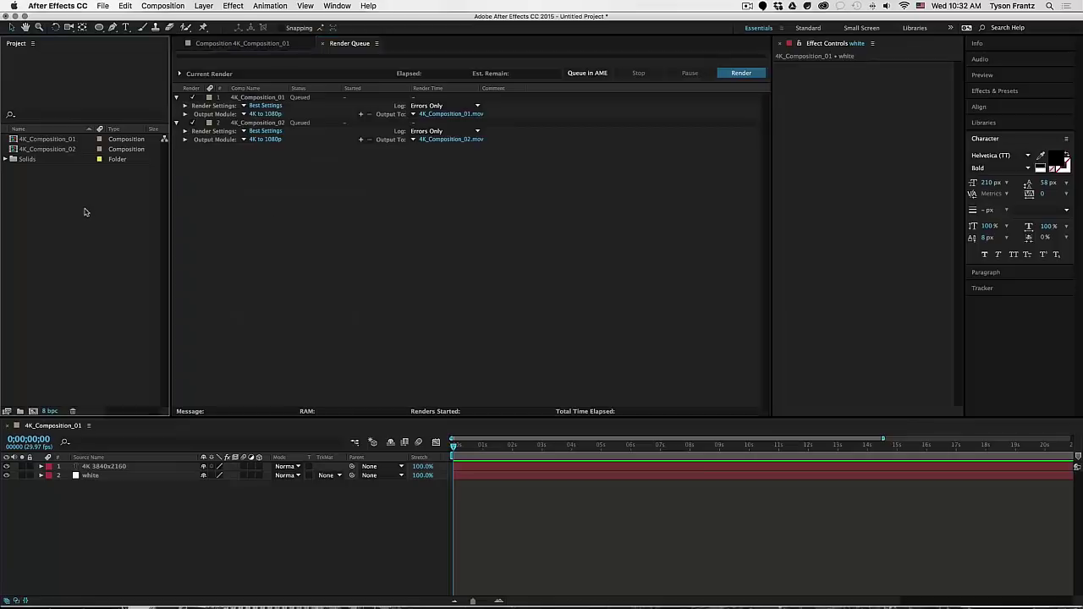
pyautogui.click(57, 150)
# - Duplicate the composition through 4K_Composition_10, queuing 4K_Composition_03 along the way
pyautogui.press('super+d')
pyautogui.moveTo(72, 158); pyautogui.dragTo(275, 226)
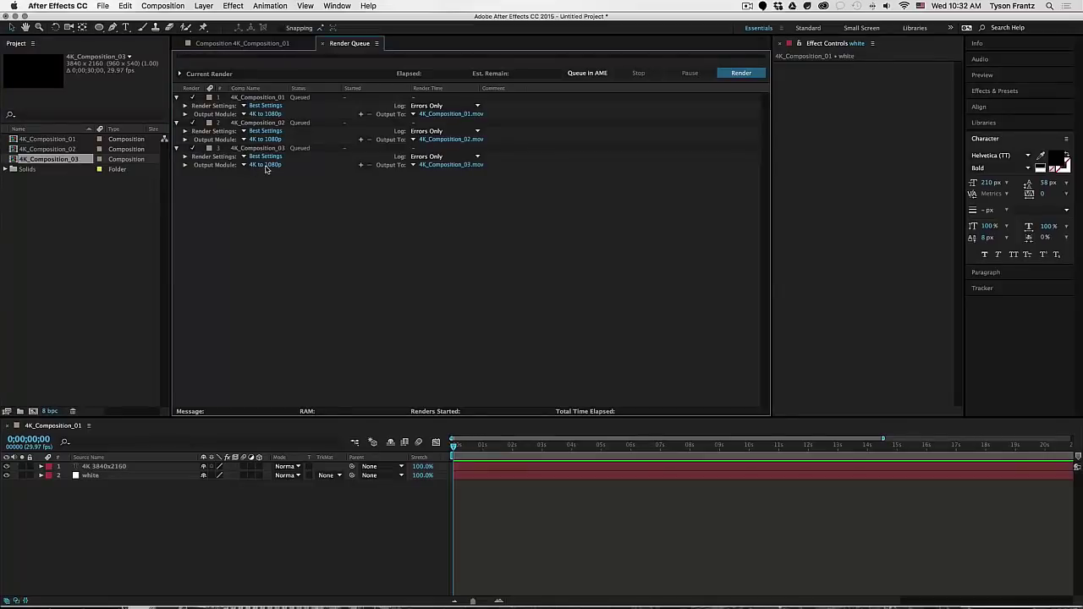
pyautogui.click(79, 162)
pyautogui.press('super+d')
pyautogui.press('super+d')
pyautogui.press('super+d')
pyautogui.press('super+d')
pyautogui.press('super+d')
pyautogui.press('super+d')
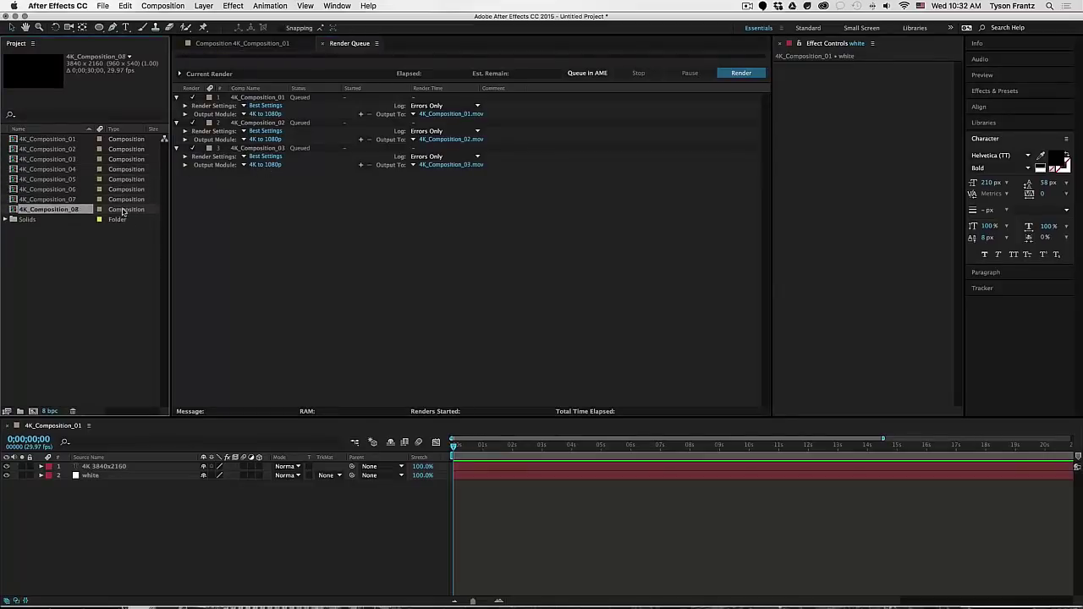
pyautogui.press('super+d')
# - Queue 4K_Composition_04 through 10 and verify they use the '4K to 1080p' template
pyautogui.click(51, 258)
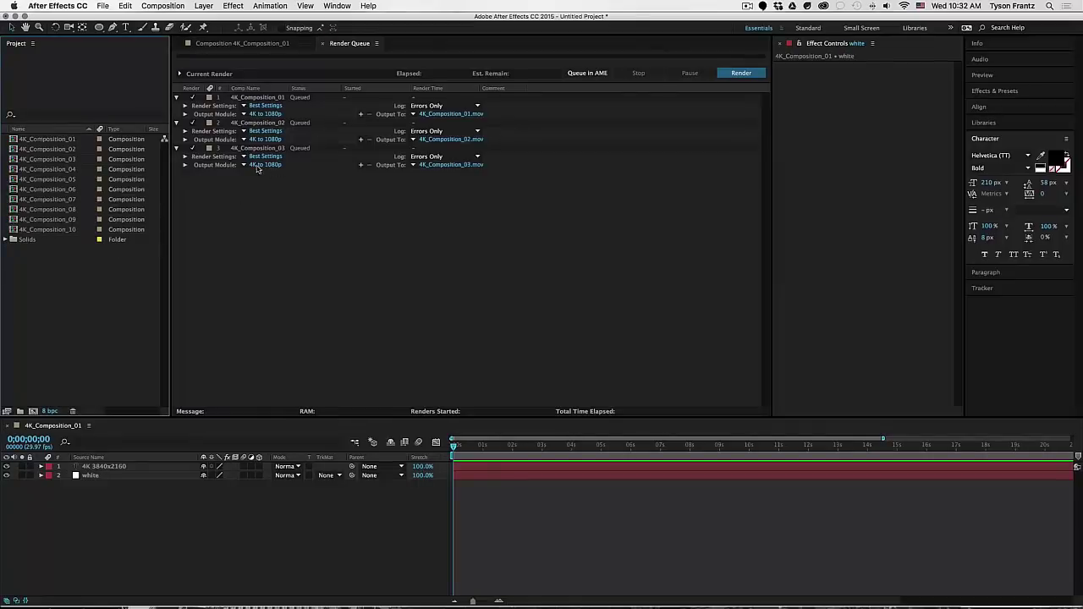
pyautogui.click(58, 169)
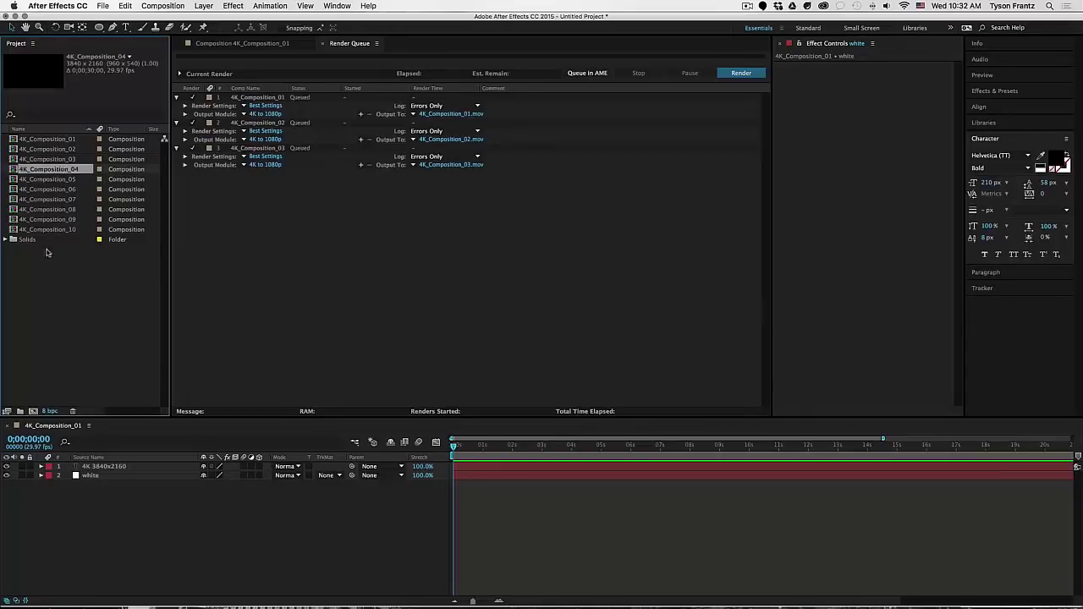
pyautogui.keyDown('shift'); pyautogui.click(66, 229); pyautogui.keyUp('shift')
pyautogui.moveTo(53, 173); pyautogui.dragTo(248, 216)
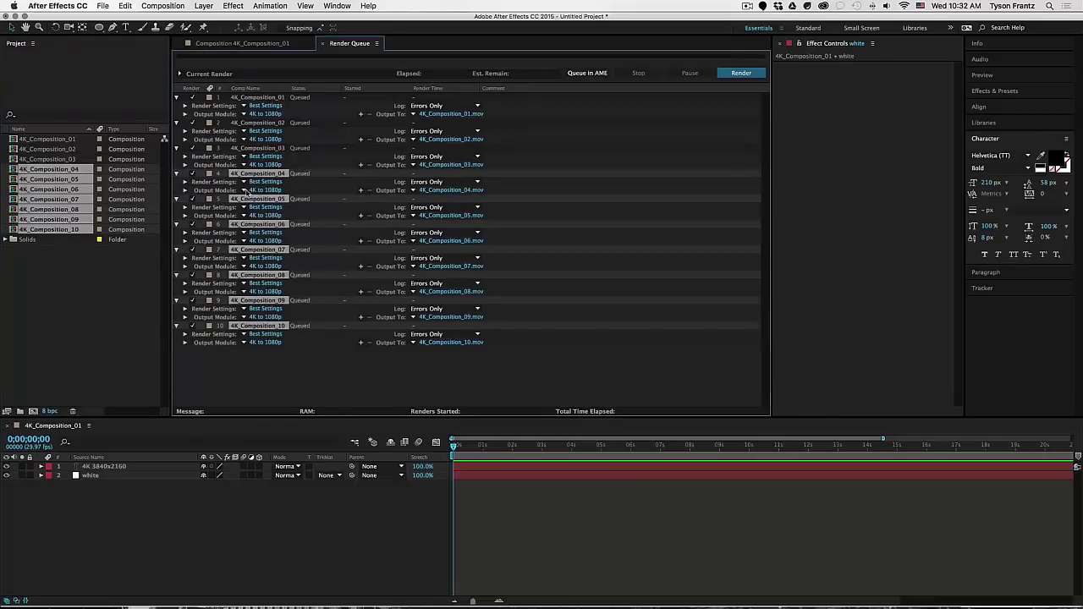
pyautogui.click(244, 191)
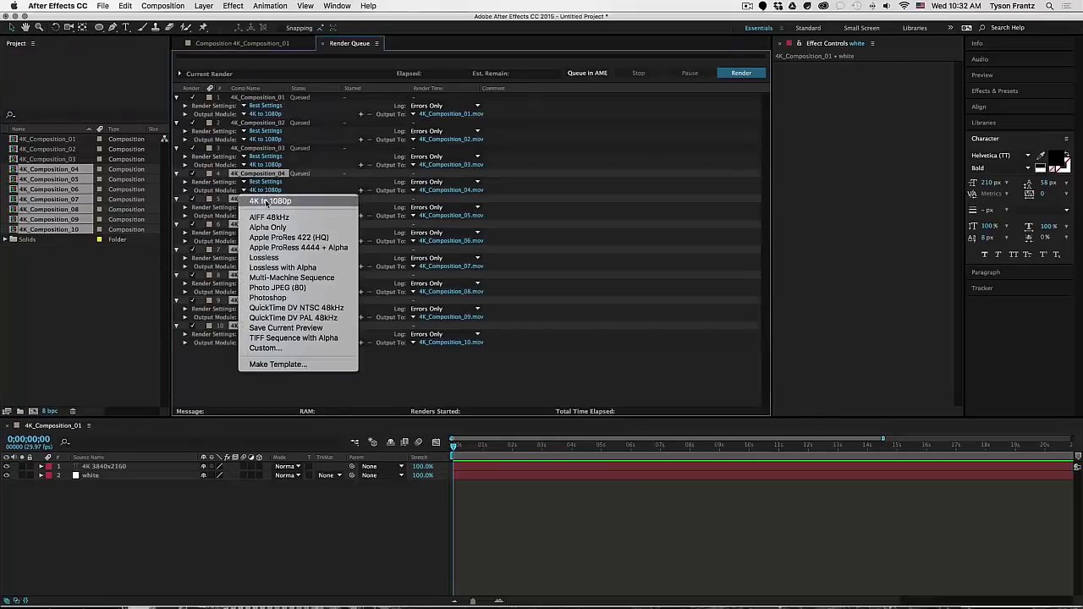
pyautogui.click(214, 369)
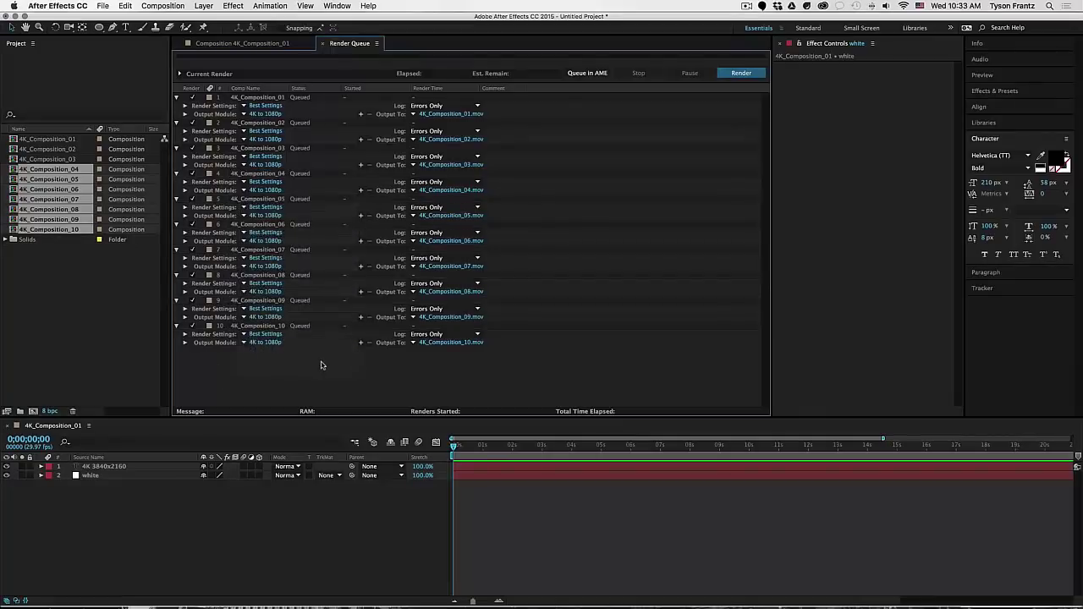
pyautogui.click(112, 301)
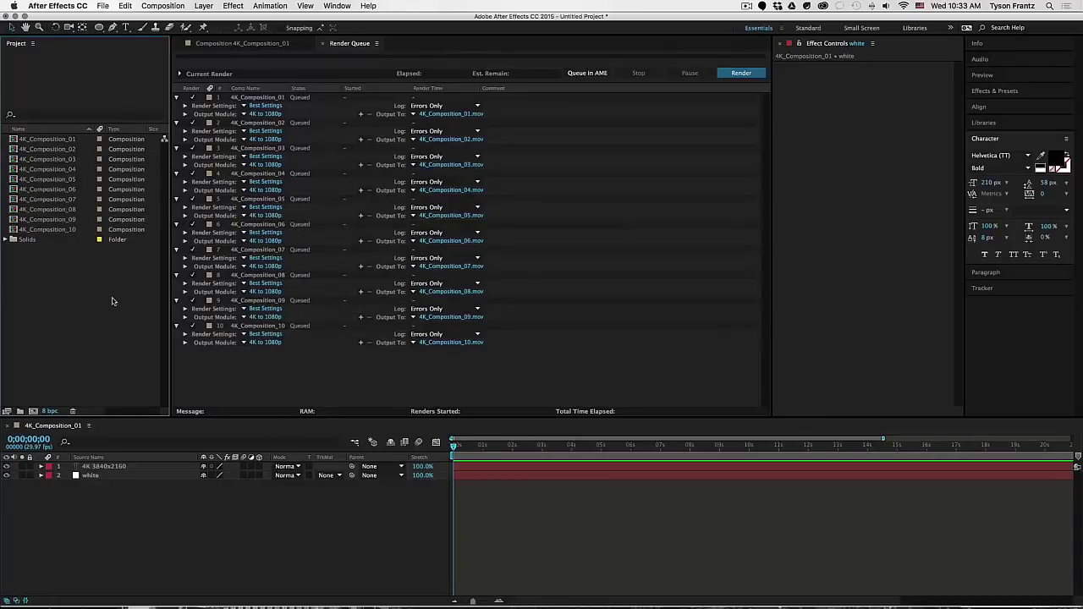
pyautogui.click(309, 375)
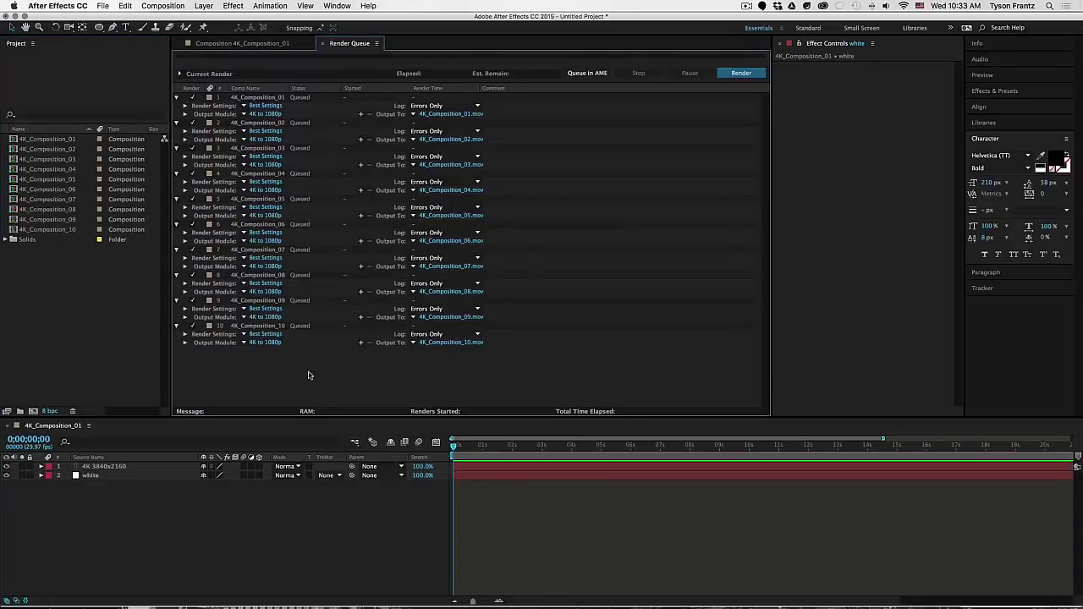